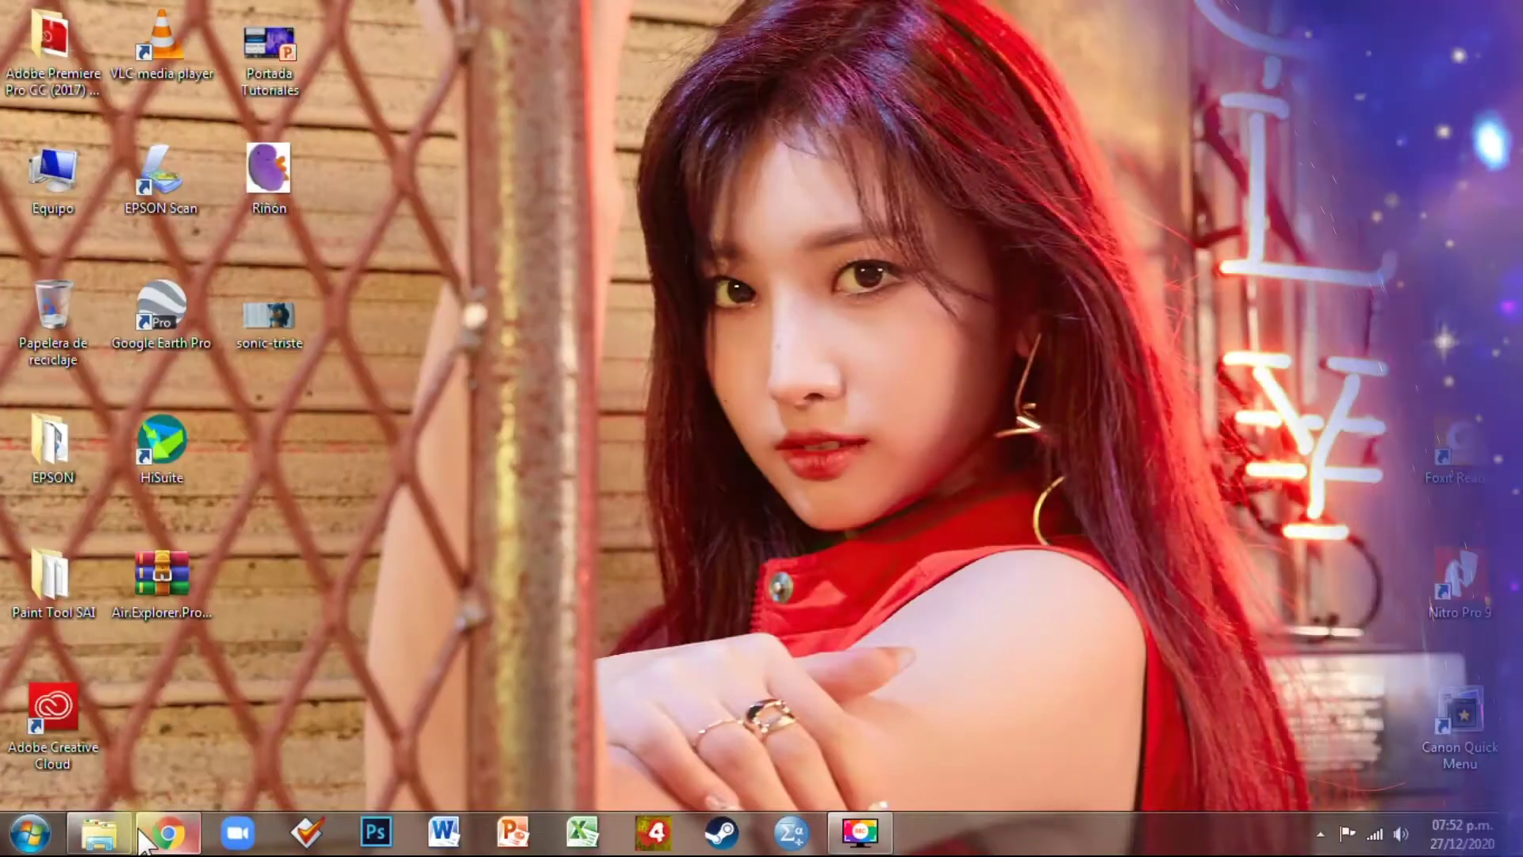
Bring Chrome forward, check which Google account is signed in, then close the browser
left_click(142, 833)
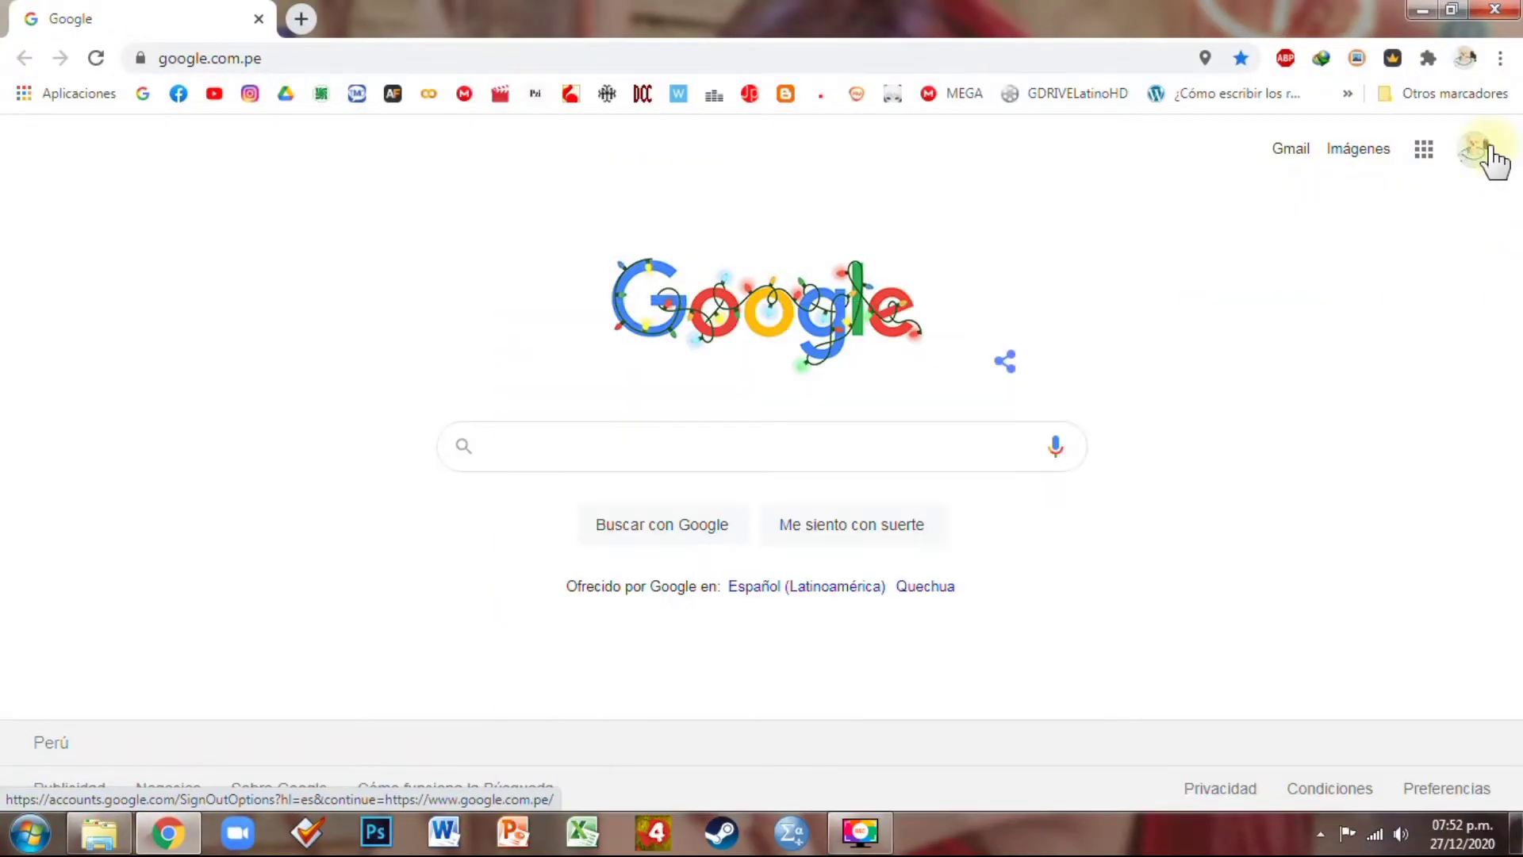
left_click(1487, 153)
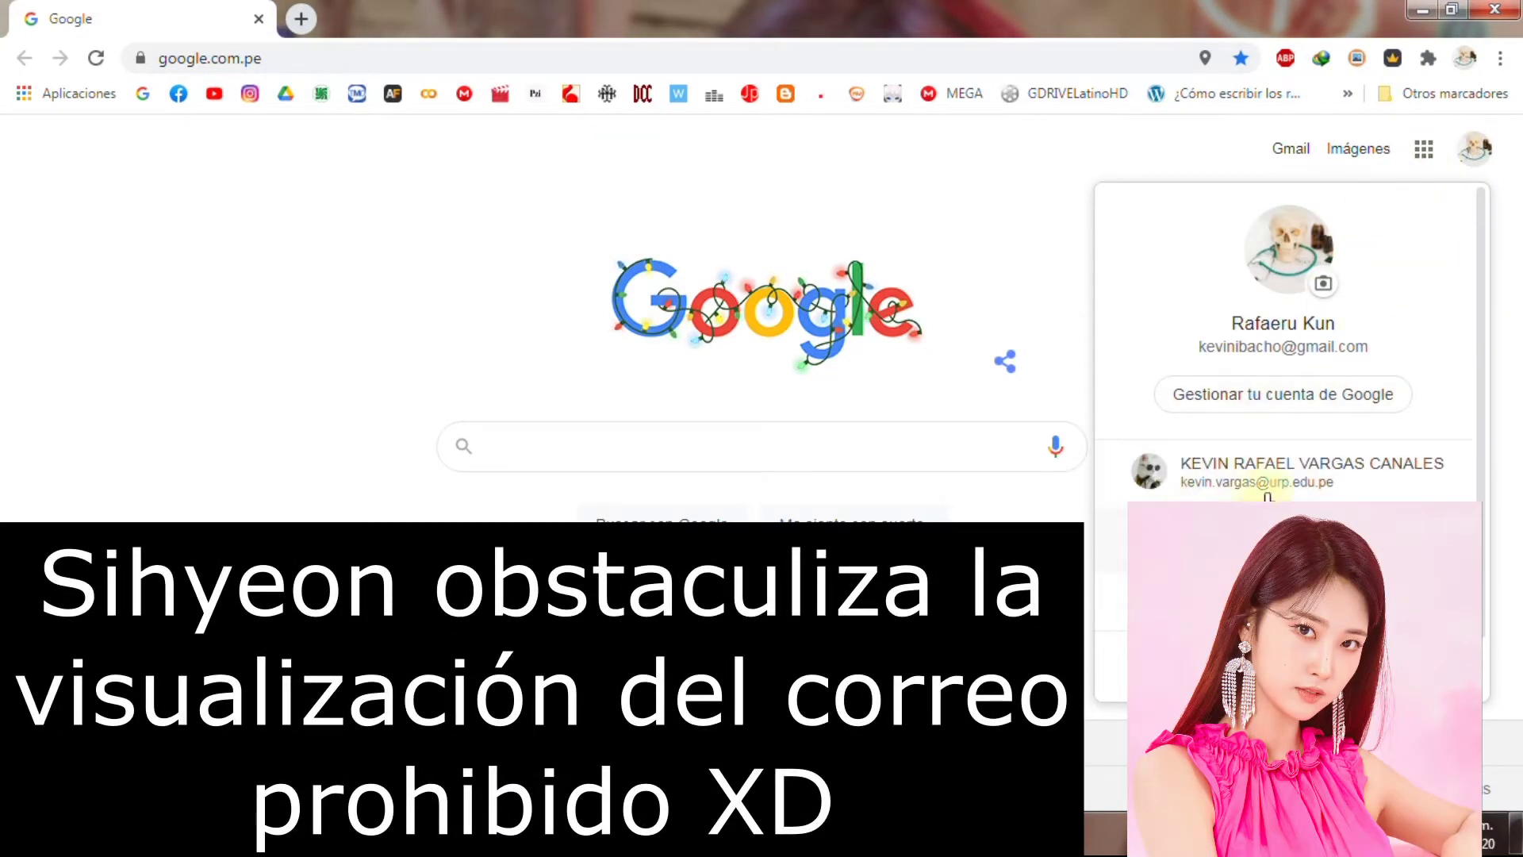
left_click(1492, 14)
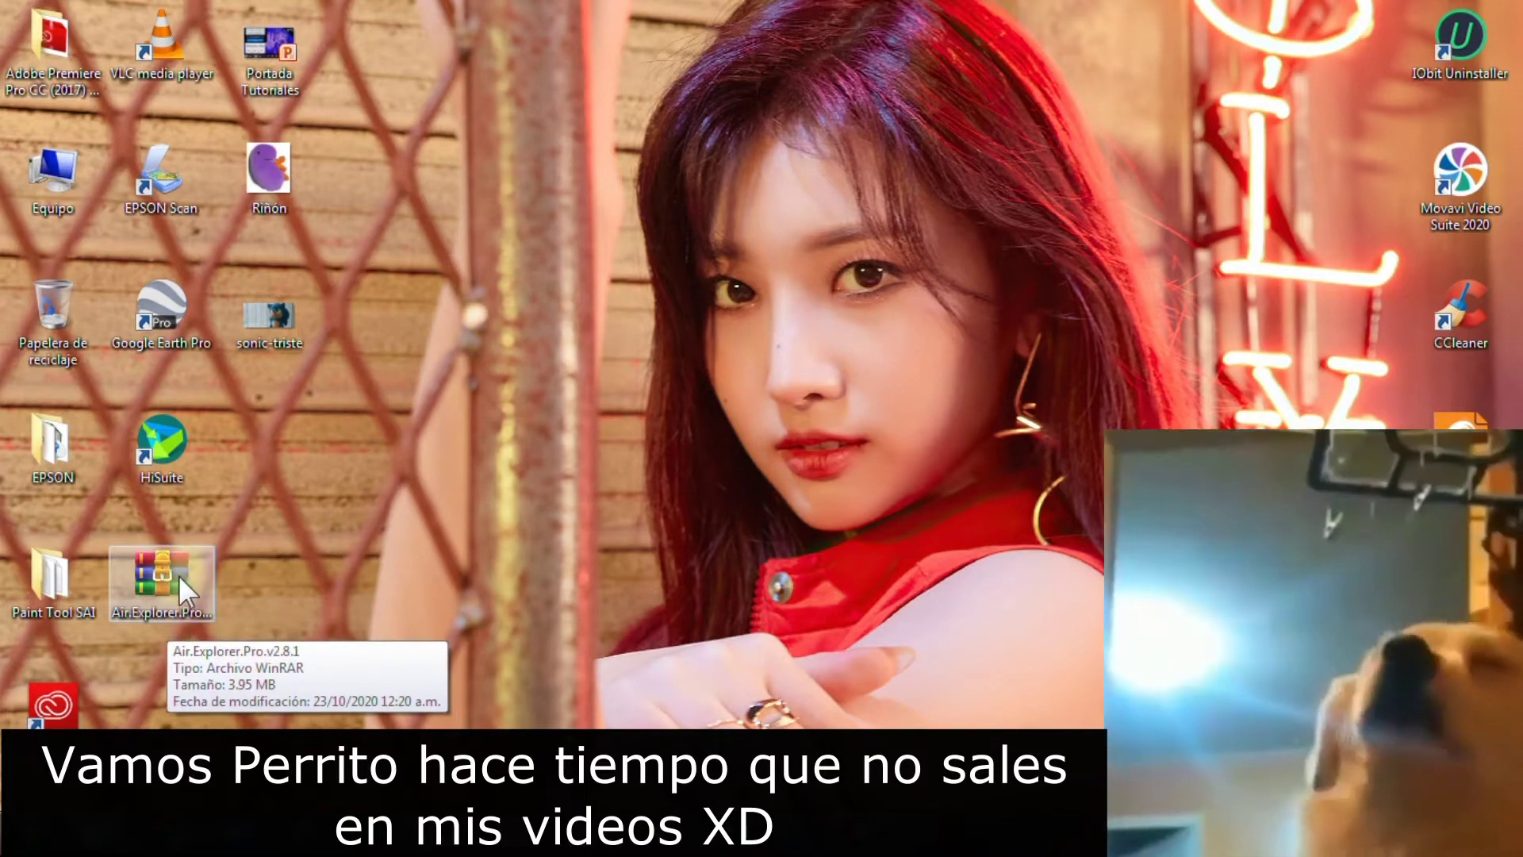
Extract the Air.Explorer.Pro.v2.8.1 archive into its own folder and open that folder
left_click(174, 575)
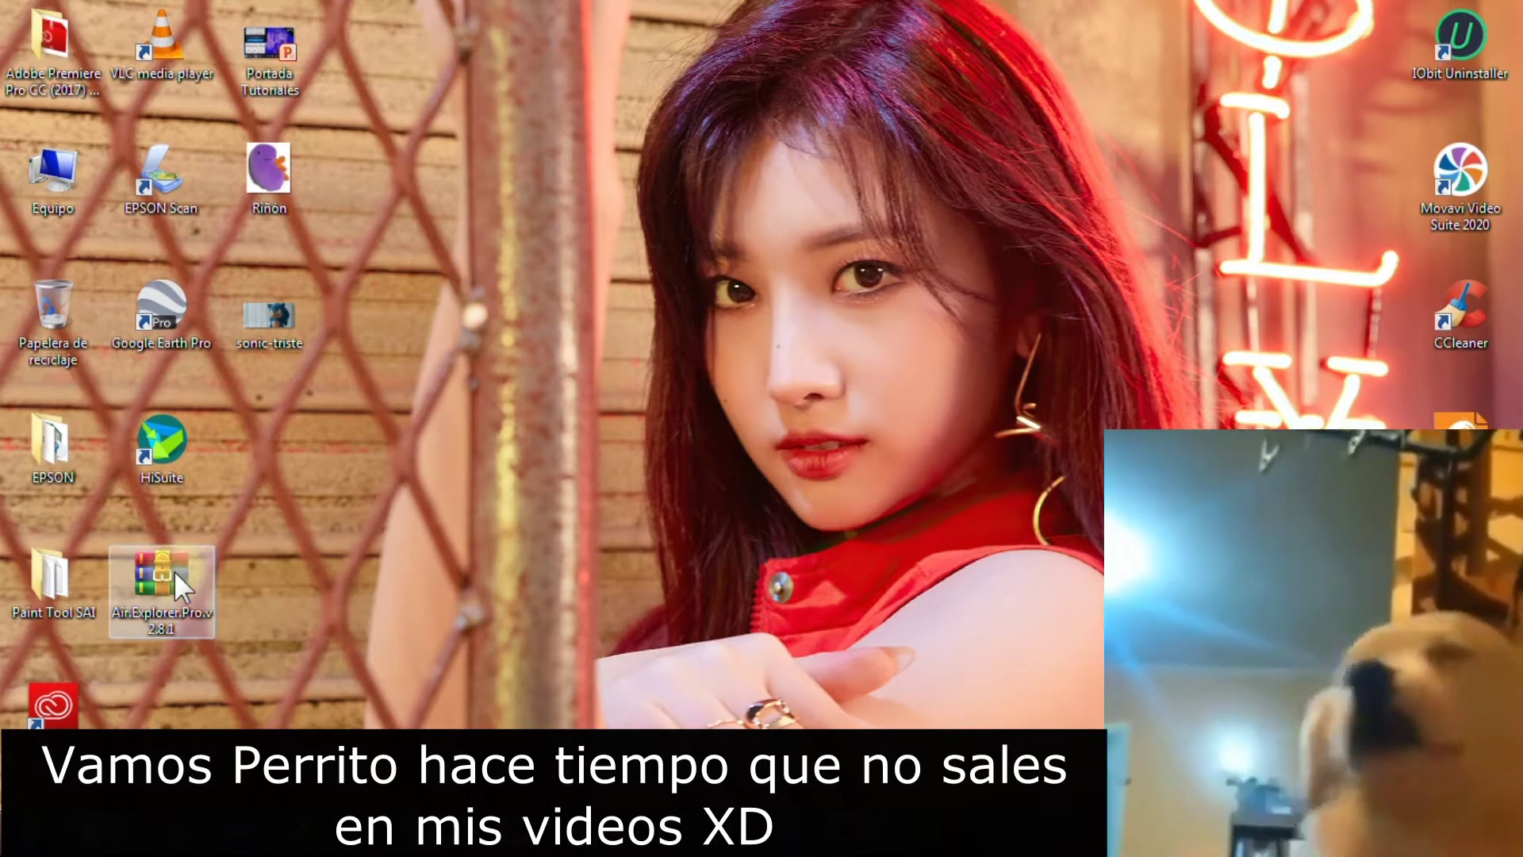
left_click(175, 571)
right_click(175, 572)
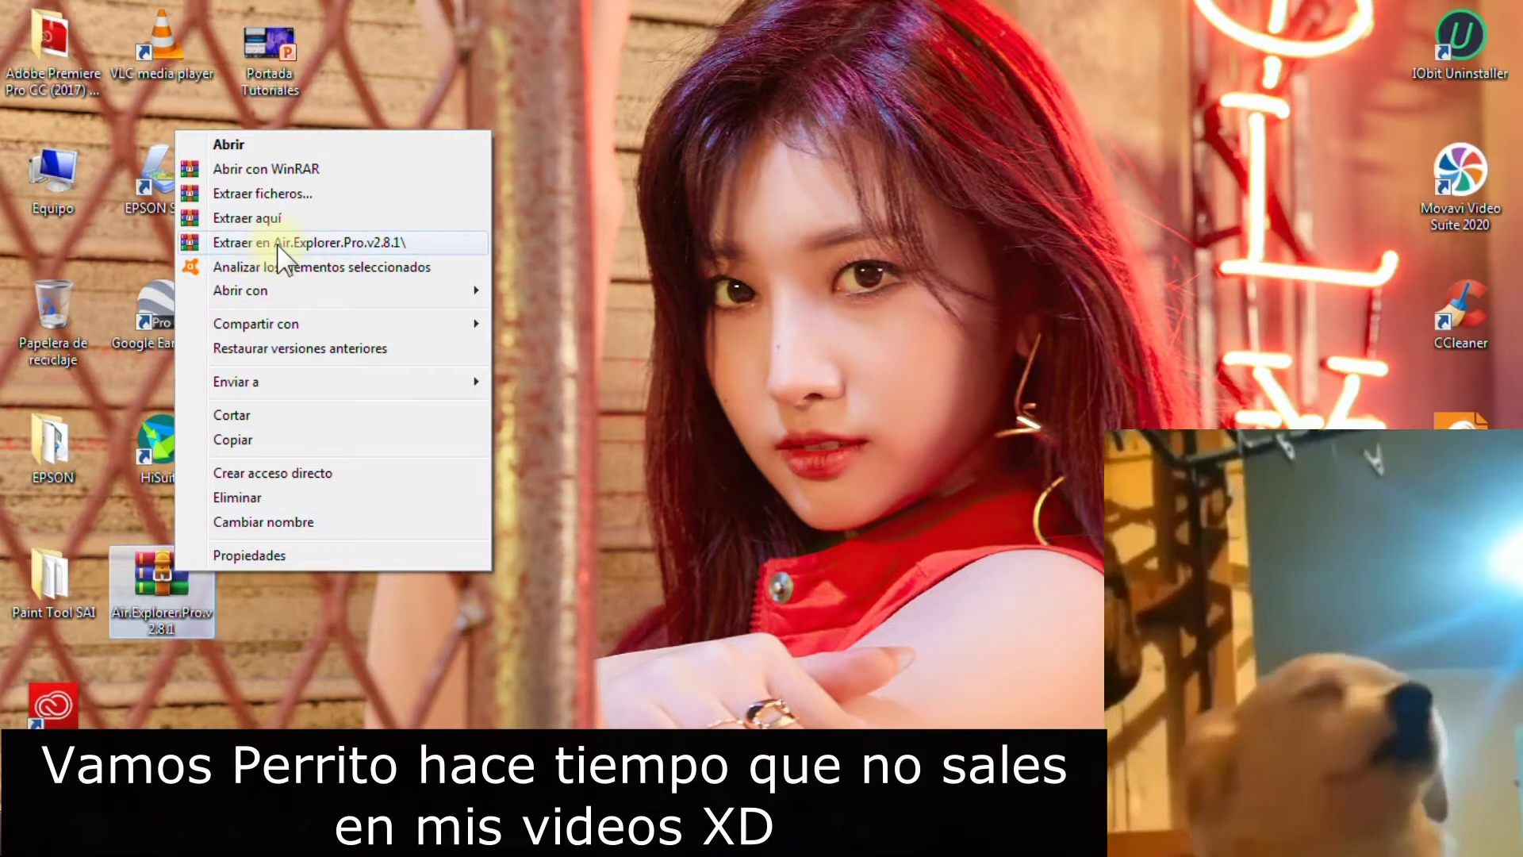
left_click(272, 243)
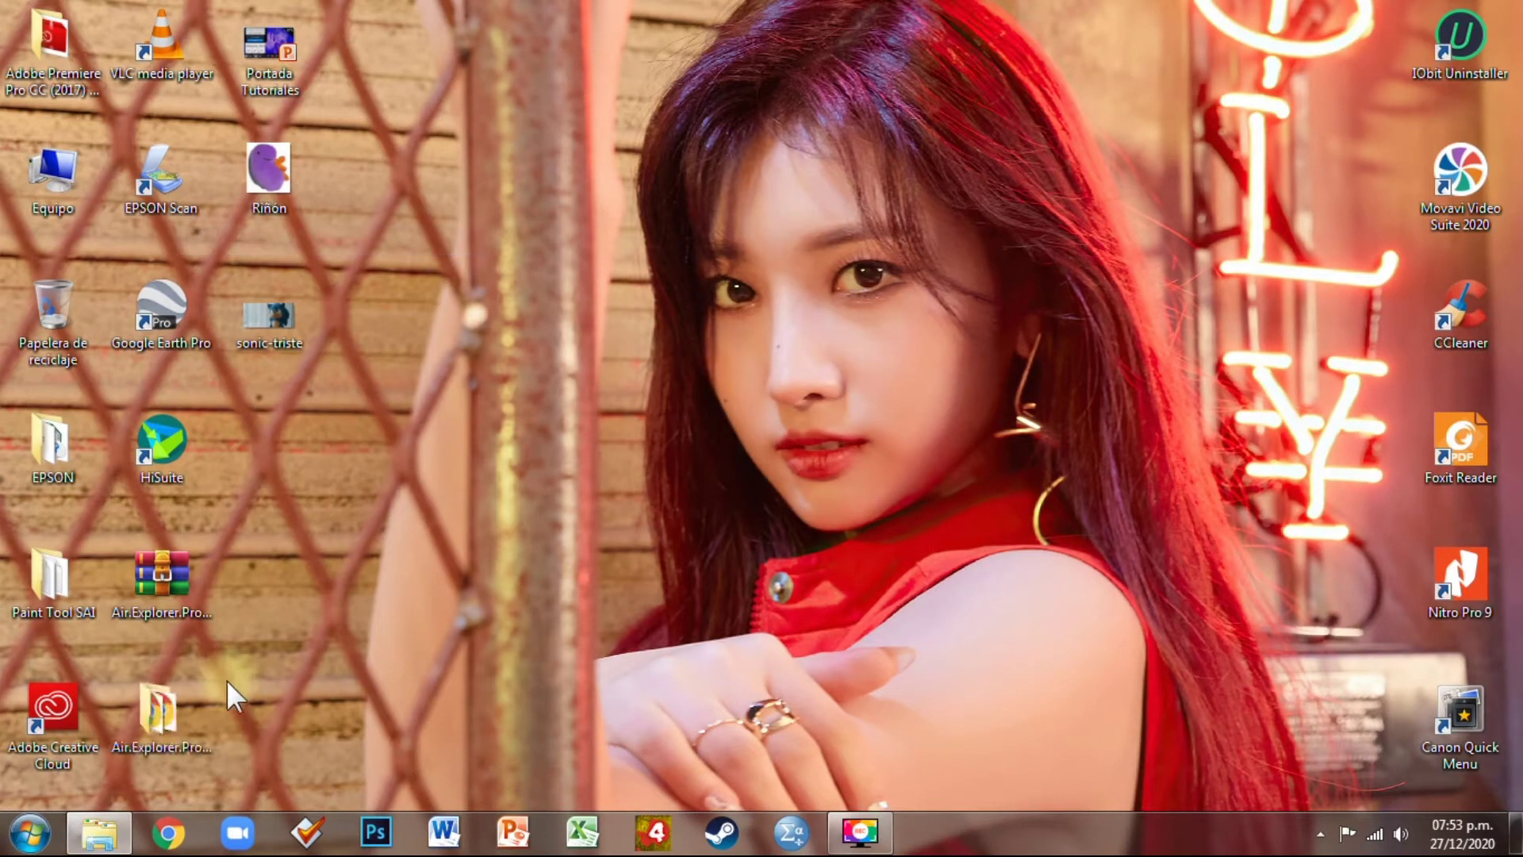
double_click(162, 707)
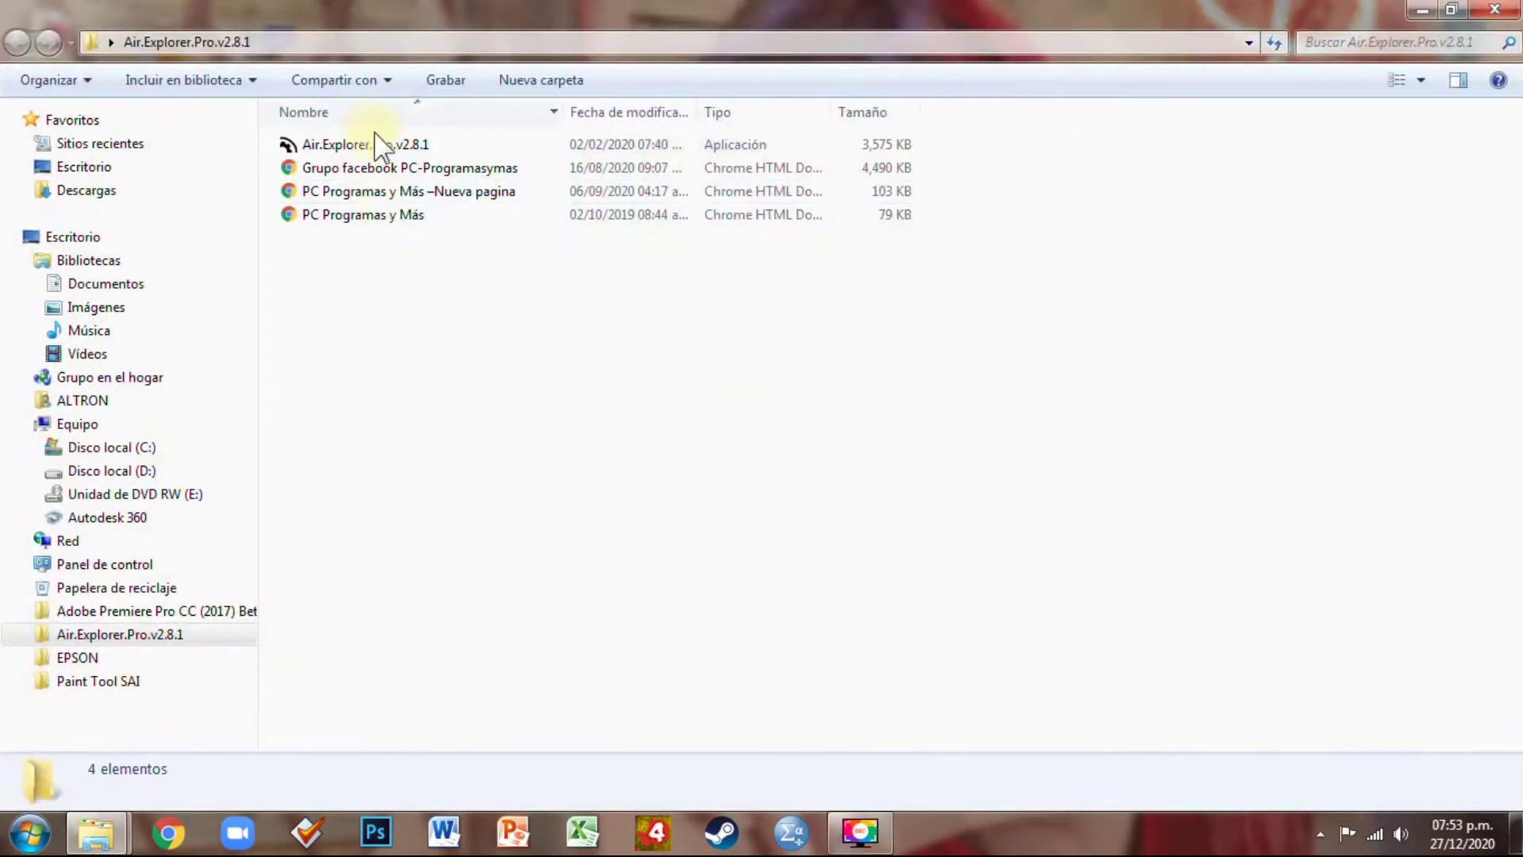
Delete the three extra HTML web shortcut files from the extracted folder
left_click_drag(357, 304, 570, 178)
key("Delete")
key("Return")
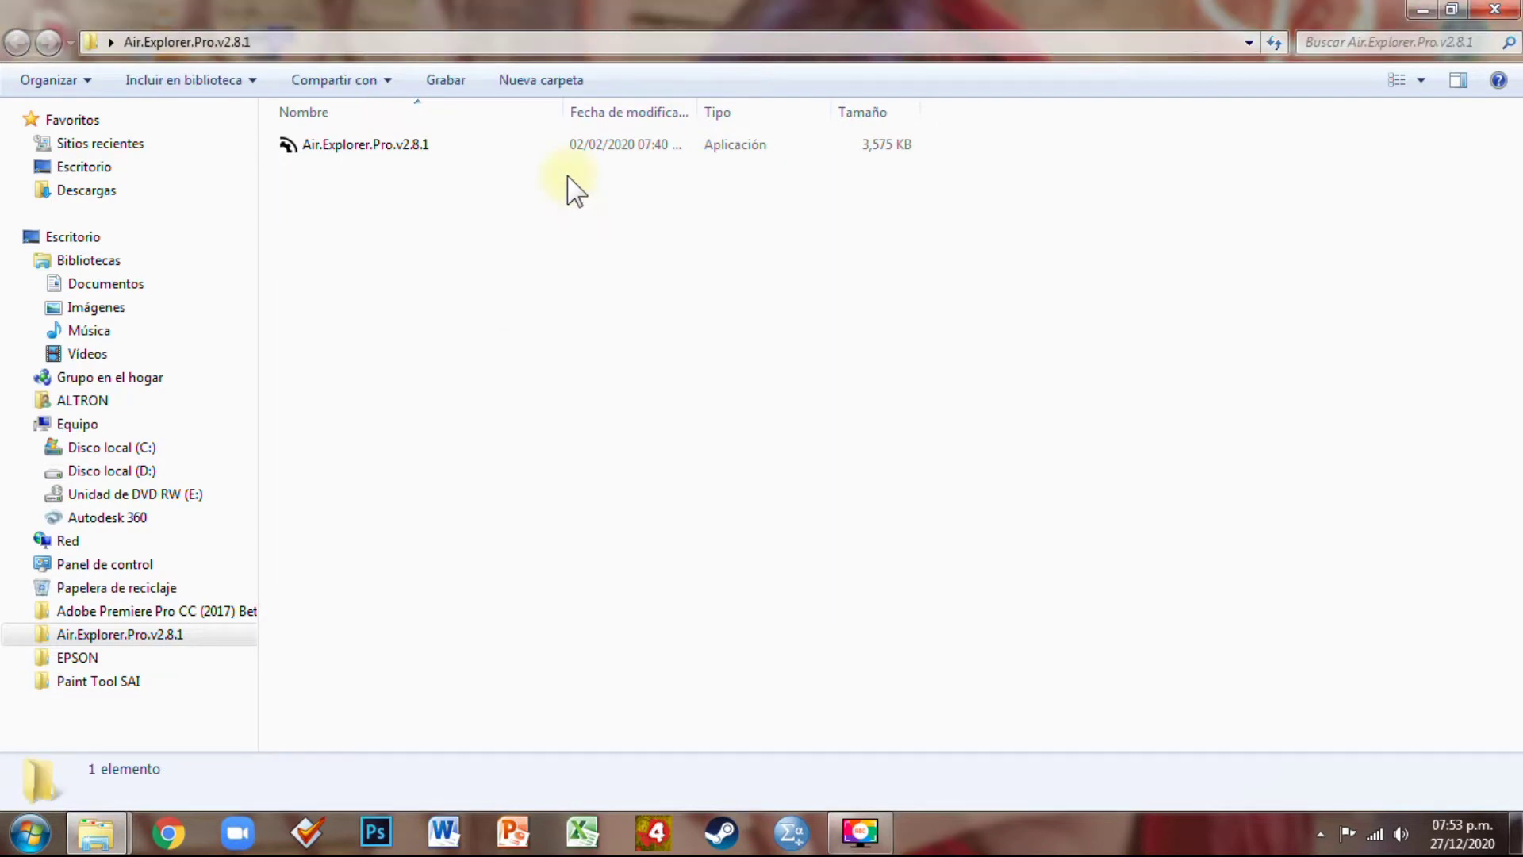
Install Air Explorer Pro as administrator in Español to the default program folder
right_click(391, 156)
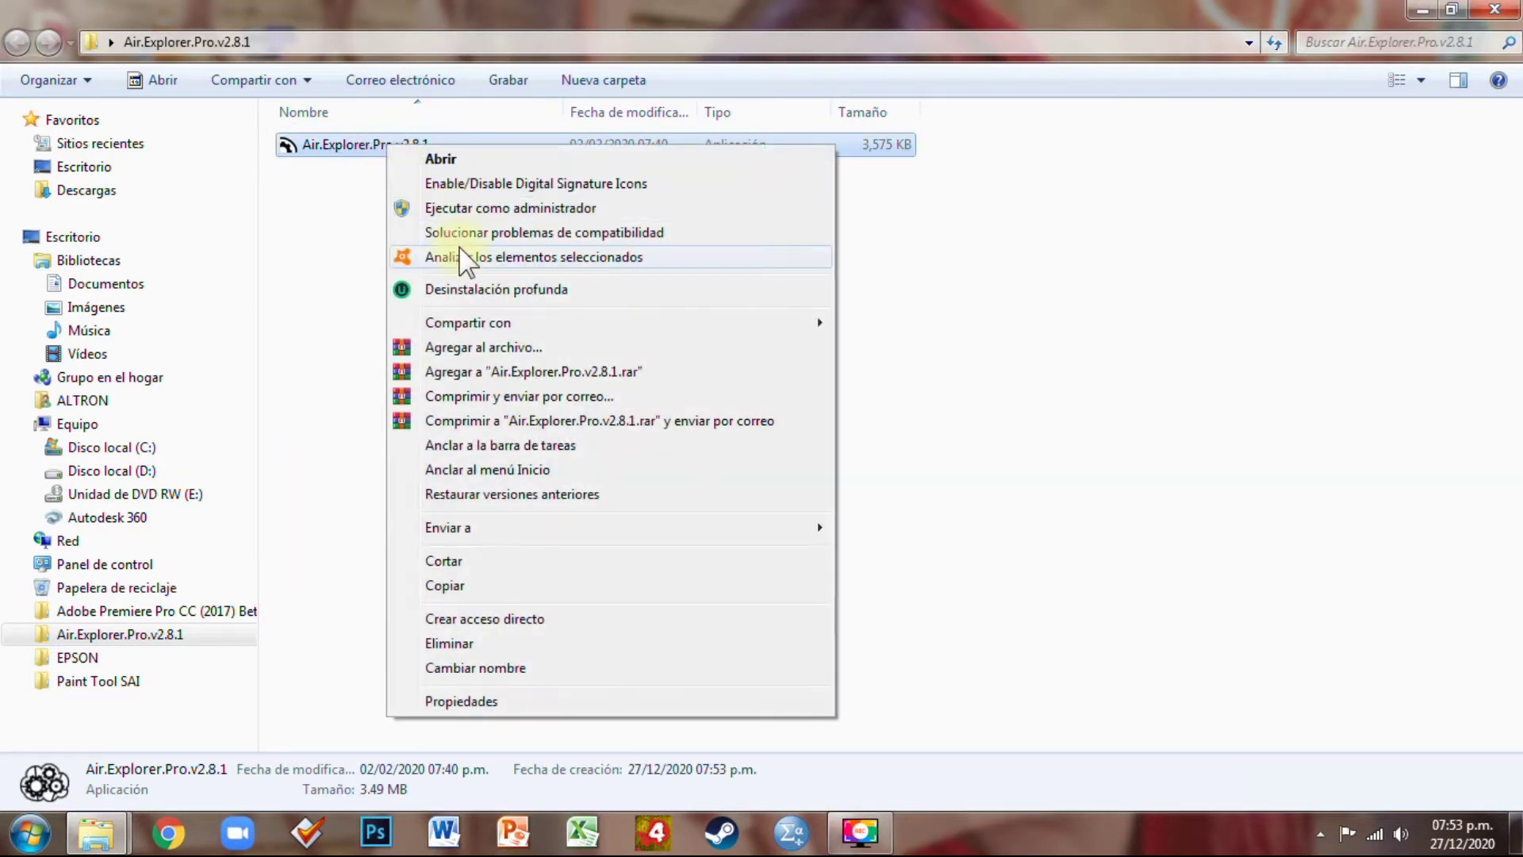
left_click(479, 207)
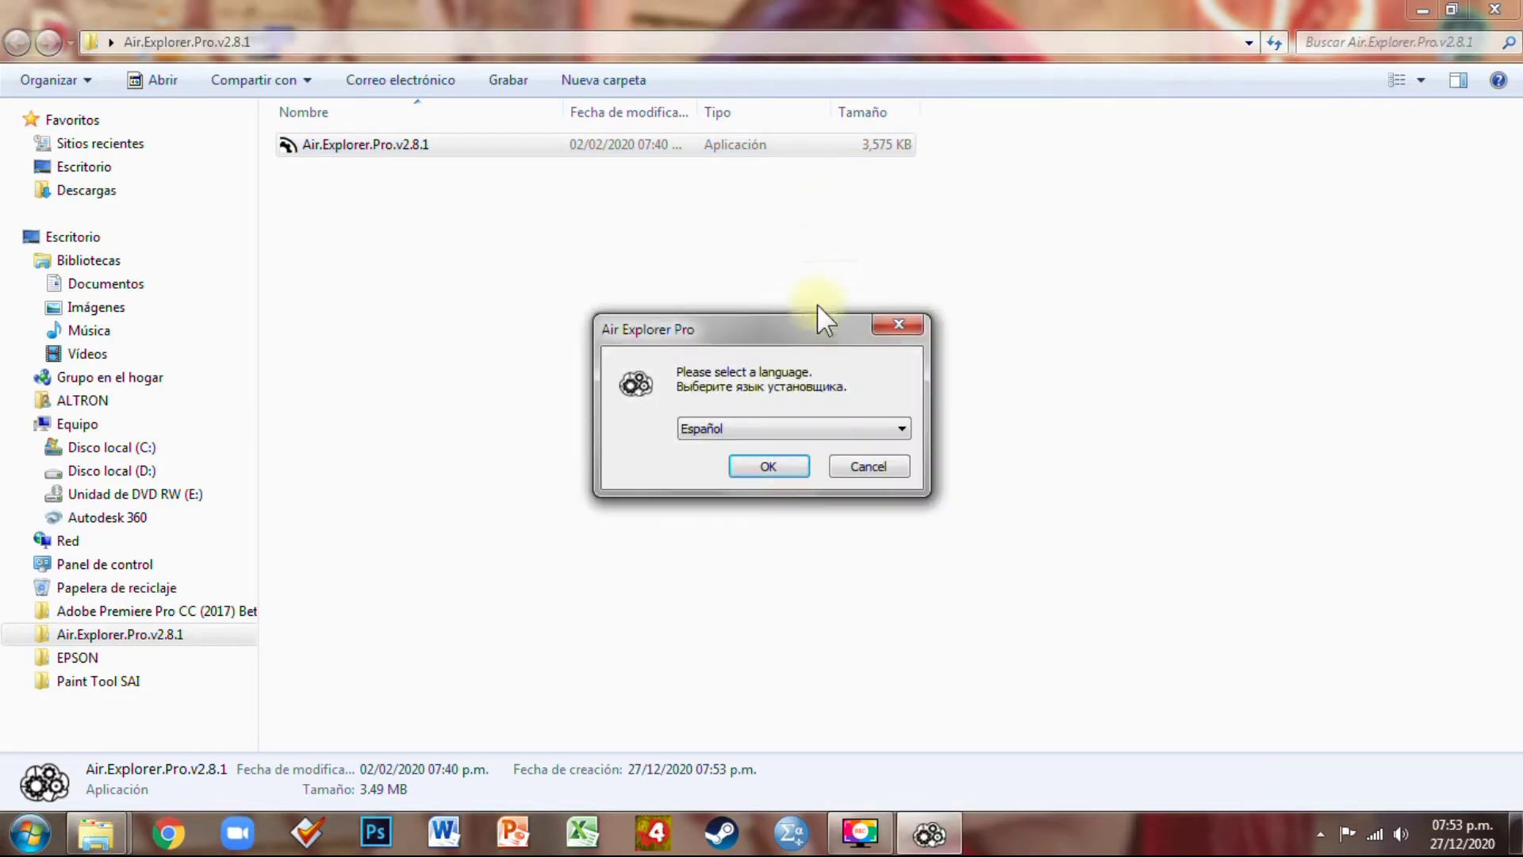
left_click(781, 468)
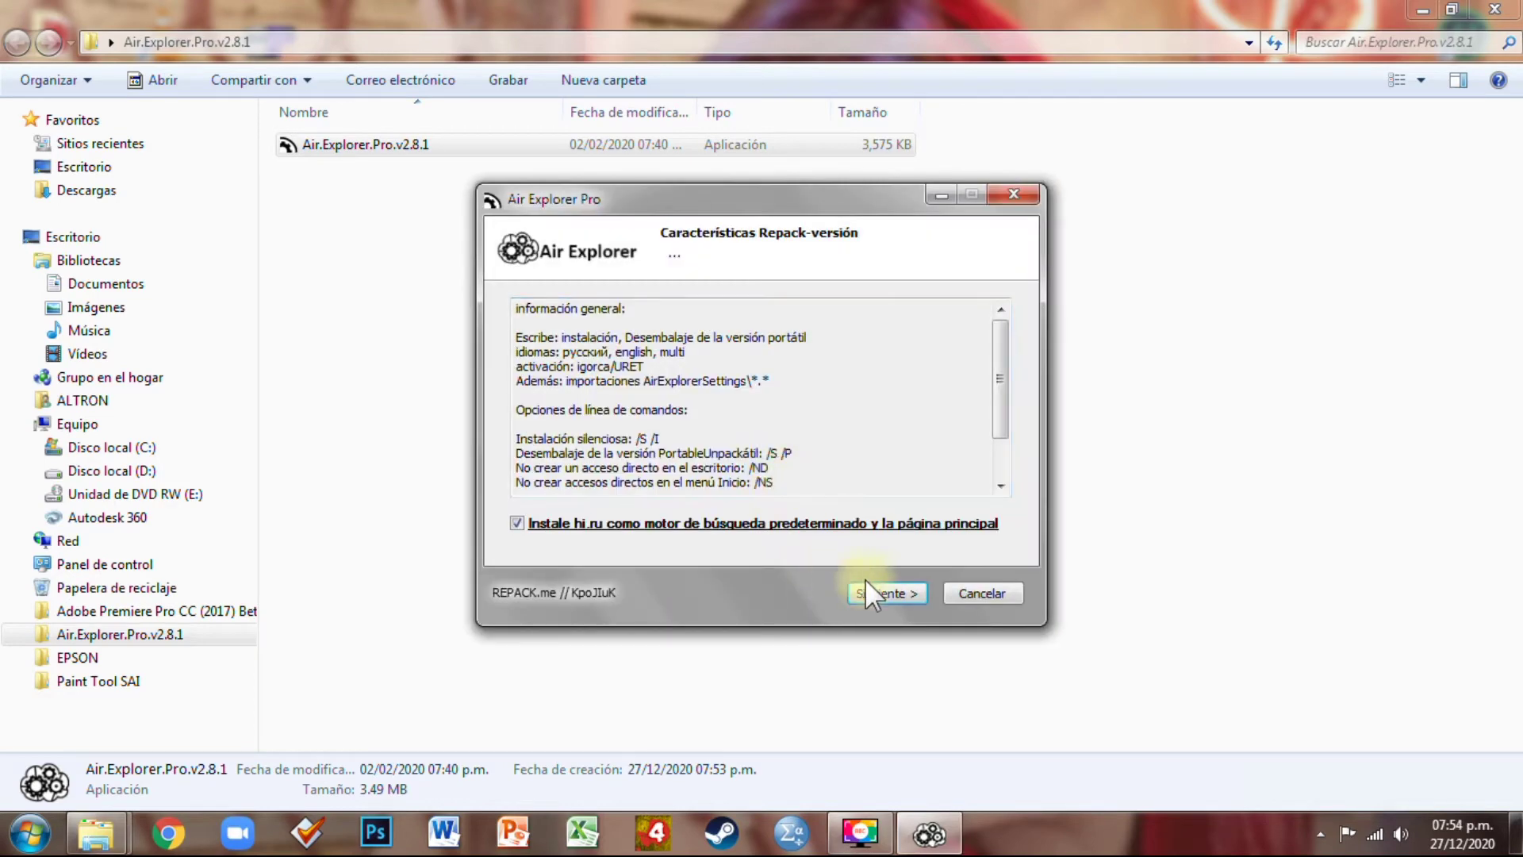
left_click(881, 591)
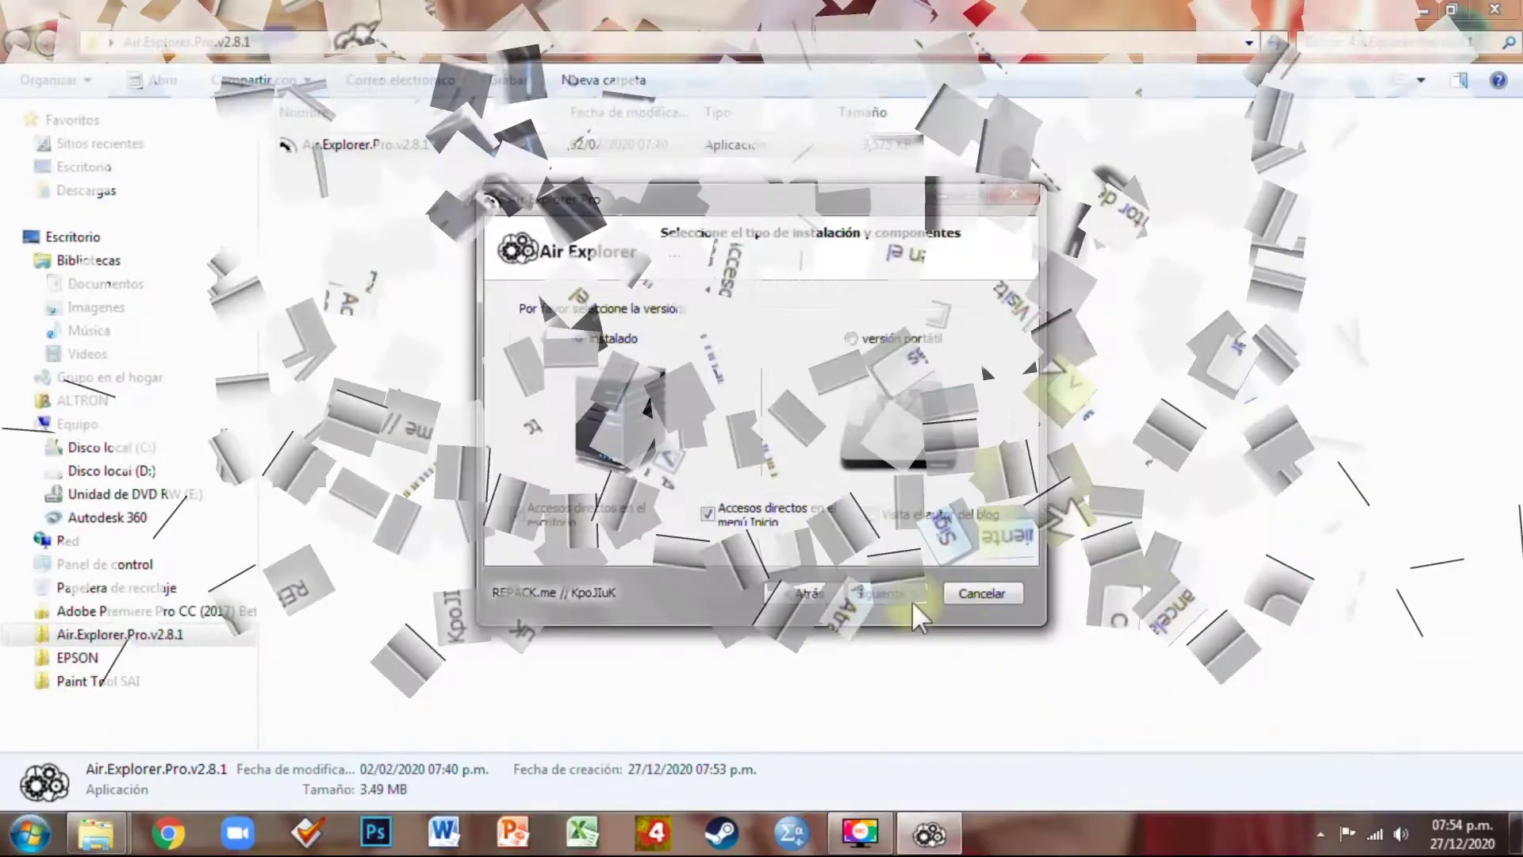
left_click(1023, 752)
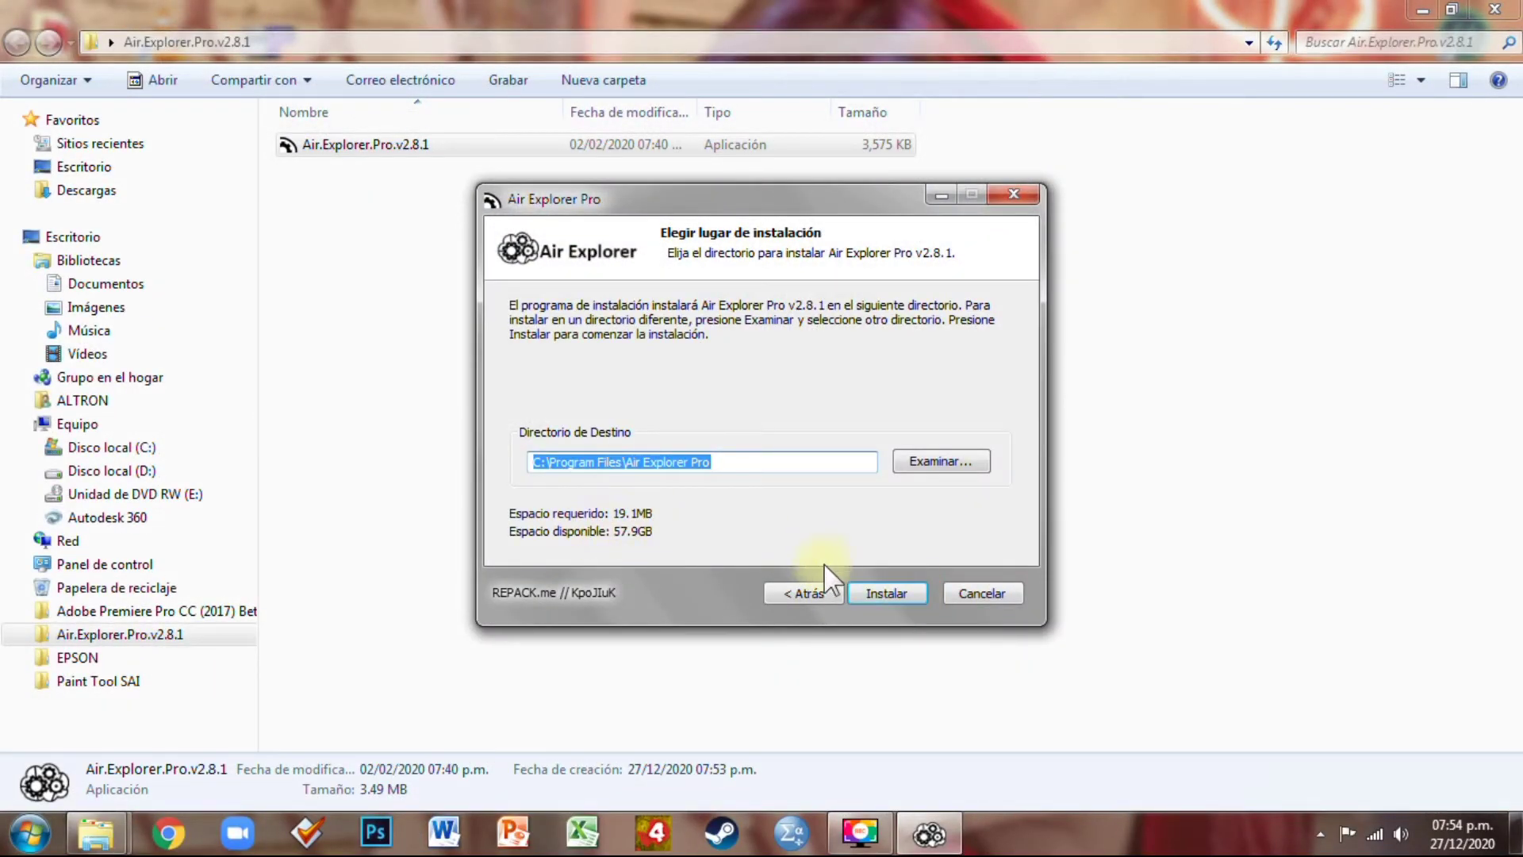
left_click(884, 595)
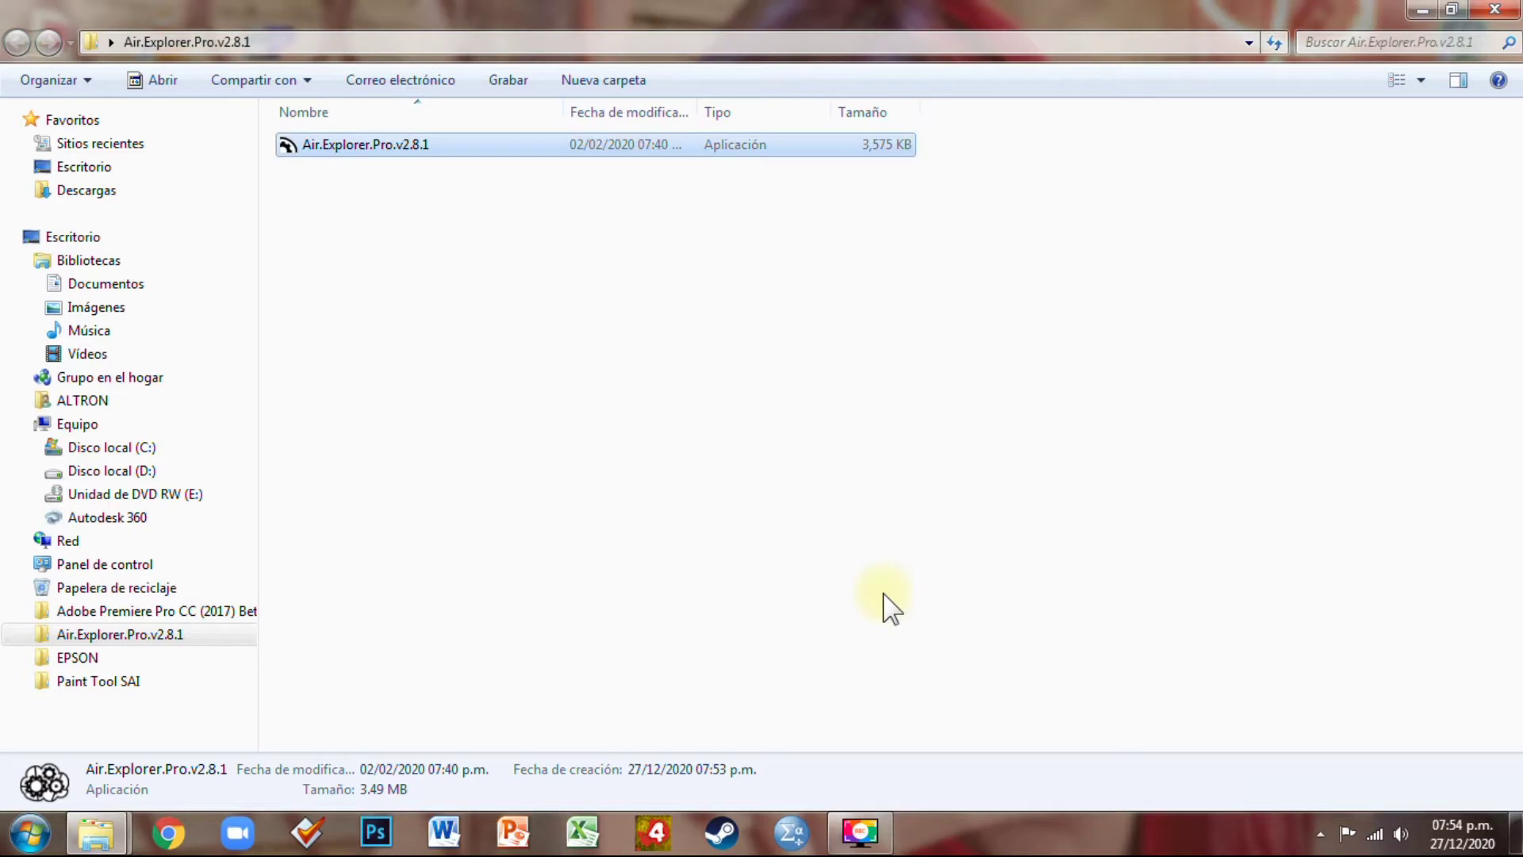
left_click(1425, 10)
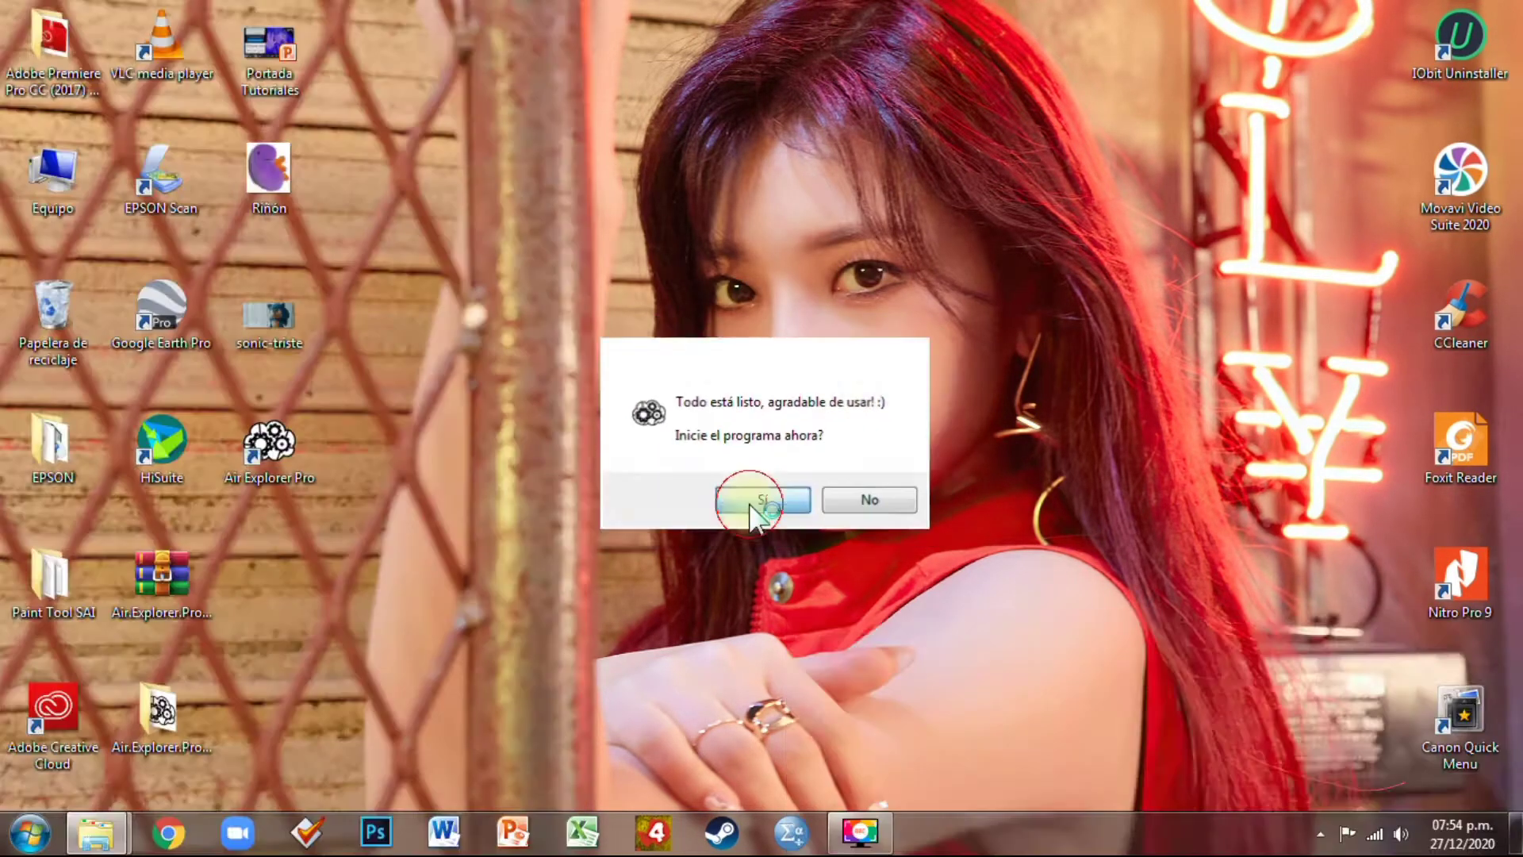
Launch Air Explorer Pro and pick GoogleDrive in the Registrar cuenta window
left_click(749, 501)
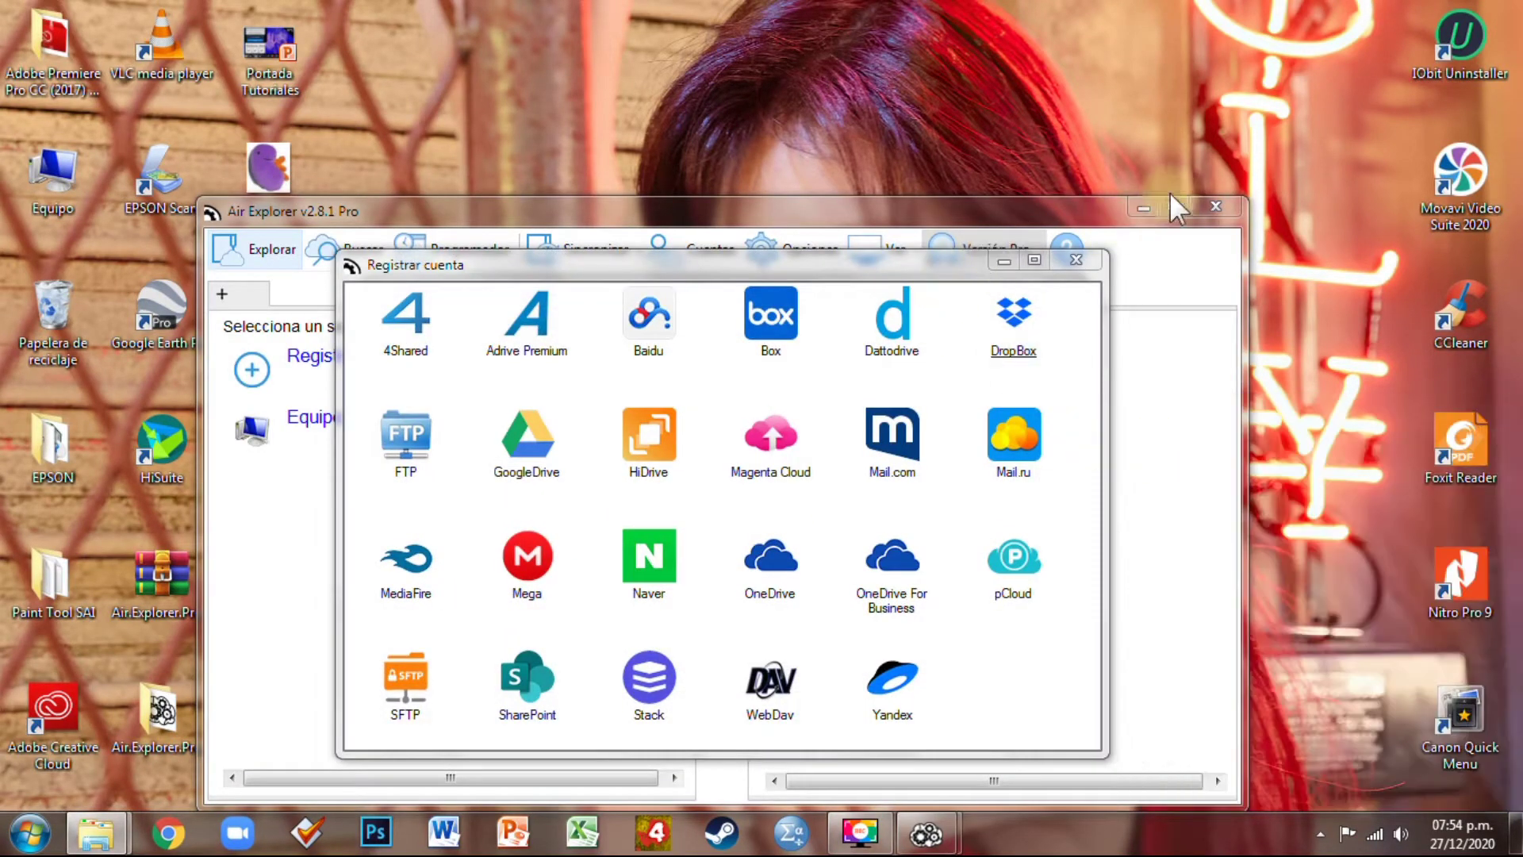
left_click(1173, 207)
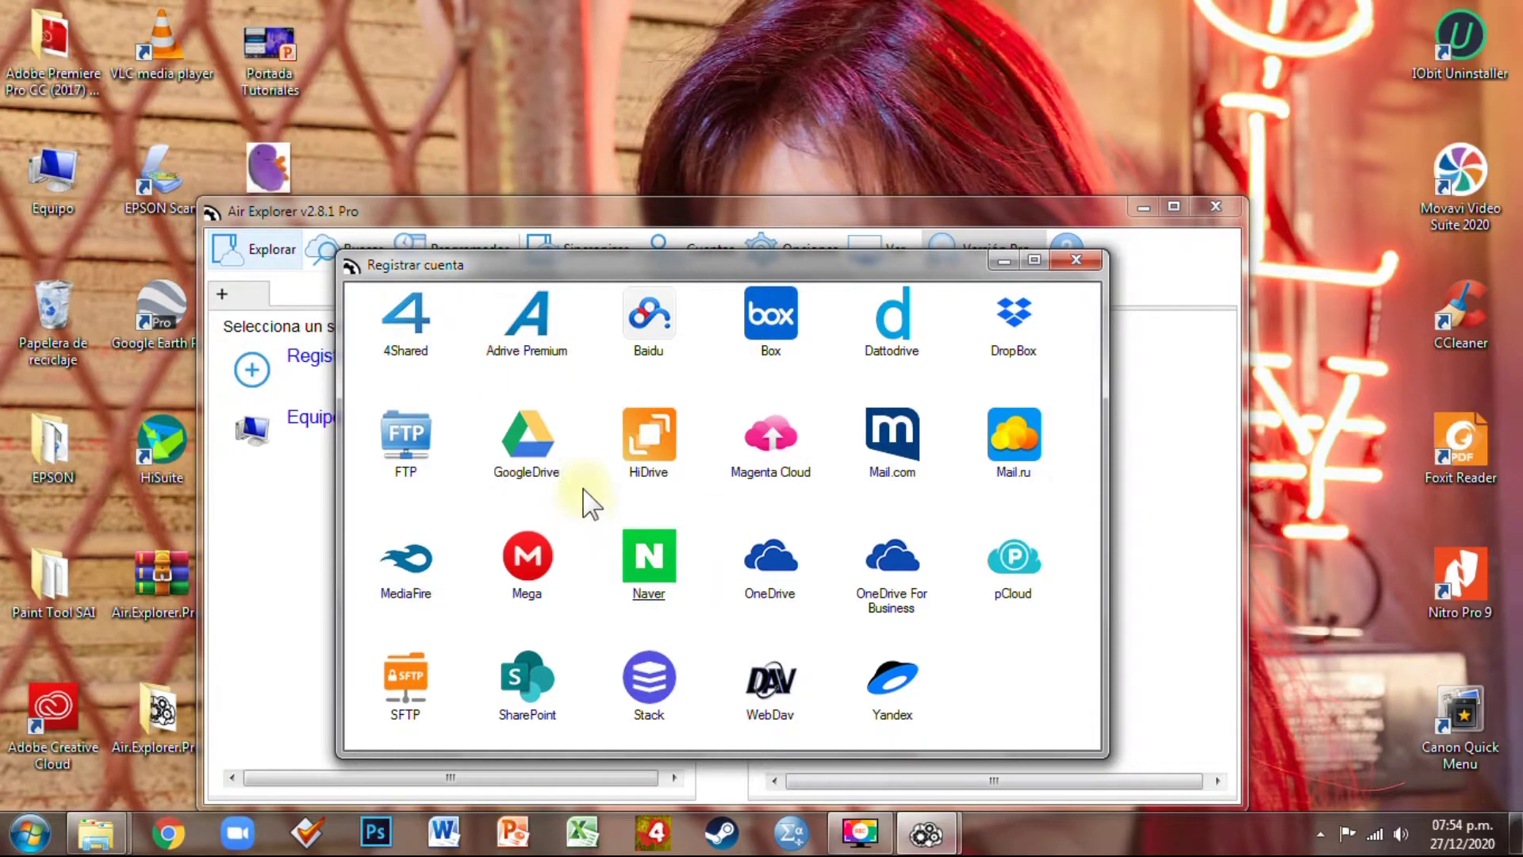
left_click(530, 460)
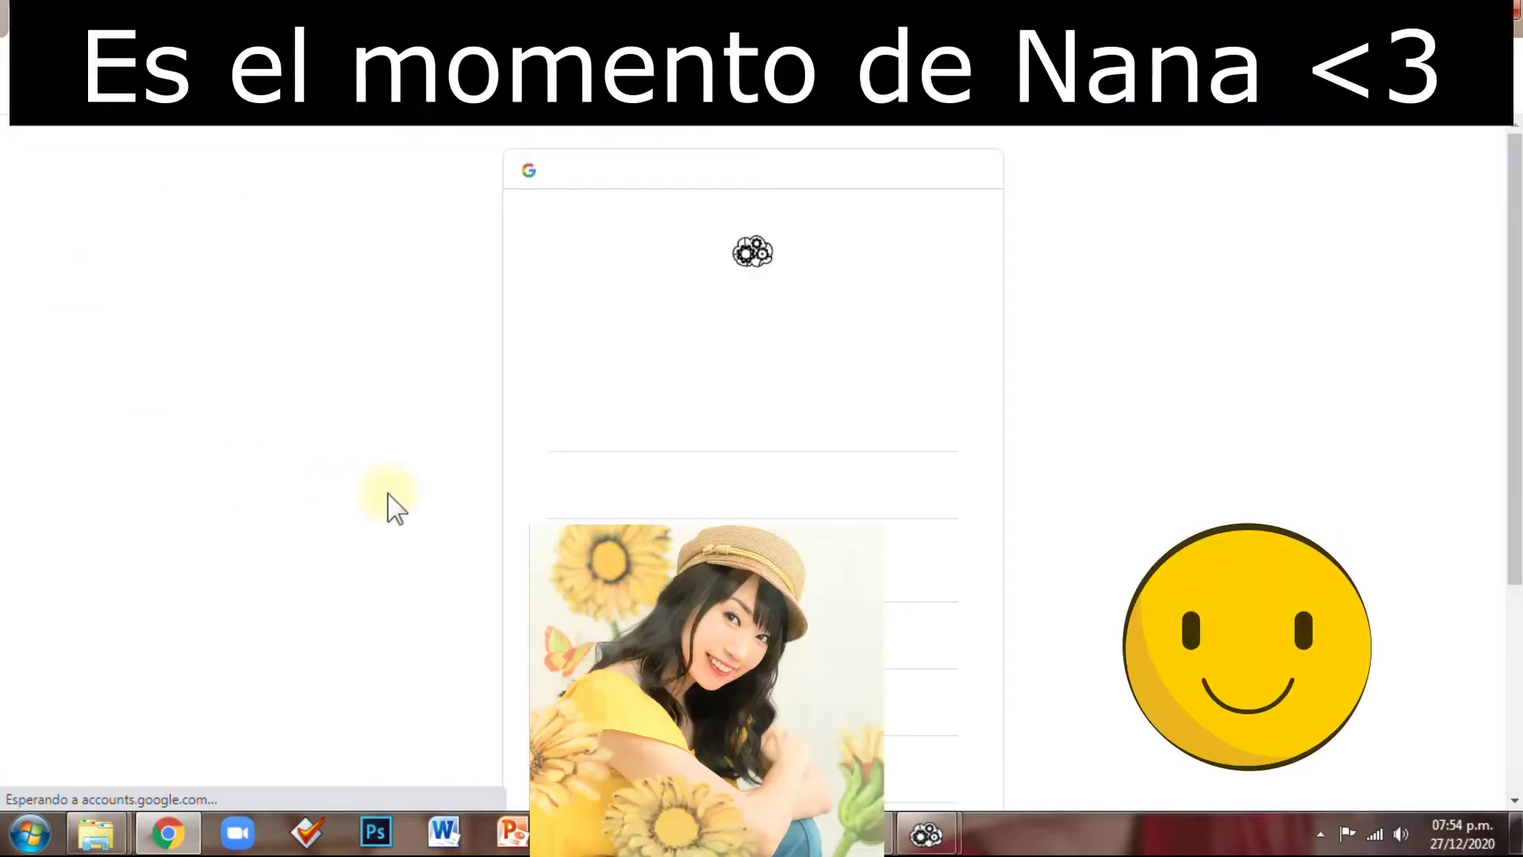
Sign in with the first Google account and allow Air Explorer access to its Drive
left_click(675, 414)
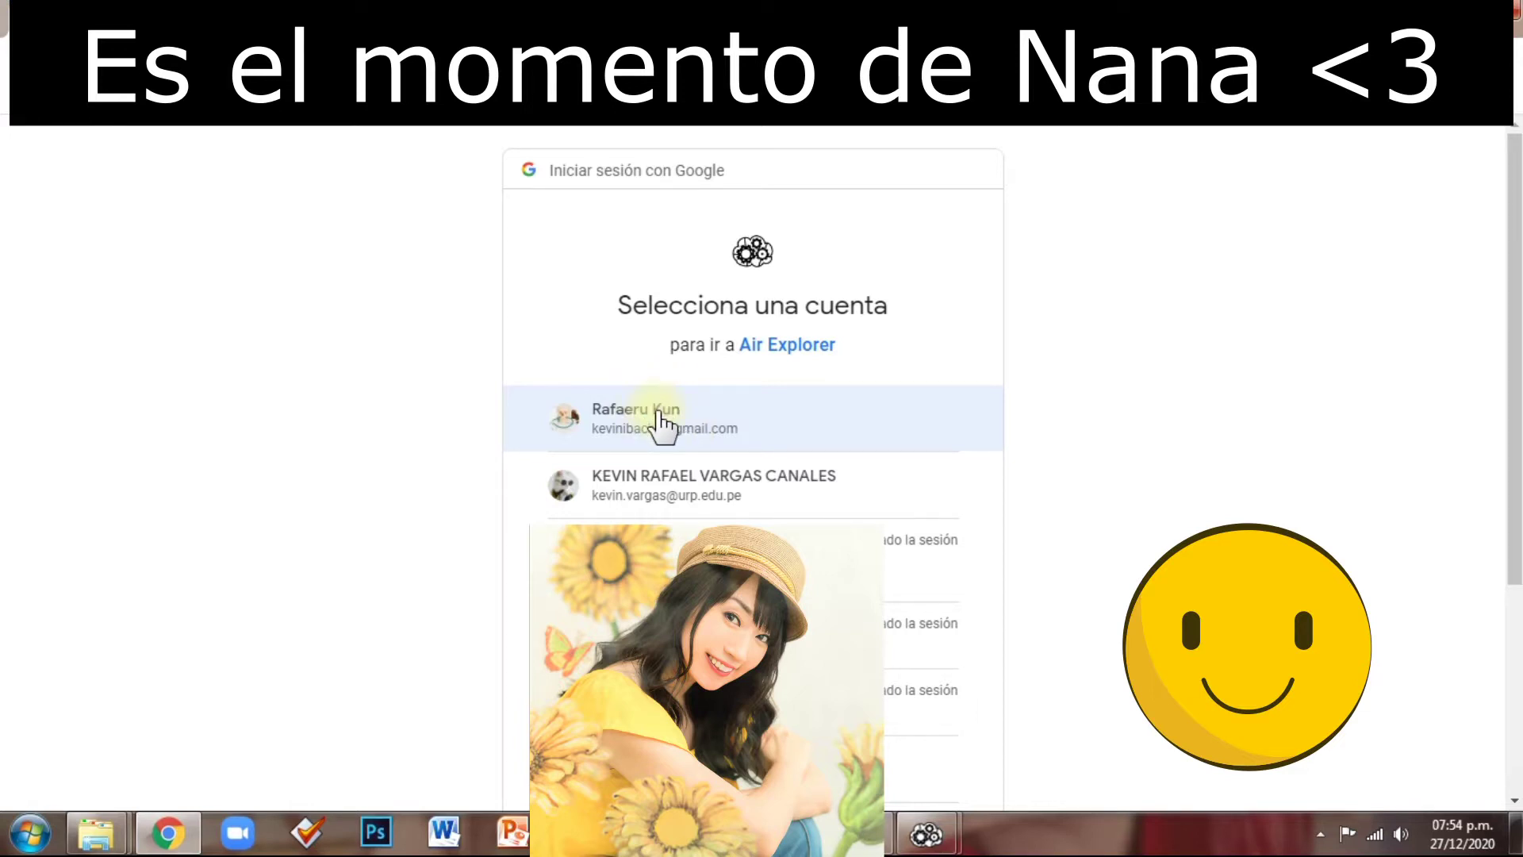
scroll(663, 429, "down", 1)
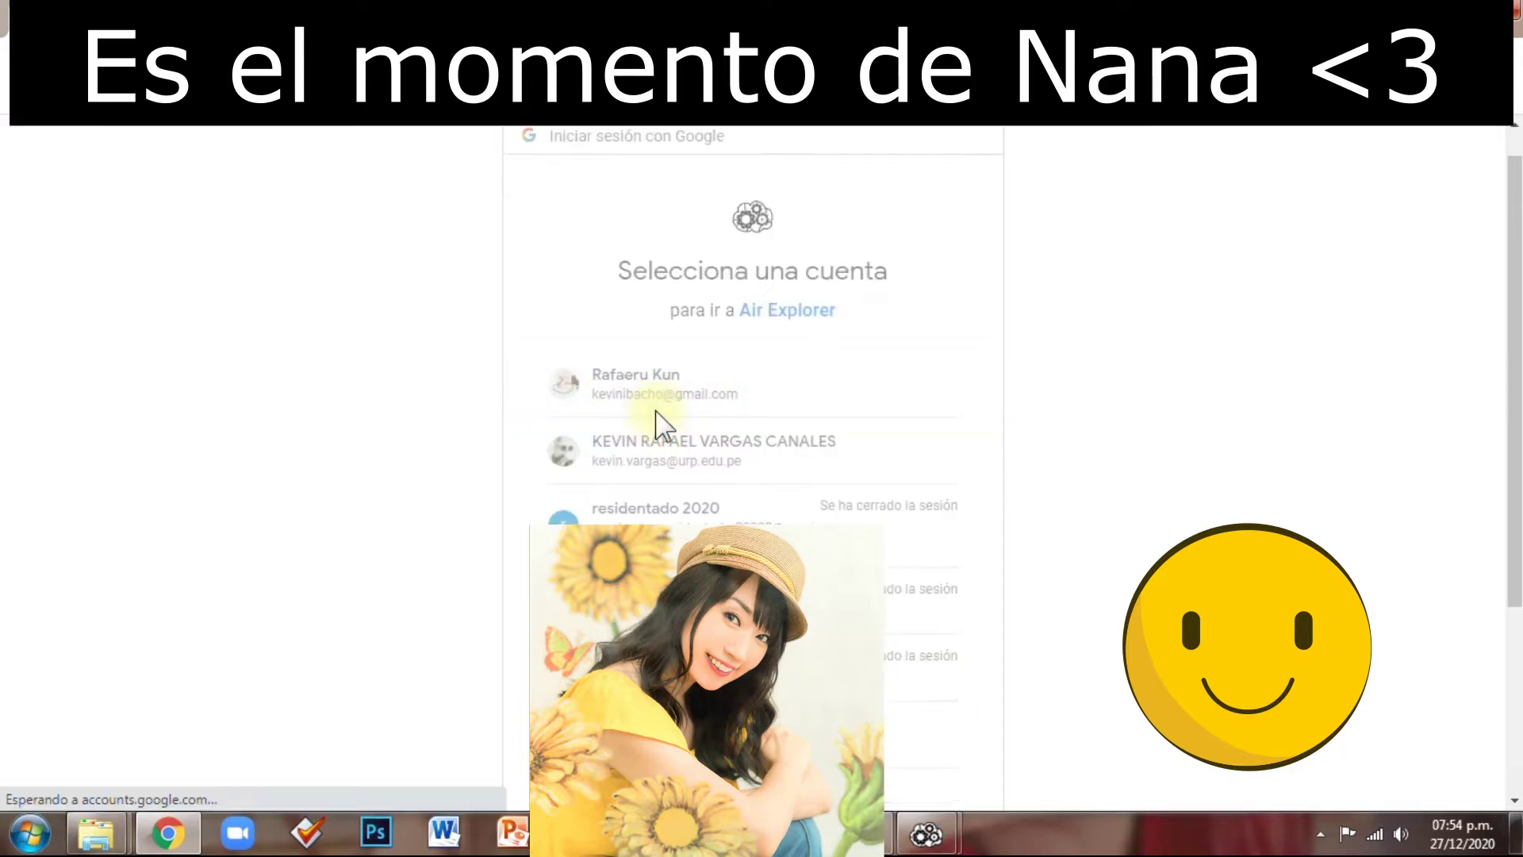
scroll(843, 511, "down", 2)
left_click(908, 645)
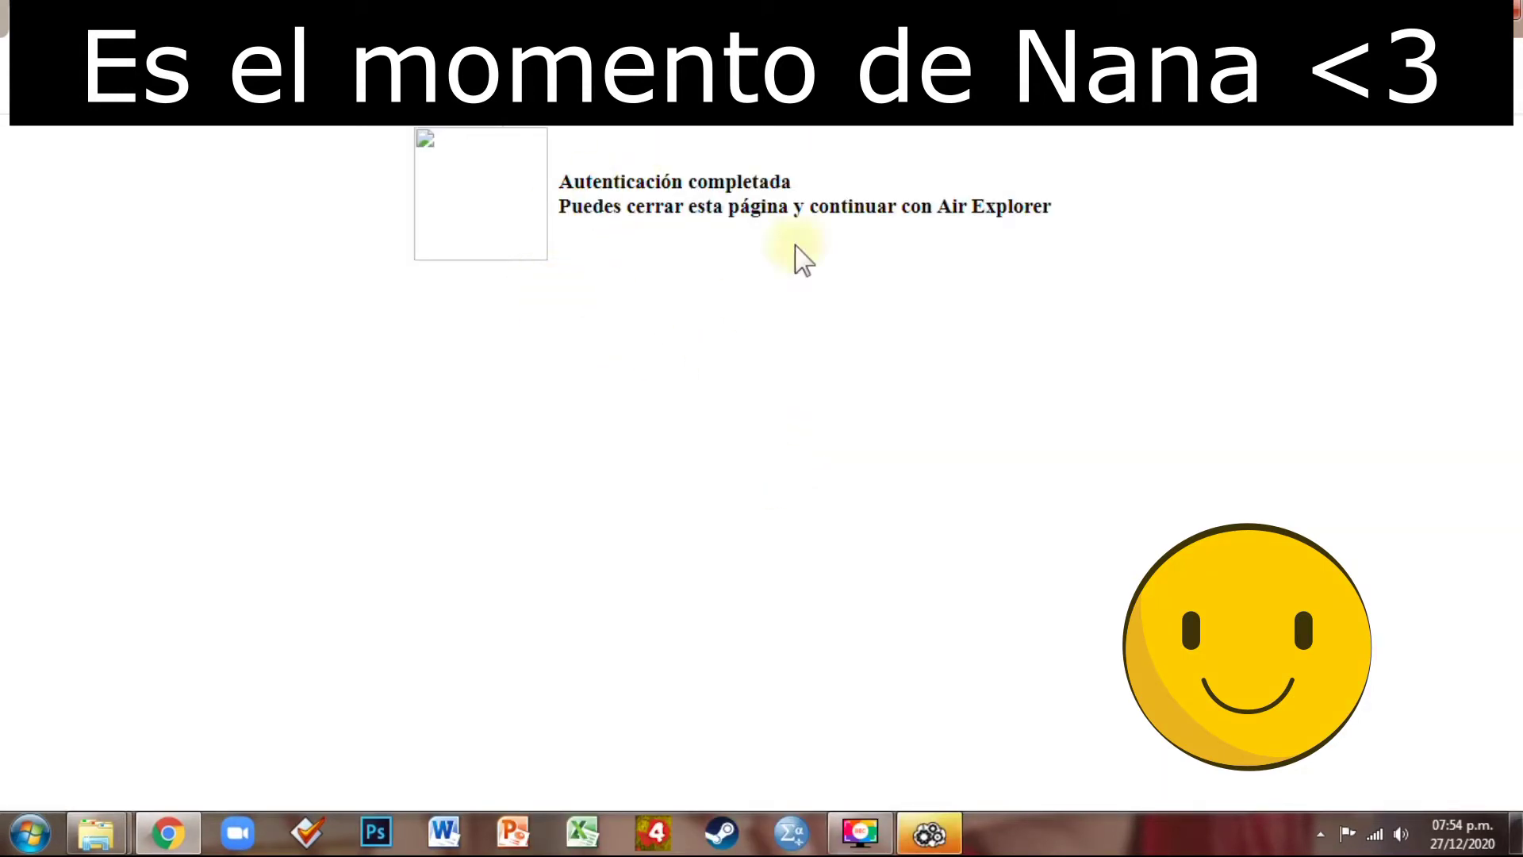
left_click(929, 834)
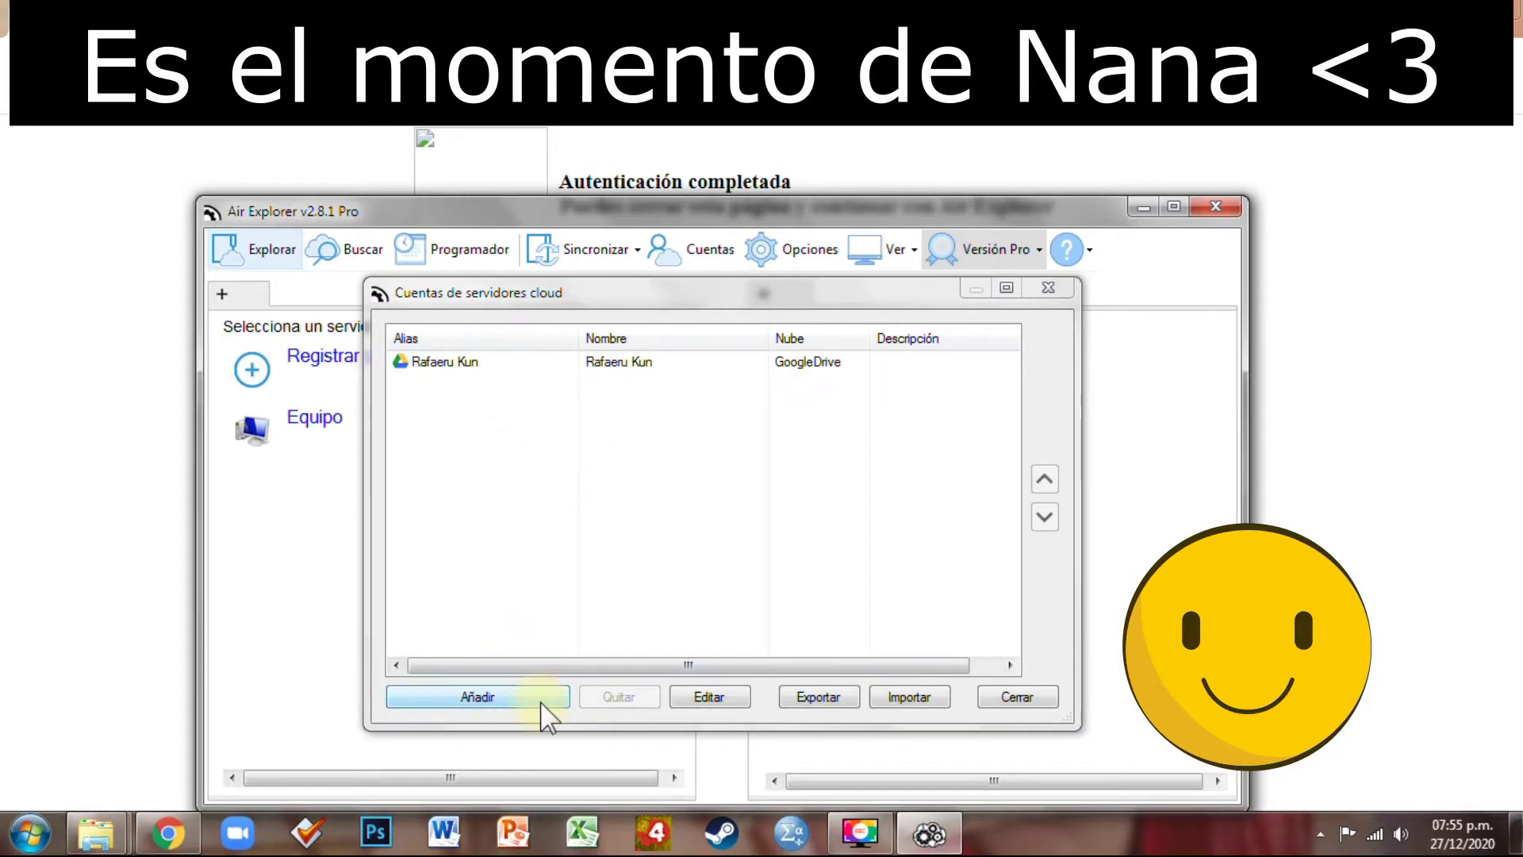
Add a second GoogleDrive account, allow access, and close Chrome
left_click(545, 714)
left_click(523, 454)
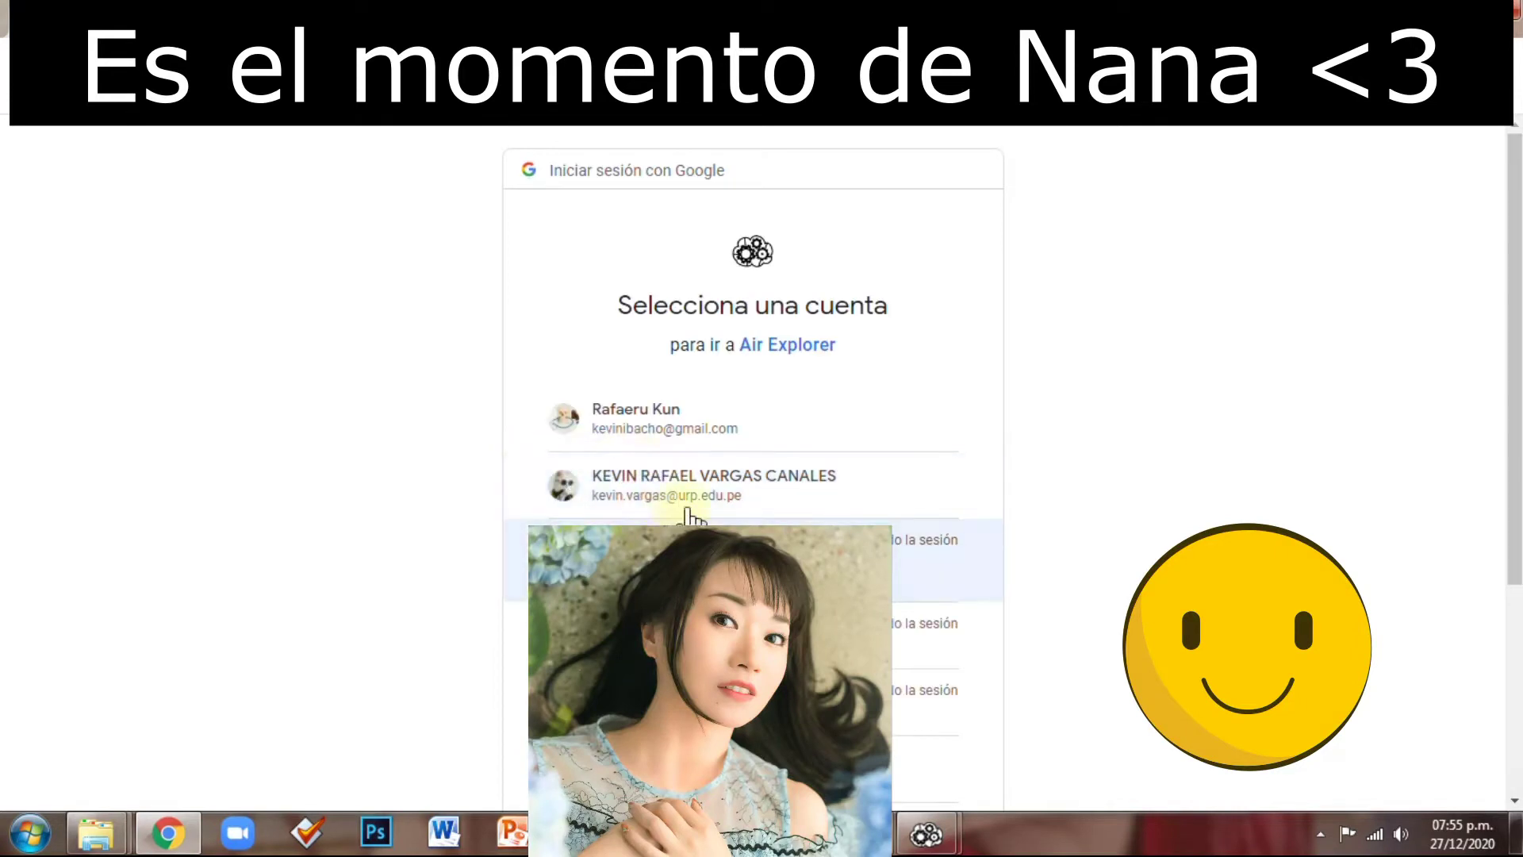
left_click(691, 486)
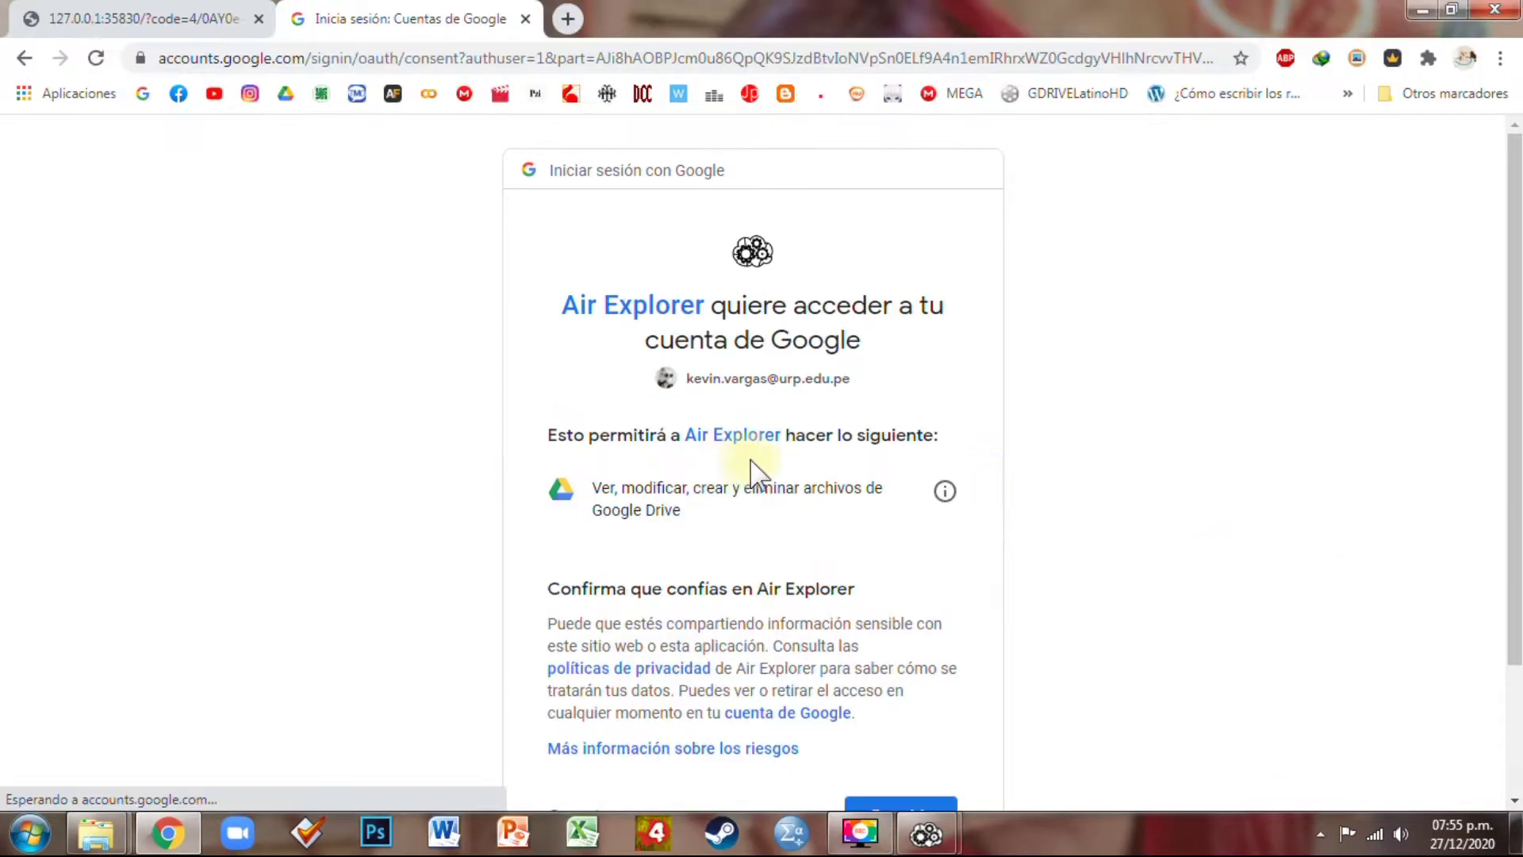
scroll(704, 381, "down", 2)
left_click(923, 649)
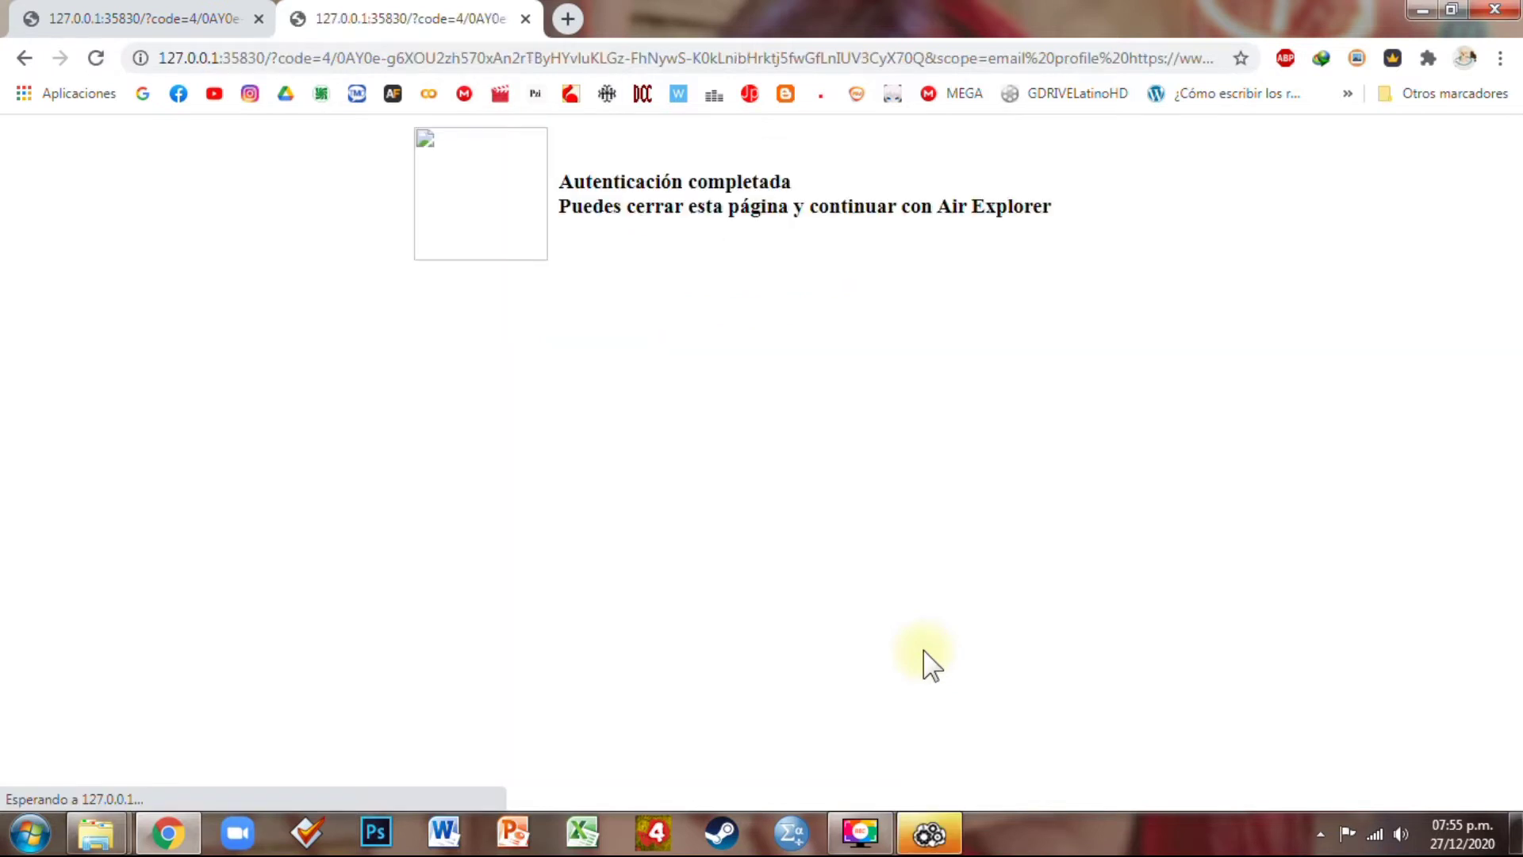
left_click(1512, 12)
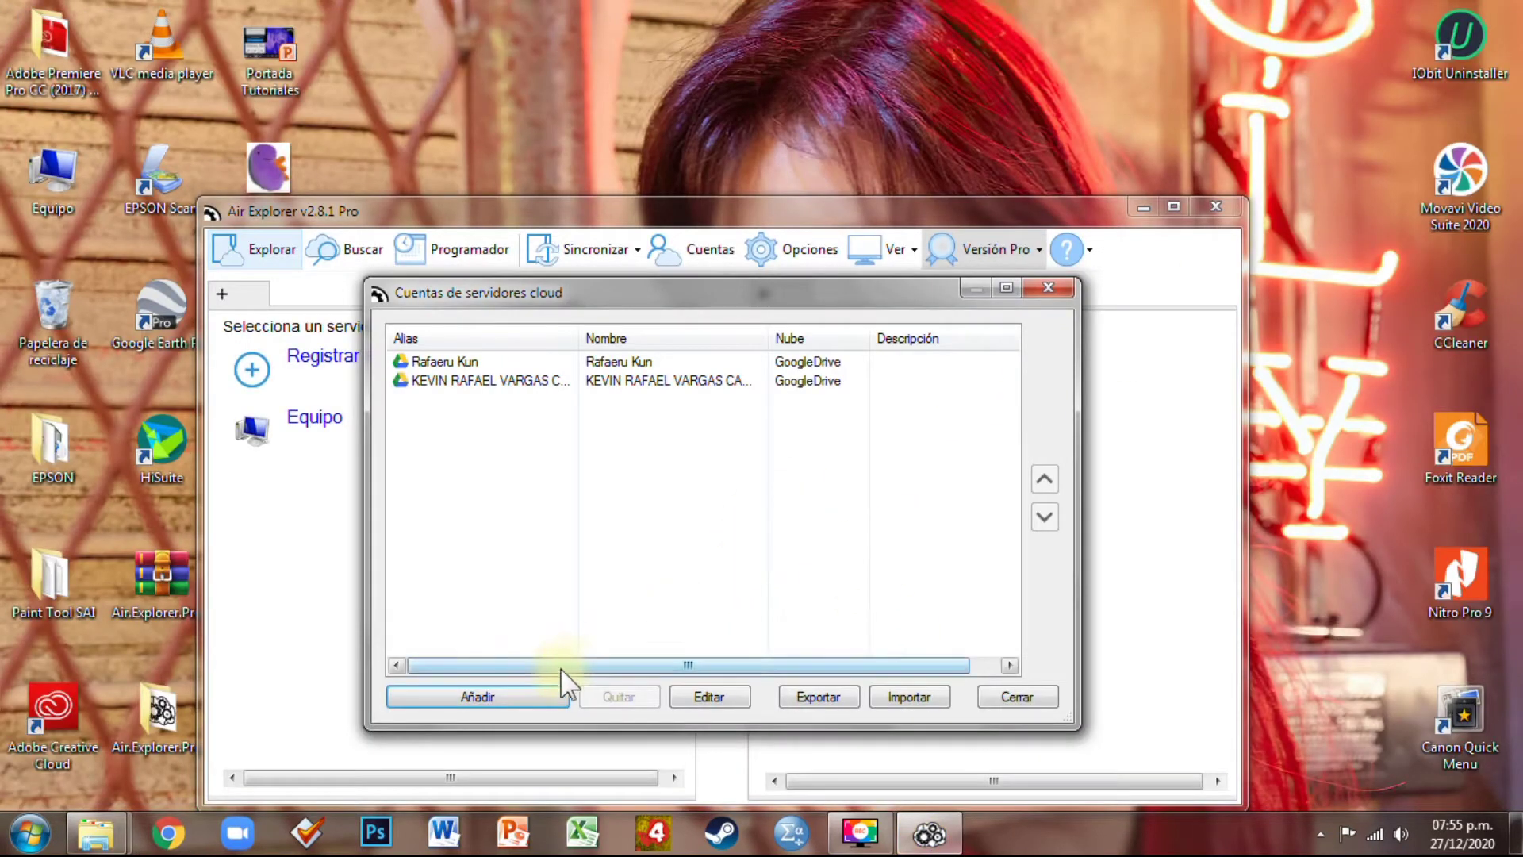
Add a Mega account by entering its login e-mail and password
left_click(553, 698)
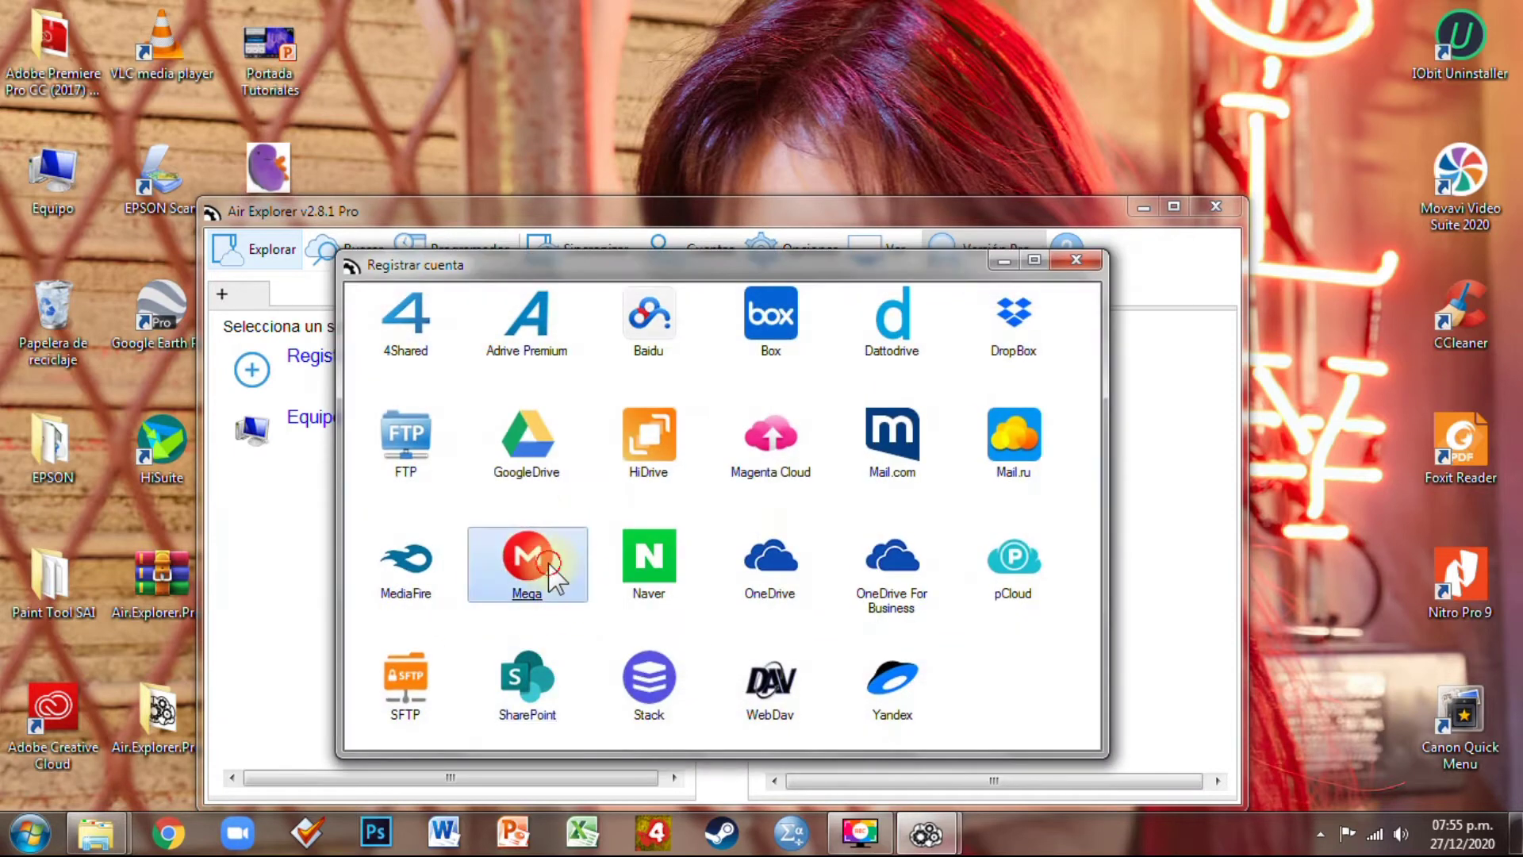
left_click(555, 572)
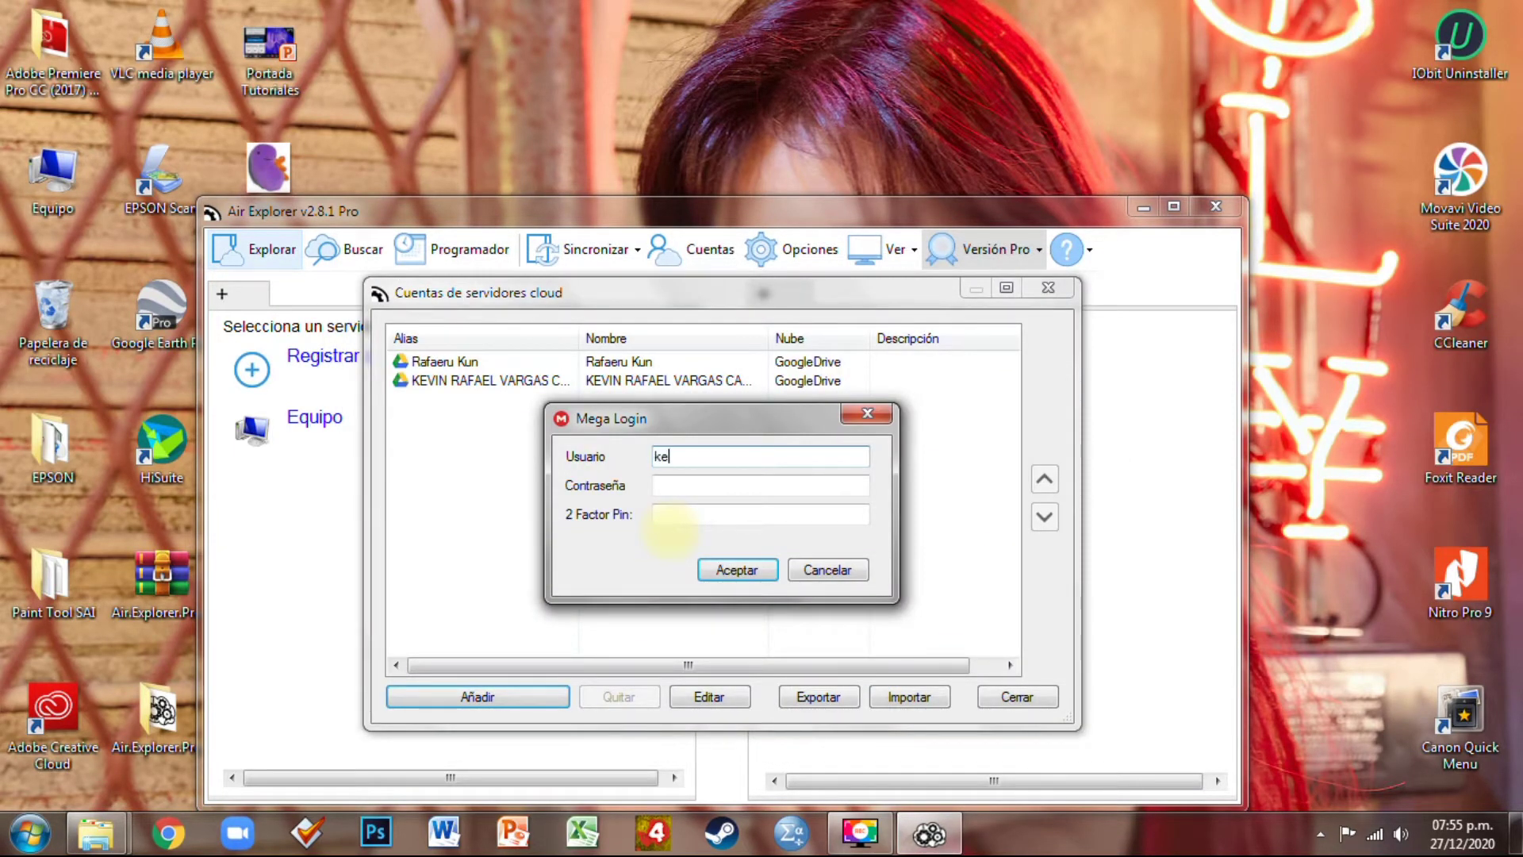
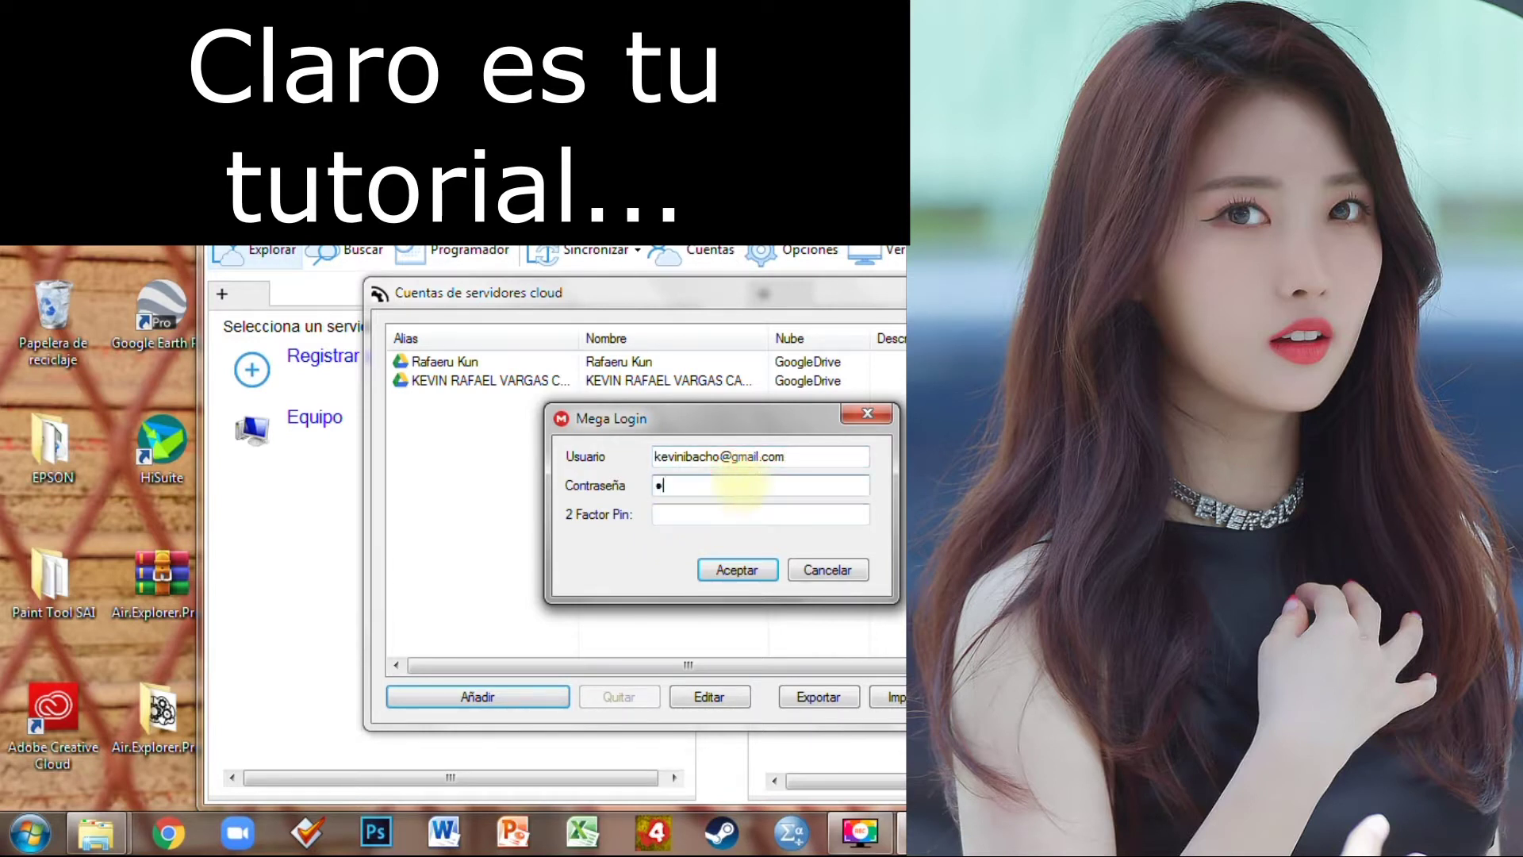
type("*")
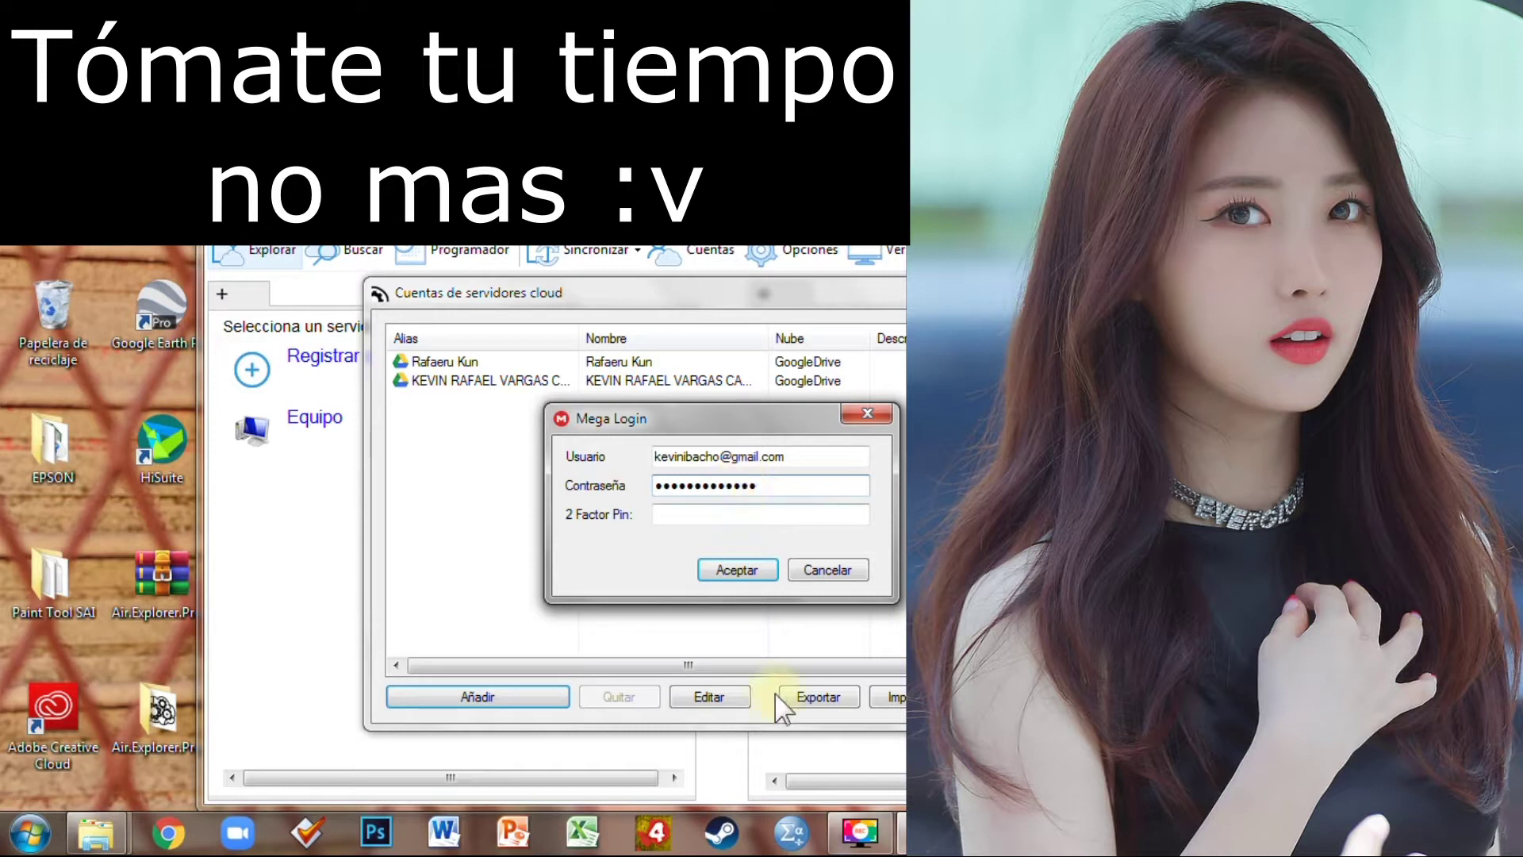
left_click(758, 572)
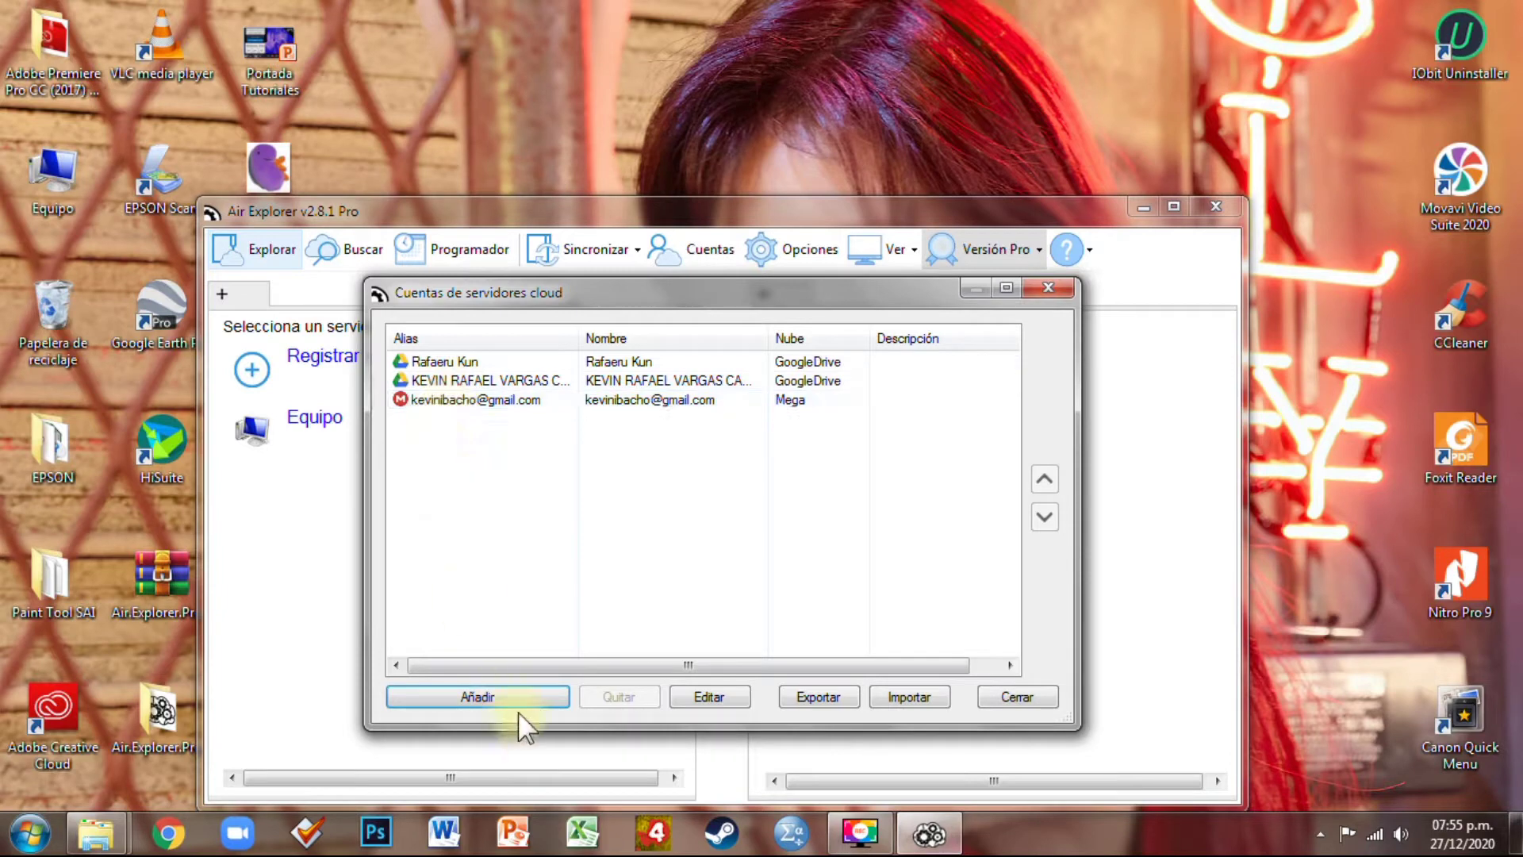
Close the accounts list, maximize the window, and switch to the Dos paneles layout
left_click(1053, 698)
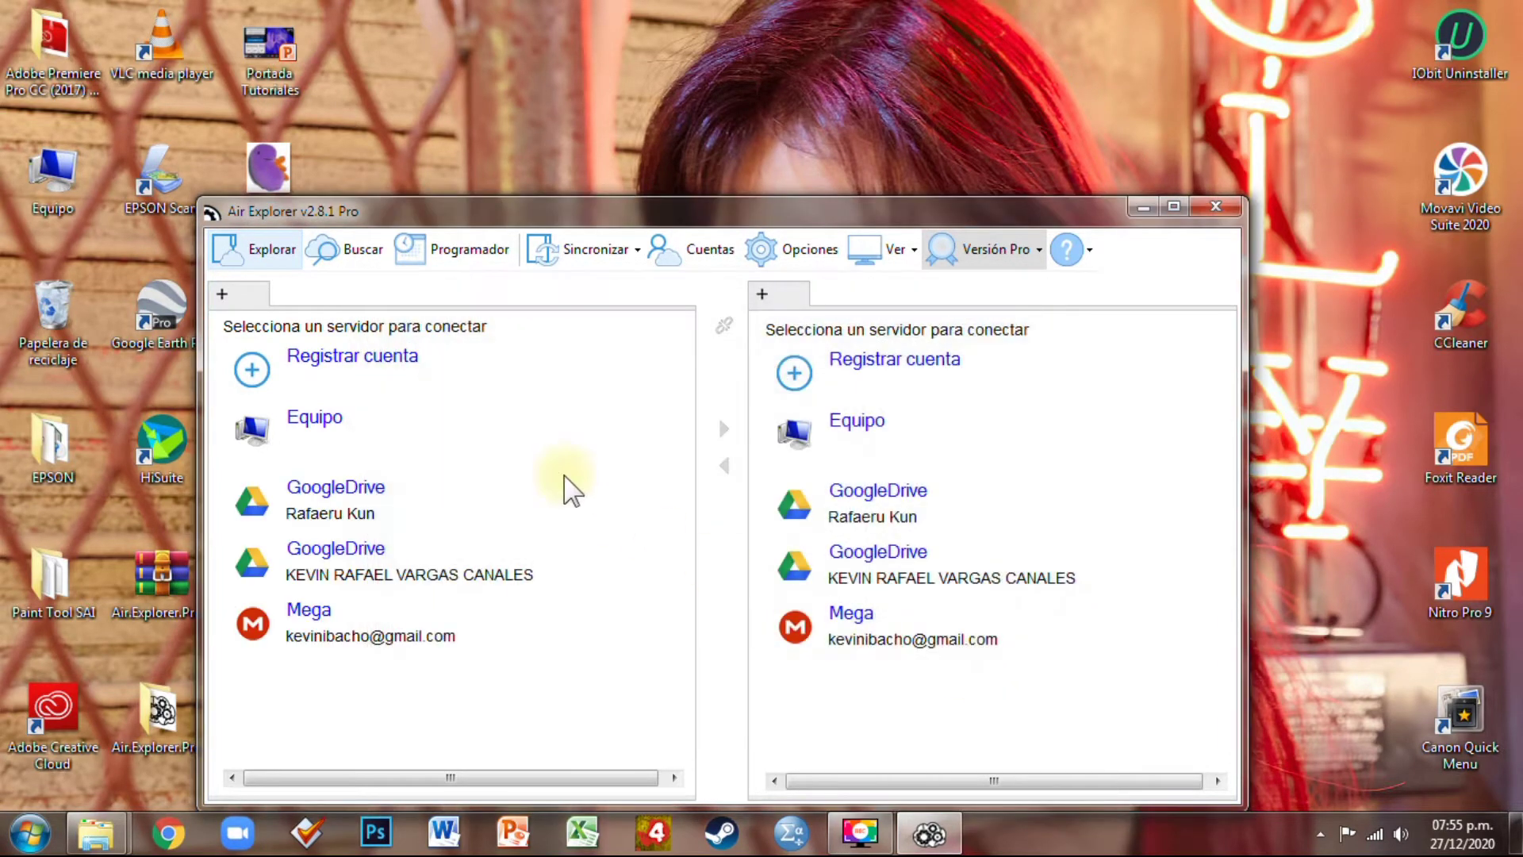
left_click(1173, 207)
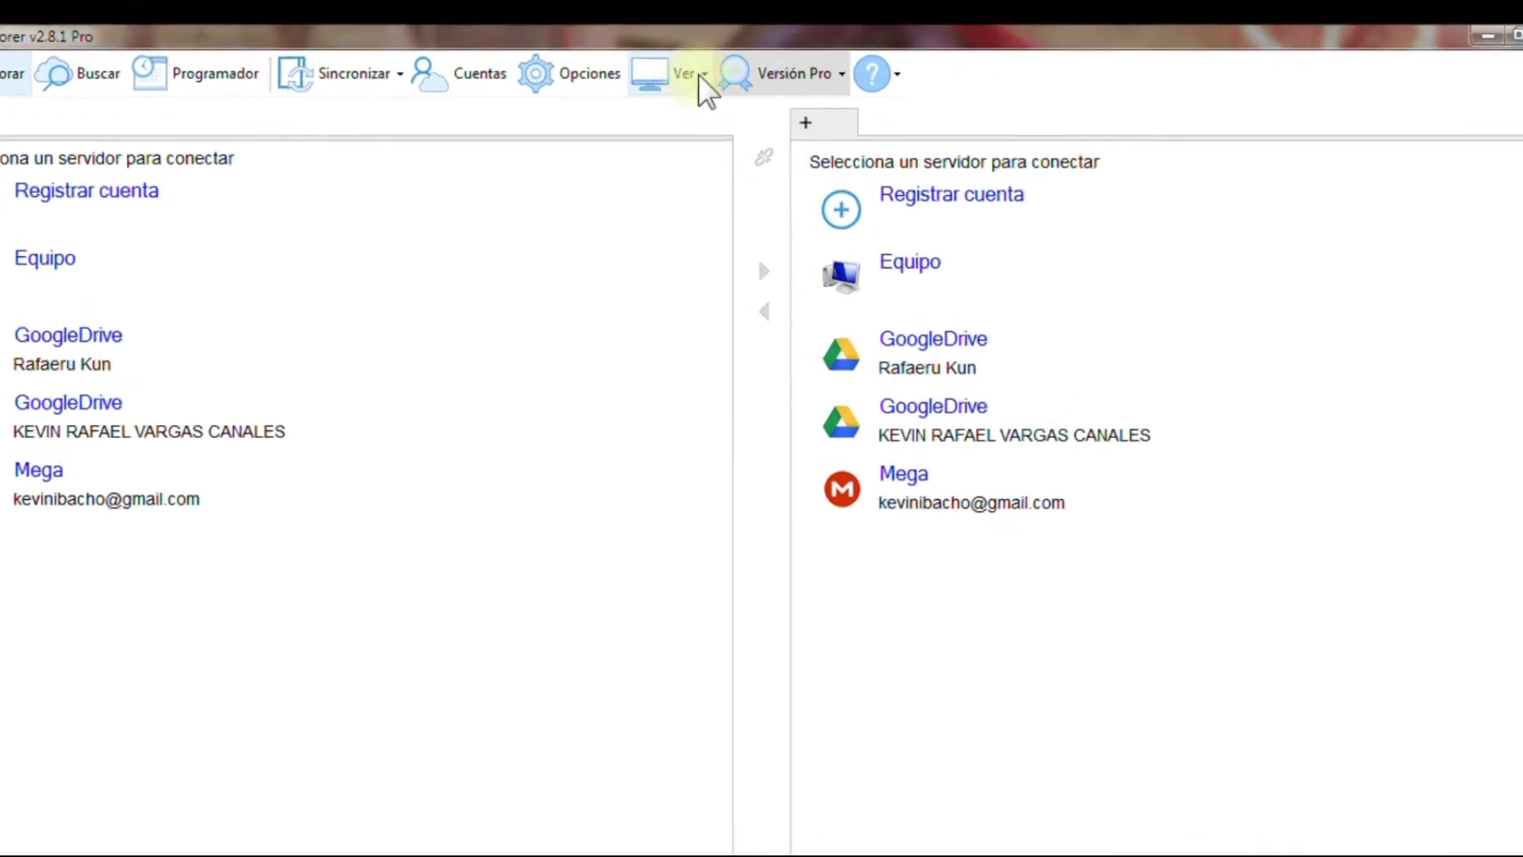
left_click(708, 47)
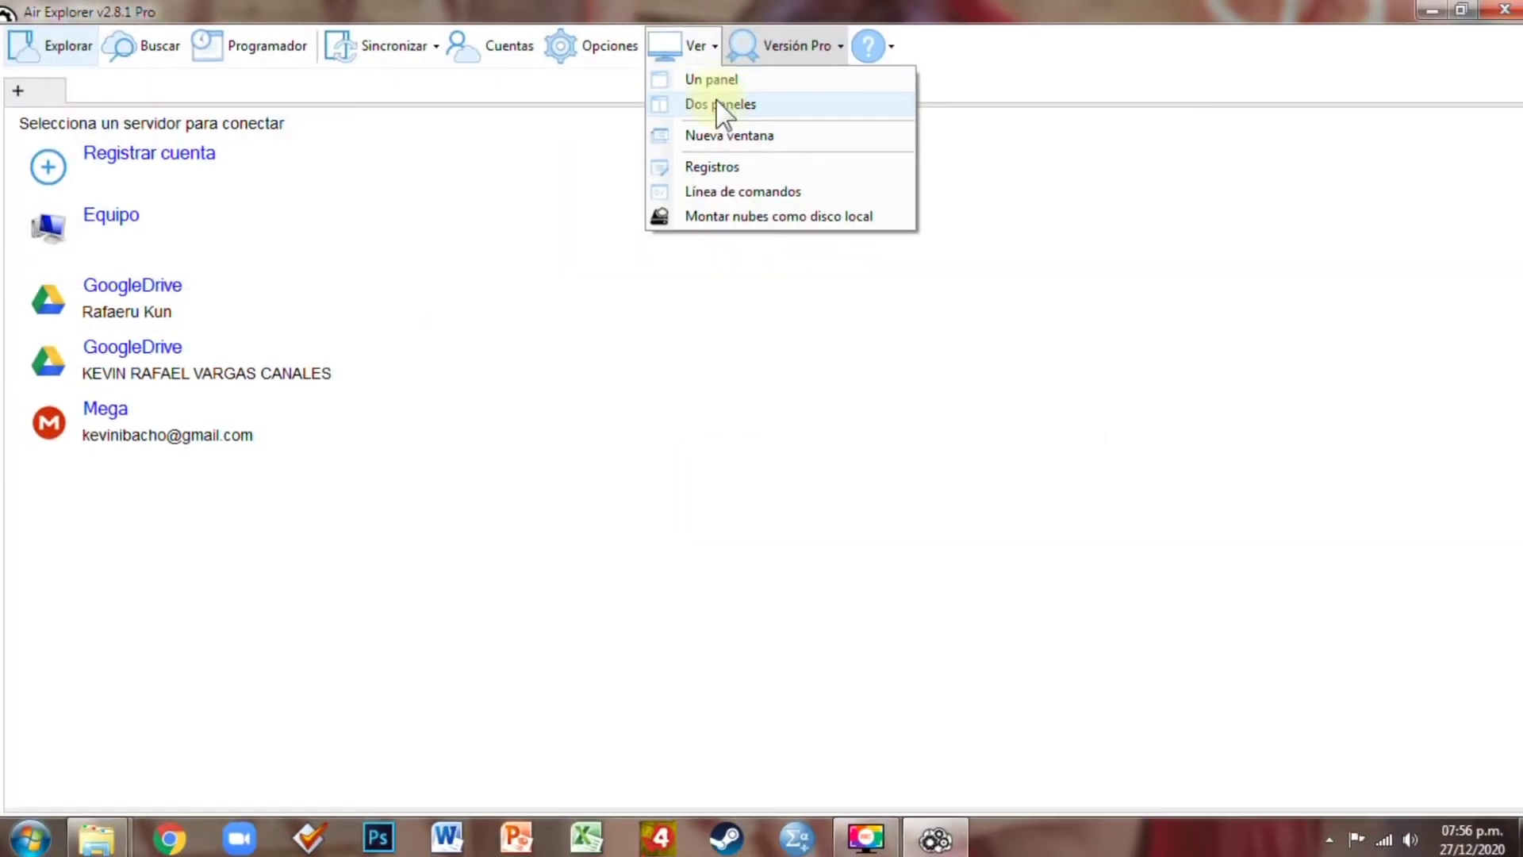
left_click(686, 346)
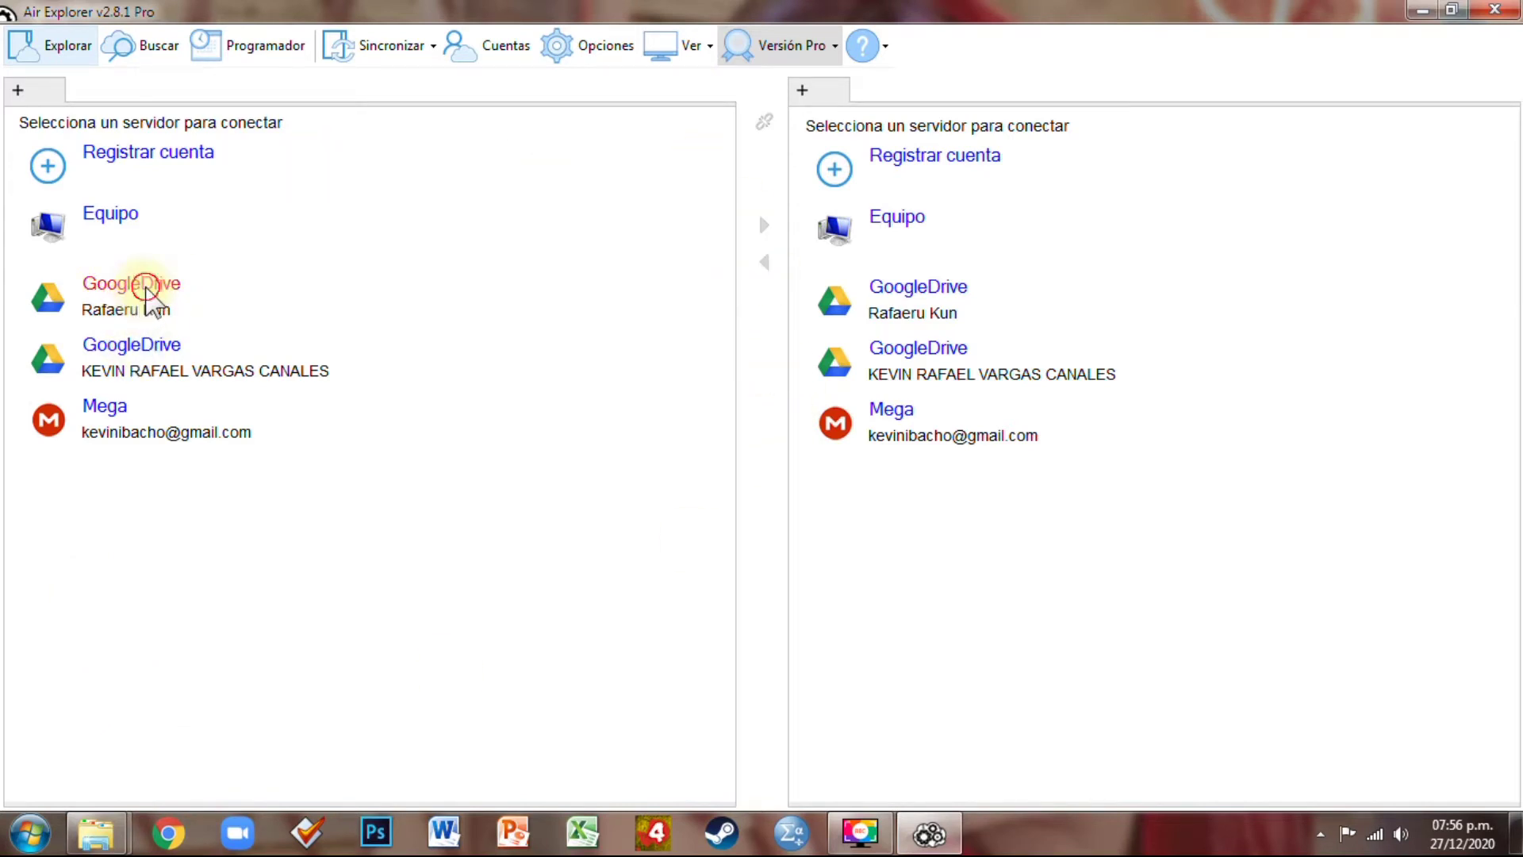
Open one Google Drive account in each pane and the Mega account in a new tab
left_click(147, 294)
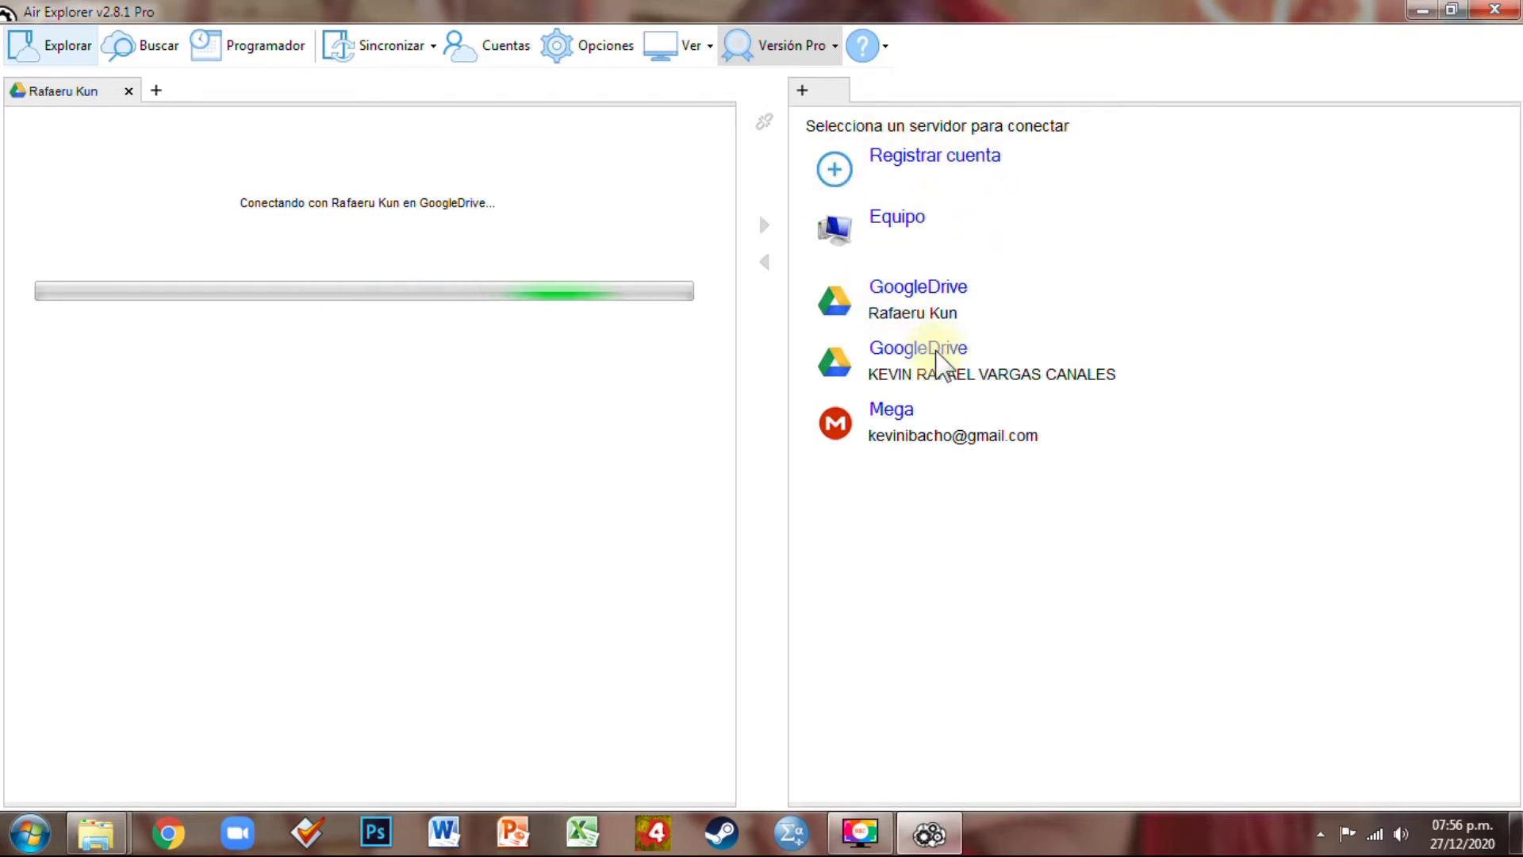
left_click(940, 365)
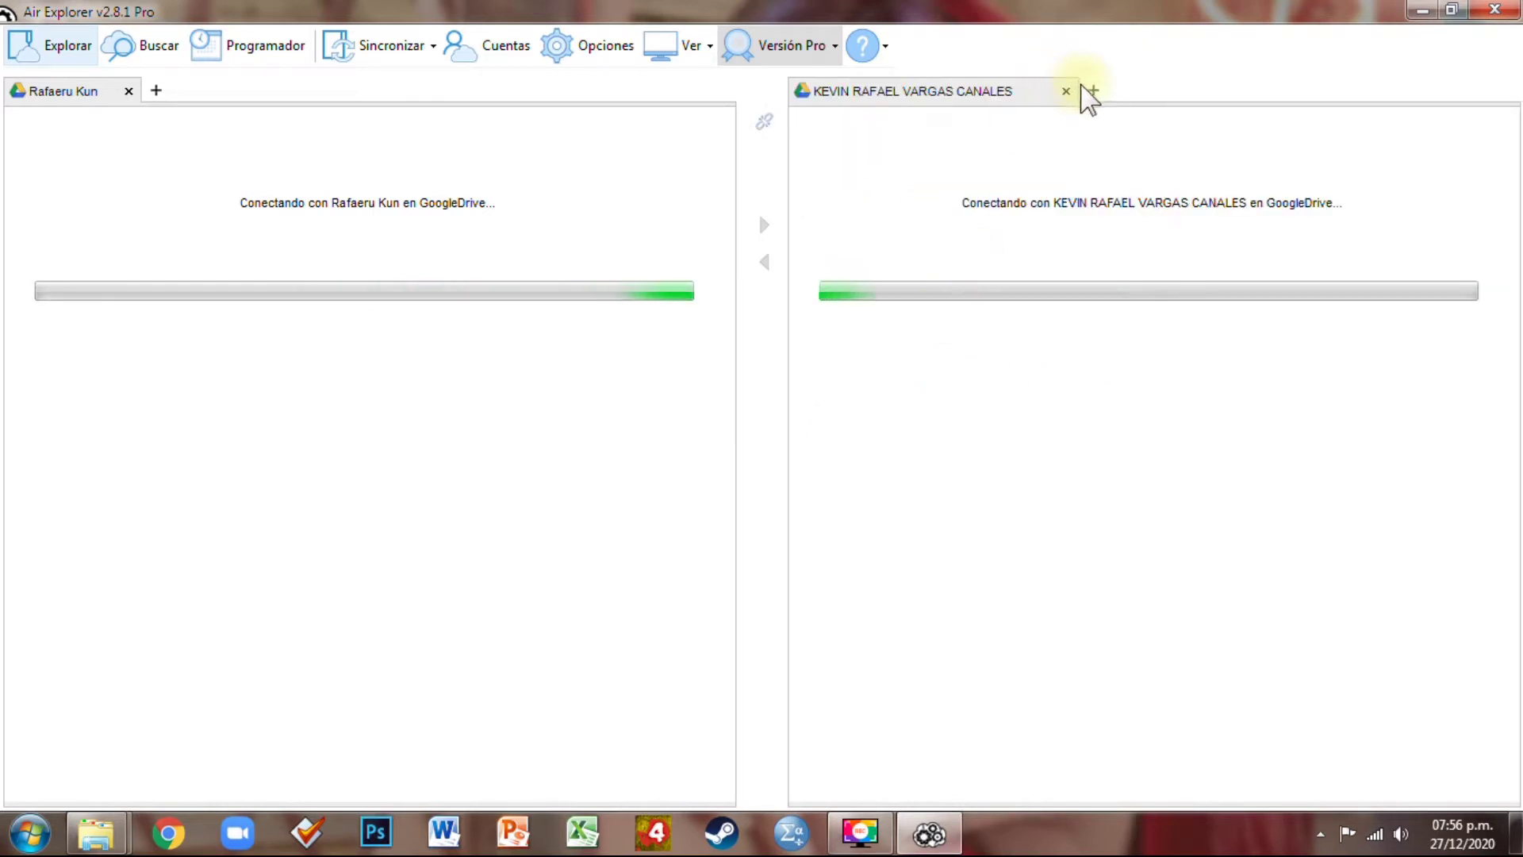
left_click(1094, 91)
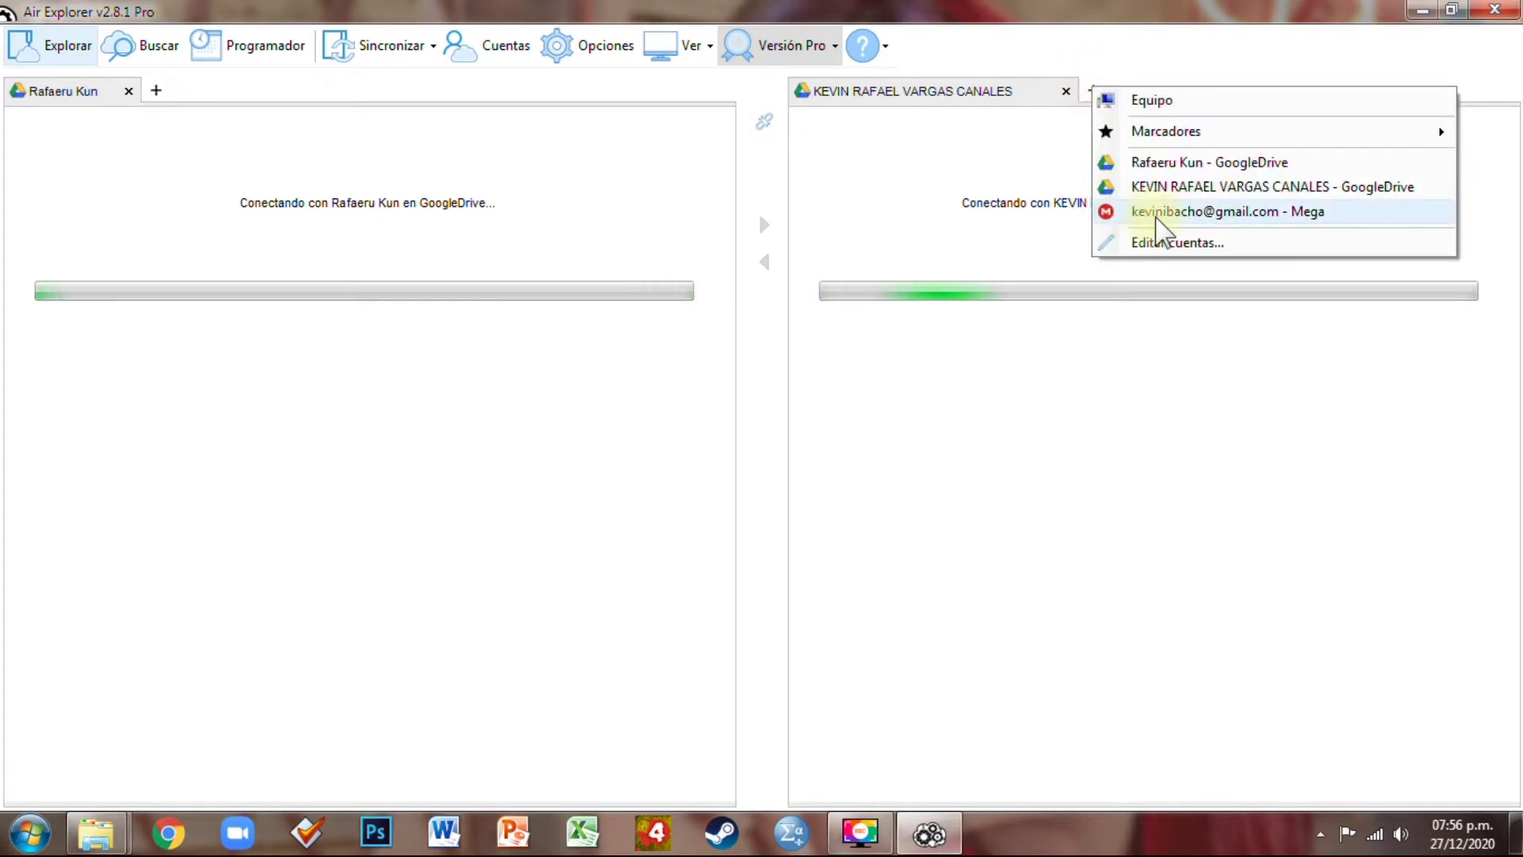
left_click(1158, 213)
mouse_move(936, 841)
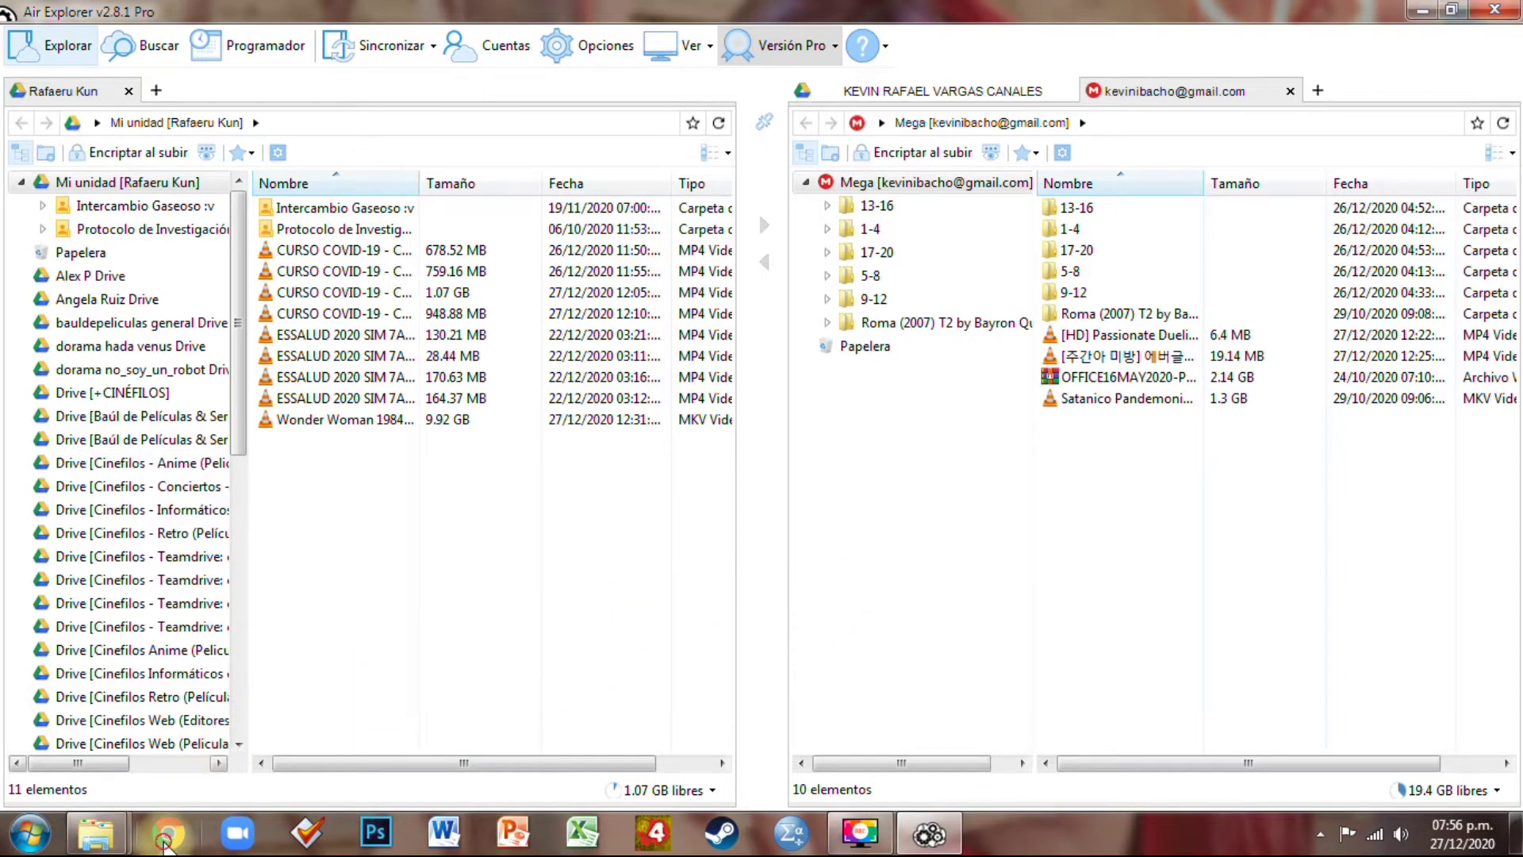
Load Google Drive in a new Chrome tab
left_click(168, 833)
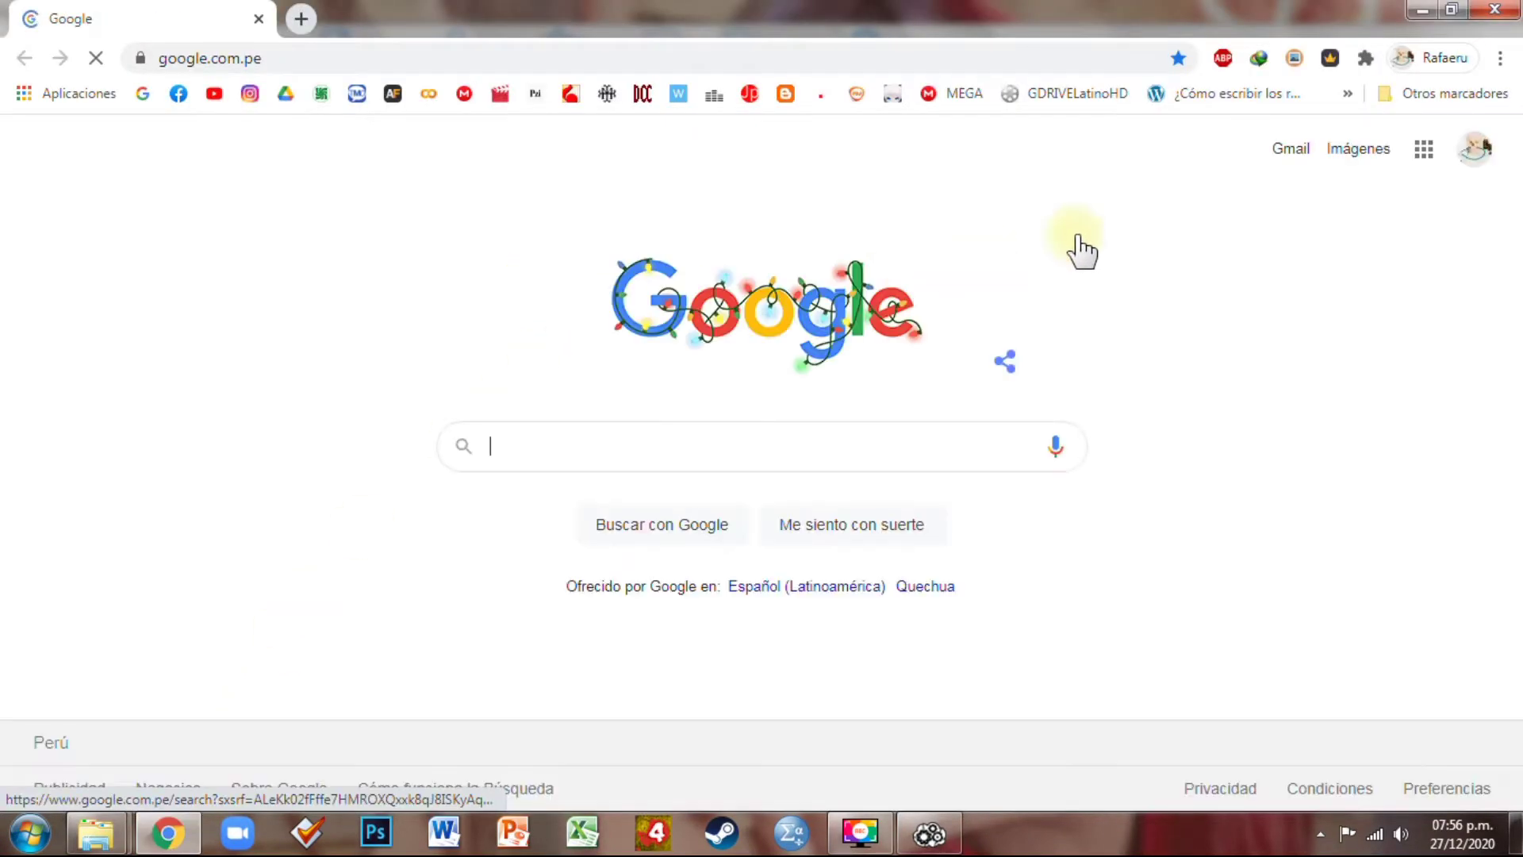
left_click(1416, 155)
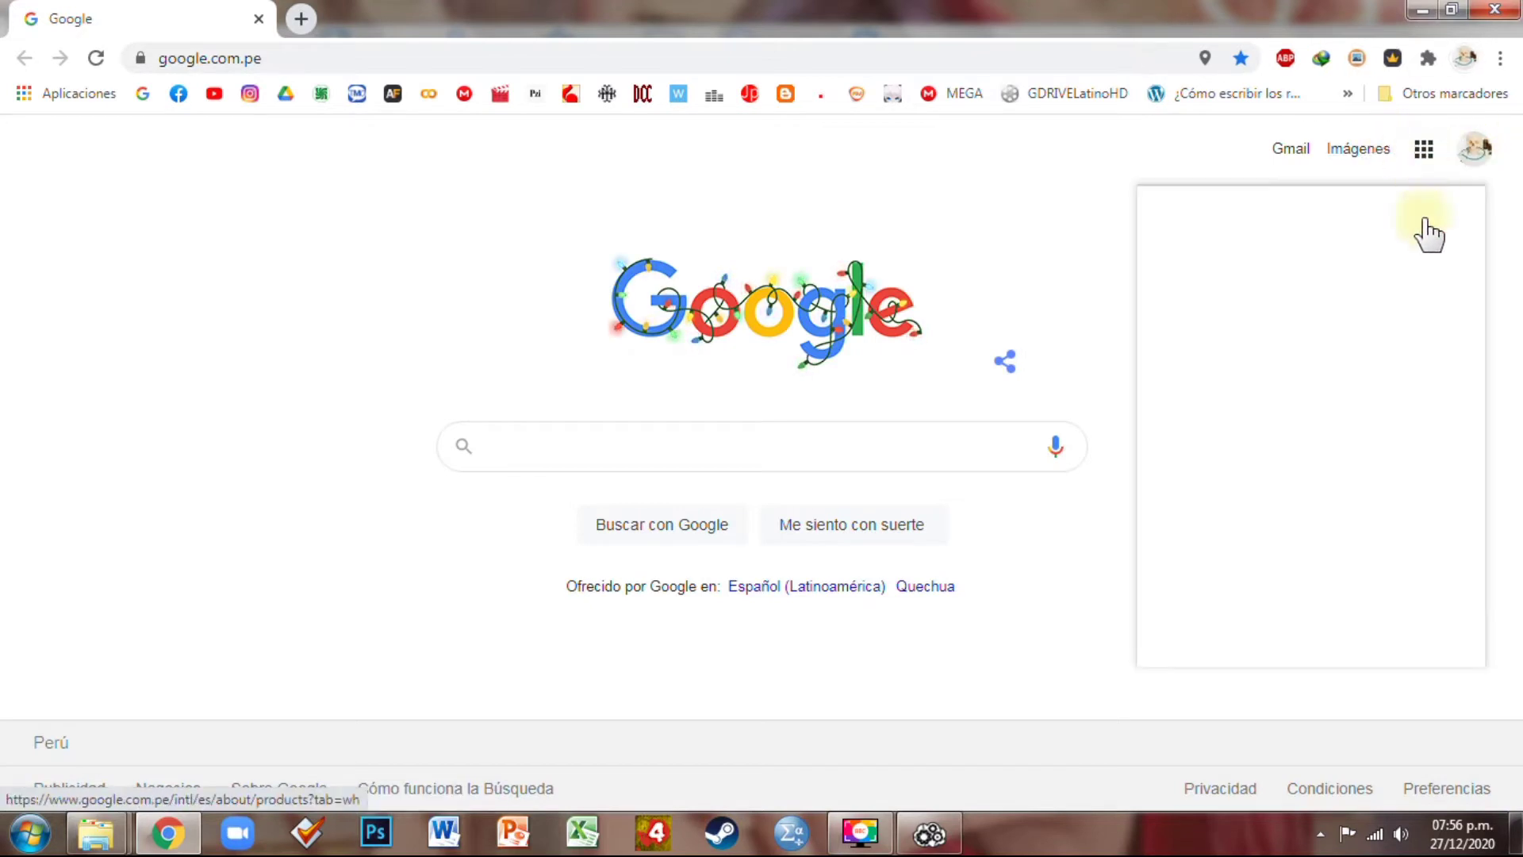
left_click(304, 18)
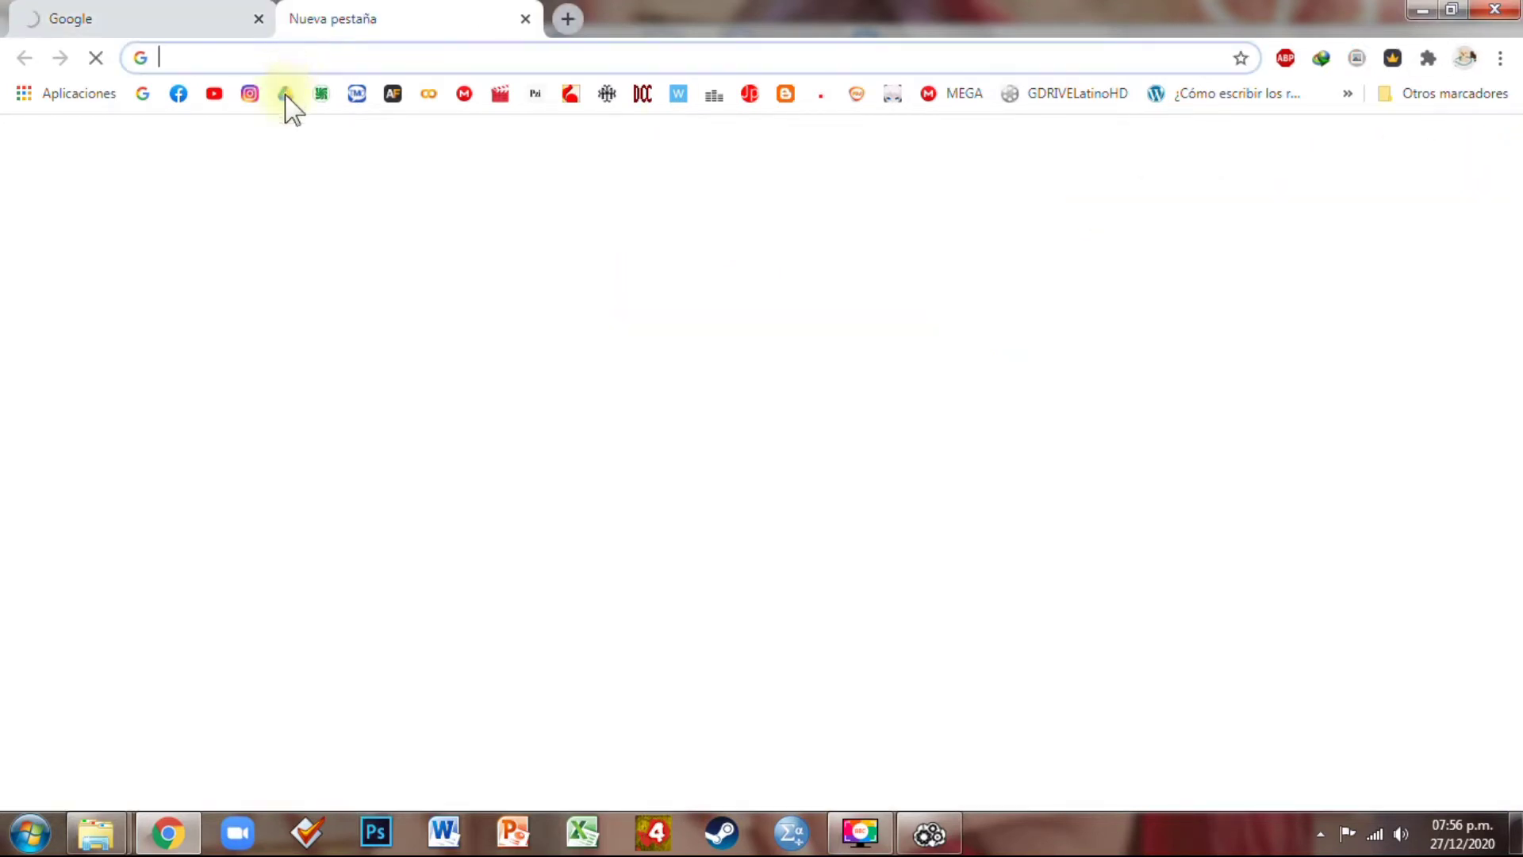
left_click(285, 93)
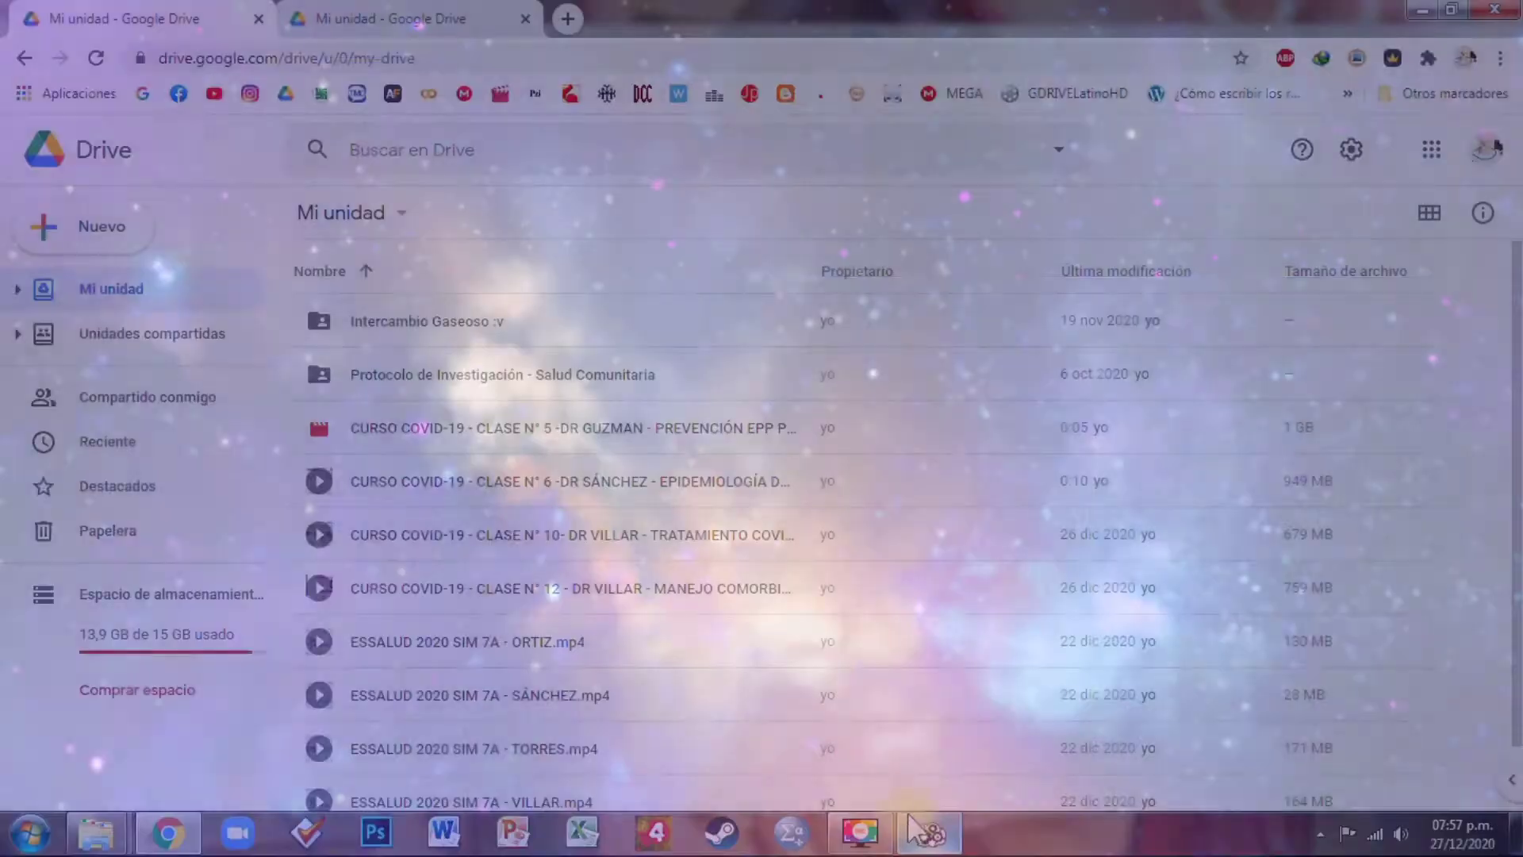
left_click(929, 834)
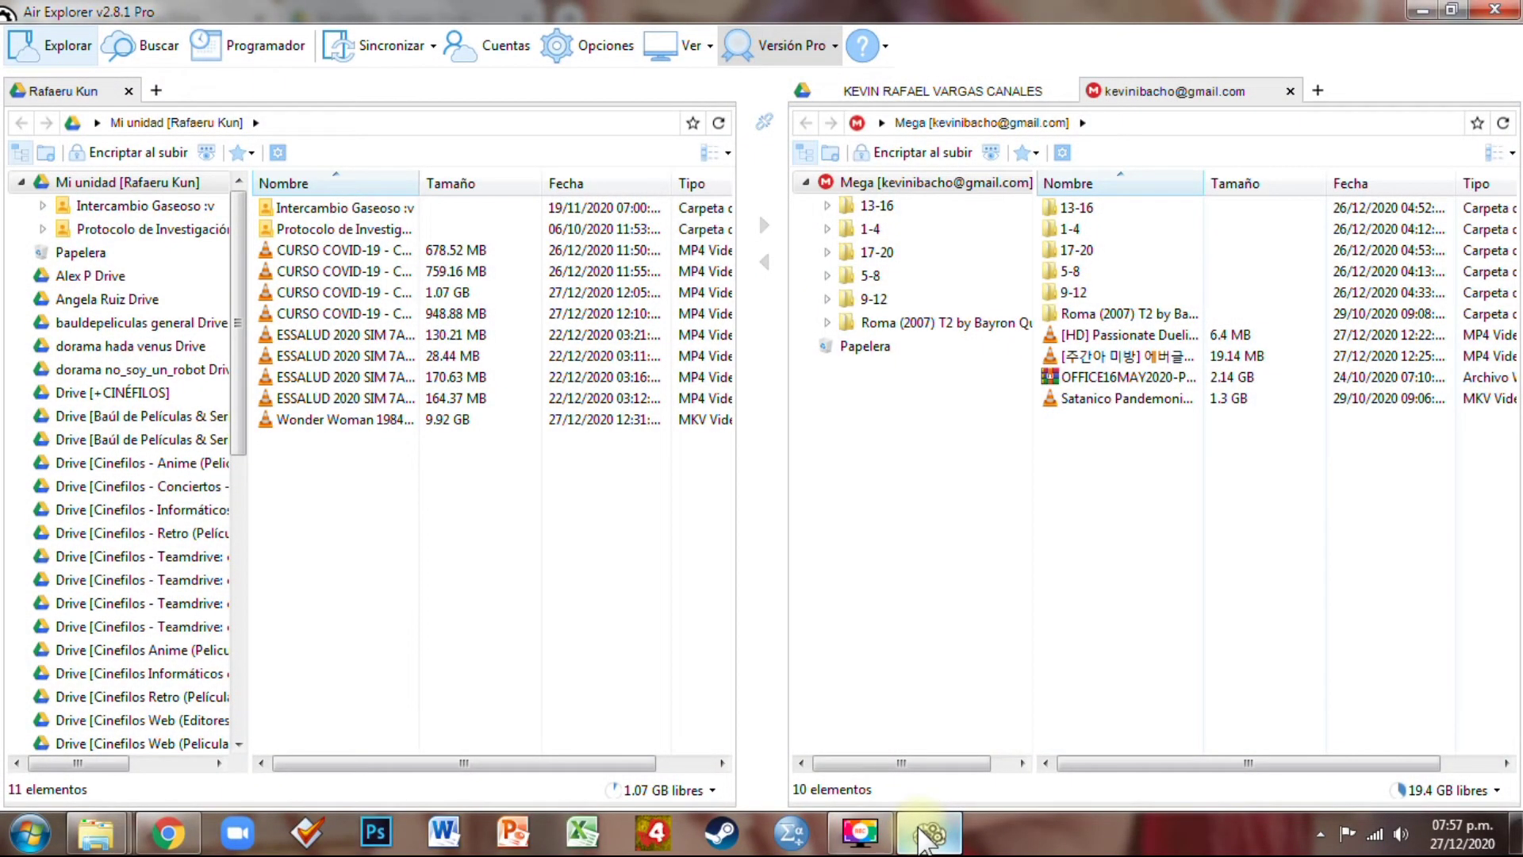
mouse_move(181, 843)
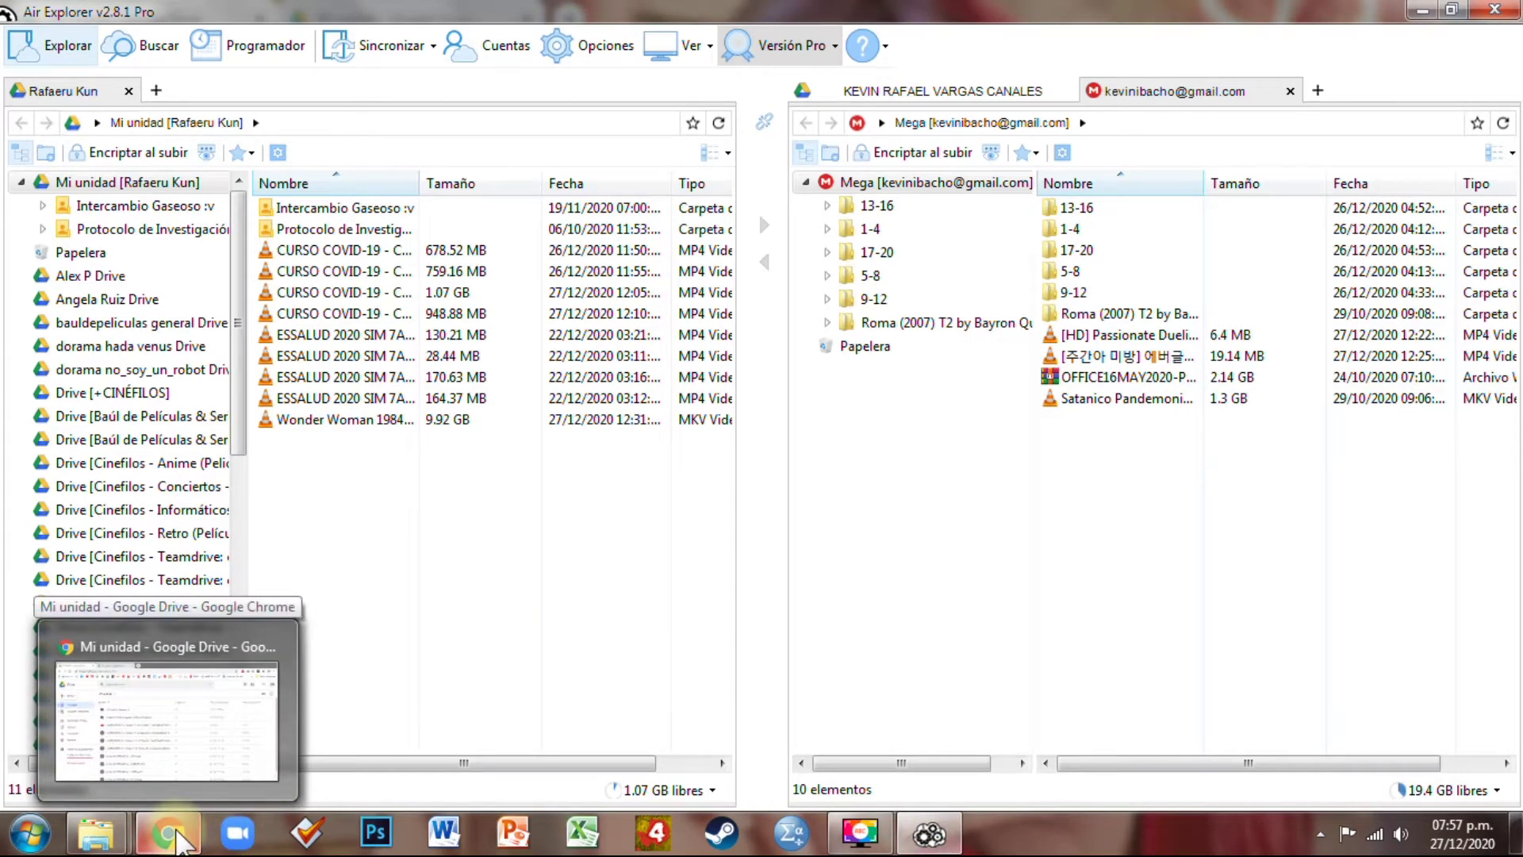
left_click(181, 843)
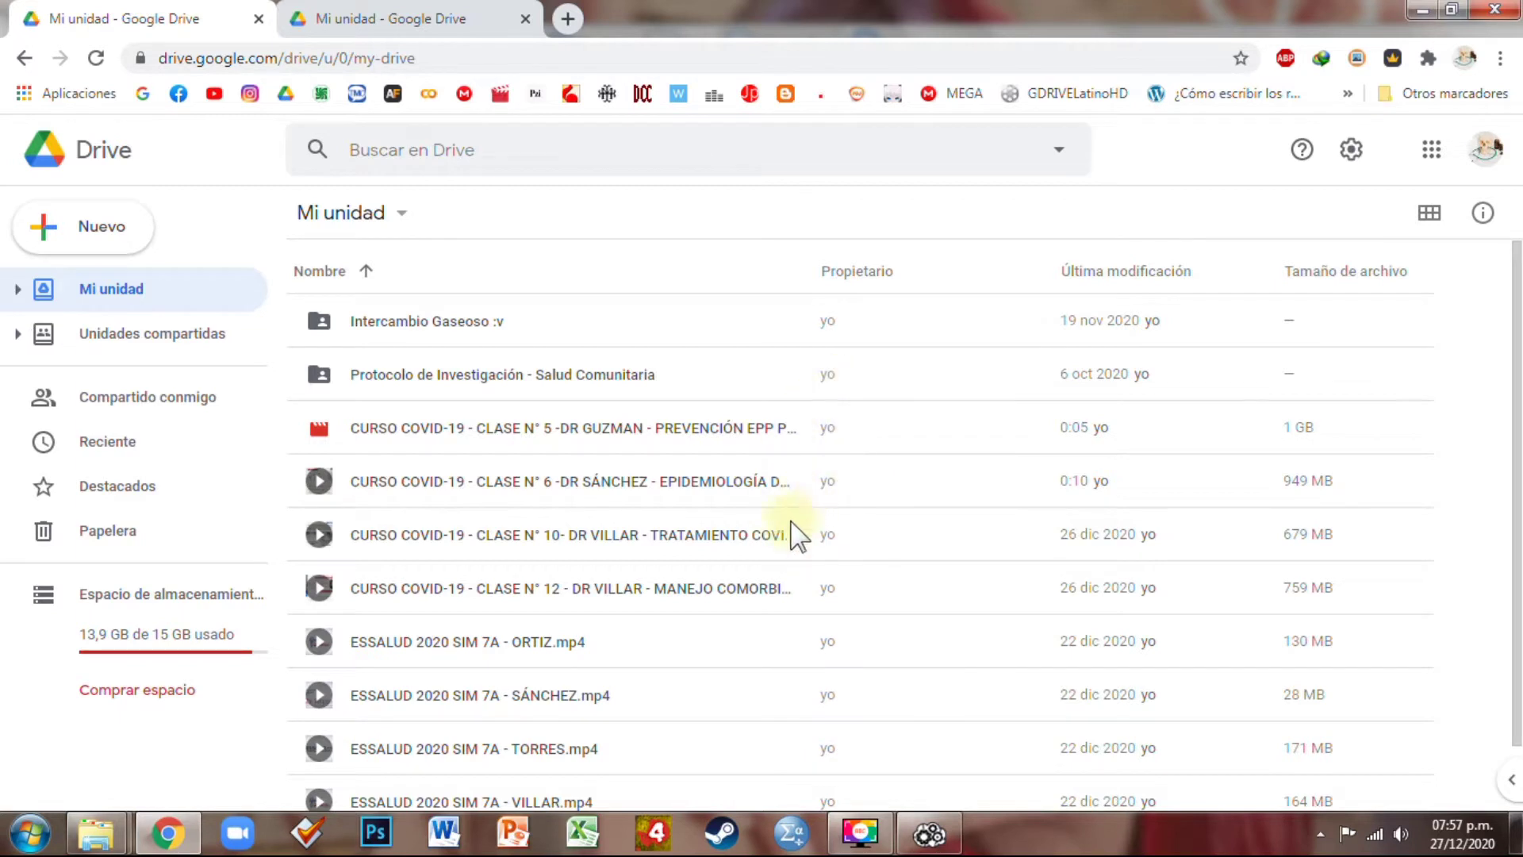
Browse Compartido conmigo, then view details of the CURSO COVID-19 Clase N° 5 video
left_click(149, 401)
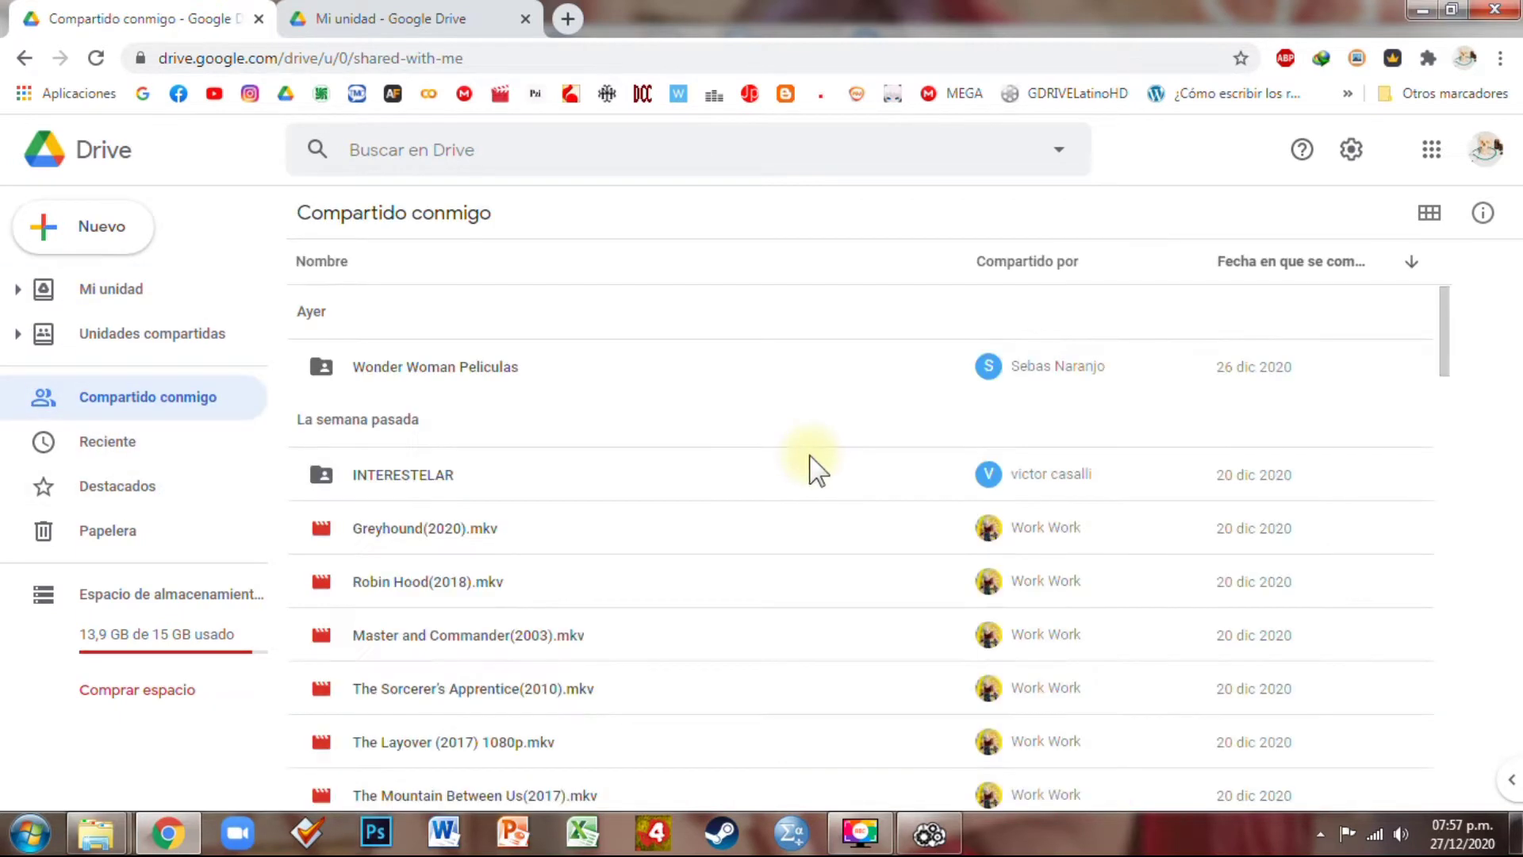
left_click(1015, 539)
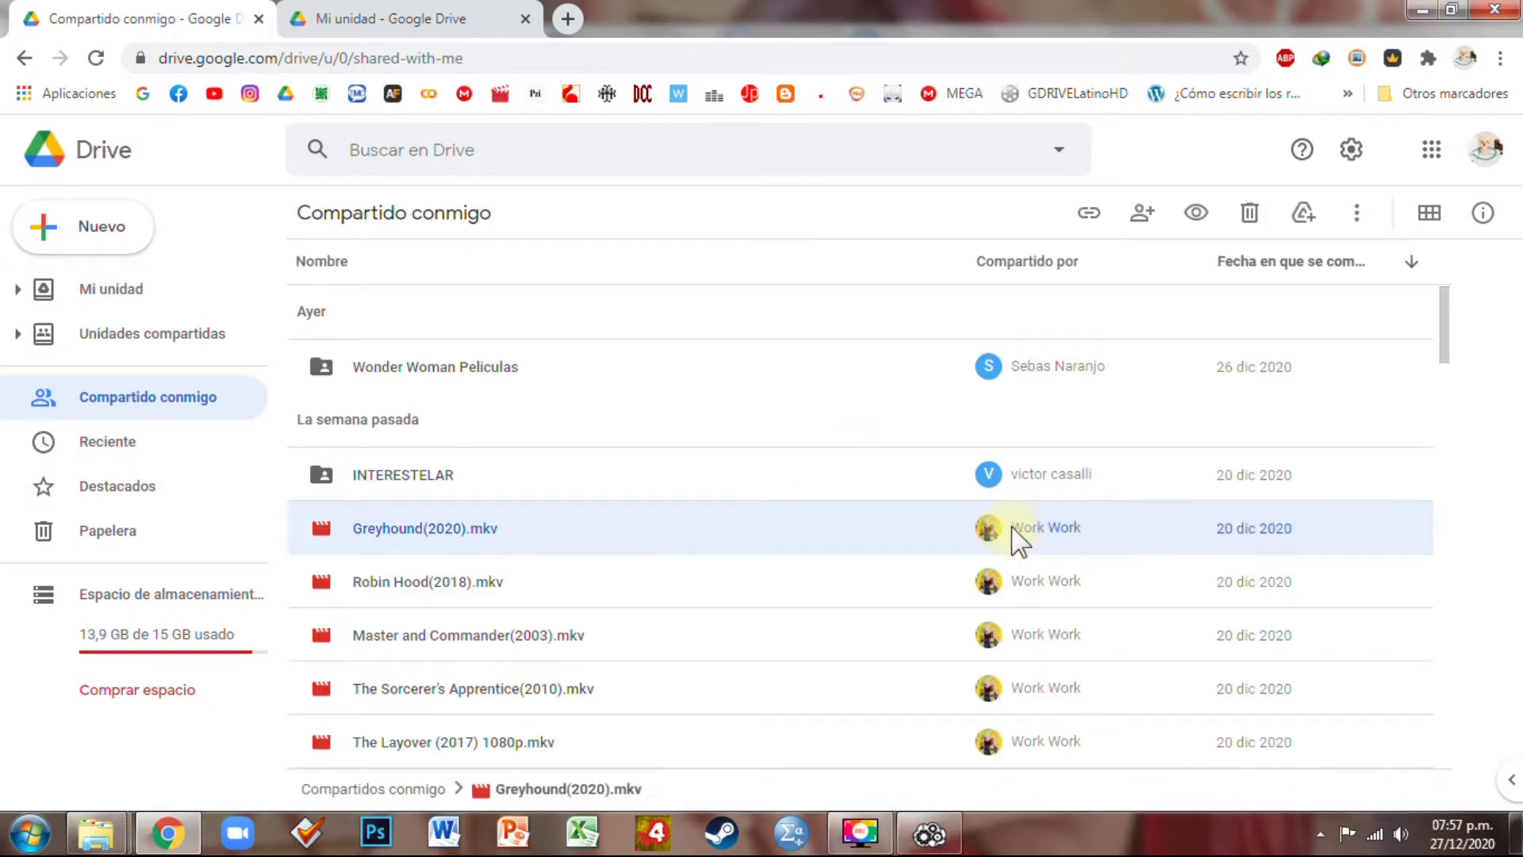
scroll(998, 512, "down", 3)
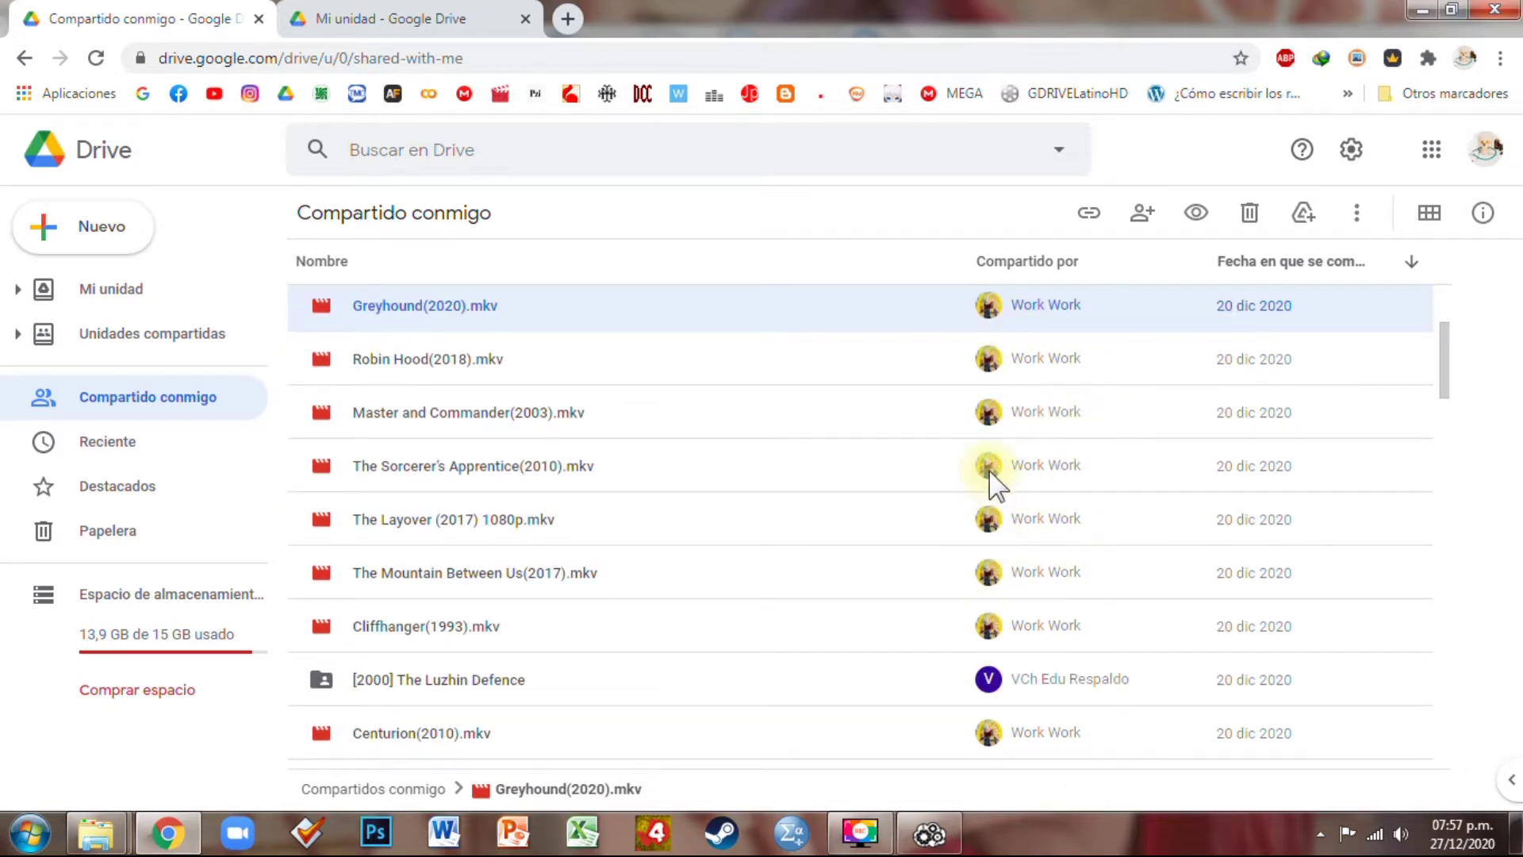
scroll(939, 553, "up", 3)
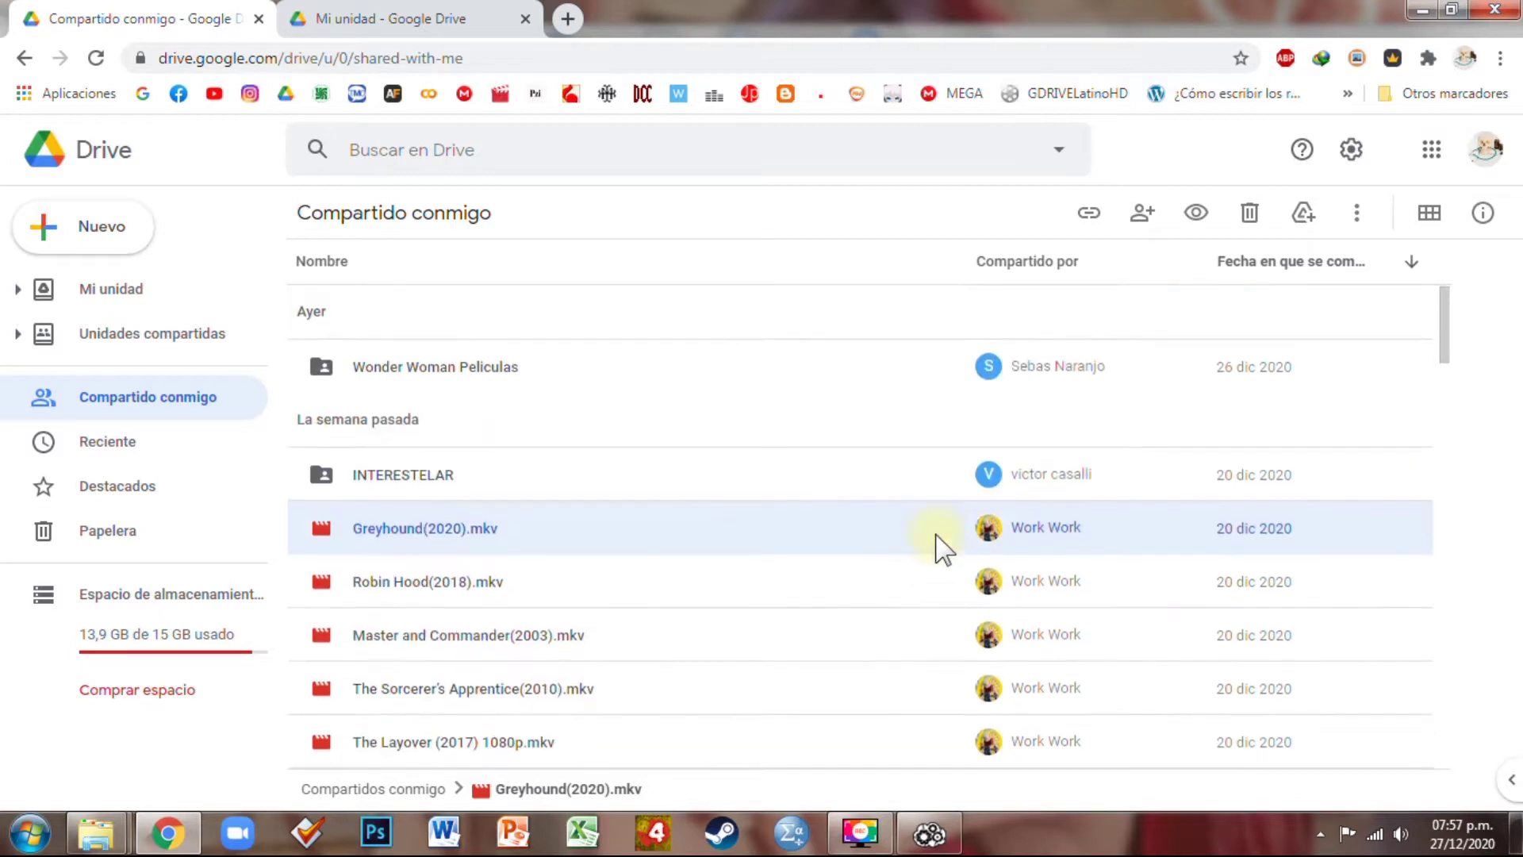
key("alt+Left")
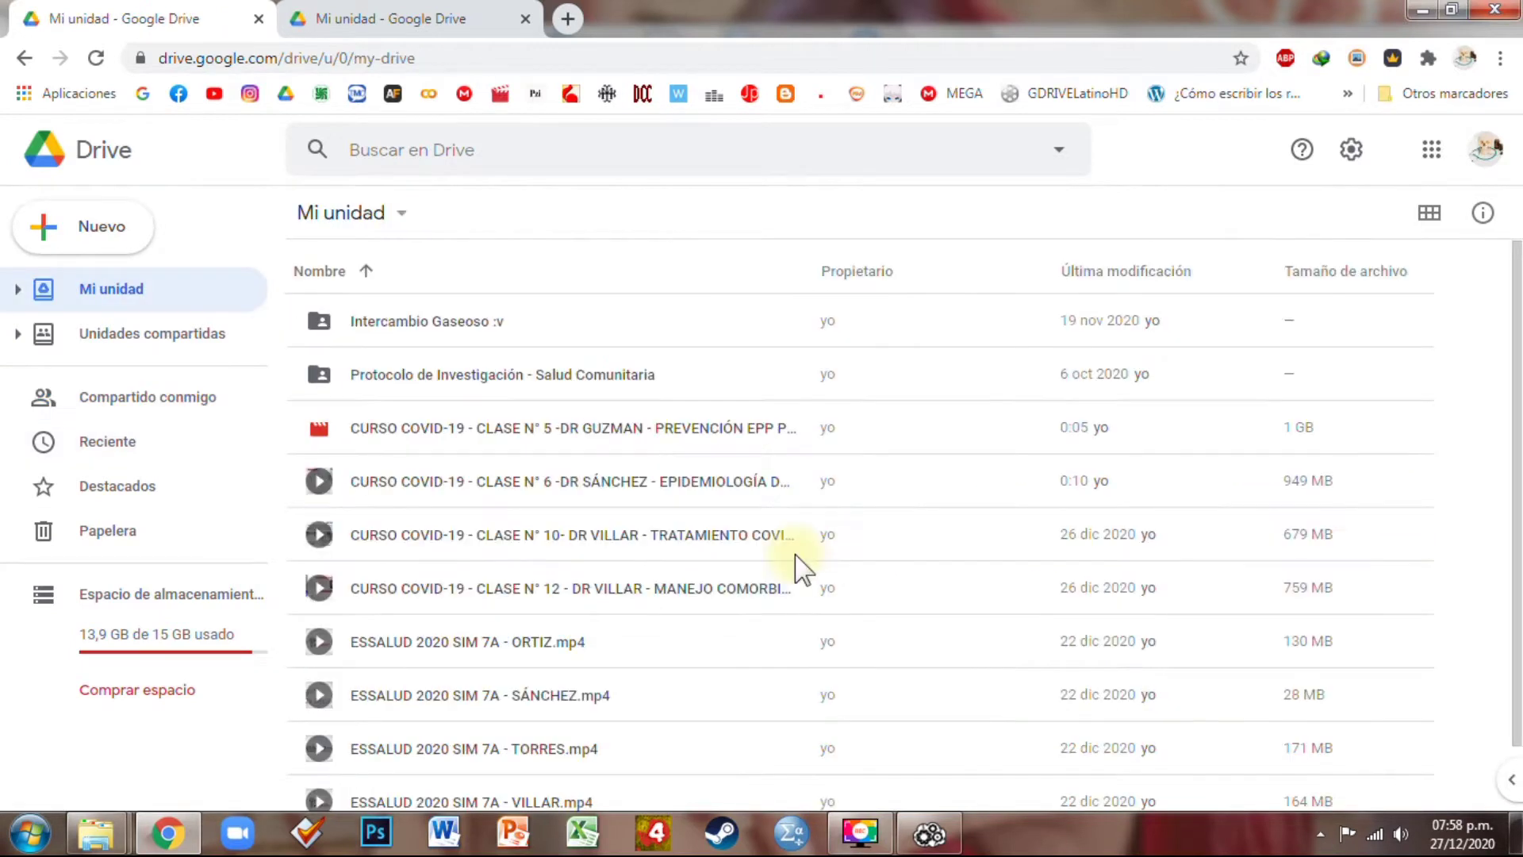
left_click(729, 435)
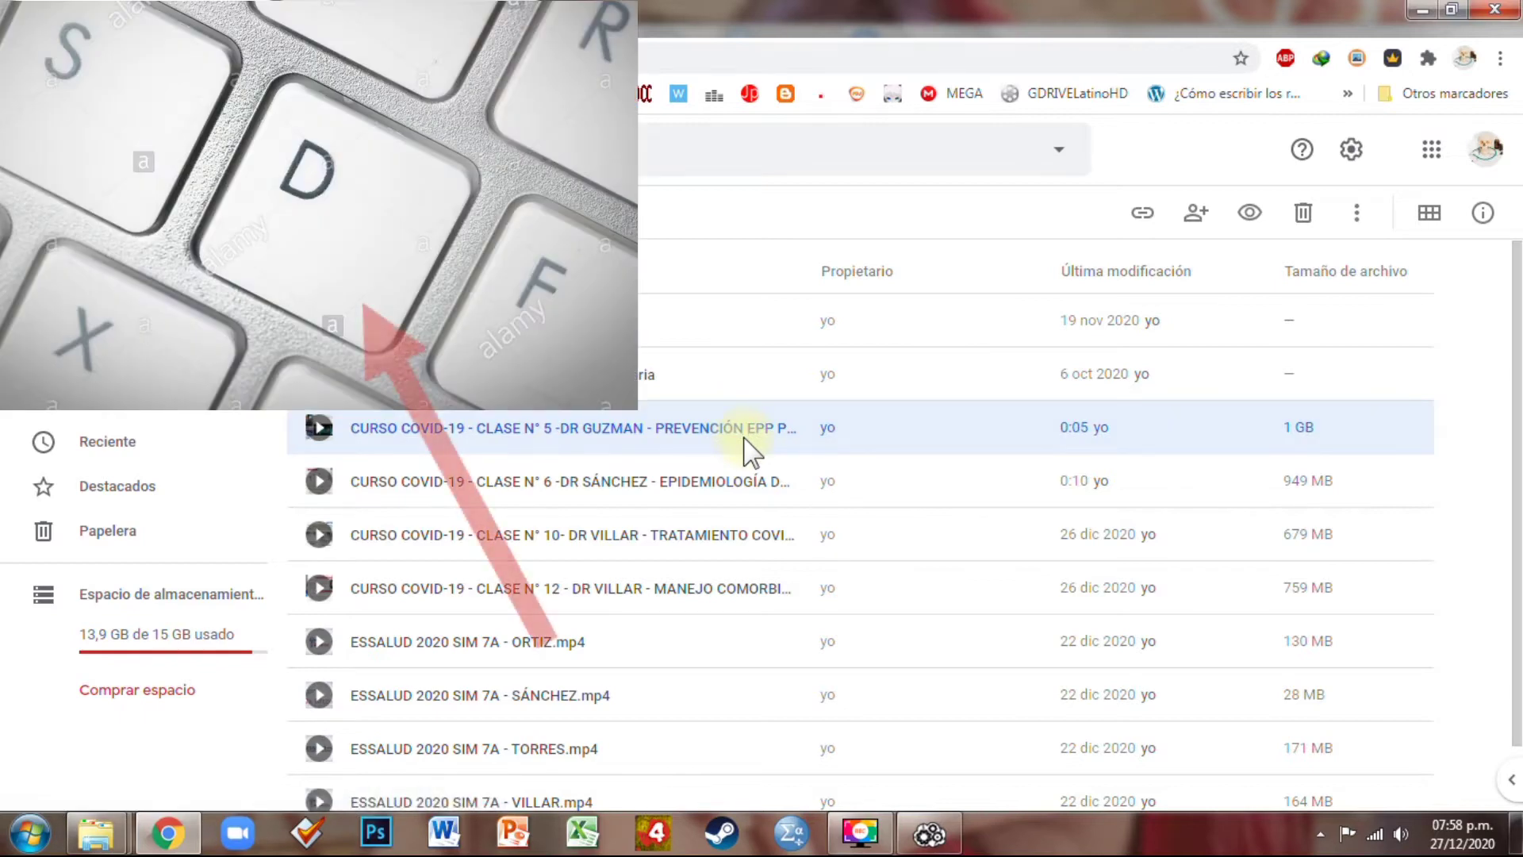
key("d")
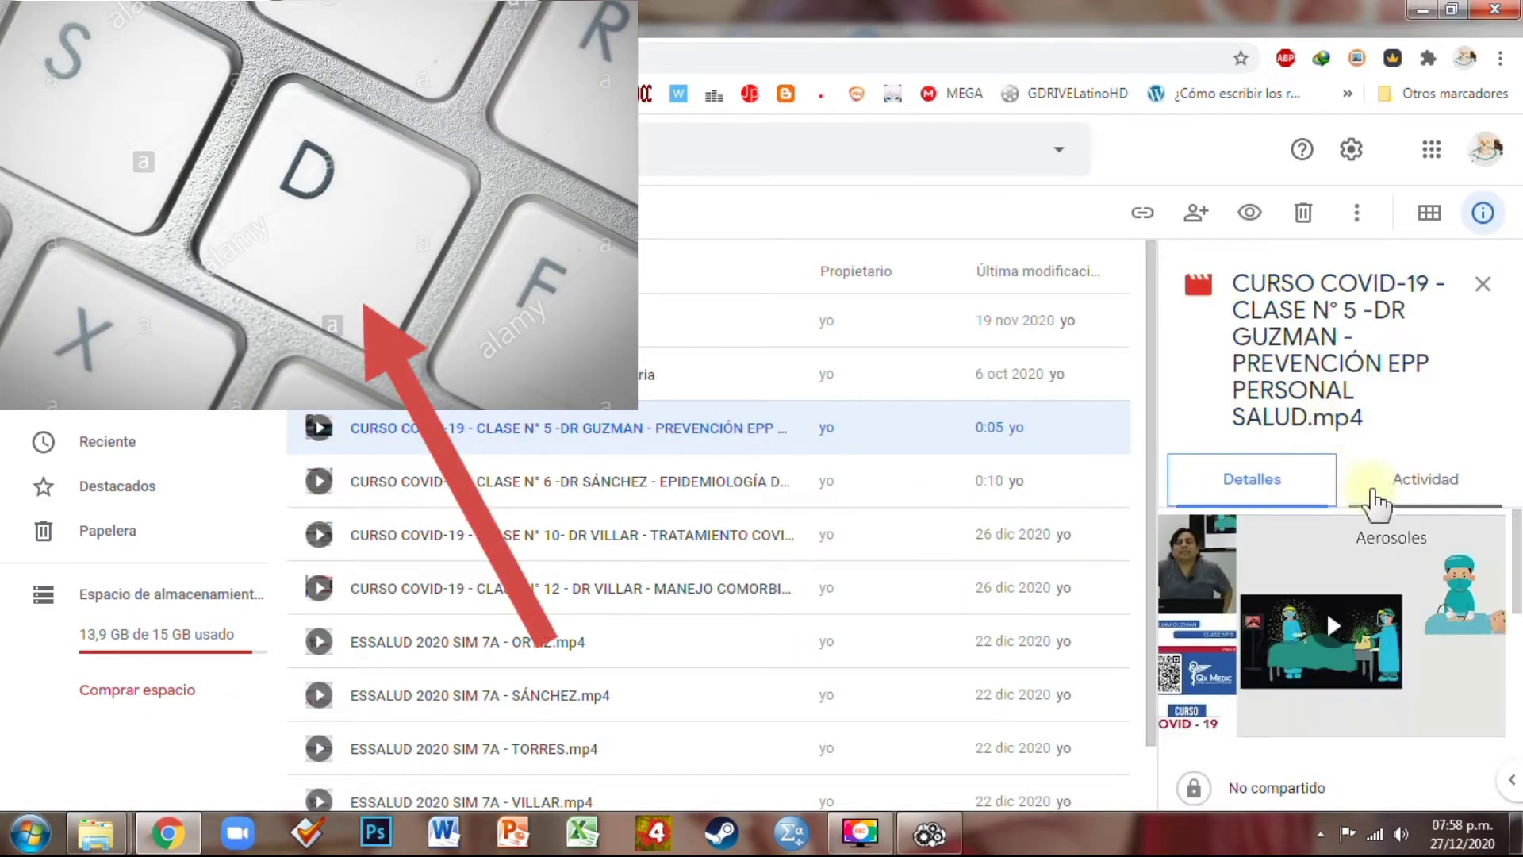
scroll(1340, 611, "down", 1)
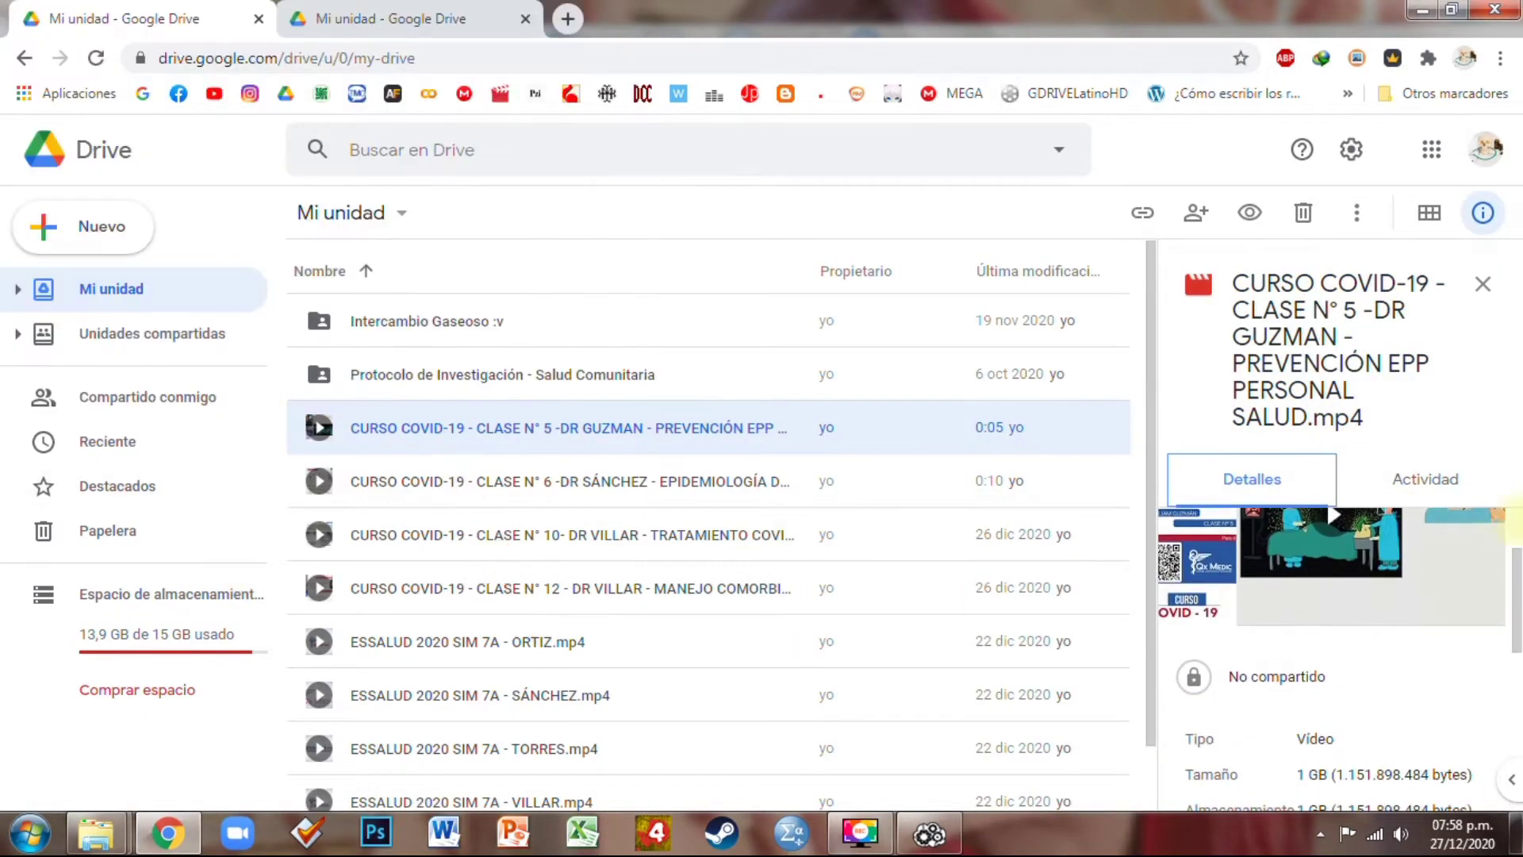
scroll(1511, 666, "down", 3)
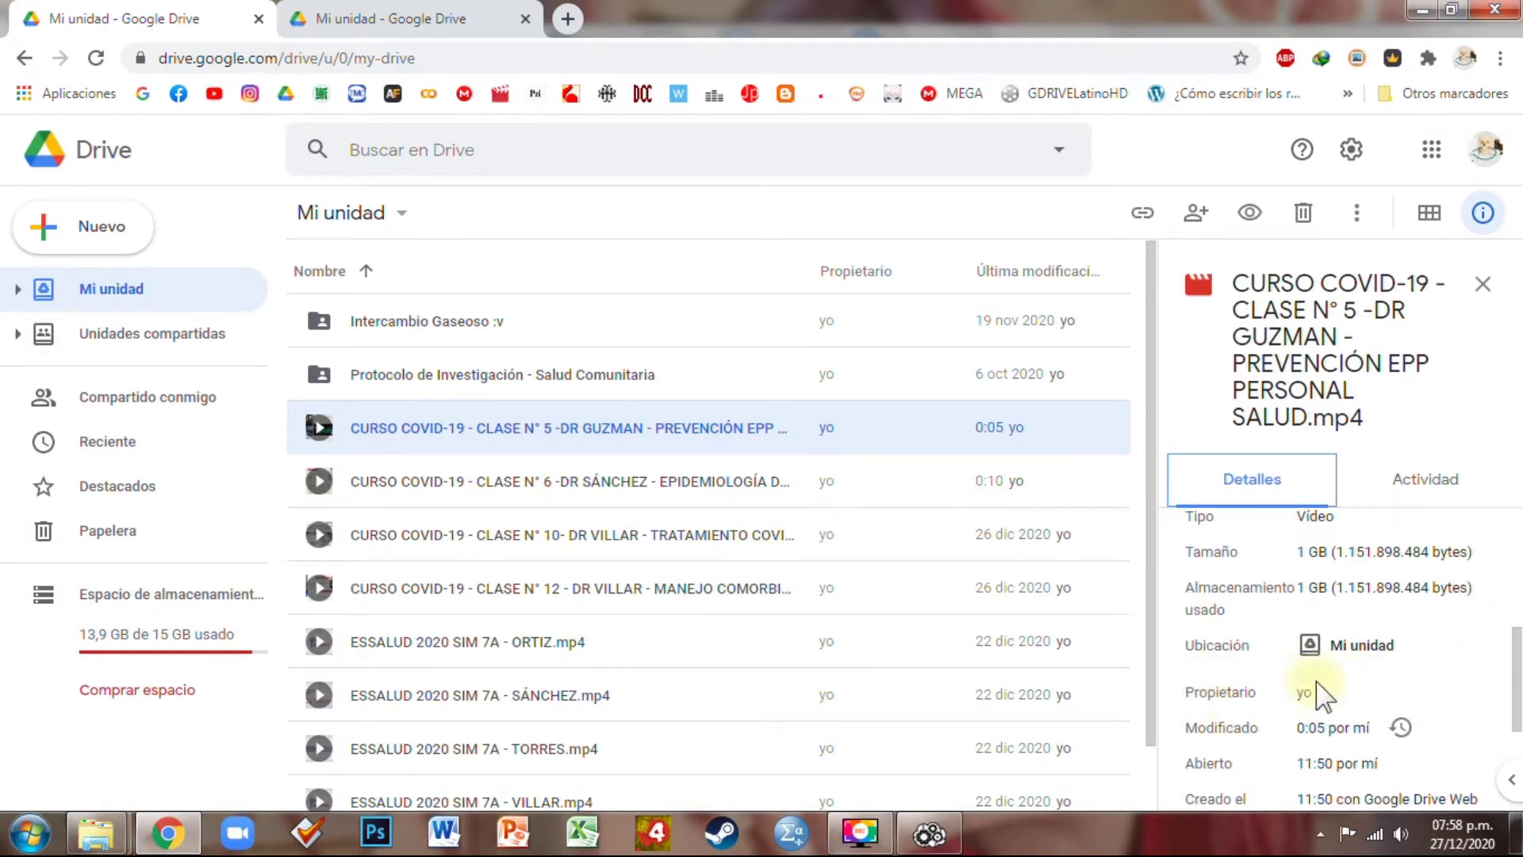
Check Greyhound(2020).mkv details, then return to Mi unidad with the details panel closed
left_click(151, 396)
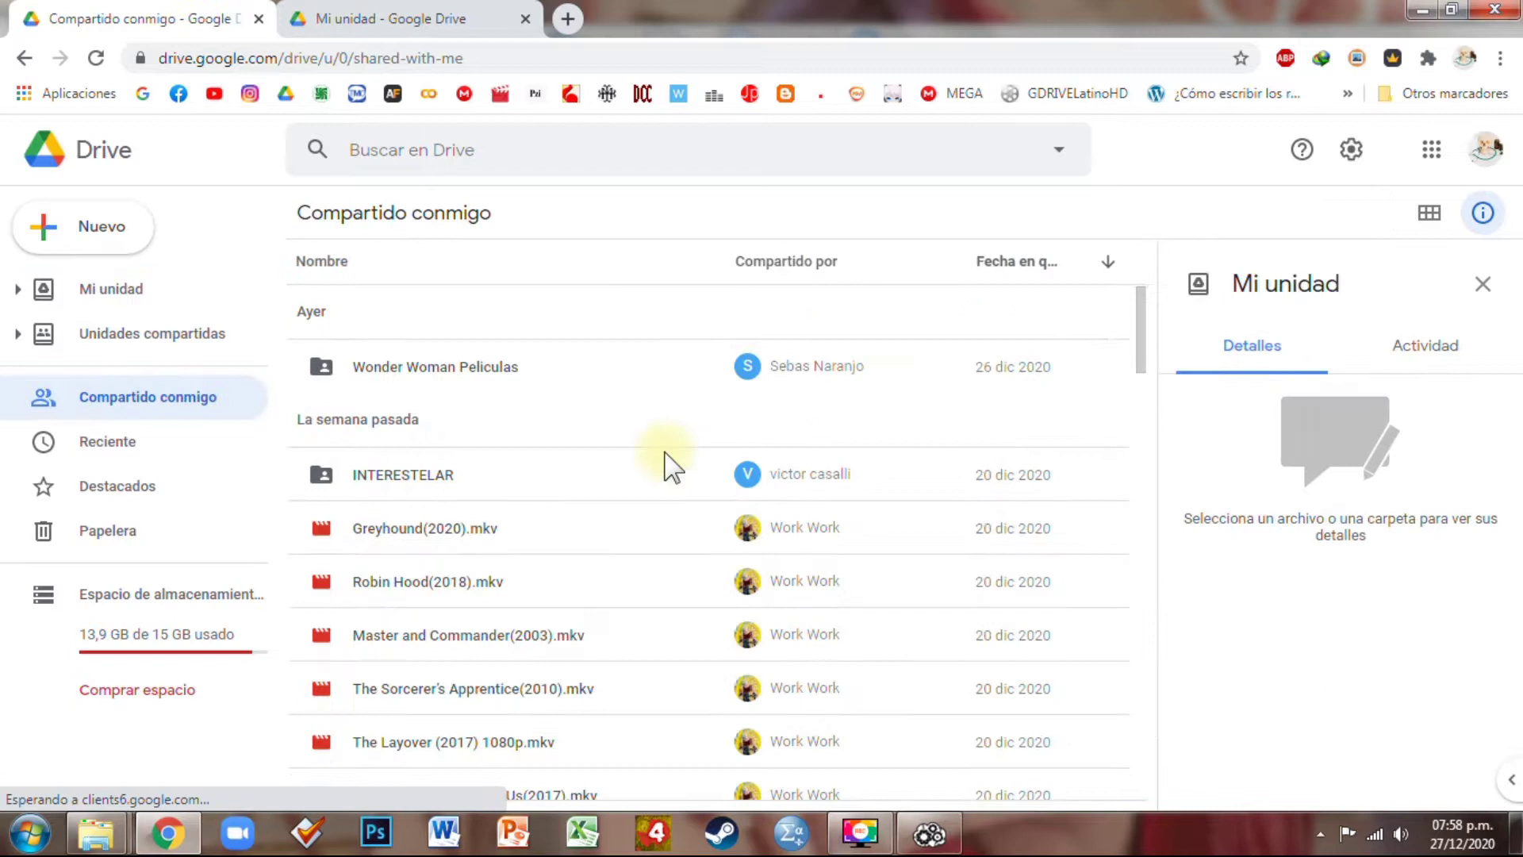
left_click(498, 533)
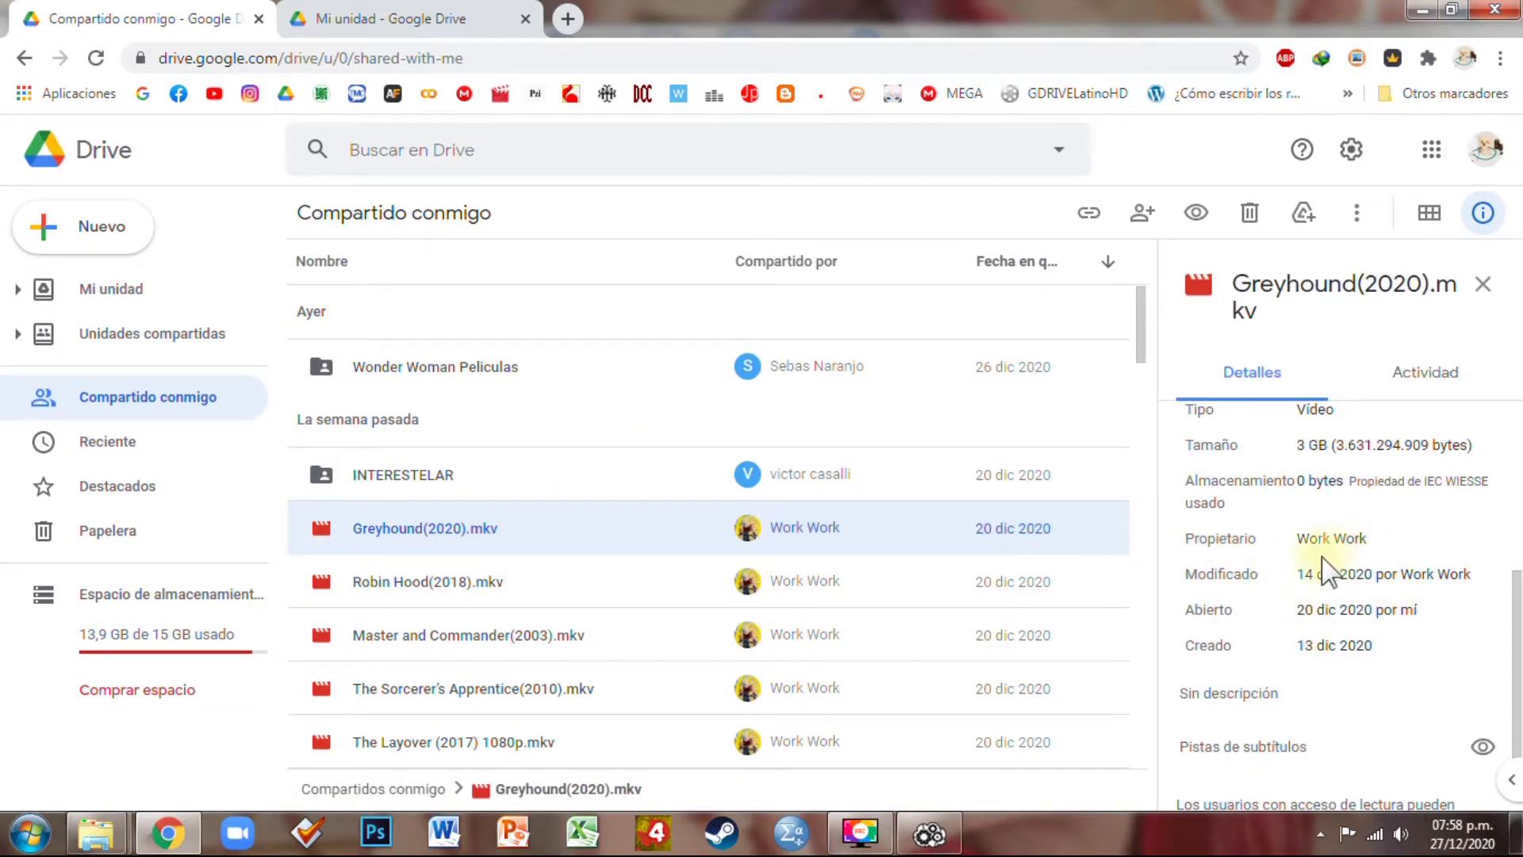
left_click(99, 300)
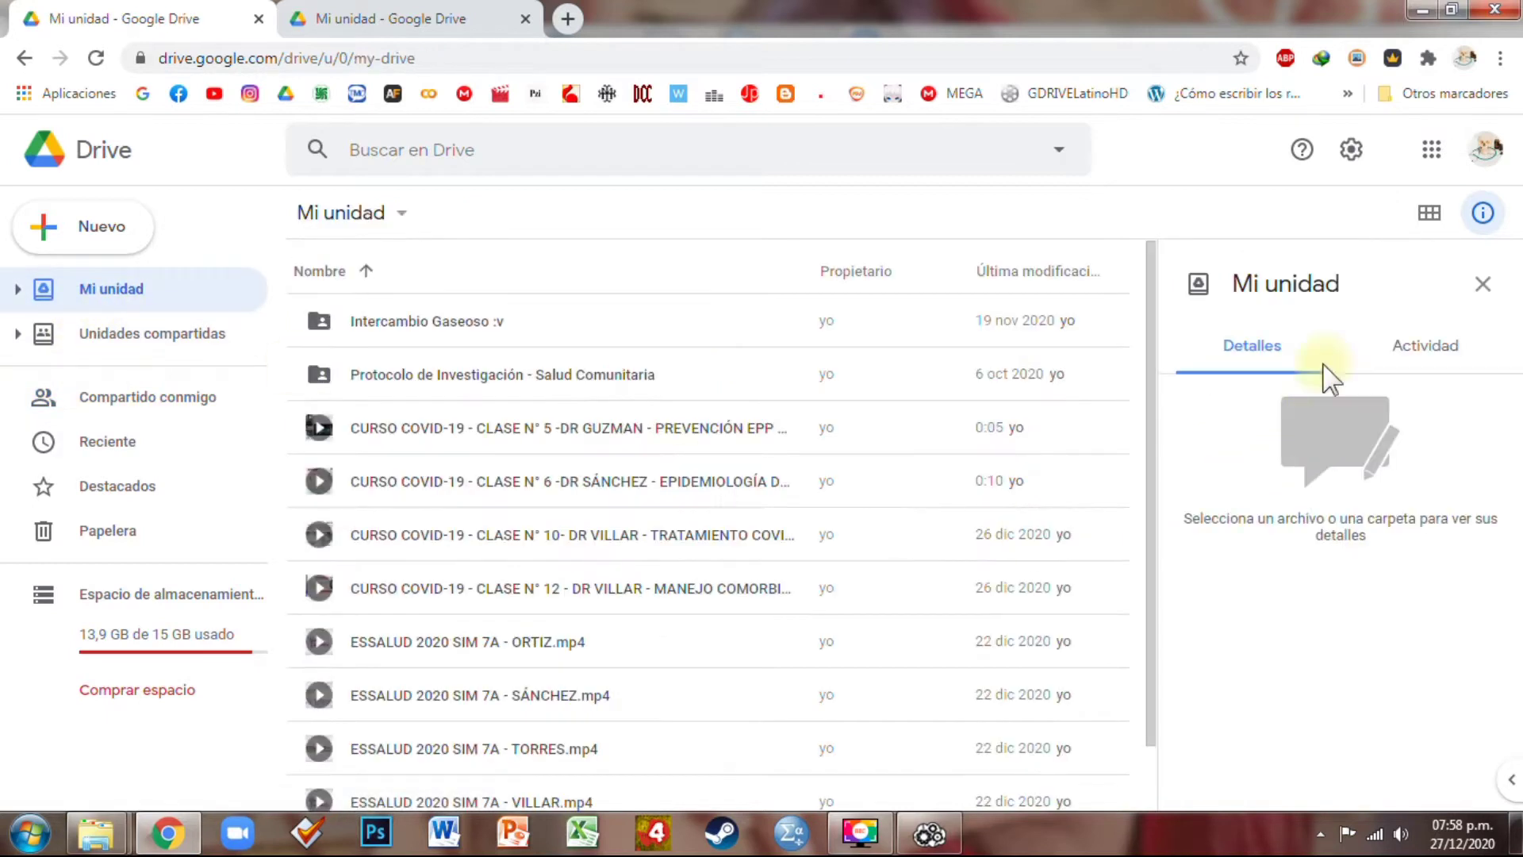
left_click(1483, 283)
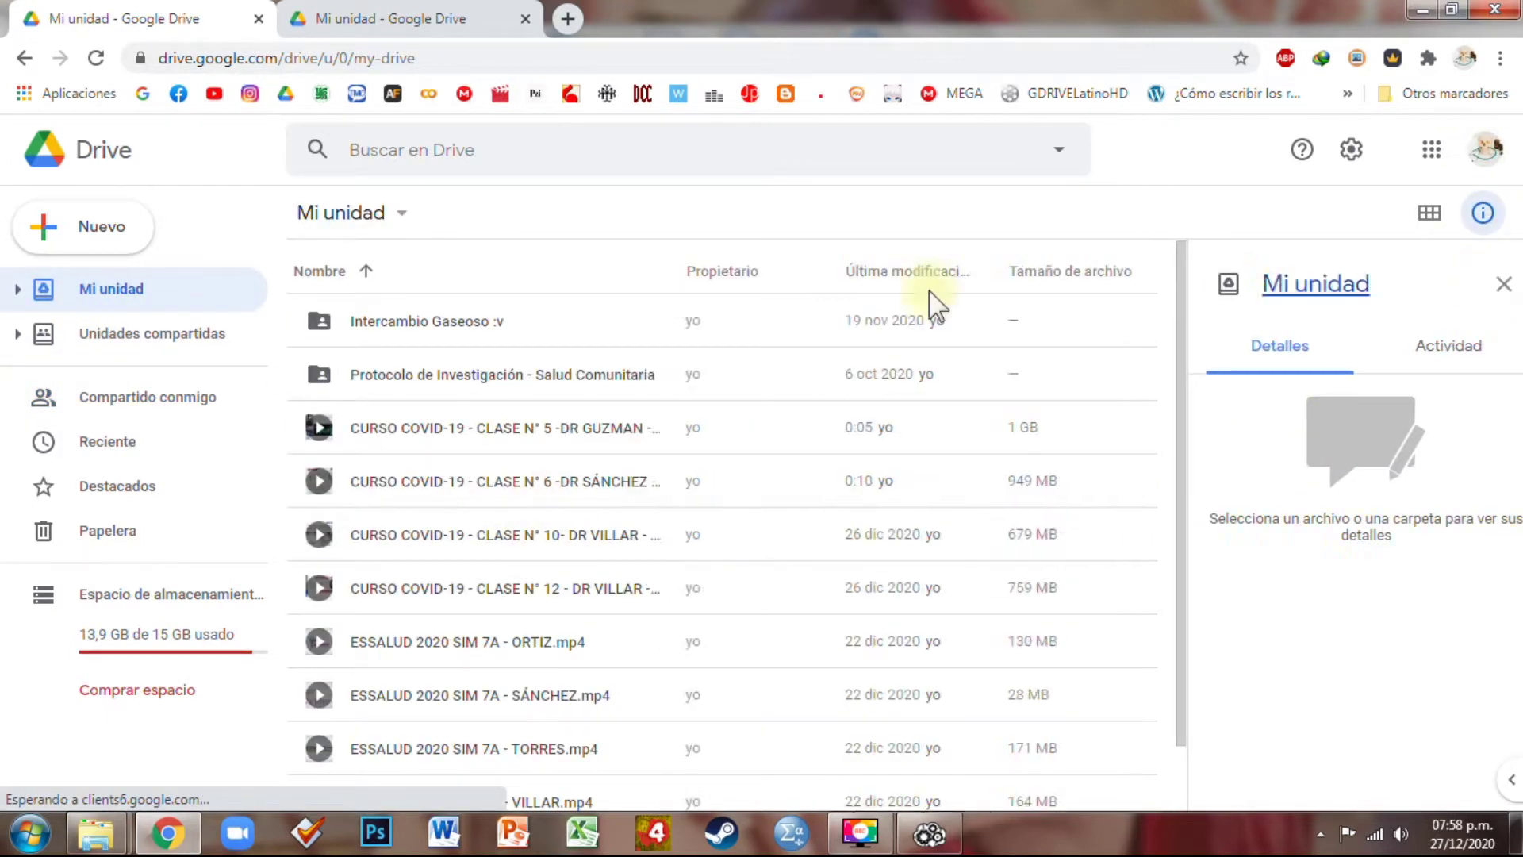
left_click(458, 389)
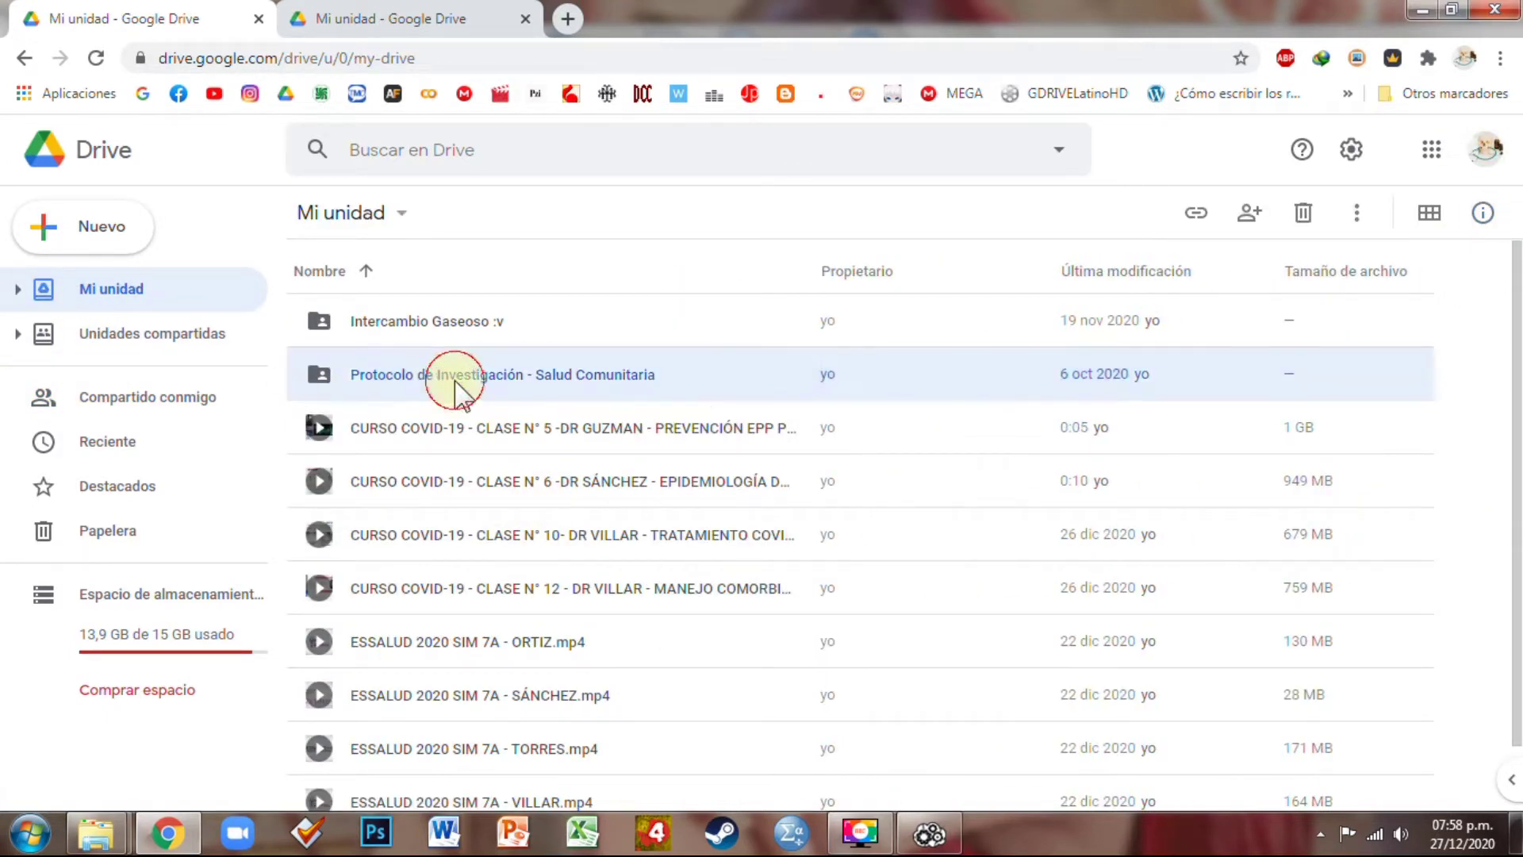
View and close the sharing settings of the Protocolo de Investigación folder
right_click(455, 389)
left_click(589, 342)
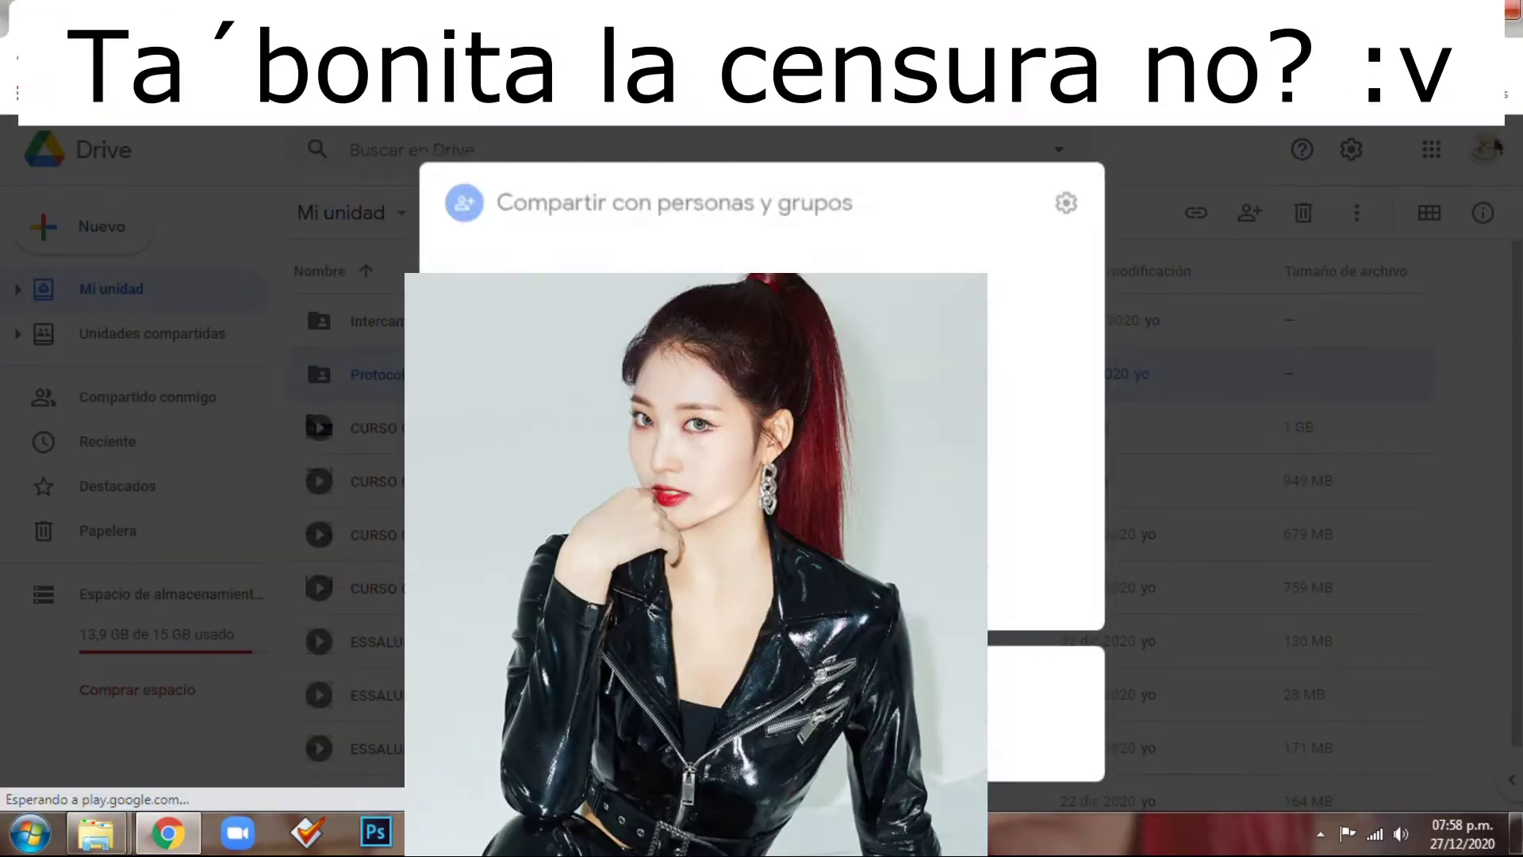
scroll(1047, 429, "up", 3)
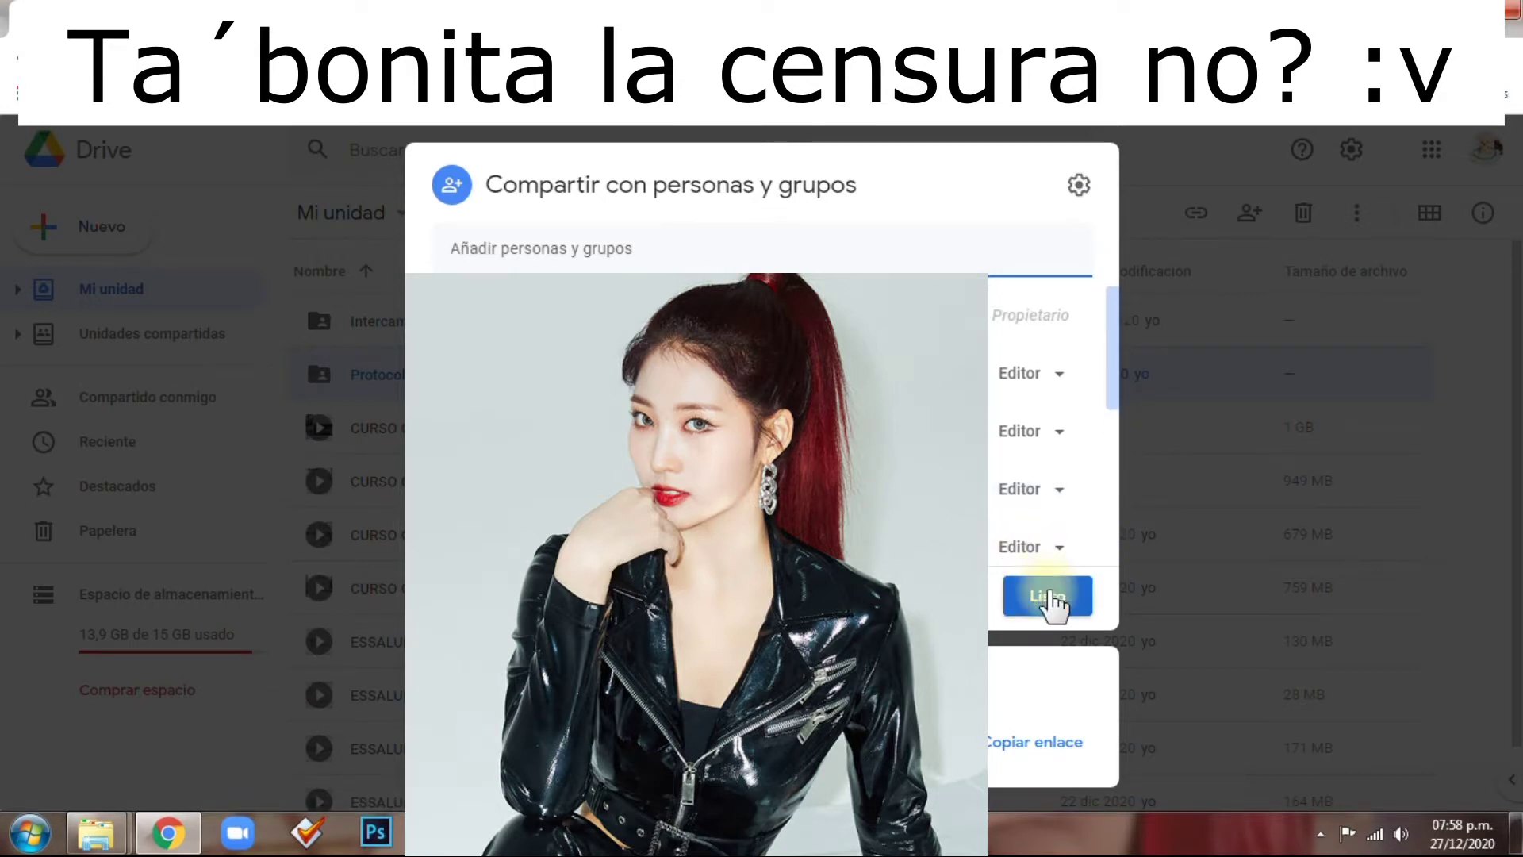
left_click(1052, 597)
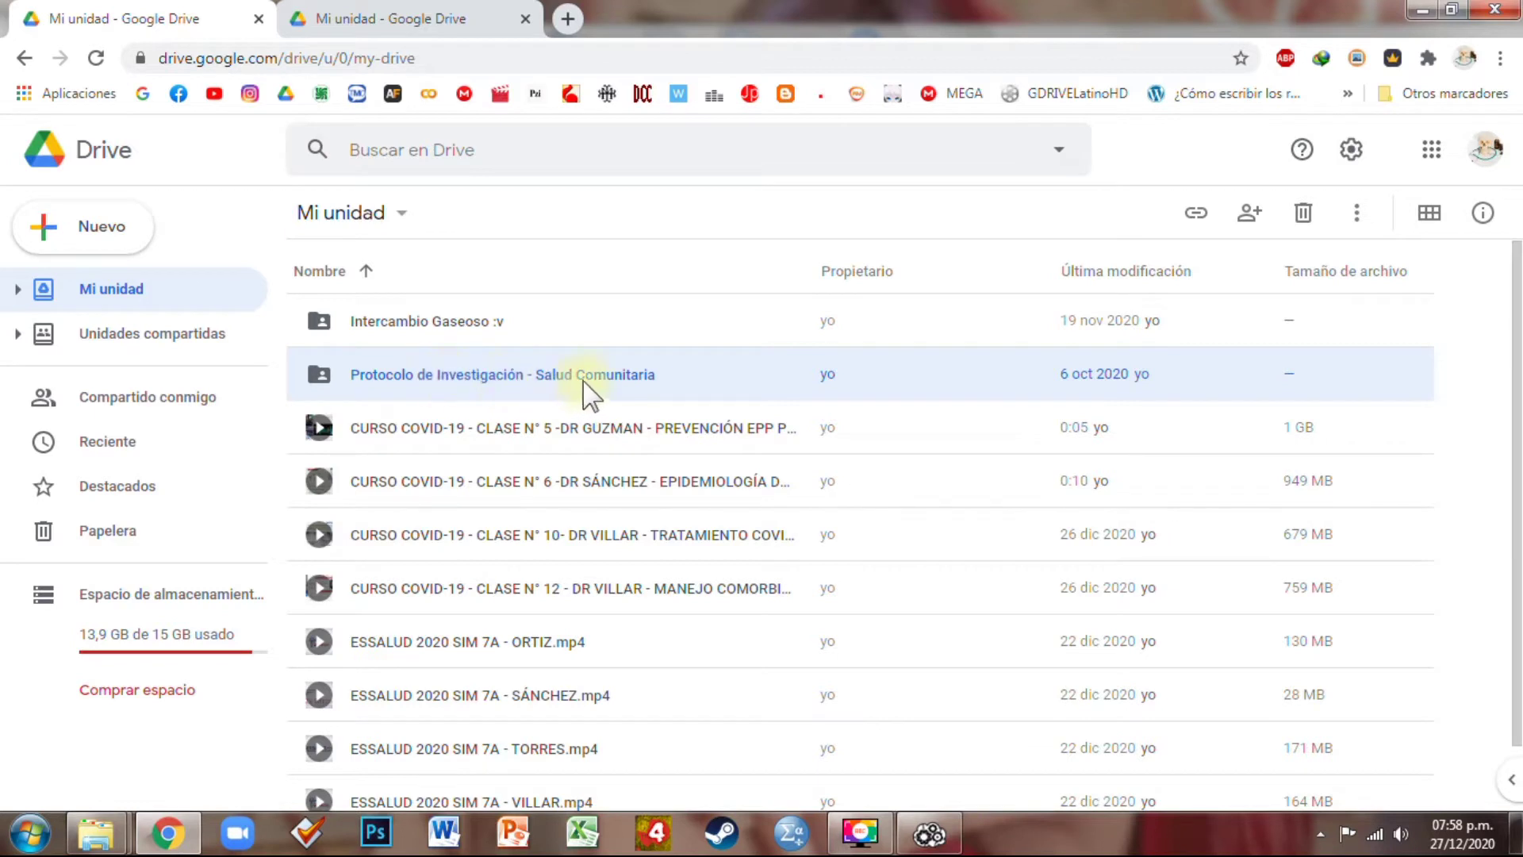
Browse the Protocolo folder and its Graficos y Tablas subfolder, then return to Air Explorer
double_click(657, 381)
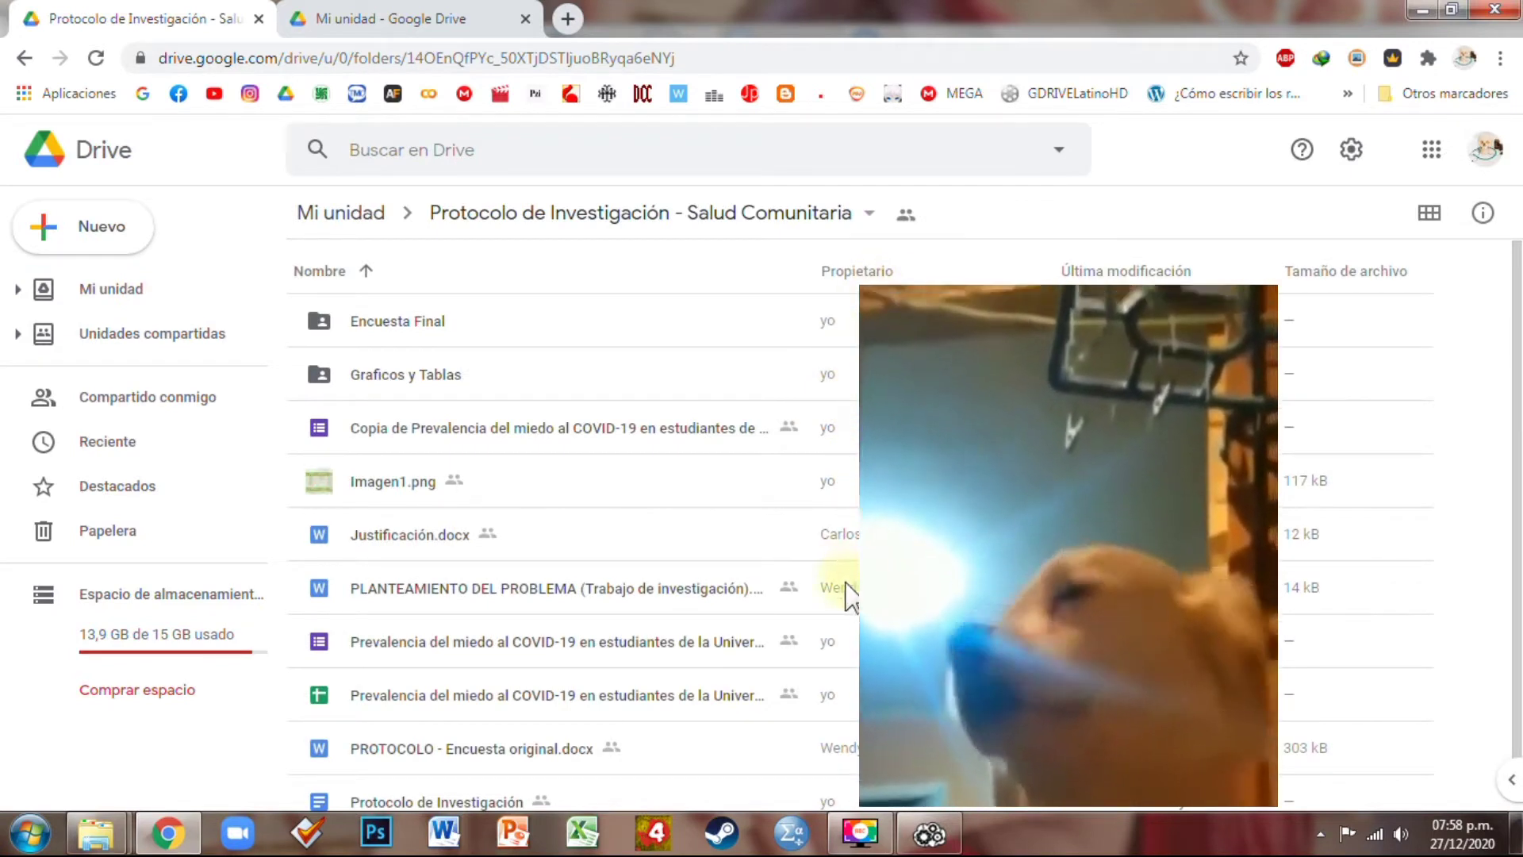
scroll(847, 593, "down", 1)
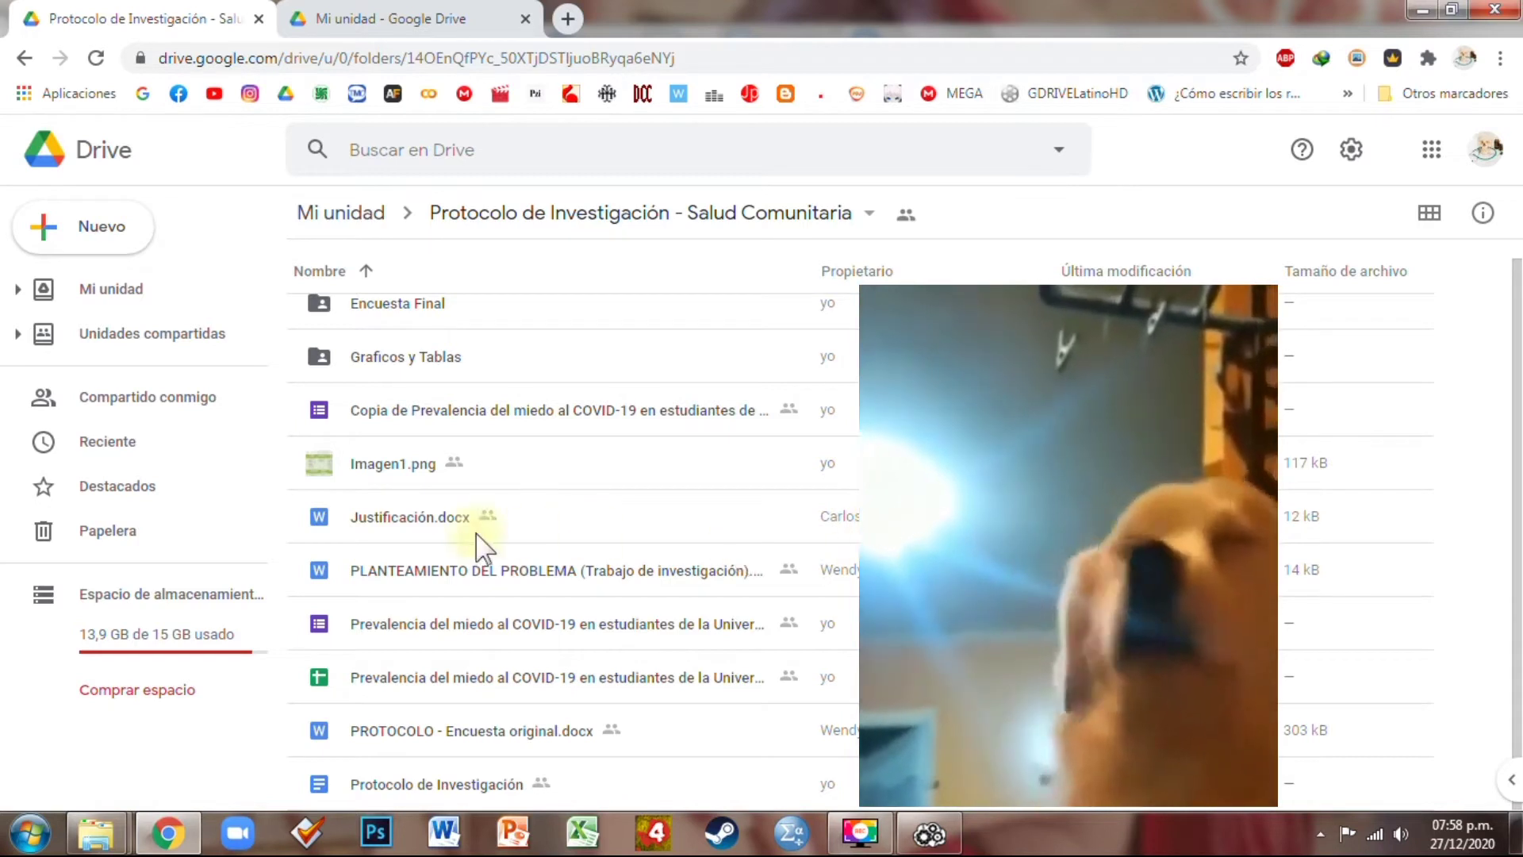
left_click(401, 526)
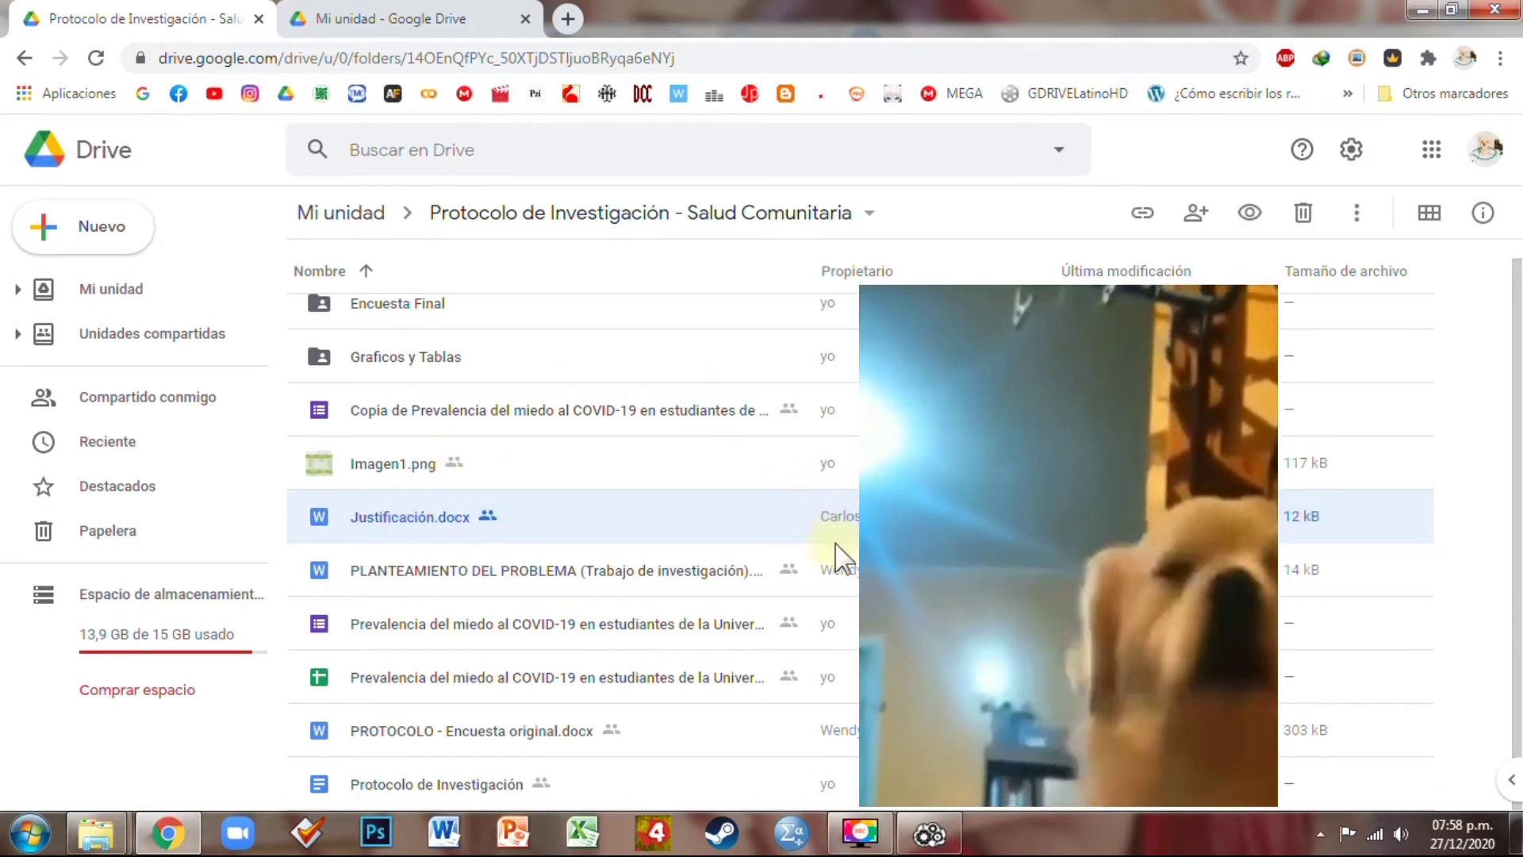
double_click(454, 371)
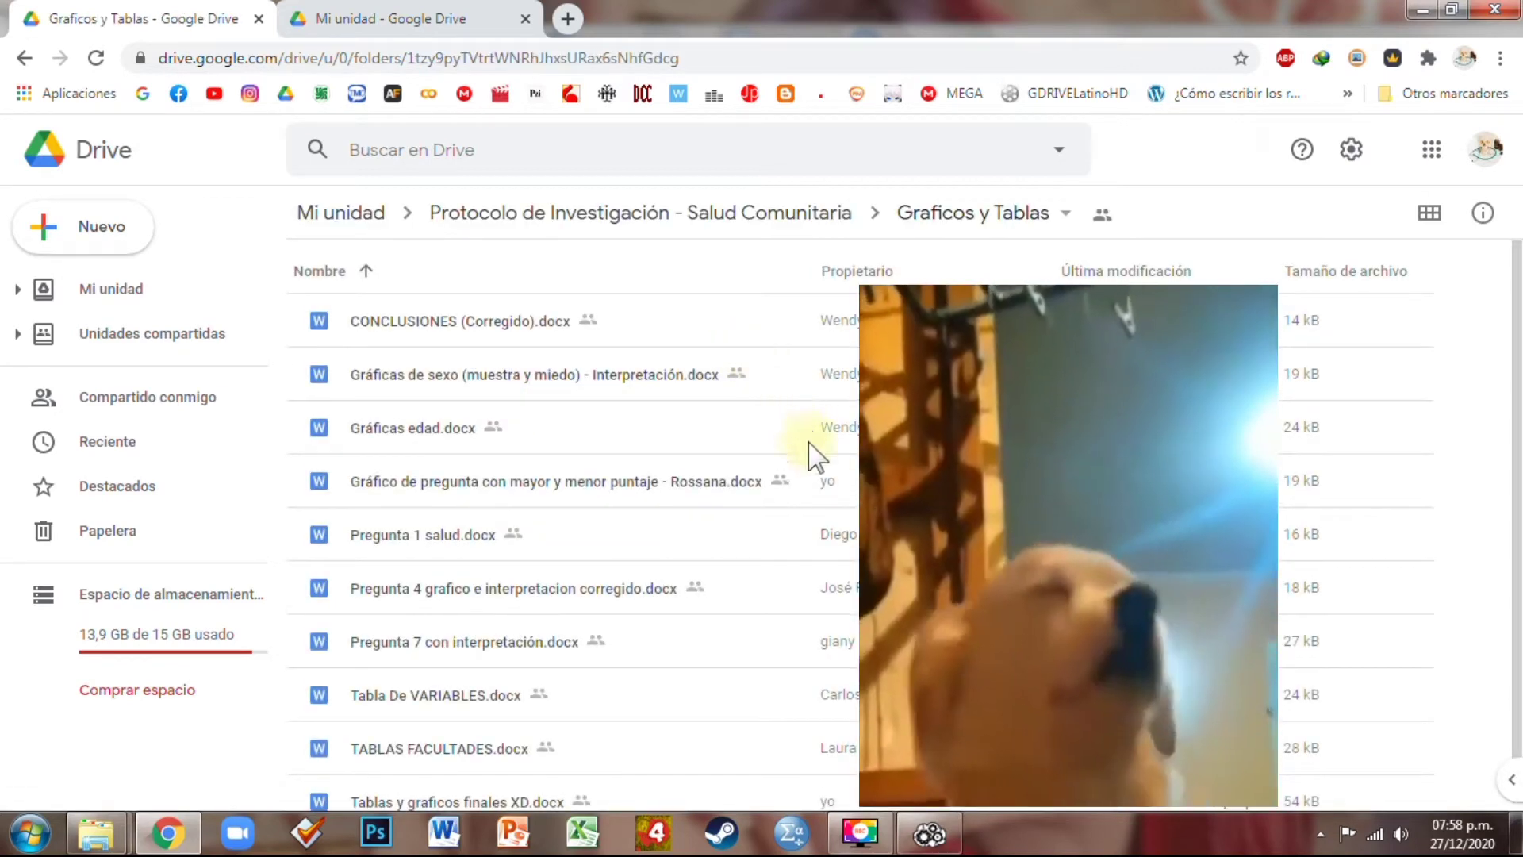
scroll(856, 679, "down", 1)
scroll(789, 766, "up", 1)
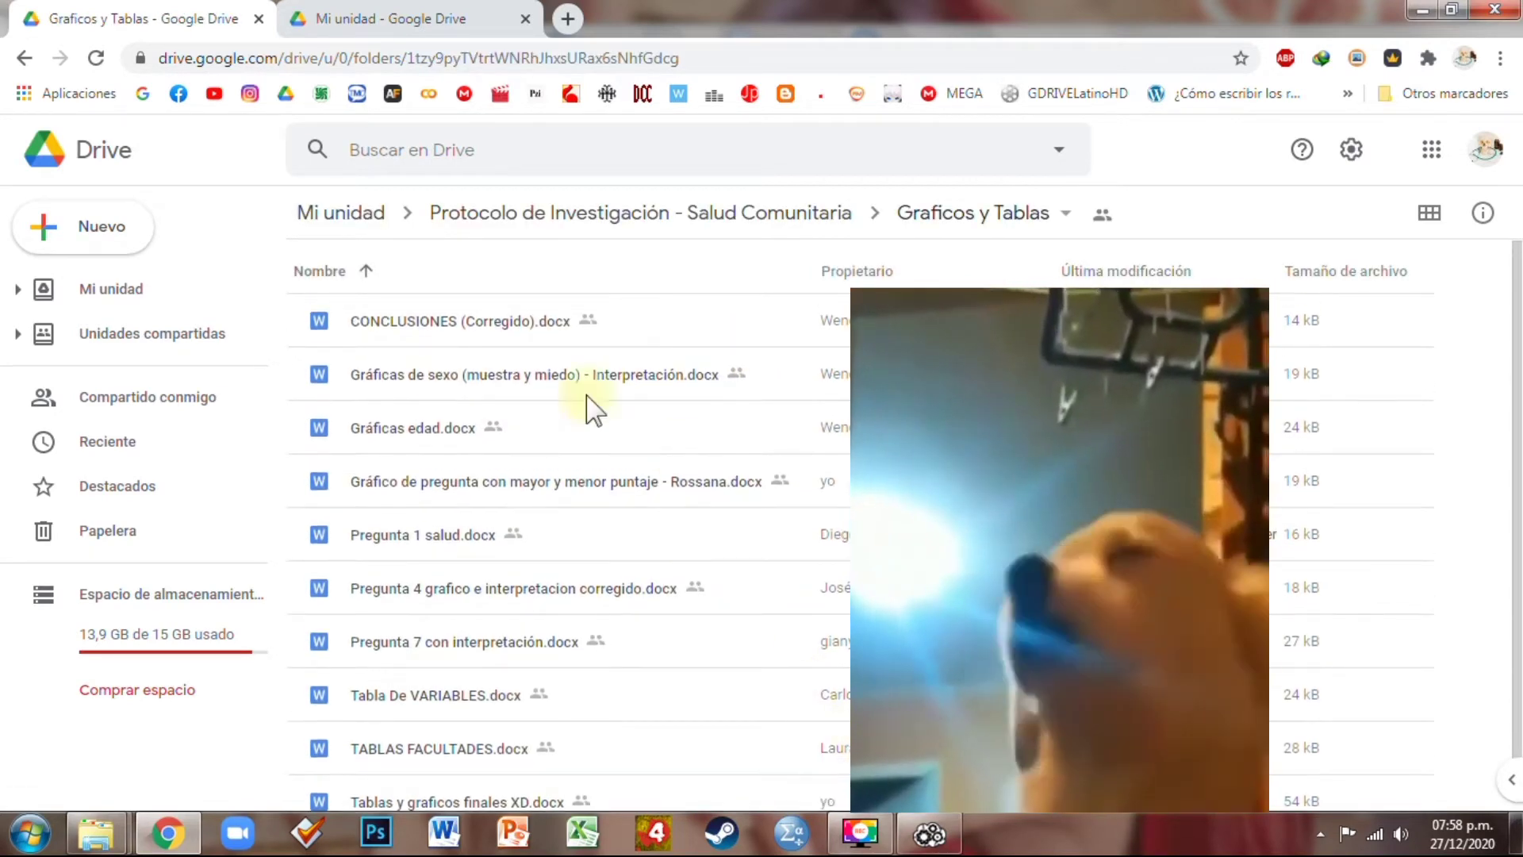
left_click(687, 224)
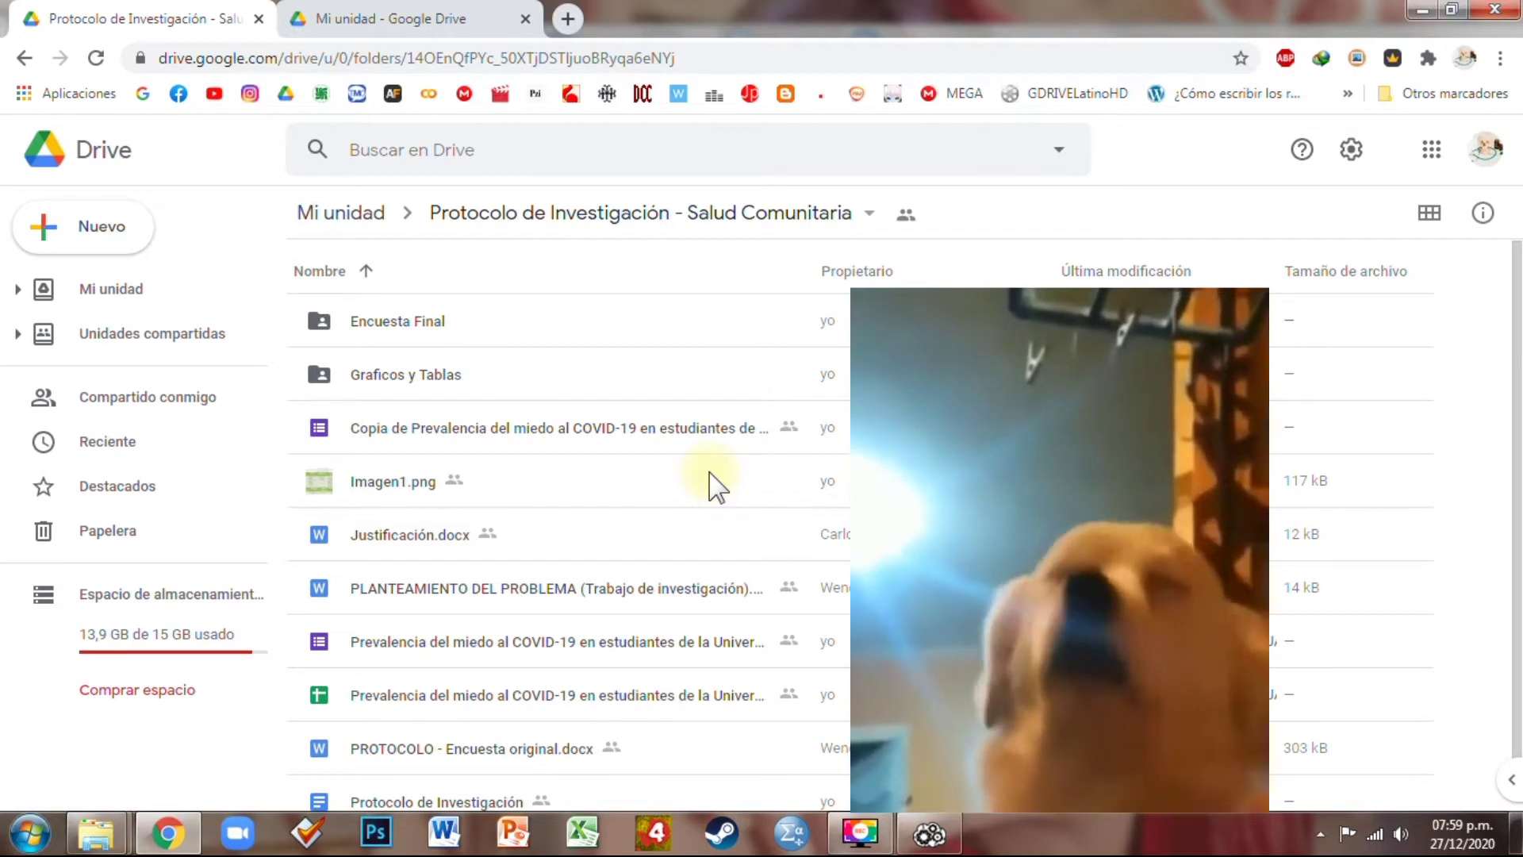
left_click(930, 834)
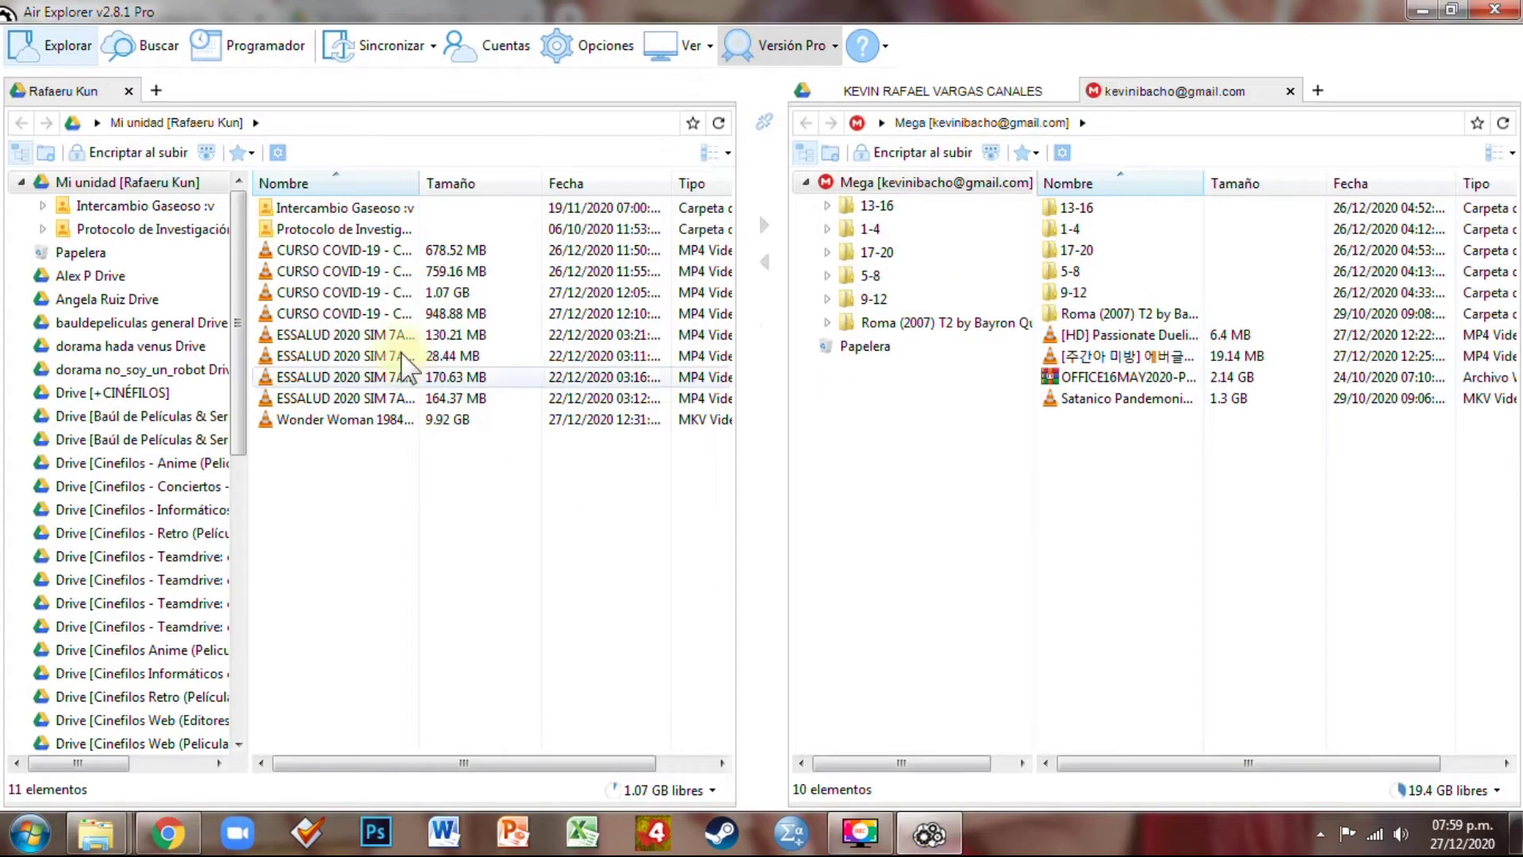
Widen the Nombre column and copy the Protocolo de Investigación folder
left_click(355, 232)
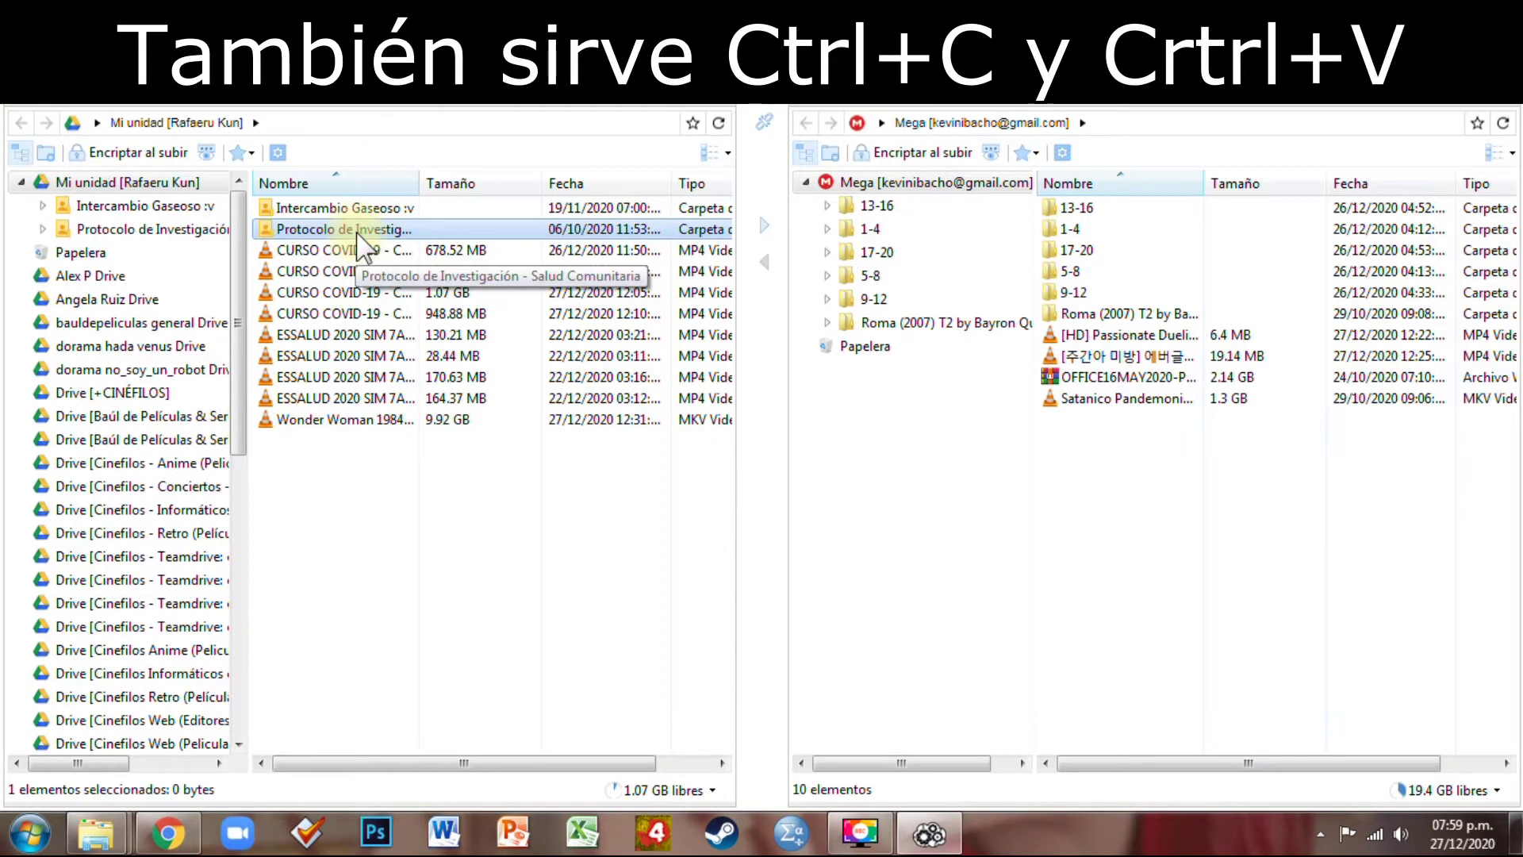
right_click(357, 230)
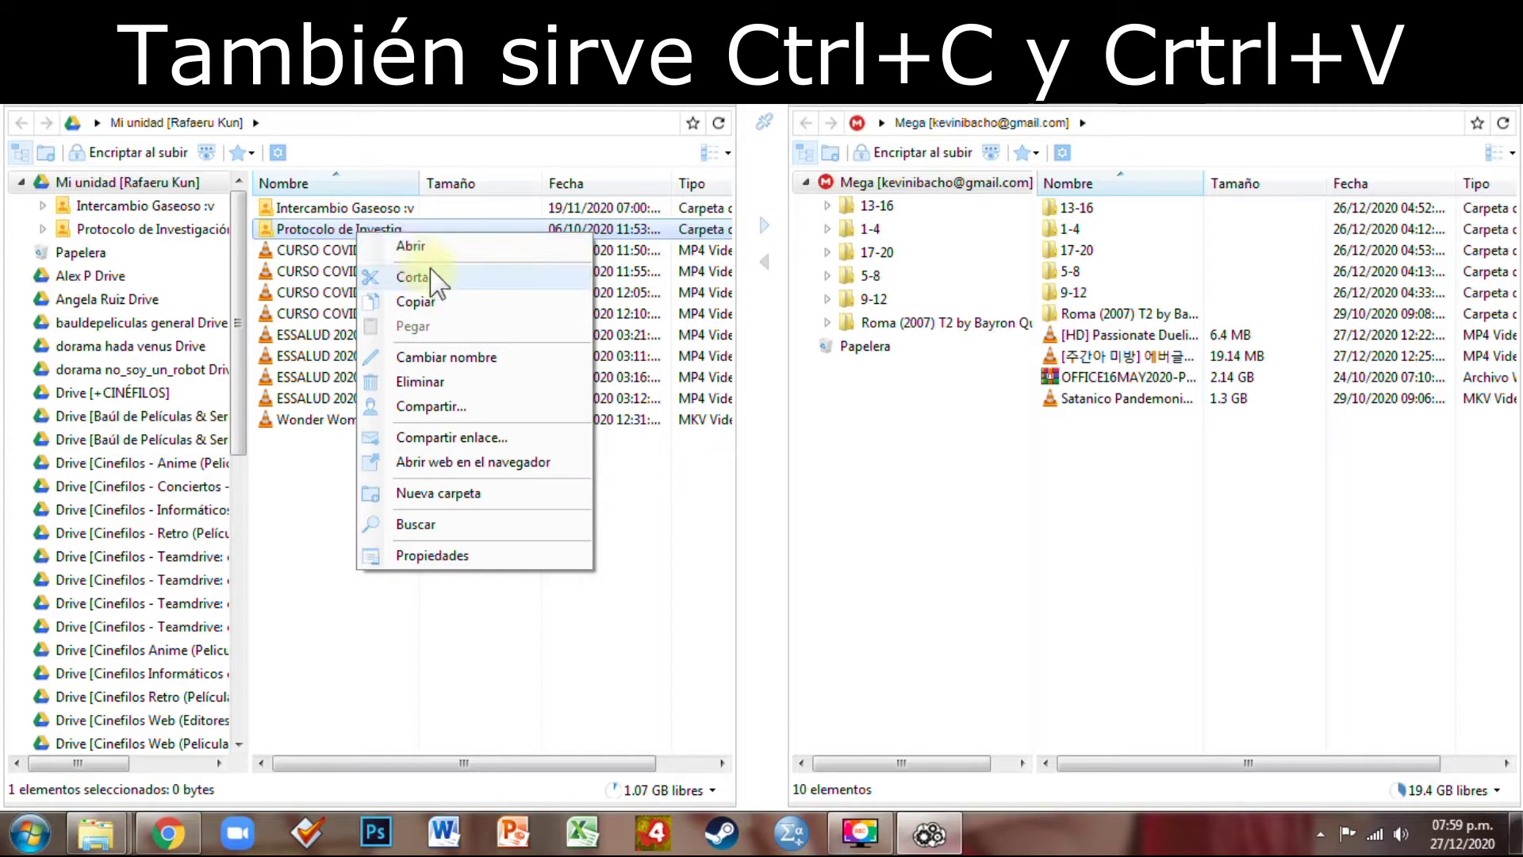
left_click(428, 299)
left_click_drag(417, 183, 435, 184)
right_click(404, 233)
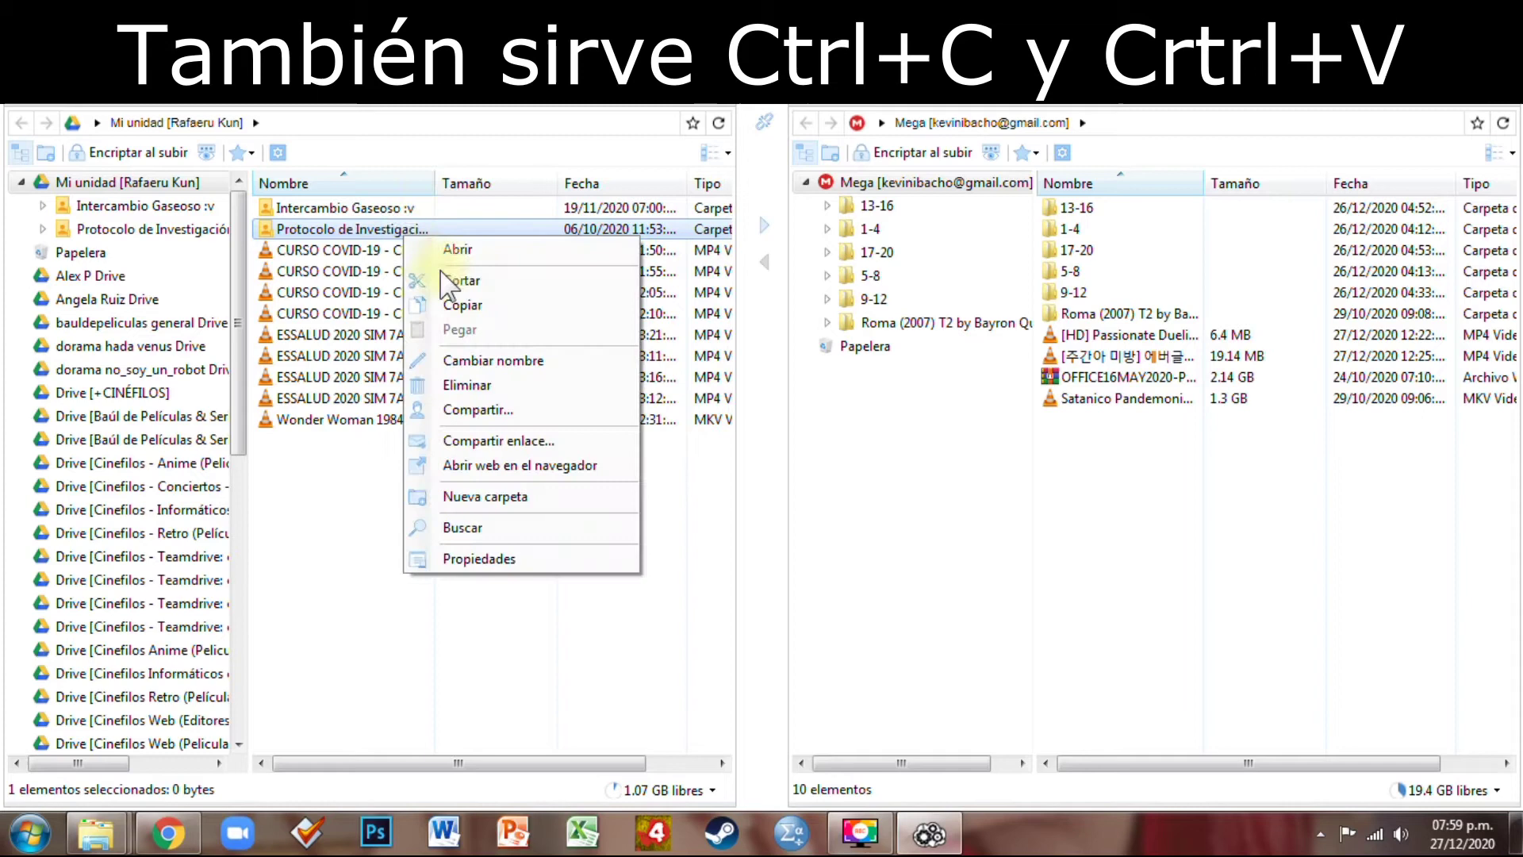
left_click(468, 306)
Create a Prueba 1 folder, paste the Protocolo folder into it, and return to Mi unidad
right_click(417, 484)
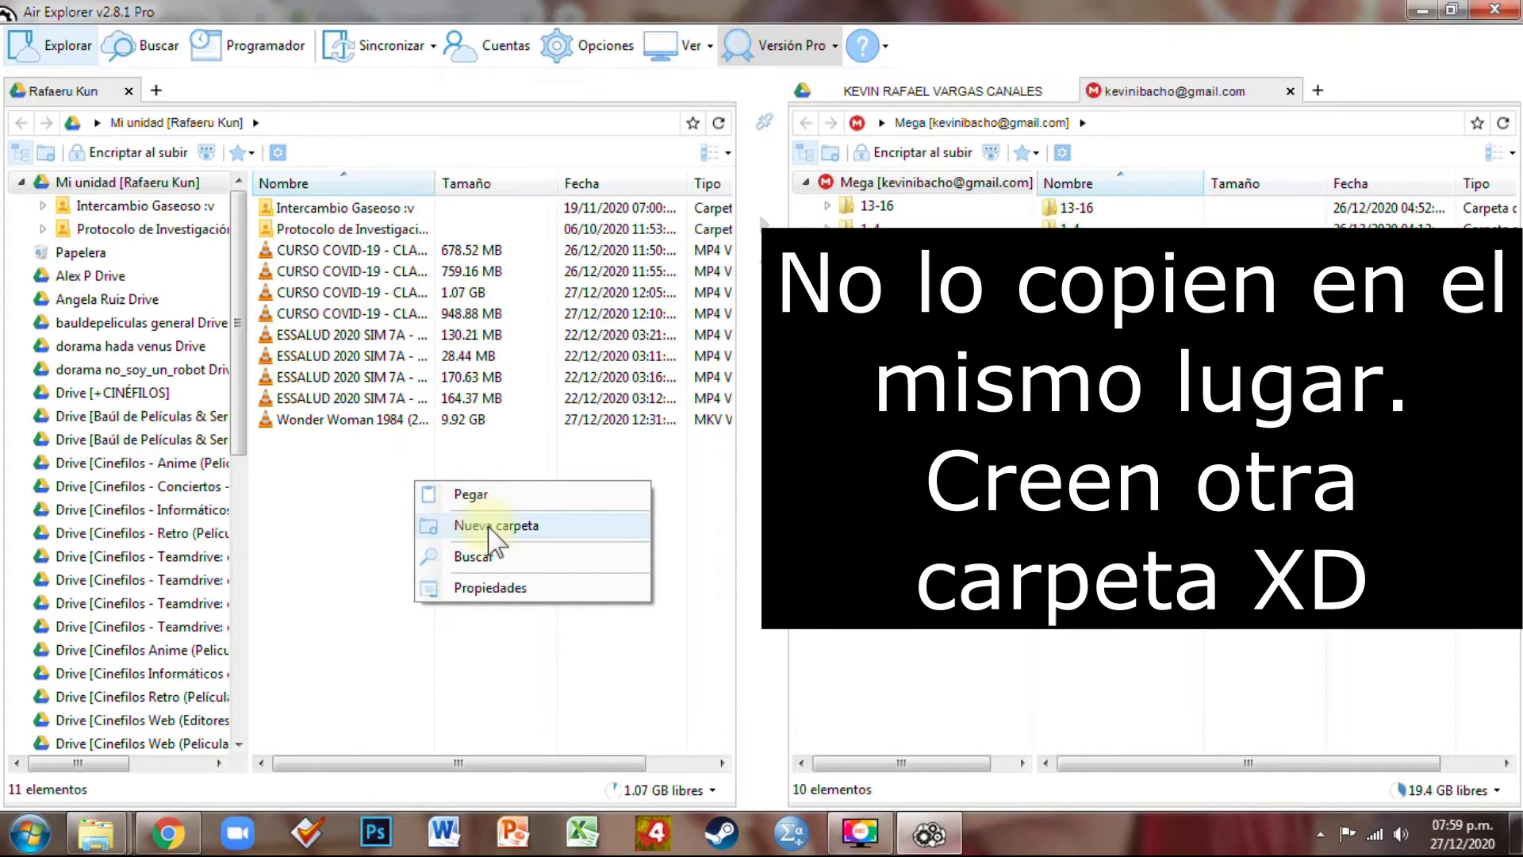
left_click(499, 527)
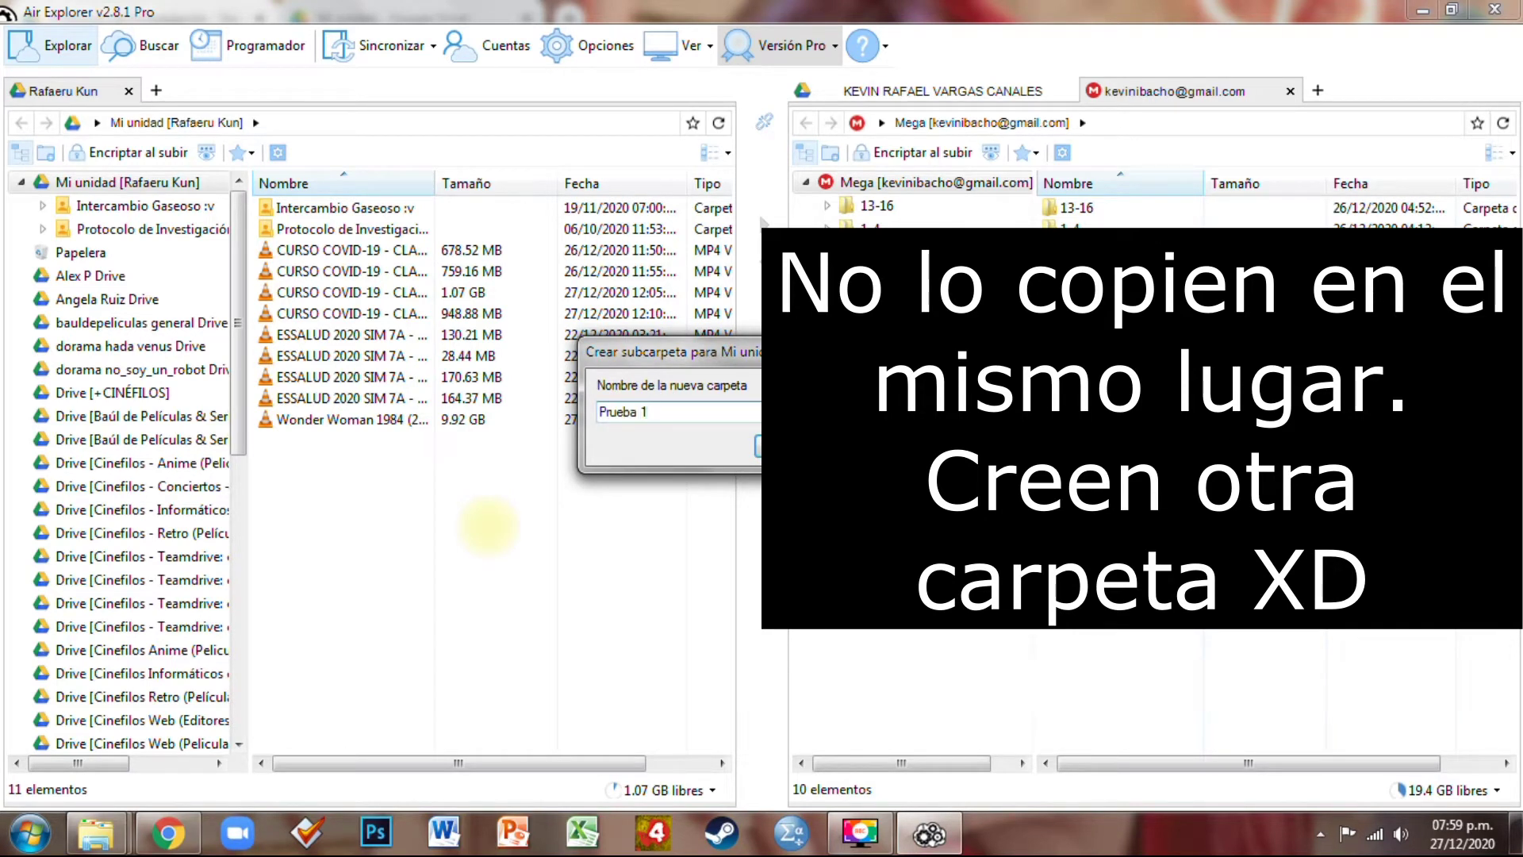
type("Prueba 1")
key("Return")
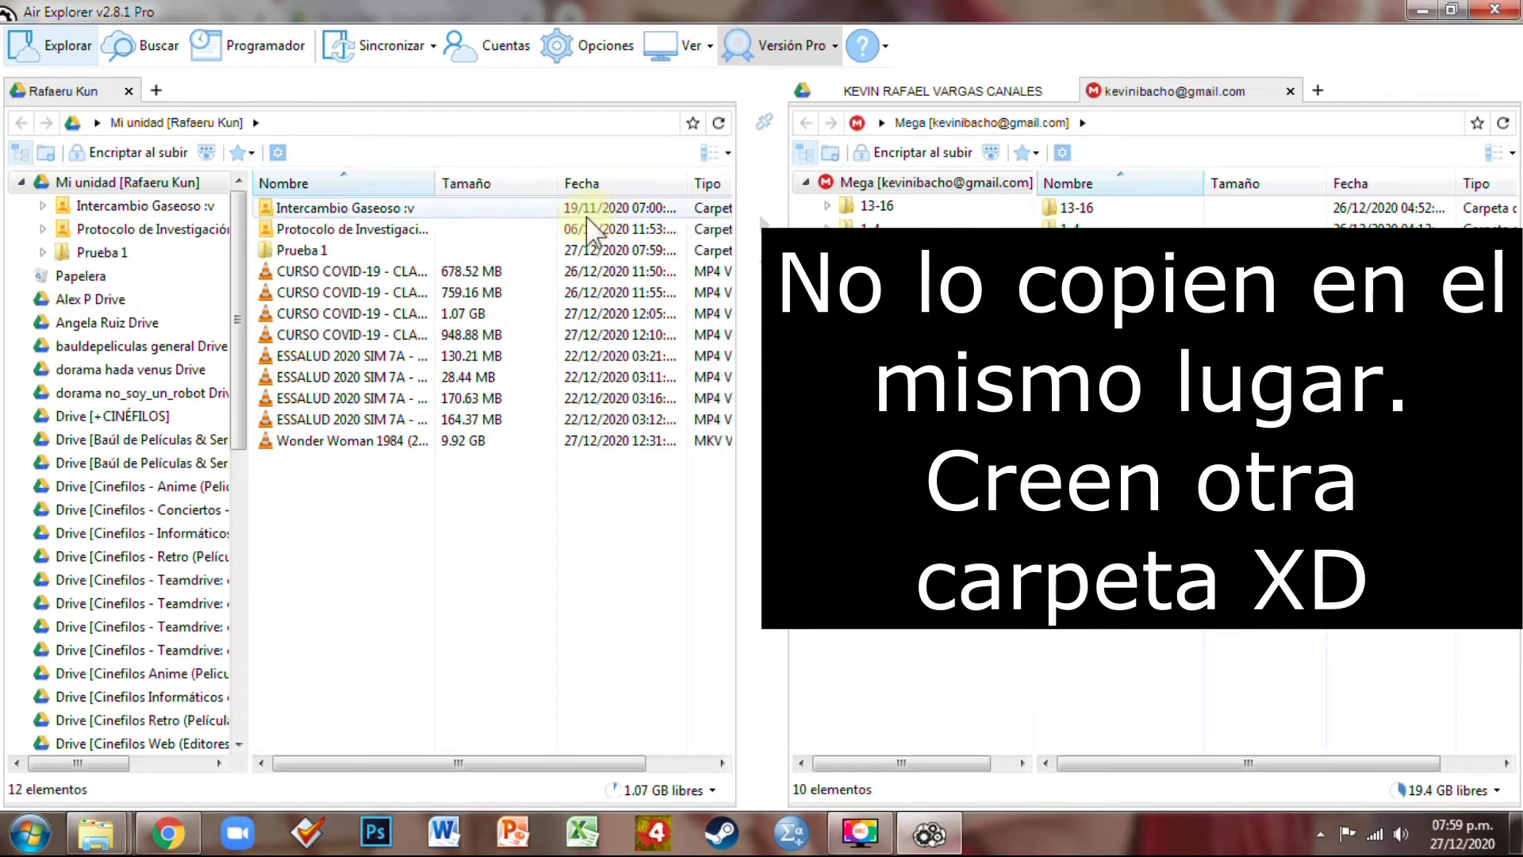
double_click(346, 253)
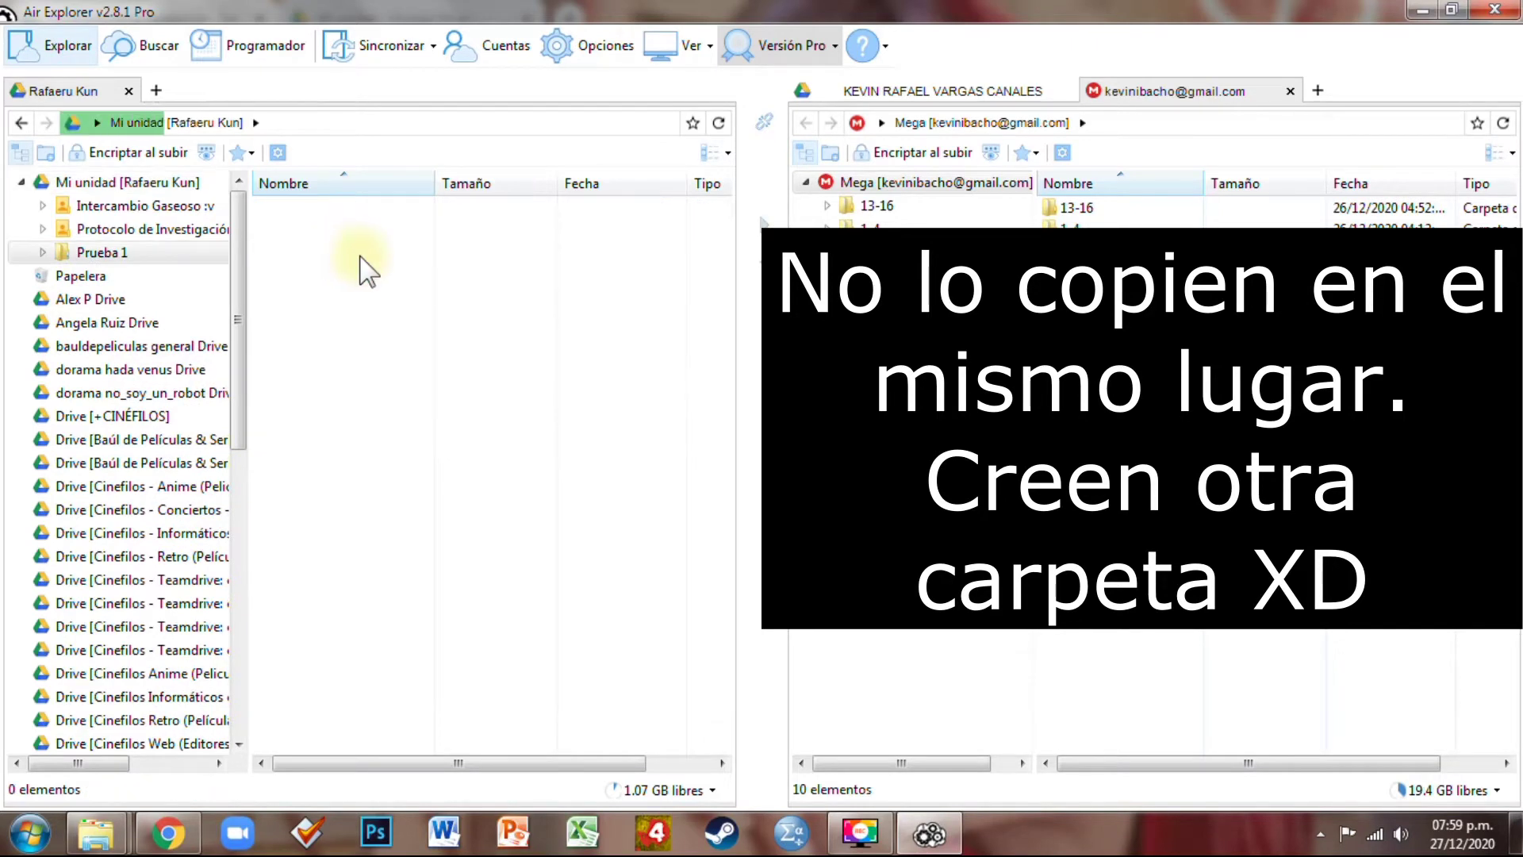
right_click(347, 244)
left_click(385, 261)
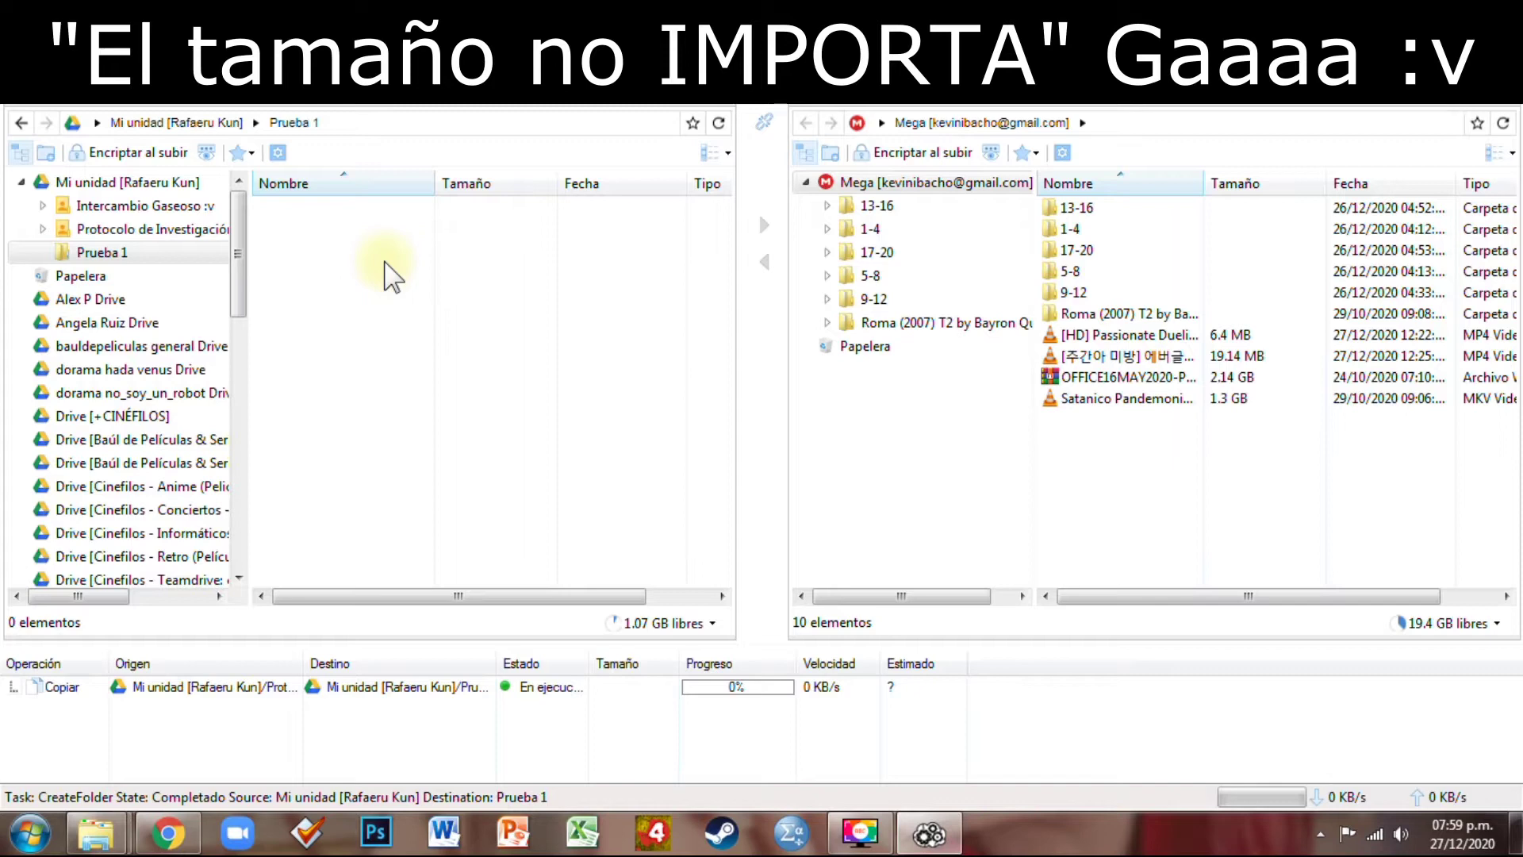
left_click(135, 123)
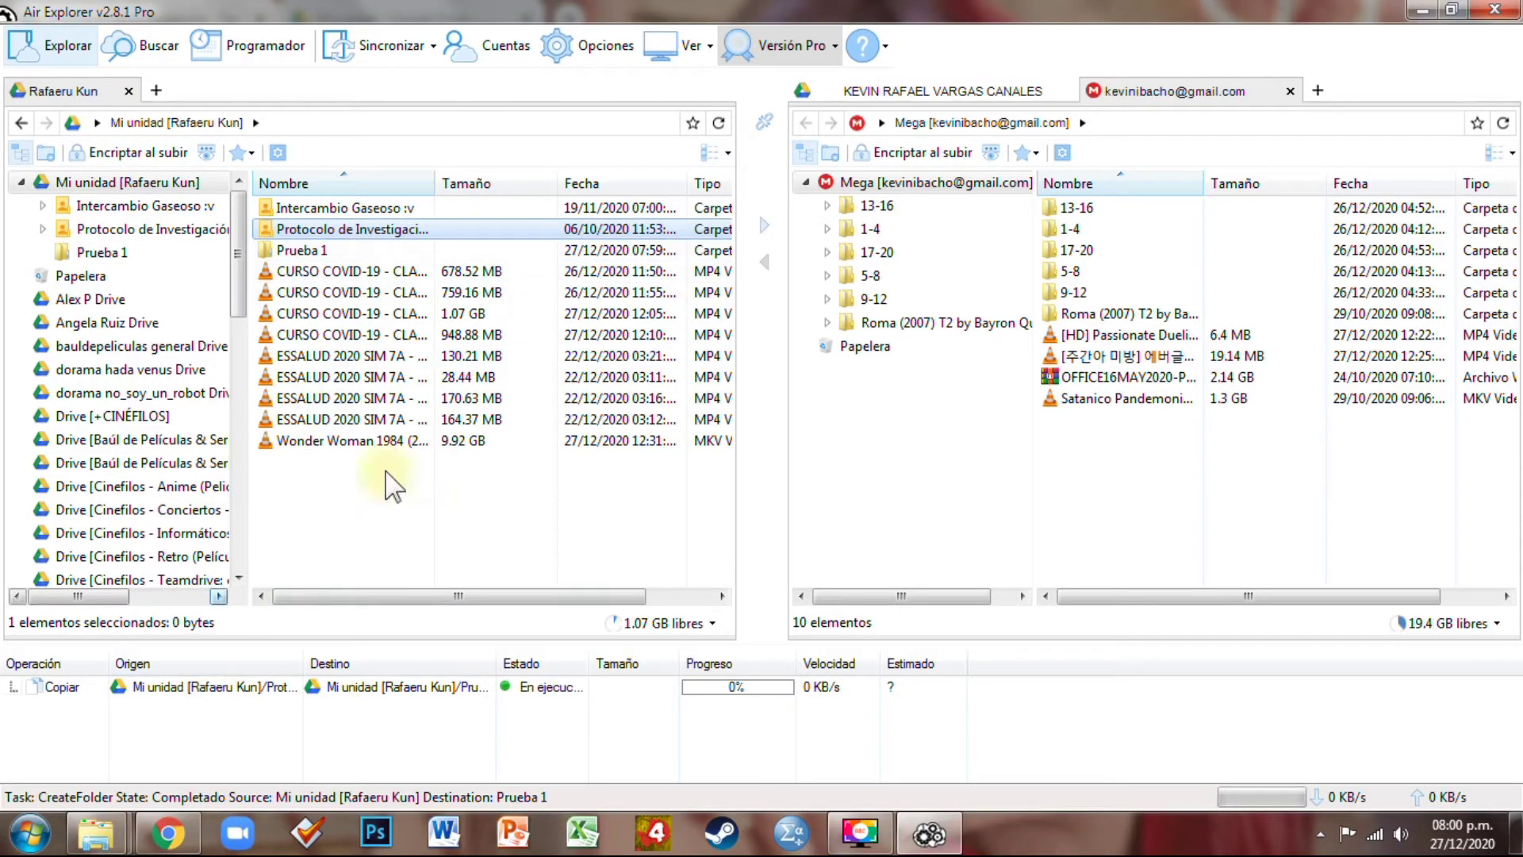
In Google Drive, confirm Mi unidad lists Prueba 1 beside Protocolo de Investigación, then return to Air Explorer
left_click(168, 833)
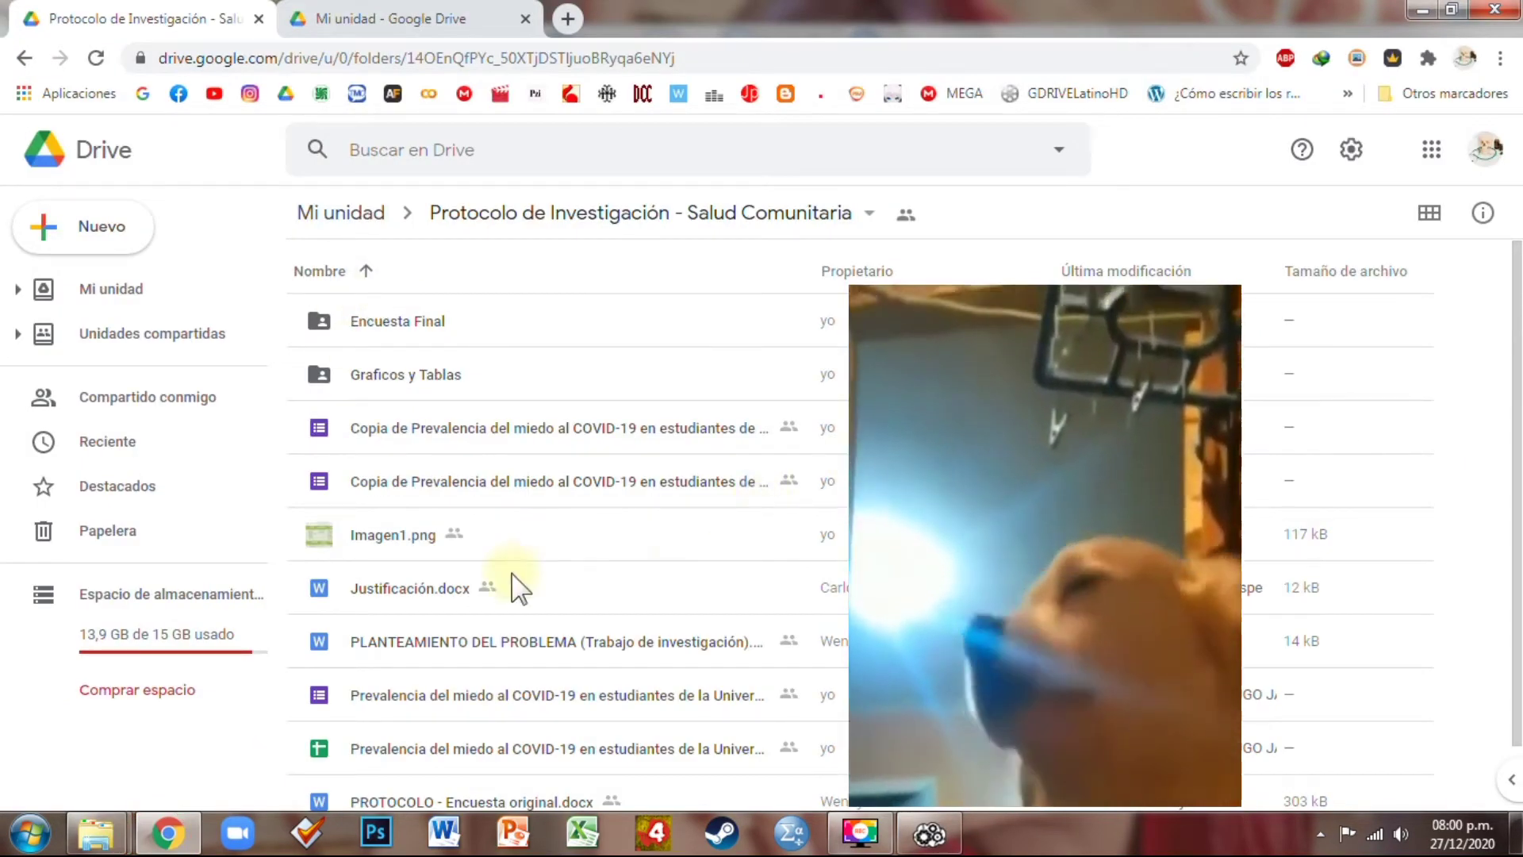
left_click(444, 593)
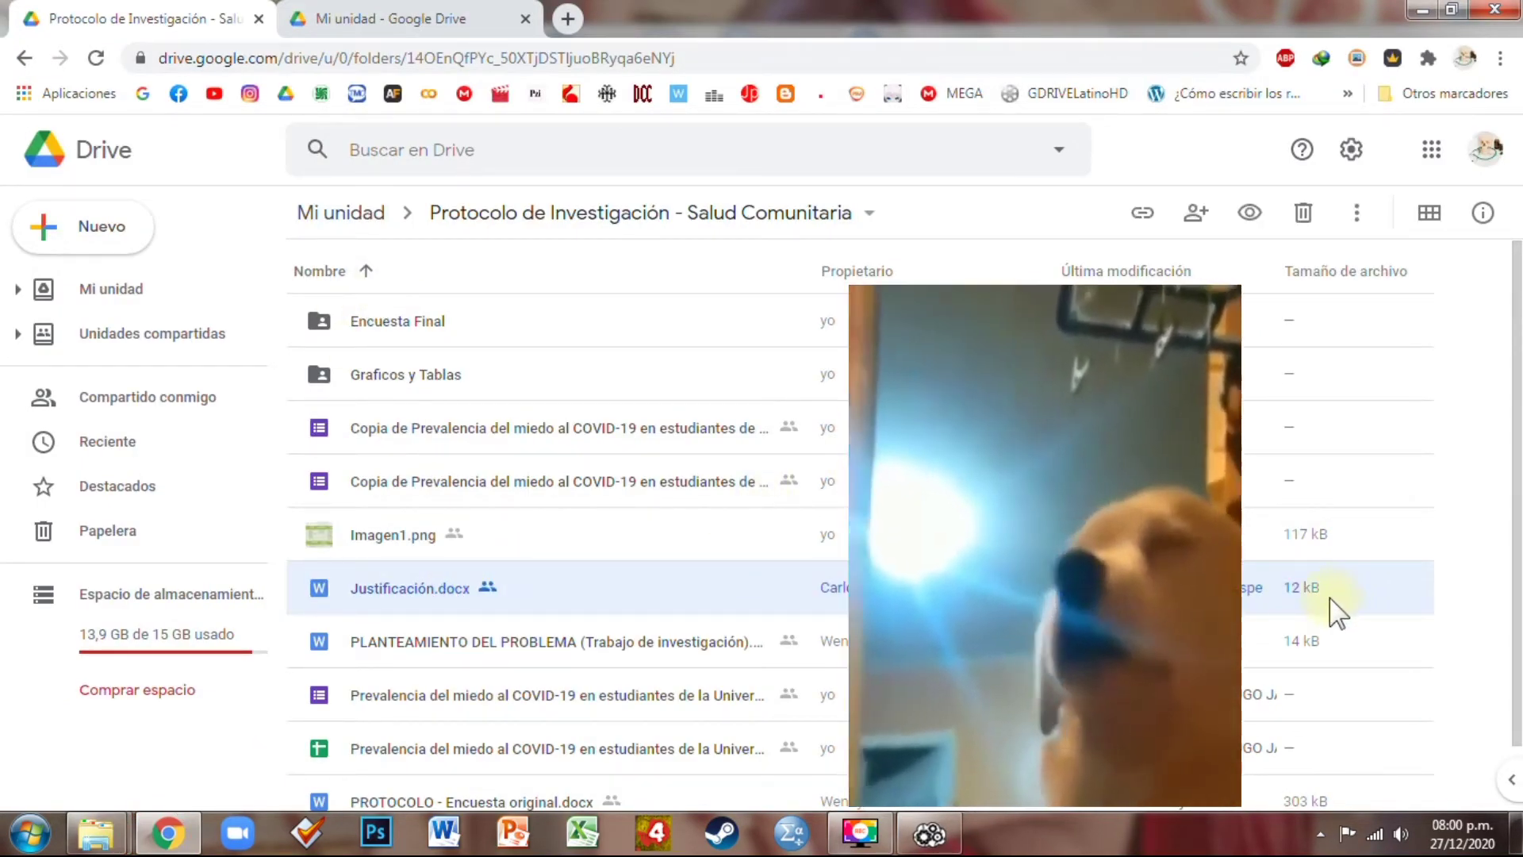
left_click(380, 213)
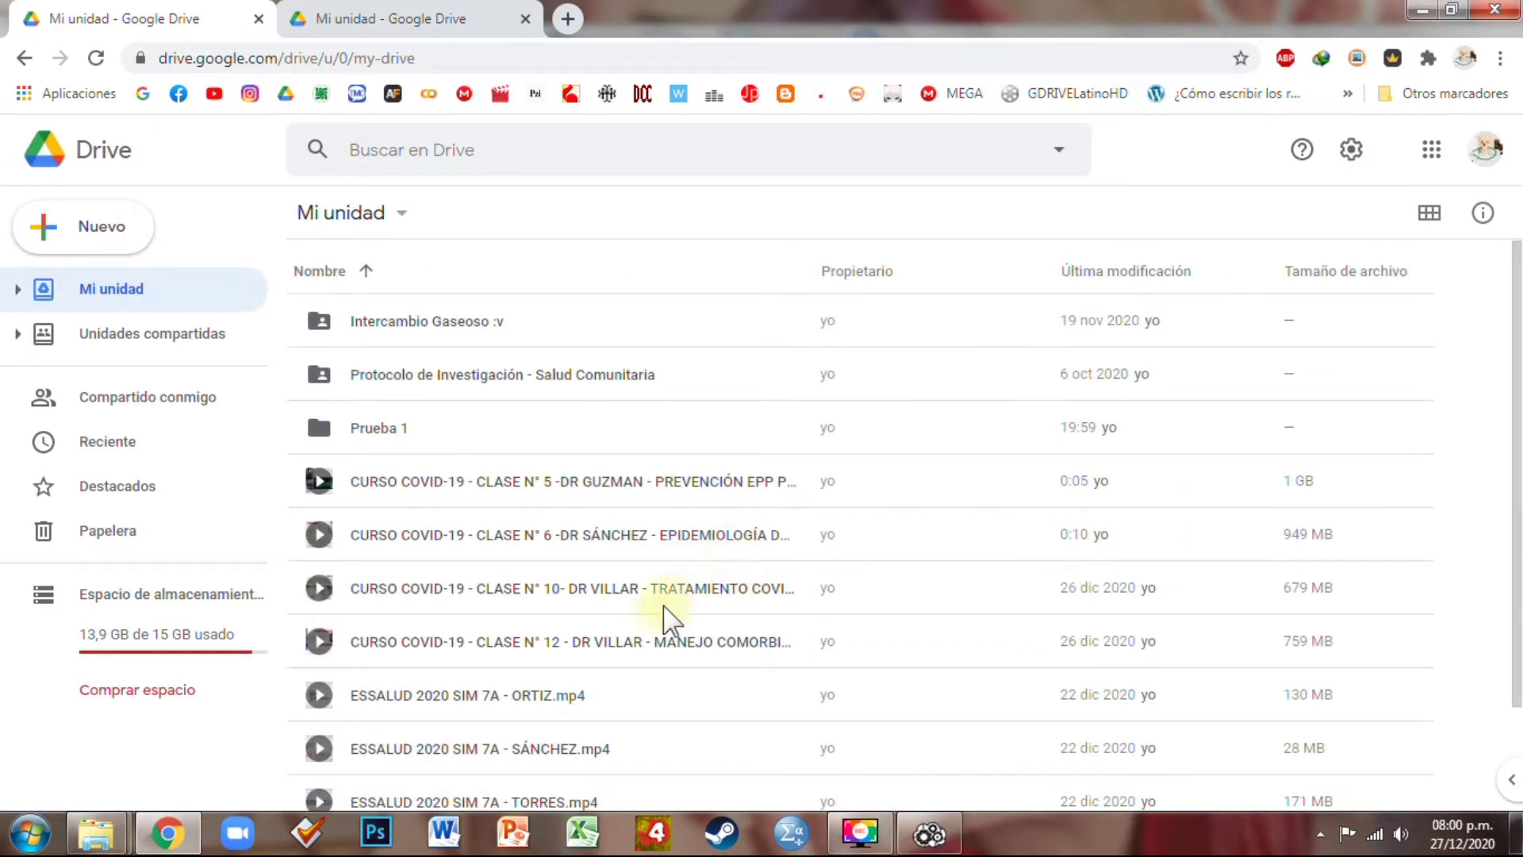
left_click(454, 487)
scroll(524, 583, "down", 1)
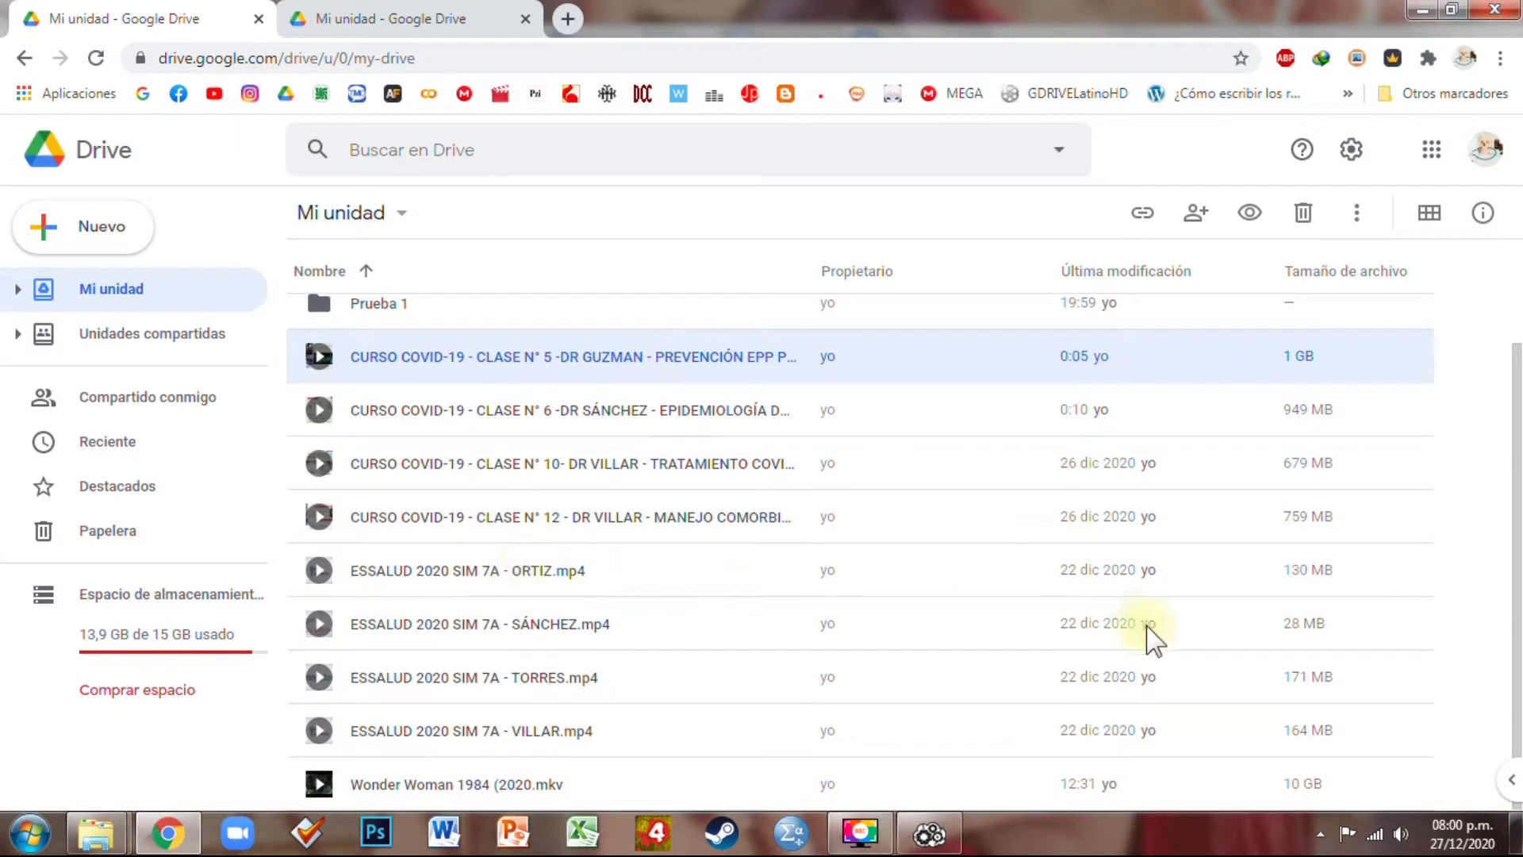
scroll(391, 435, "up", 2)
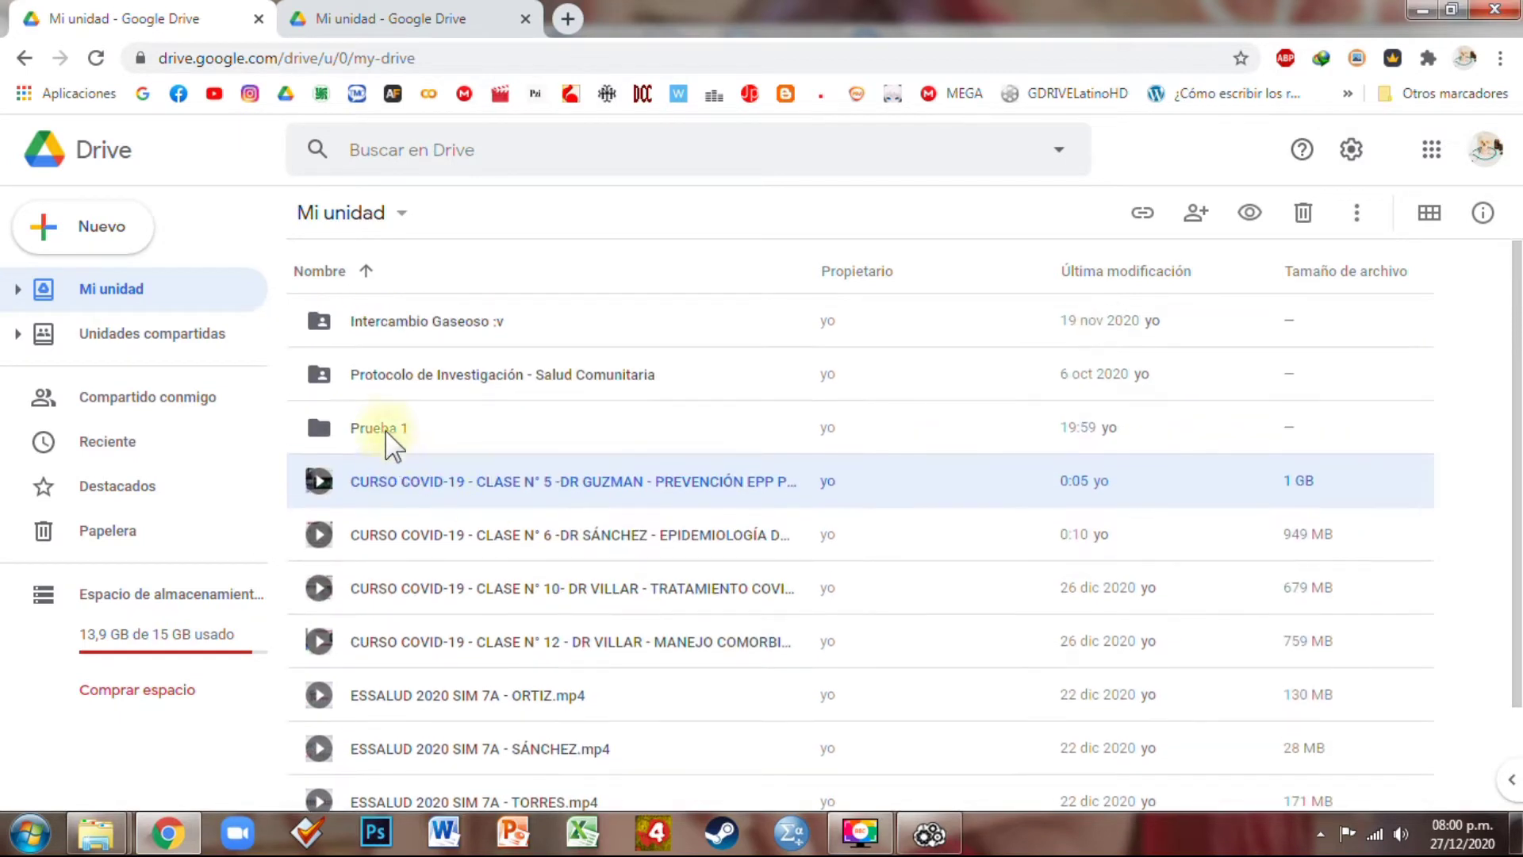
left_click(415, 374)
right_click(439, 399)
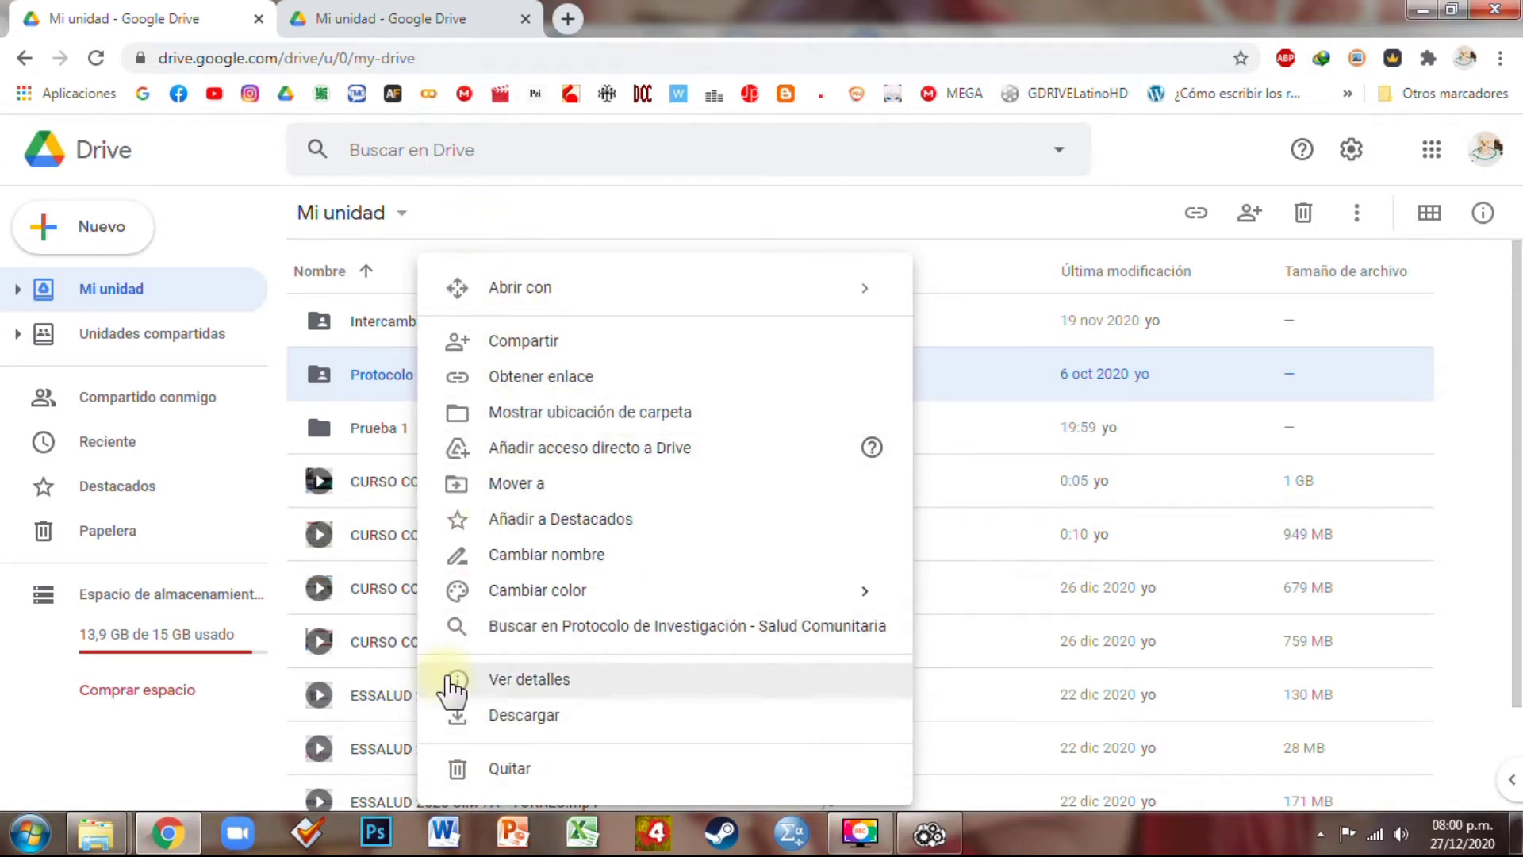
left_click(929, 833)
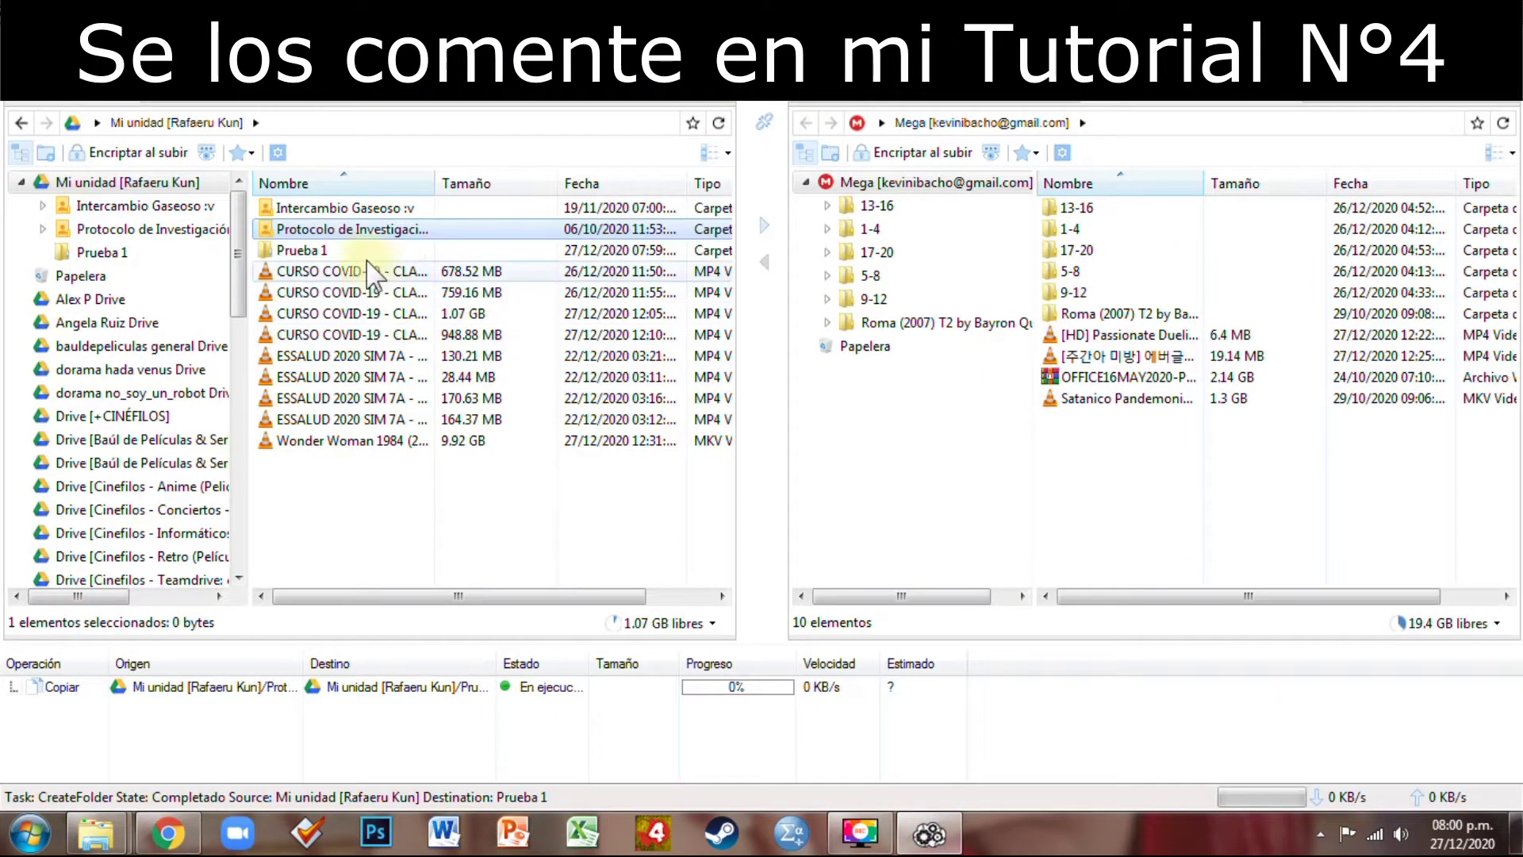
Review the Protocolo de Investigación folder's properties in Air Explorer Pro
right_click(373, 230)
left_click(456, 546)
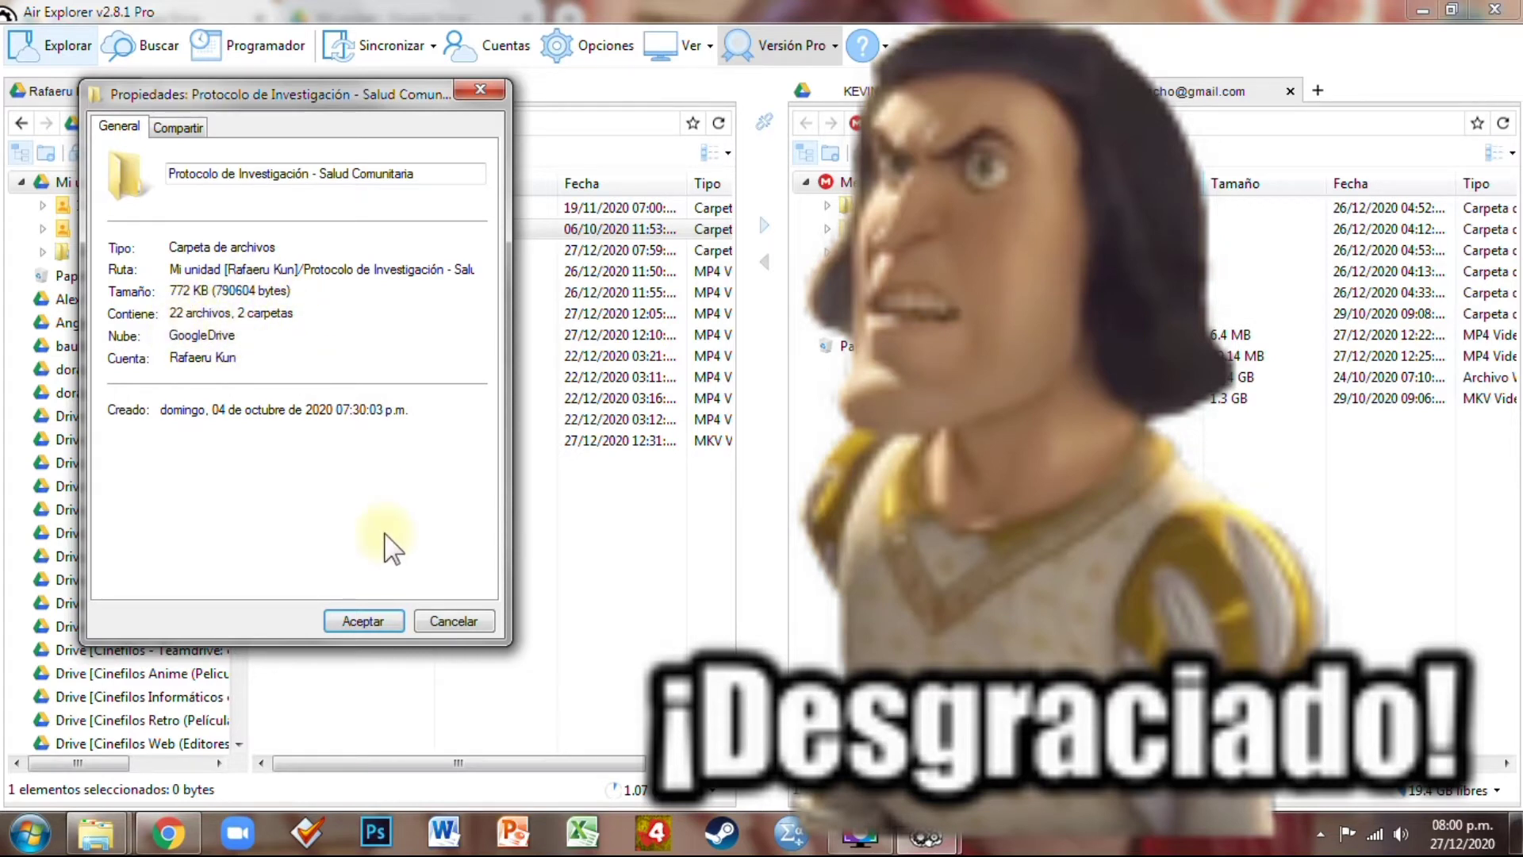
left_click(440, 619)
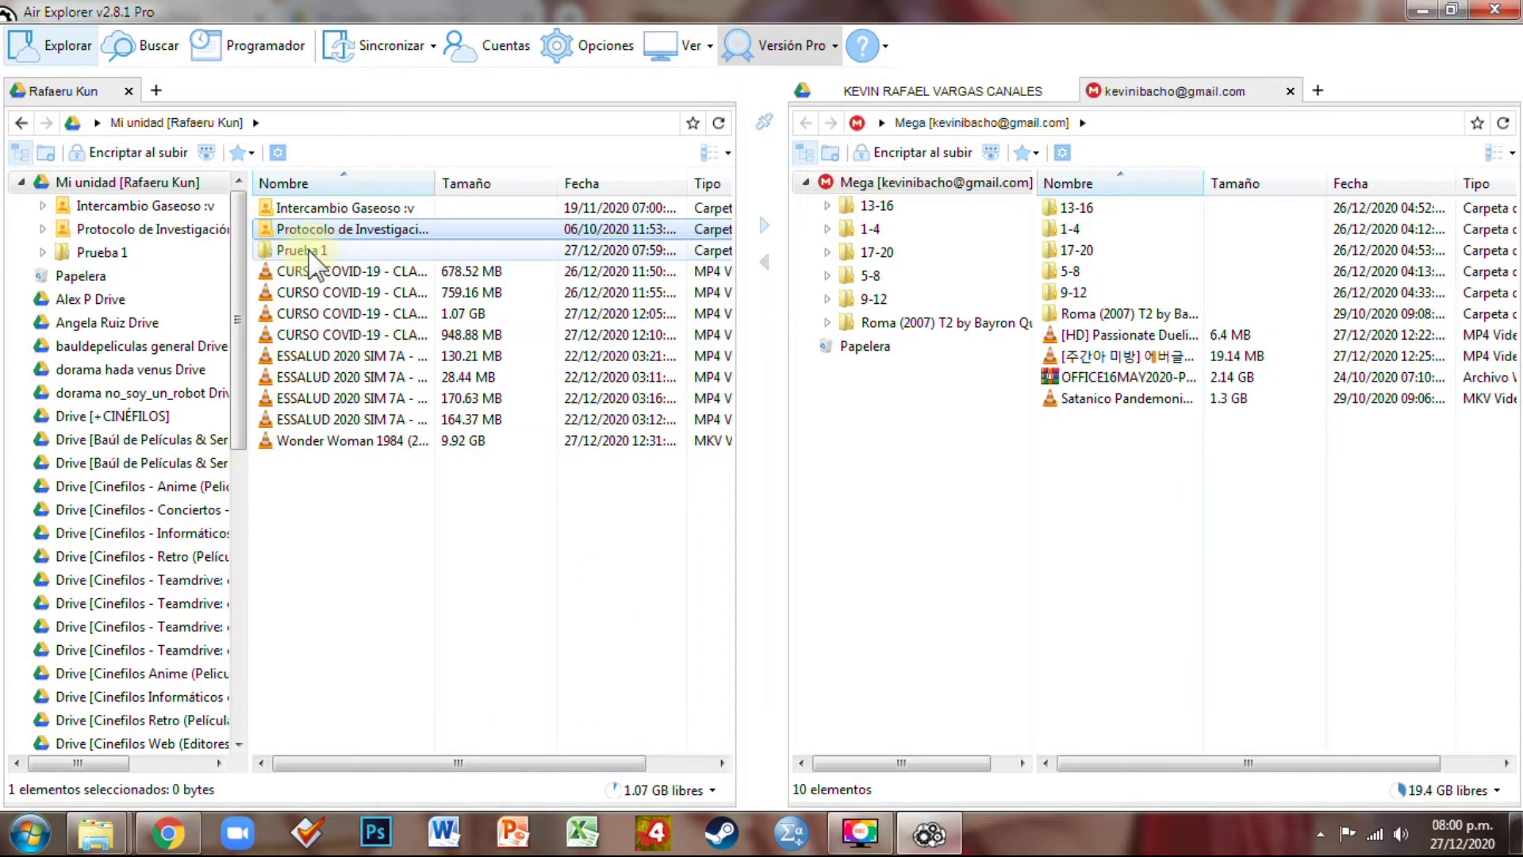
Open Prueba 1 and the copied Protocolo folder inside it, then switch to Google Drive
double_click(310, 251)
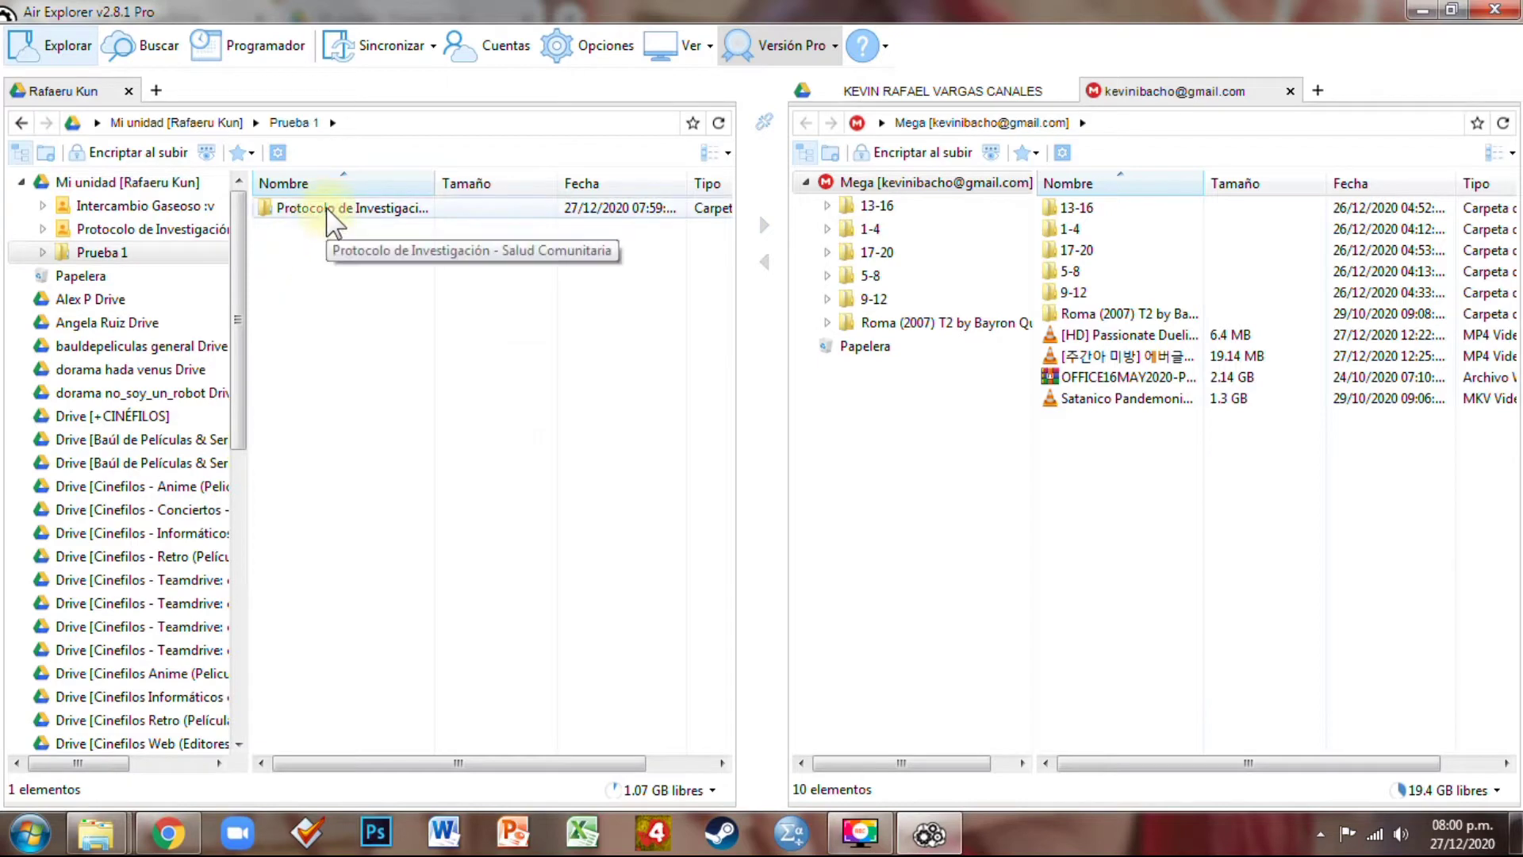
double_click(327, 208)
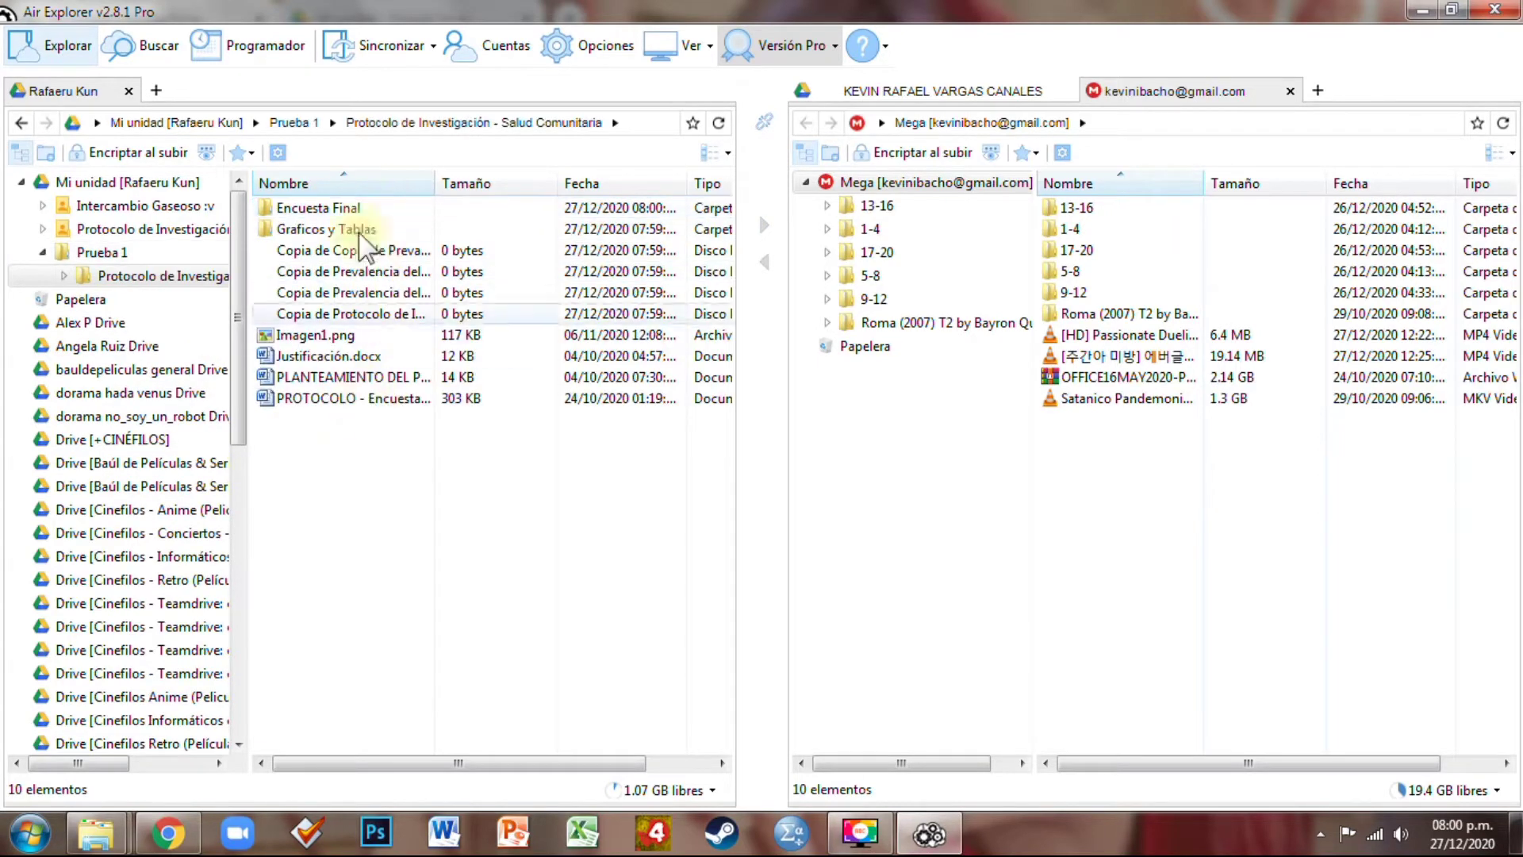
left_click(168, 833)
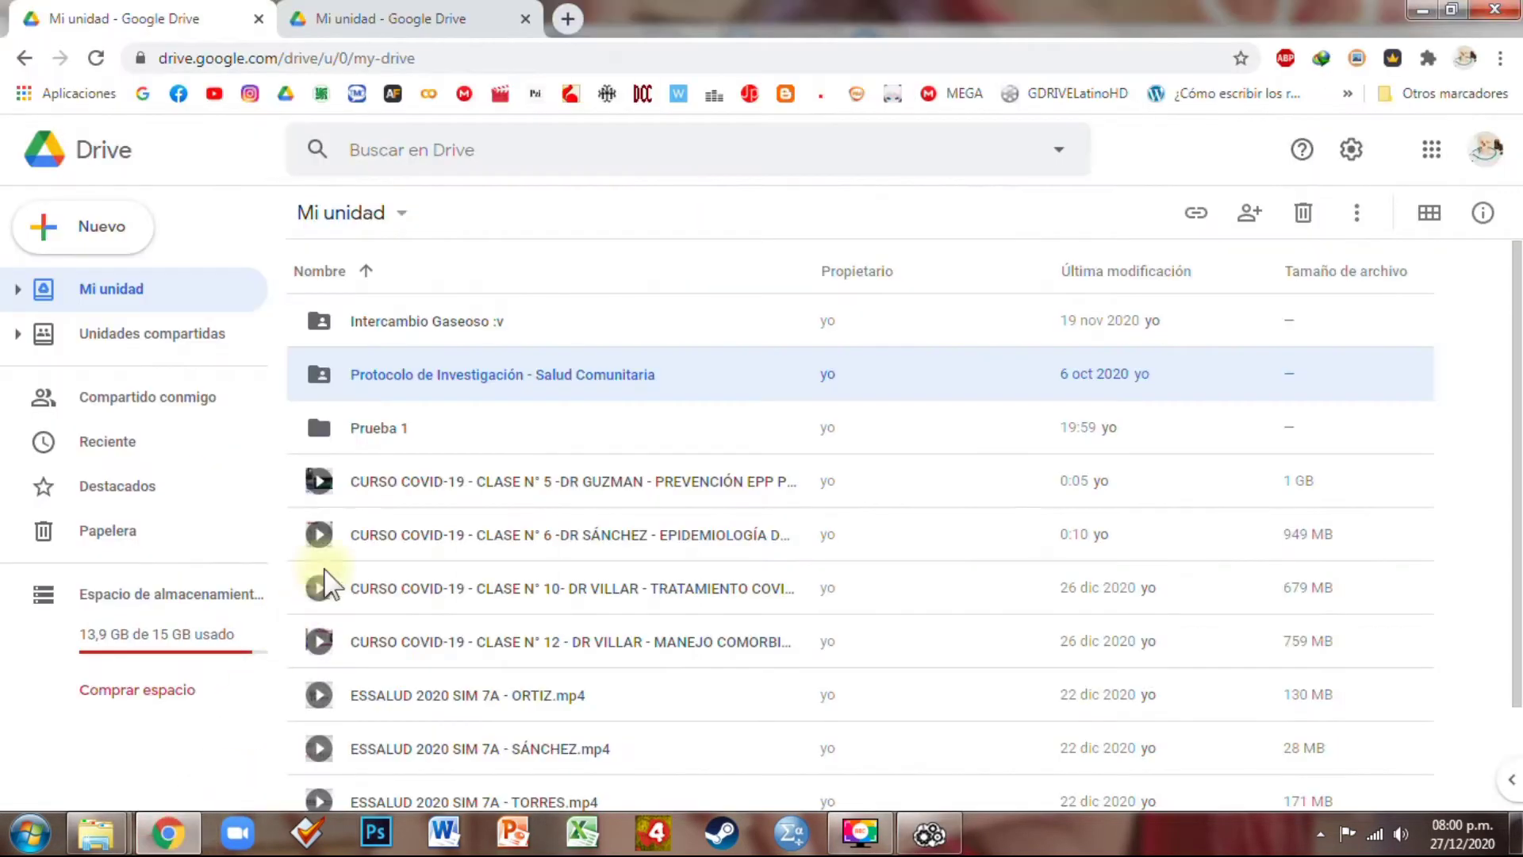
In Drive, browse Prueba 1 > Protocolo de Investigación > Graficos y Tablas, then return to Mi unidad
double_click(402, 429)
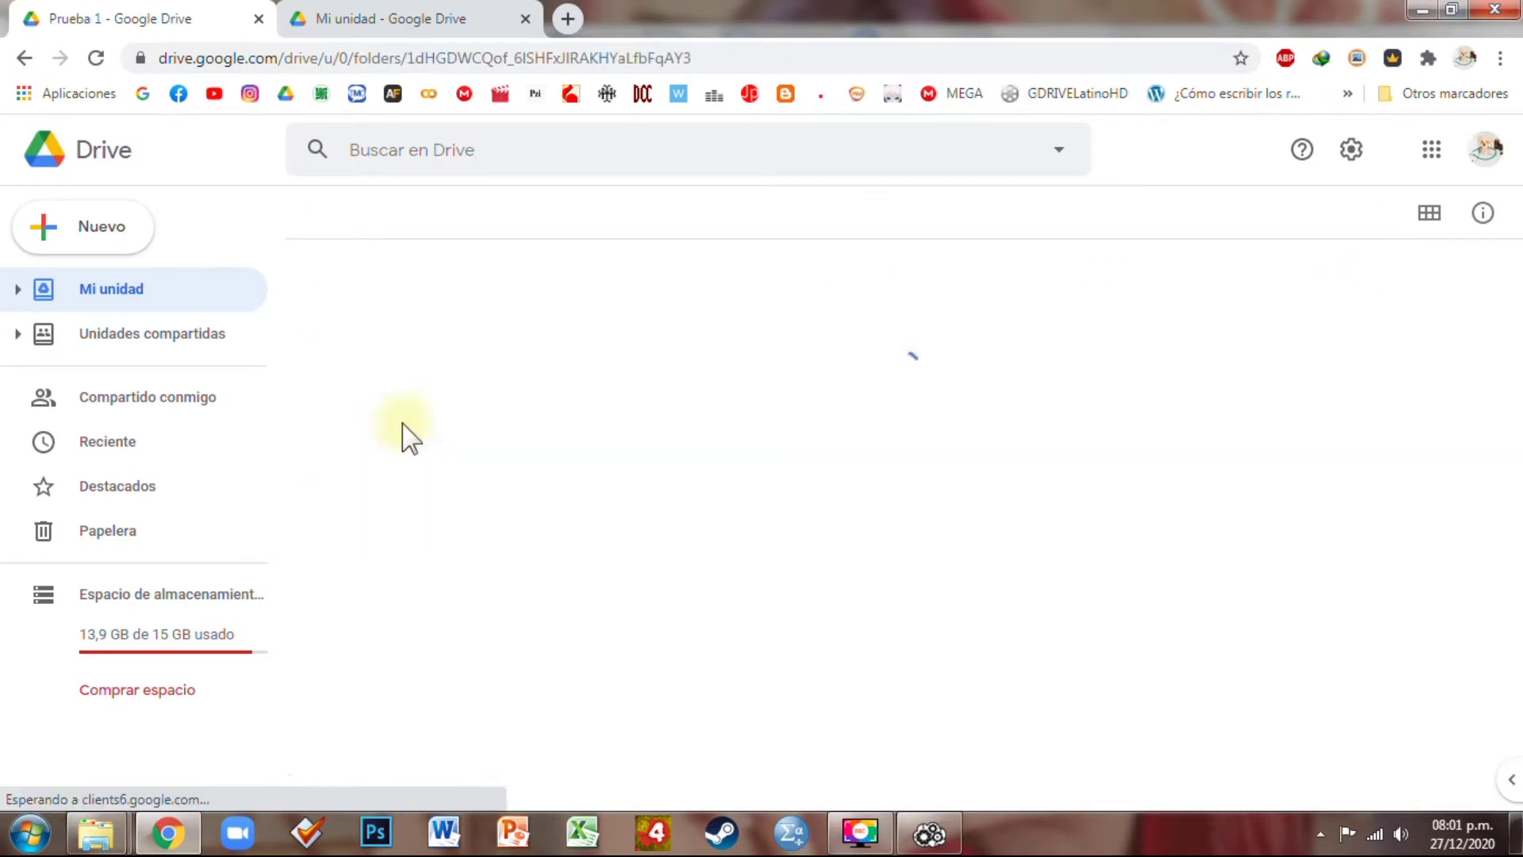
double_click(433, 325)
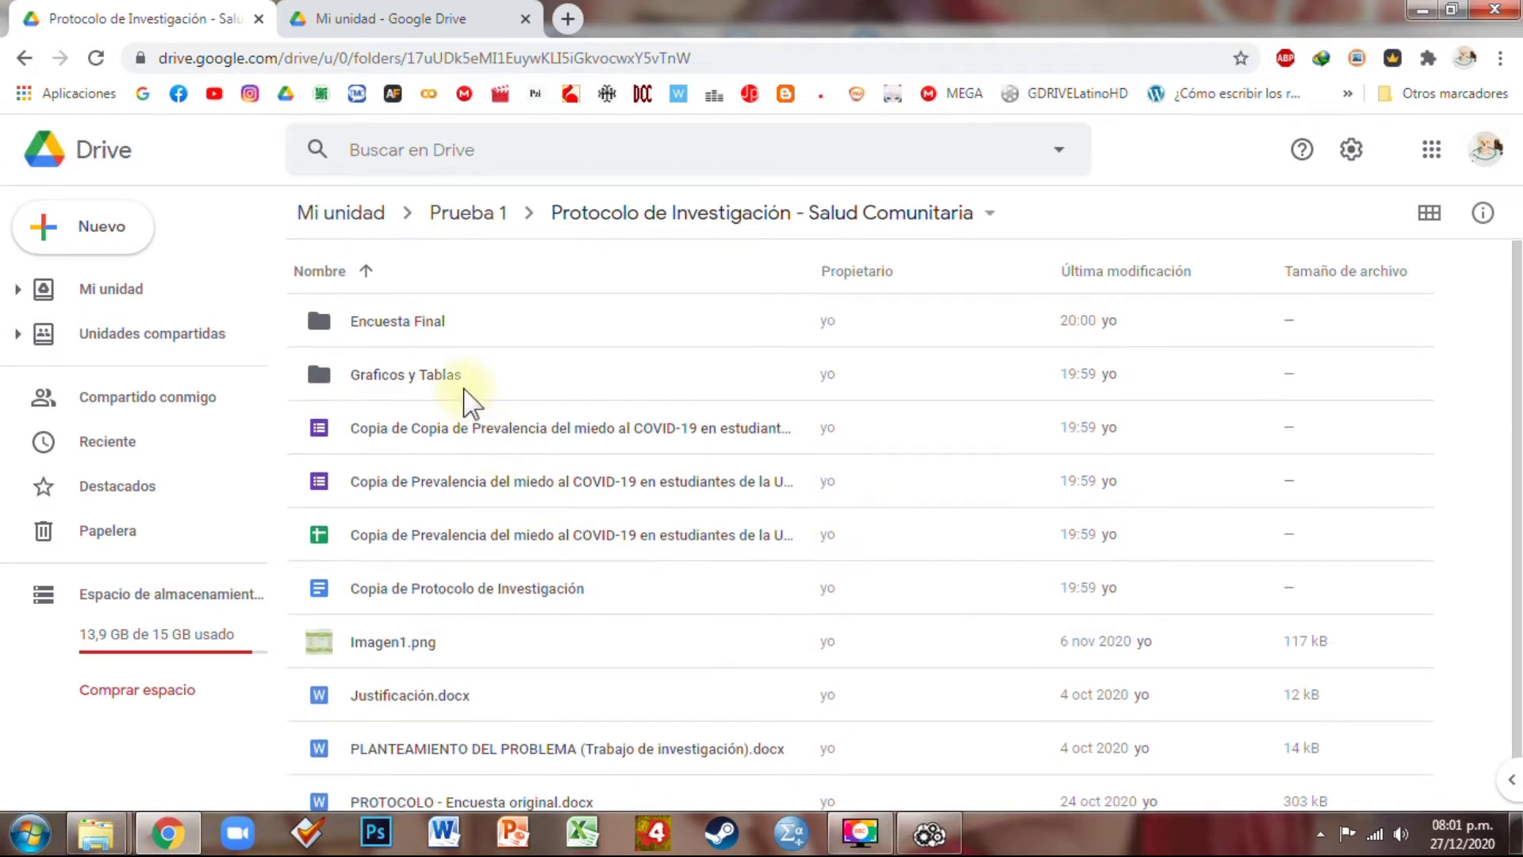
left_click(466, 391)
double_click(466, 389)
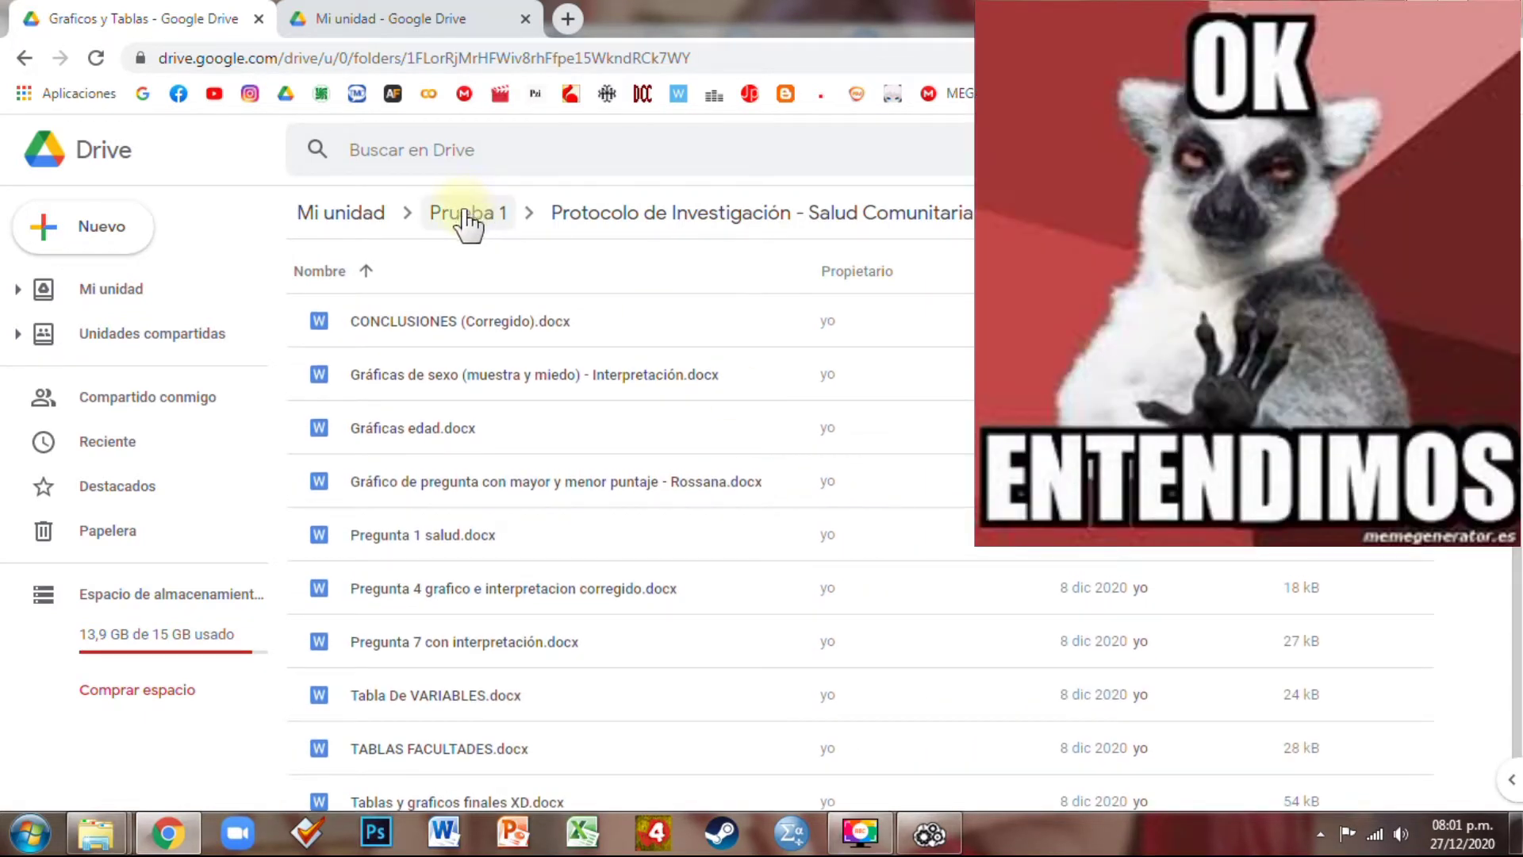
left_click(357, 213)
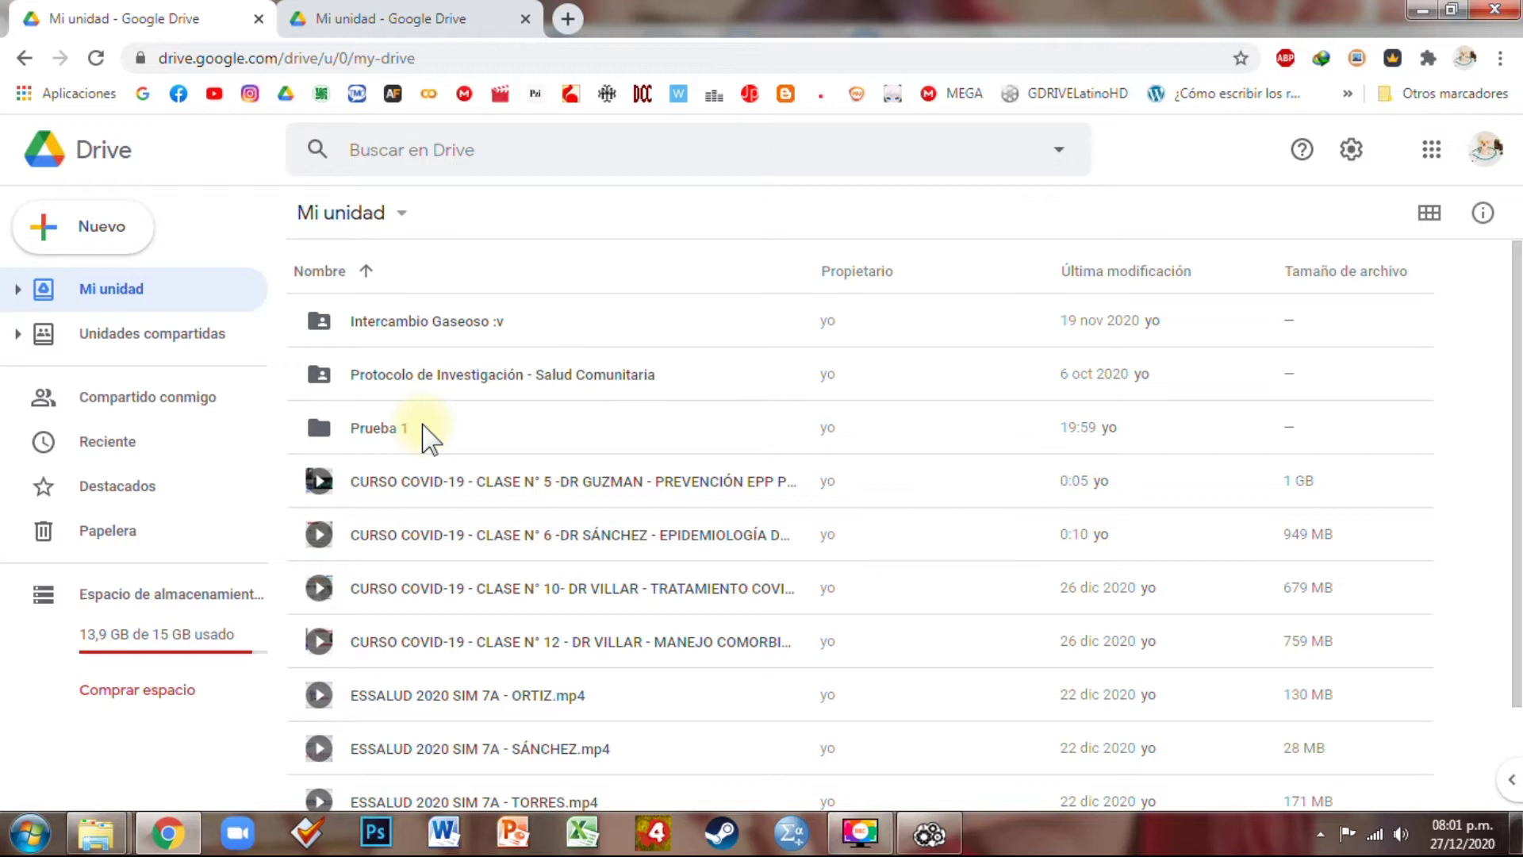
Get a shareable link for the original Protocolo de Investigación folder and close the sharing settings
left_click(449, 375)
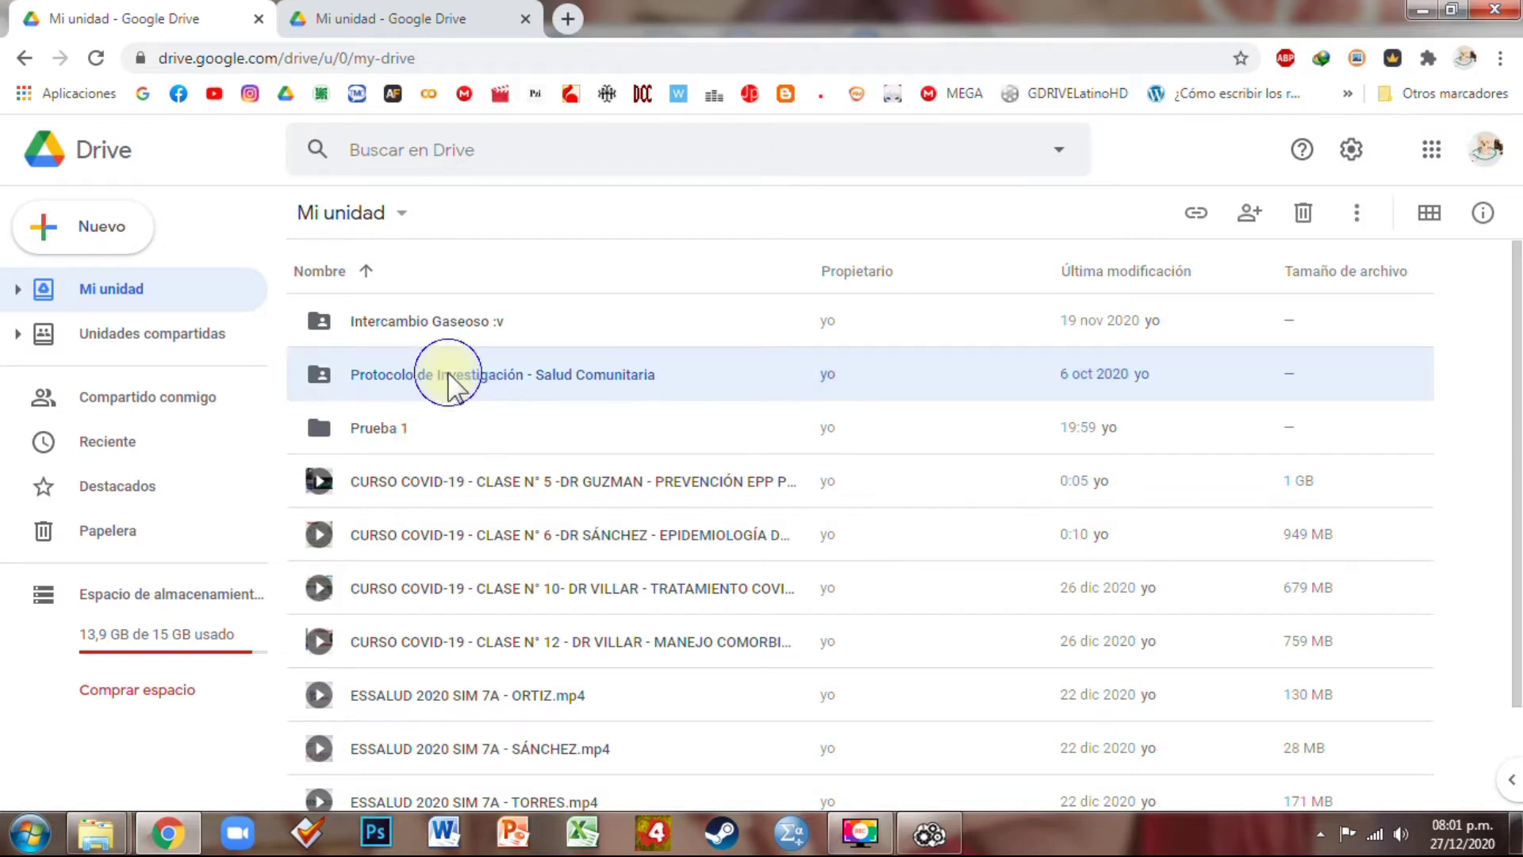
right_click(449, 375)
left_click(530, 380)
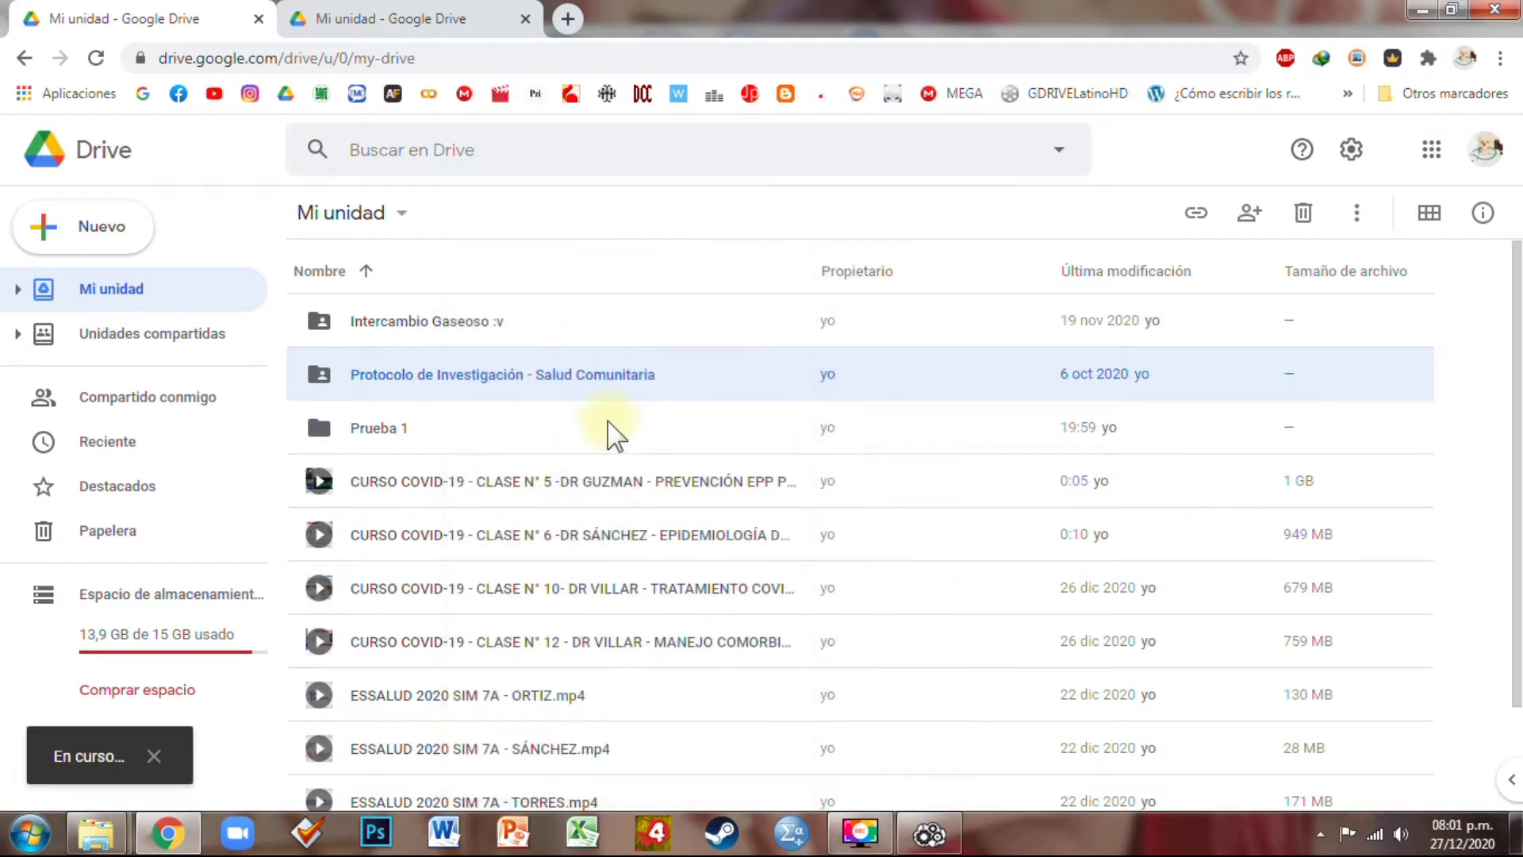
scroll(615, 435, "down", 1)
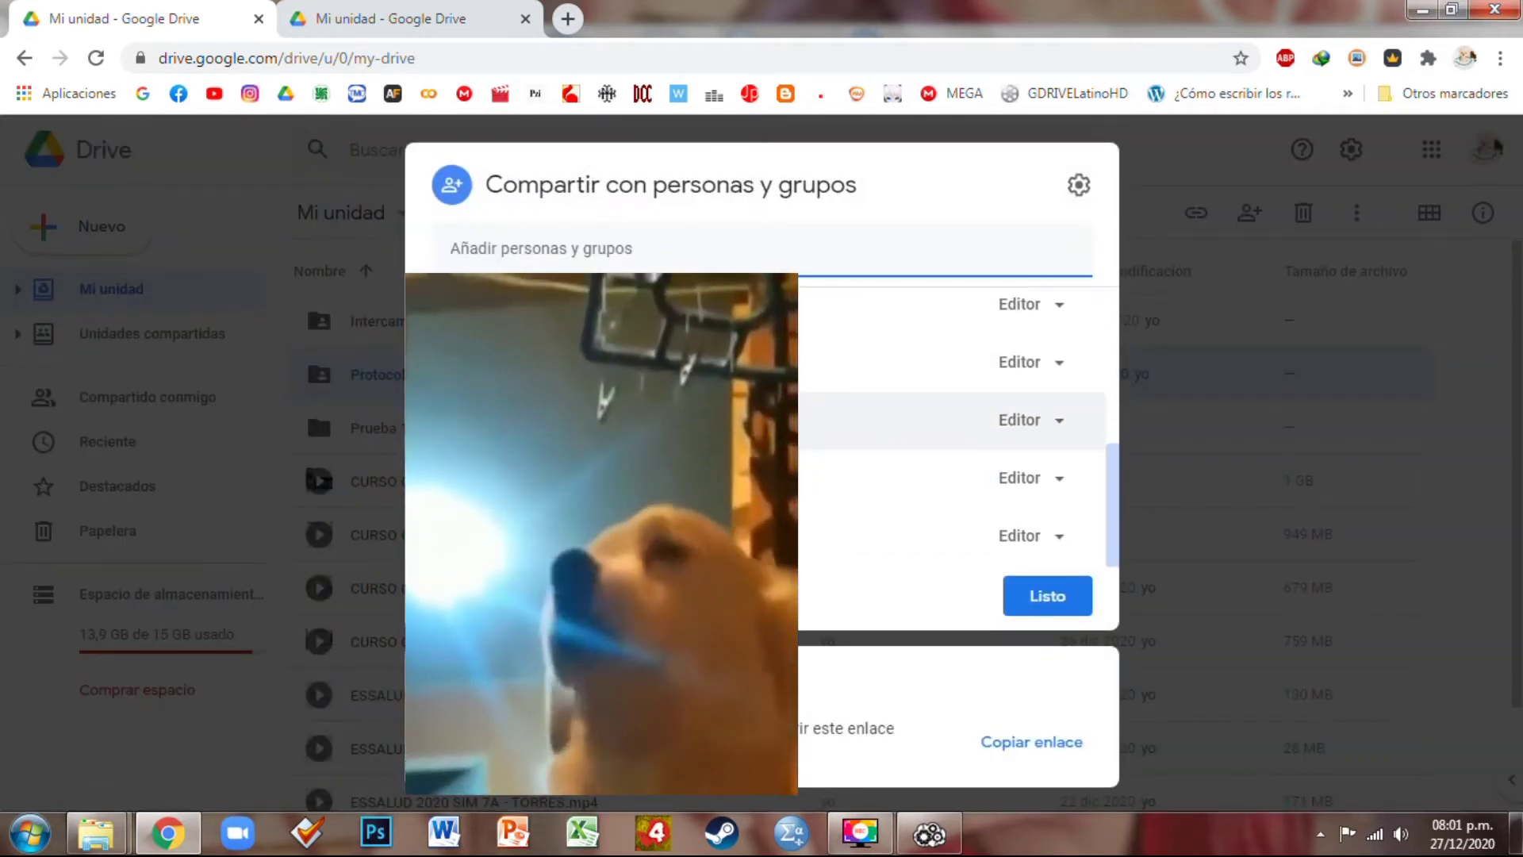
scroll(801, 428, "up", 1)
scroll(801, 445, "down", 1)
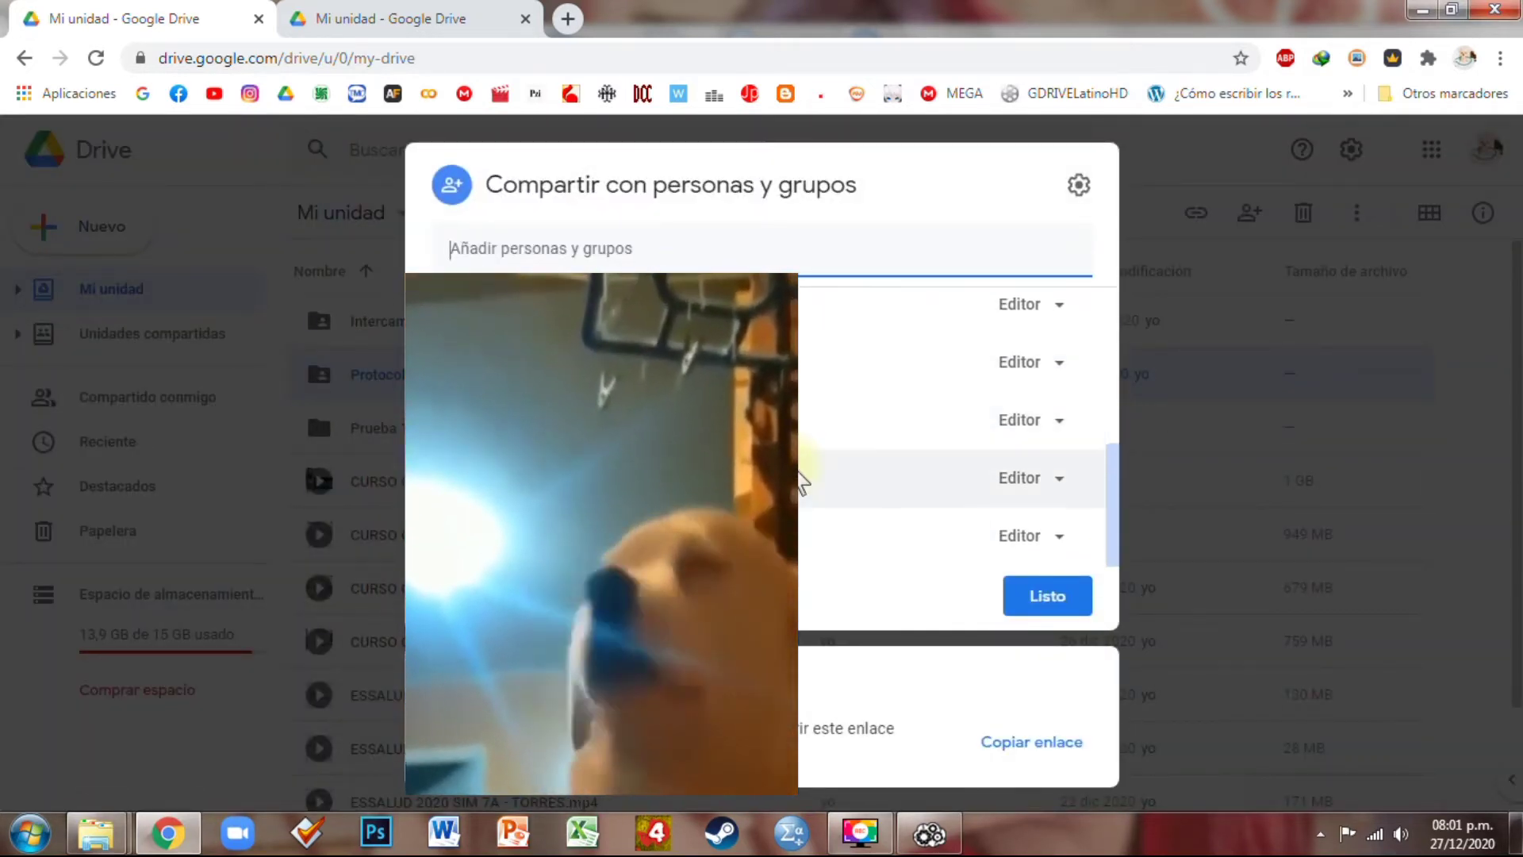
left_click(1047, 596)
Open sharing (Compartir) for the copied Protocolo subfolder inside Prueba 1
left_click(411, 449)
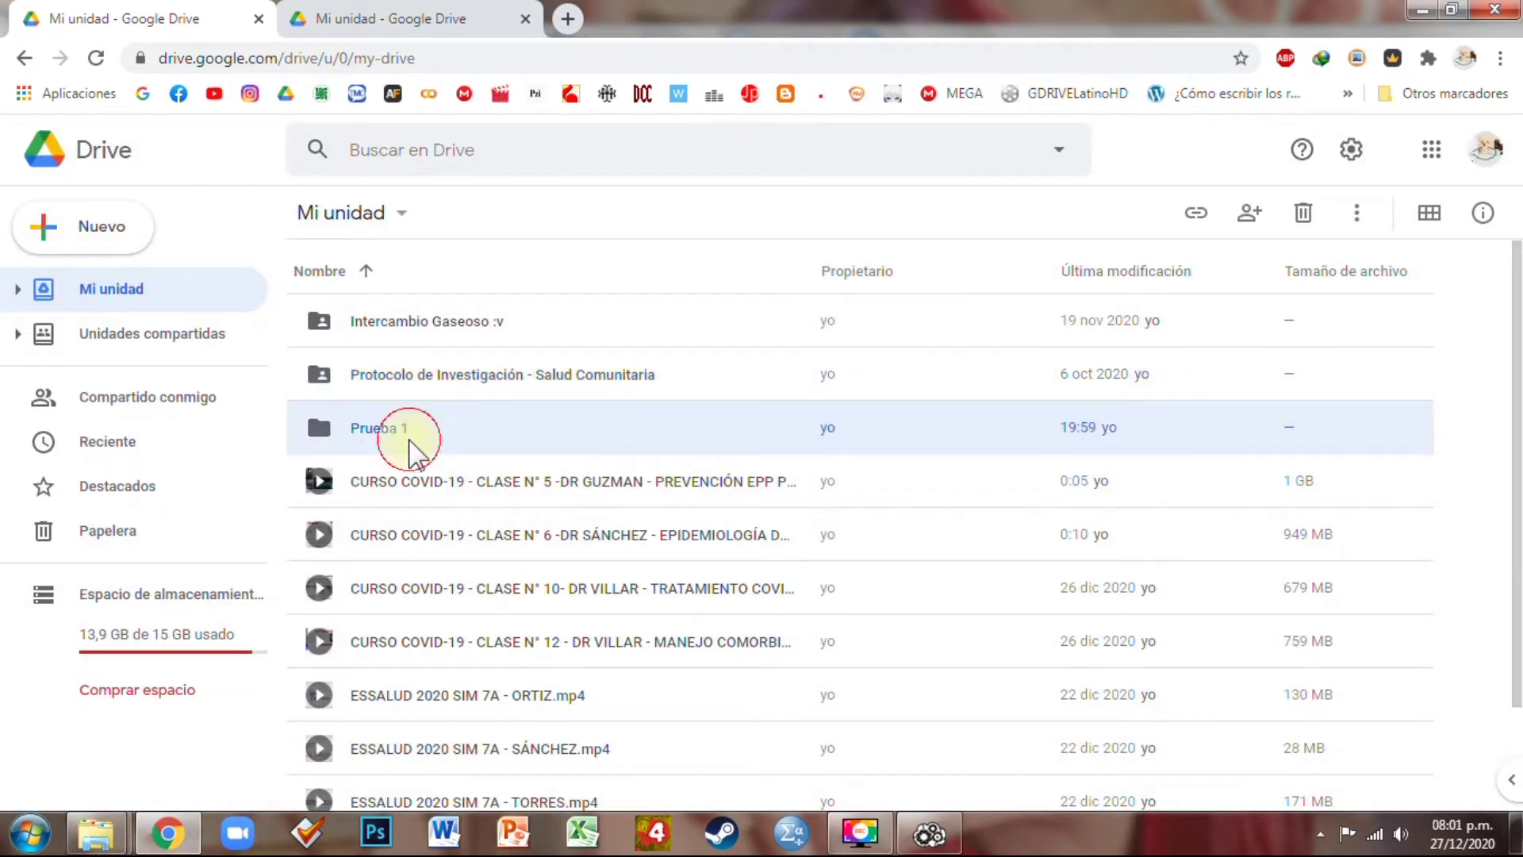
double_click(361, 429)
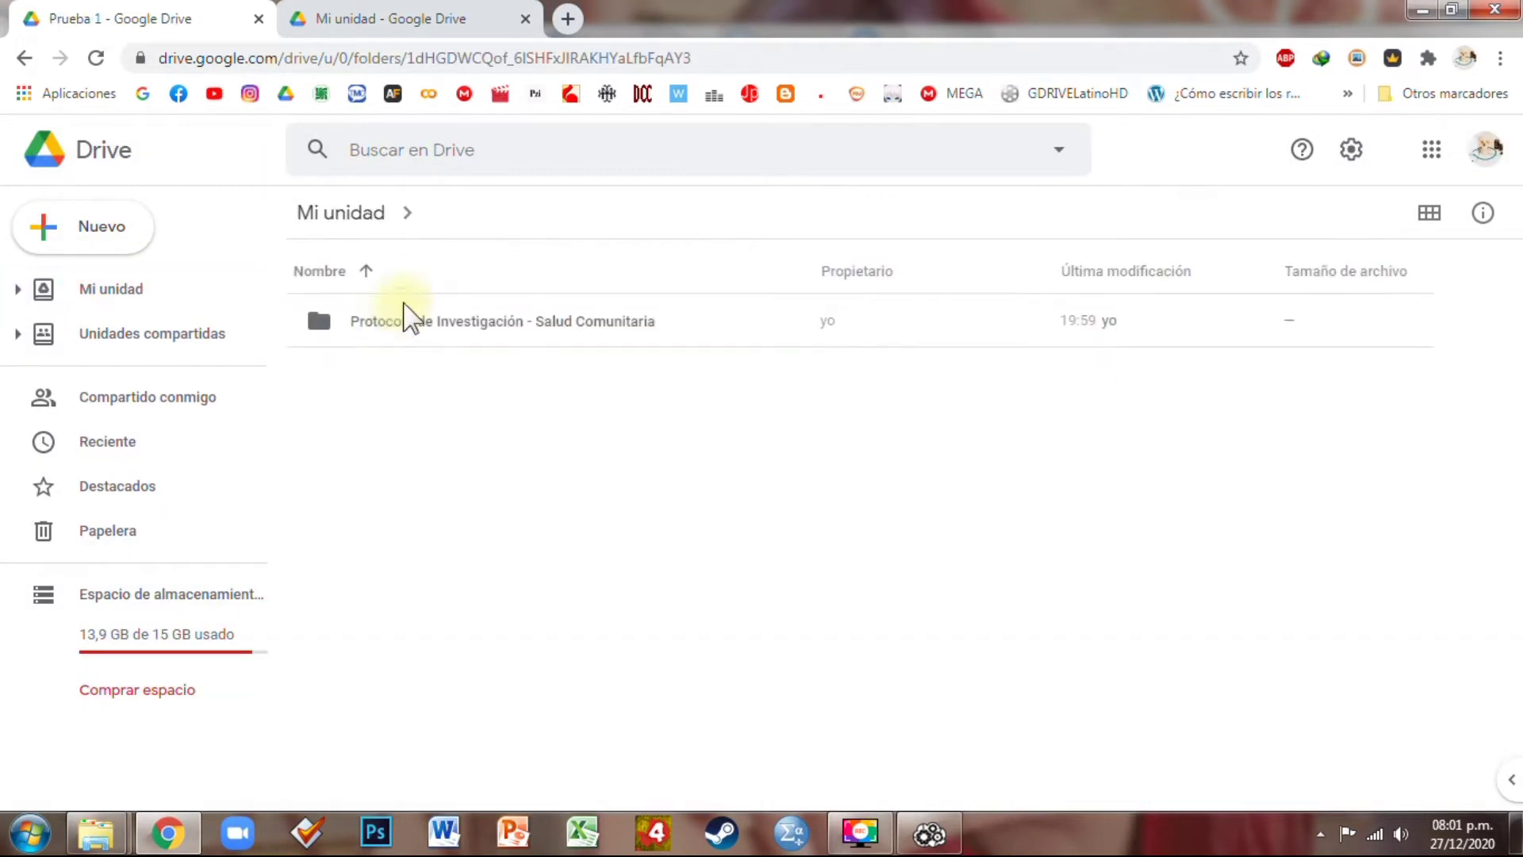
left_click(408, 318)
right_click(425, 330)
left_click(506, 341)
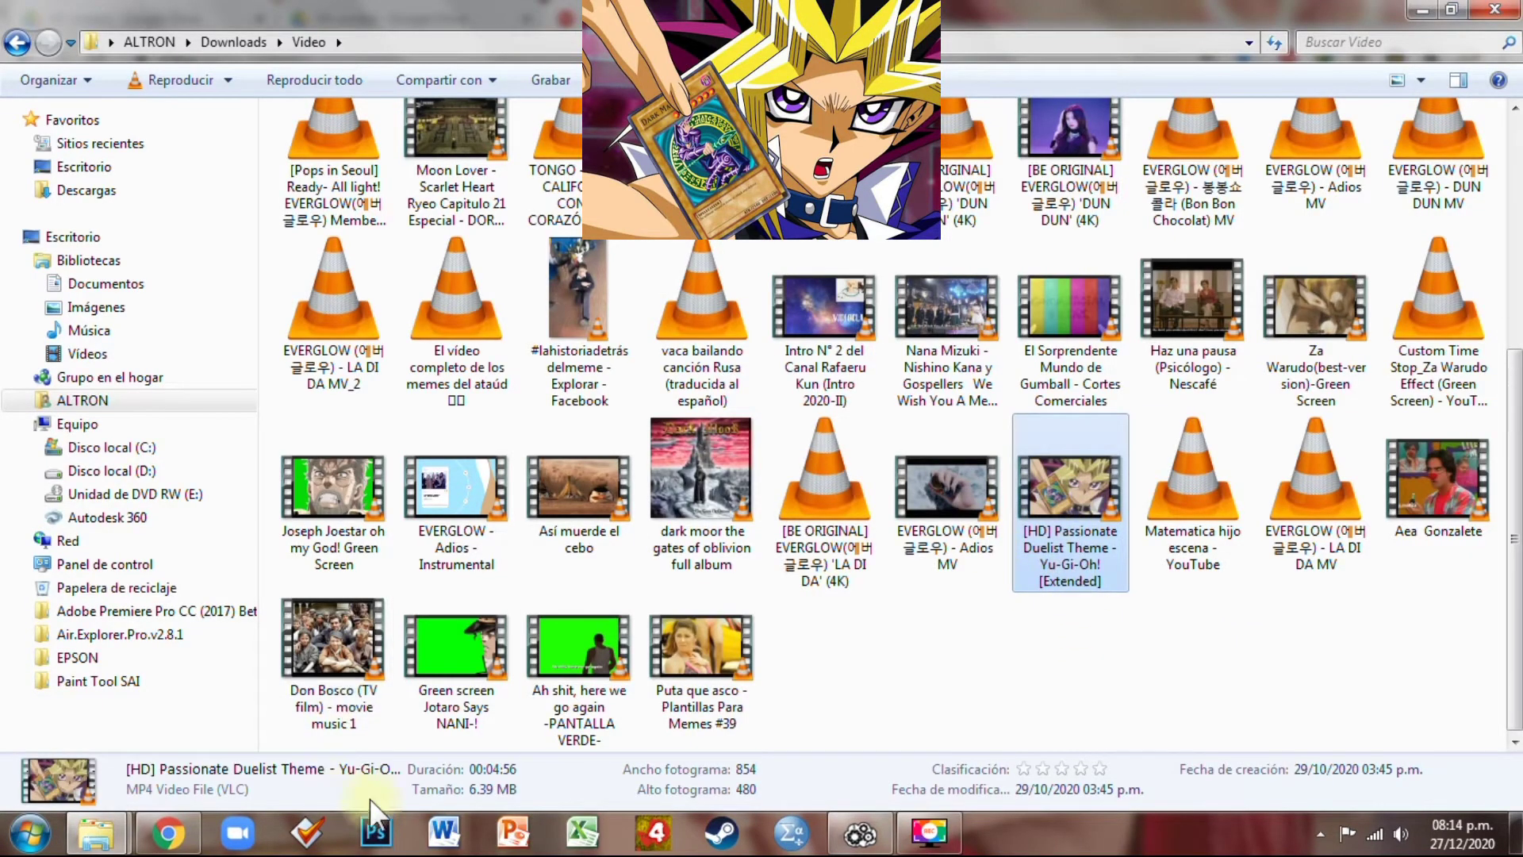
Bring MEGA in Chrome to the front to see the Passionate Duelist video in Mi nube
left_click(168, 833)
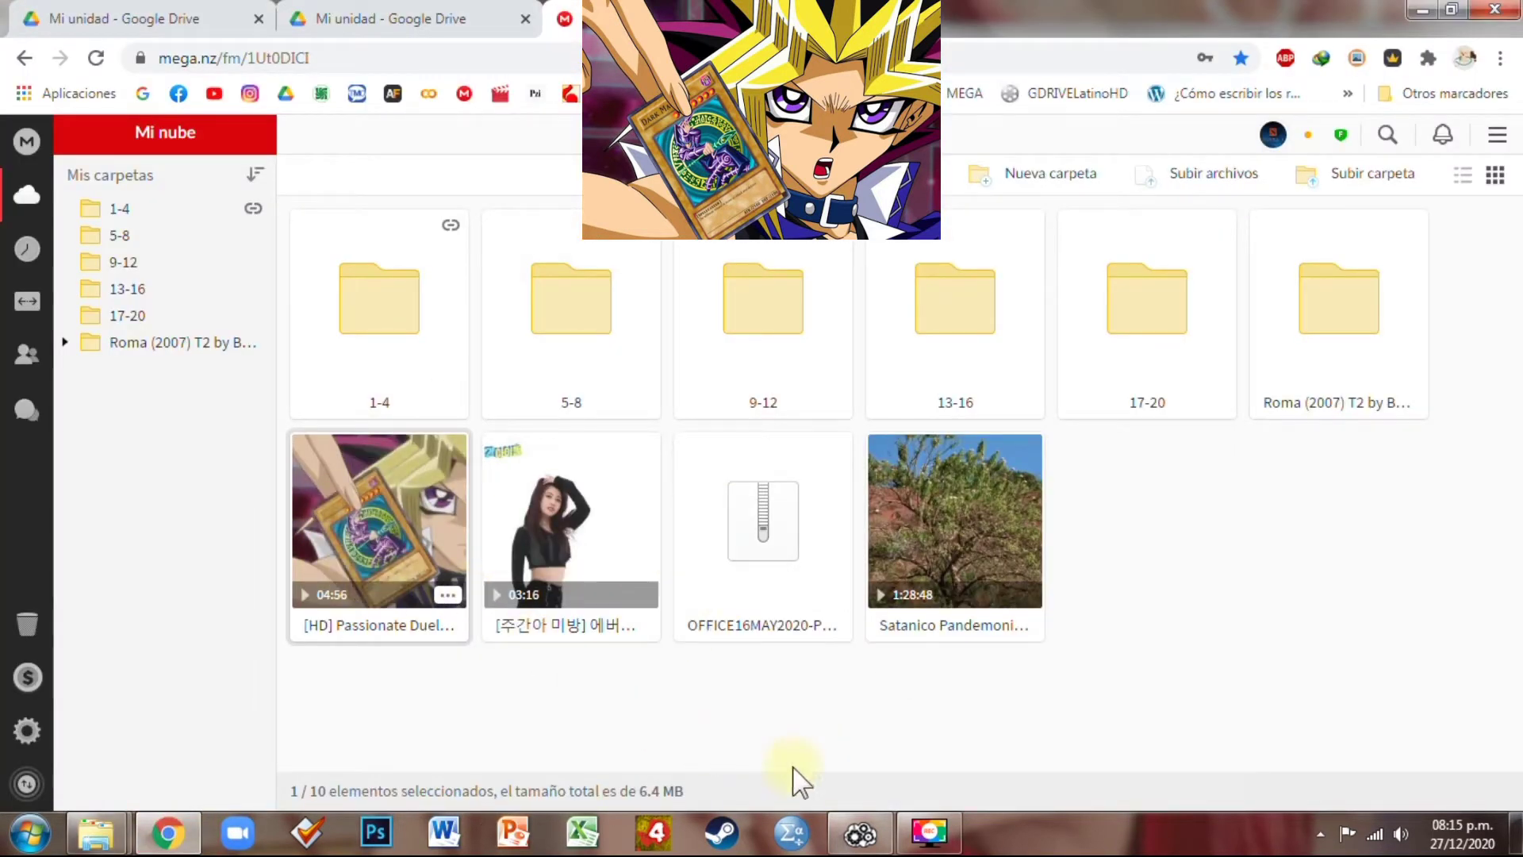
Check the Passionate Duelist video's actions menu in MEGA's Mi nube, then return to Air Explorer Pro
left_click(447, 595)
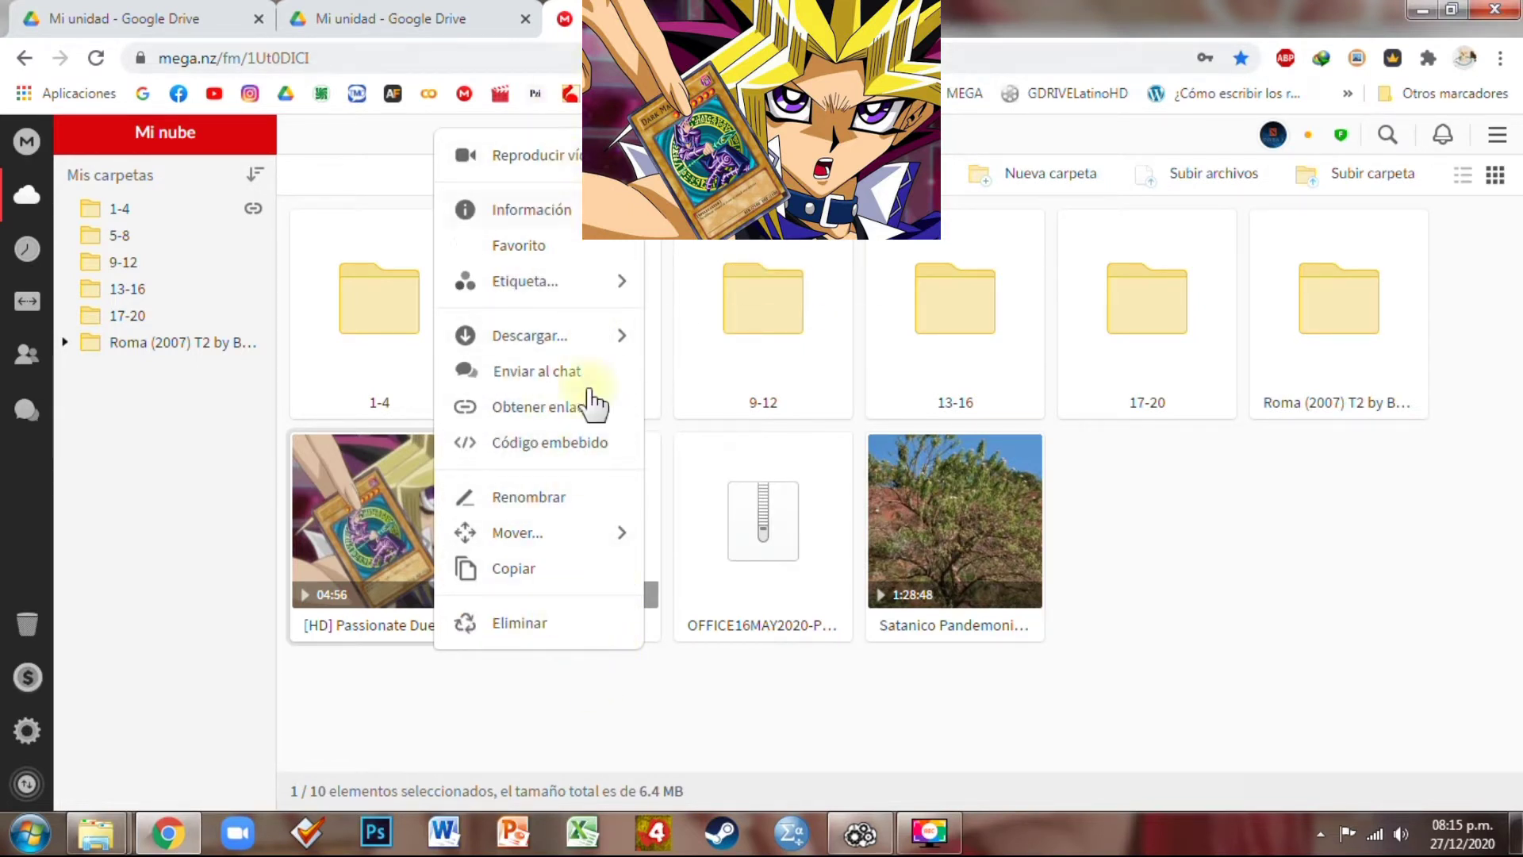
left_click(709, 706)
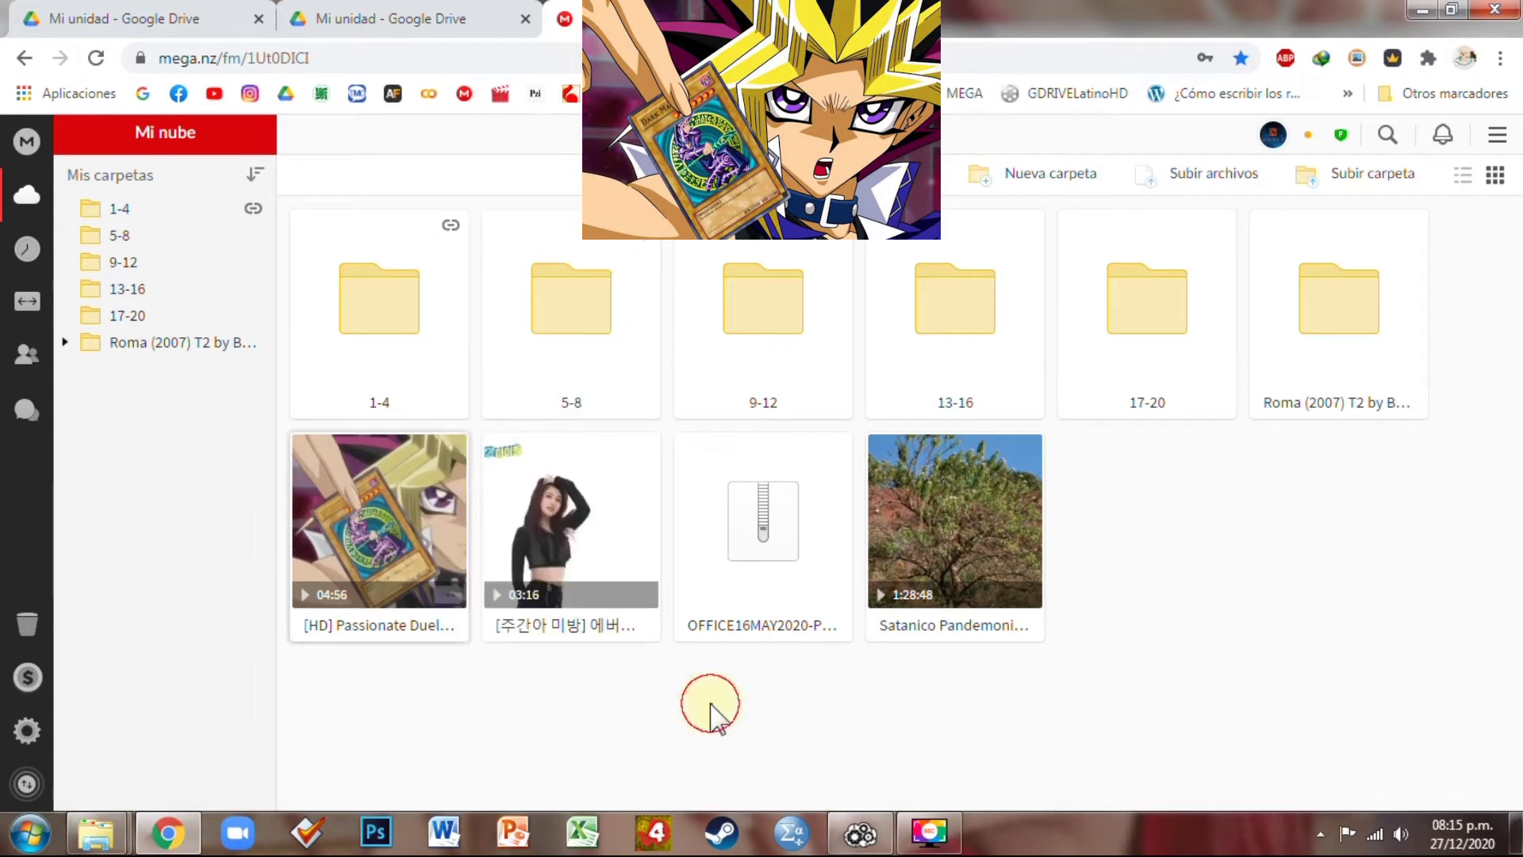
left_click(865, 837)
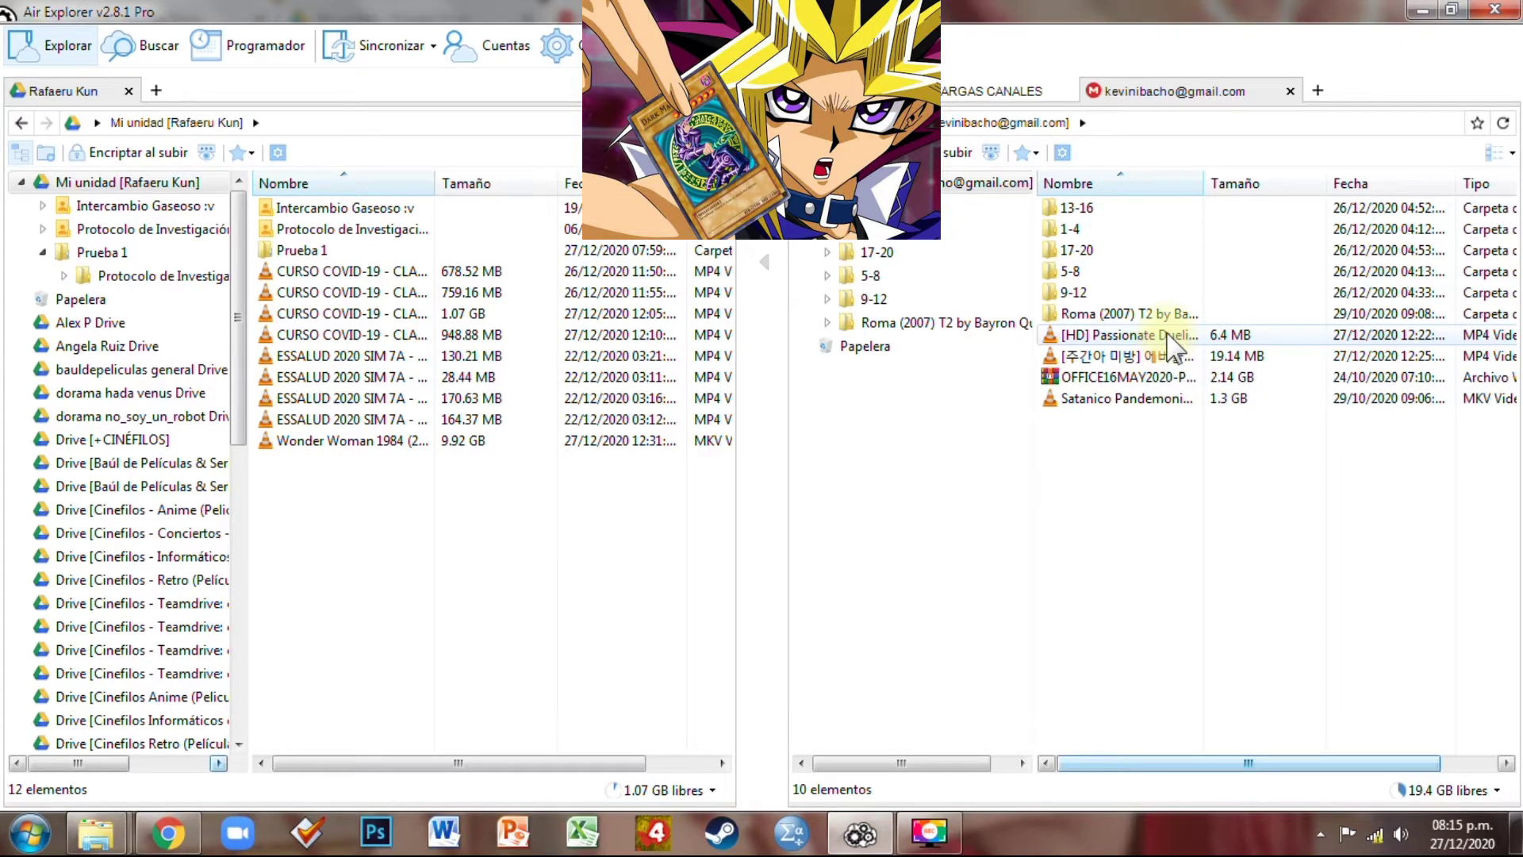
Copy the [HD] Passionate Duelist Theme video from the Mega pane and paste it into Mi unidad
left_click(1168, 339)
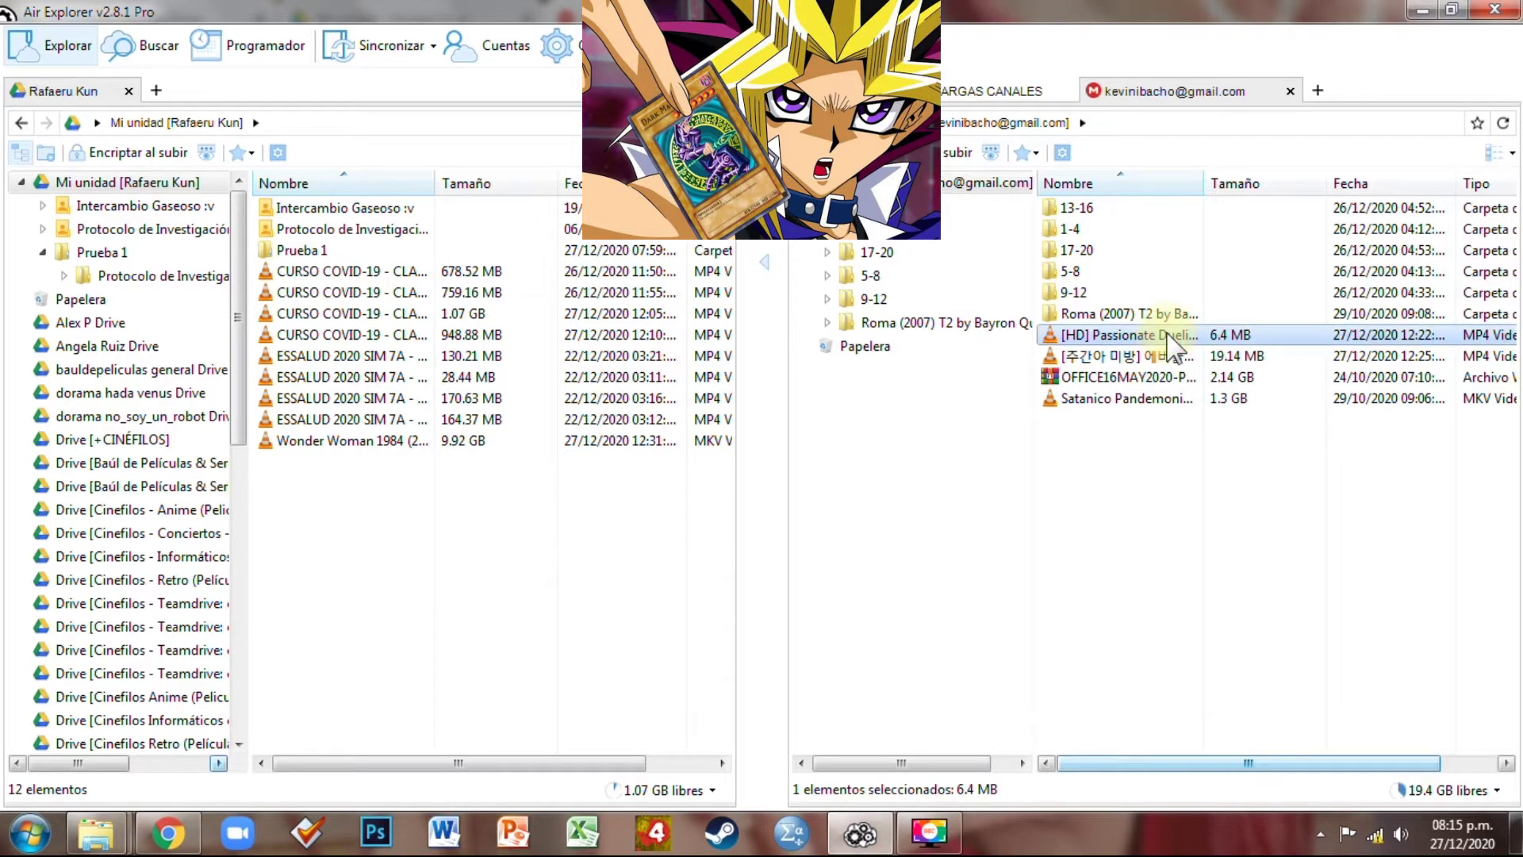
right_click(1161, 342)
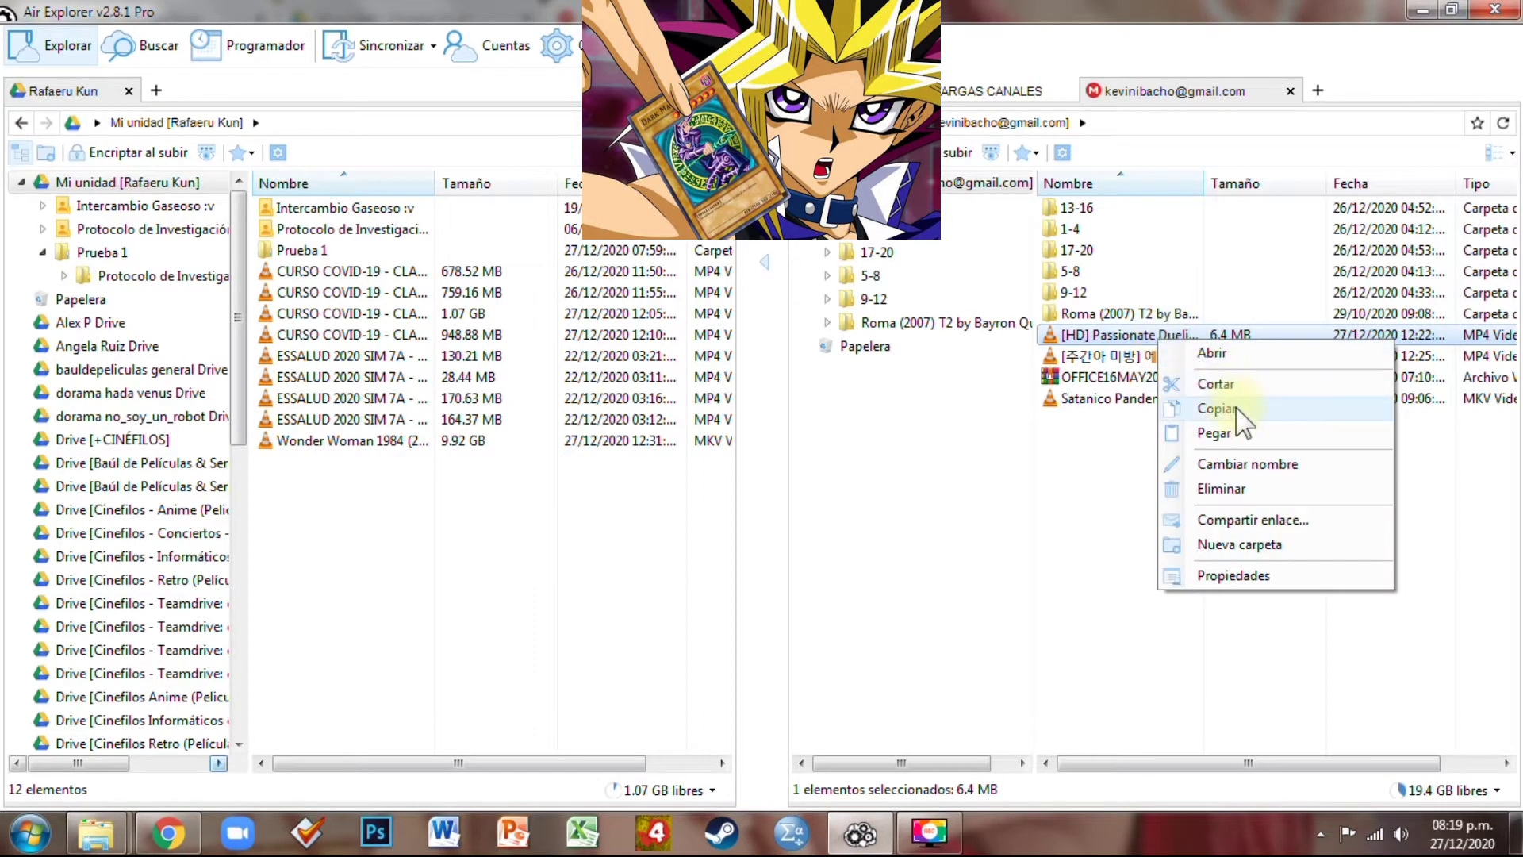
left_click(1241, 416)
right_click(476, 539)
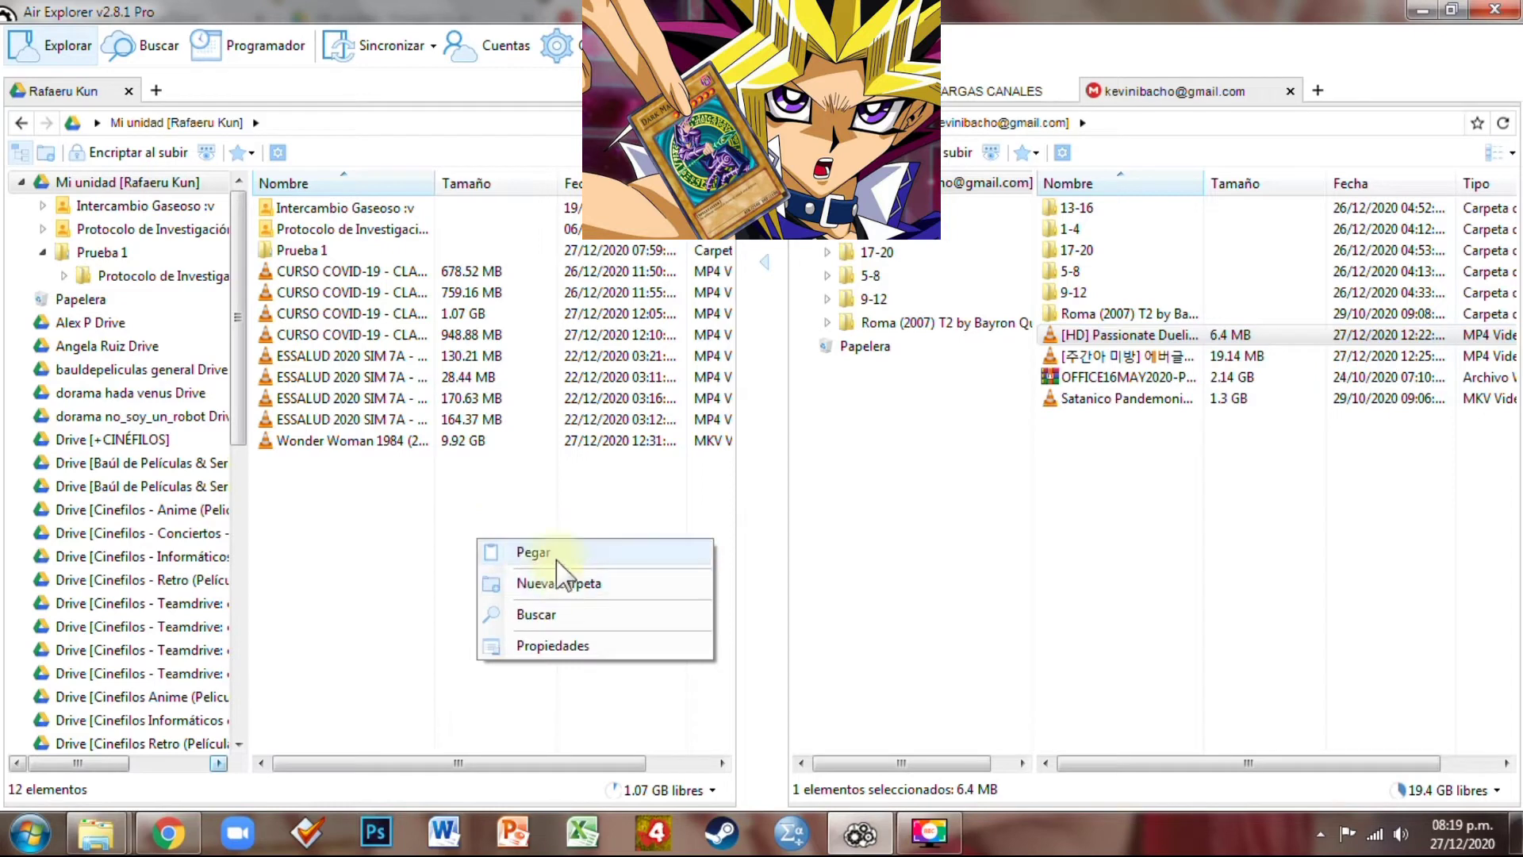
left_click(529, 551)
left_click(537, 554)
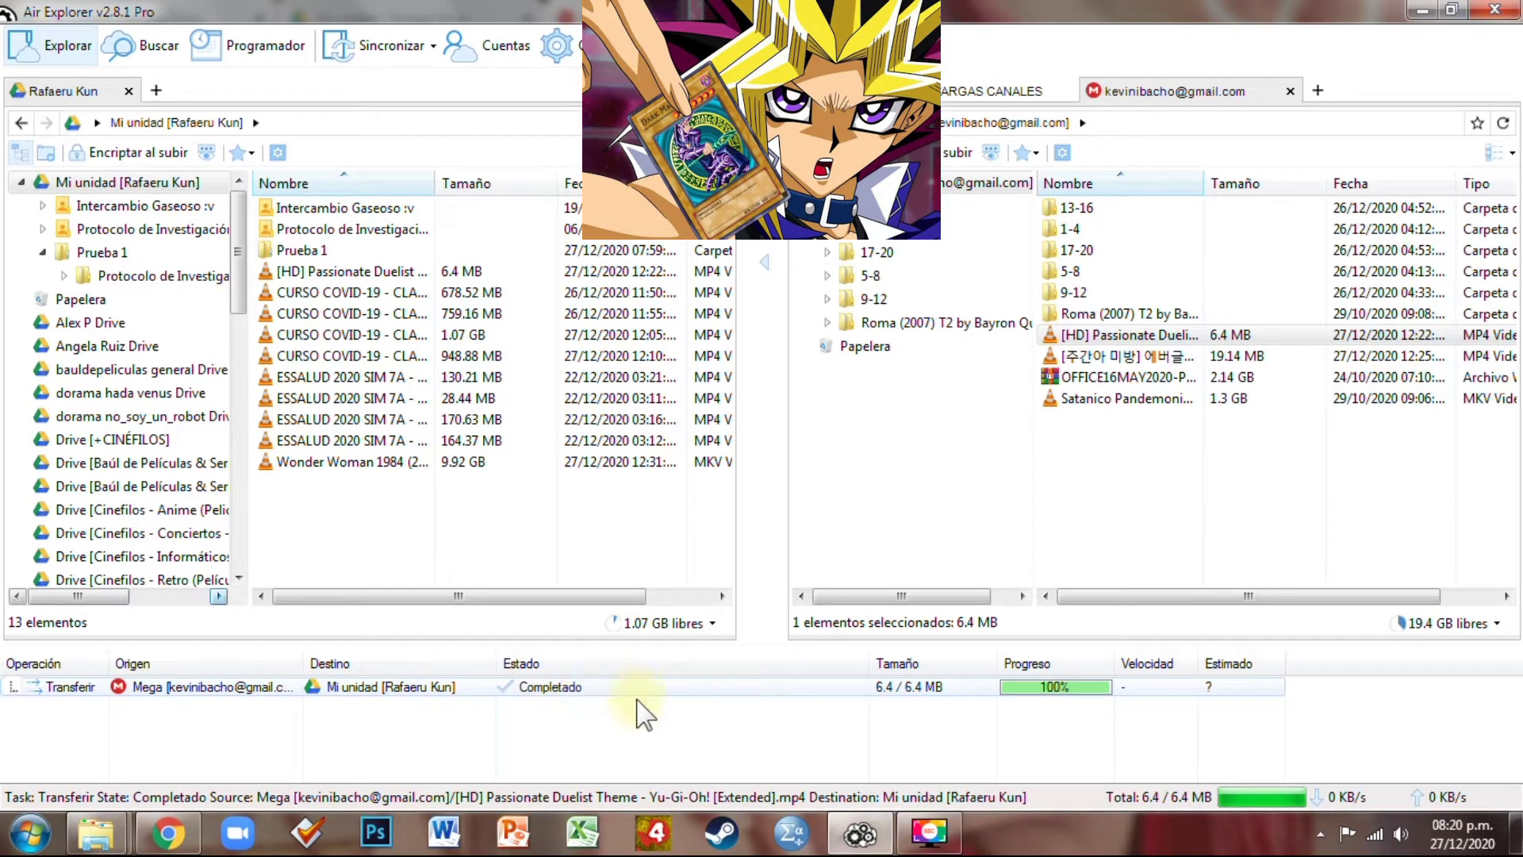
In Chrome's first Google Drive tab, verify the 6 MB [HD] Passionate Duelist Theme .mp4 in Mi unidad
mouse_move(193, 827)
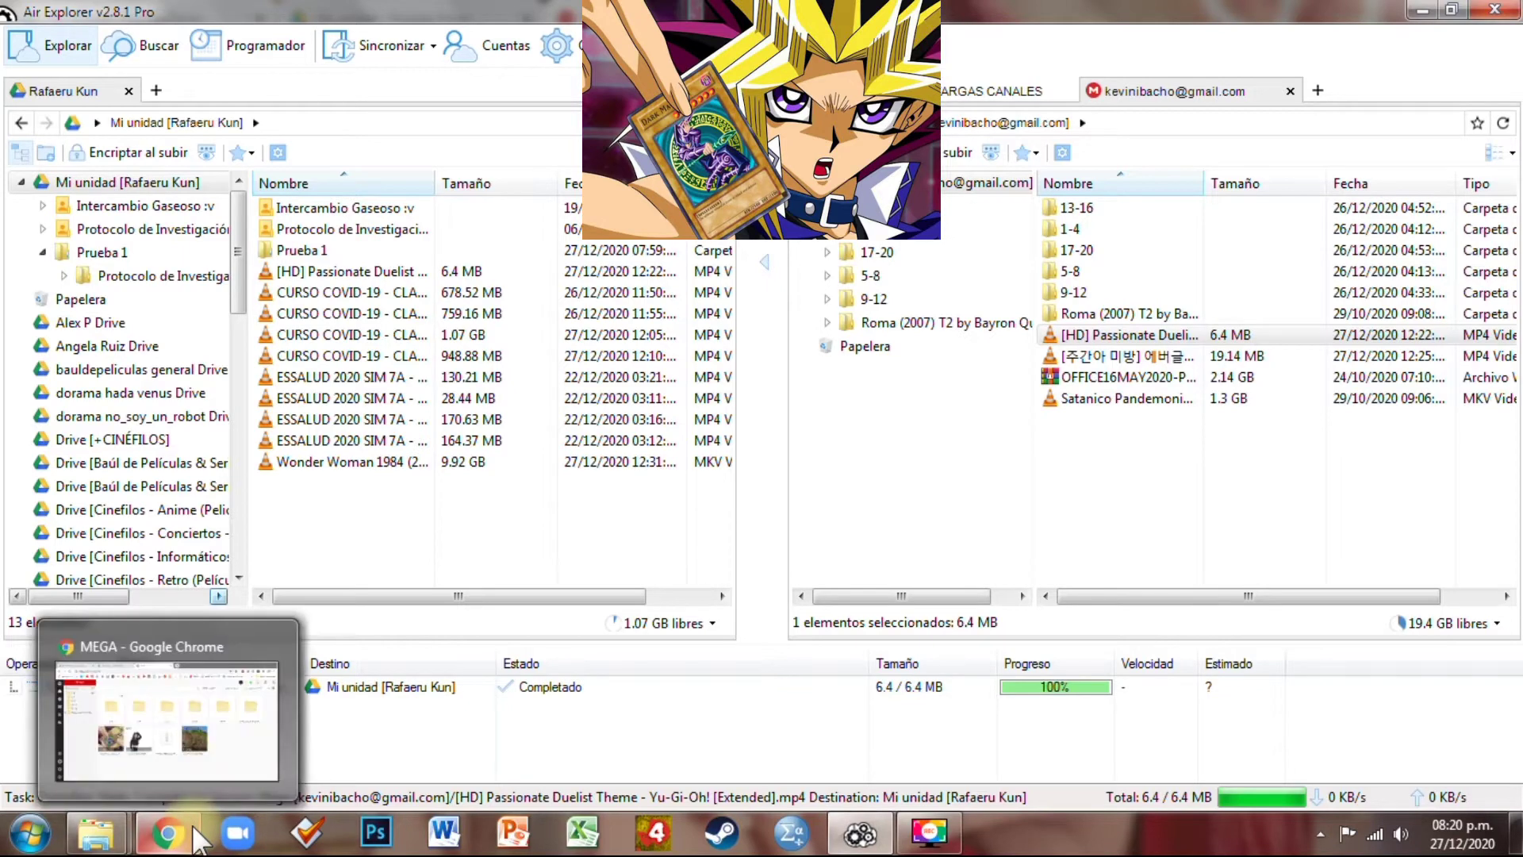
left_click(167, 718)
left_click(380, 16)
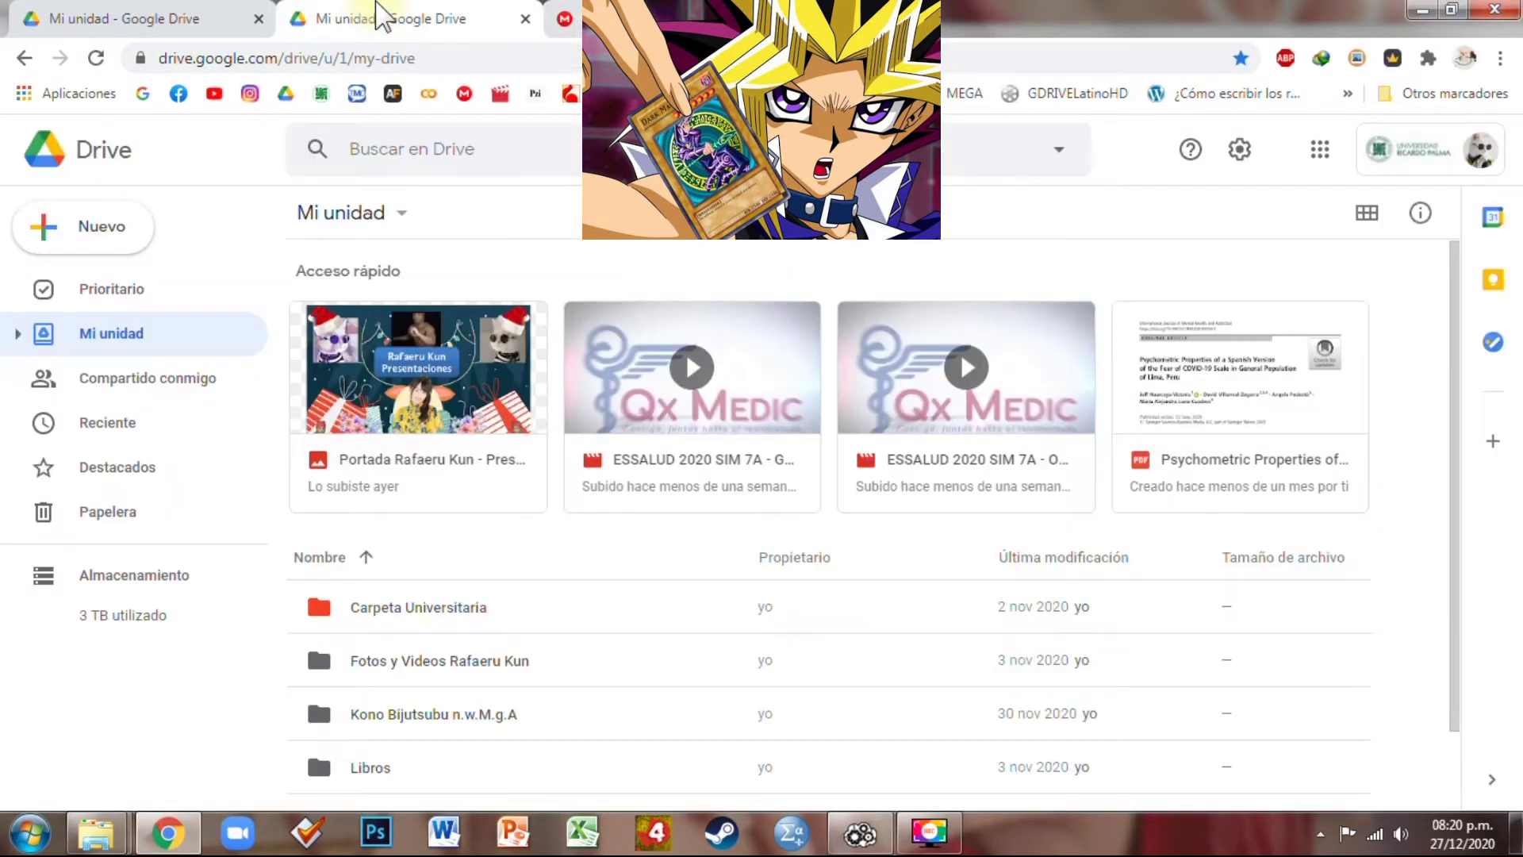
left_click(236, 14)
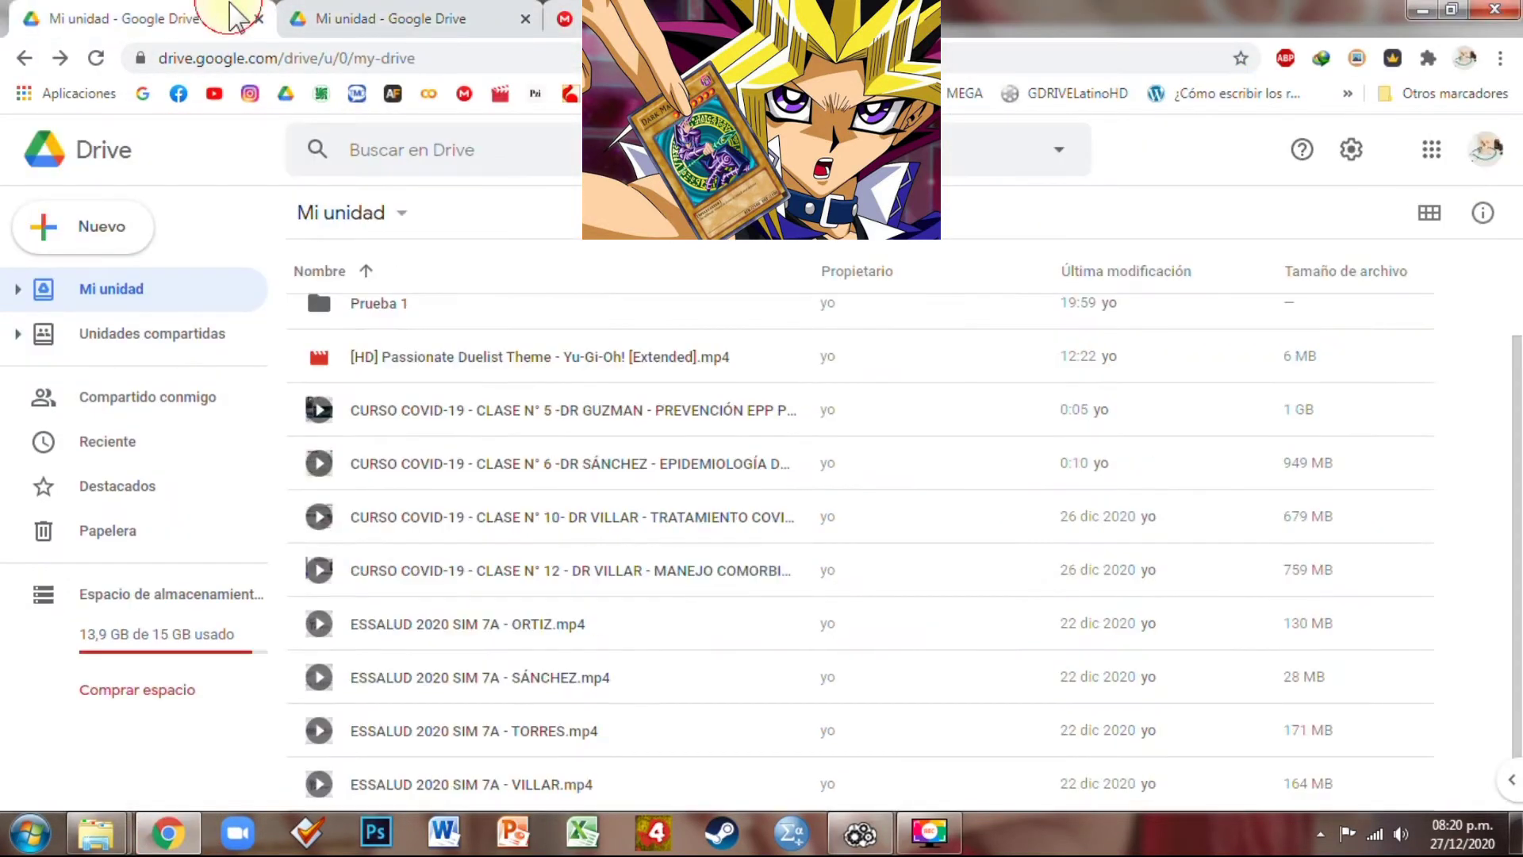
left_click(542, 367)
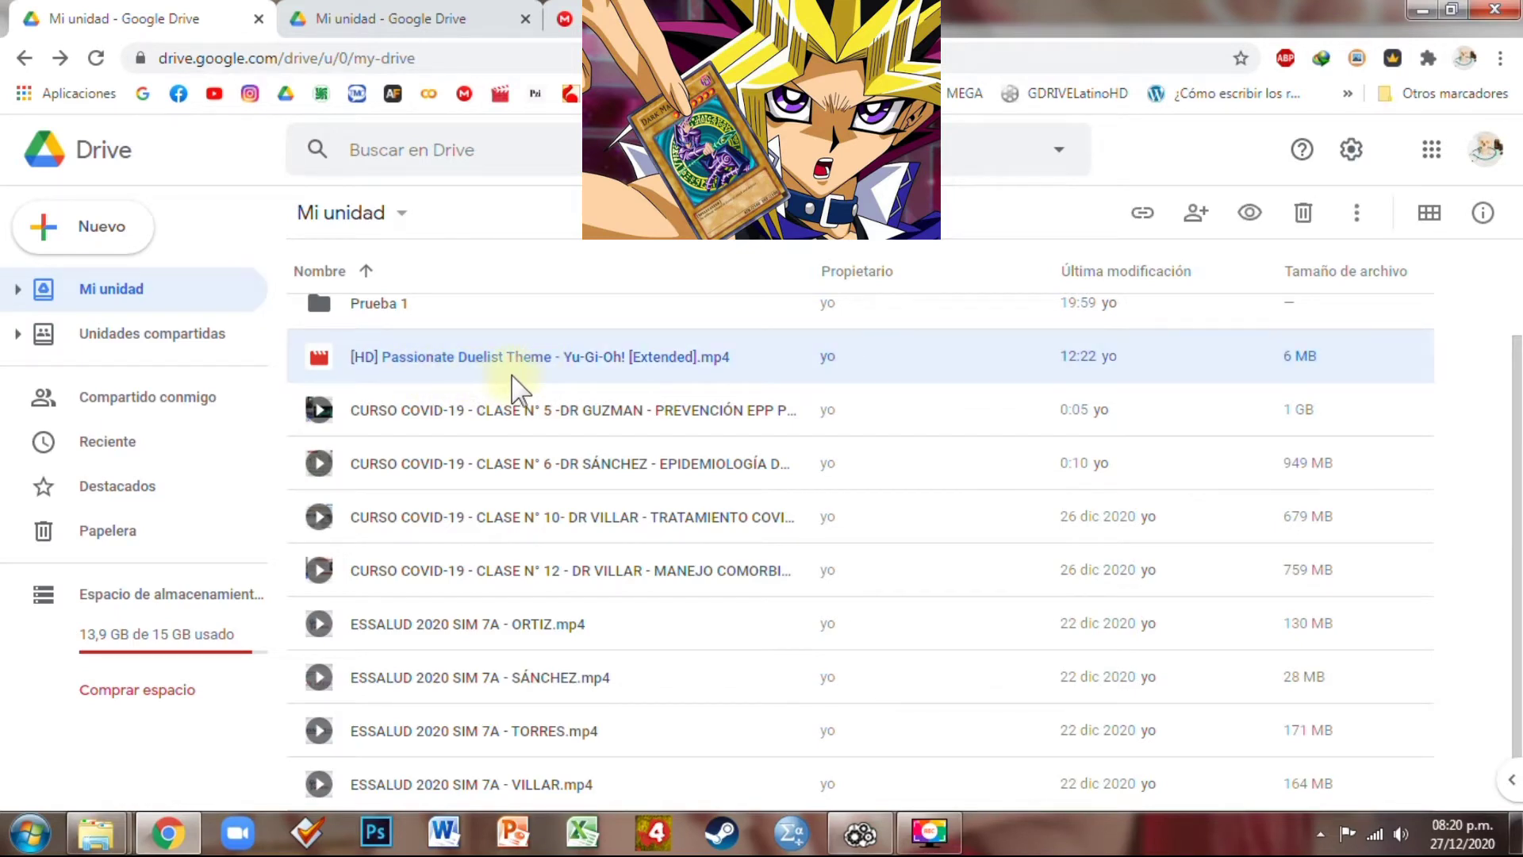
left_click(619, 18)
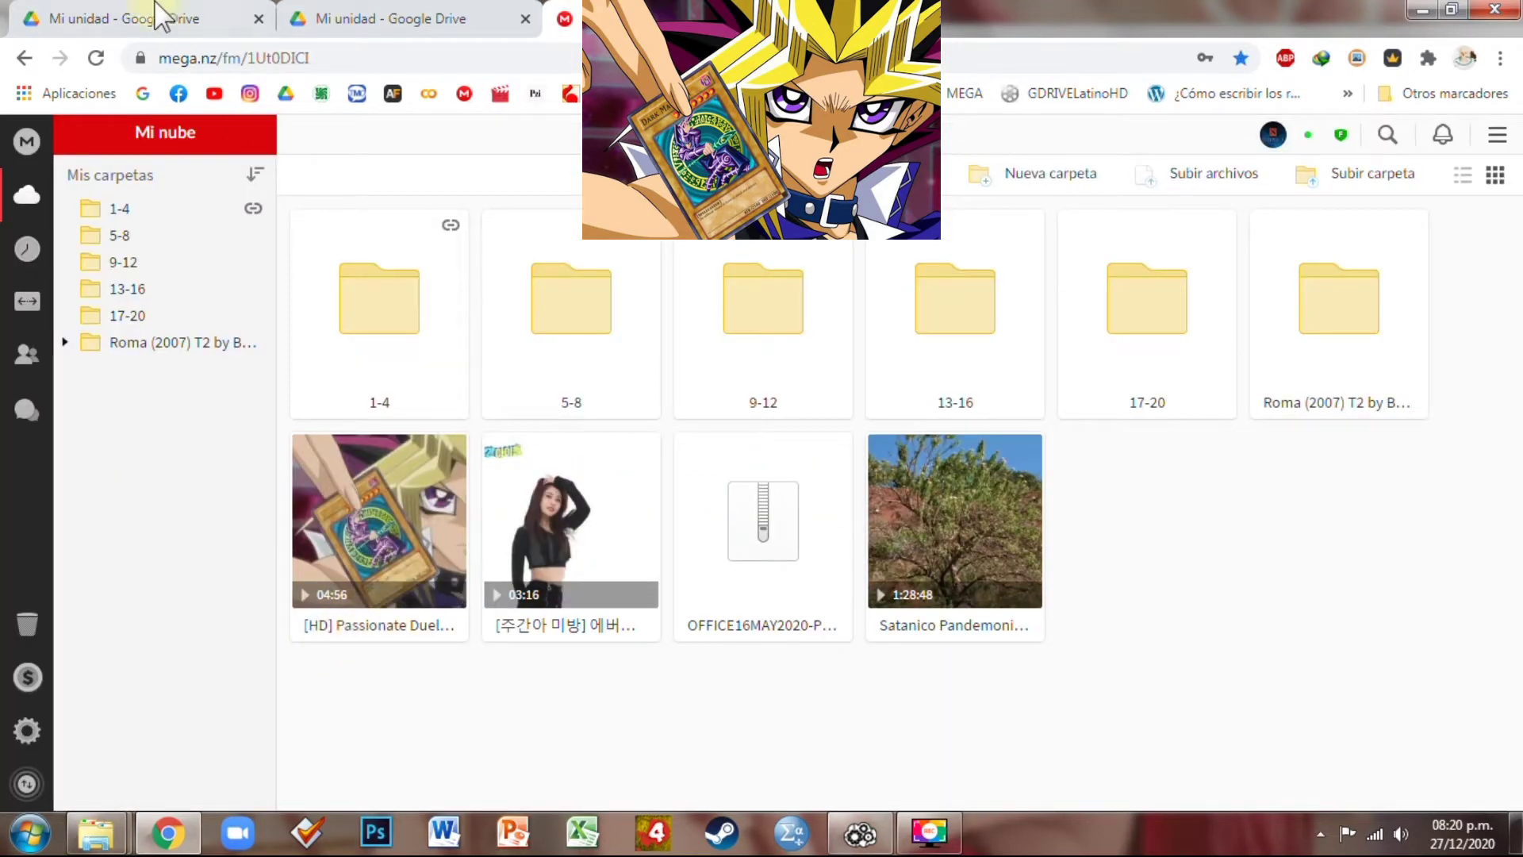
left_click(159, 17)
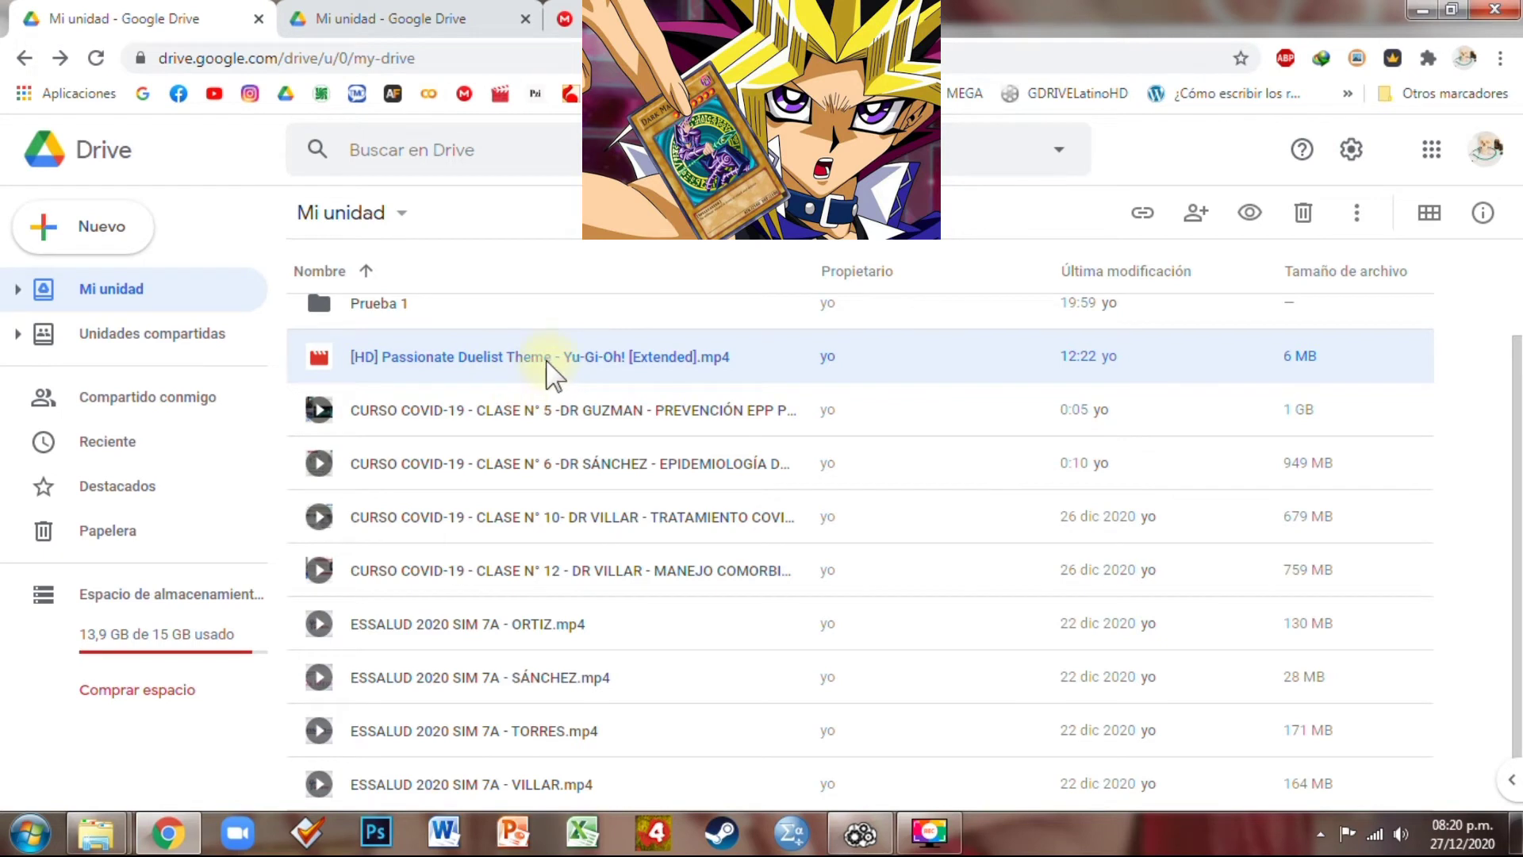
scroll(674, 588, "down", 1)
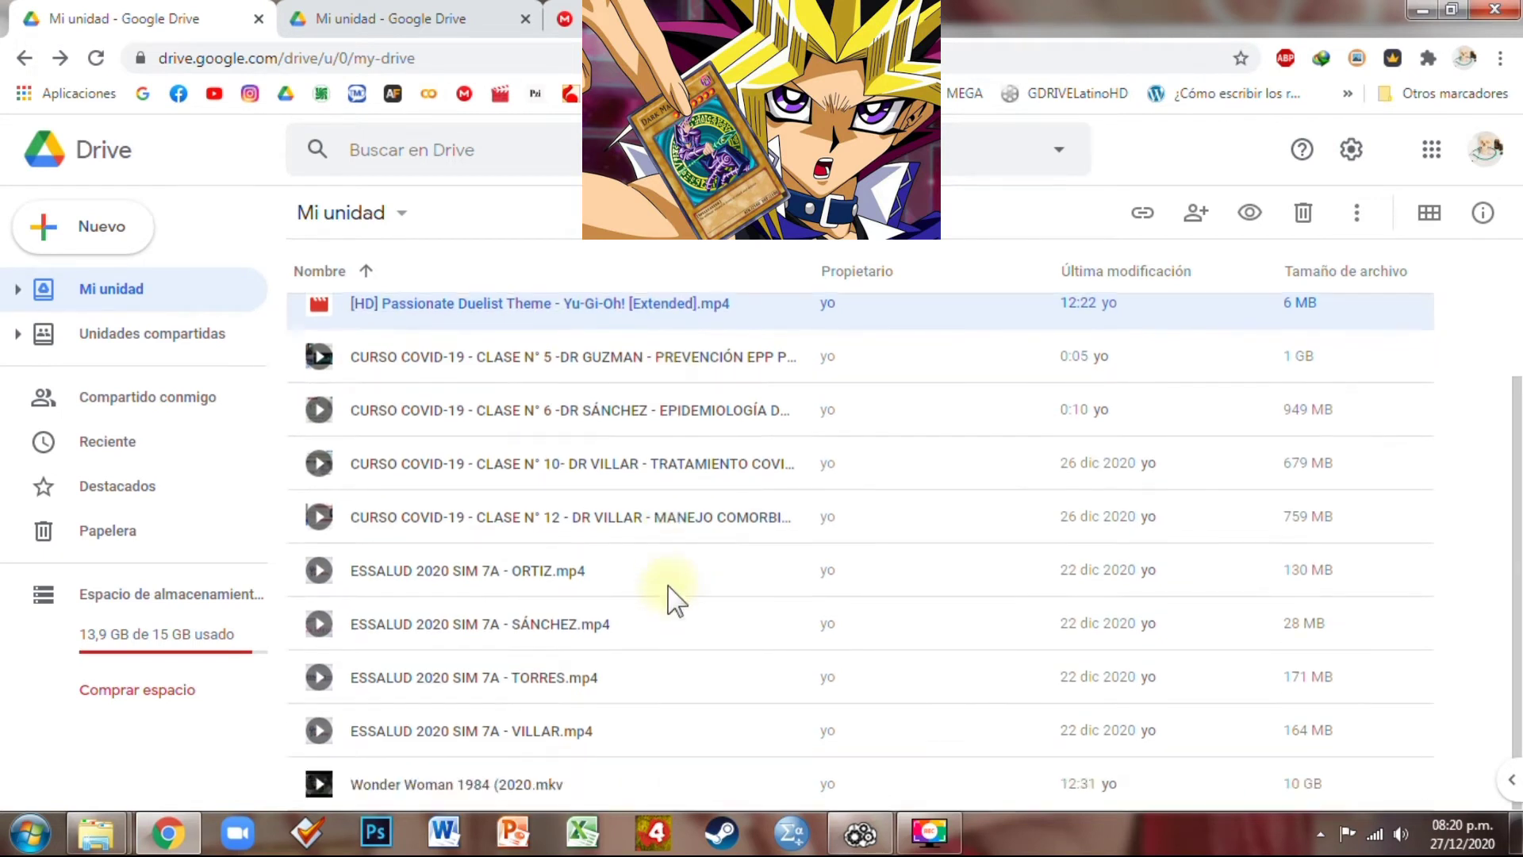
scroll(670, 587, "up", 3)
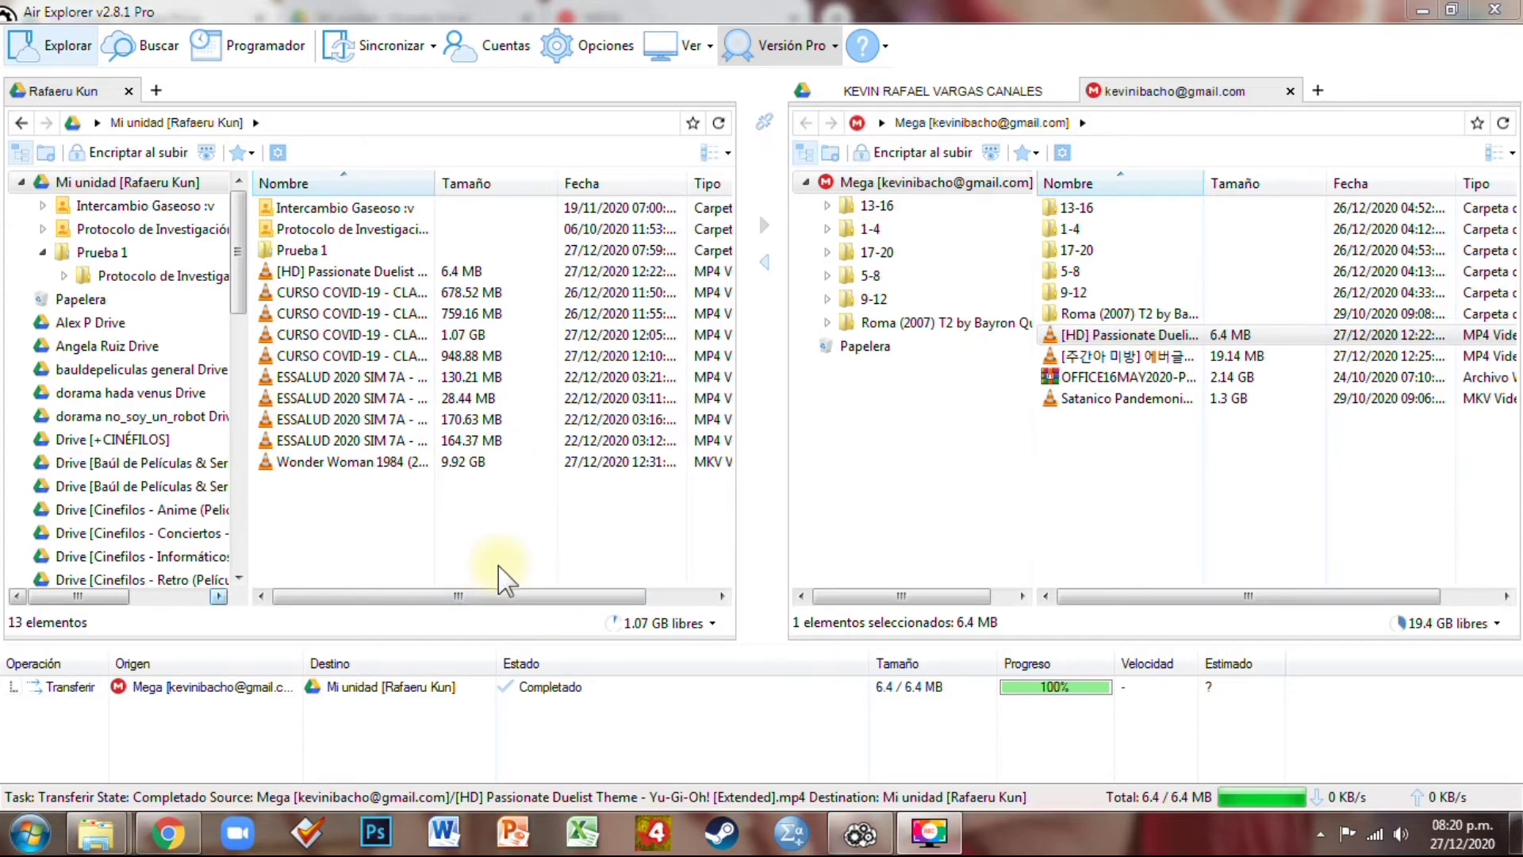
Clear the completed transfers from Air Explorer's queue
left_click(256, 687)
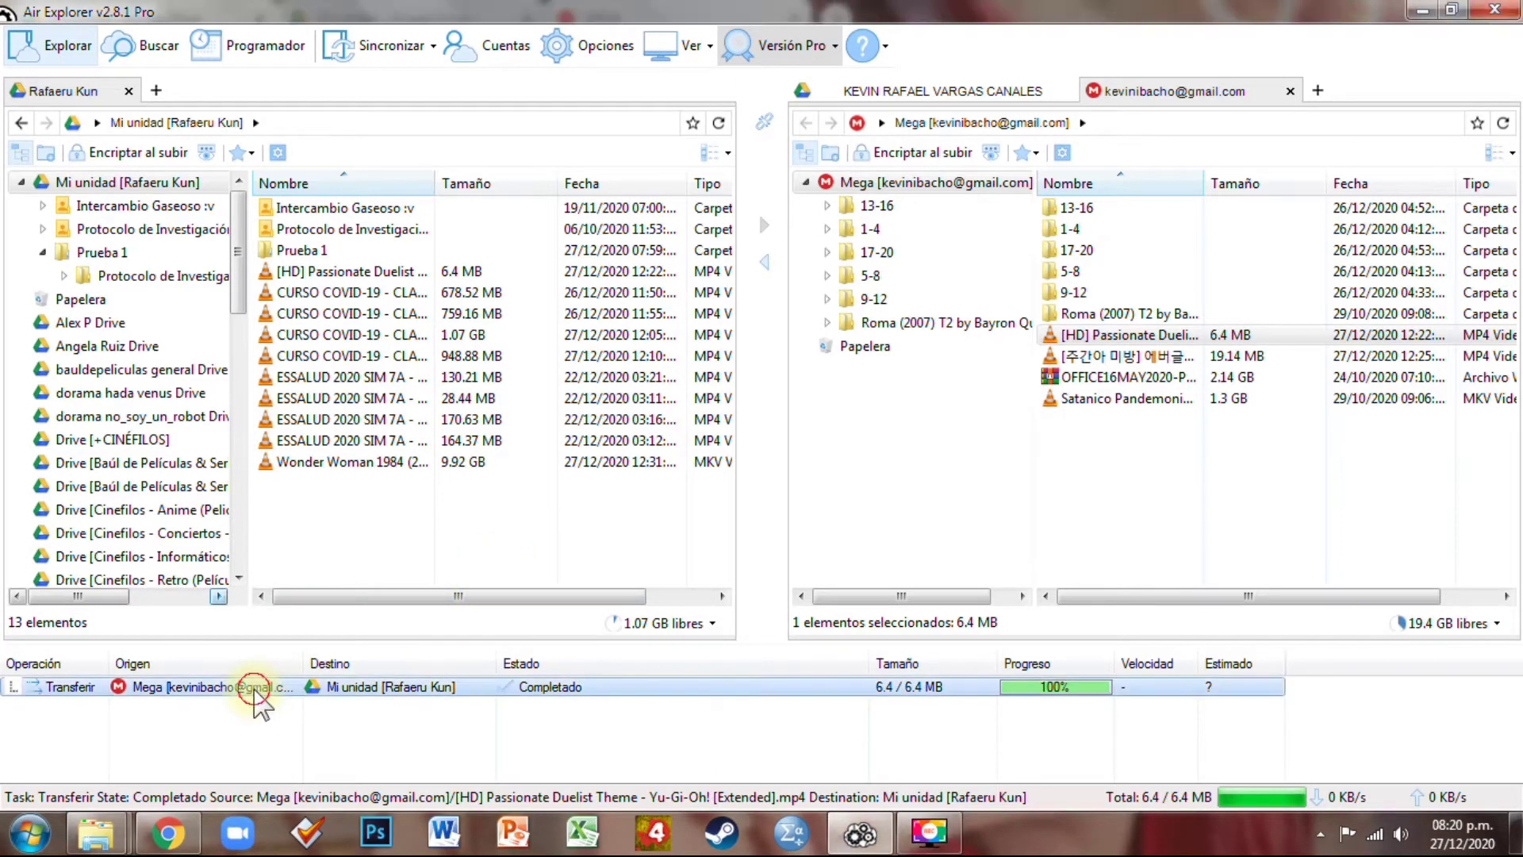
right_click(255, 687)
left_click(362, 684)
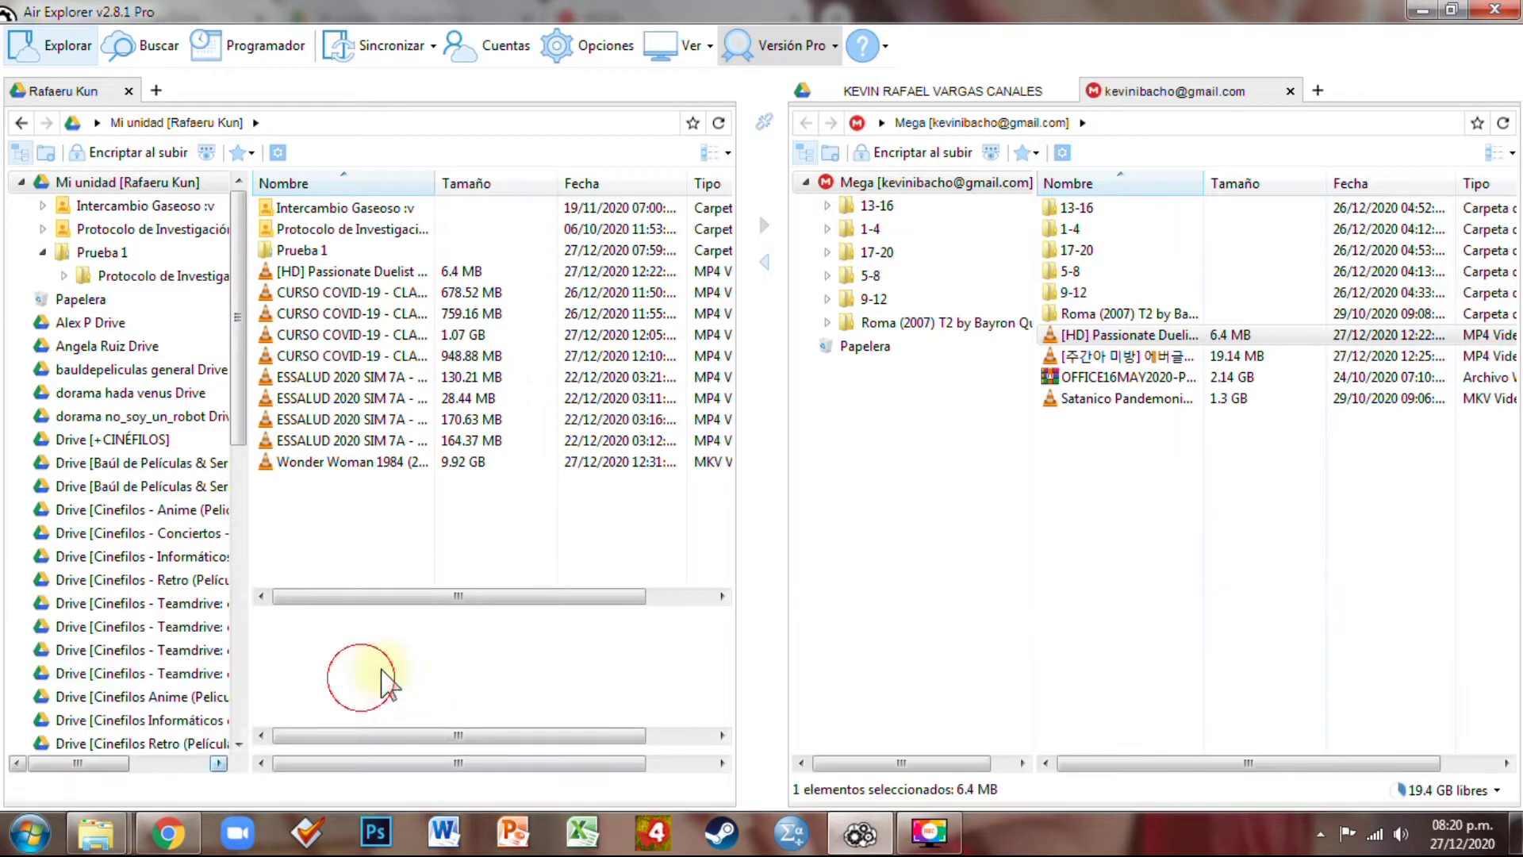
Delete the Intercambio Gaseoso :v folder and the [HD] Passionate Duelist video, confirming each
left_click(369, 208)
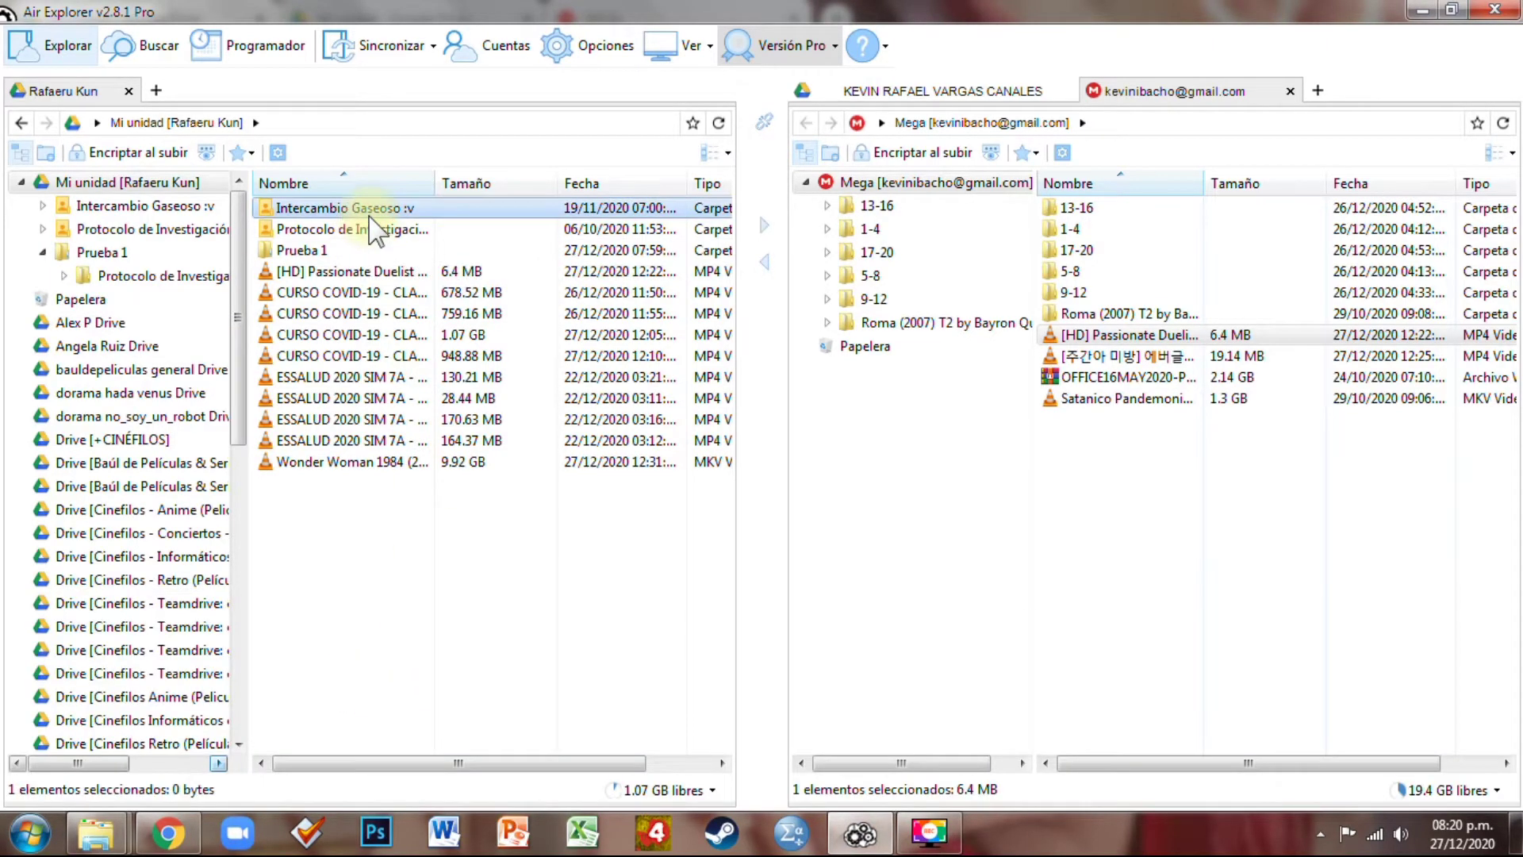
key("Delete")
key("Return")
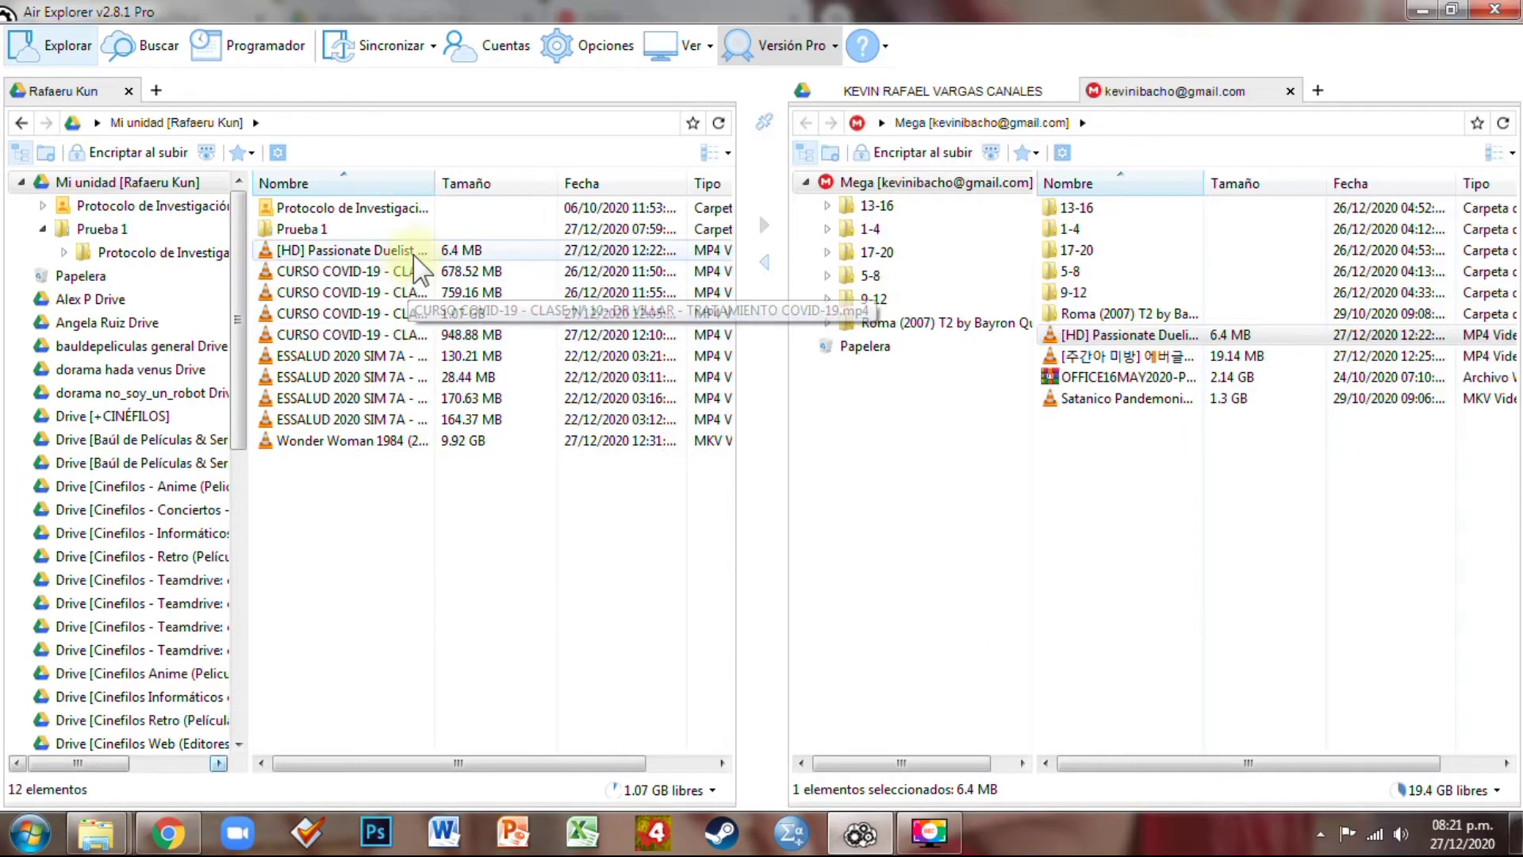
left_click(414, 252)
key("Delete")
key("Return")
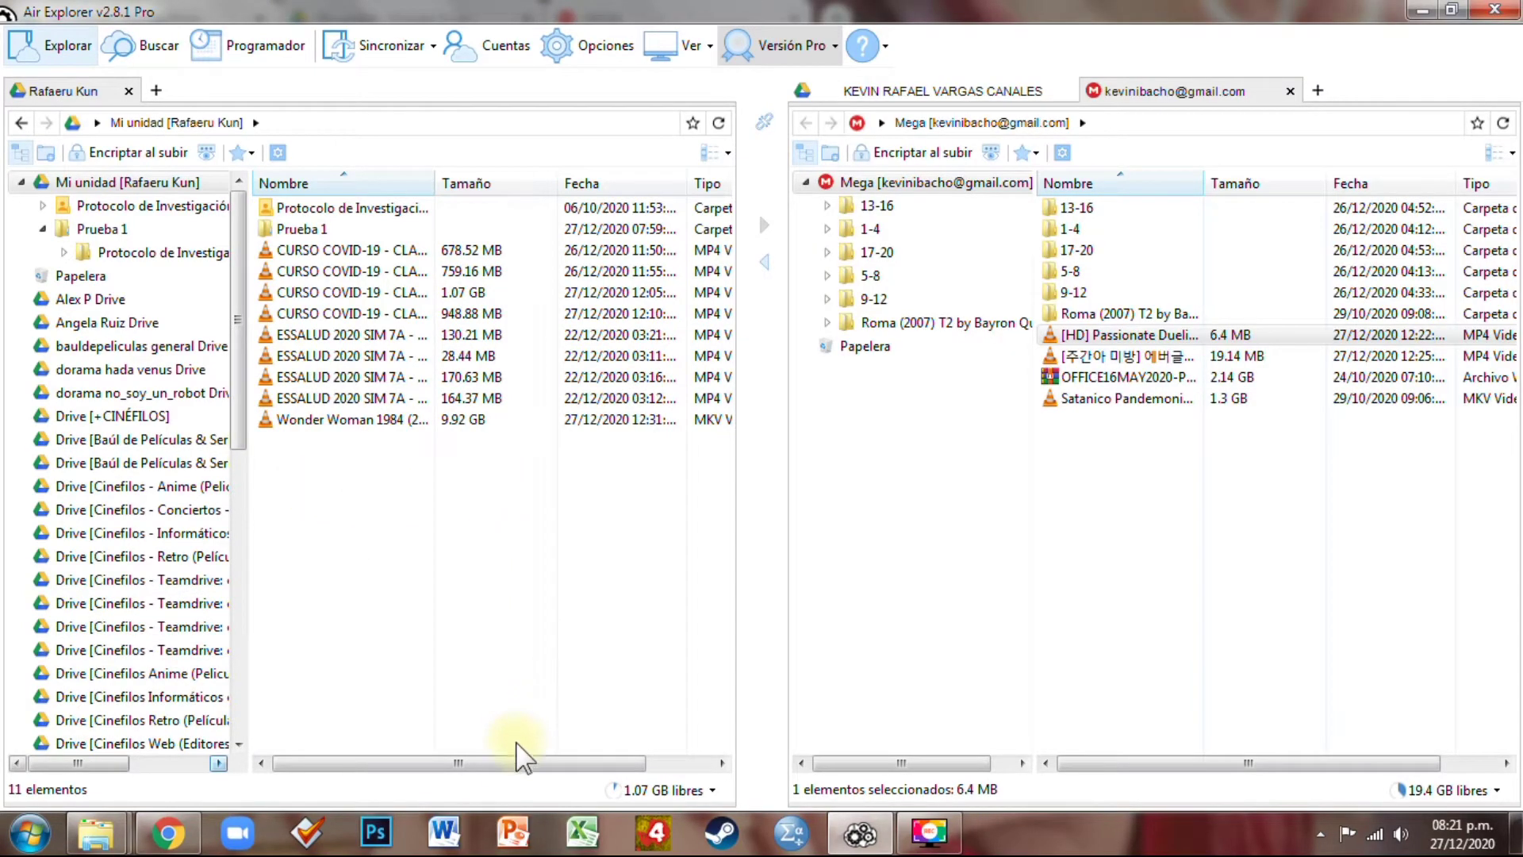
left_click_drag(517, 758, 333, 488)
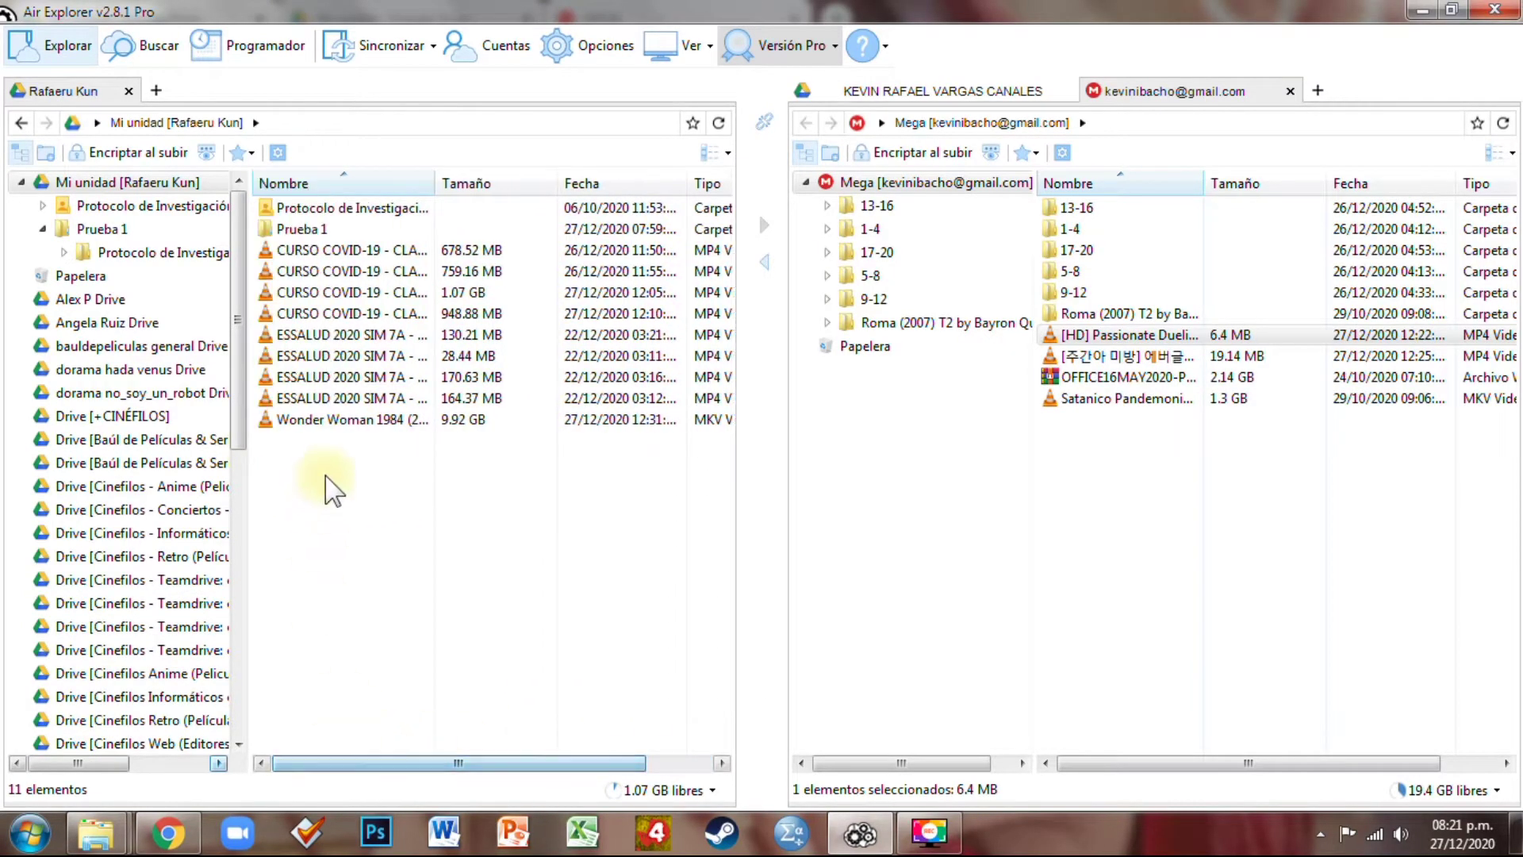
Scroll Drive's Mi unidad to check Prueba 1, the COVID-19 videos and Wonder Woman 1984 remain
left_click(168, 833)
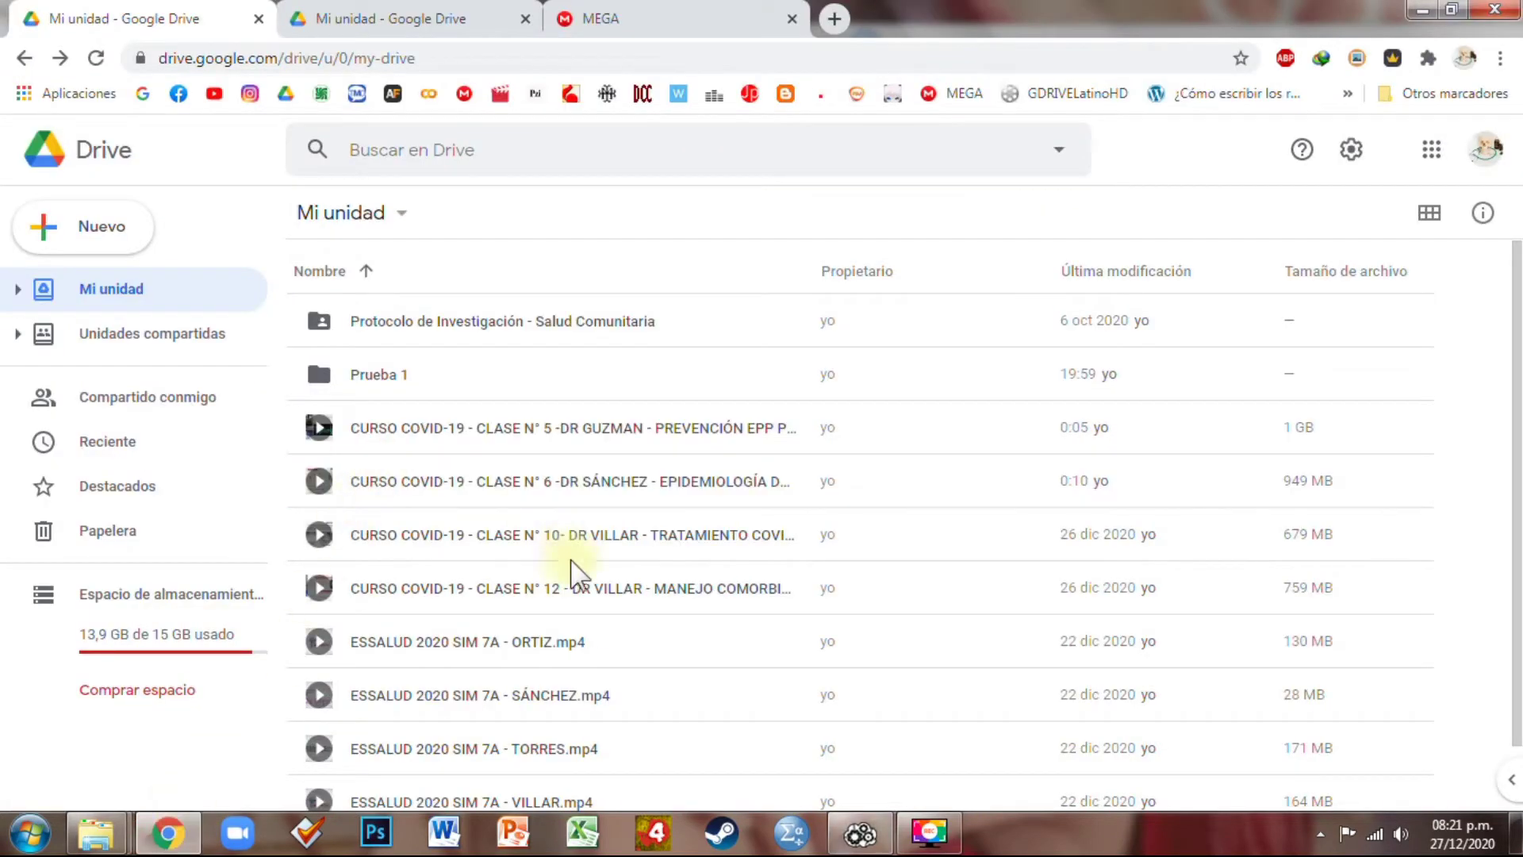
scroll(569, 634, "down", 1)
left_click(544, 786)
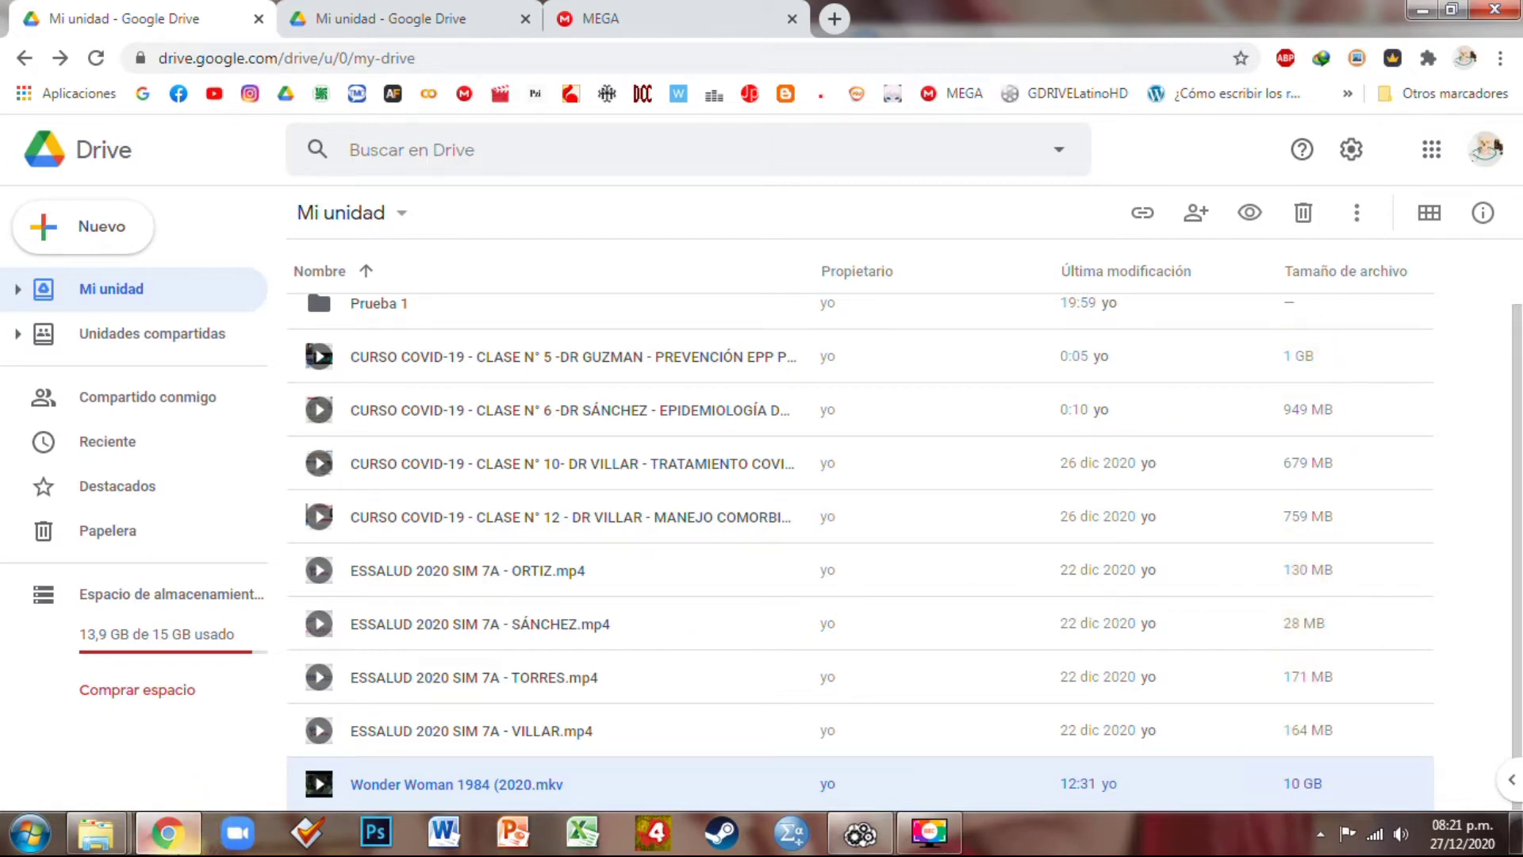
left_click(197, 840)
left_click(195, 837)
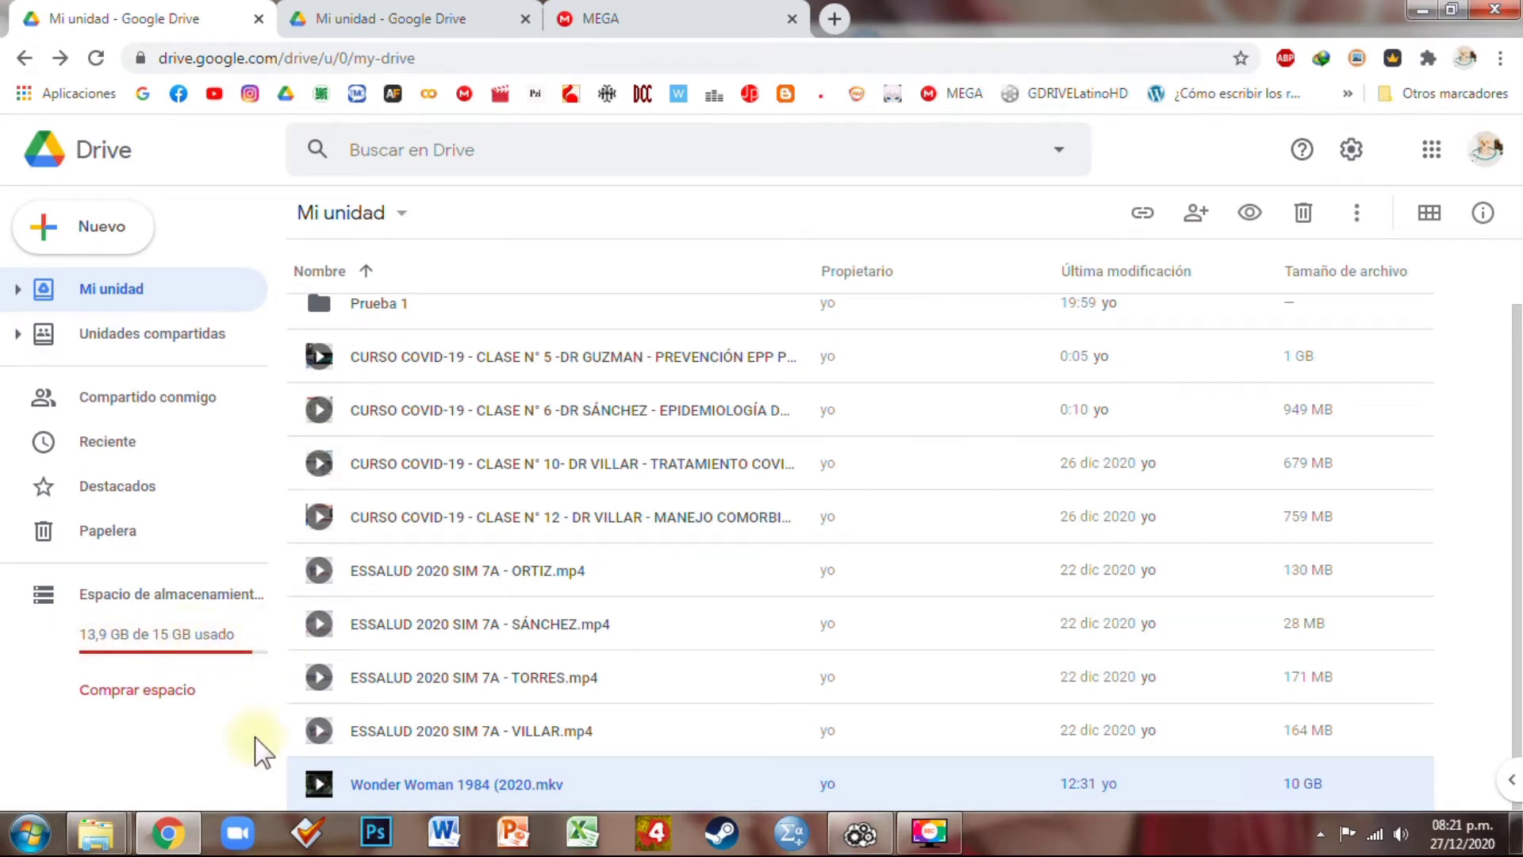
mouse_move(189, 841)
mouse_move(864, 841)
left_click(846, 839)
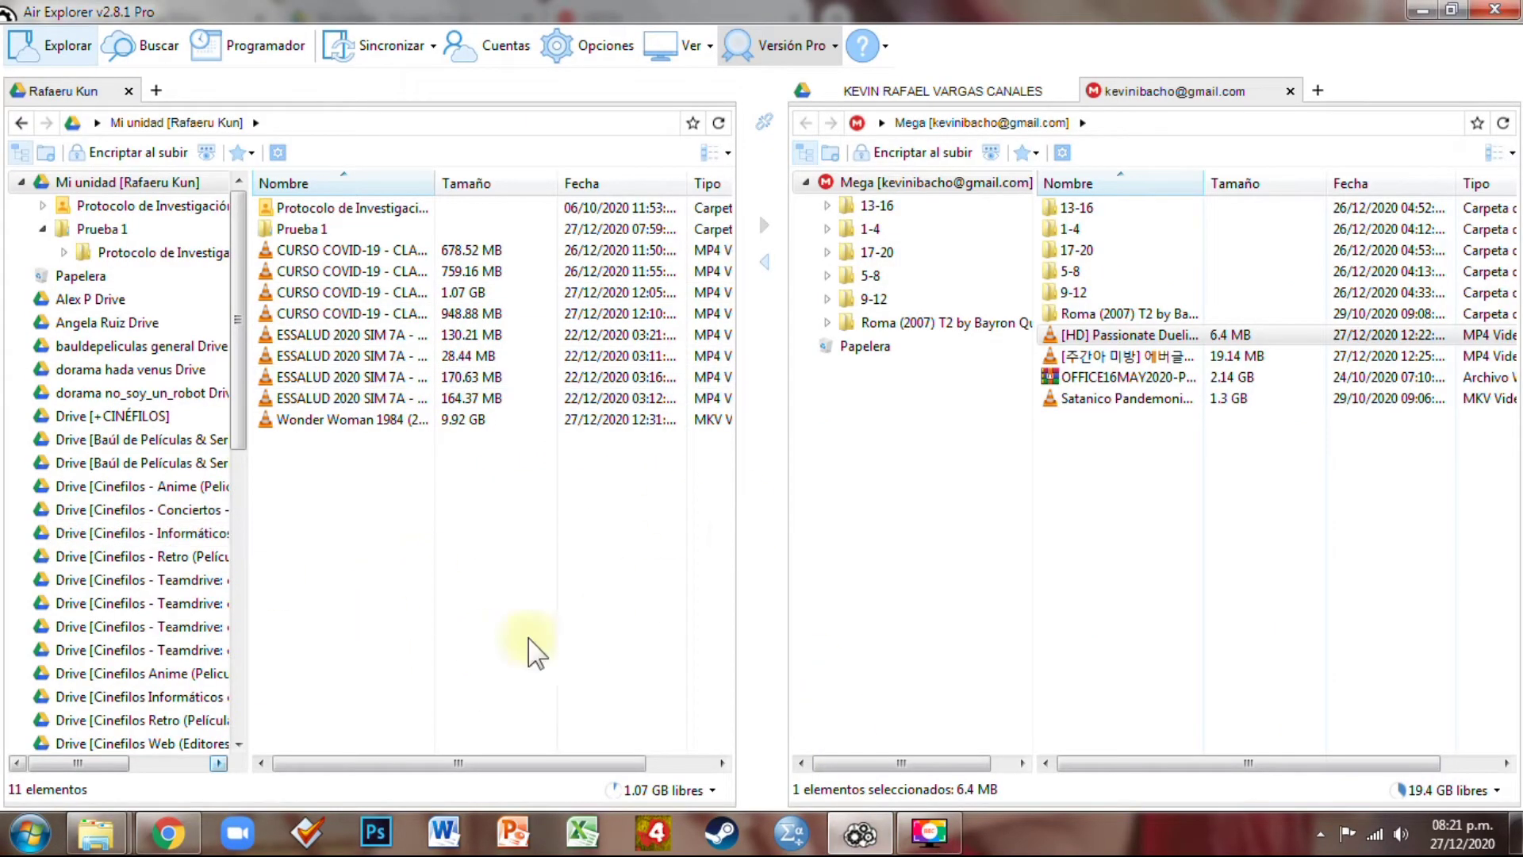
left_click(879, 837)
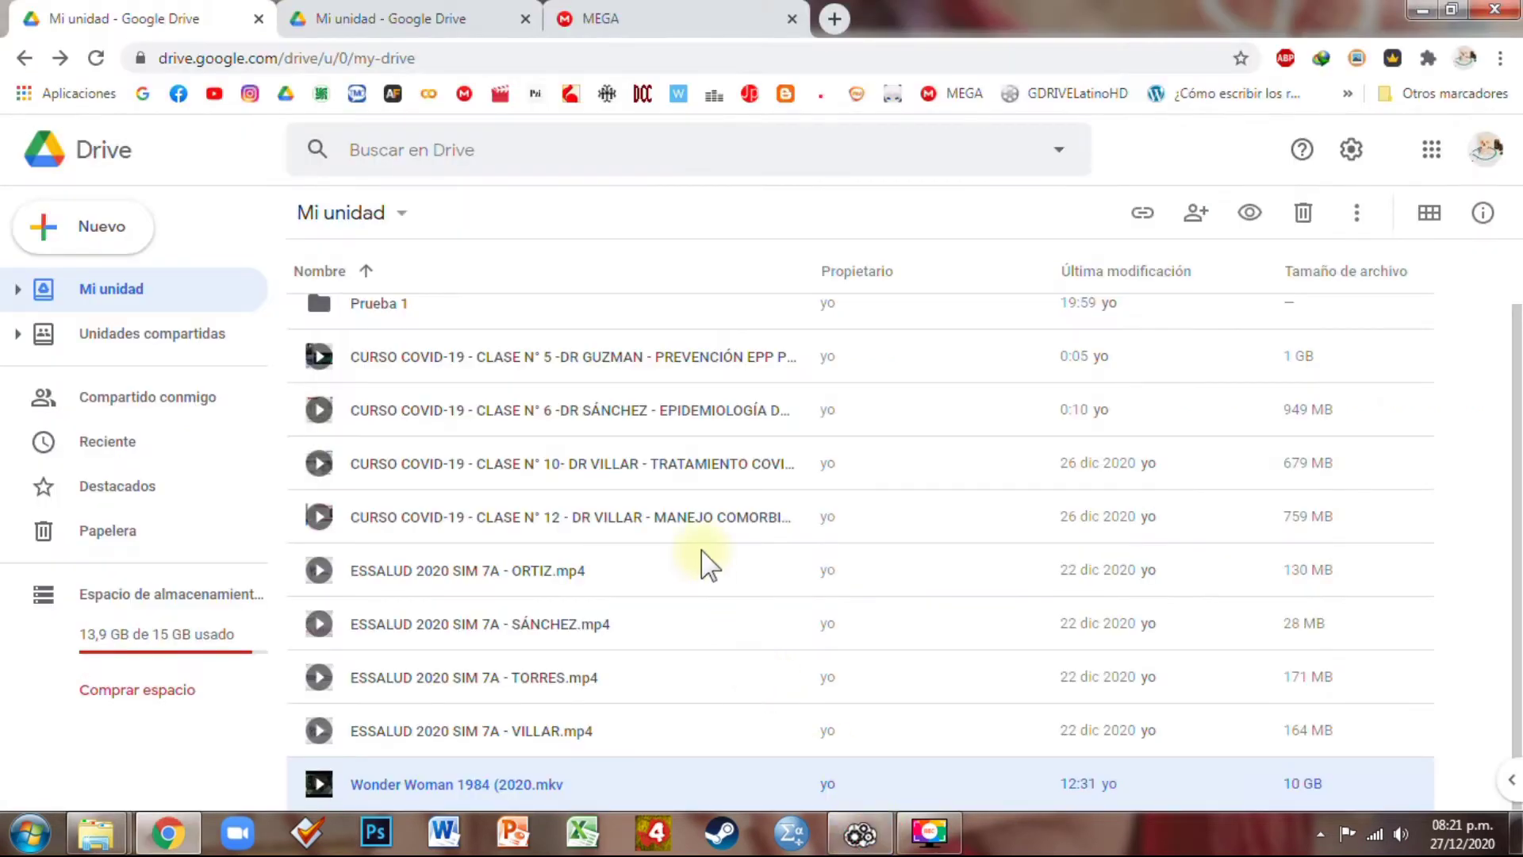
Create a Nueva carpeta named 'Intercambio Gaseoso :v' in Mi unidad and bring up its options
right_click(1453, 474)
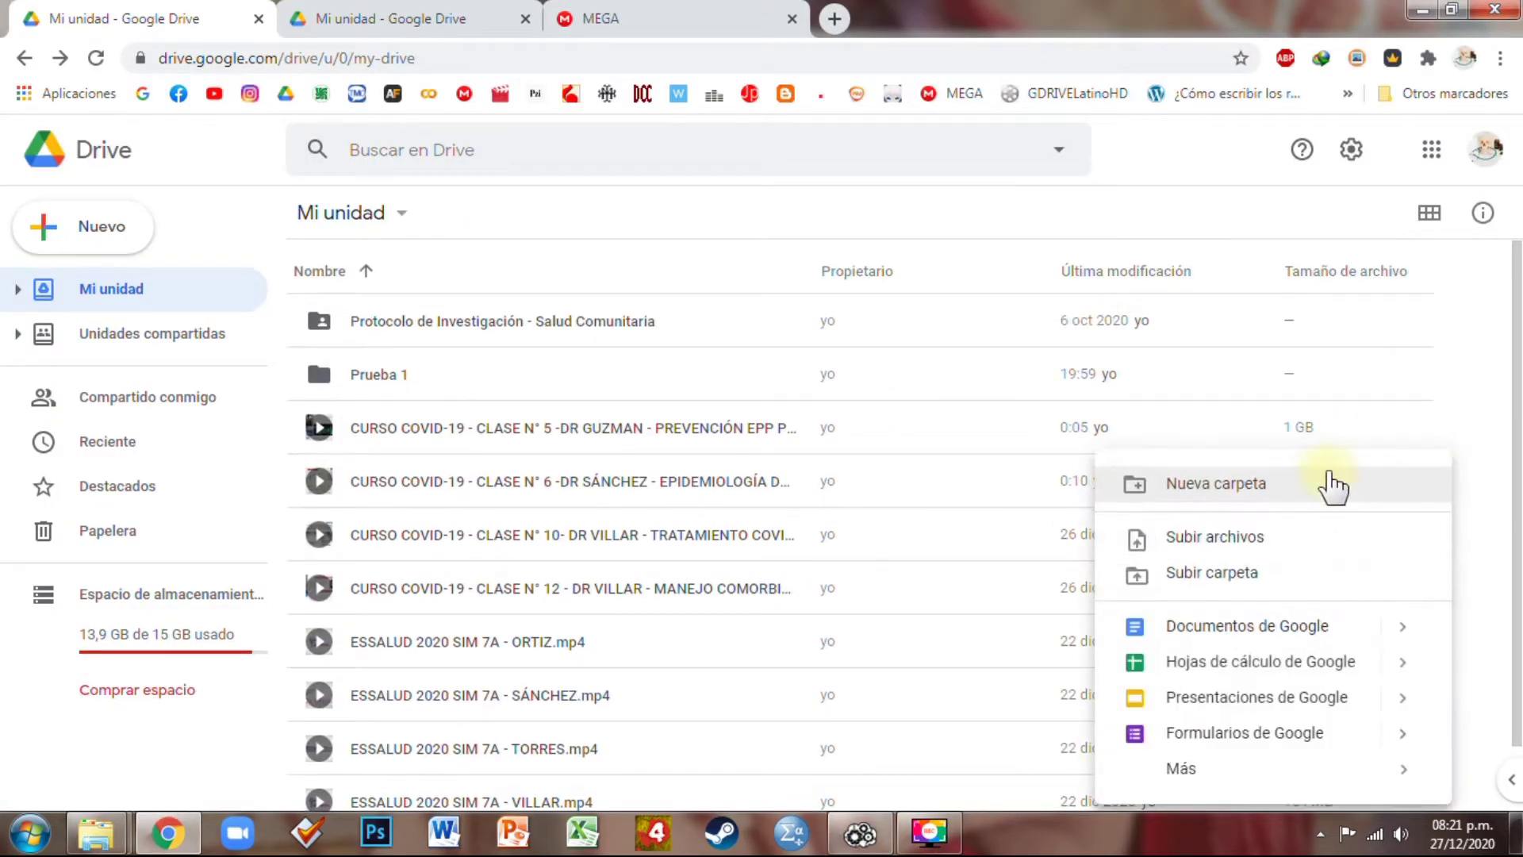
left_click(1295, 482)
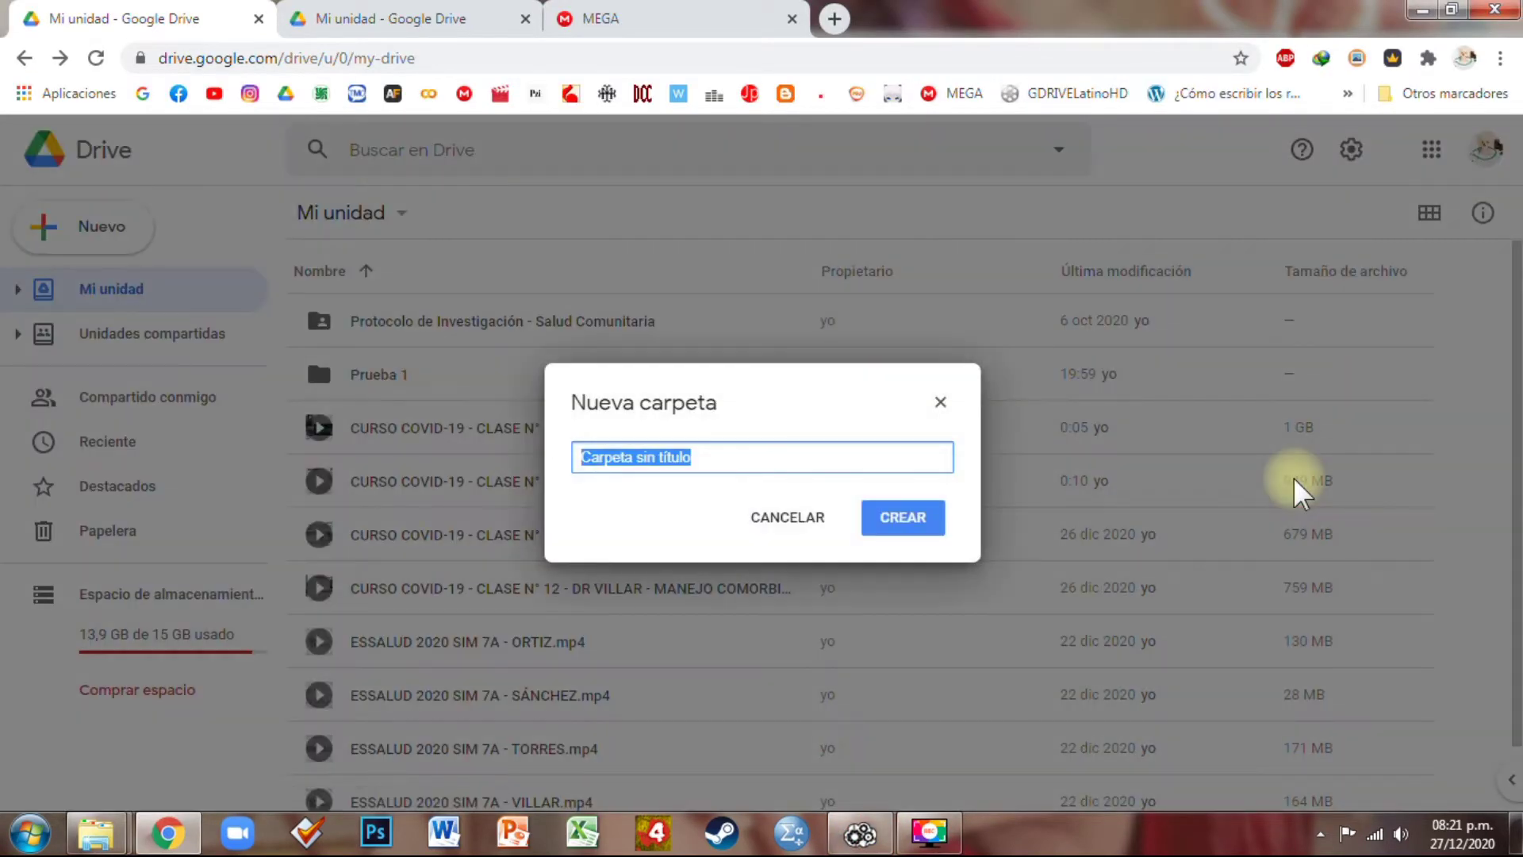
type("Intercambio Gaseoso :")
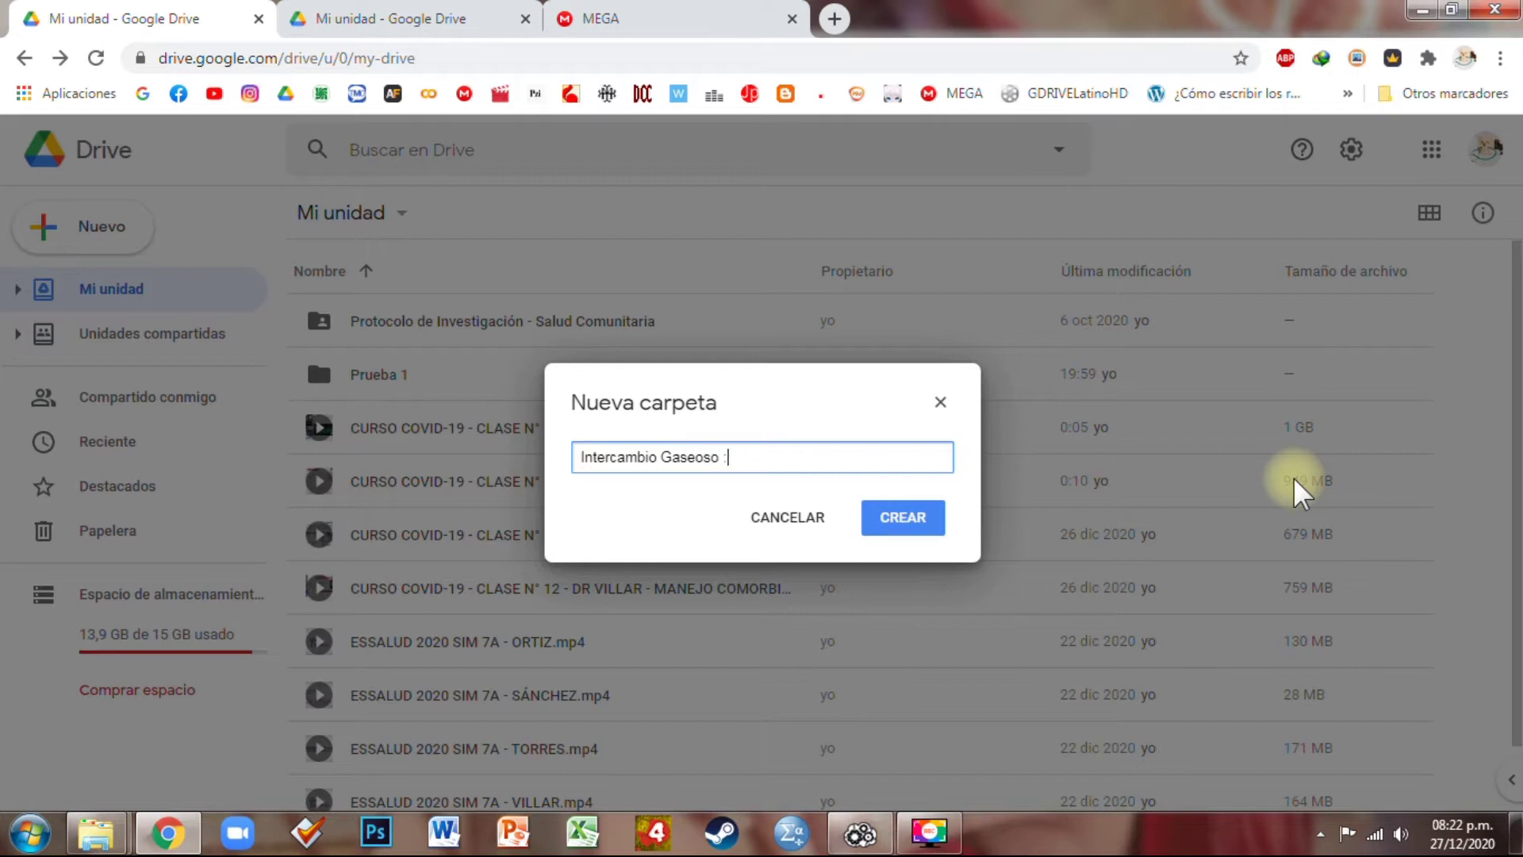
type("v")
key("Return")
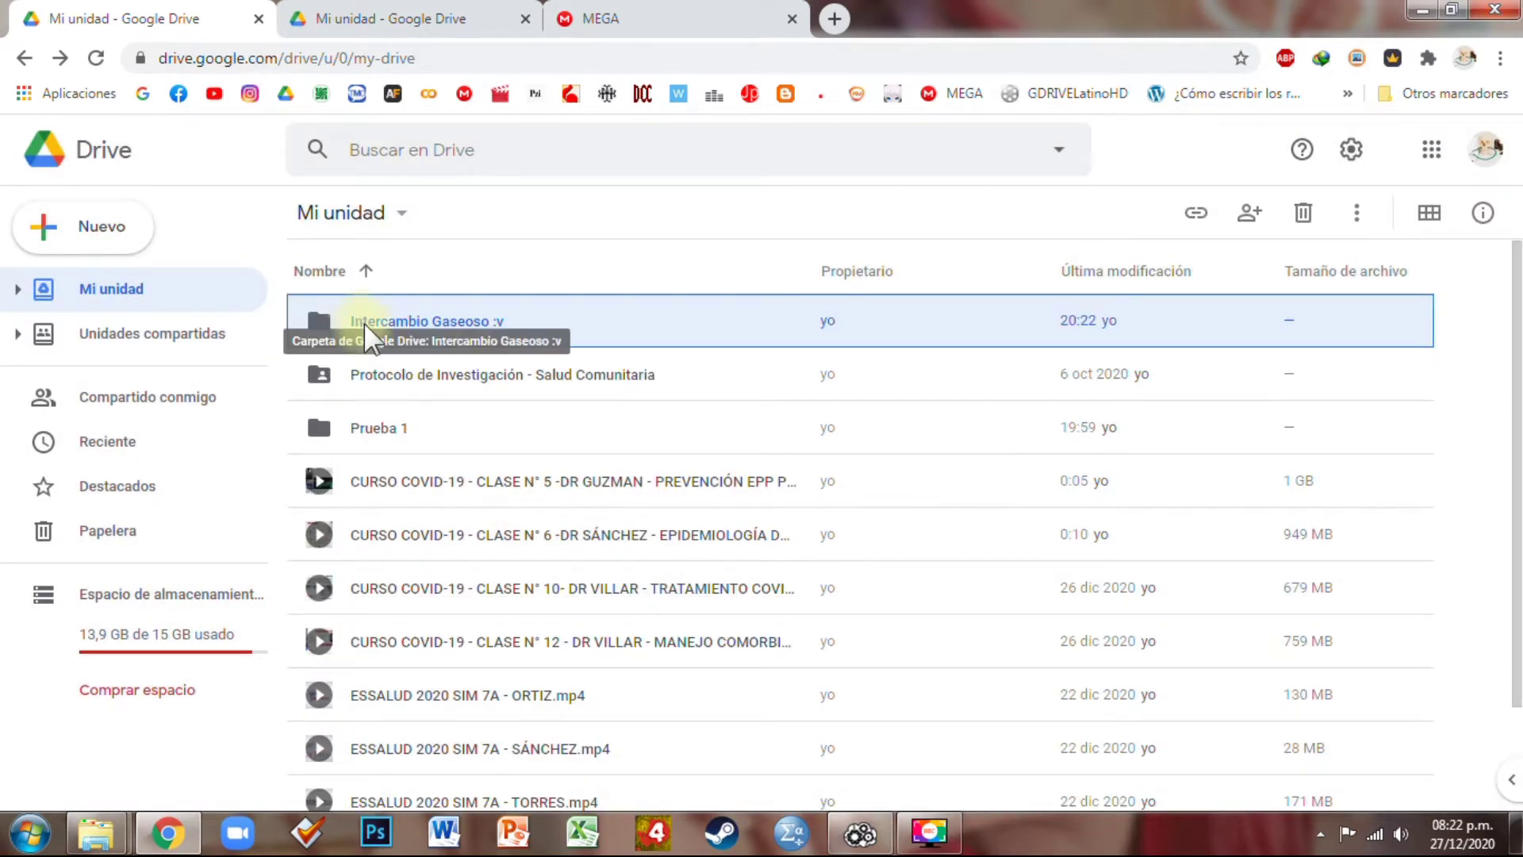
left_click(375, 336)
right_click(375, 336)
Share Intercambio Gaseoso :v as editor with the university account without notifying, then view that account's Drive
left_click(444, 342)
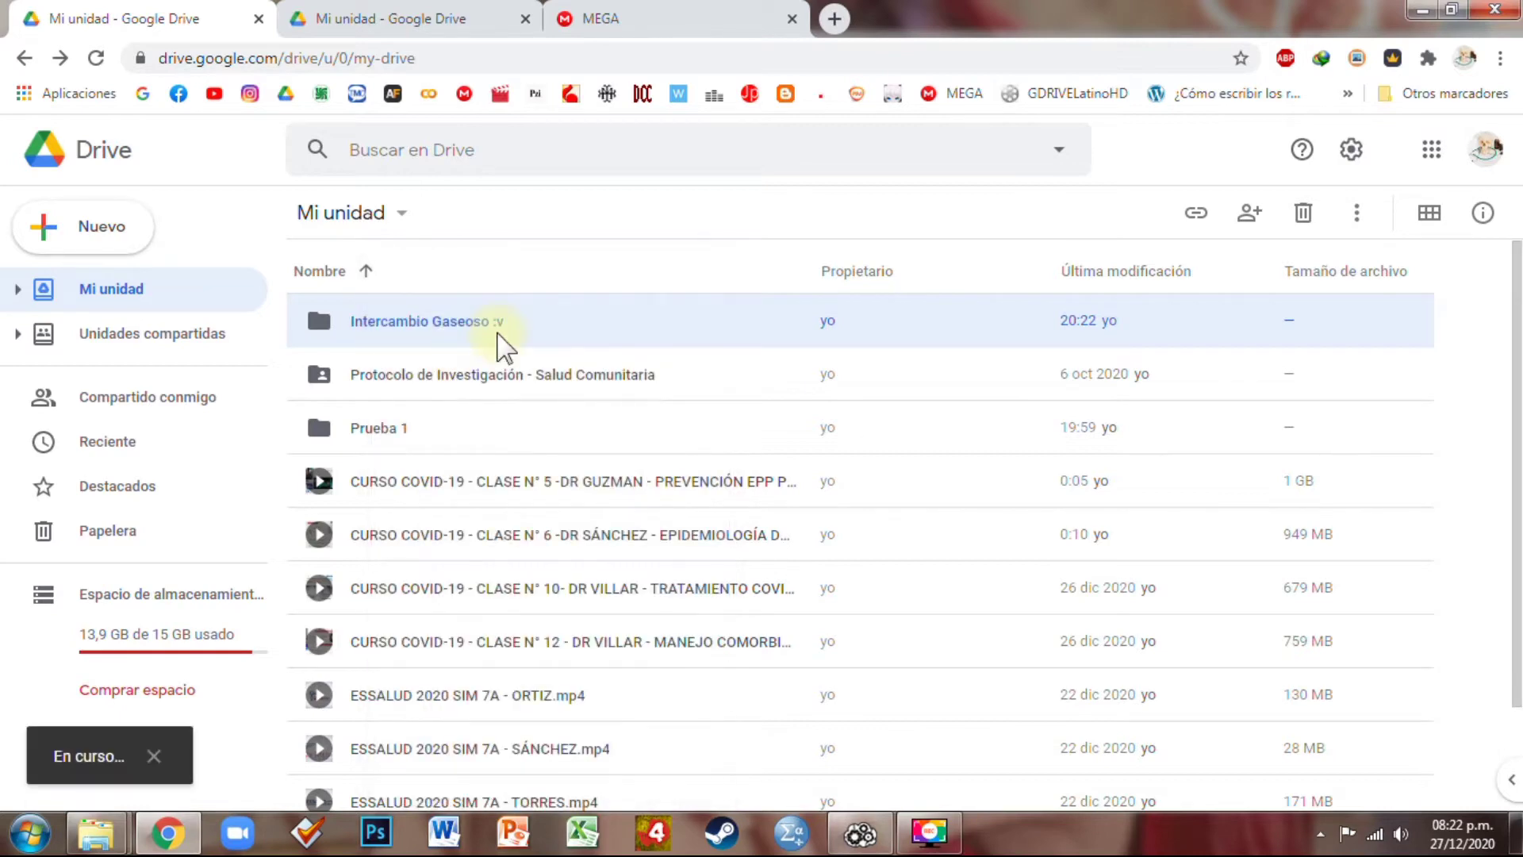
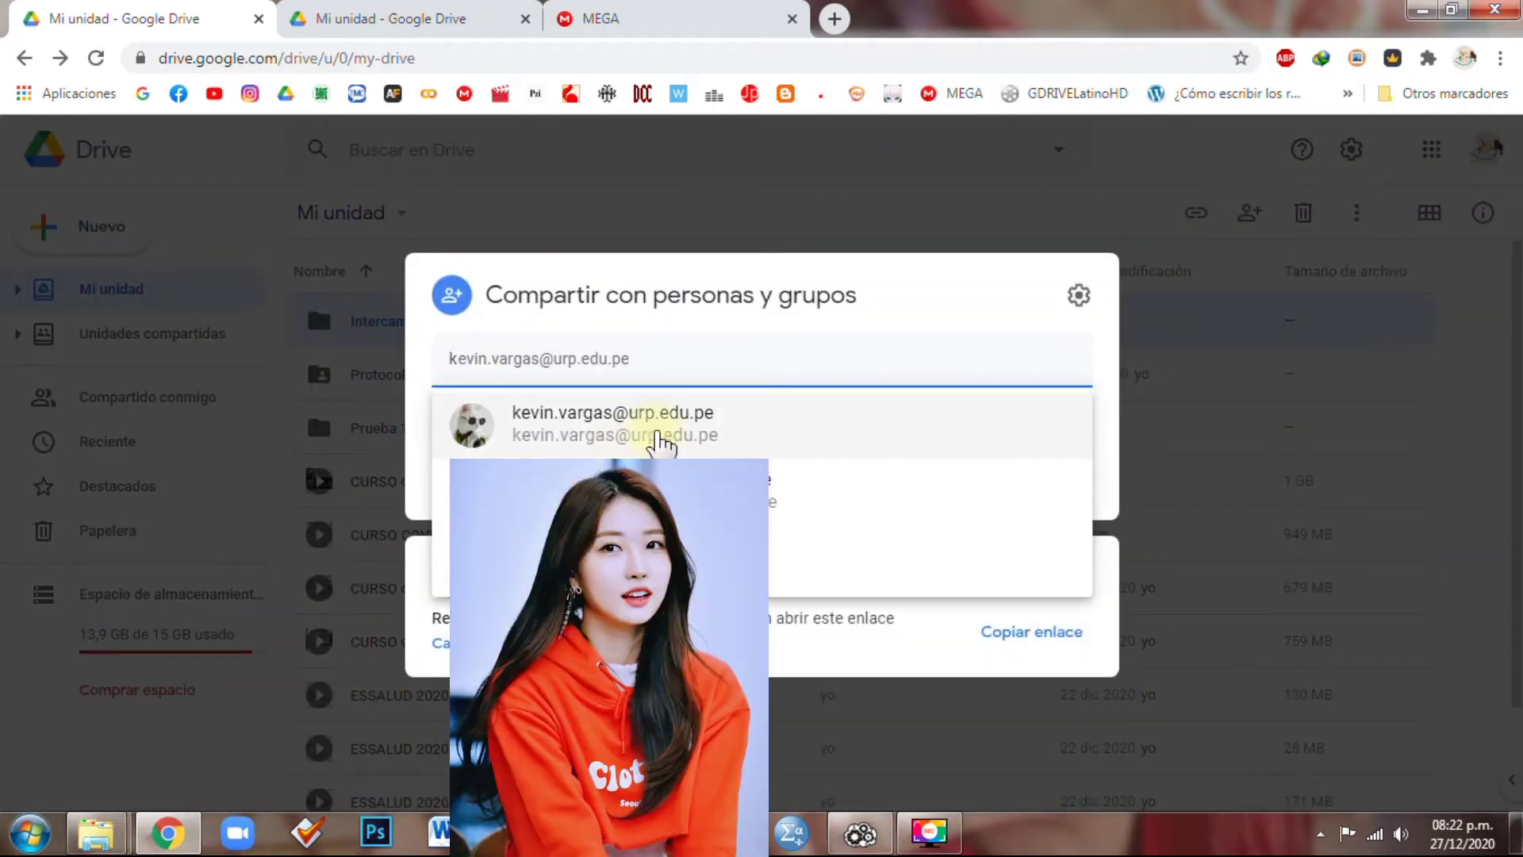
left_click(657, 434)
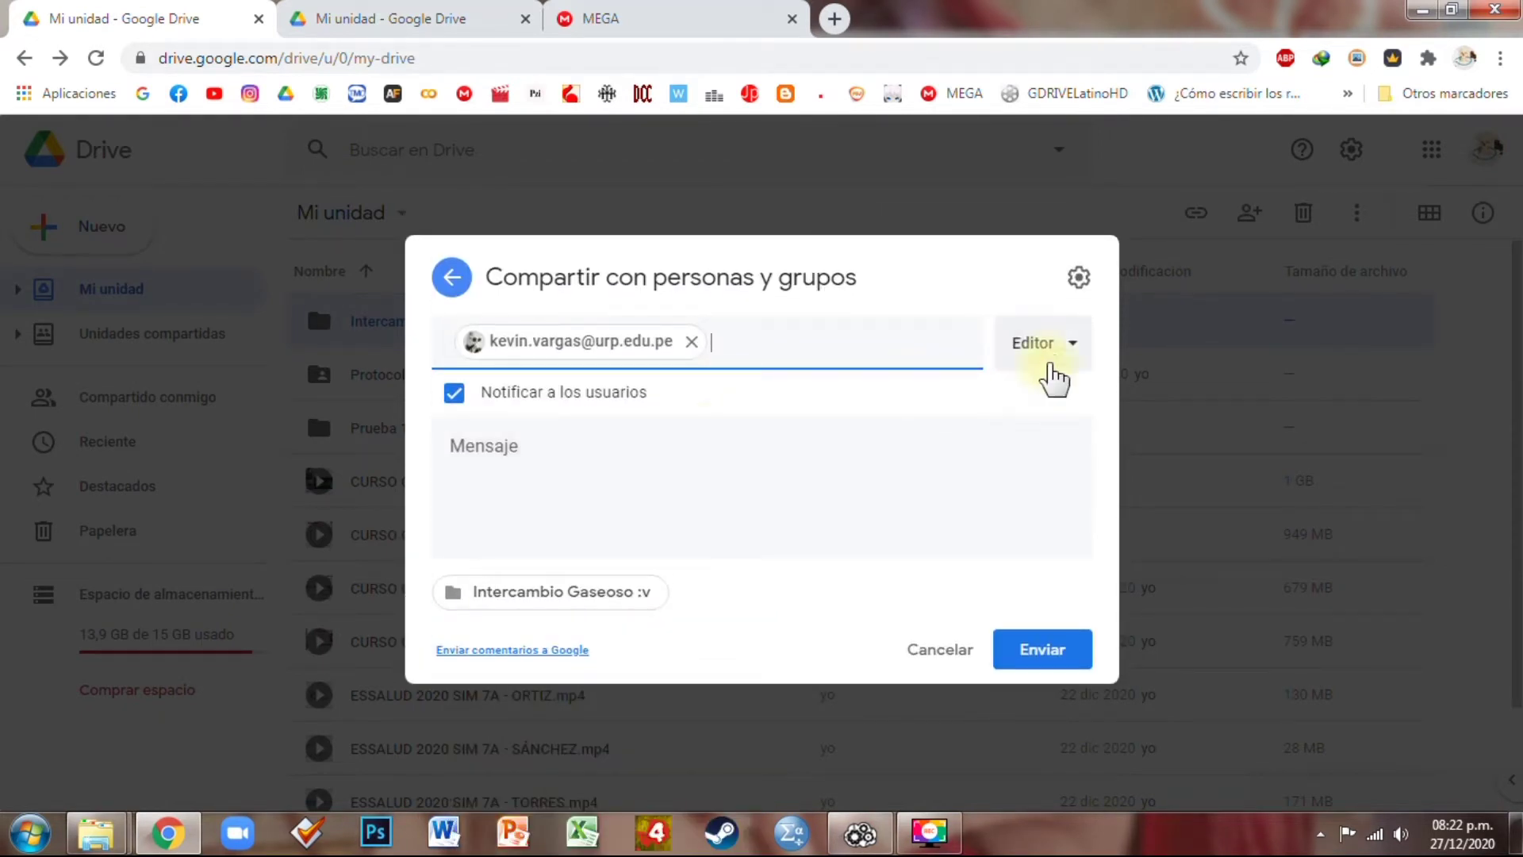
left_click(454, 392)
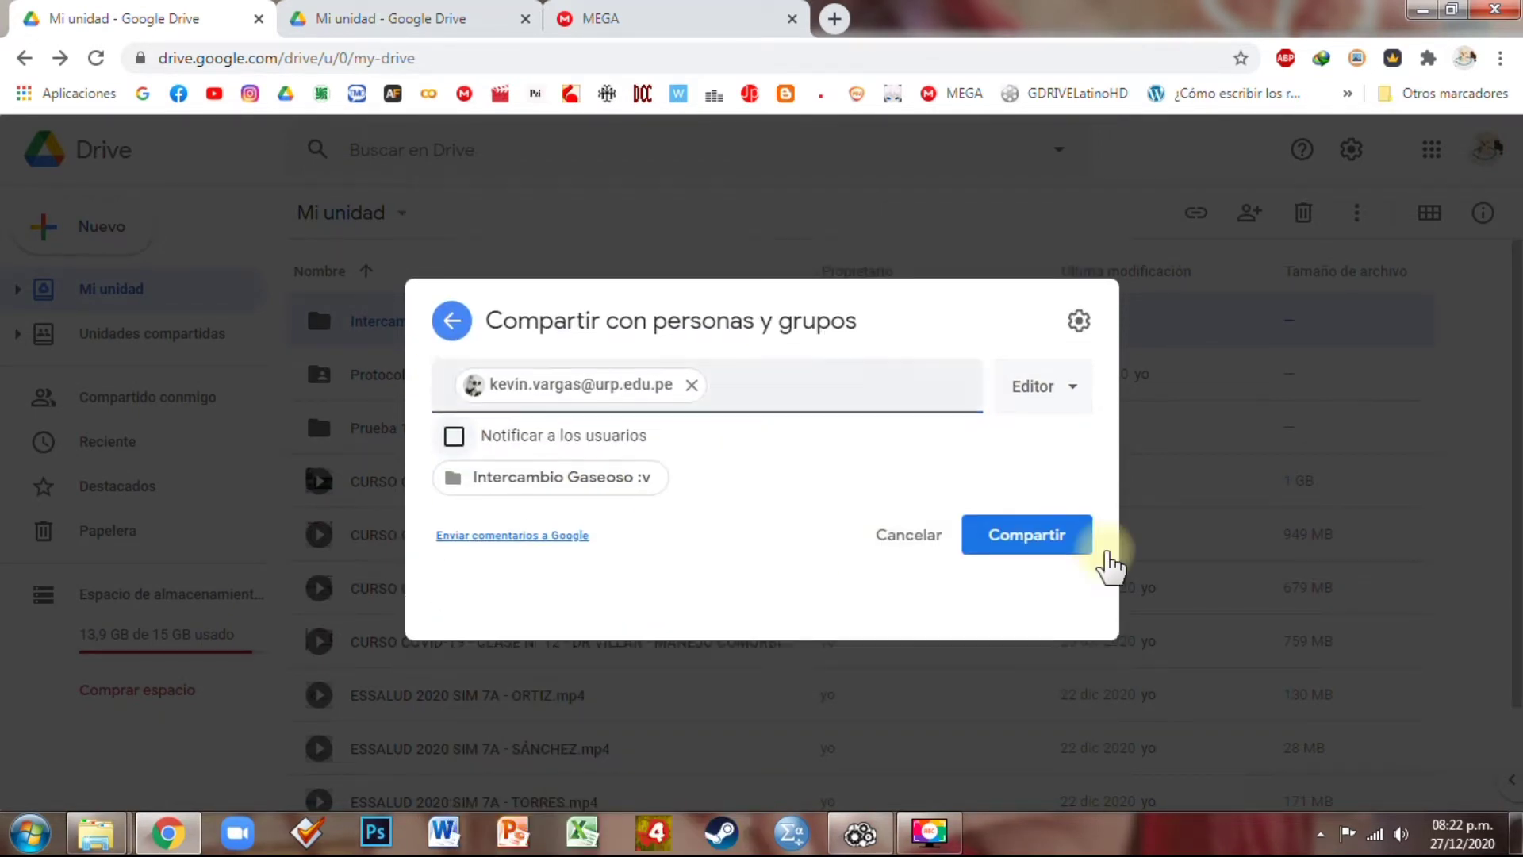
left_click(1024, 571)
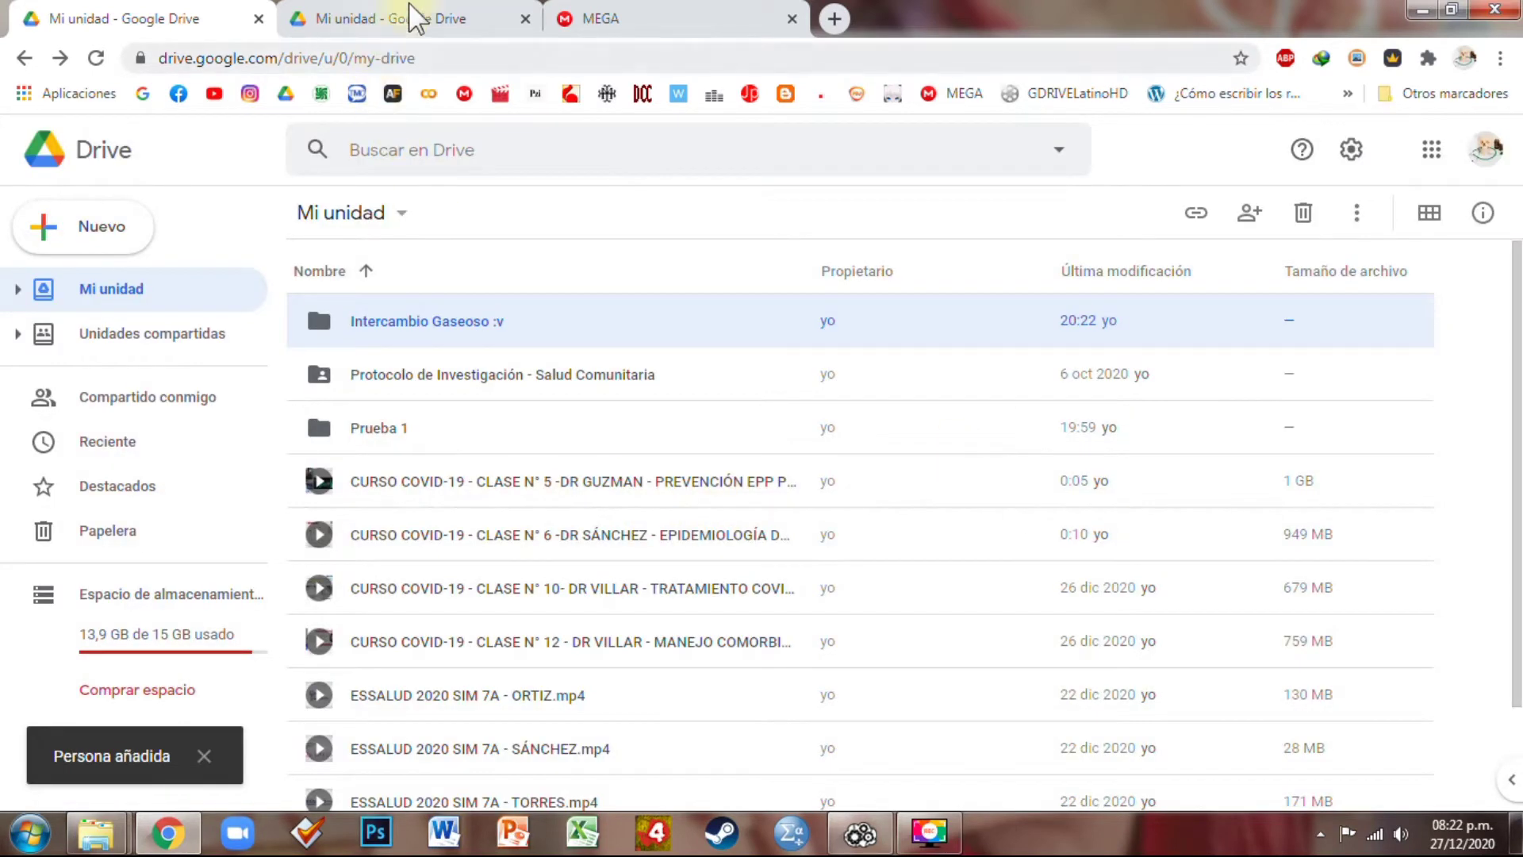
left_click(405, 18)
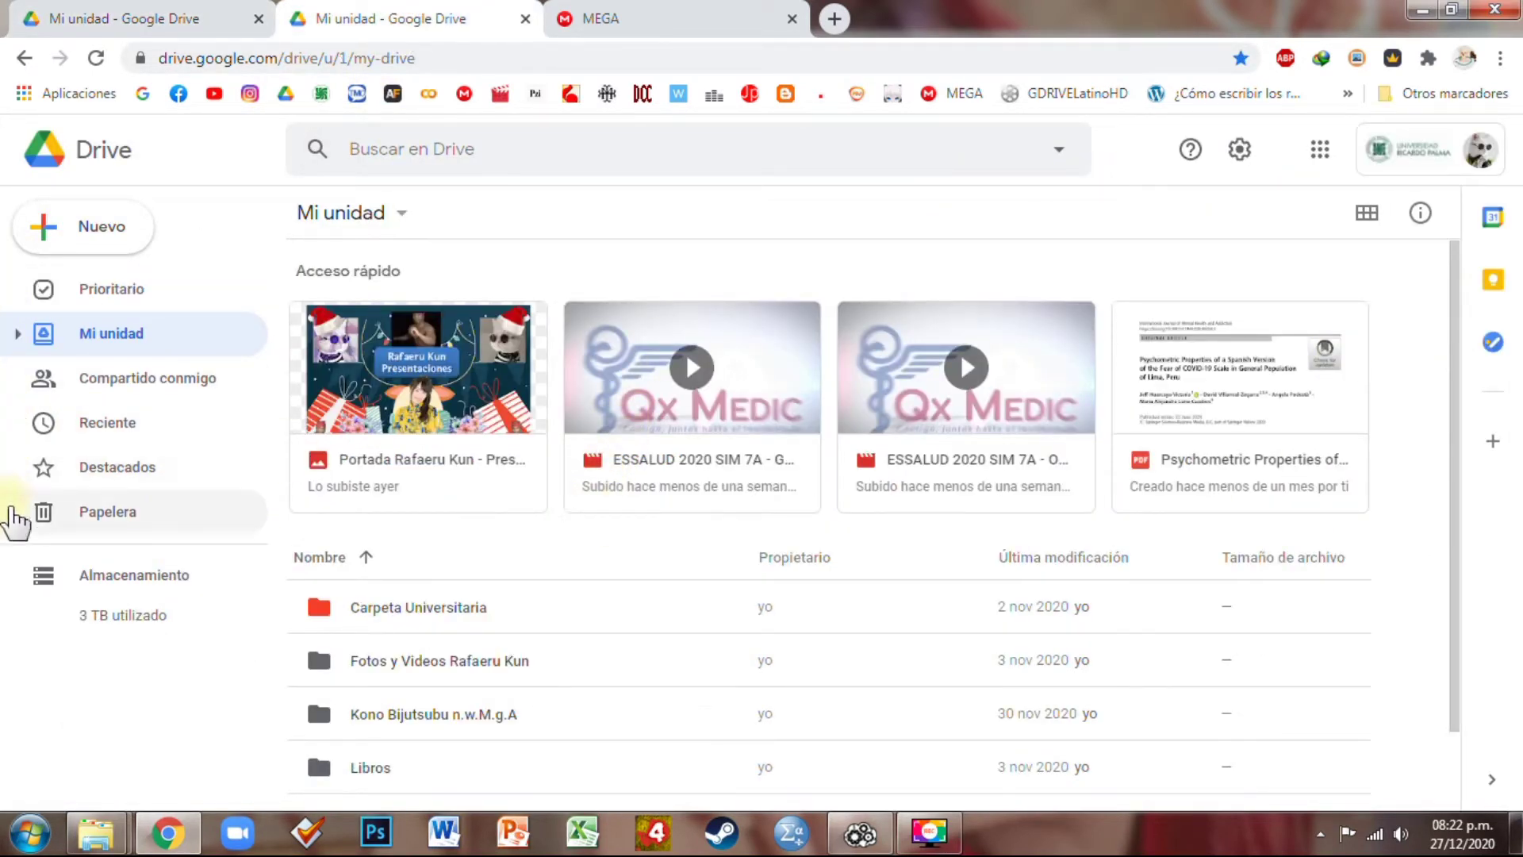
Confirm Intercambio Gaseoso :v appears in the second account's Compartido conmigo, then return to Air Explorer
left_click(205, 394)
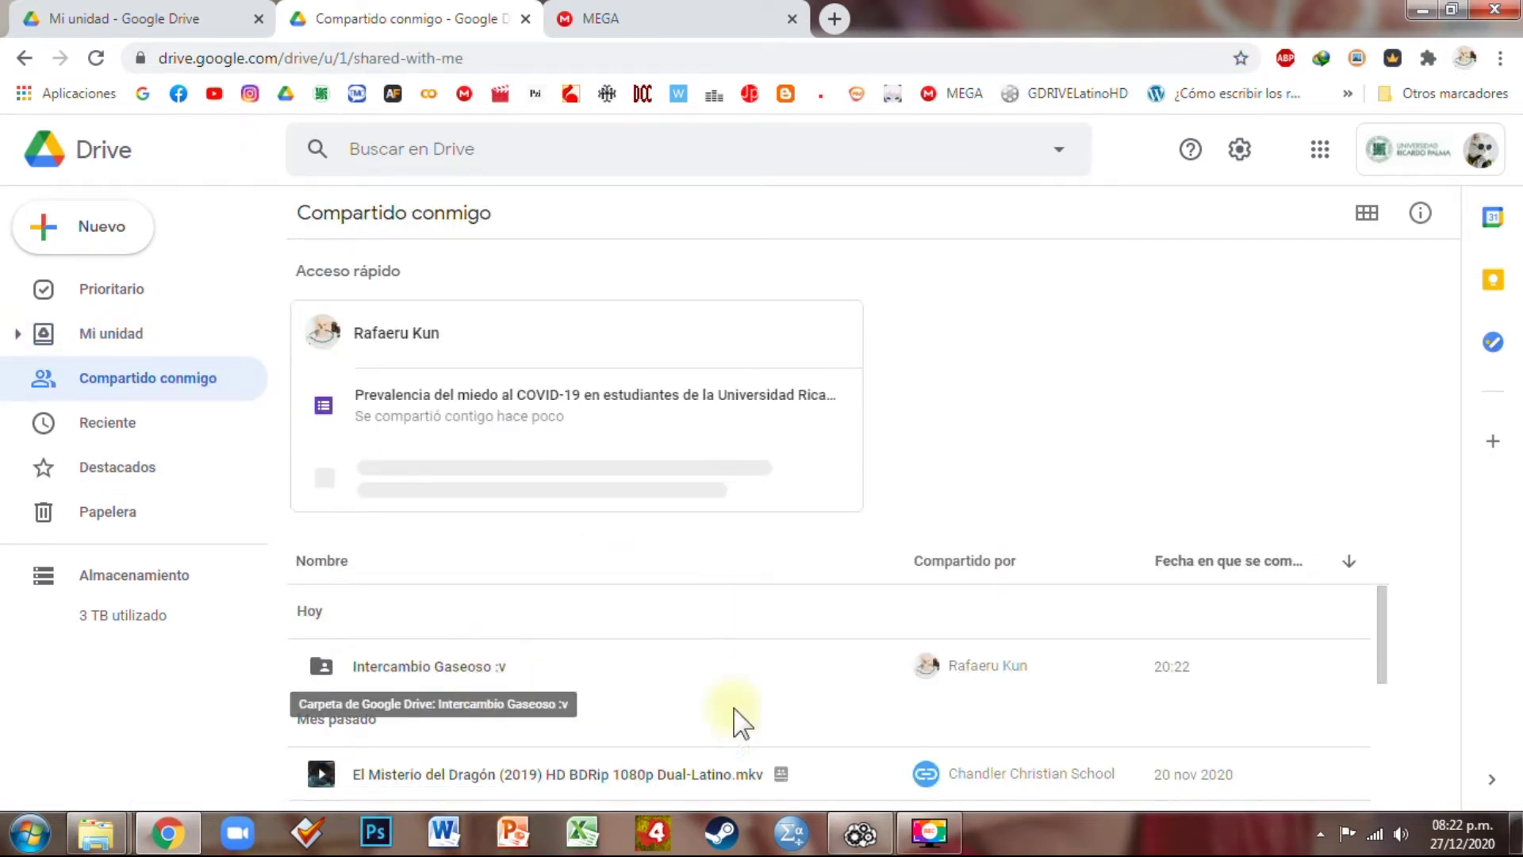
left_click(150, 17)
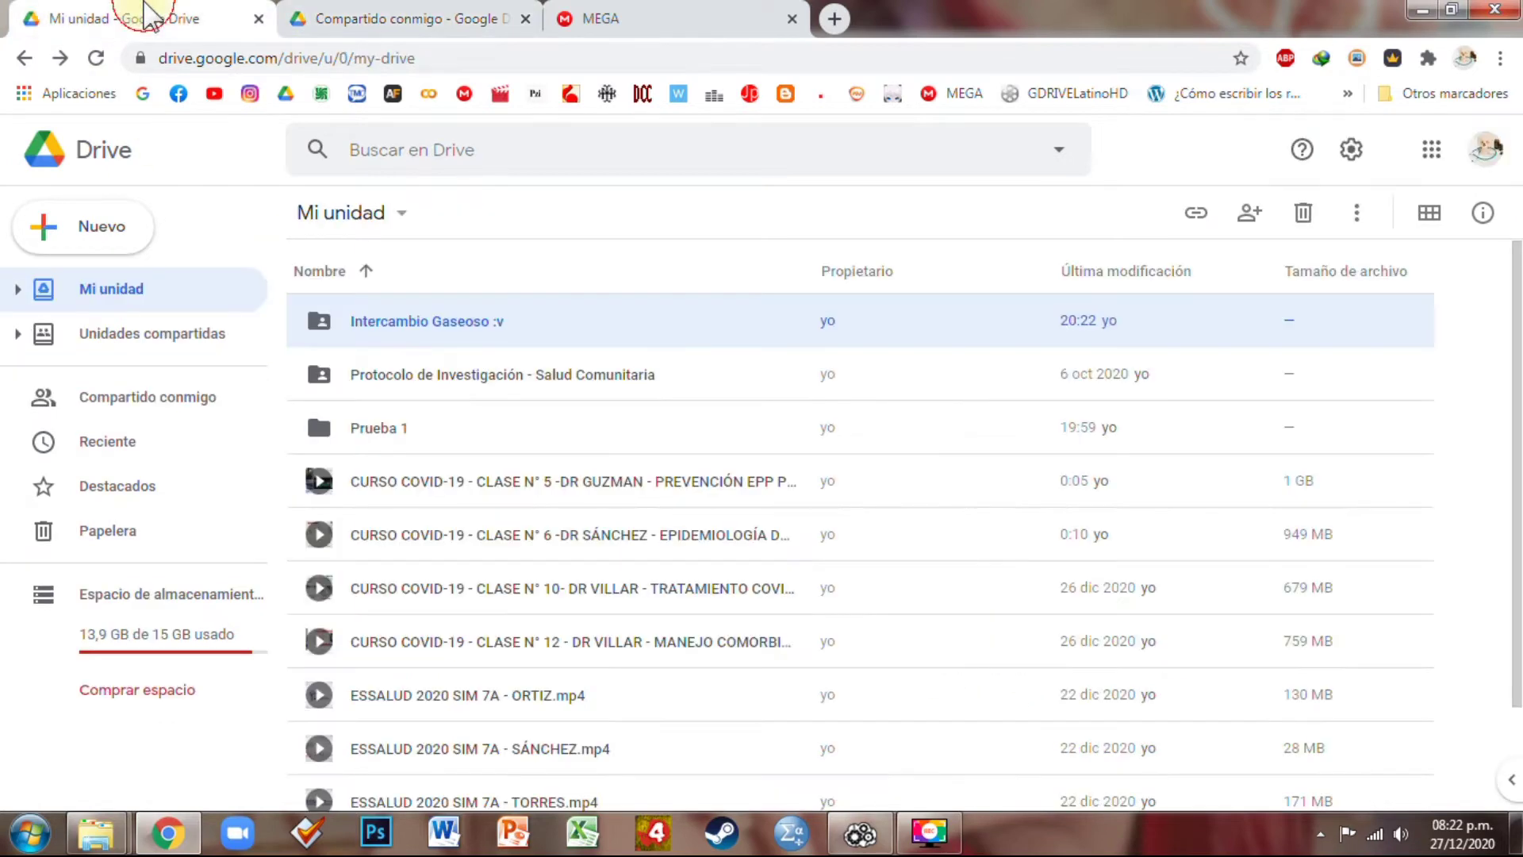
left_click(865, 837)
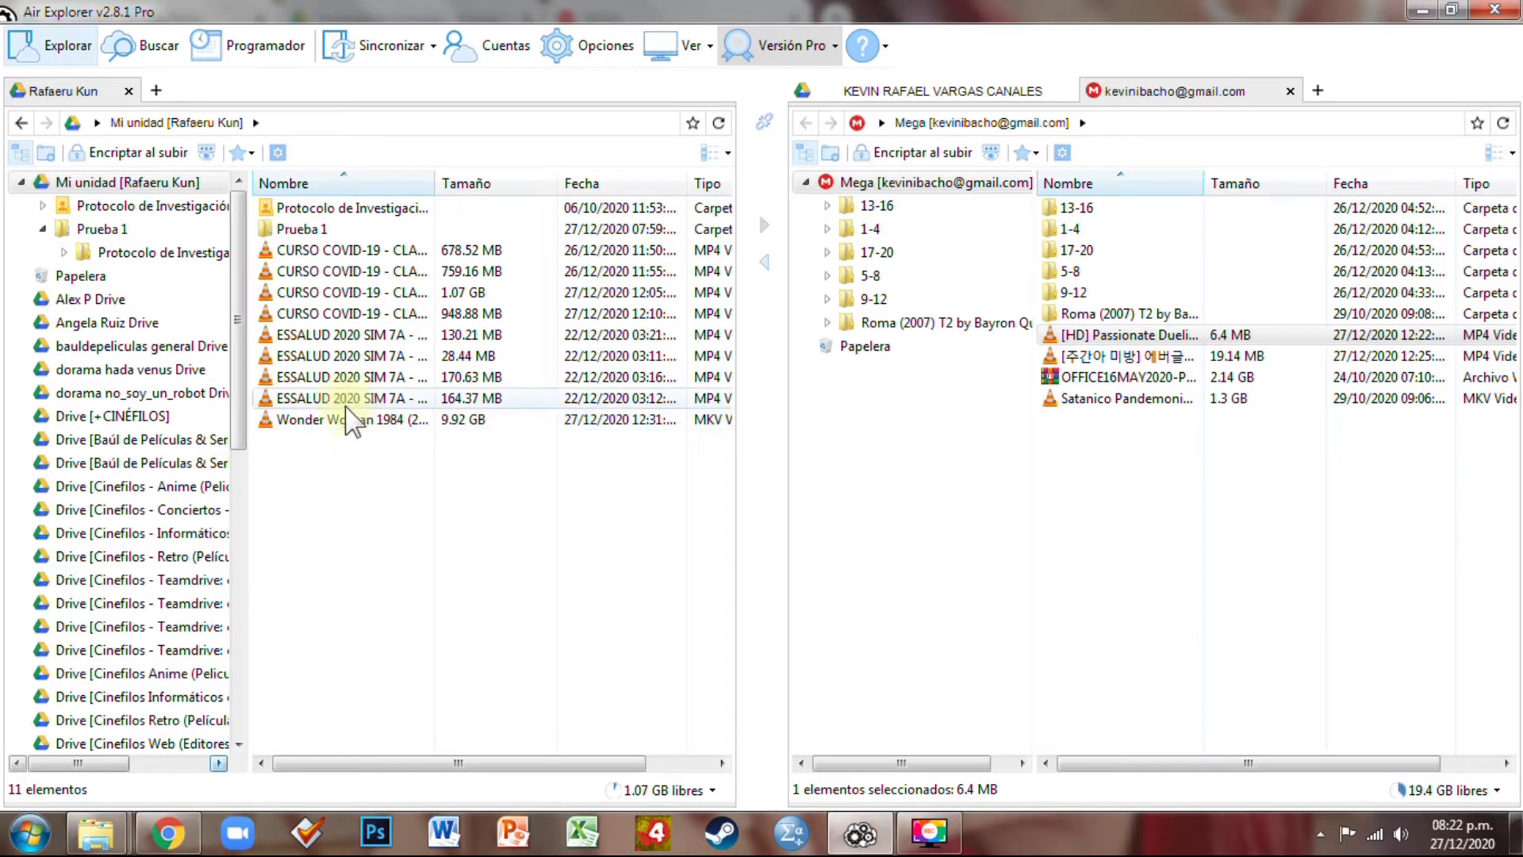
Drag the Wonder Woman 1984 video onto the research protocol folder
left_click(359, 419)
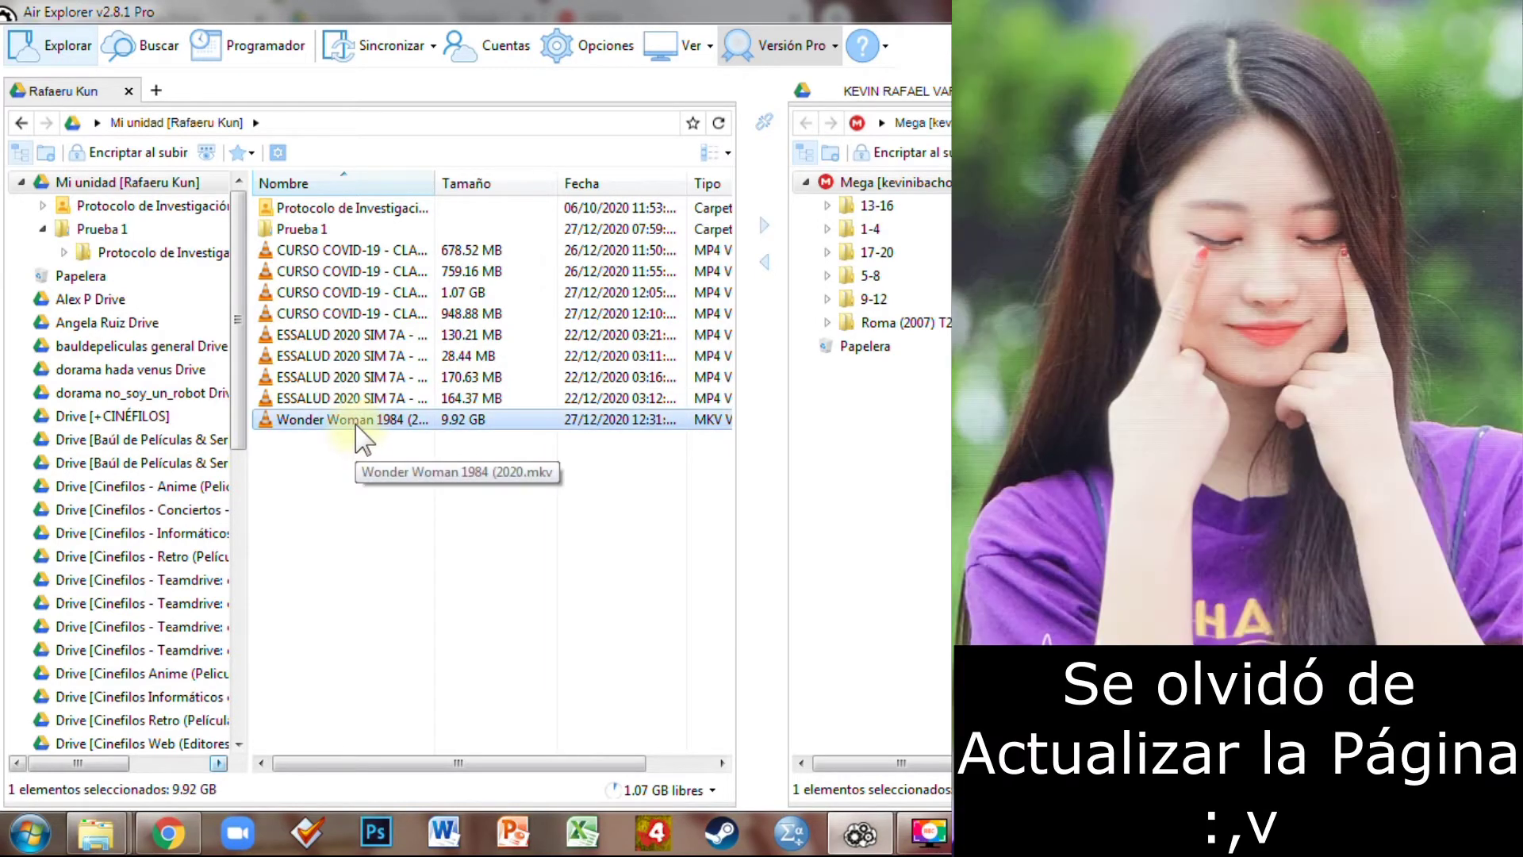
left_click_drag(356, 423, 389, 210)
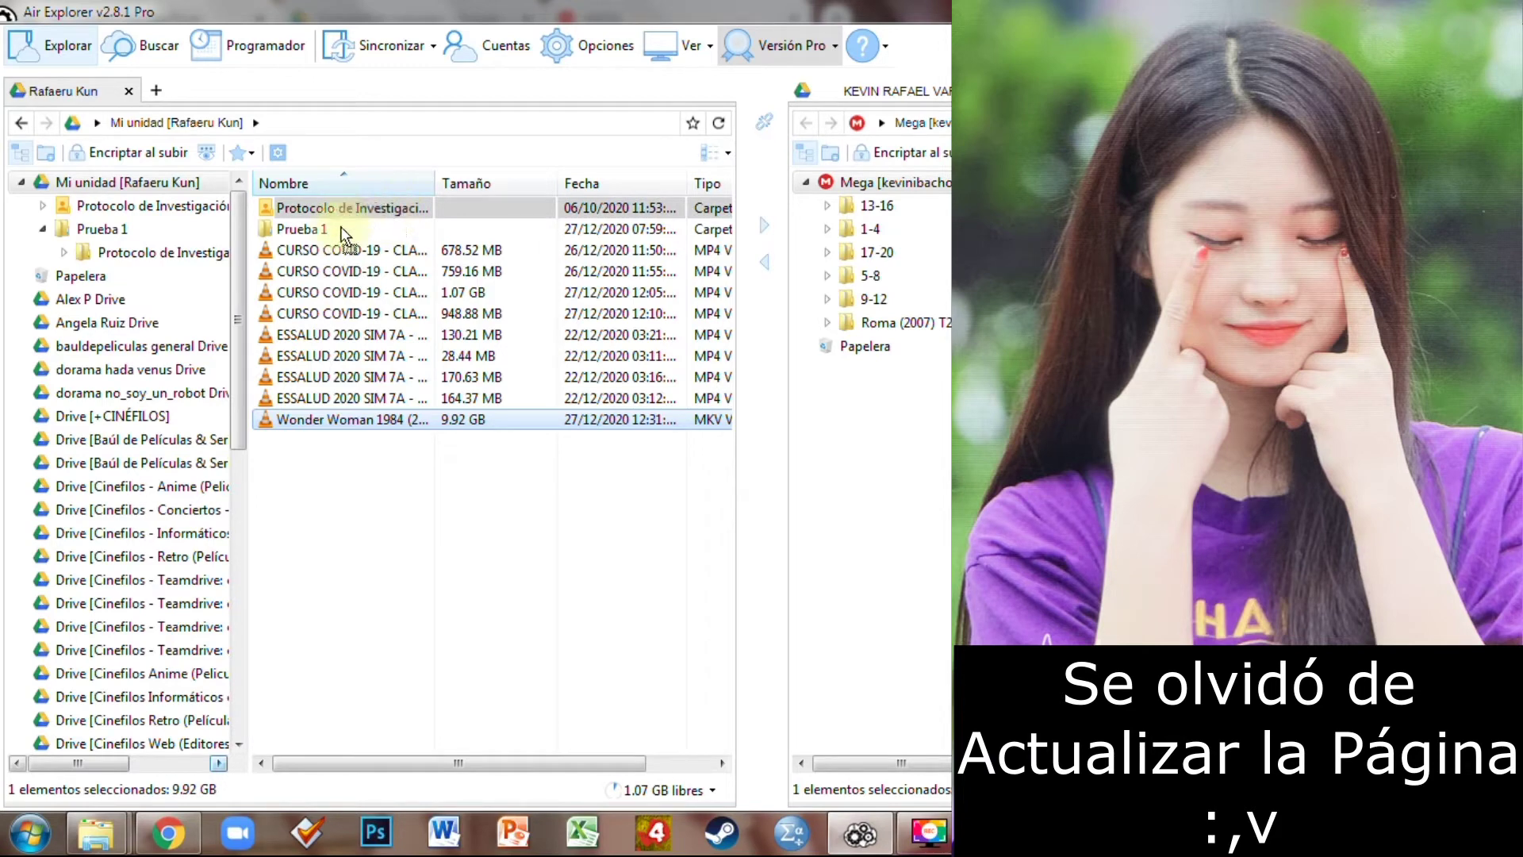
left_click(395, 488)
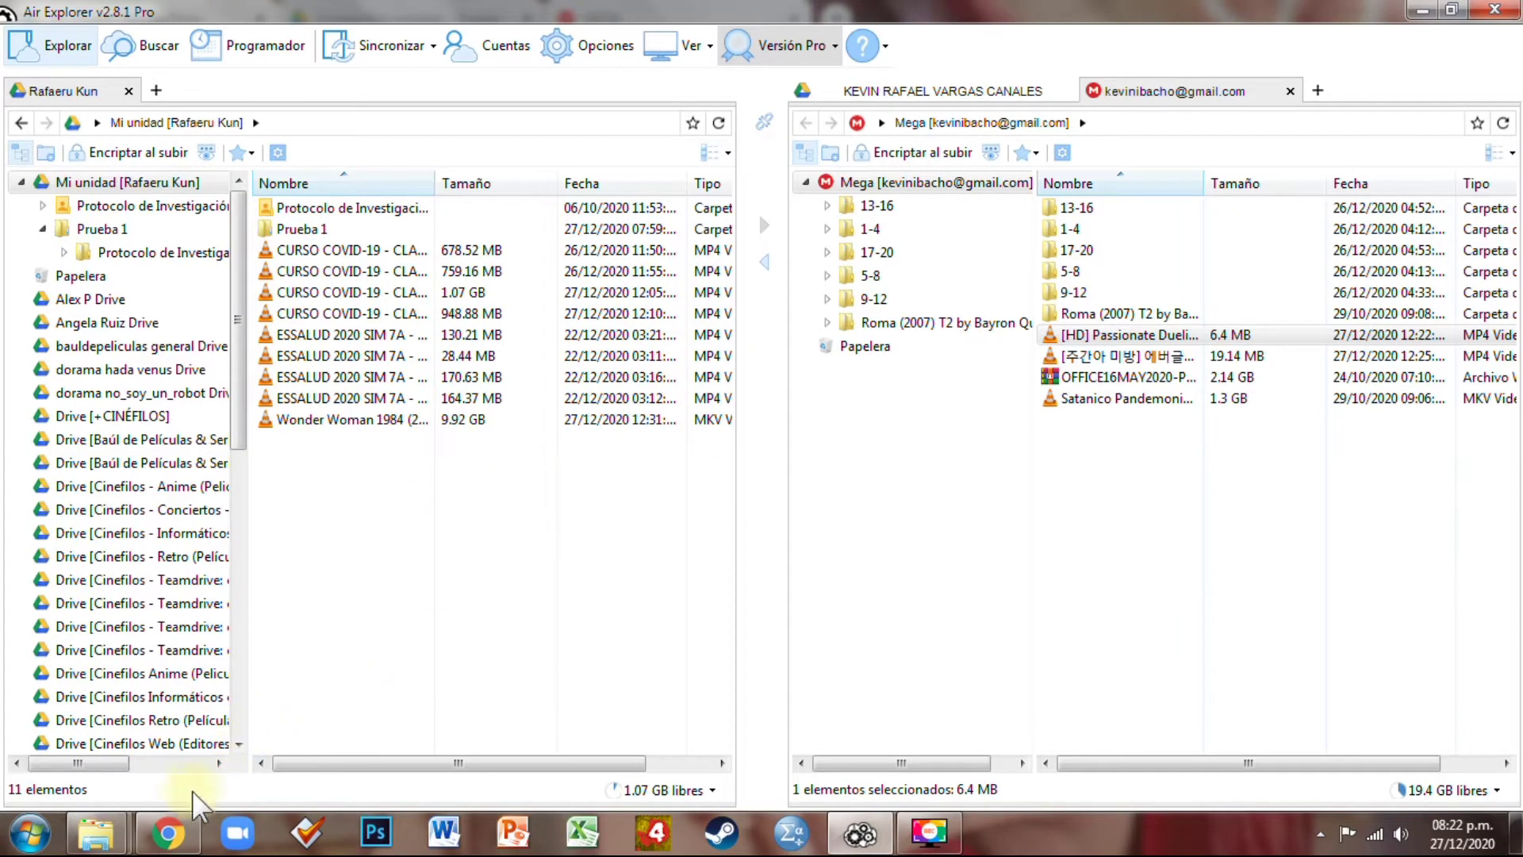
Reload Air Explorer's Mi unidad so the shared Intercambio Gaseoso :v folder appears, making 12 items
left_click(185, 837)
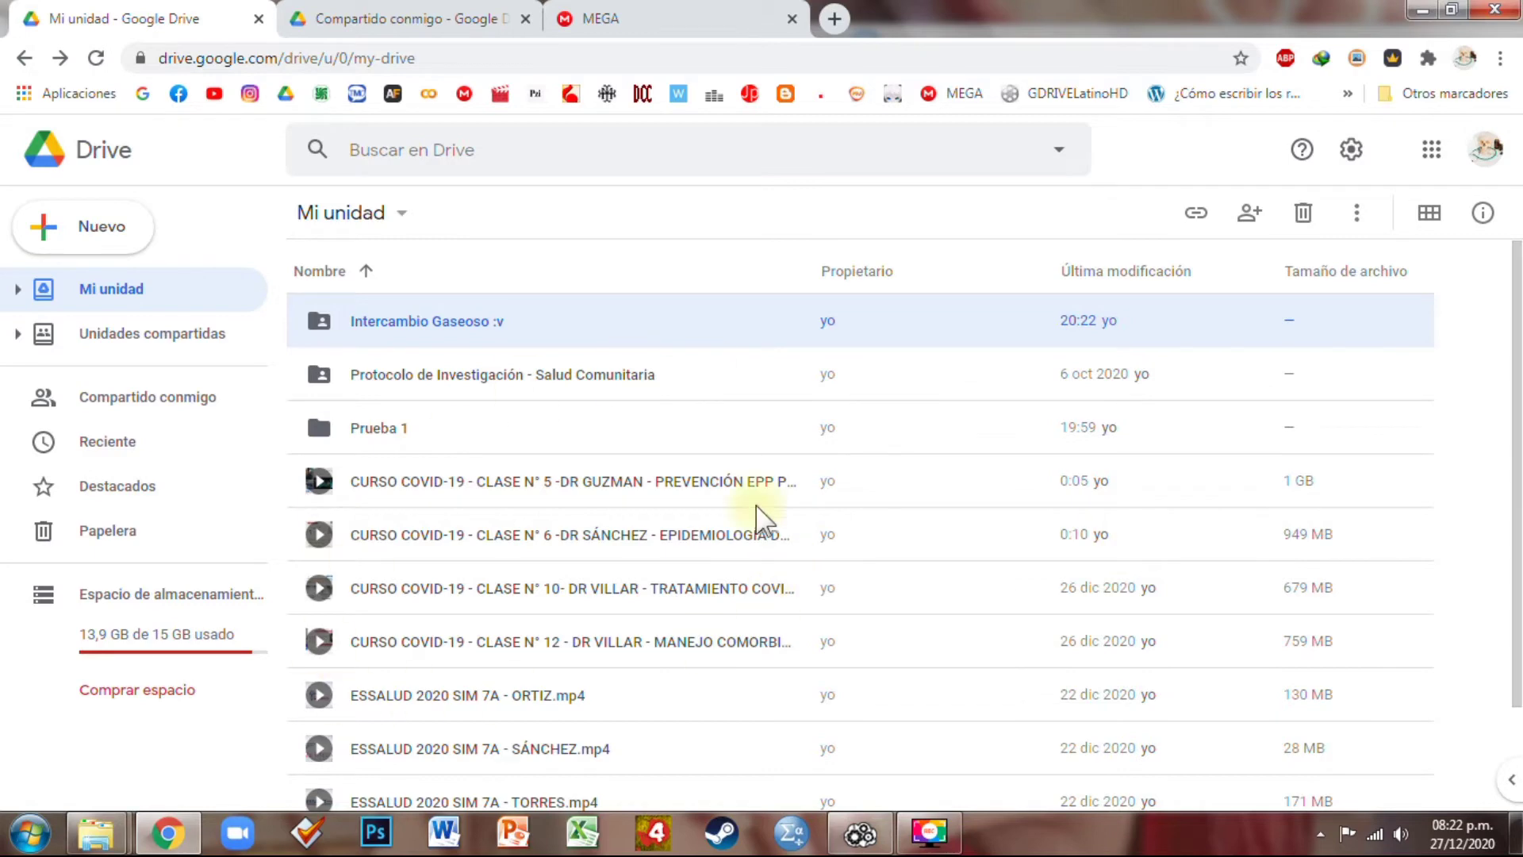
left_click(861, 833)
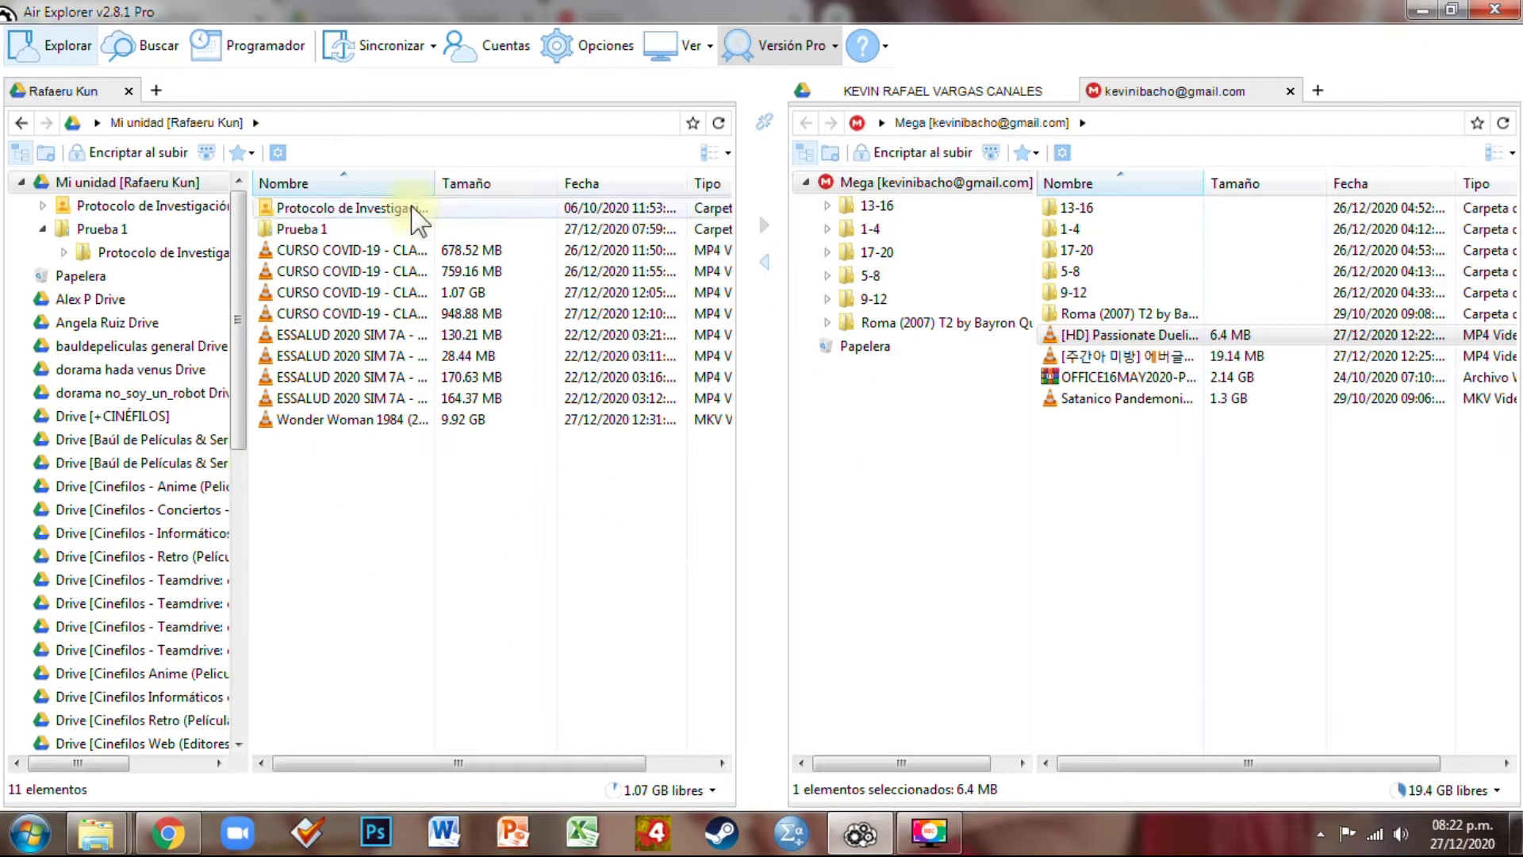
key("alt+Tab")
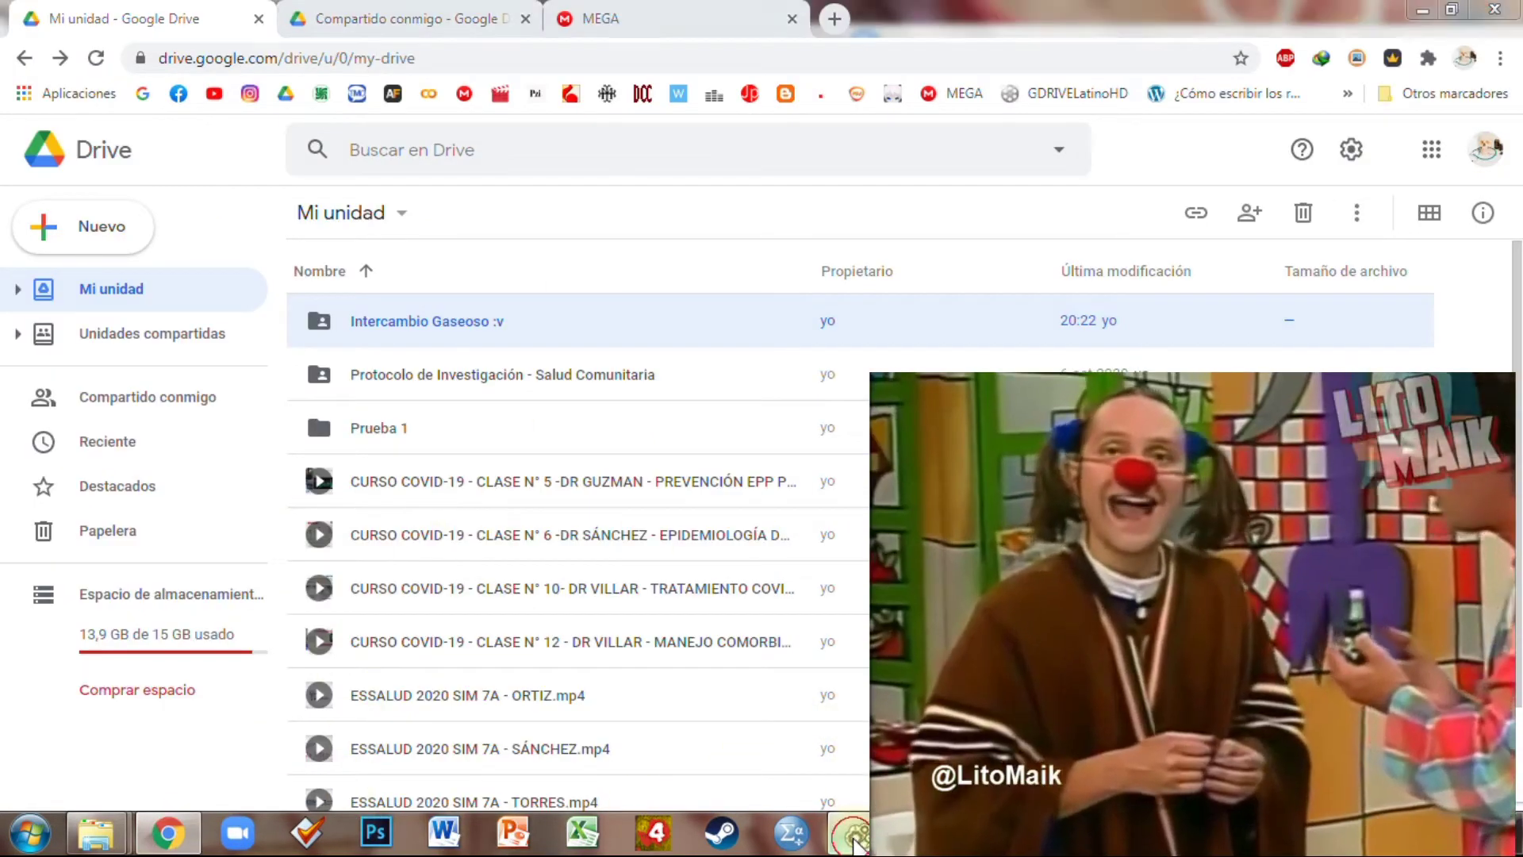
key("alt+Tab")
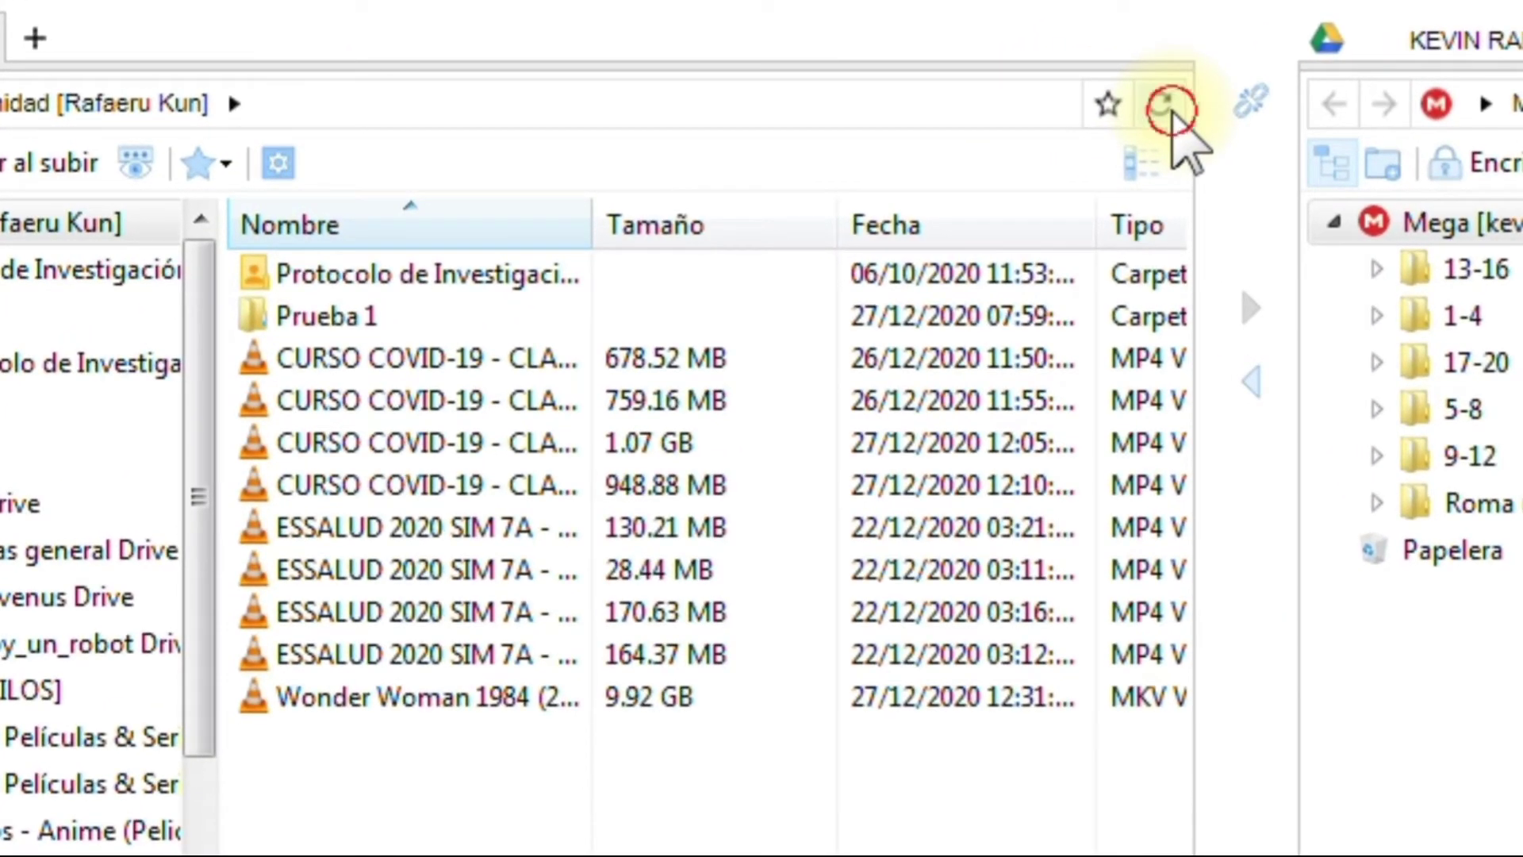
left_click(1166, 108)
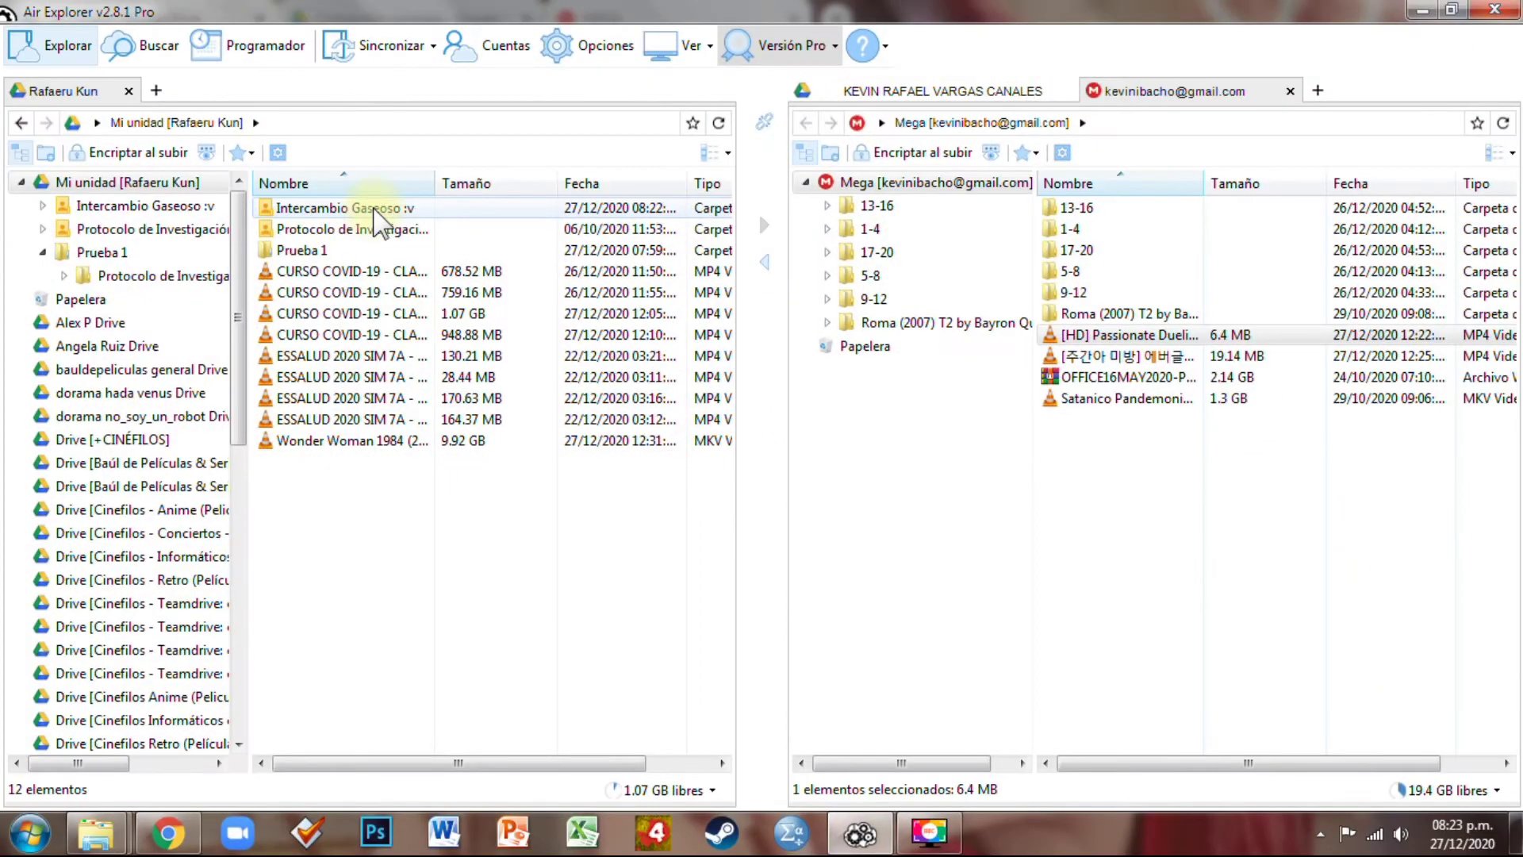
Move Wonder Woman 1984 into Intercambio Gaseoso :v and open that shared folder in the second account's pane
left_click(325, 444)
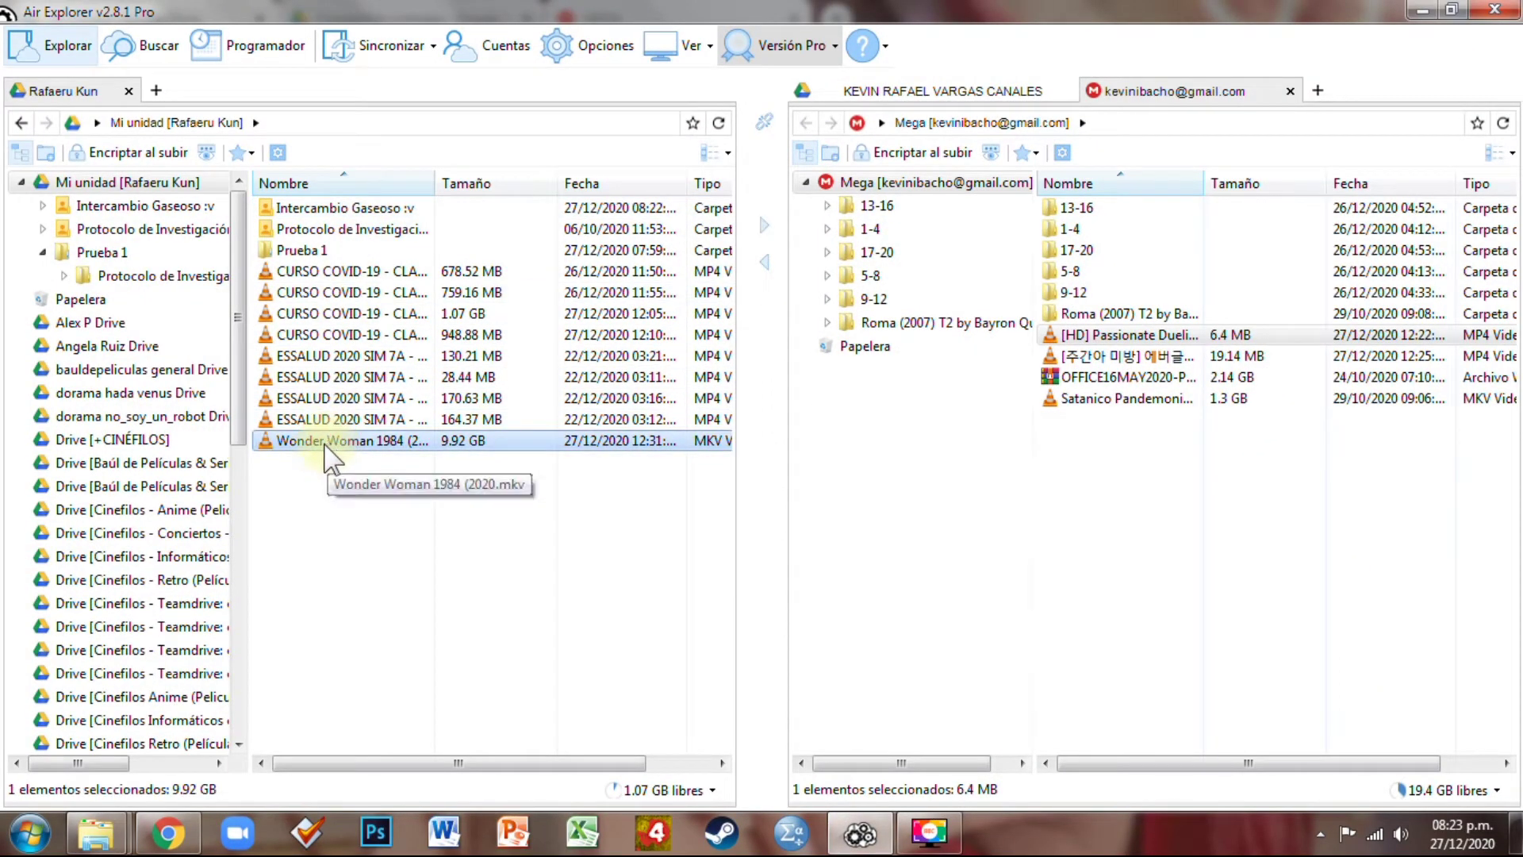
left_click_drag(325, 449, 389, 212)
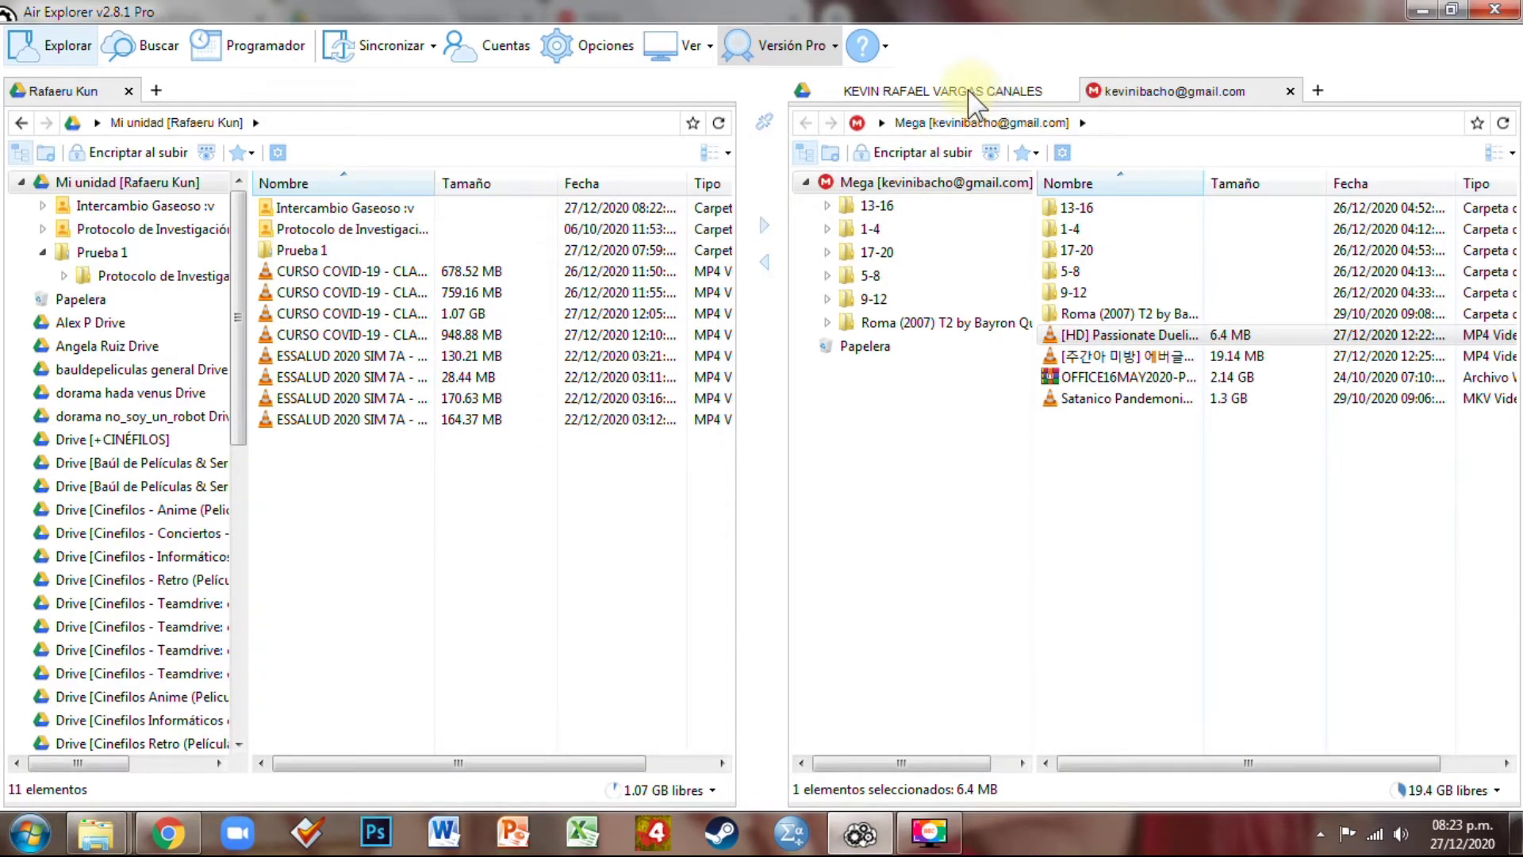
left_click(968, 91)
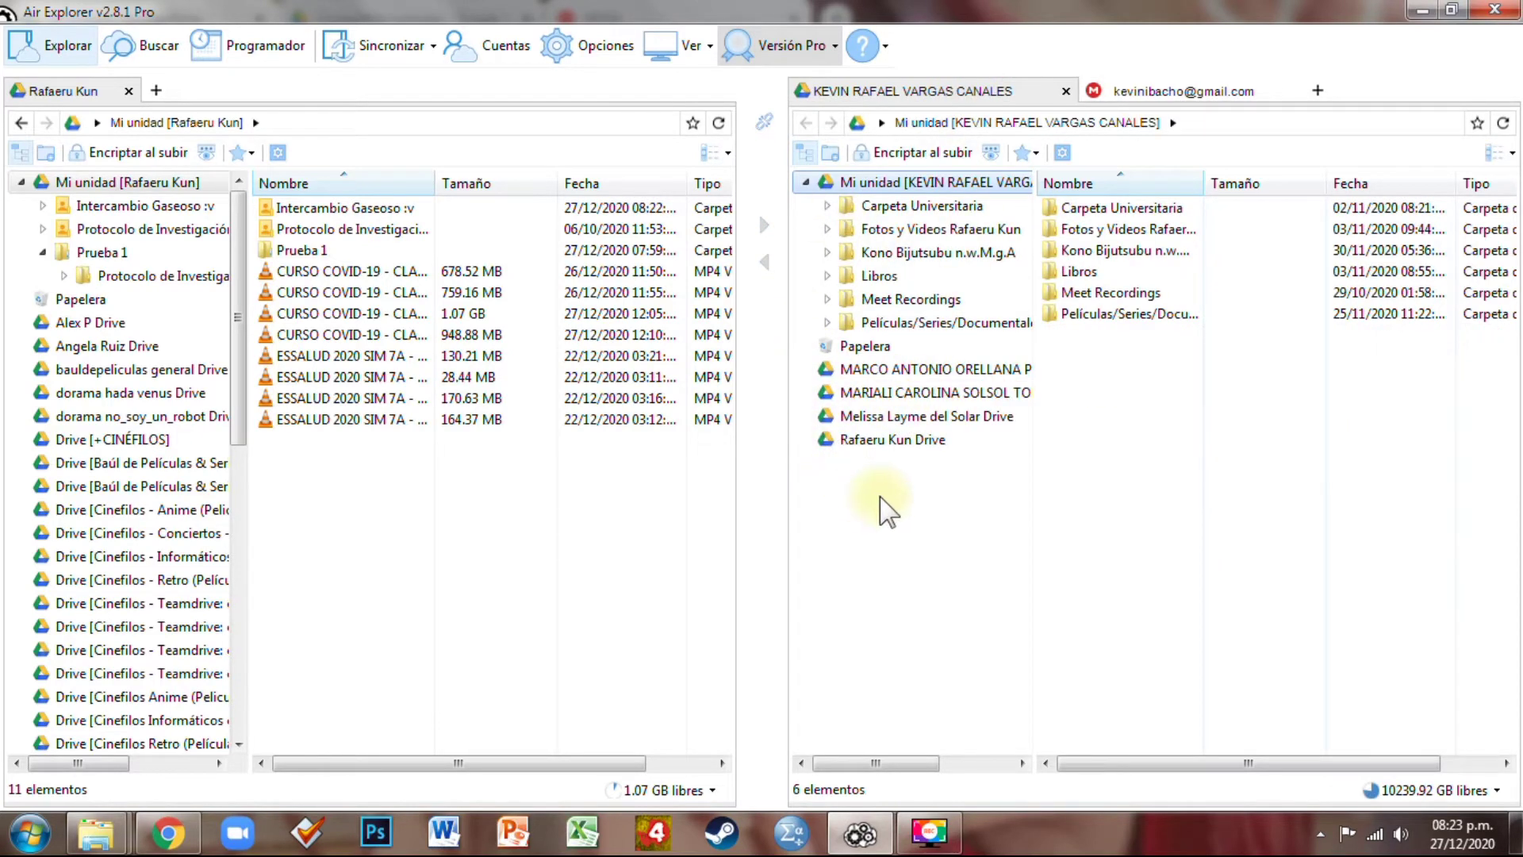
left_click(910, 442)
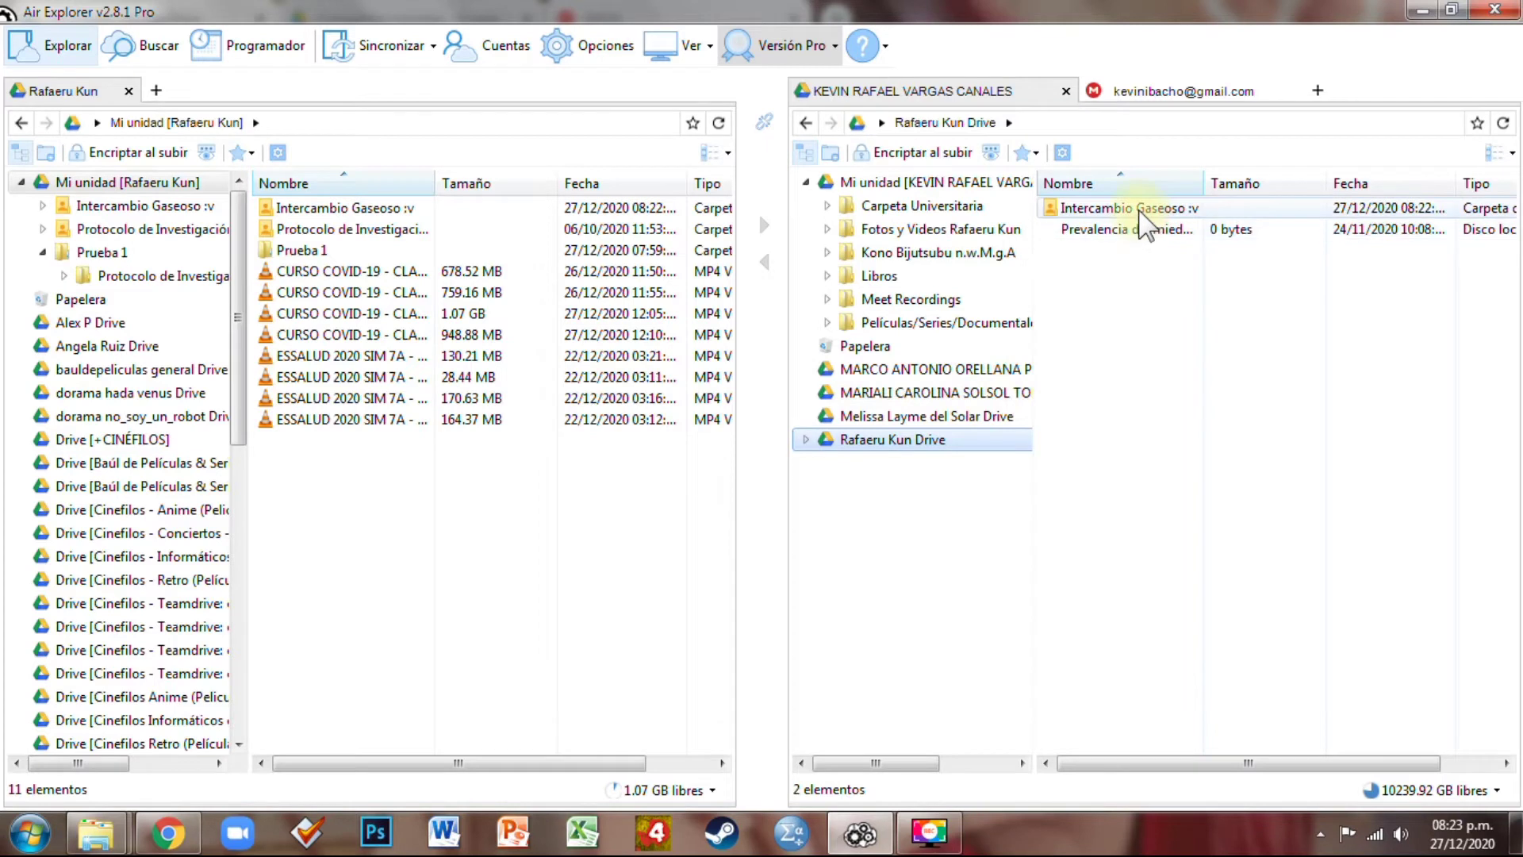
left_click(1502, 123)
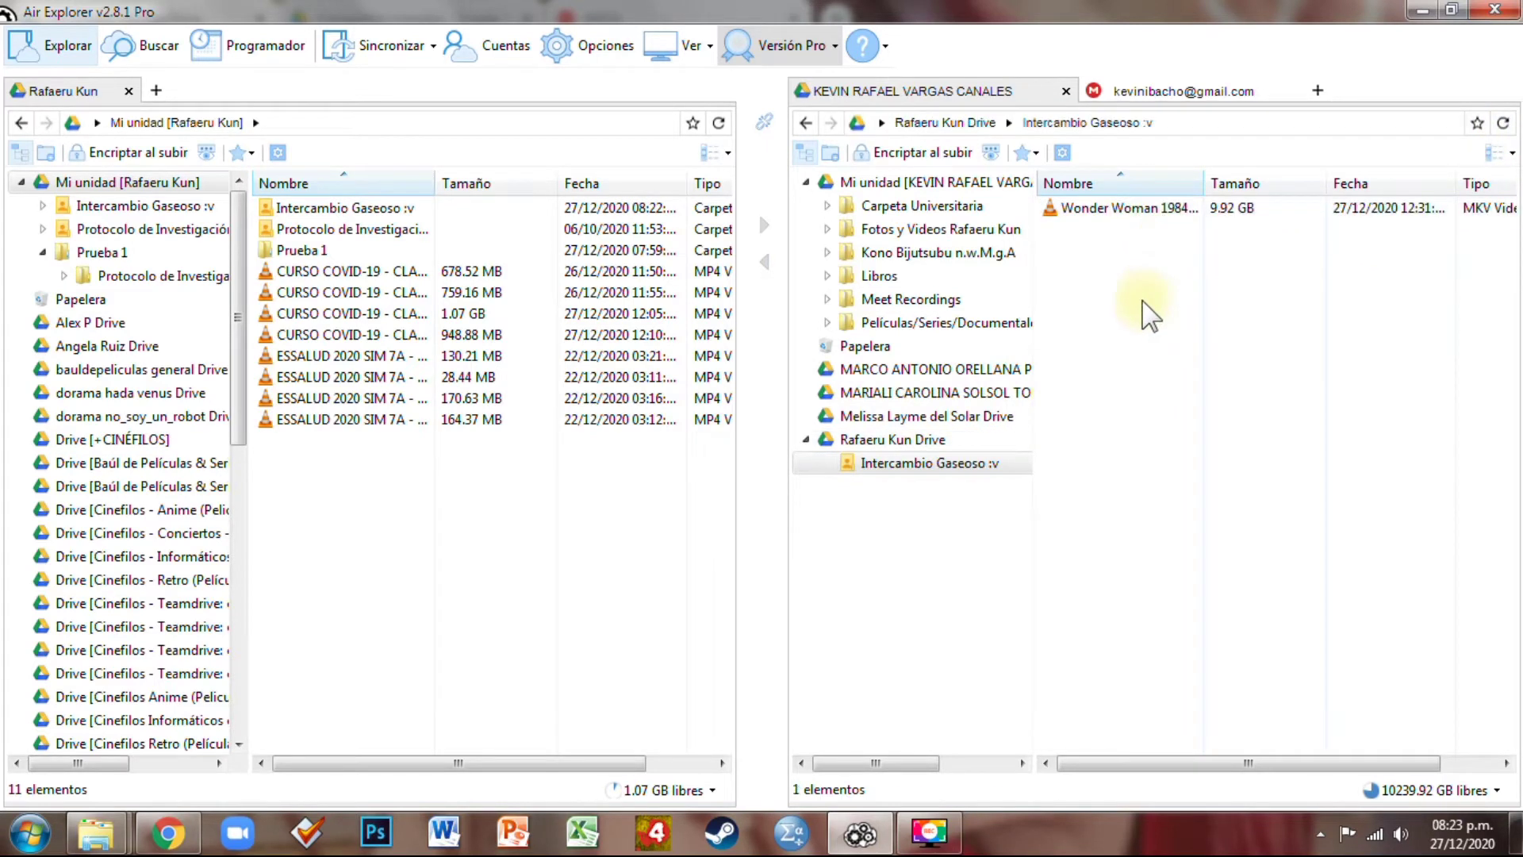
left_click(1115, 226)
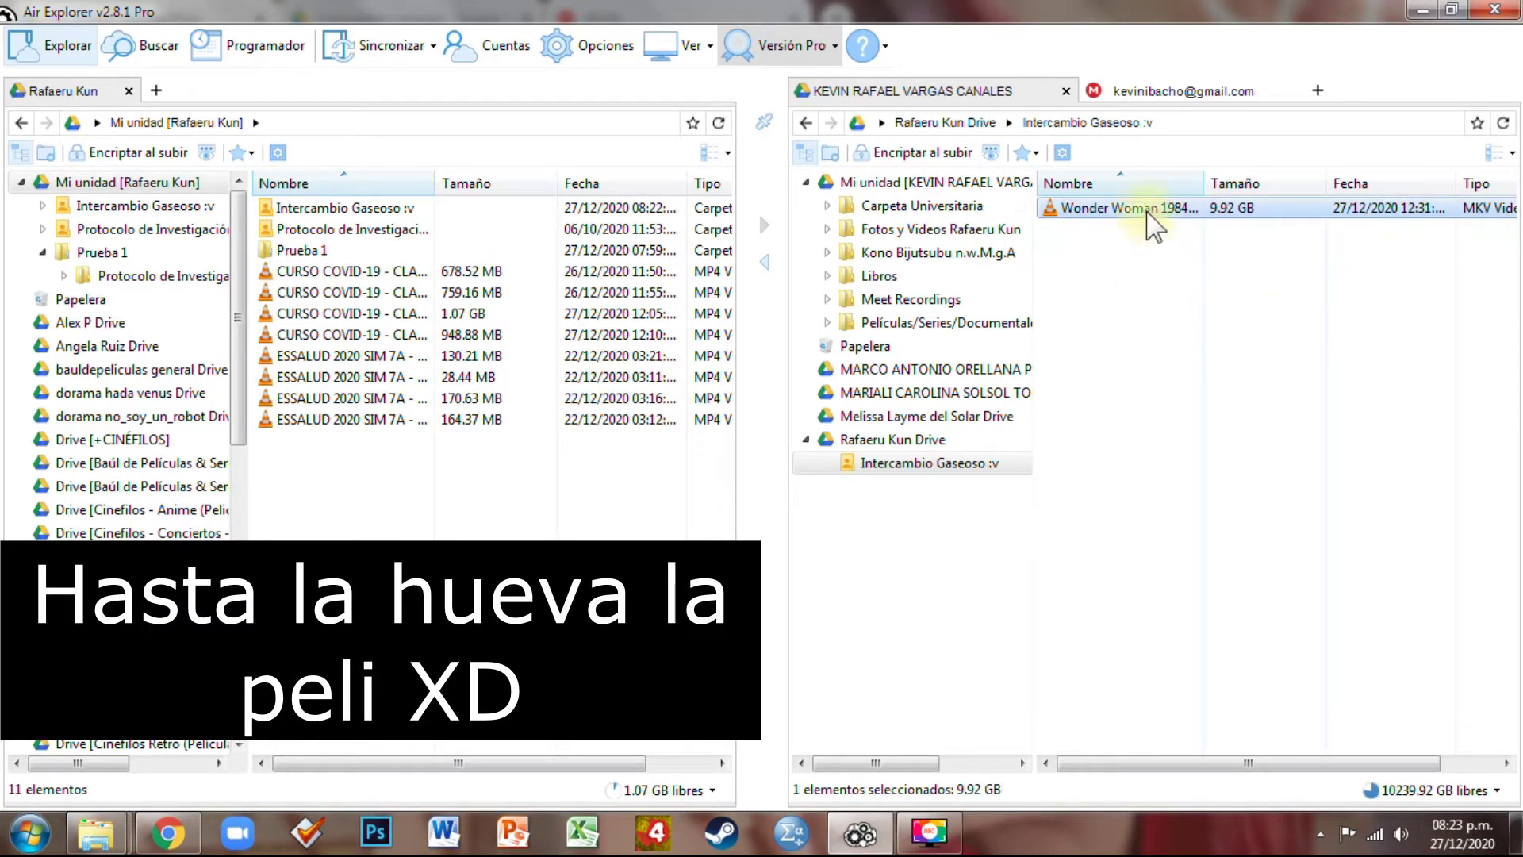
Copy the Wonder Woman 1984 video and check the second account's Mi unidad in the browser
right_click(1257, 210)
left_click(1249, 287)
left_click(936, 182)
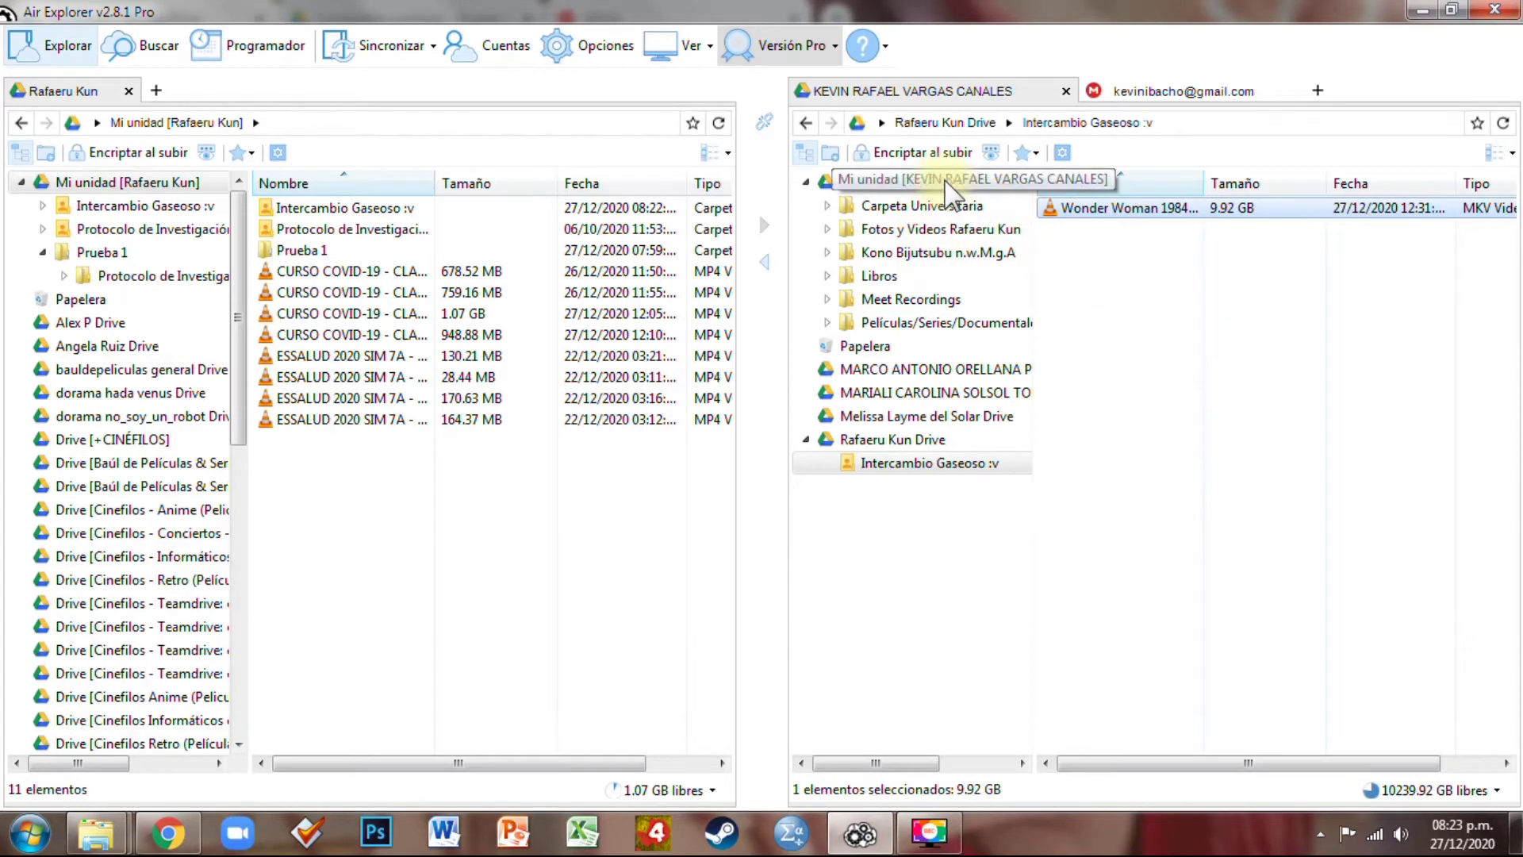
left_click(168, 833)
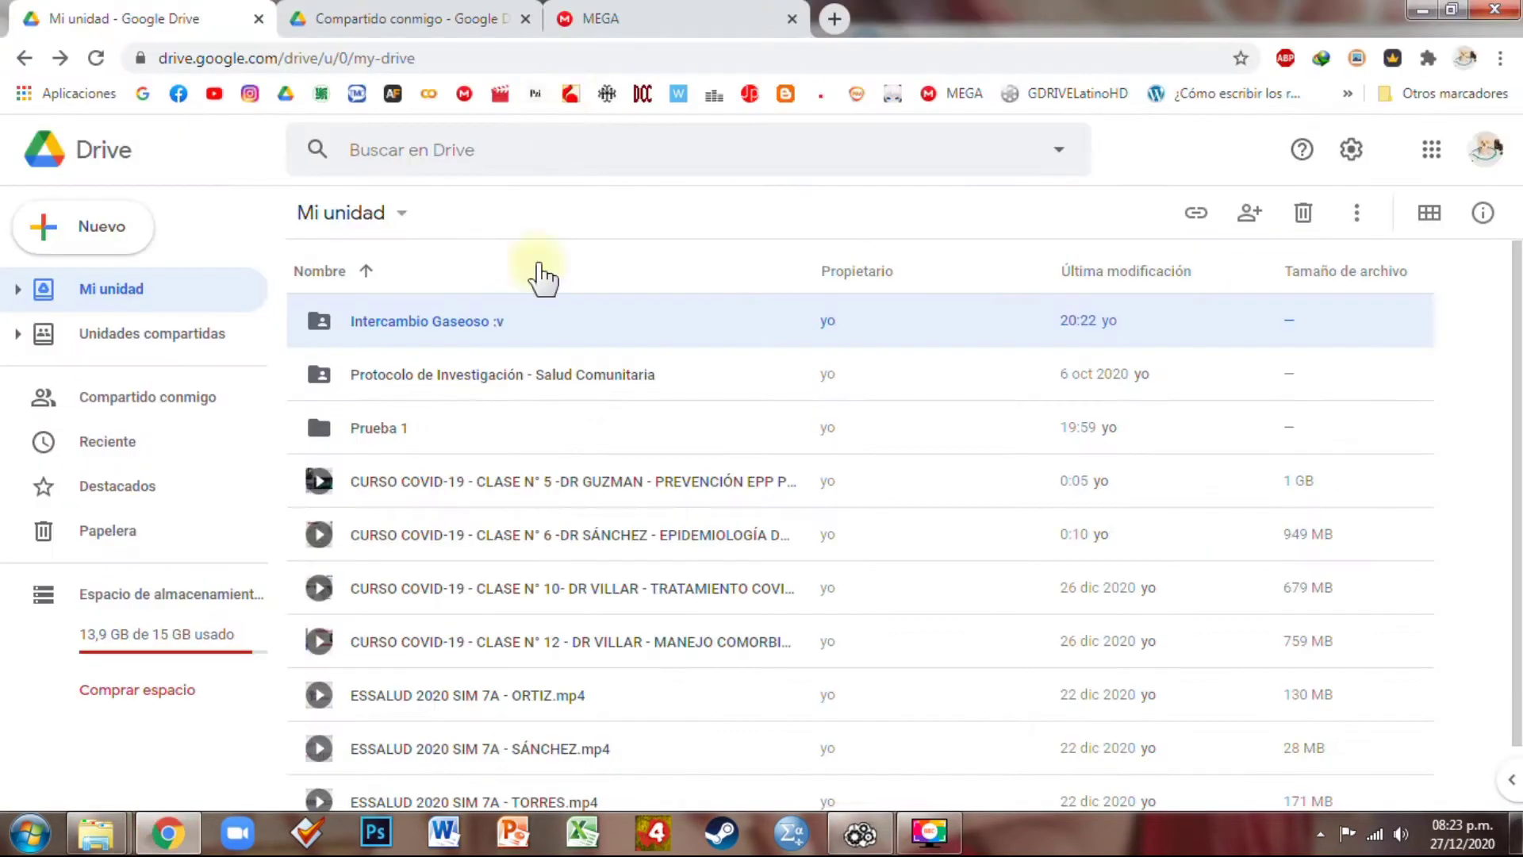
left_click(459, 14)
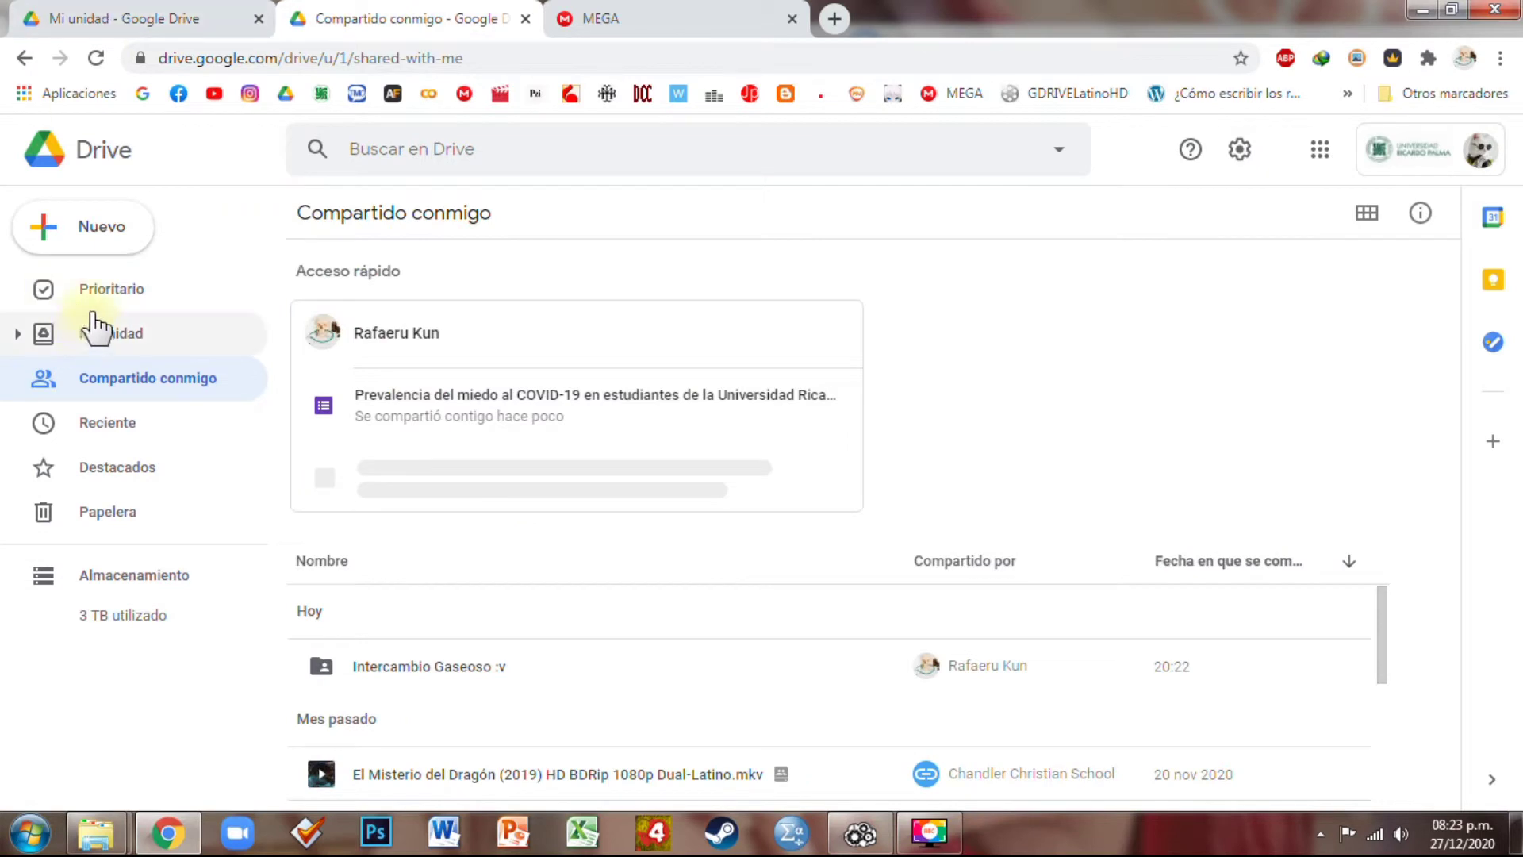
left_click(115, 335)
scroll(619, 659, "down", 1)
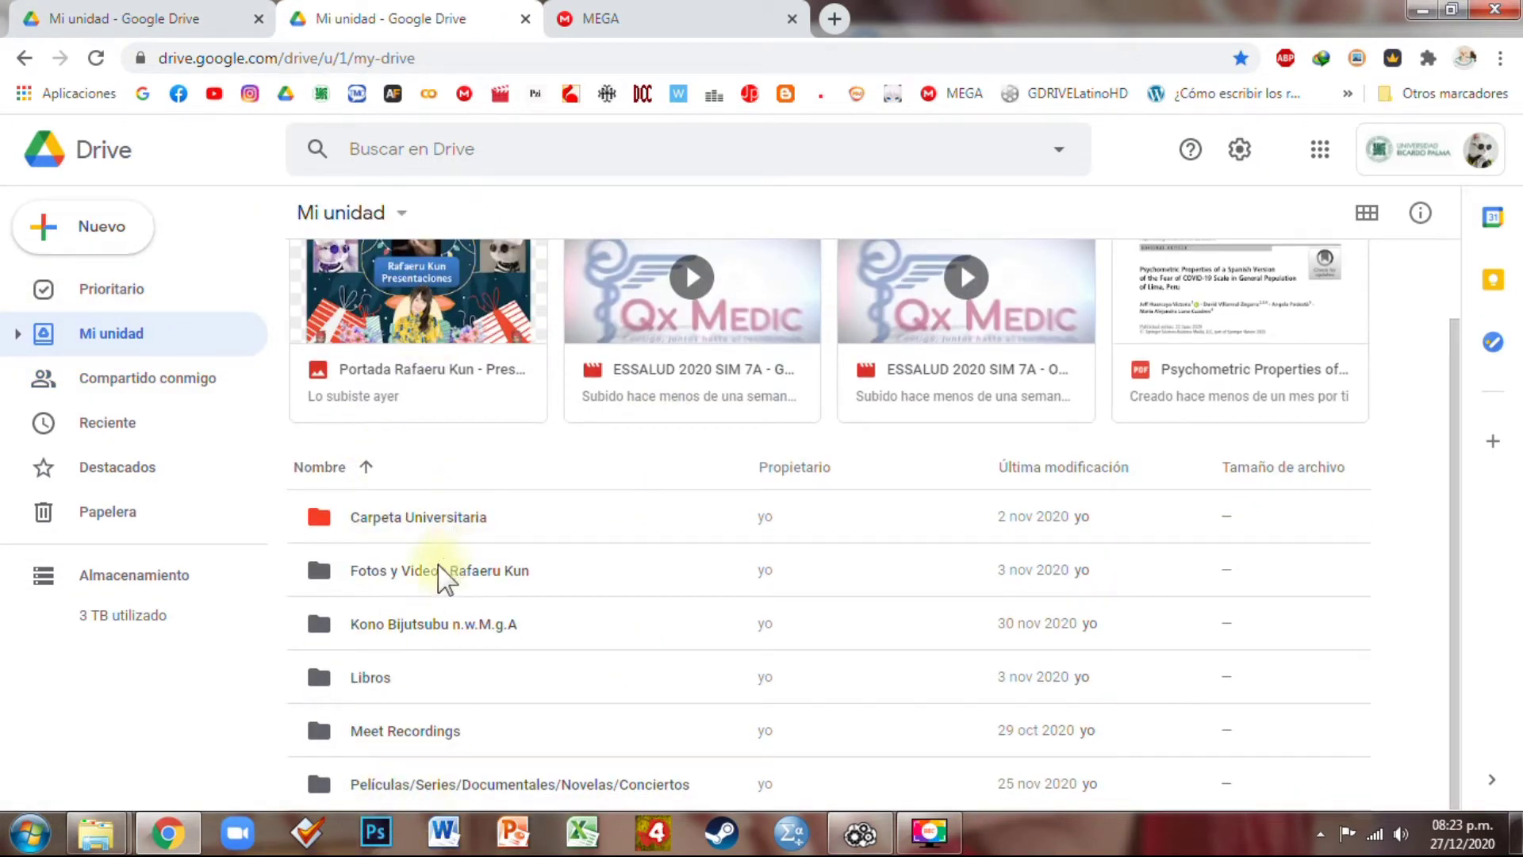
left_click(861, 831)
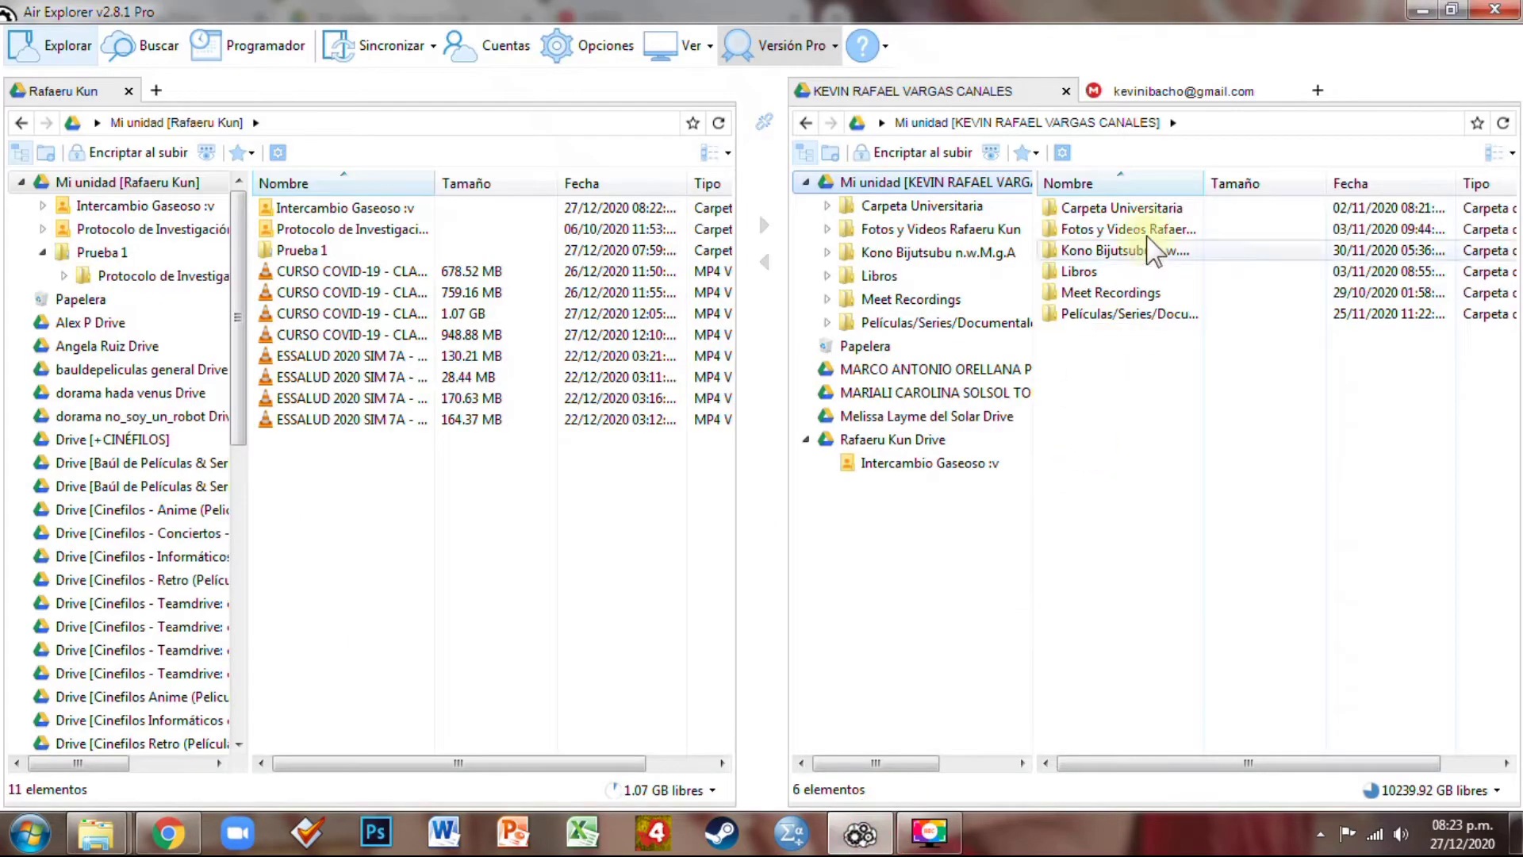
Paste the 9.92 GB Wonder Woman 1984 copy into the second account's Mi unidad, making 7 items
right_click(1114, 378)
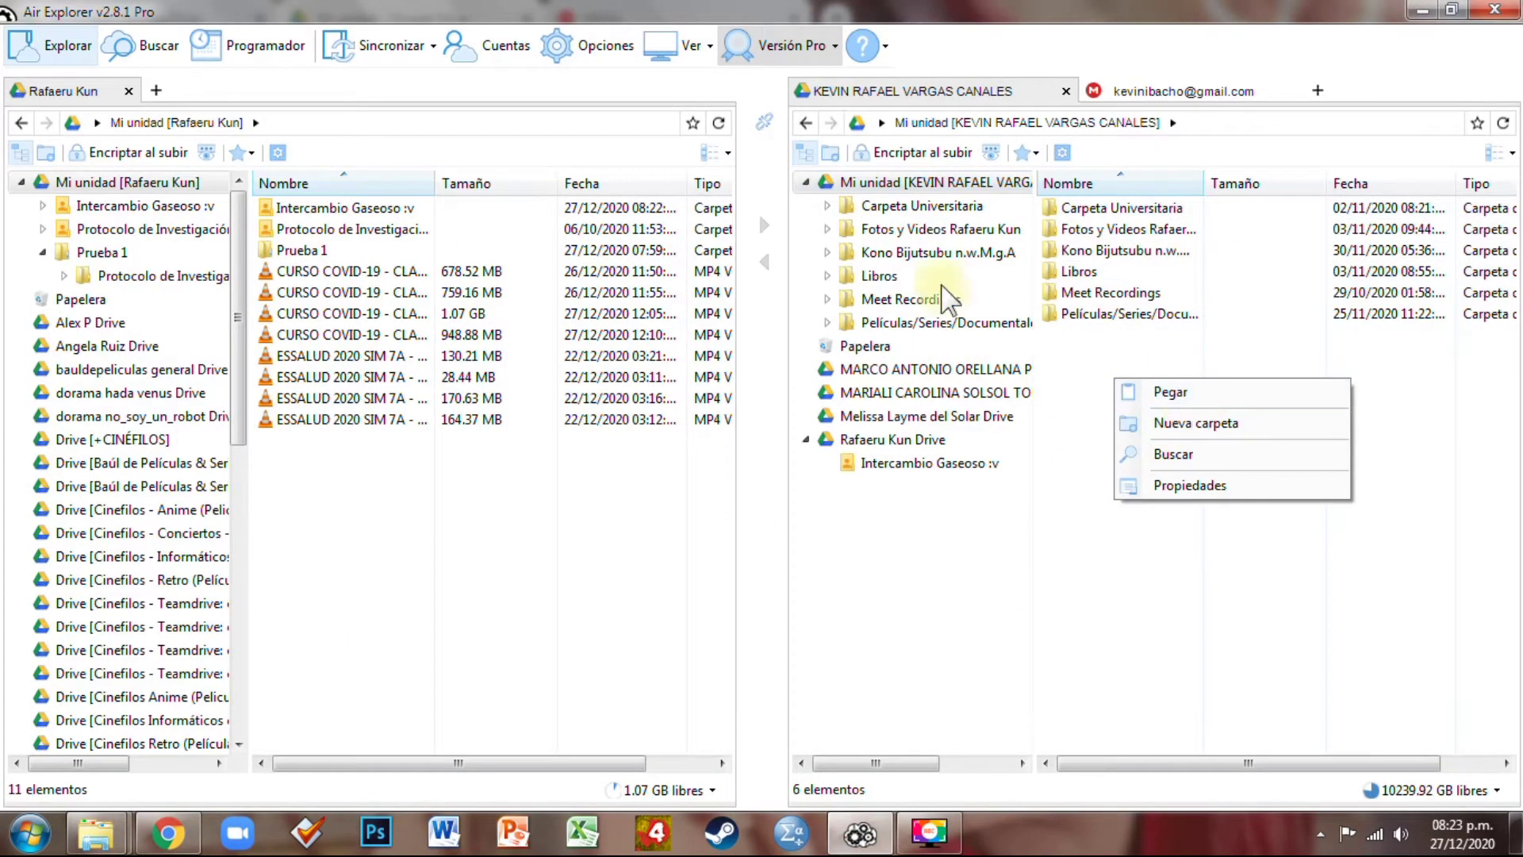
left_click(904, 462)
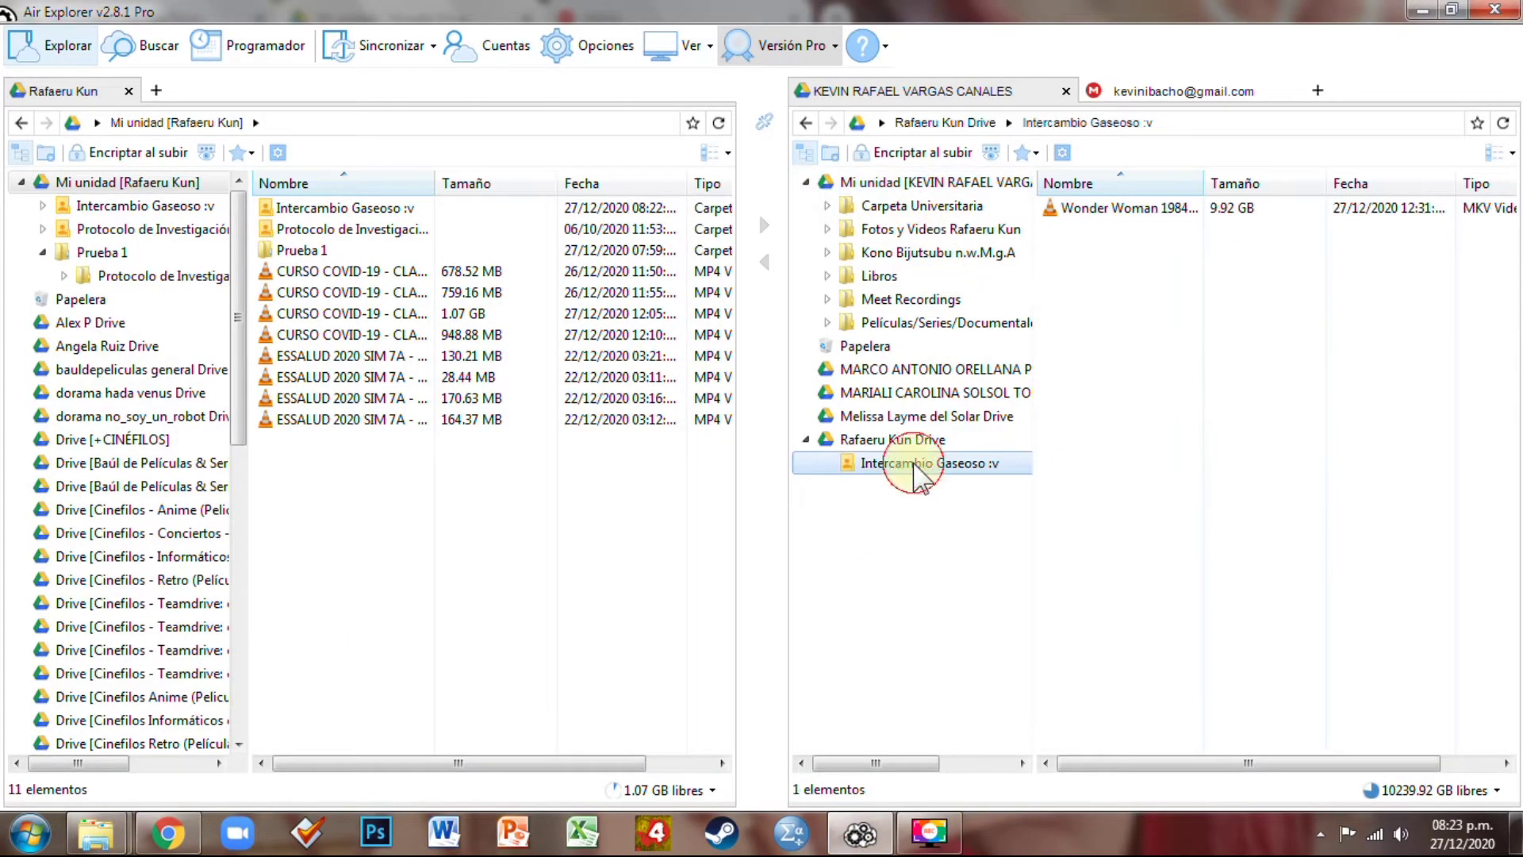
right_click(1143, 208)
left_click(1200, 271)
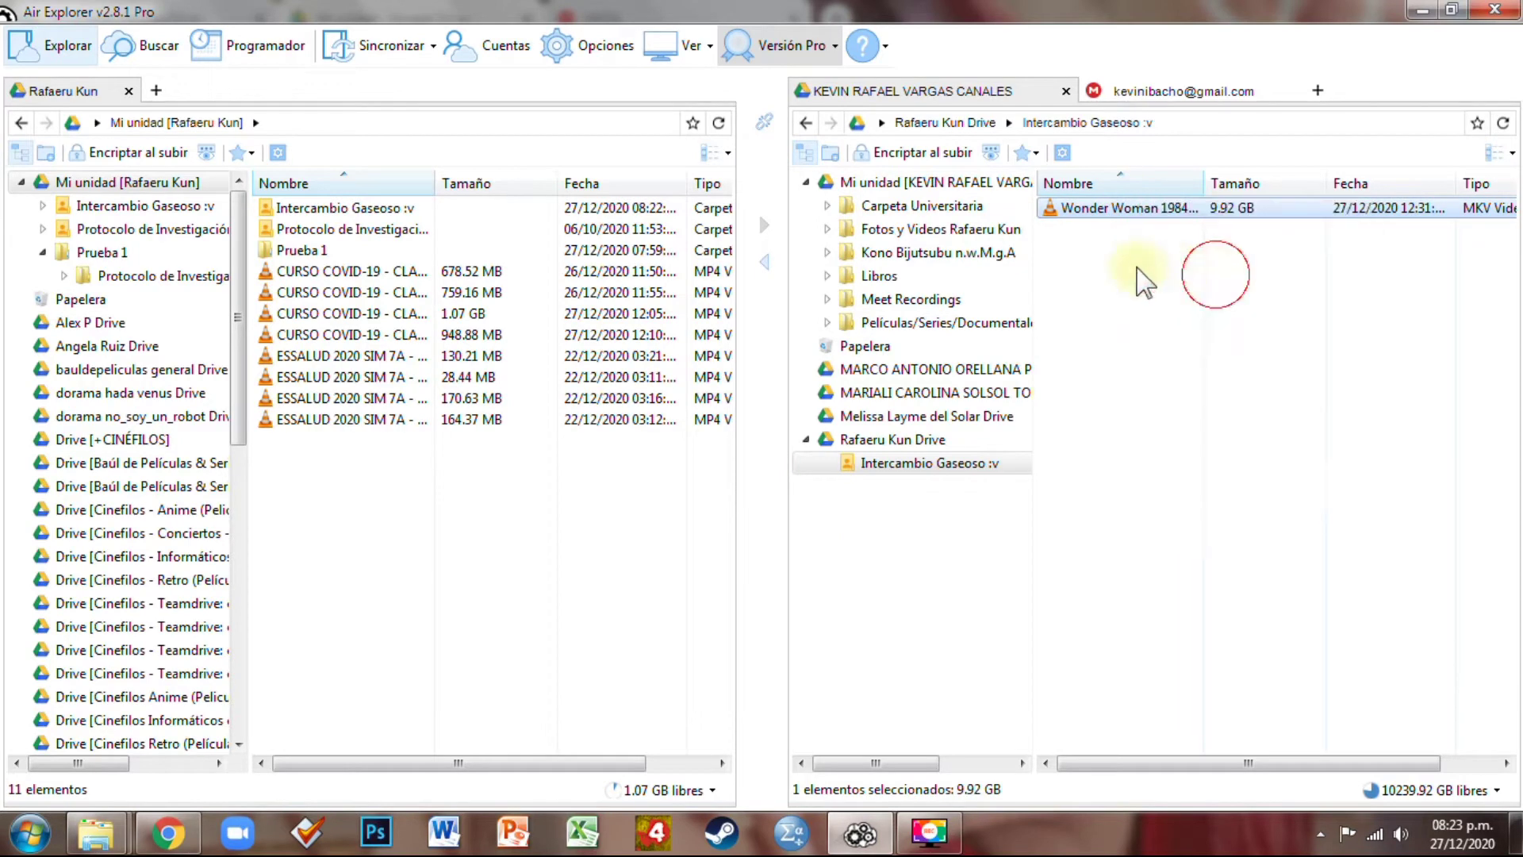
left_click(932, 183)
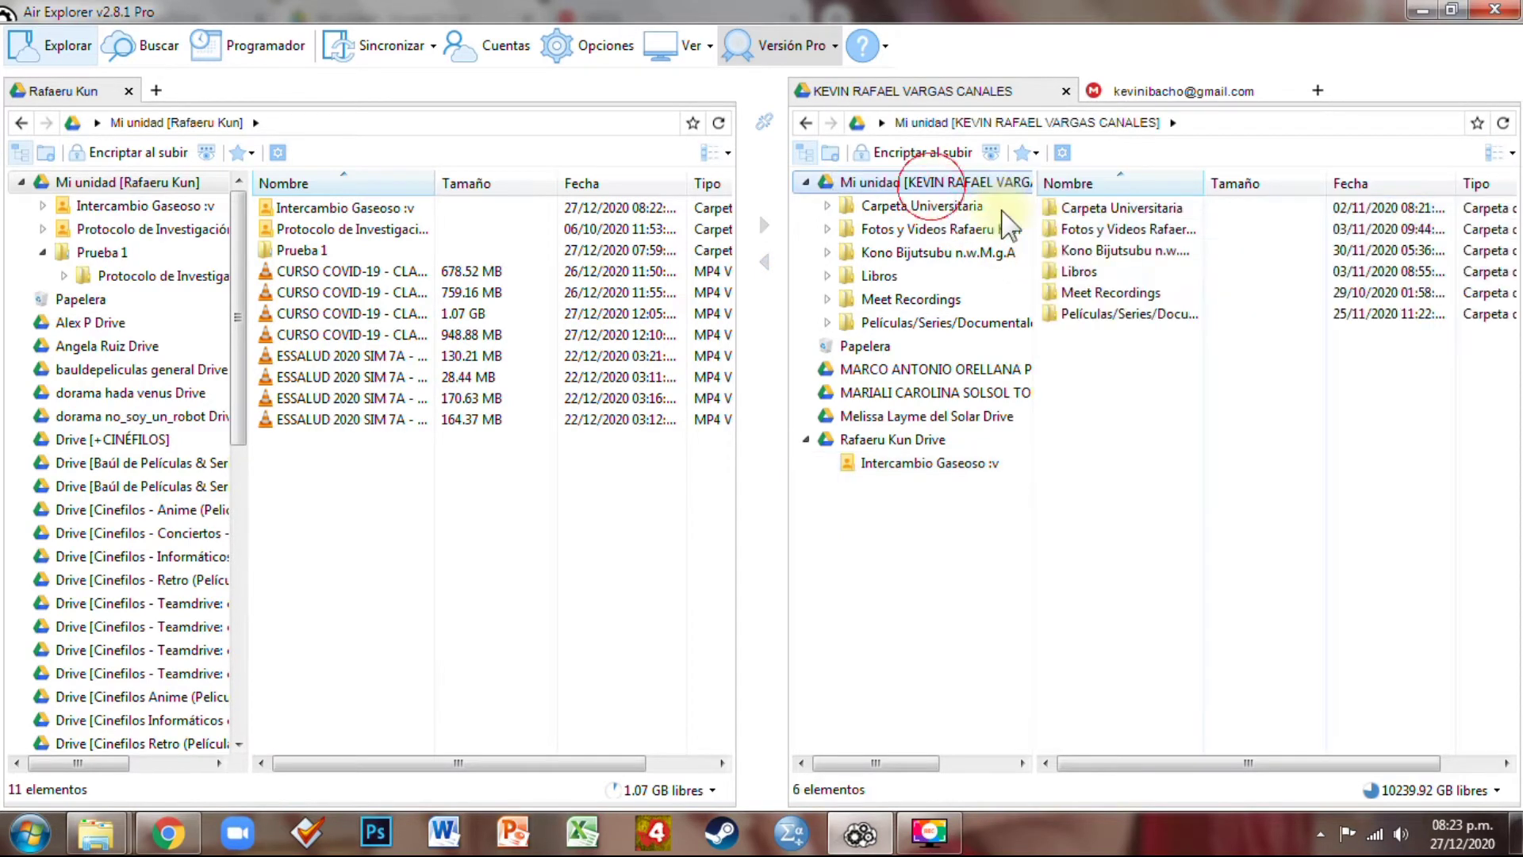
right_click(1126, 384)
left_click(1172, 390)
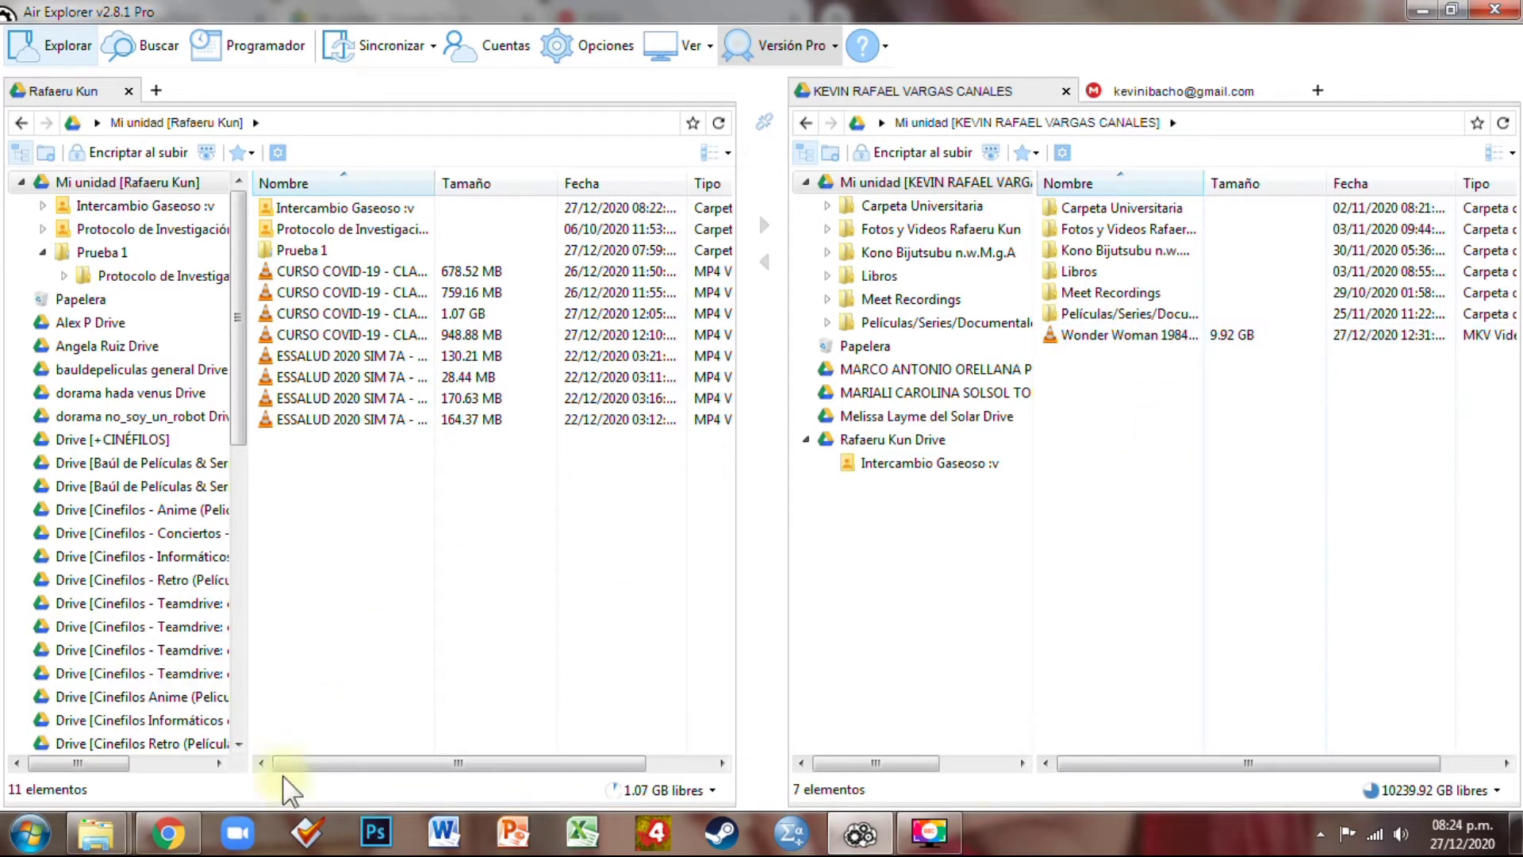
left_click(168, 833)
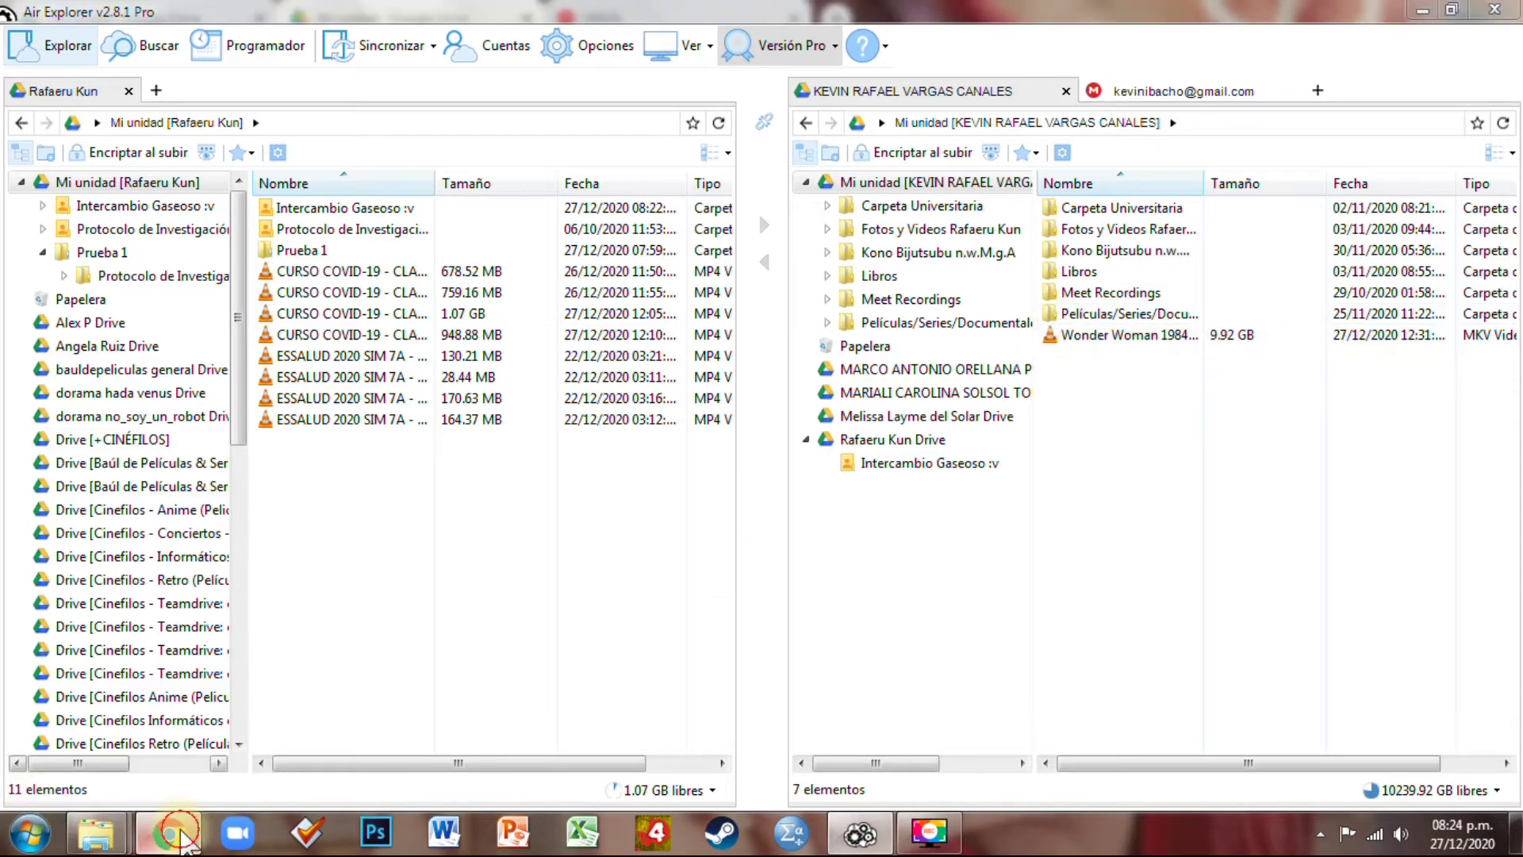
Verify Wonder Woman 1984 (2020).mkv at 10 GB in the second account's web Mi unidad
scroll(500, 656, "down", 1)
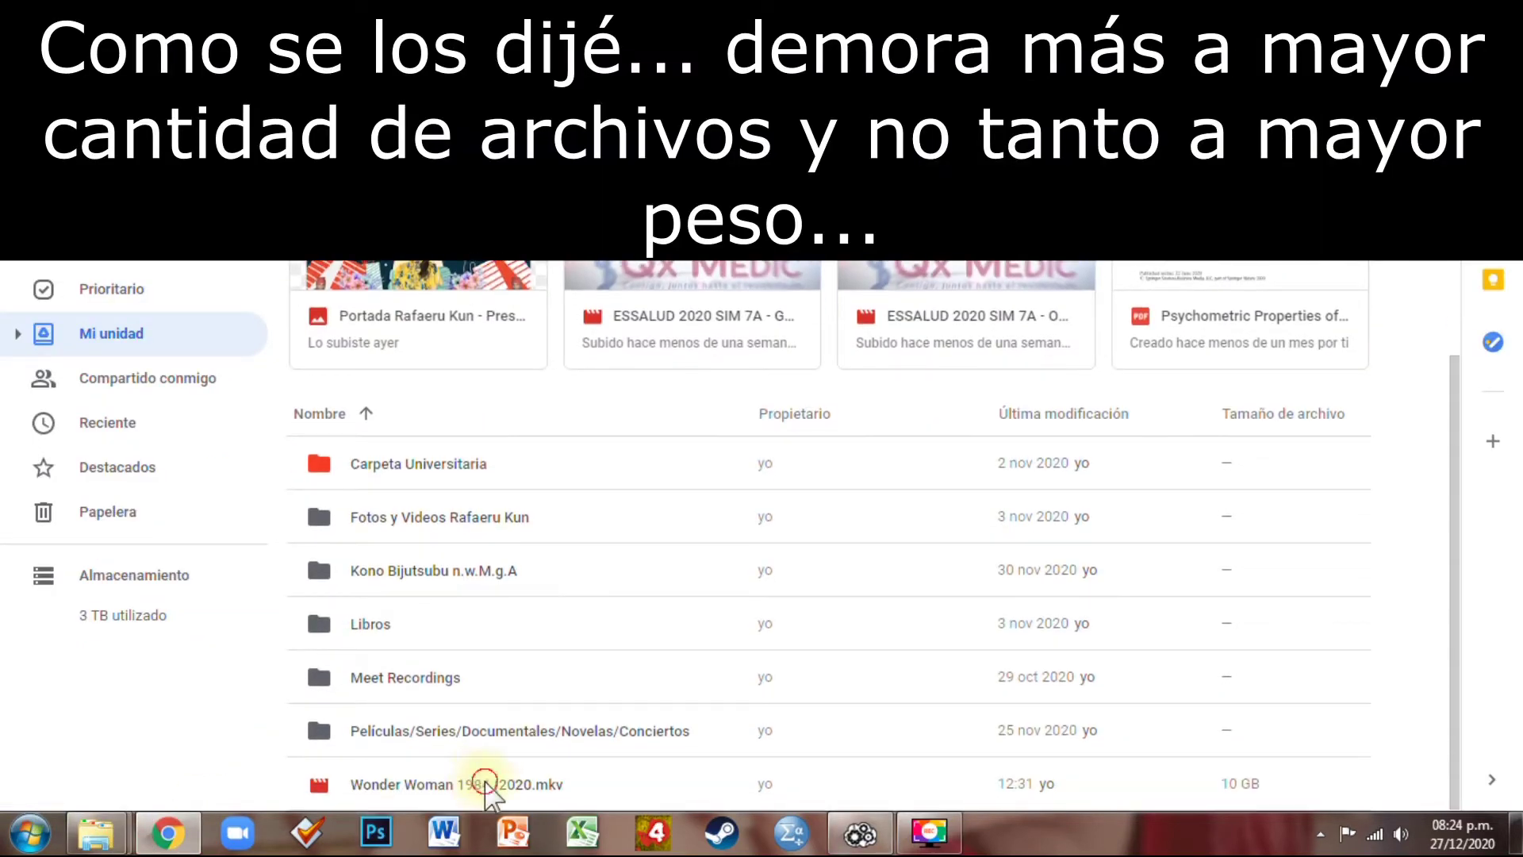
left_click(488, 784)
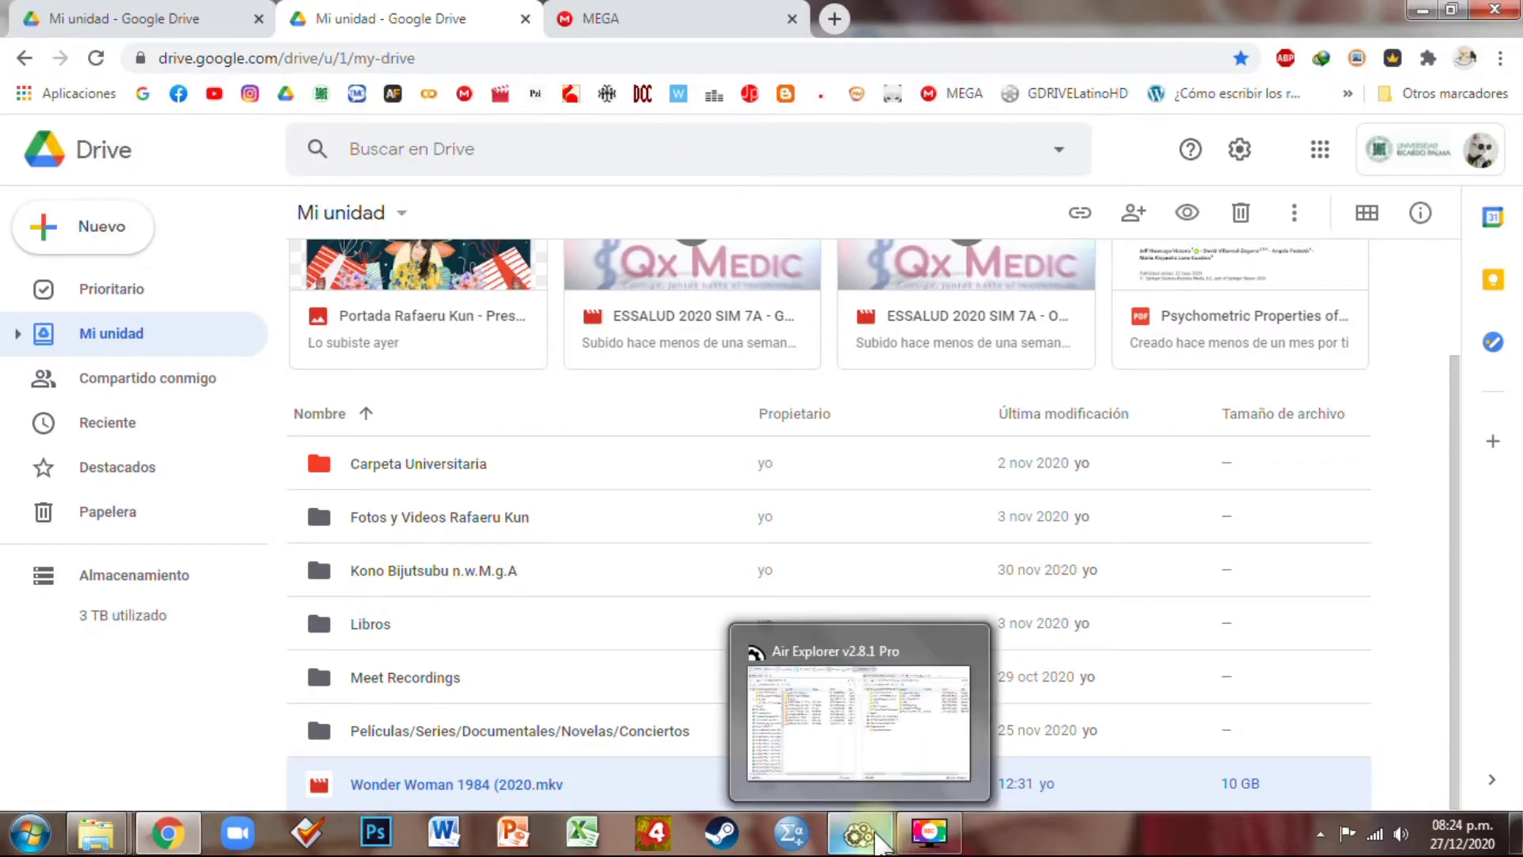
left_click(879, 843)
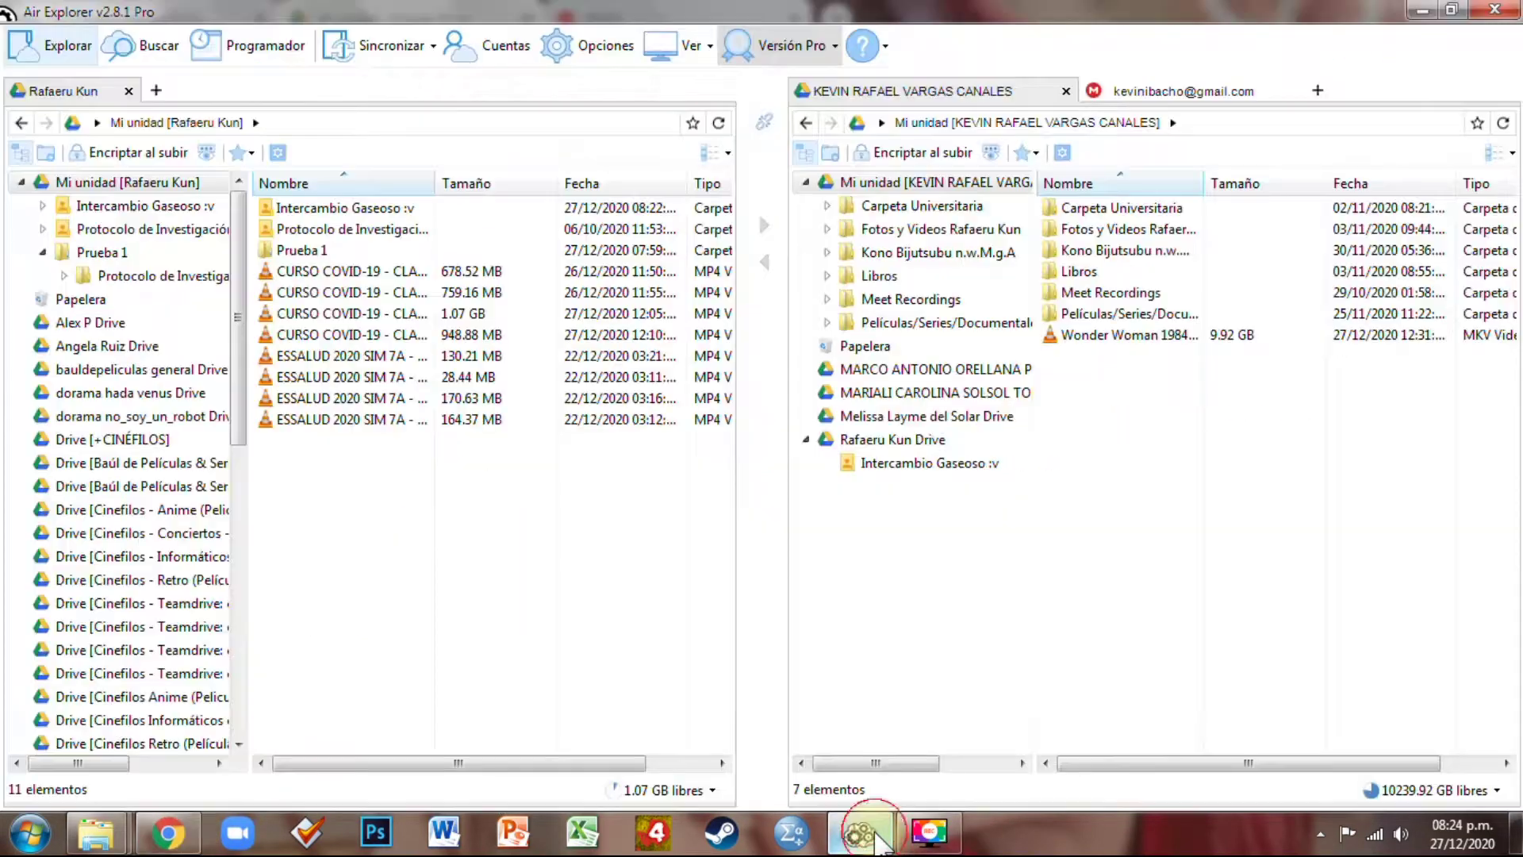
Move the eight CURSO COVID-19 and ESSALUD videos into Intercambio Gaseoso :v and refresh it, showing 9 items
left_click_drag(354, 516, 476, 279)
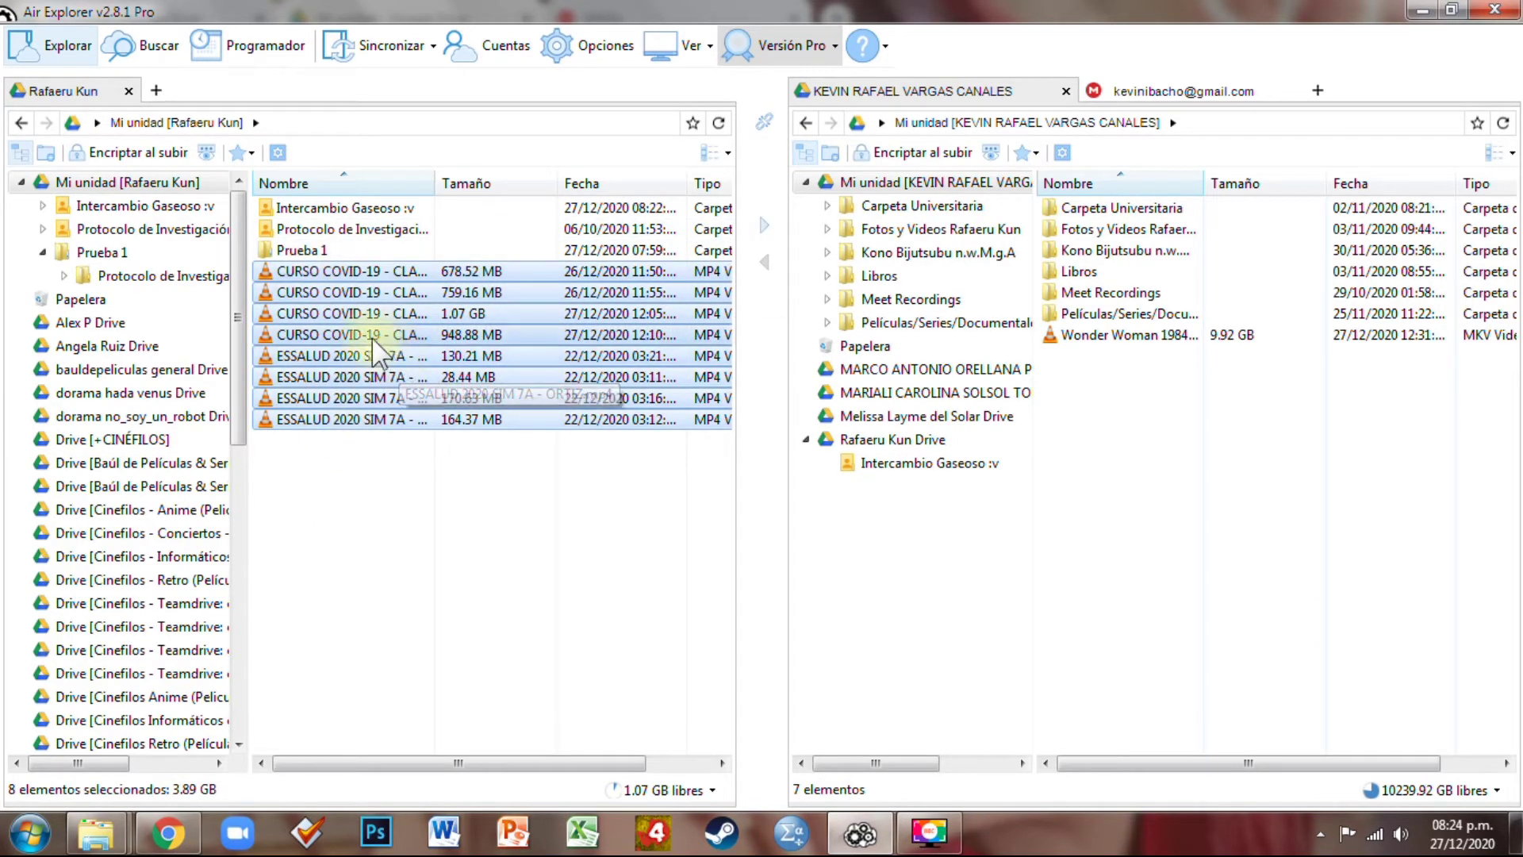
left_click_drag(355, 333, 389, 206)
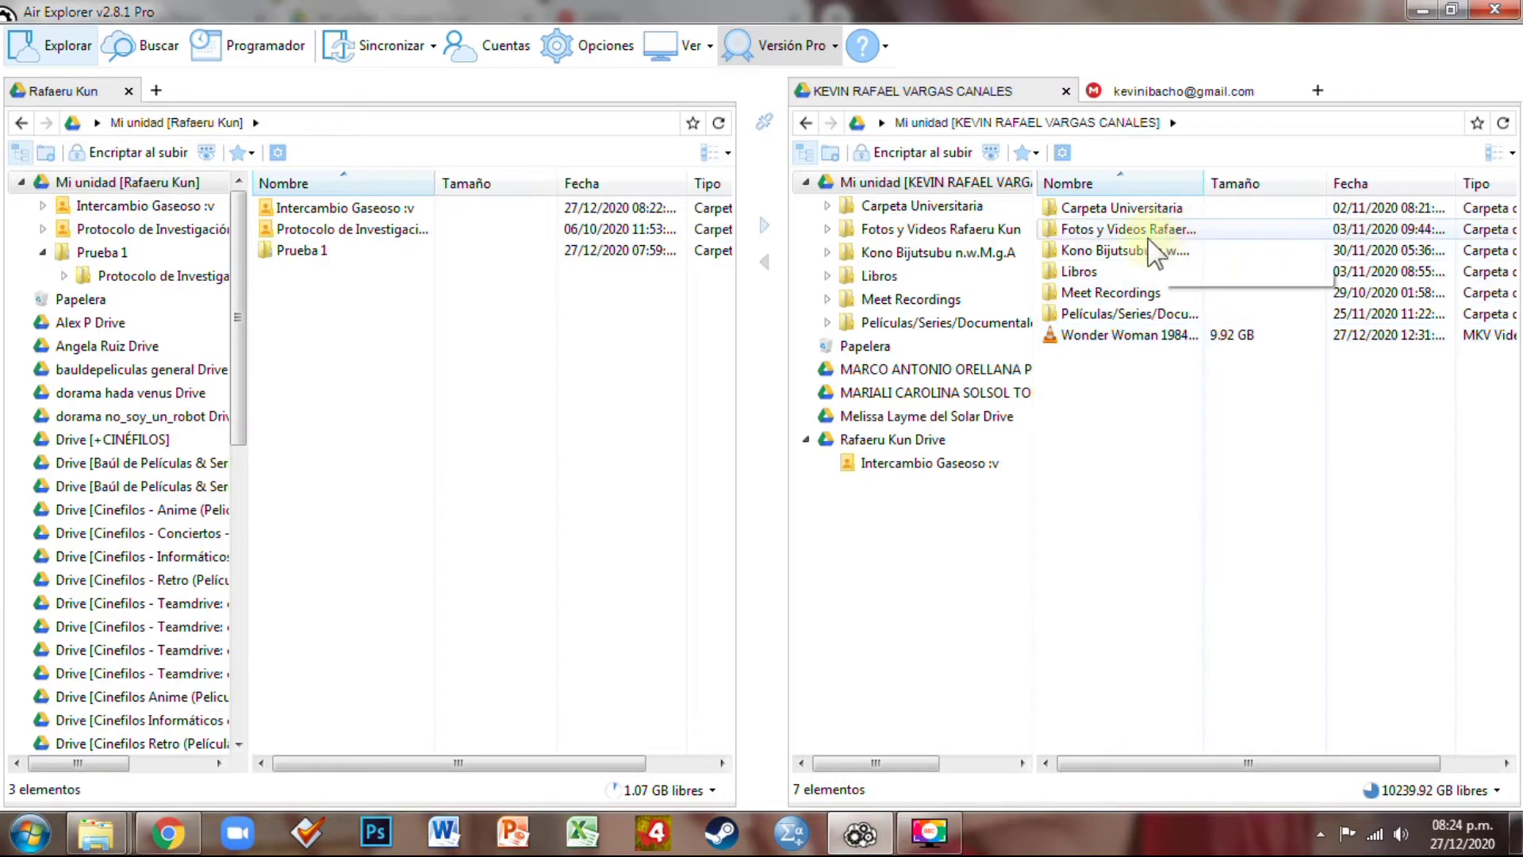
left_click(940, 468)
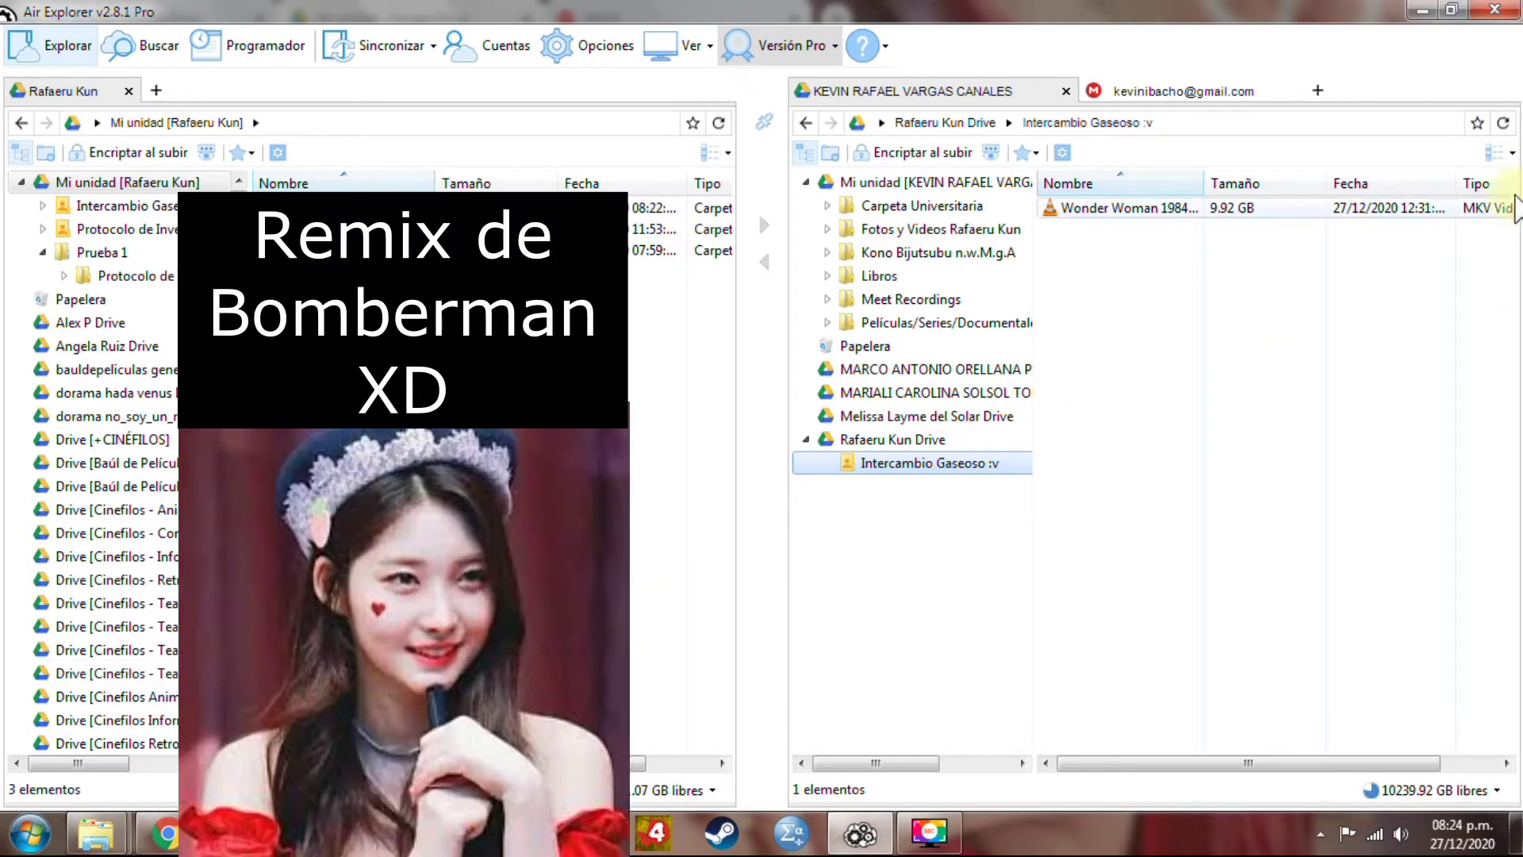
left_click(1503, 124)
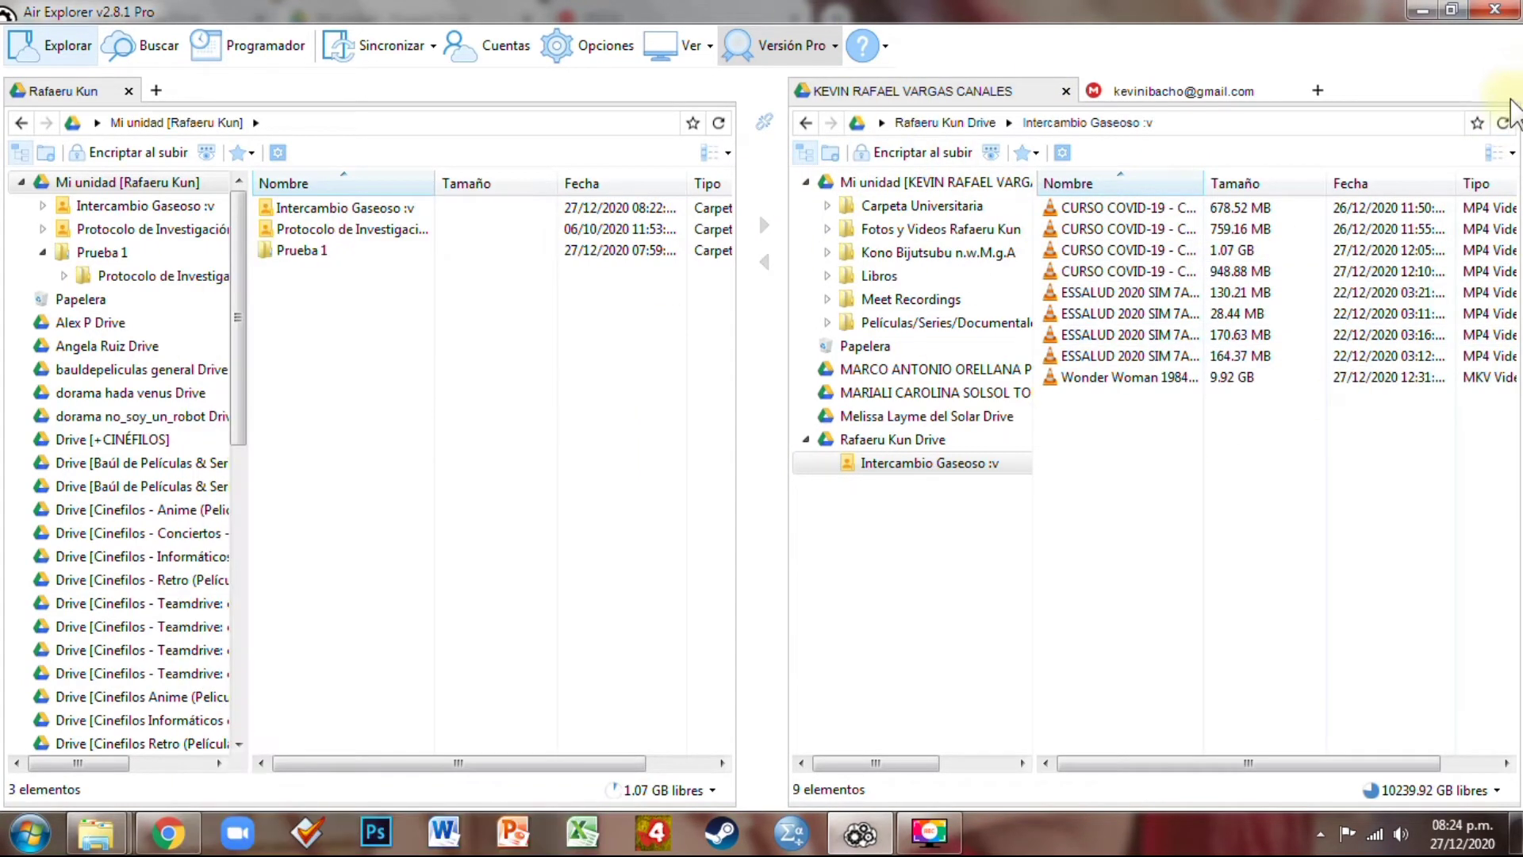
Copy the eight CURSO COVID-19 and ESSALUD videos from the shared folder into the second account's Mi unidad
left_click(1111, 355)
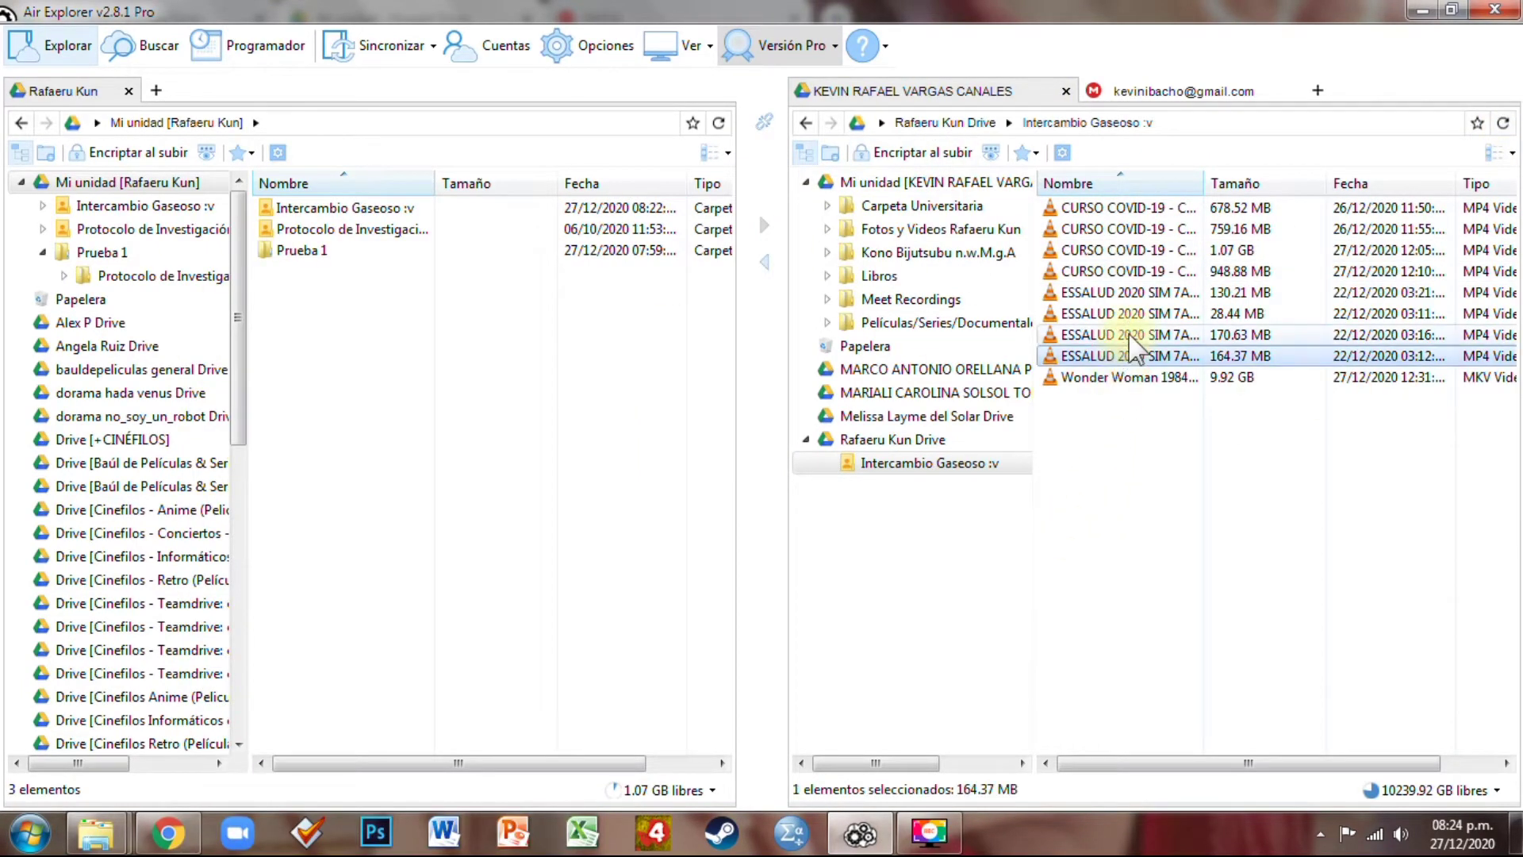
left_click(1098, 334, "shift")
left_click(1150, 313, "shift")
left_click(1166, 271, "shift")
left_click(1170, 250, "shift")
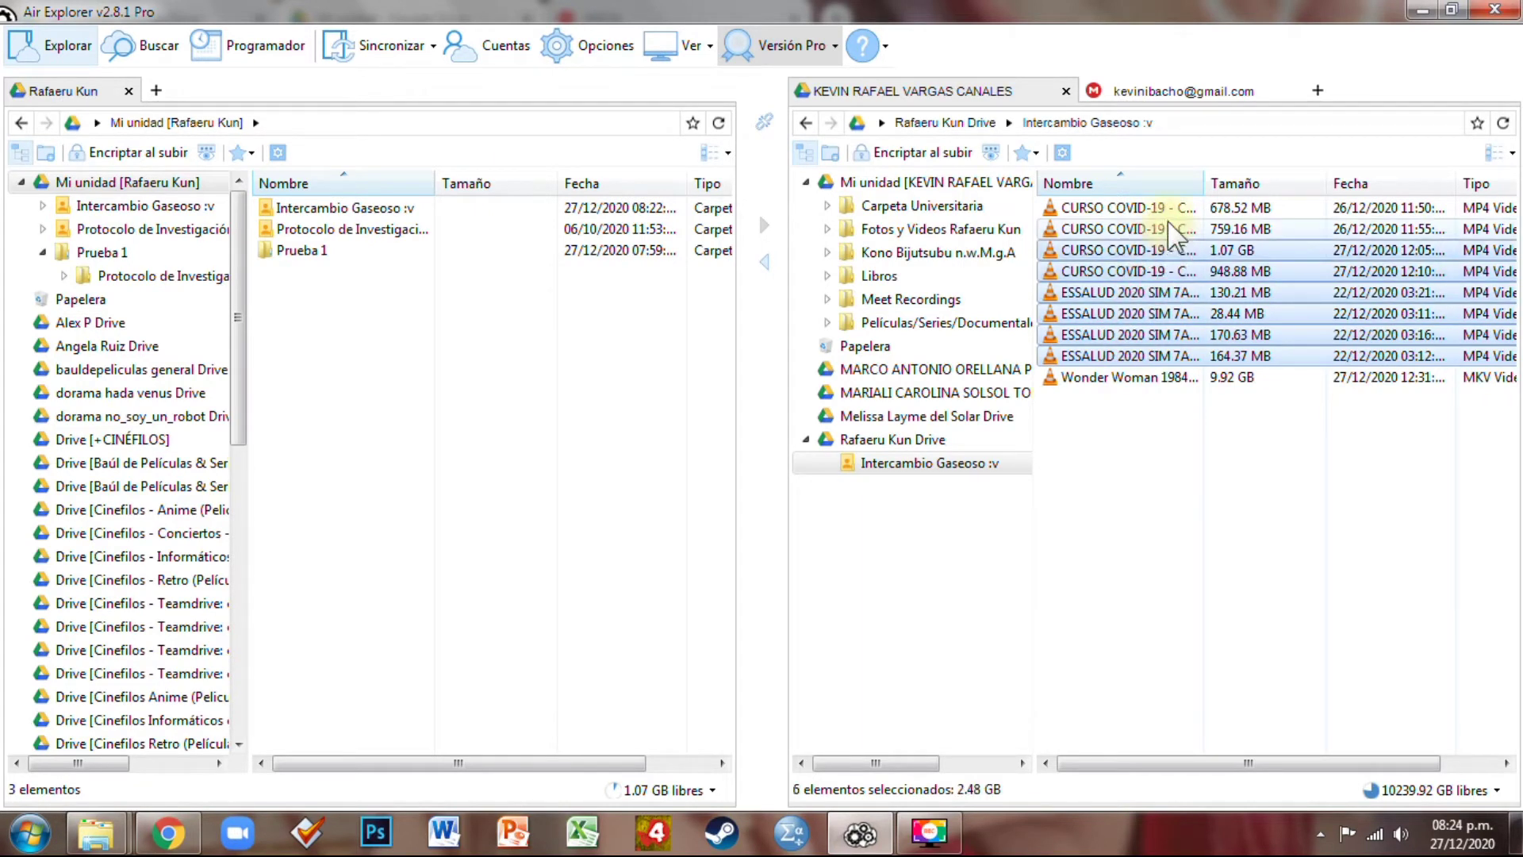
left_click(1174, 207, "shift")
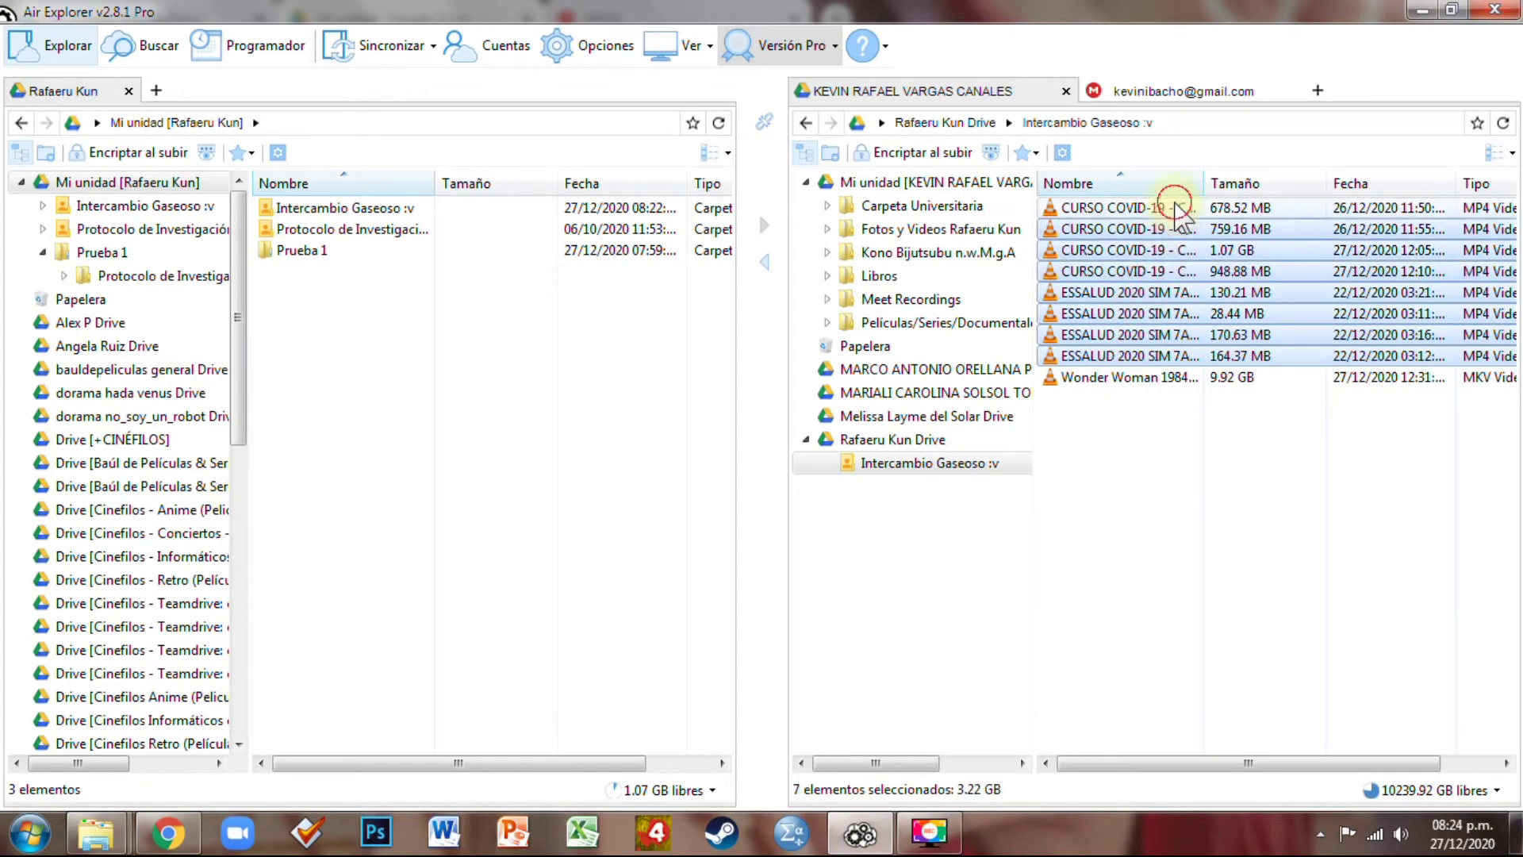
right_click(1162, 289)
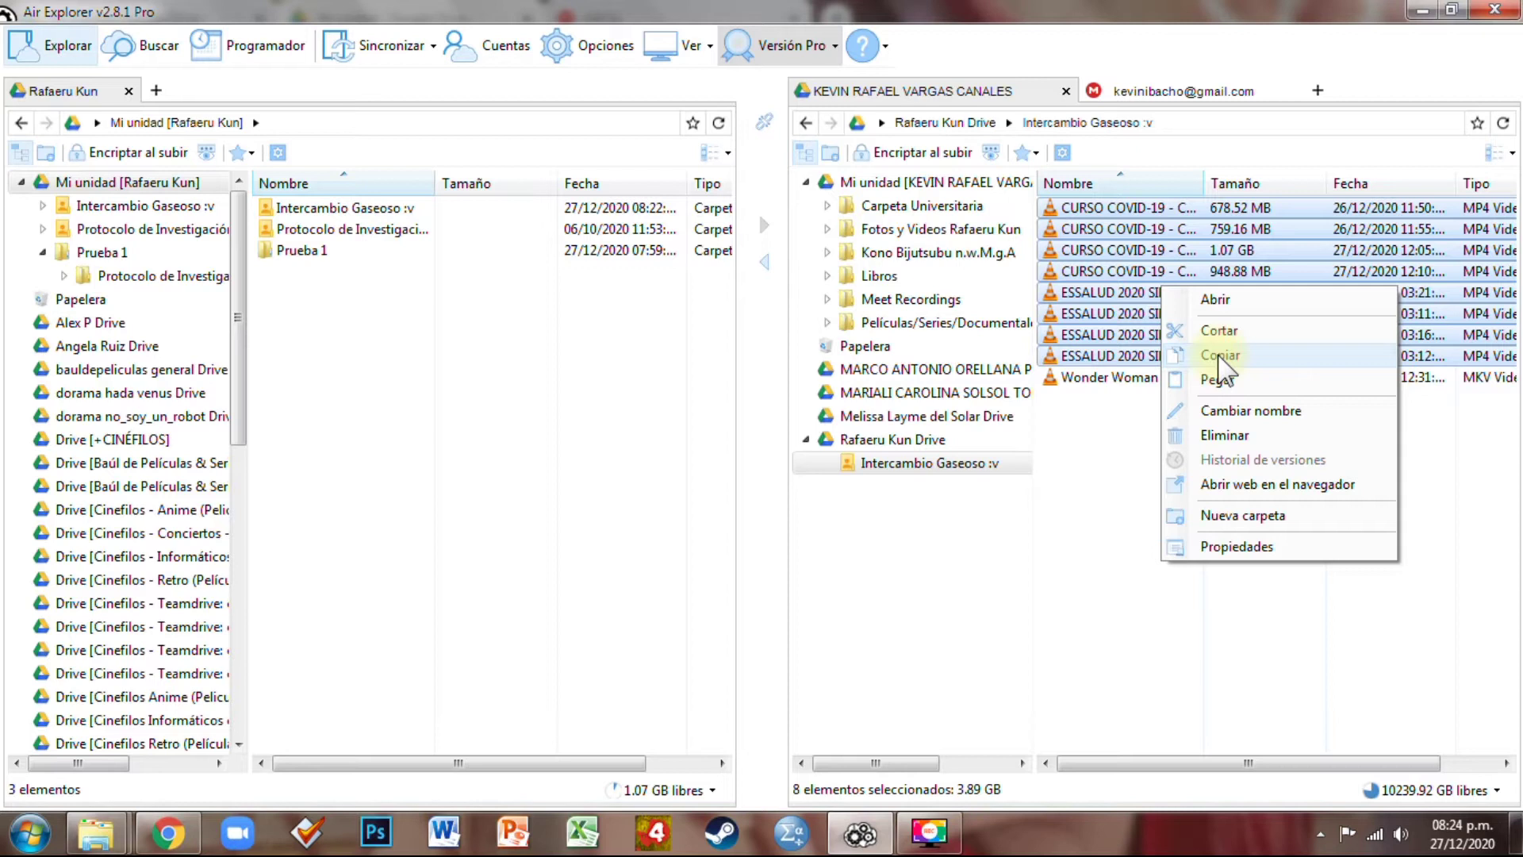
left_click(1220, 356)
left_click(936, 182)
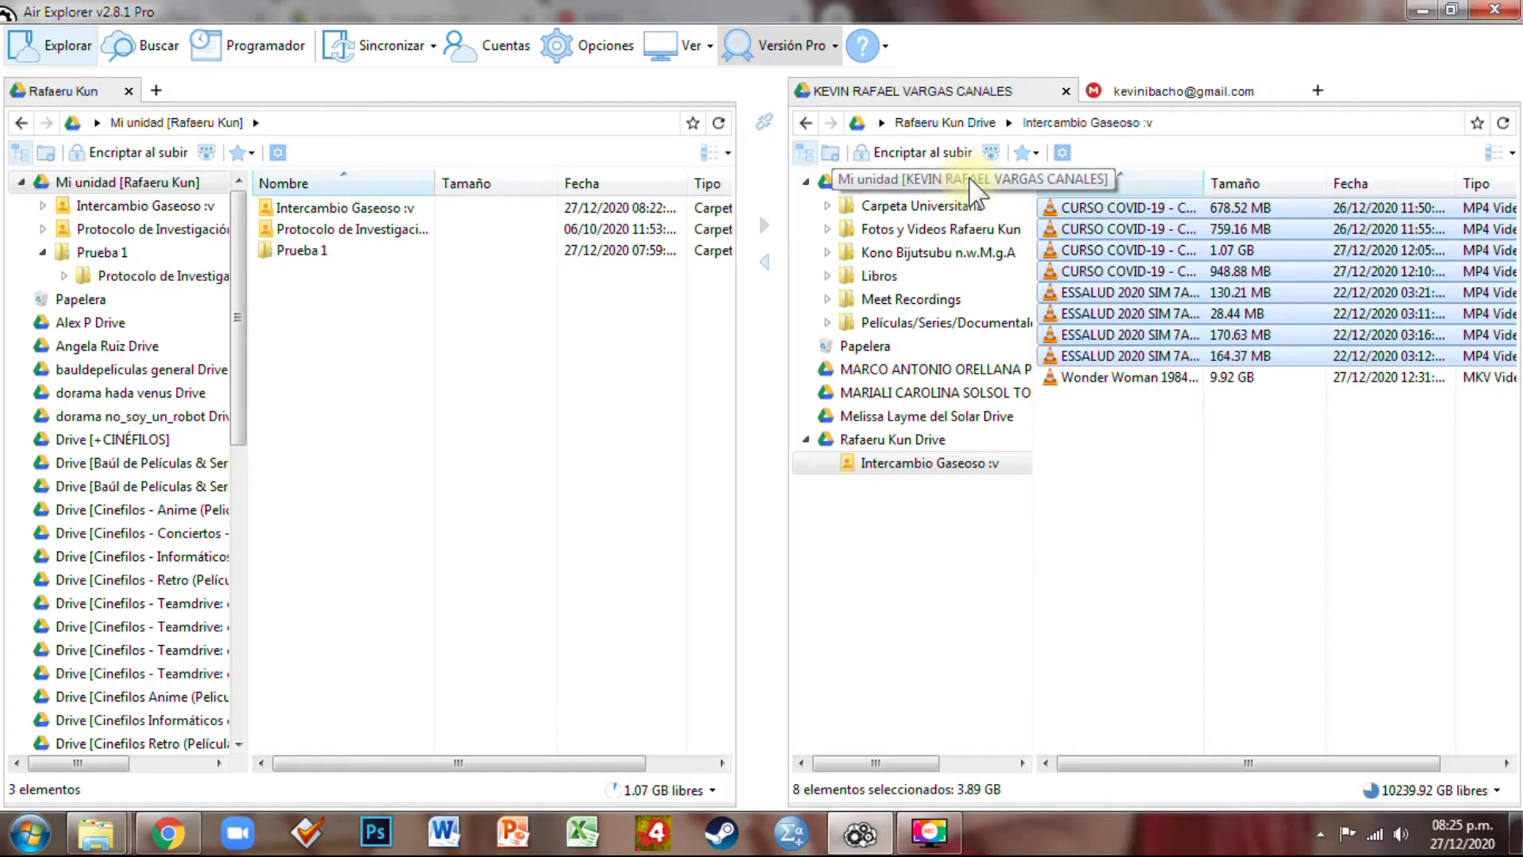
right_click(1132, 397)
left_click(1193, 420)
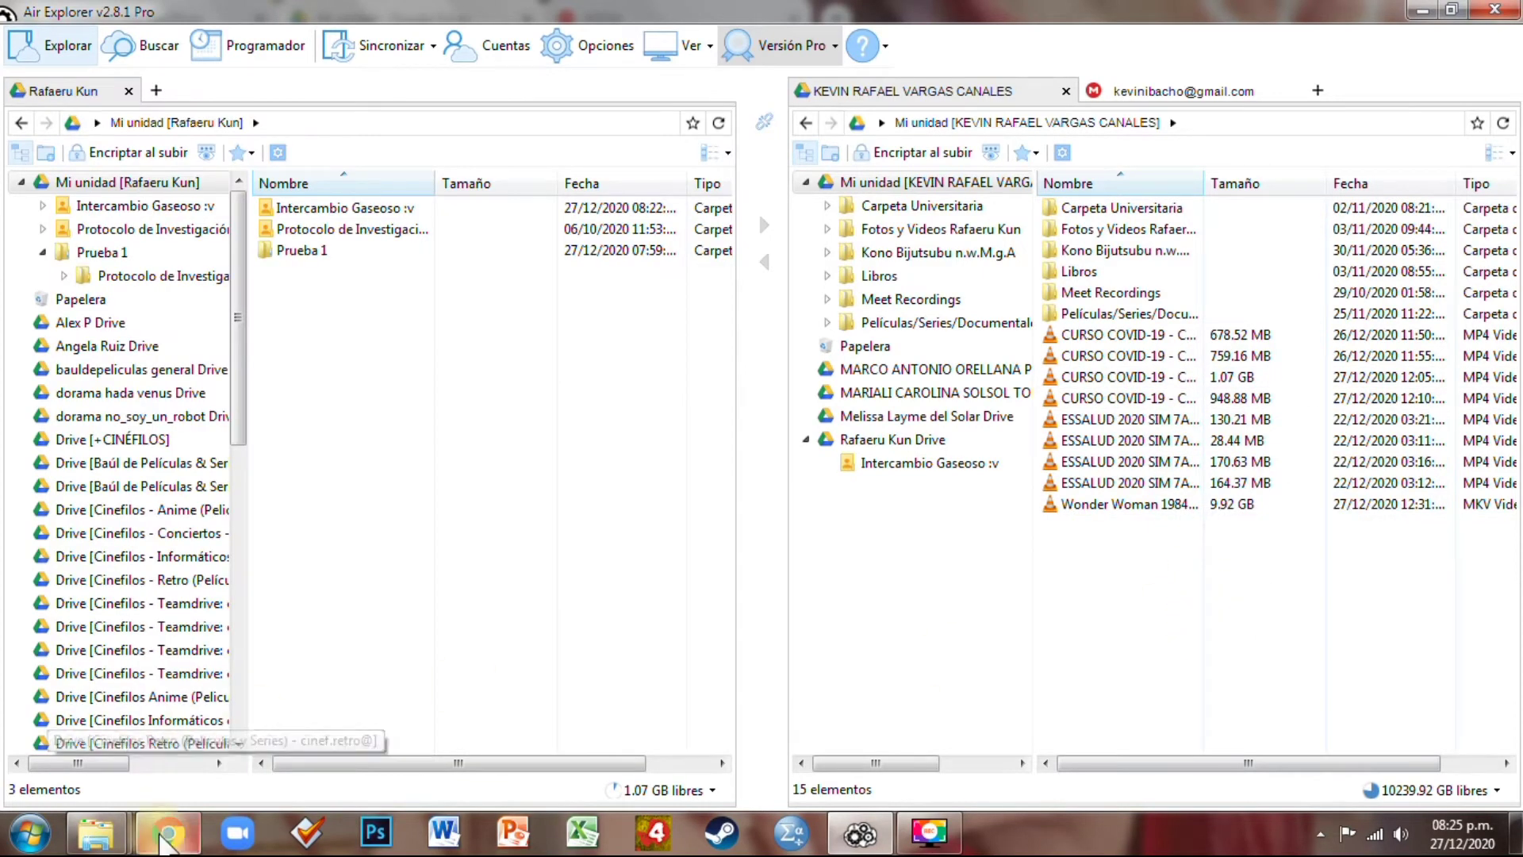
Switch Google accounts and delete the nine videos inside Intercambio Gaseoso :v
left_click(169, 831)
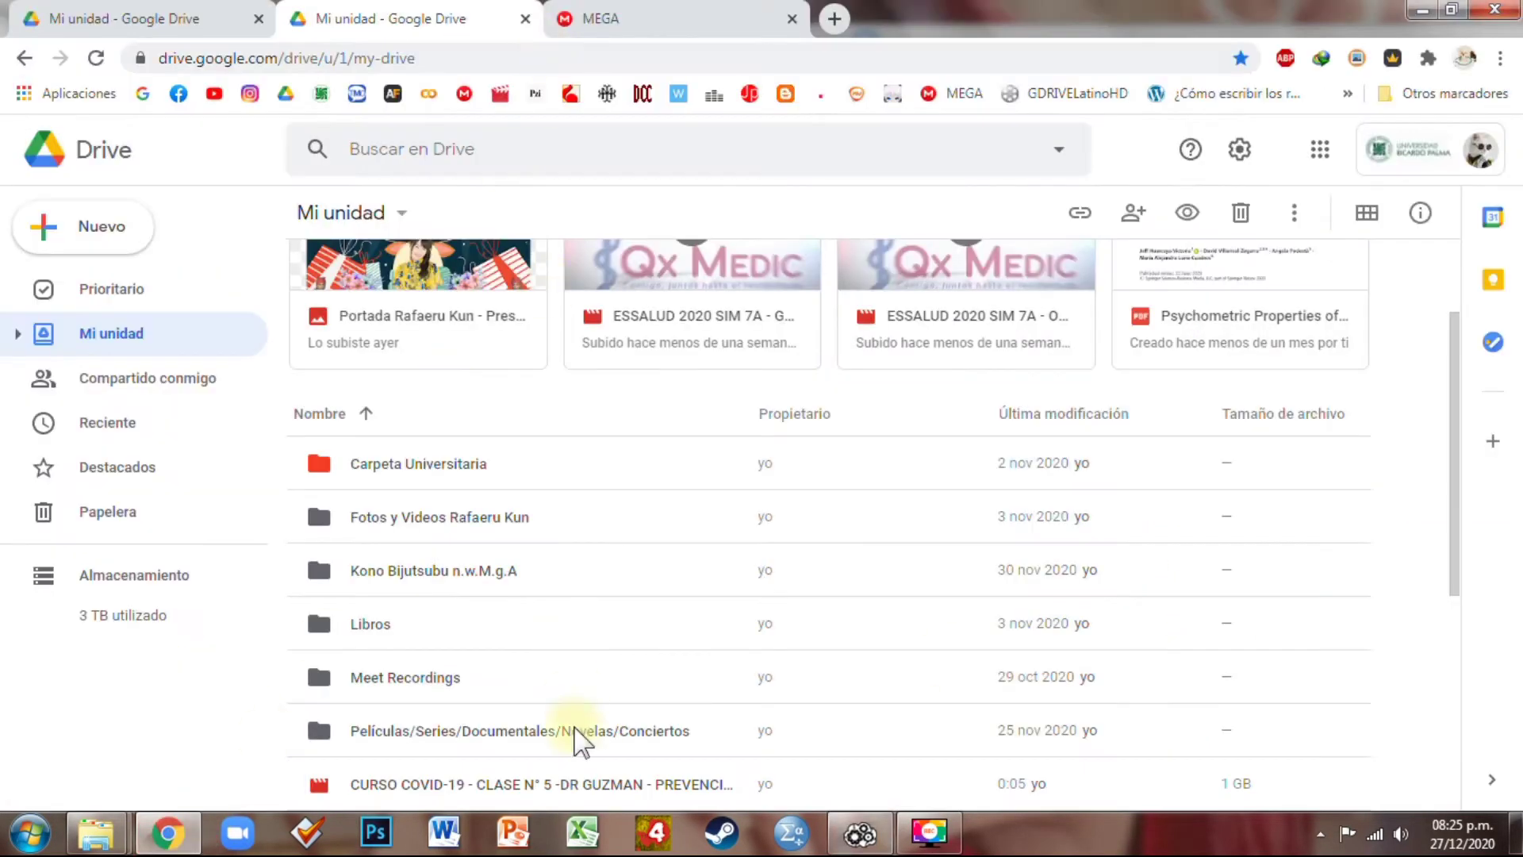
scroll(575, 734, "down", 5)
scroll(496, 547, "down", 1)
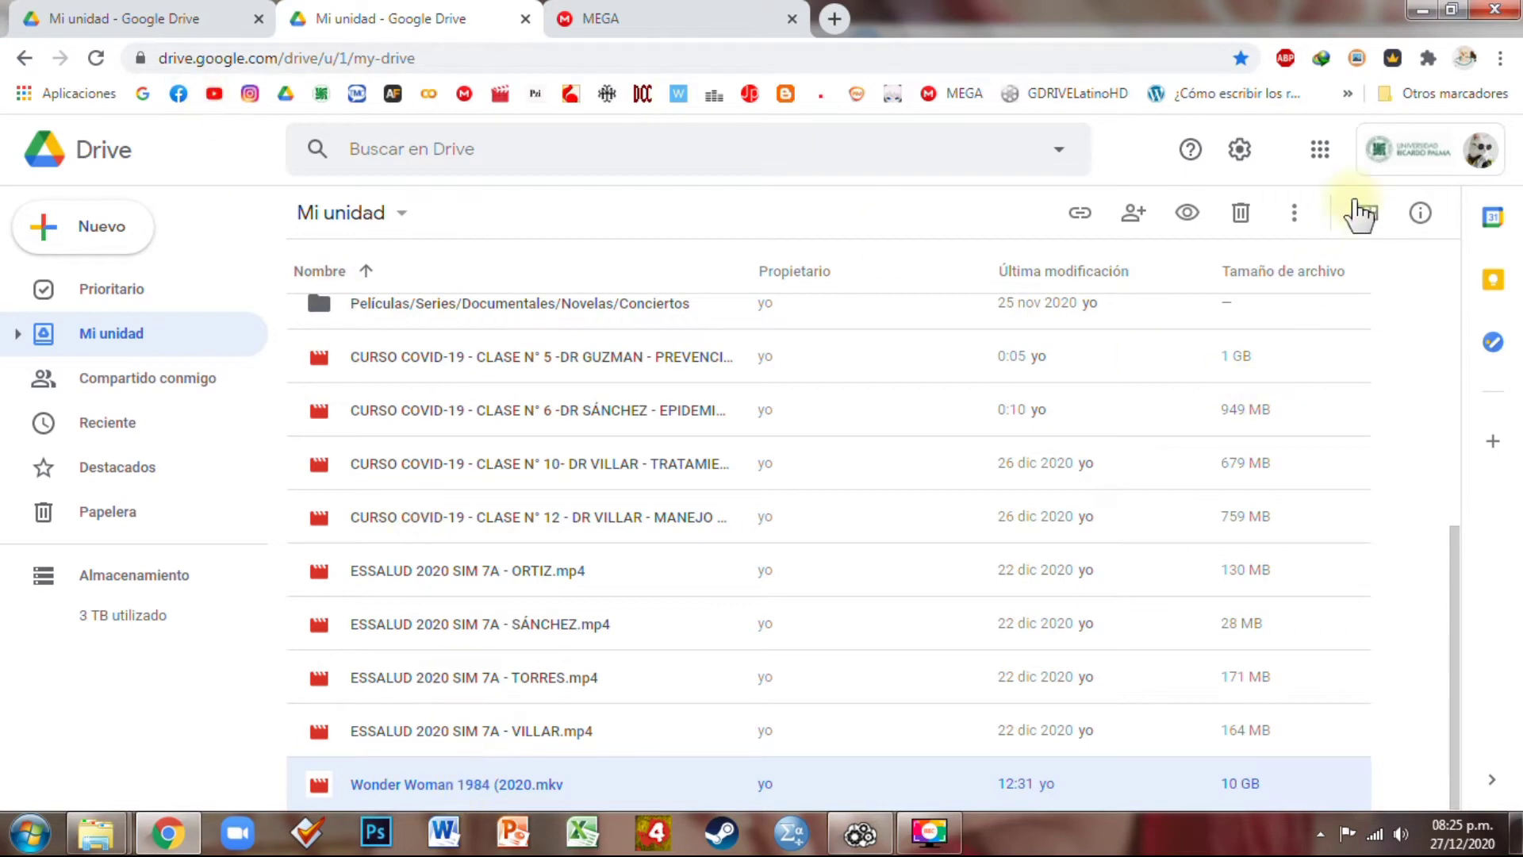
left_click(1394, 158)
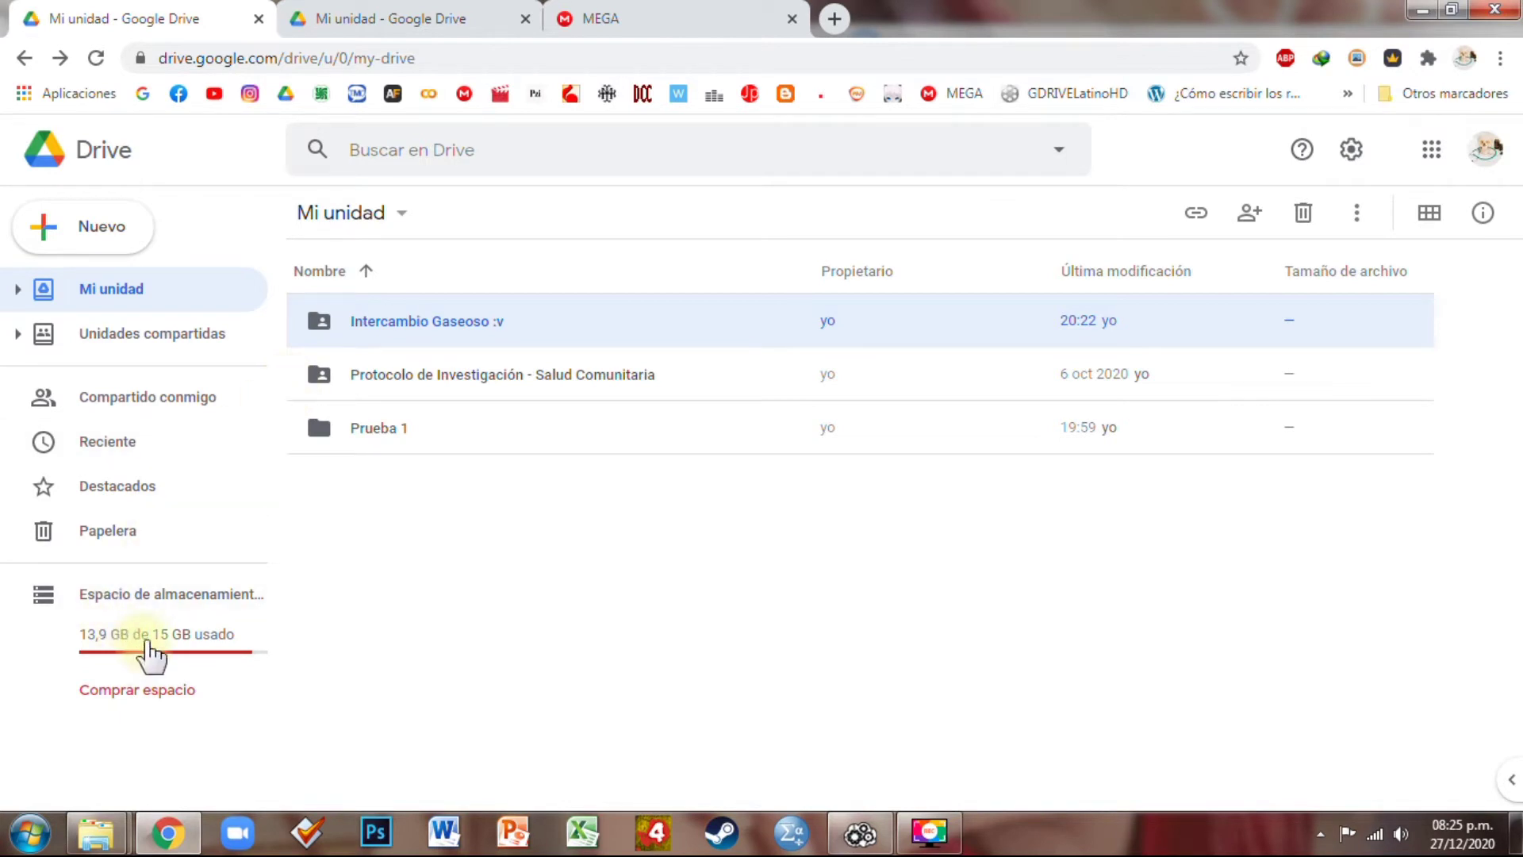
double_click(445, 325)
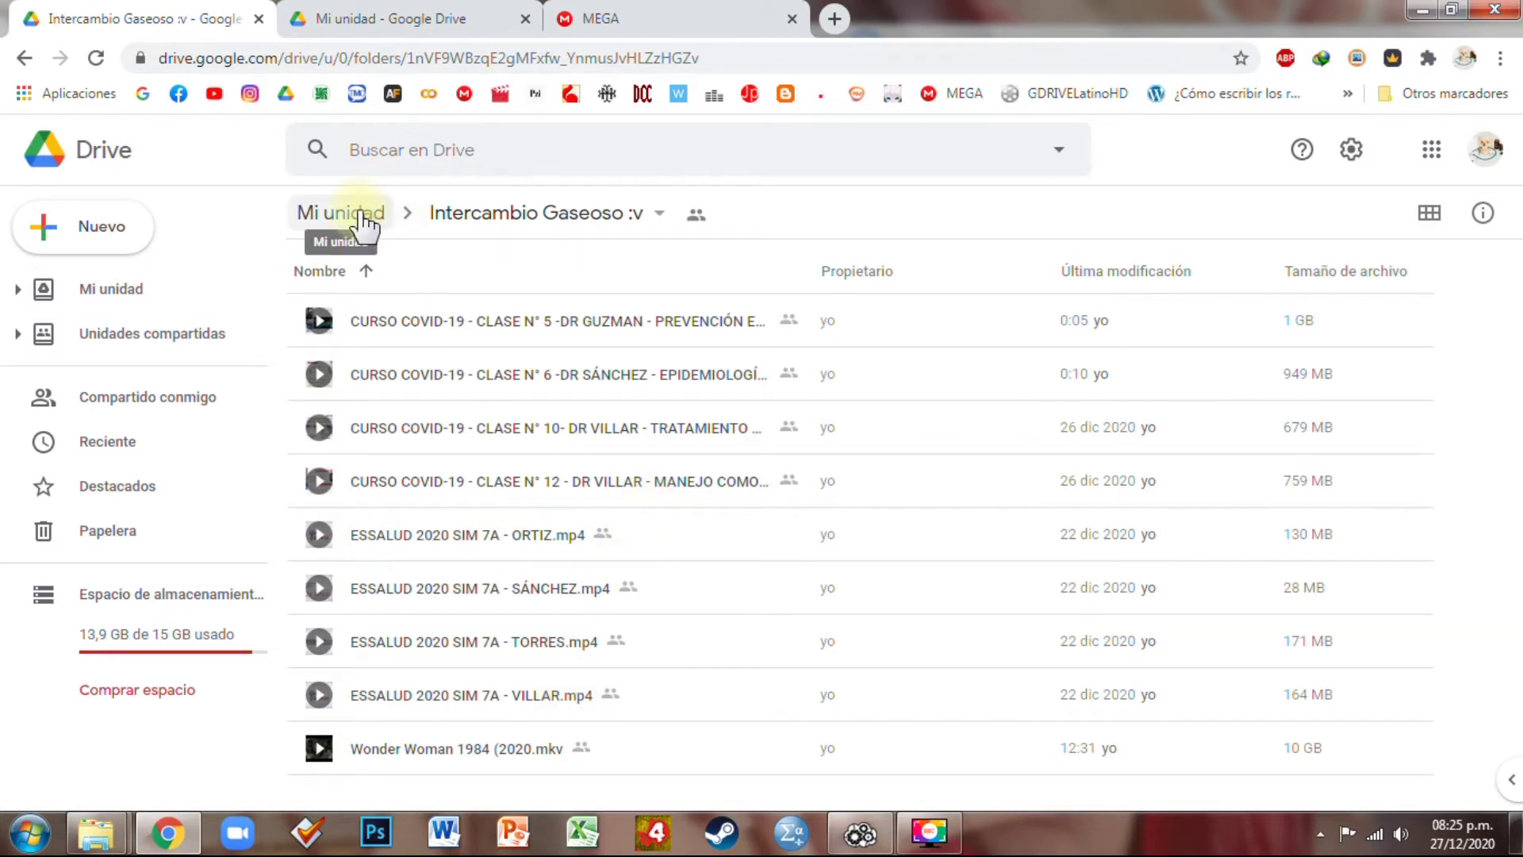
left_click(482, 327)
key("shift+Down")
key("shift+Down")
key("shift+Down")
key("shift+Down")
key("shift+Down")
key("shift+Down")
key("shift+Down")
key("shift+Down")
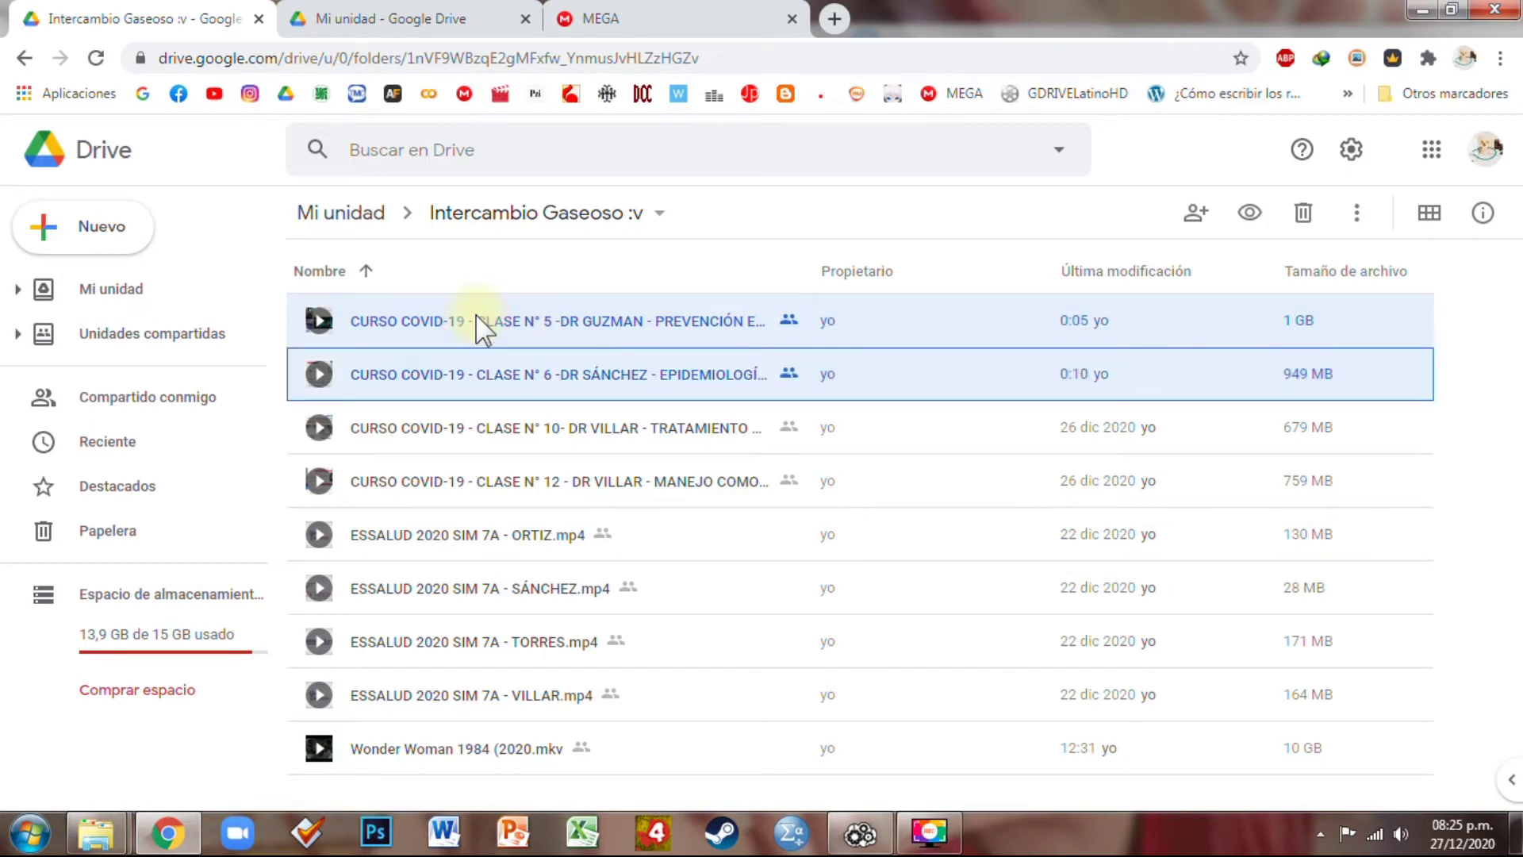
key("Delete")
key("Return")
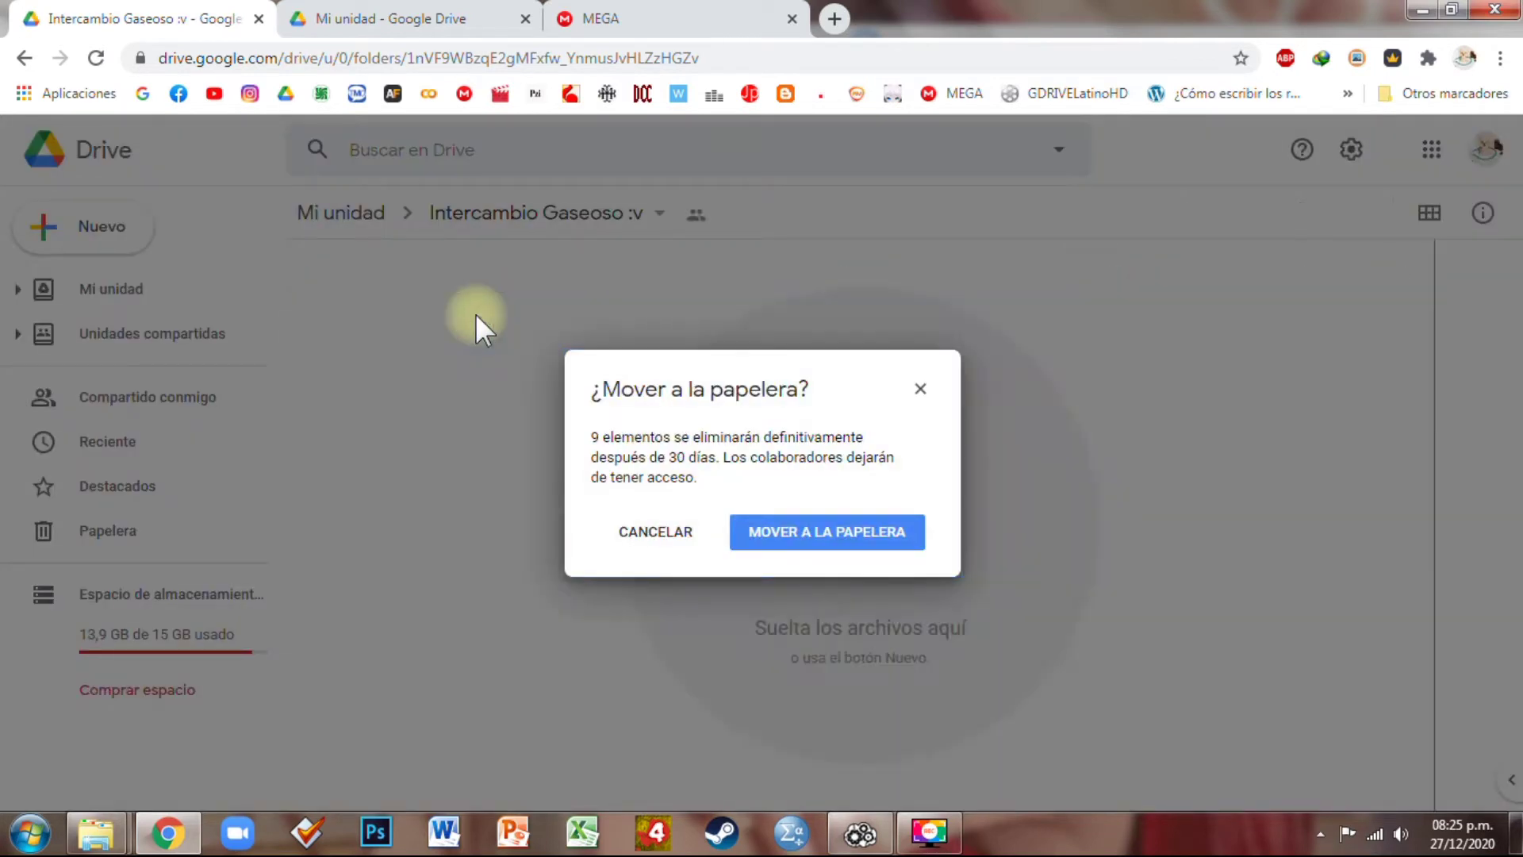
Empty the Drive Papelera permanently, confirming deletion twice
left_click(183, 548)
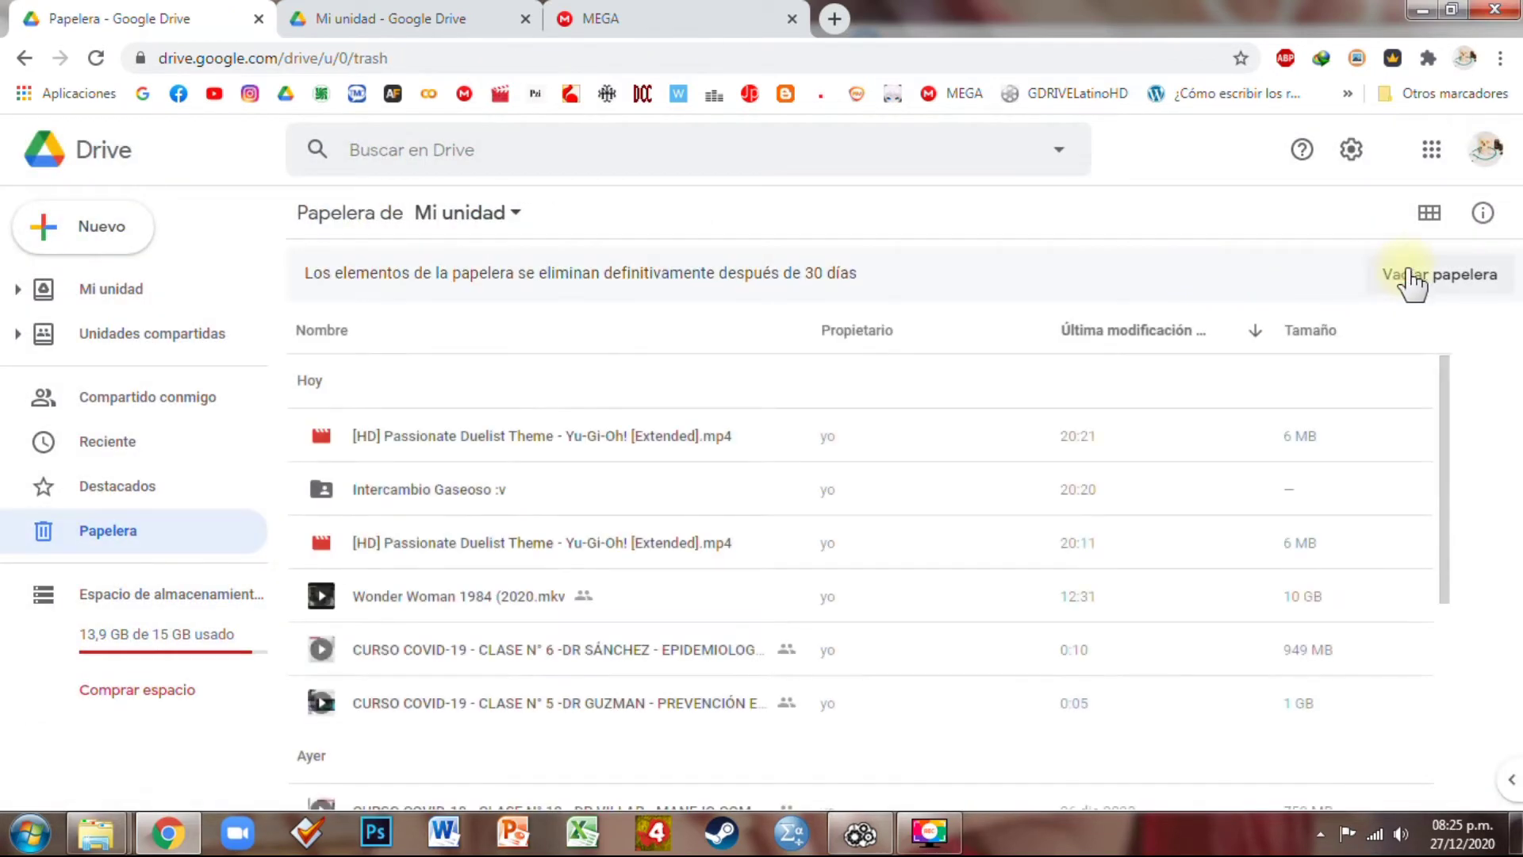
left_click(1417, 274)
left_click(977, 525)
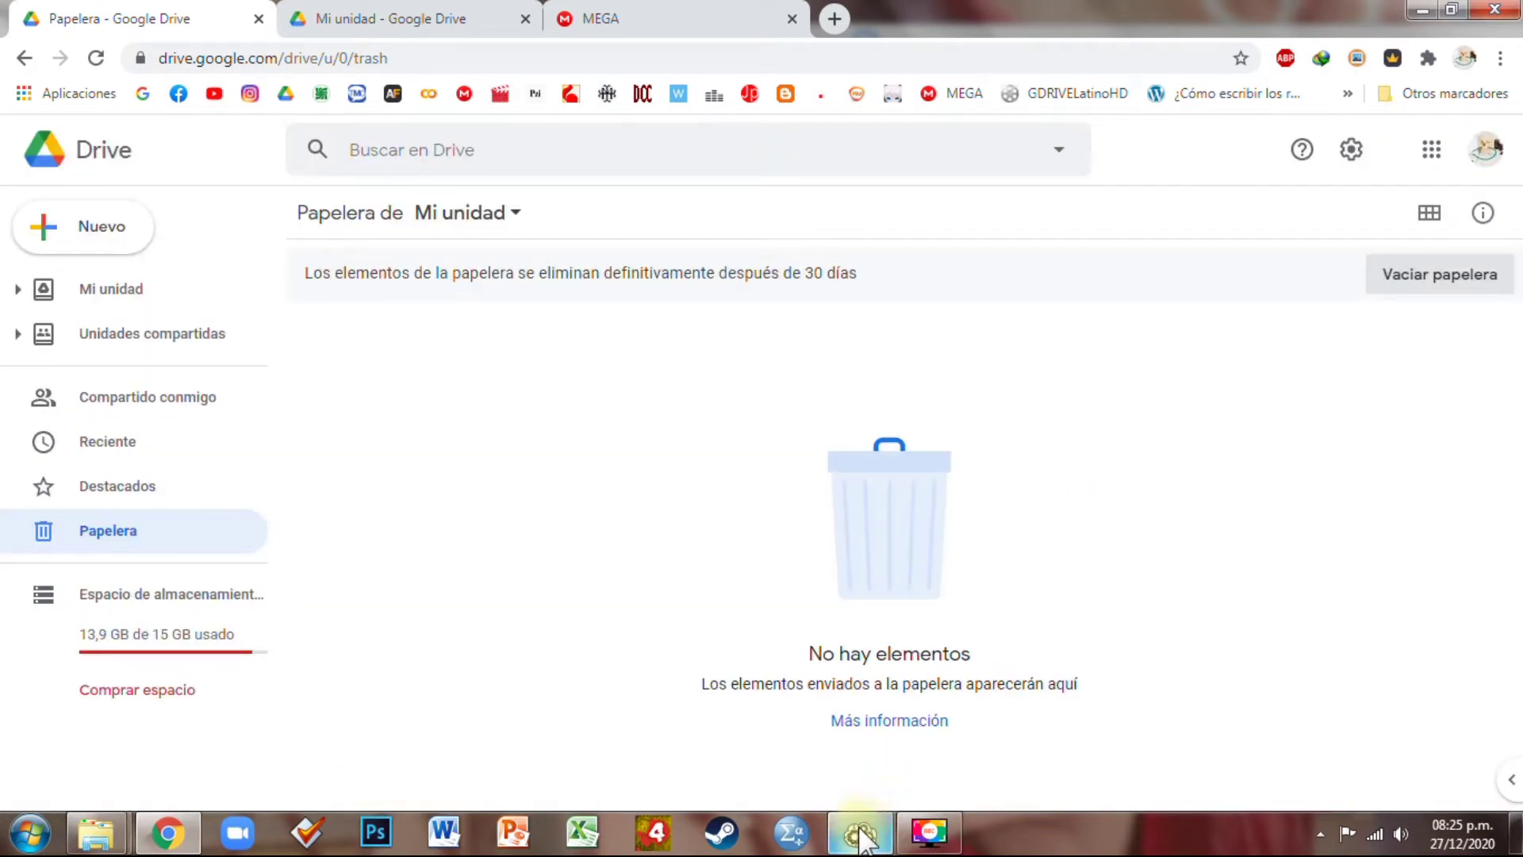
mouse_move(858, 843)
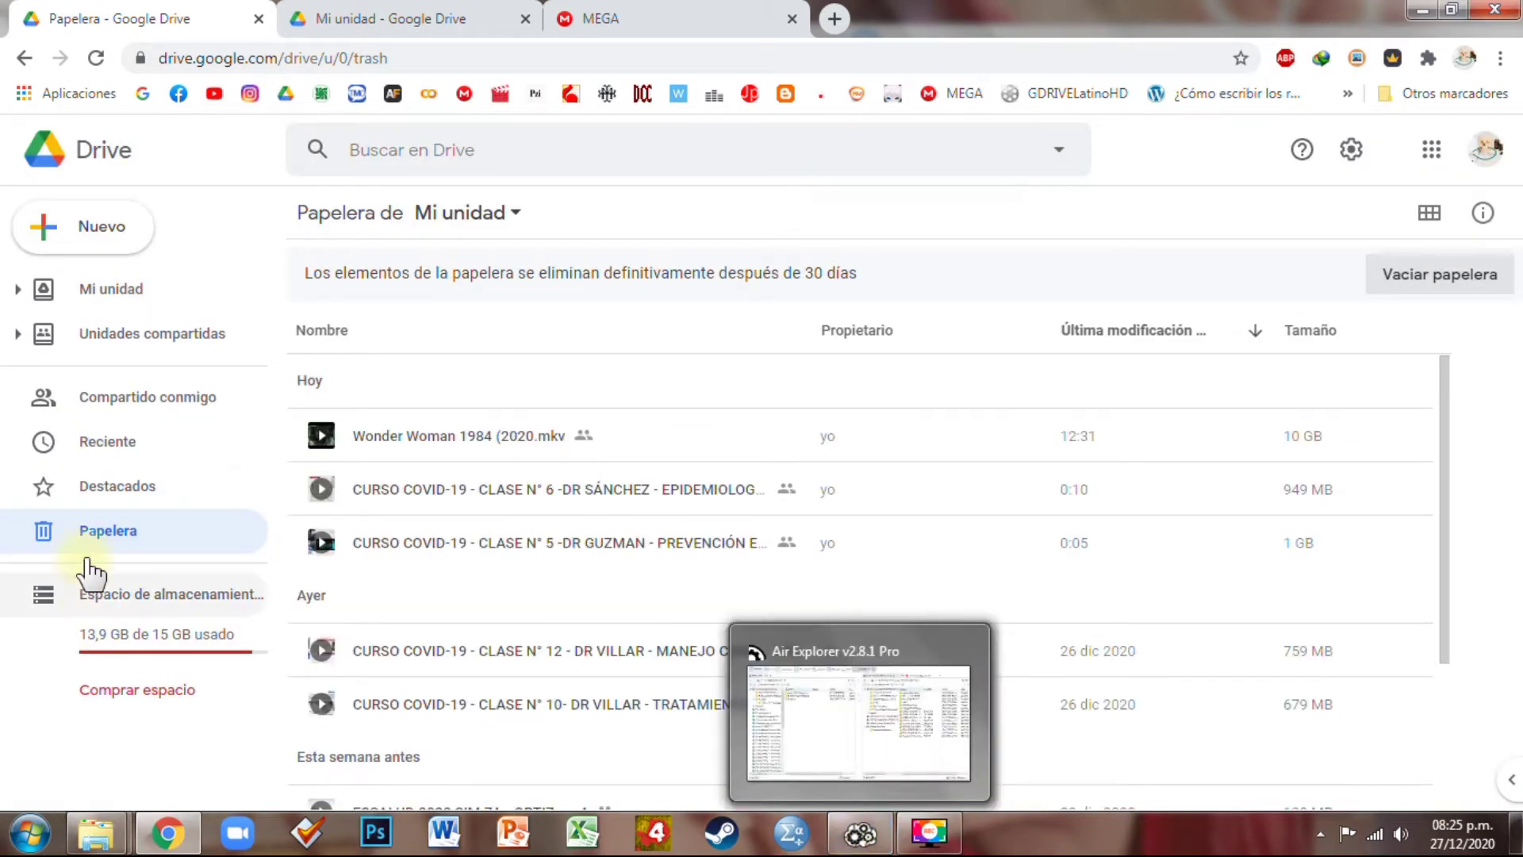
left_click(1454, 281)
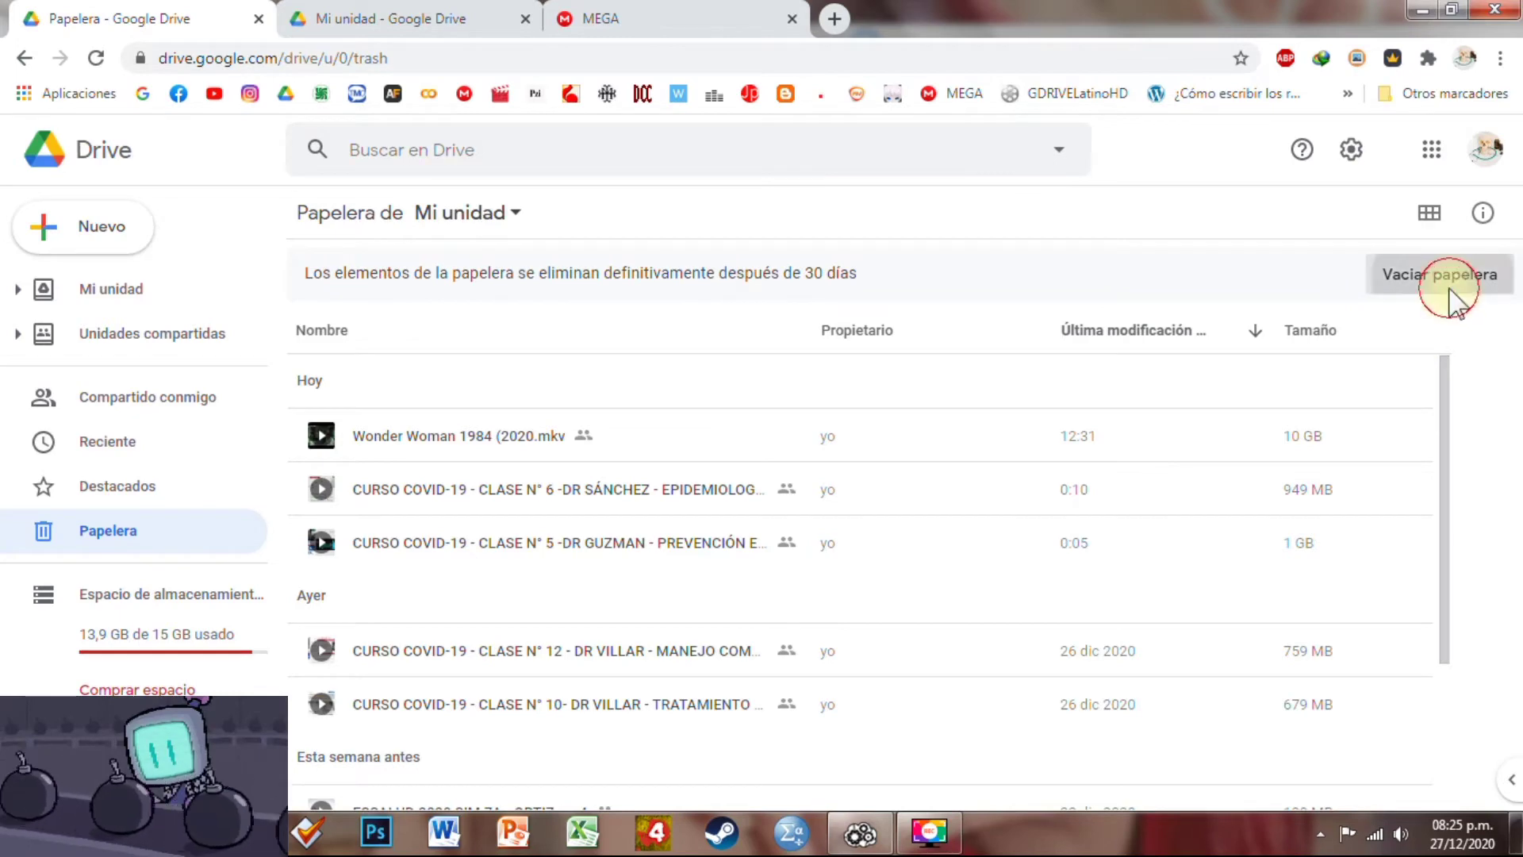
left_click(911, 525)
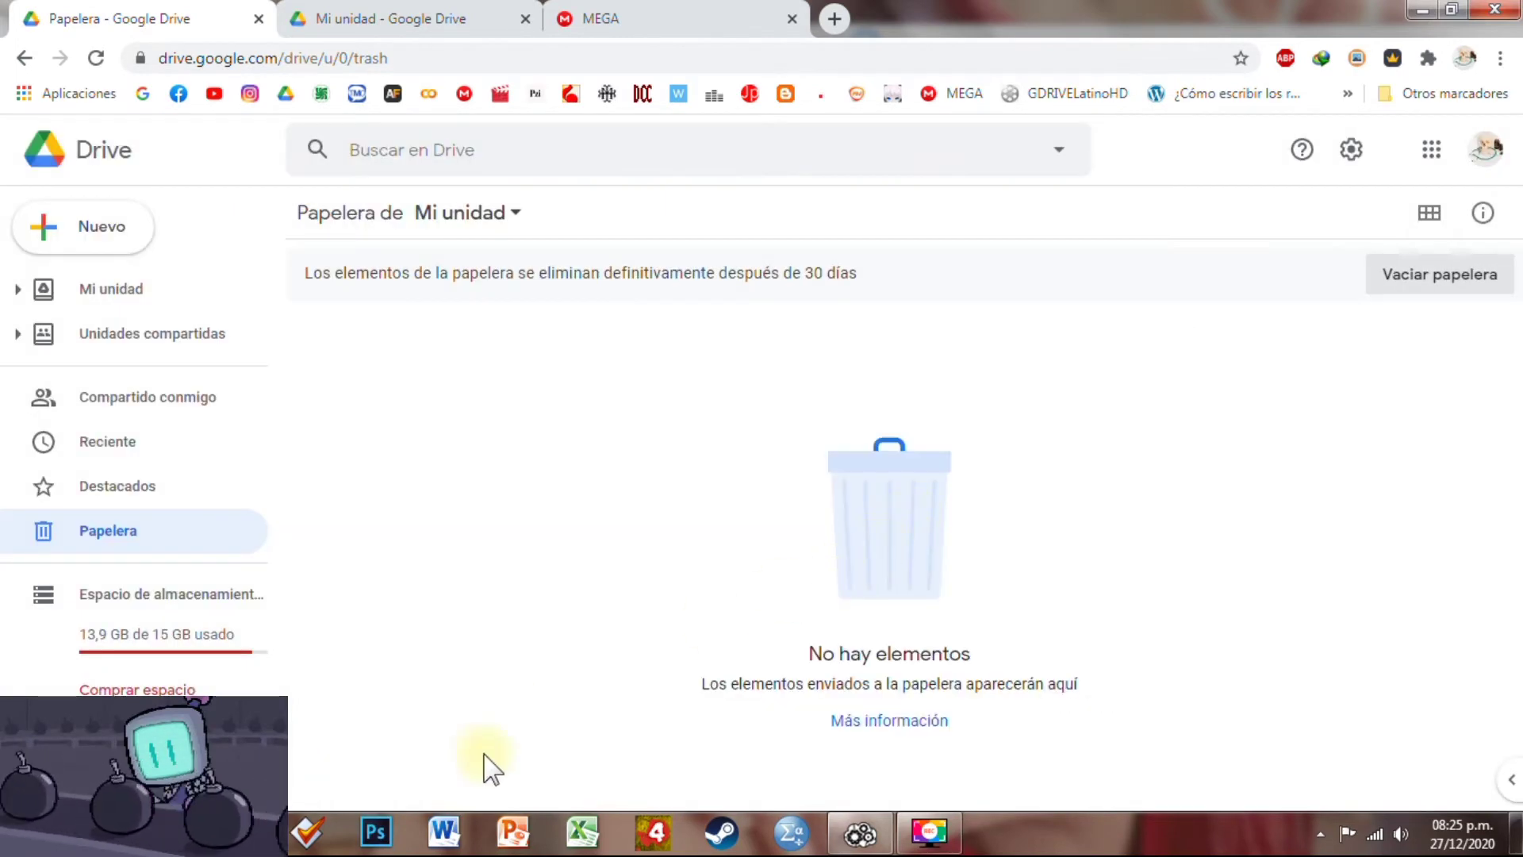
left_click(860, 834)
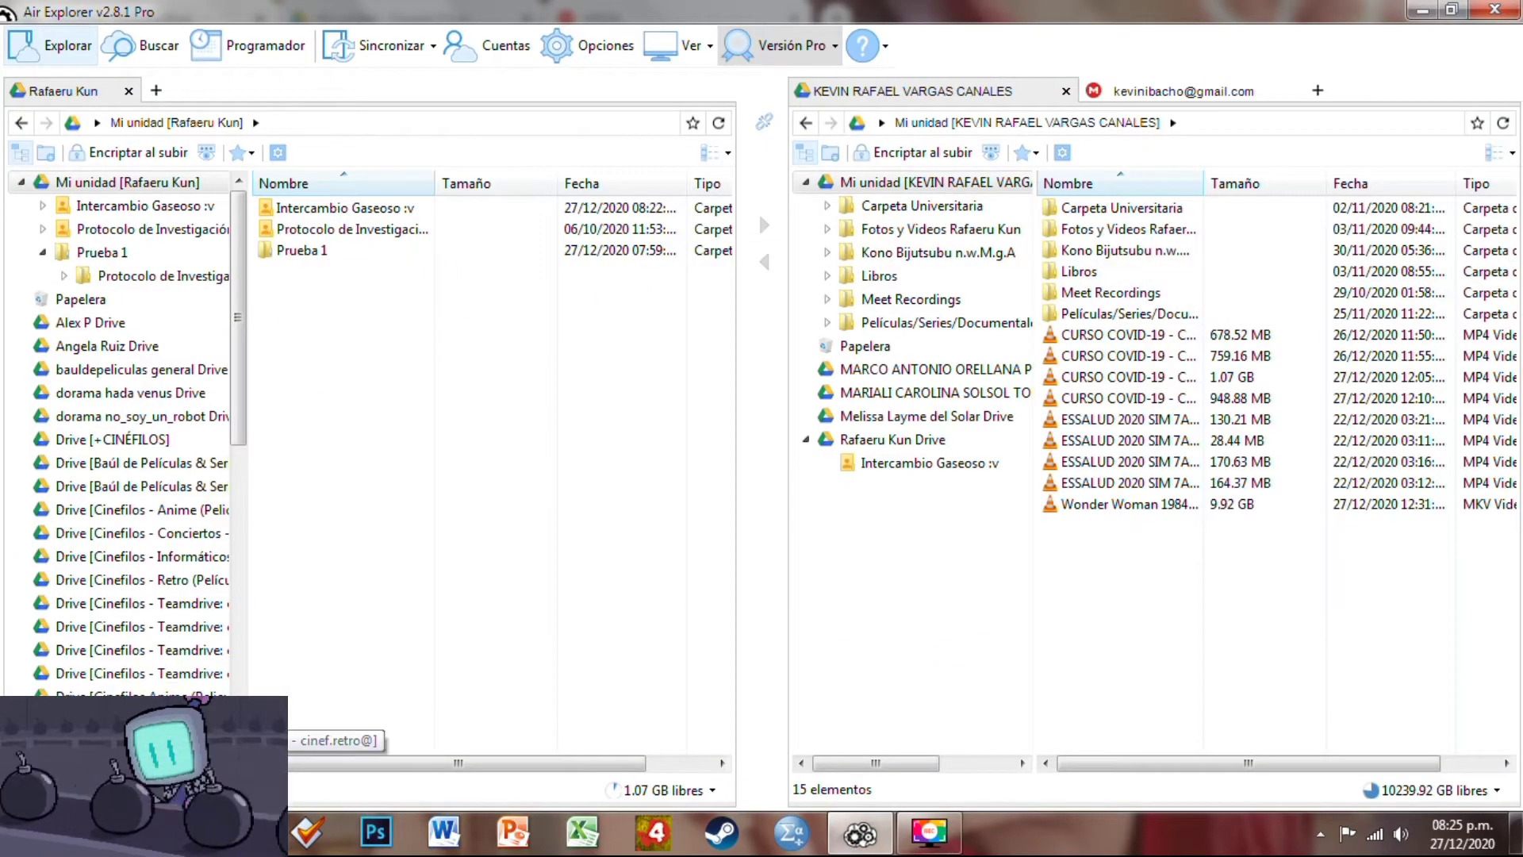
Open Intercambio Gaseoso :v in both accounts' panes and refresh to confirm it is empty
key("alt+Tab")
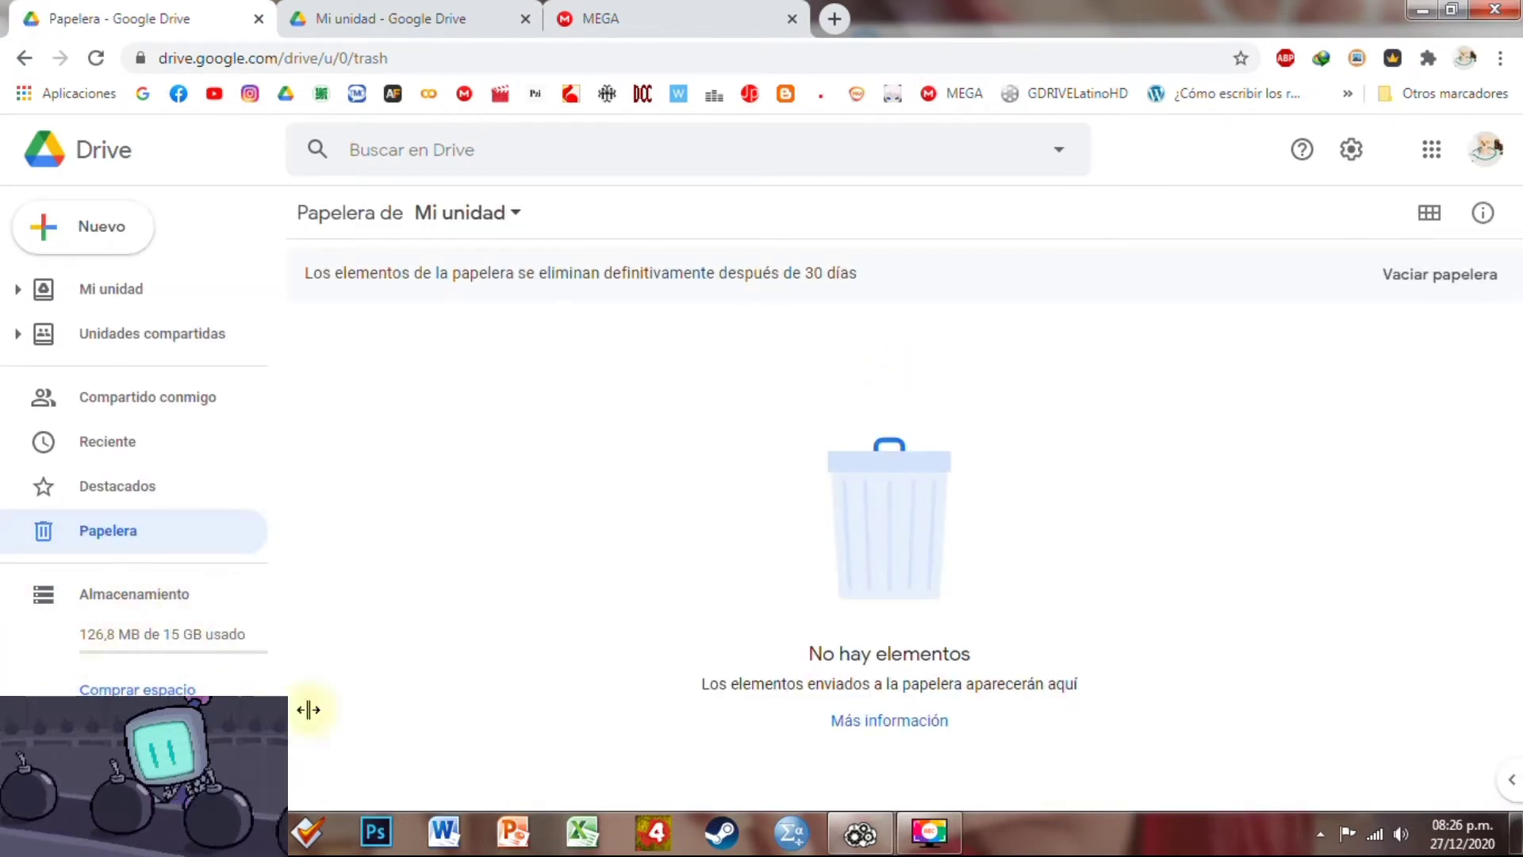
left_click(862, 834)
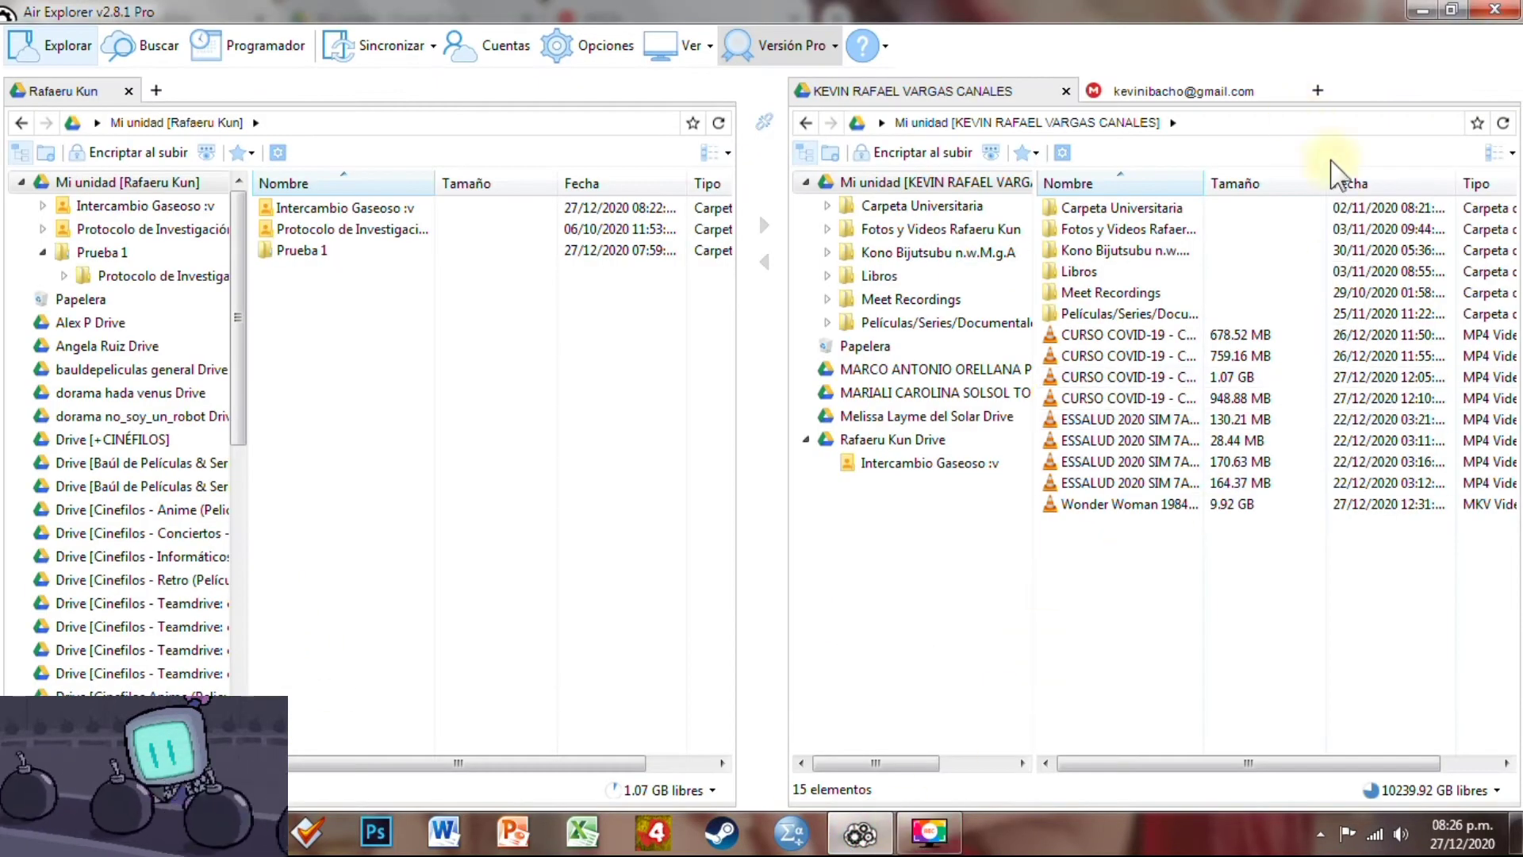
double_click(346, 209)
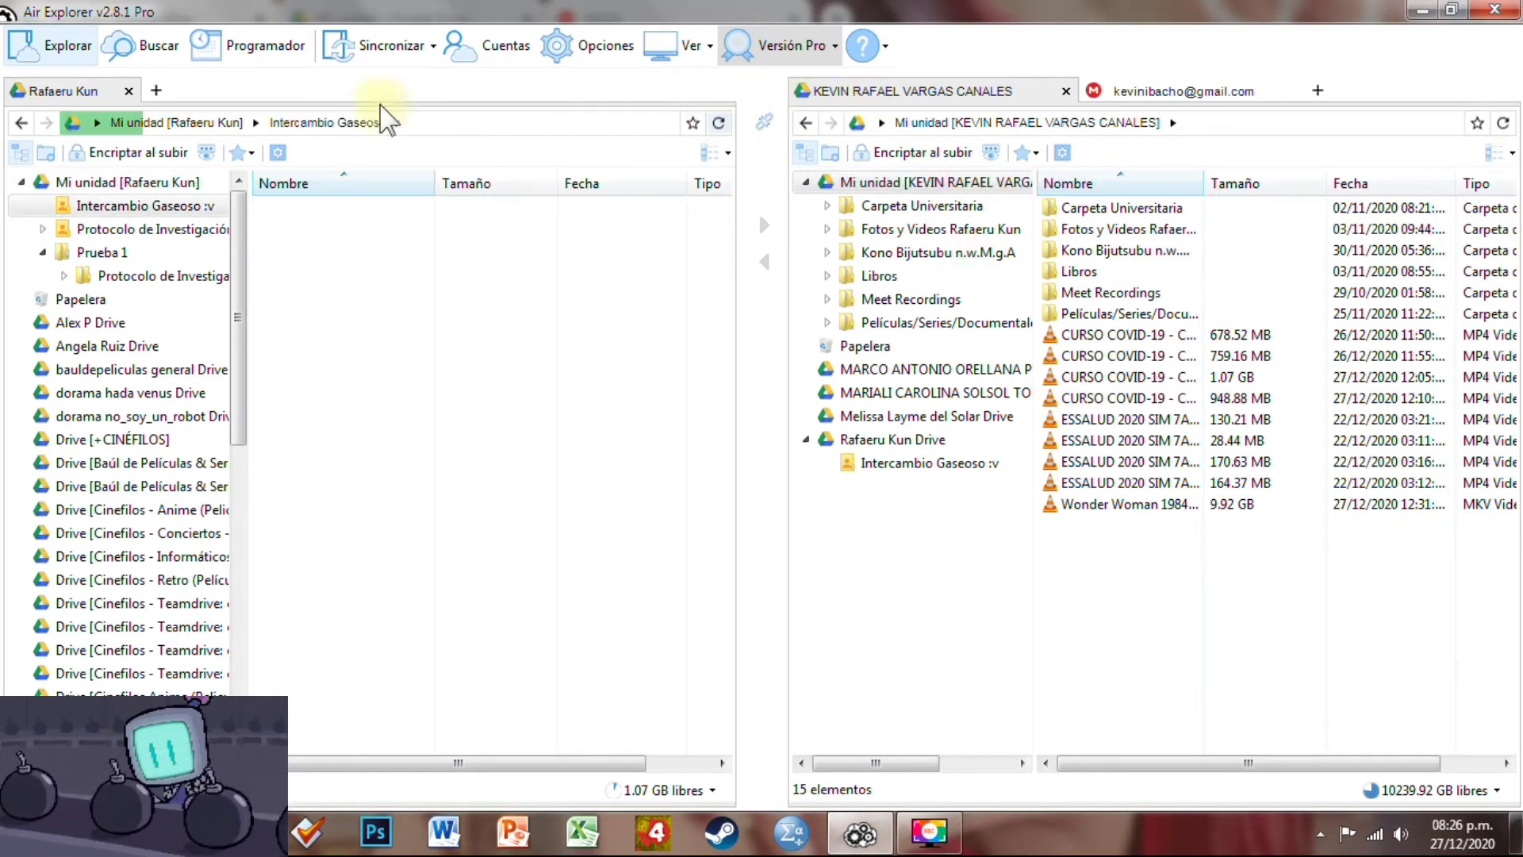
left_click(586, 240)
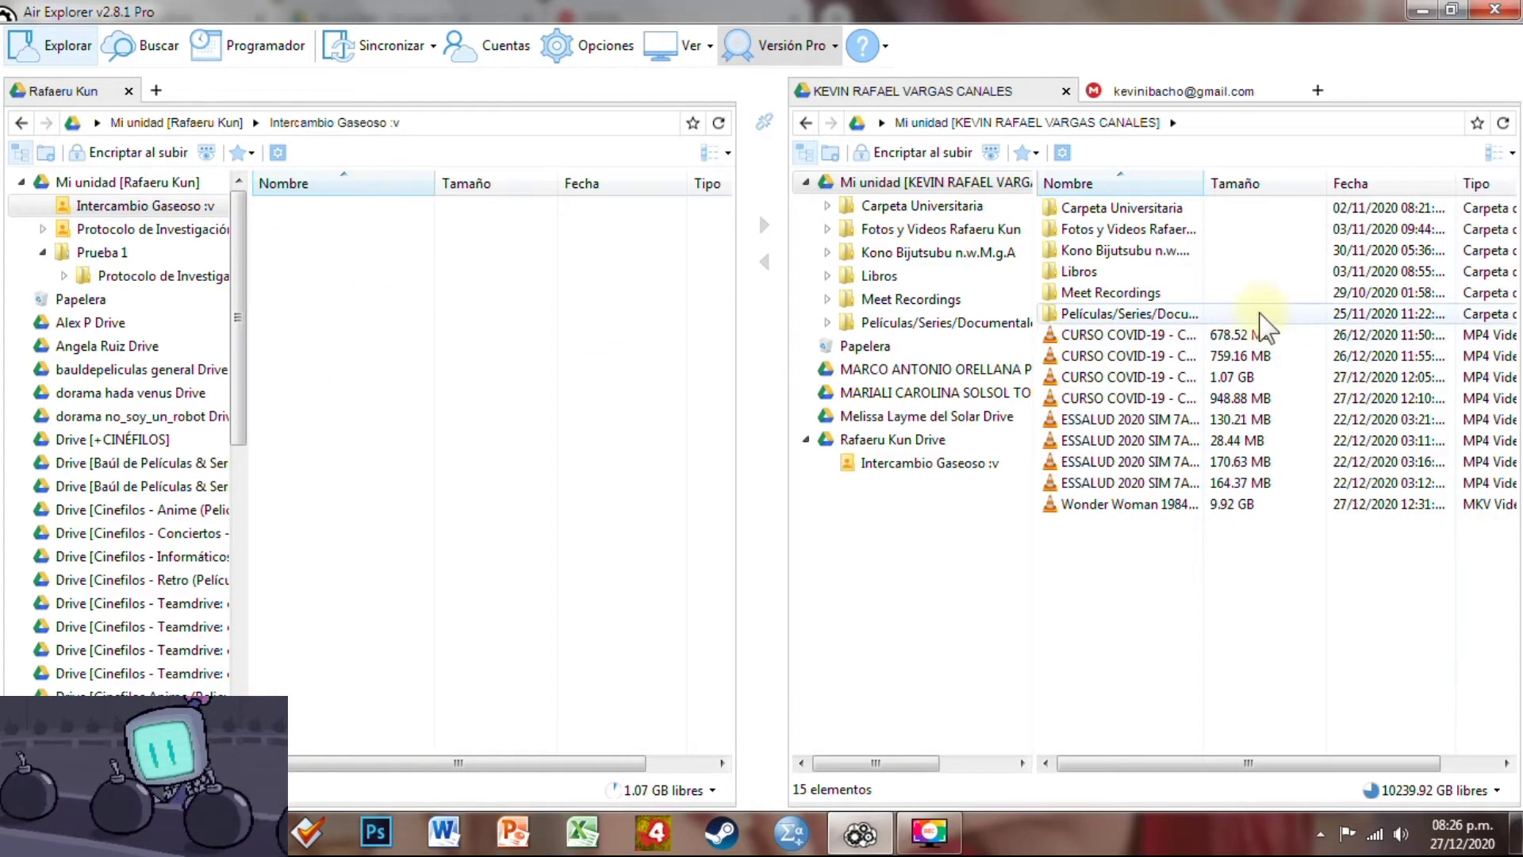
left_click(892, 441)
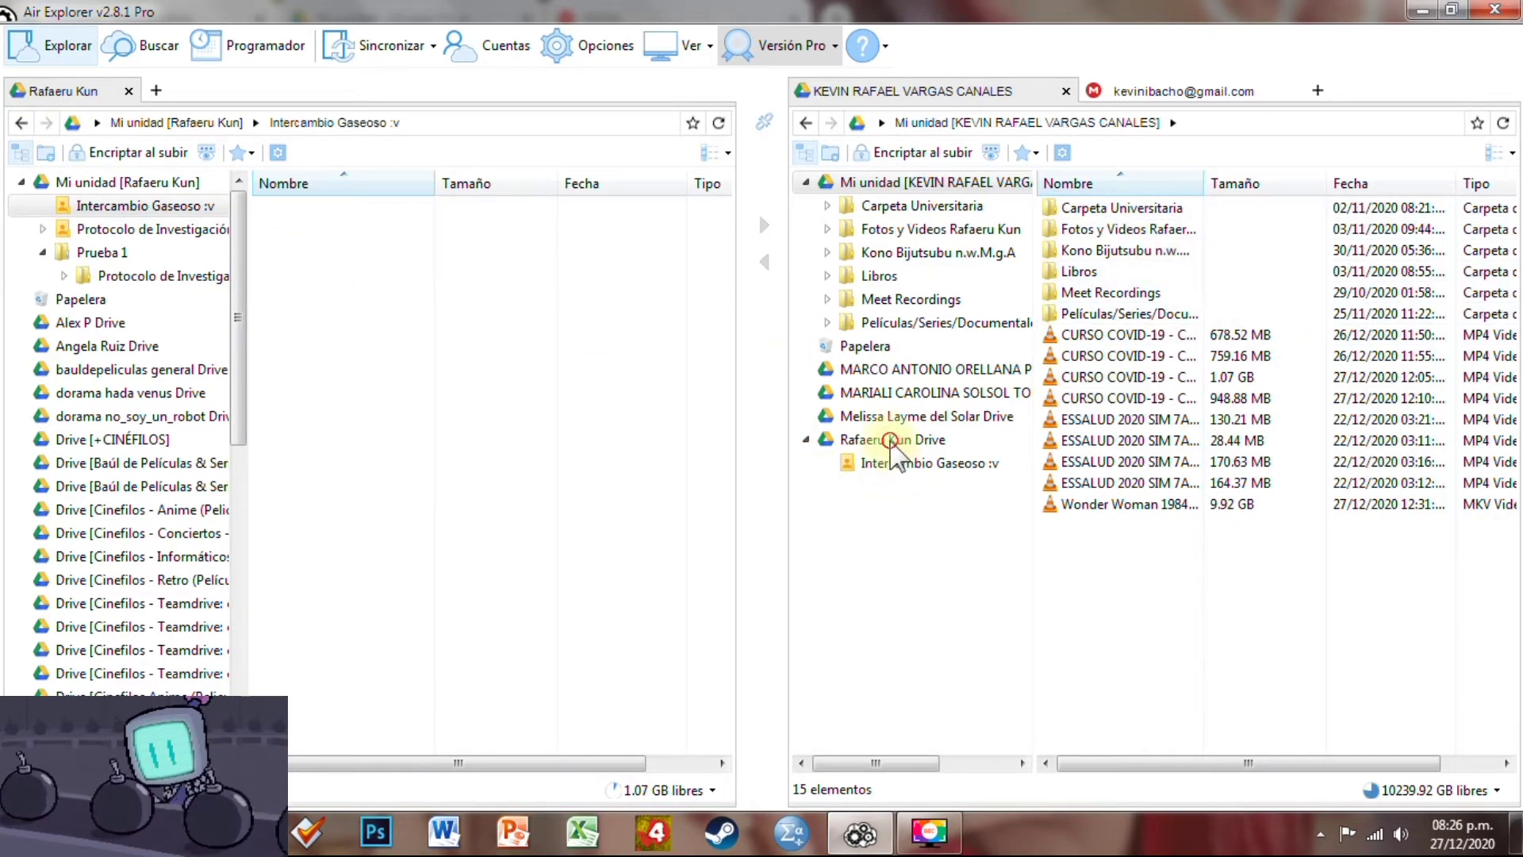
double_click(1127, 208)
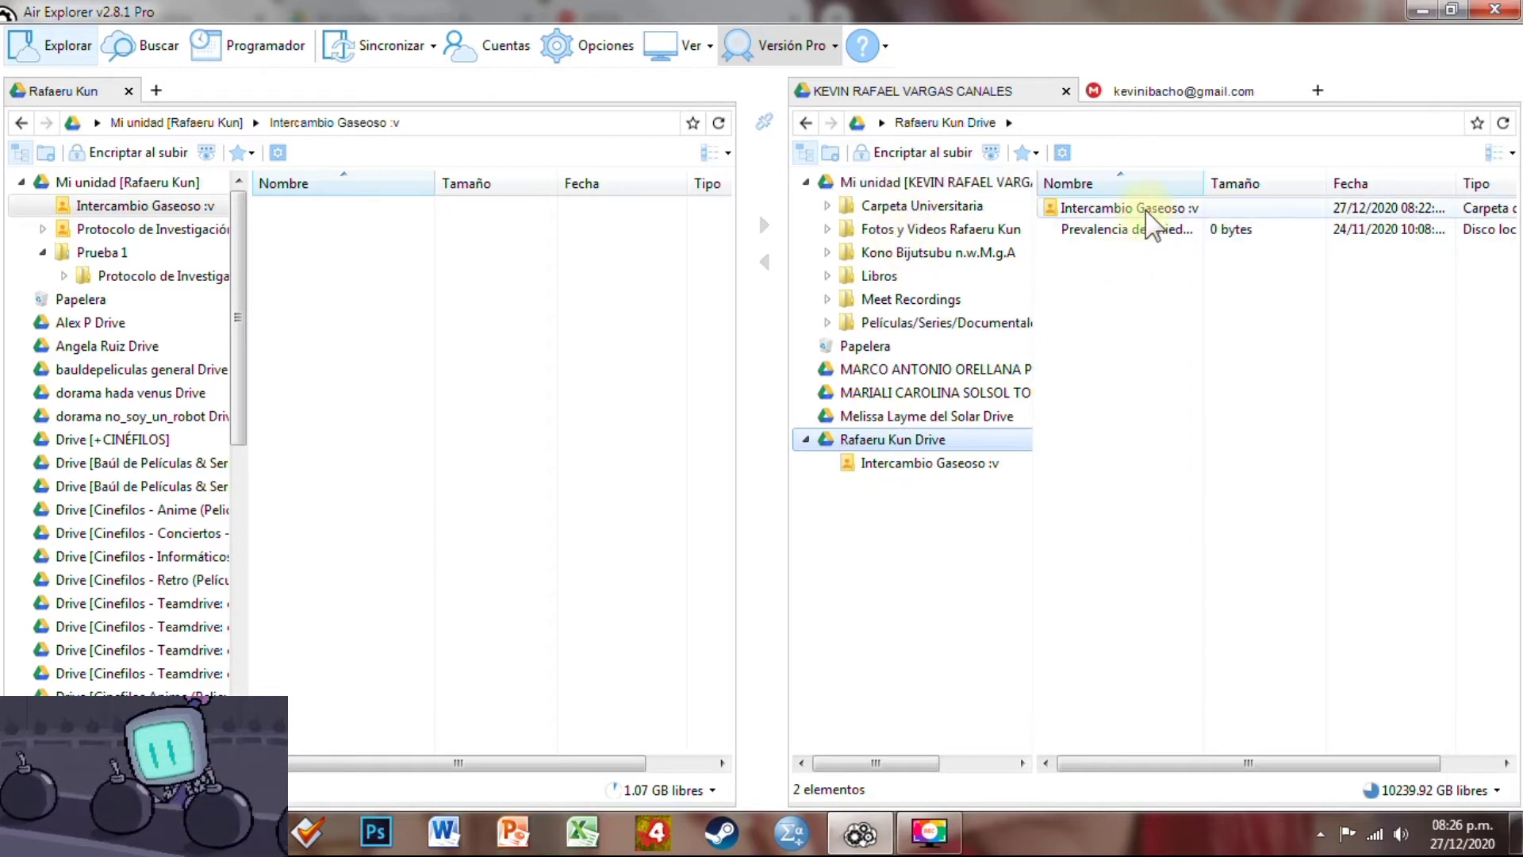
left_click(1506, 126)
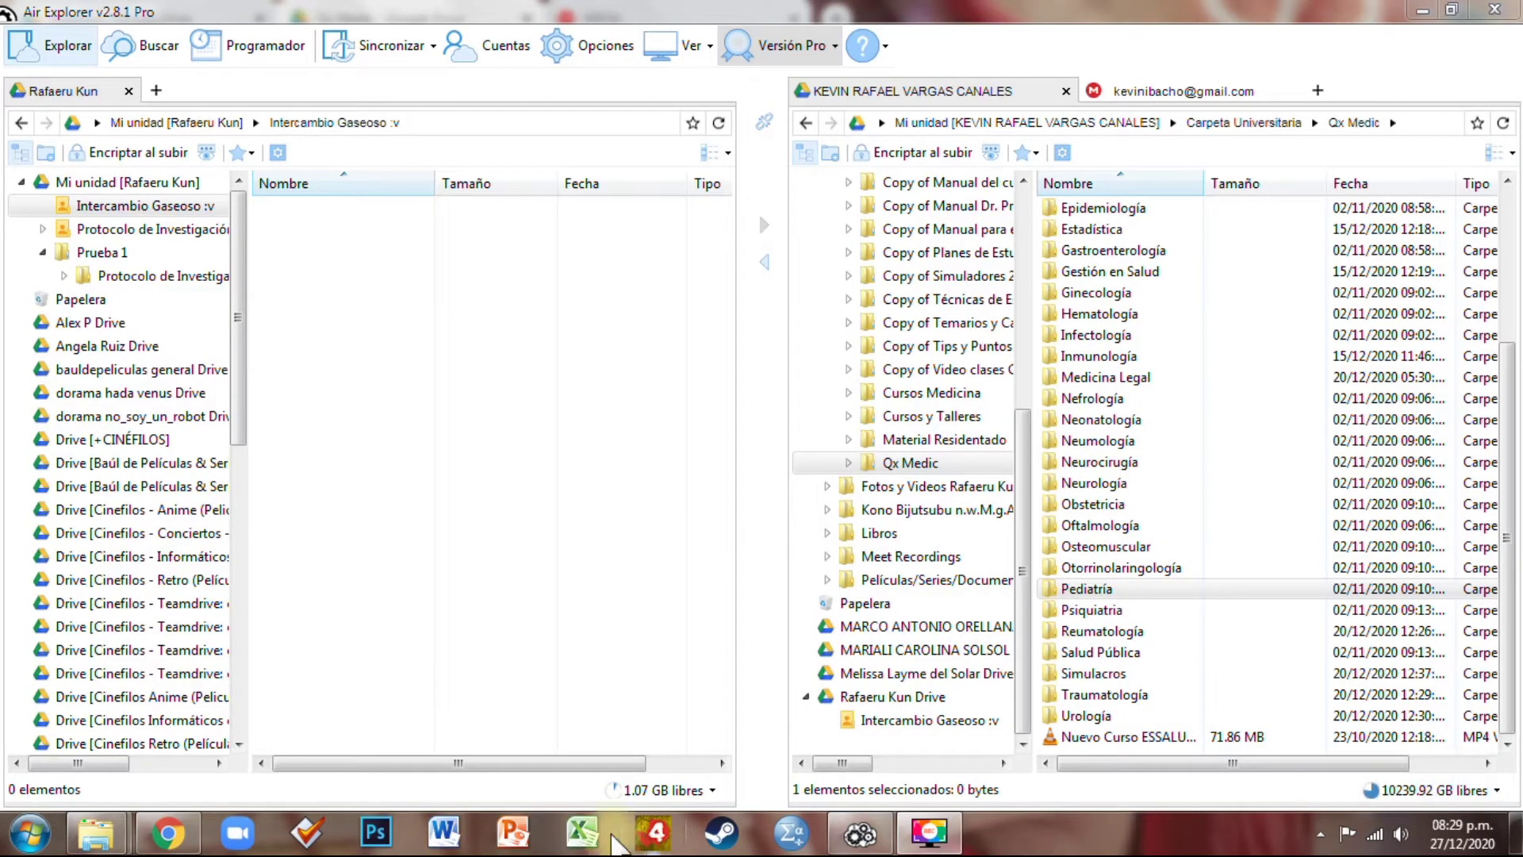
In Google Drive, check which Google account is active and scroll the Qx Medic folder
left_click(183, 835)
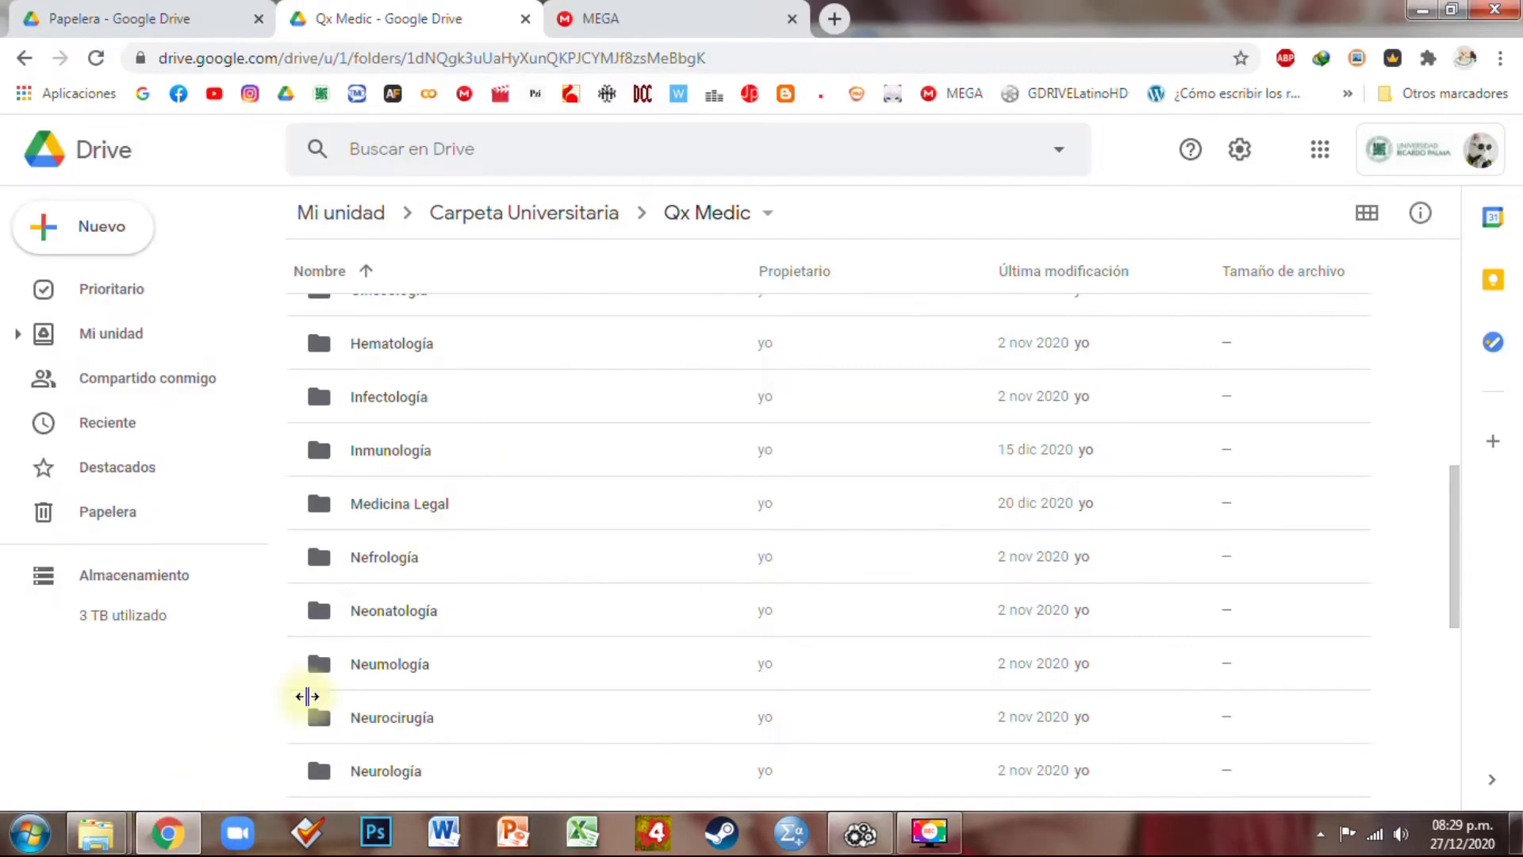
left_click(1435, 159)
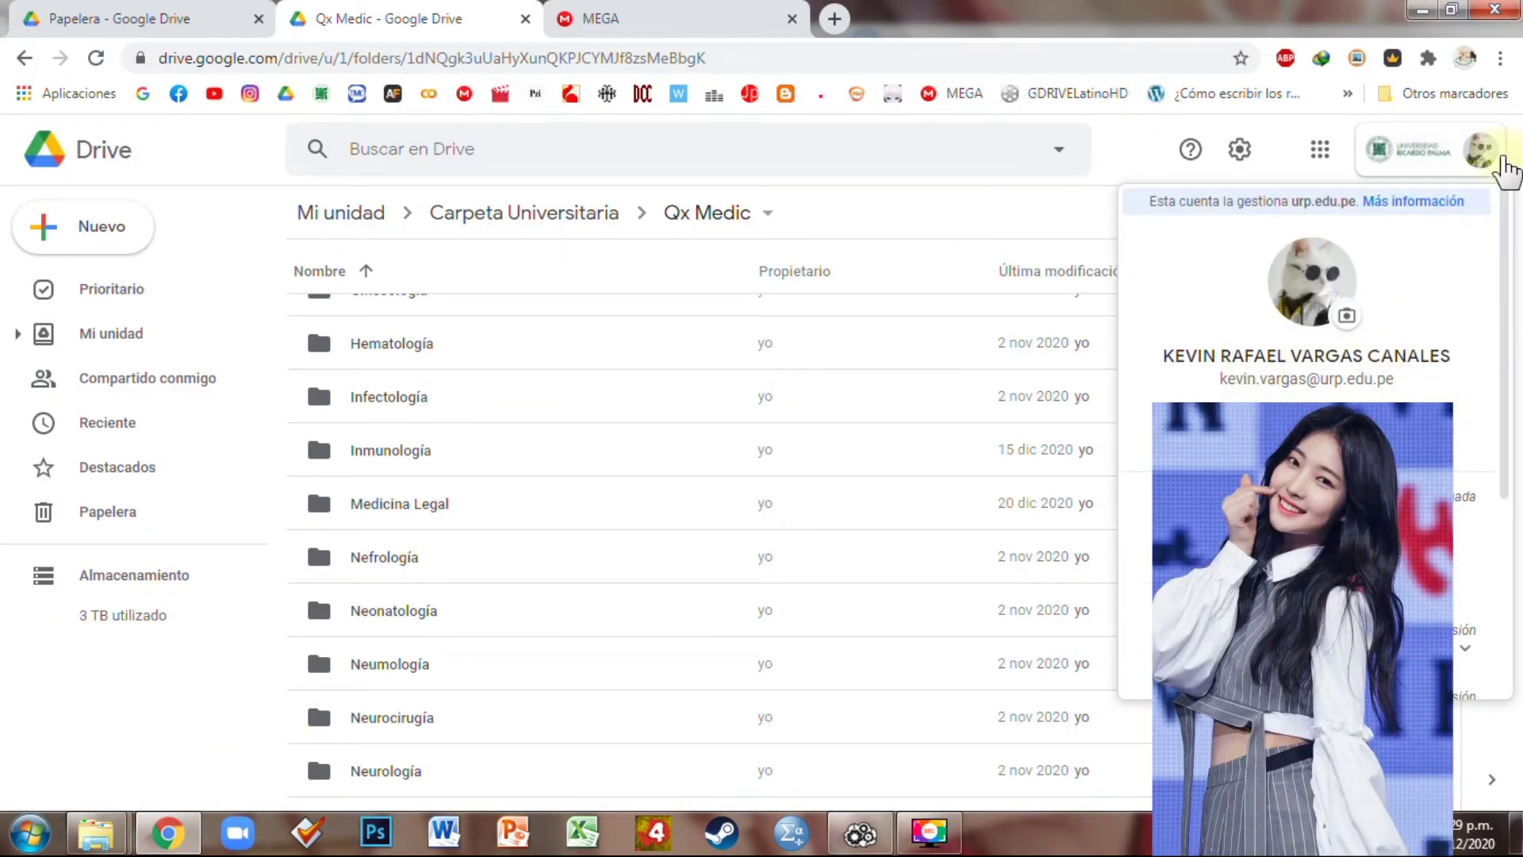
left_click(1505, 169)
scroll(507, 619, "down", 2)
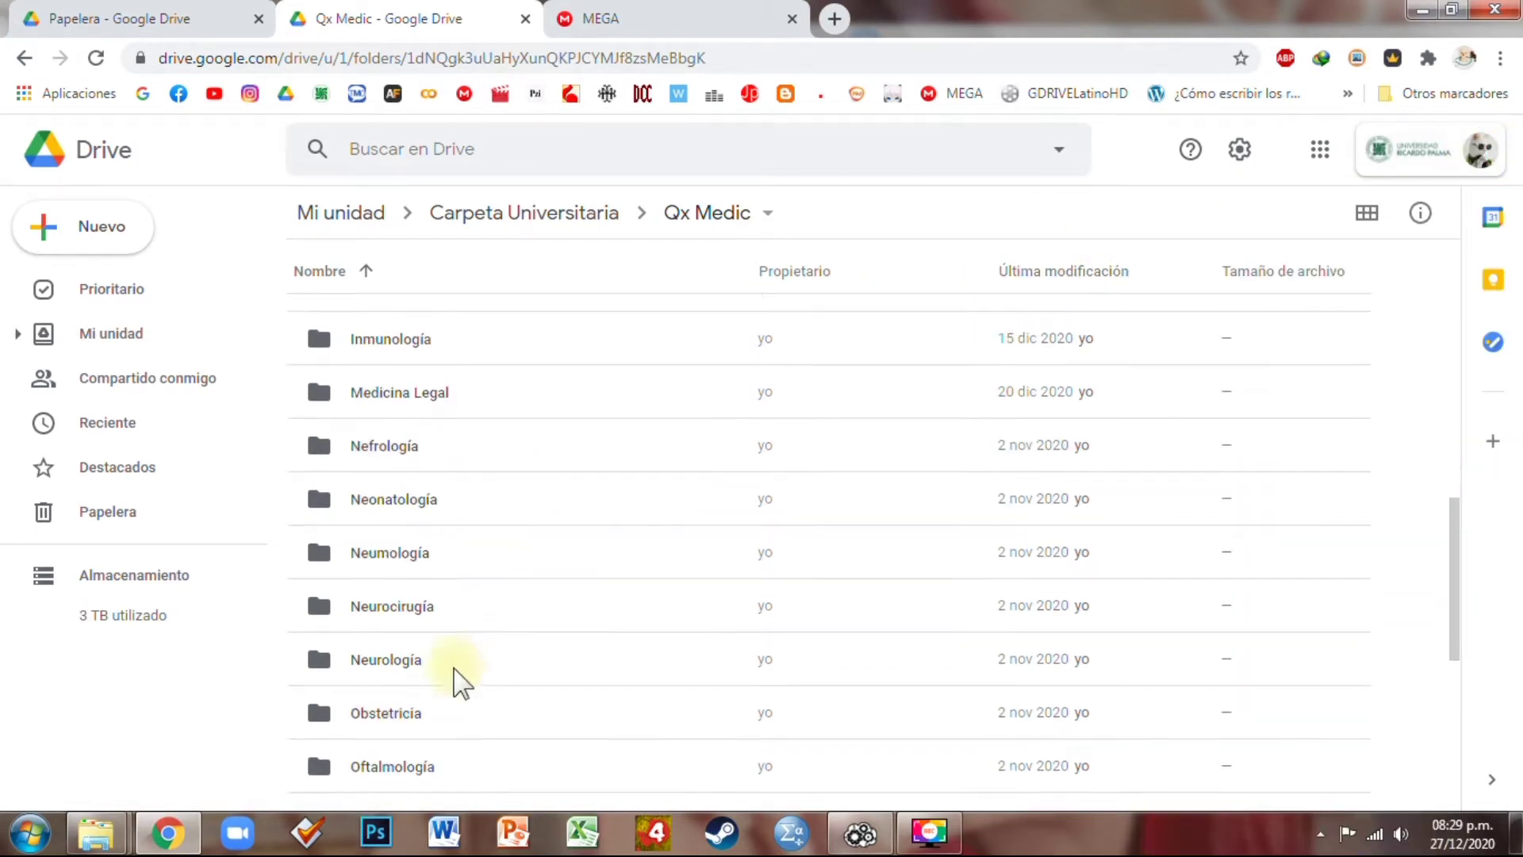
scroll(459, 679, "down", 3)
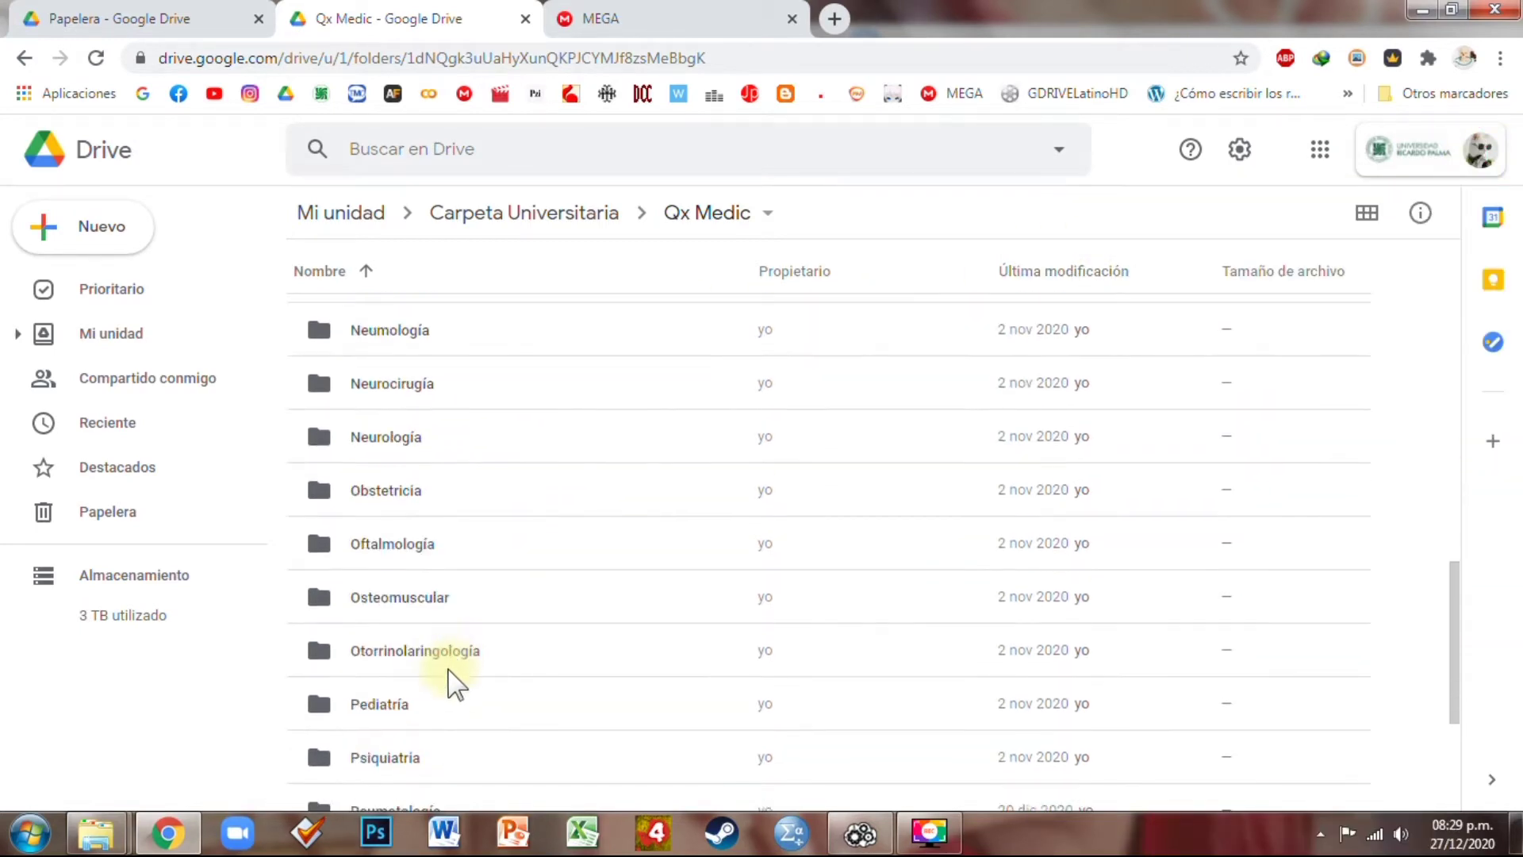
Open the Pediatría folder in Drive and scroll through its numbered class videos
double_click(401, 705)
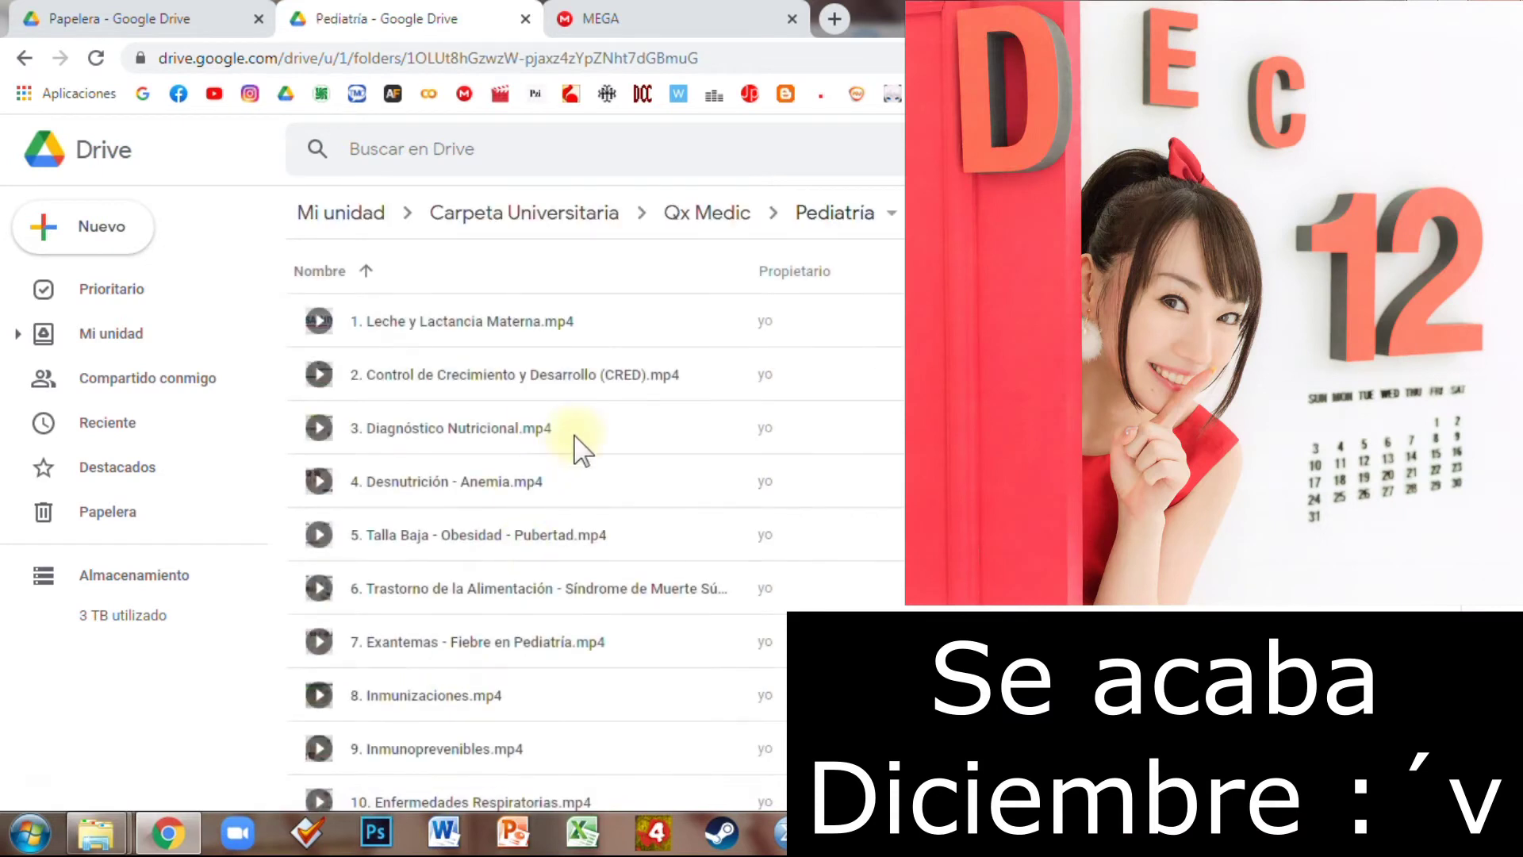
scroll(473, 426, "down", 4)
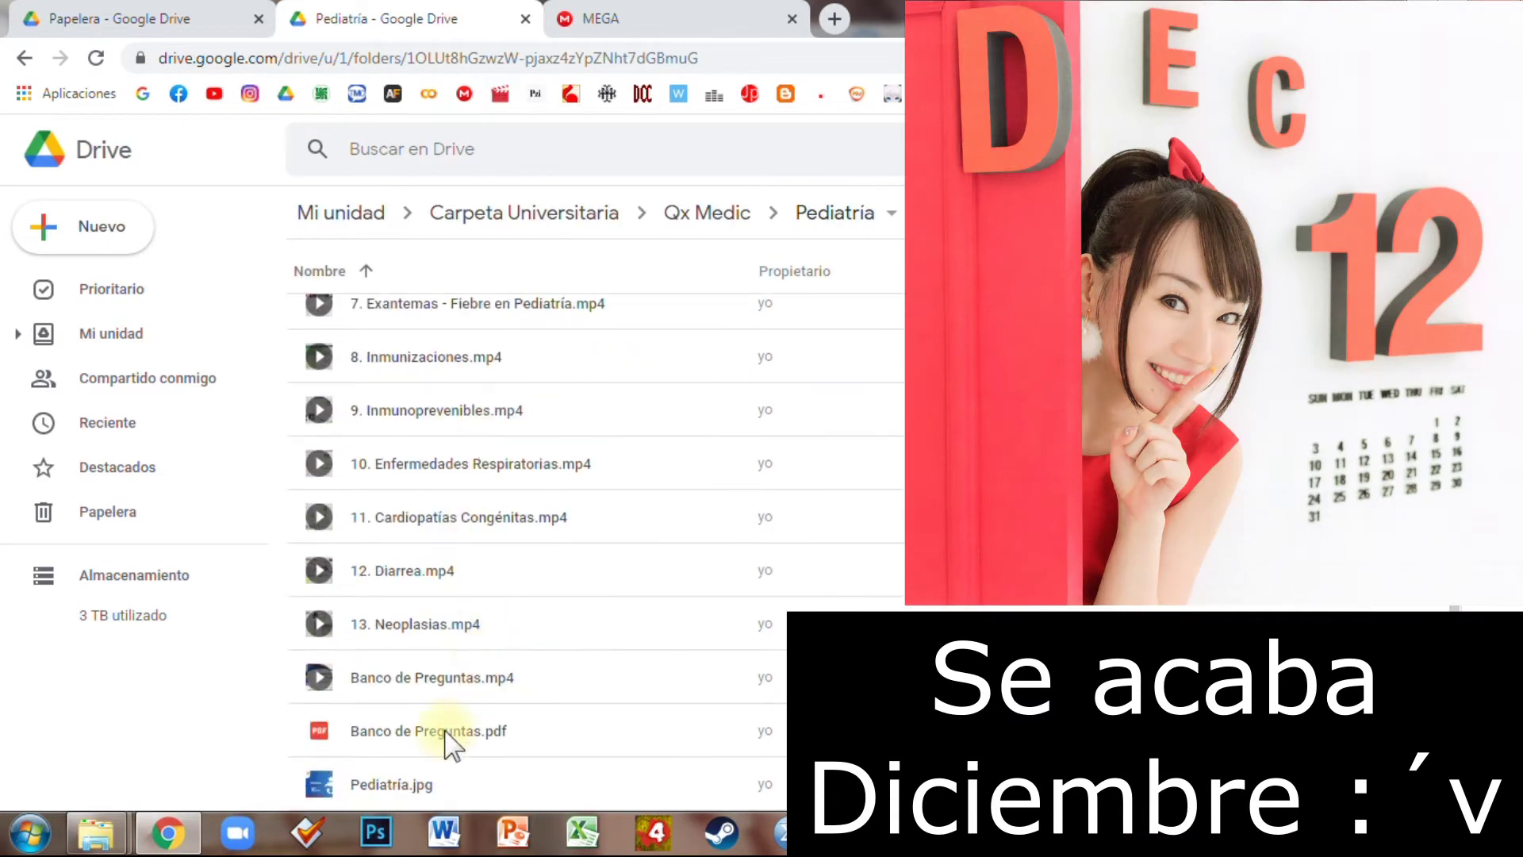
scroll(453, 746, "up", 3)
scroll(457, 734, "down", 3)
scroll(441, 746, "up", 4)
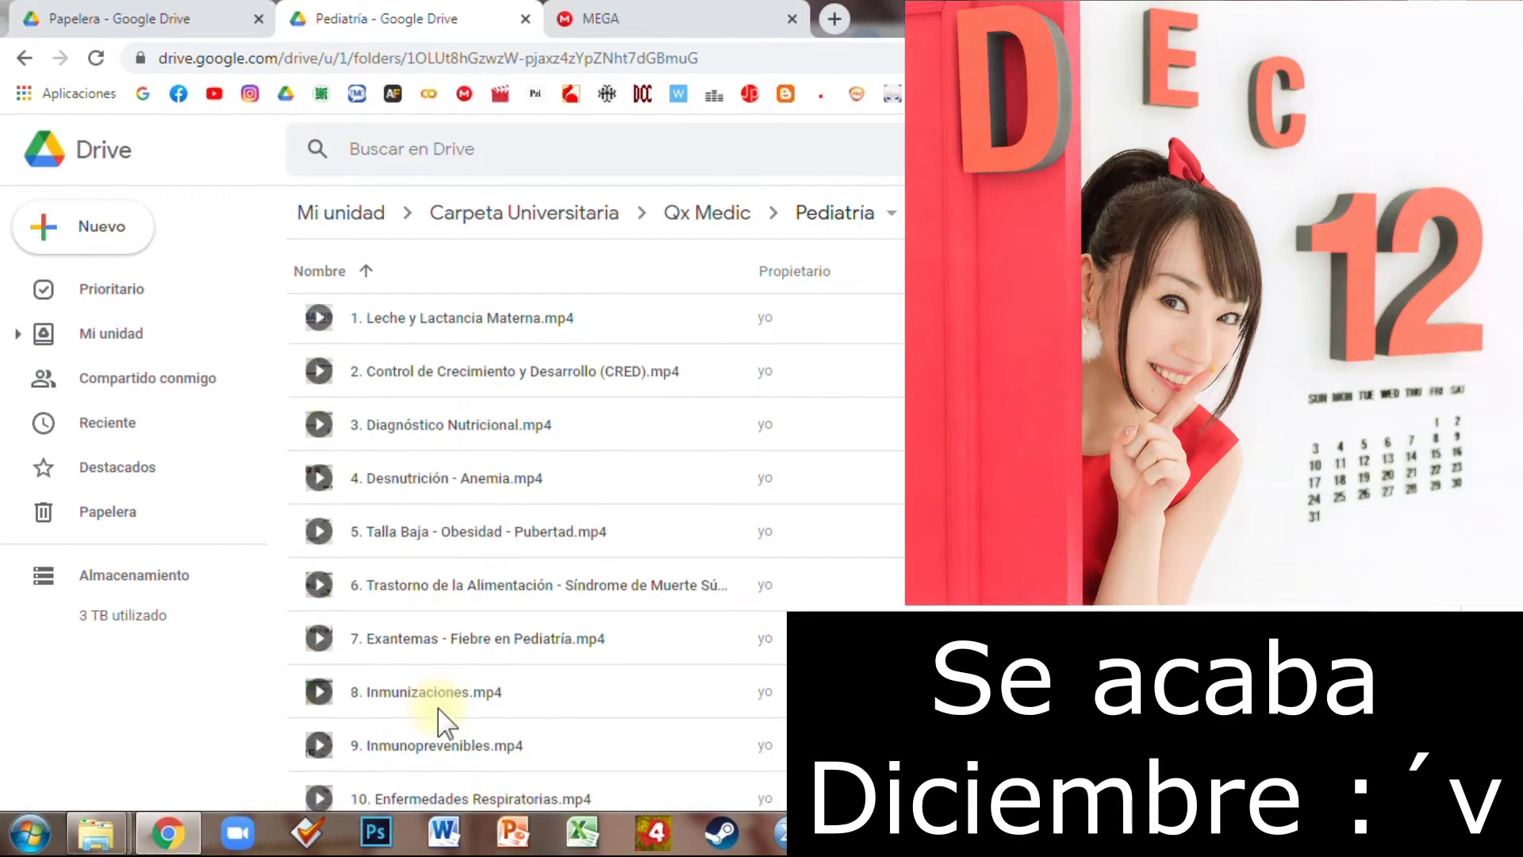
scroll(438, 725, "down", 4)
scroll(516, 548, "up", 4)
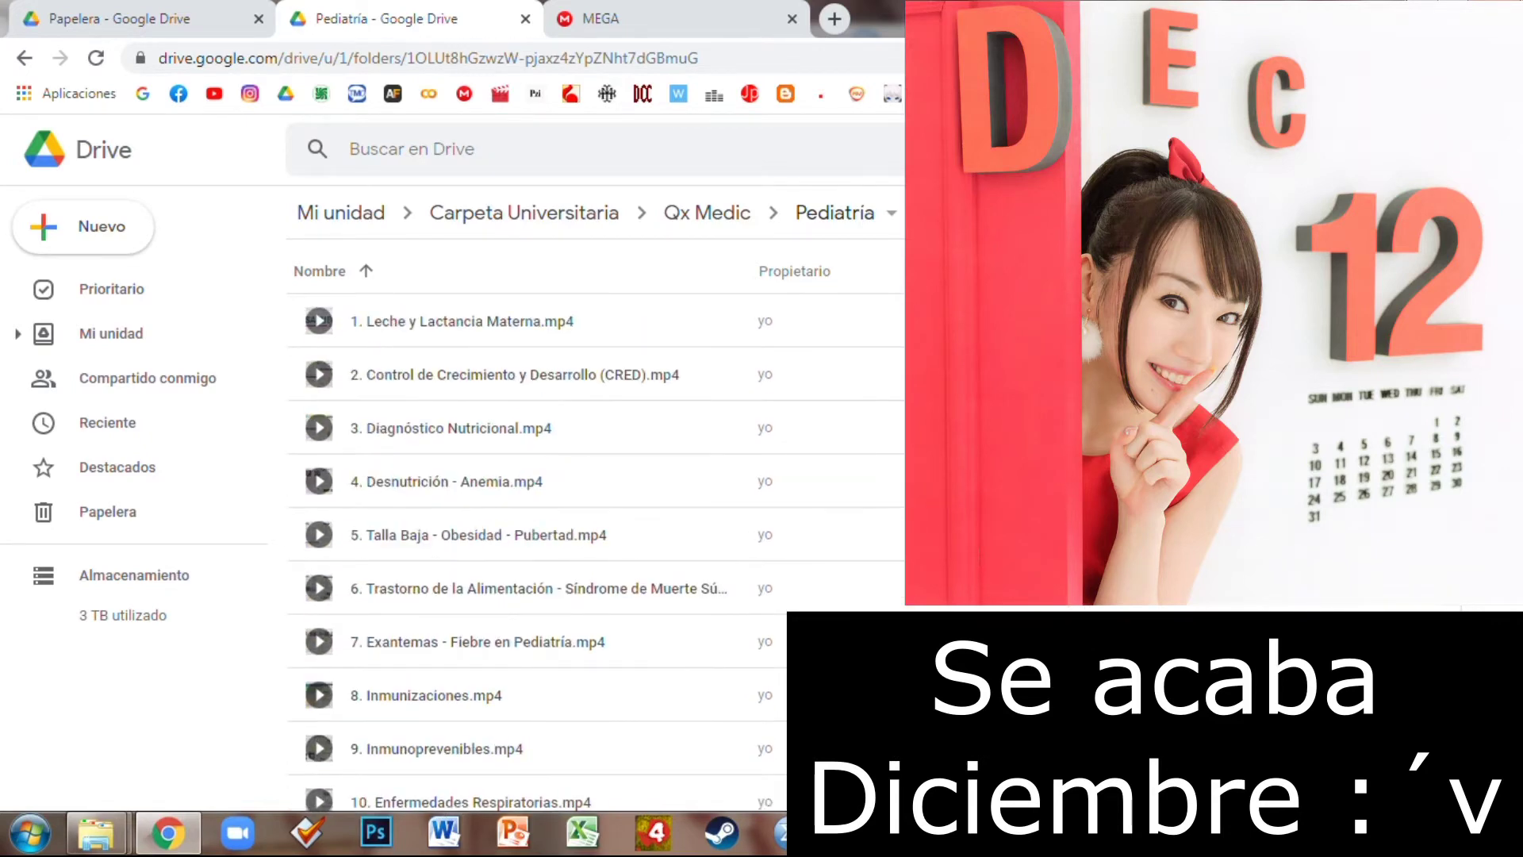
scroll(556, 547, "down", 4)
scroll(750, 393, "up", 4)
In Air Explorer, dismiss the Pediatría properties window and copy the Pediatría folder
left_click(859, 833)
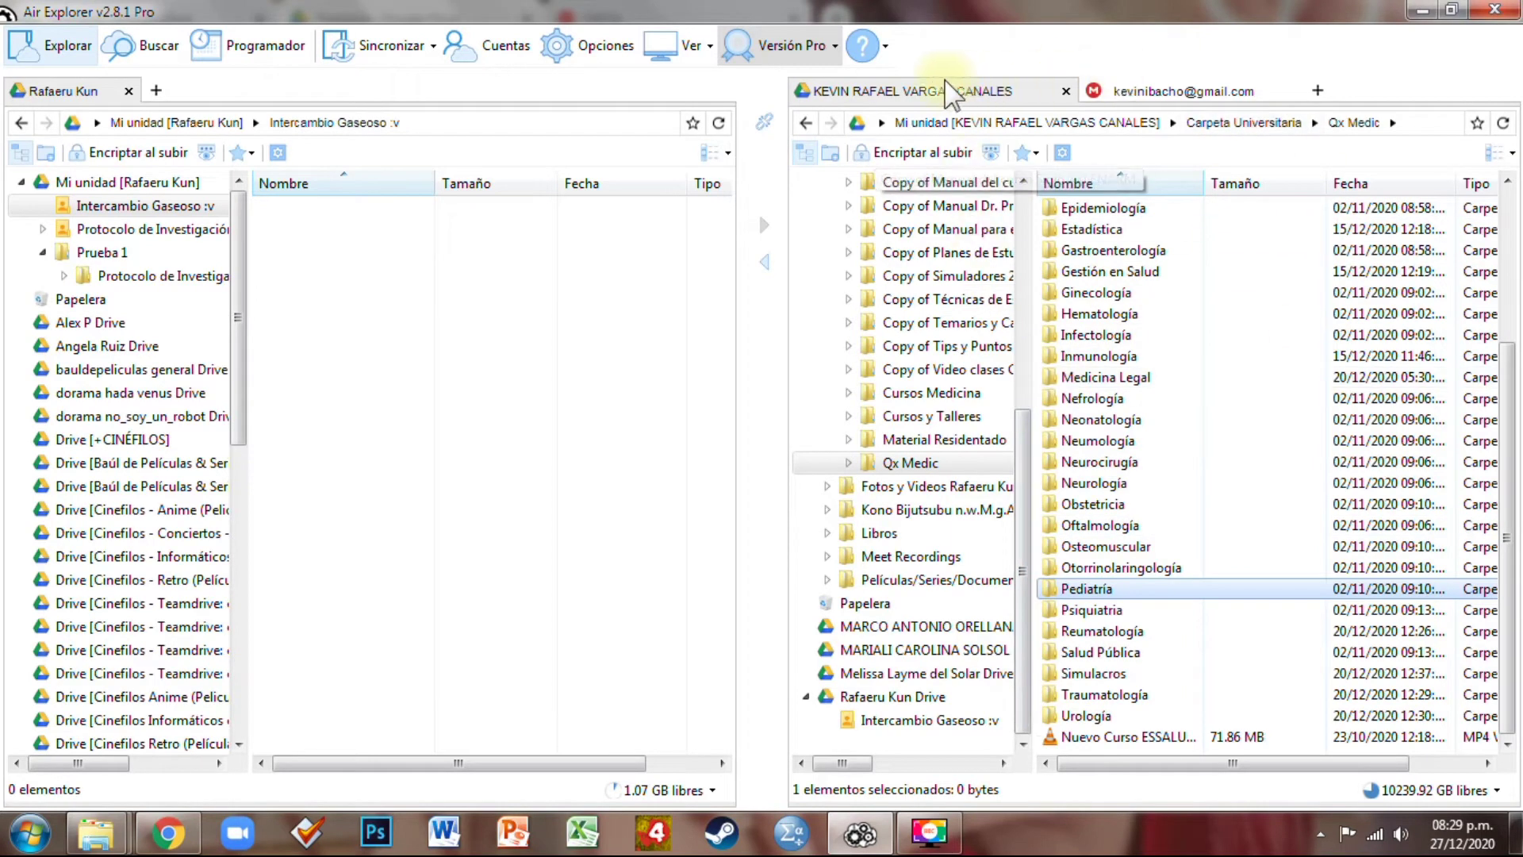
left_click(1111, 589)
right_click(1113, 593)
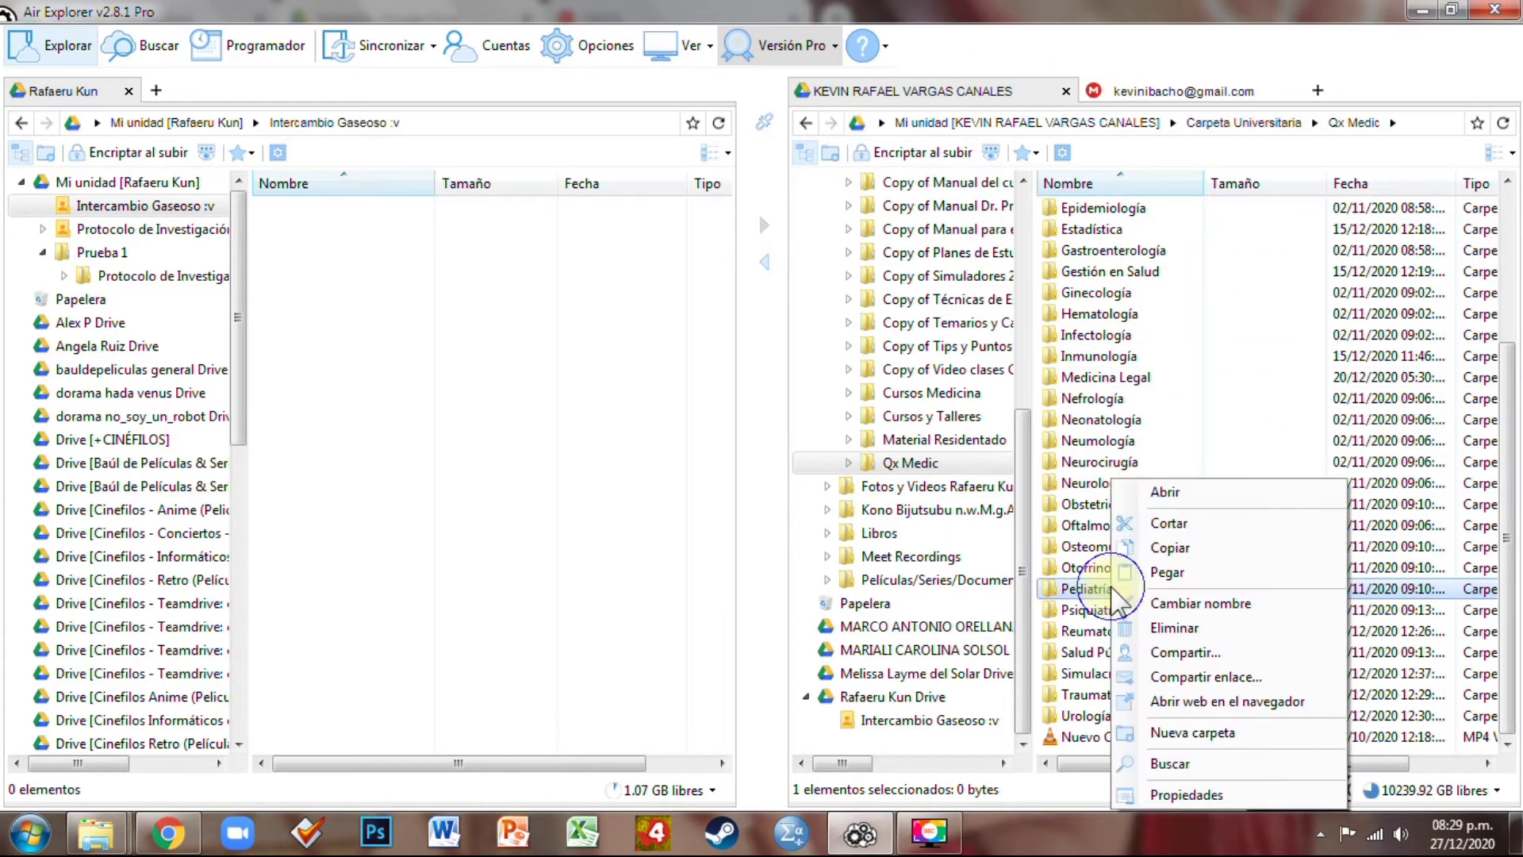
left_click(1120, 698)
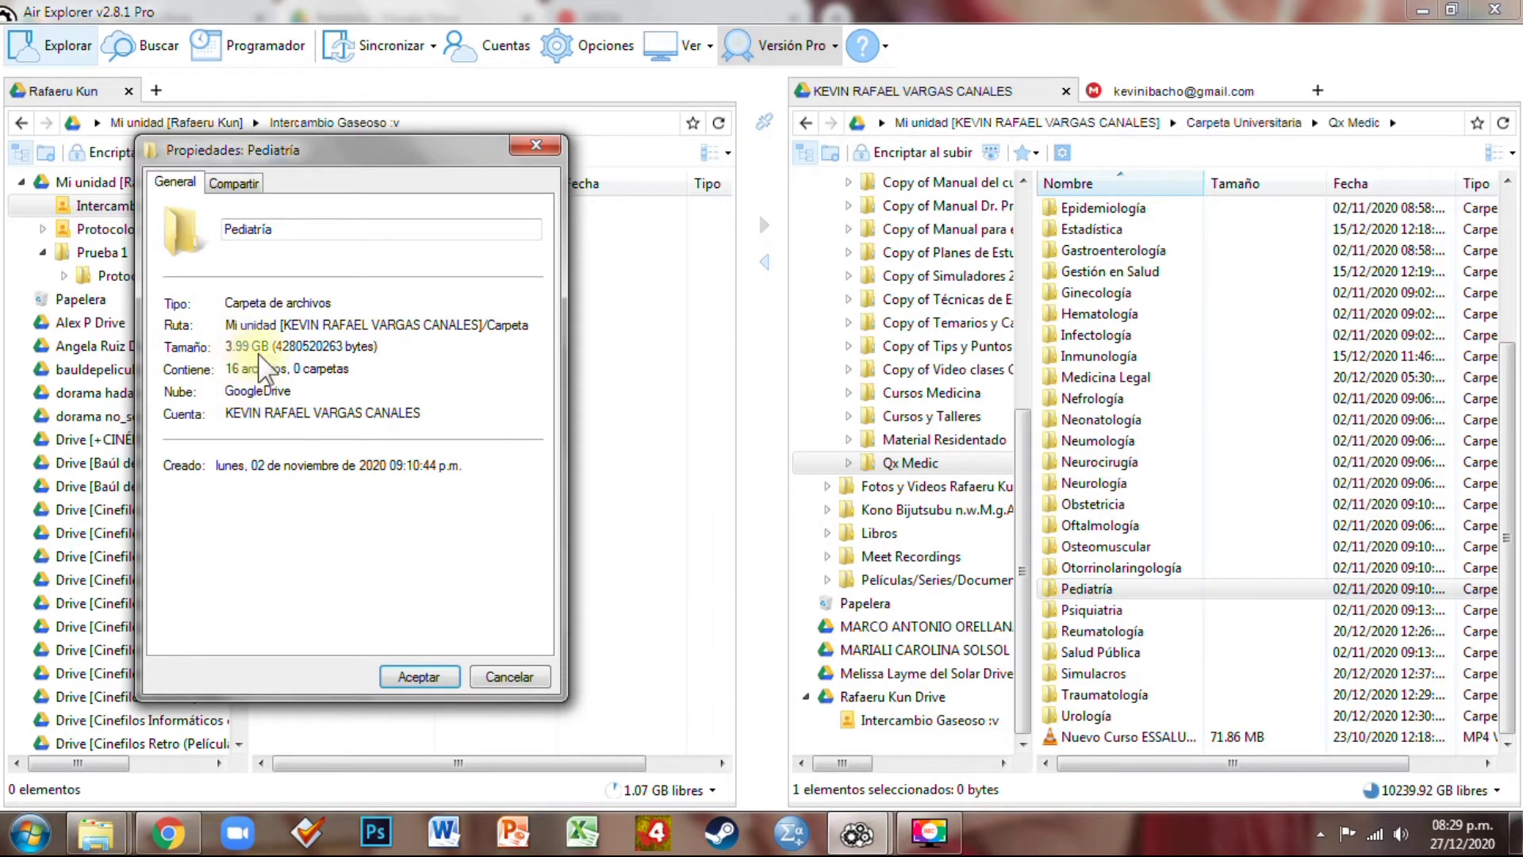
left_click(501, 676)
right_click(1147, 605)
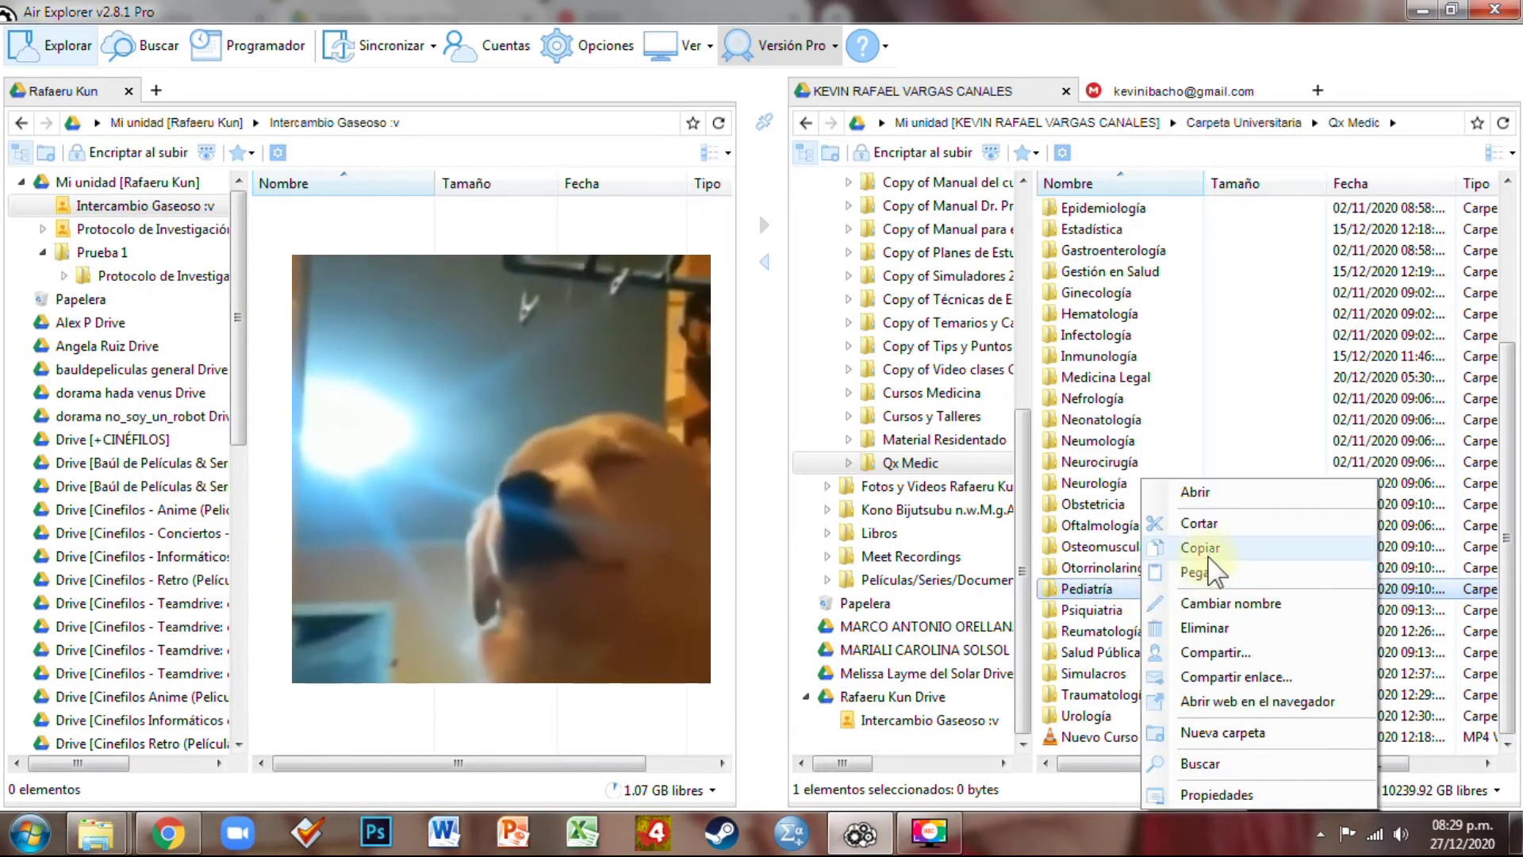
left_click(1238, 547)
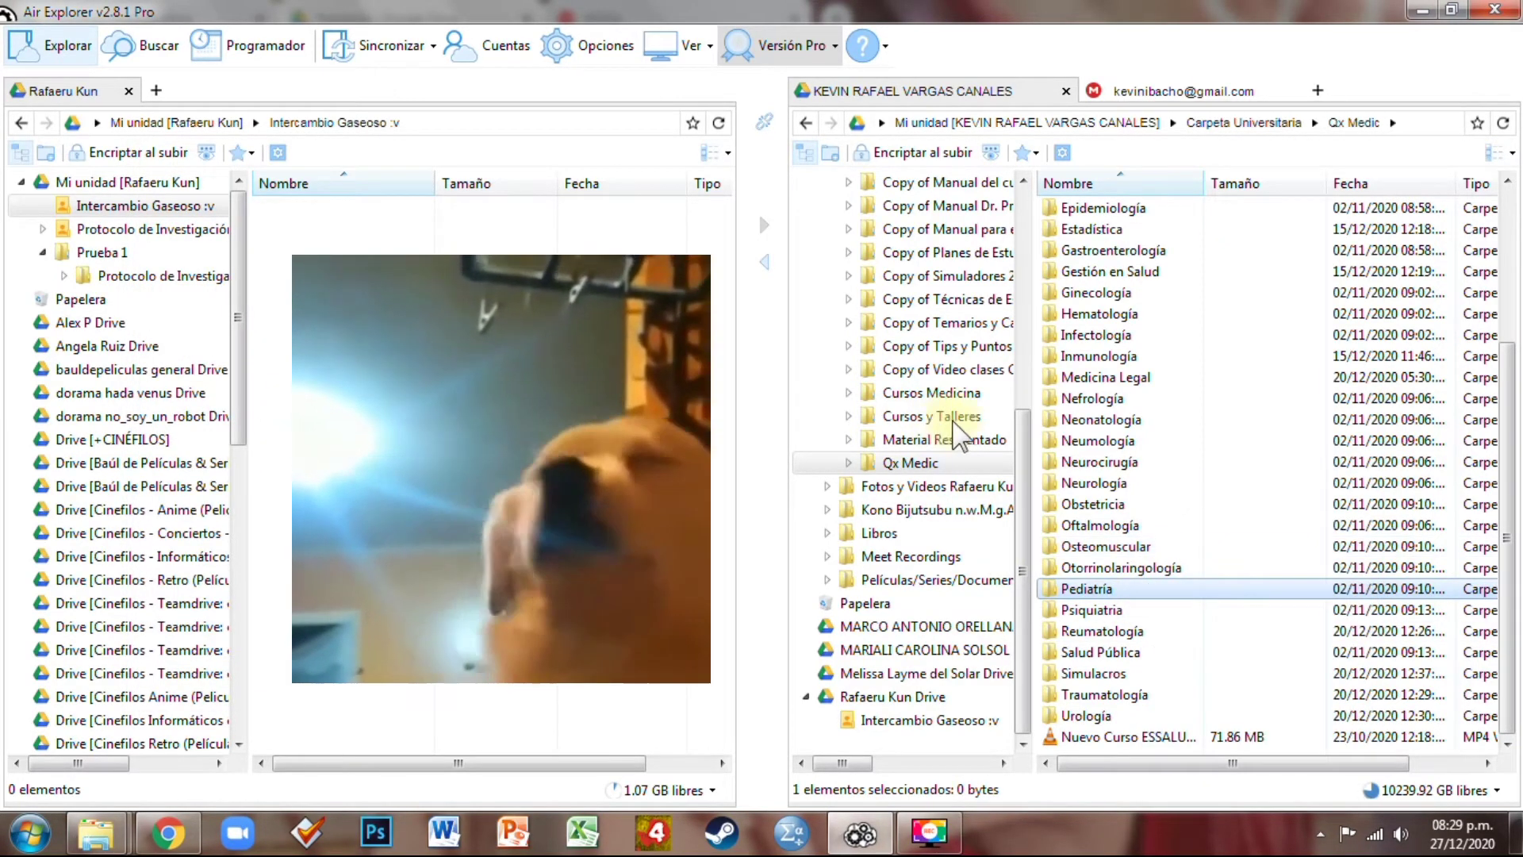
Show the top level of Mi unidad in the right pane and refresh its list
scroll(1122, 585, "up", 4)
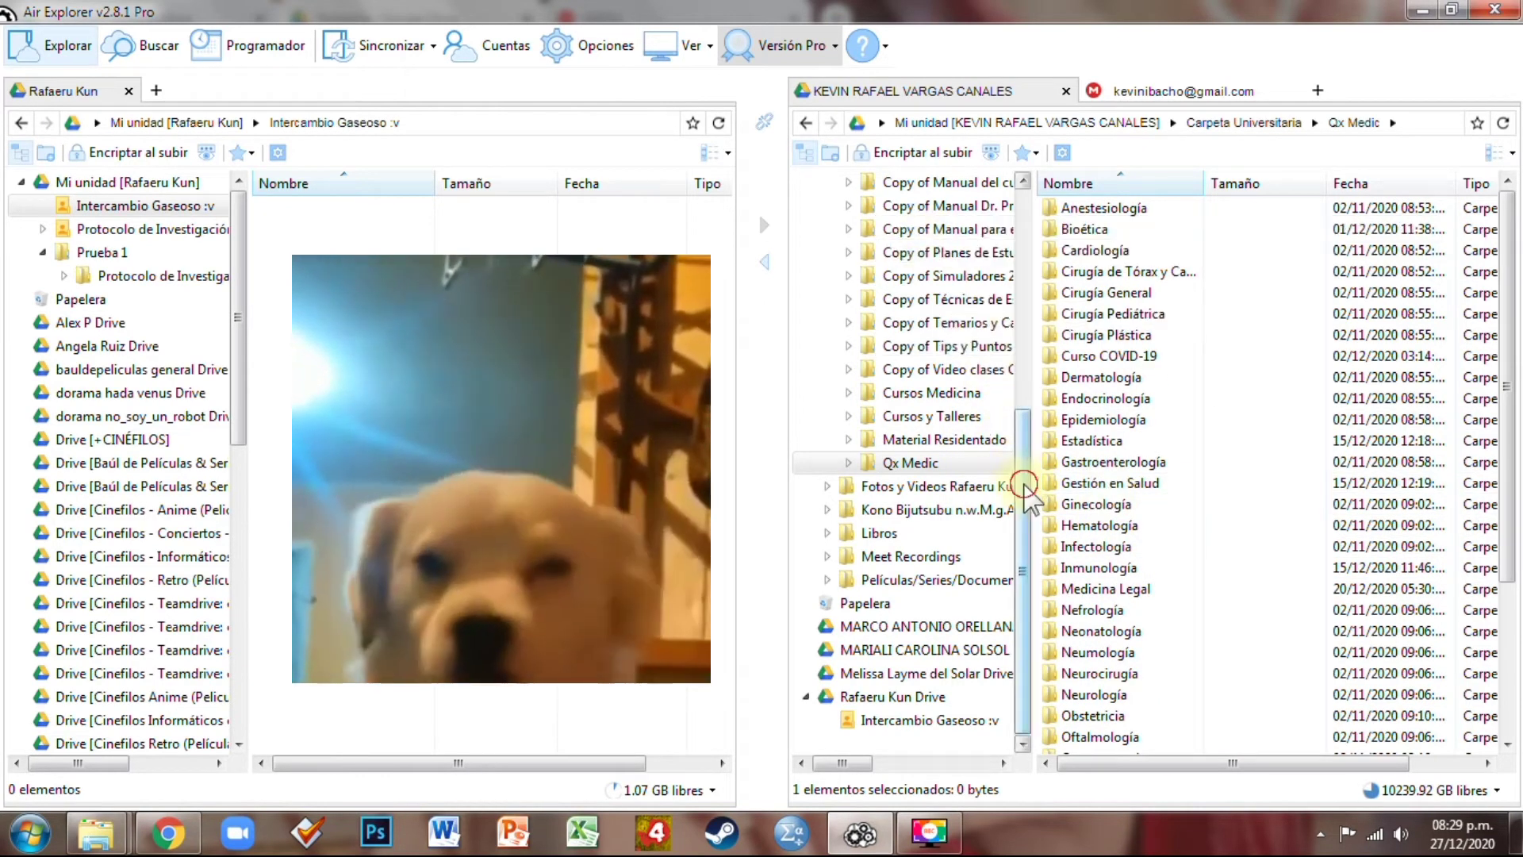
left_click_drag(1023, 479, 1022, 197)
left_click(912, 181)
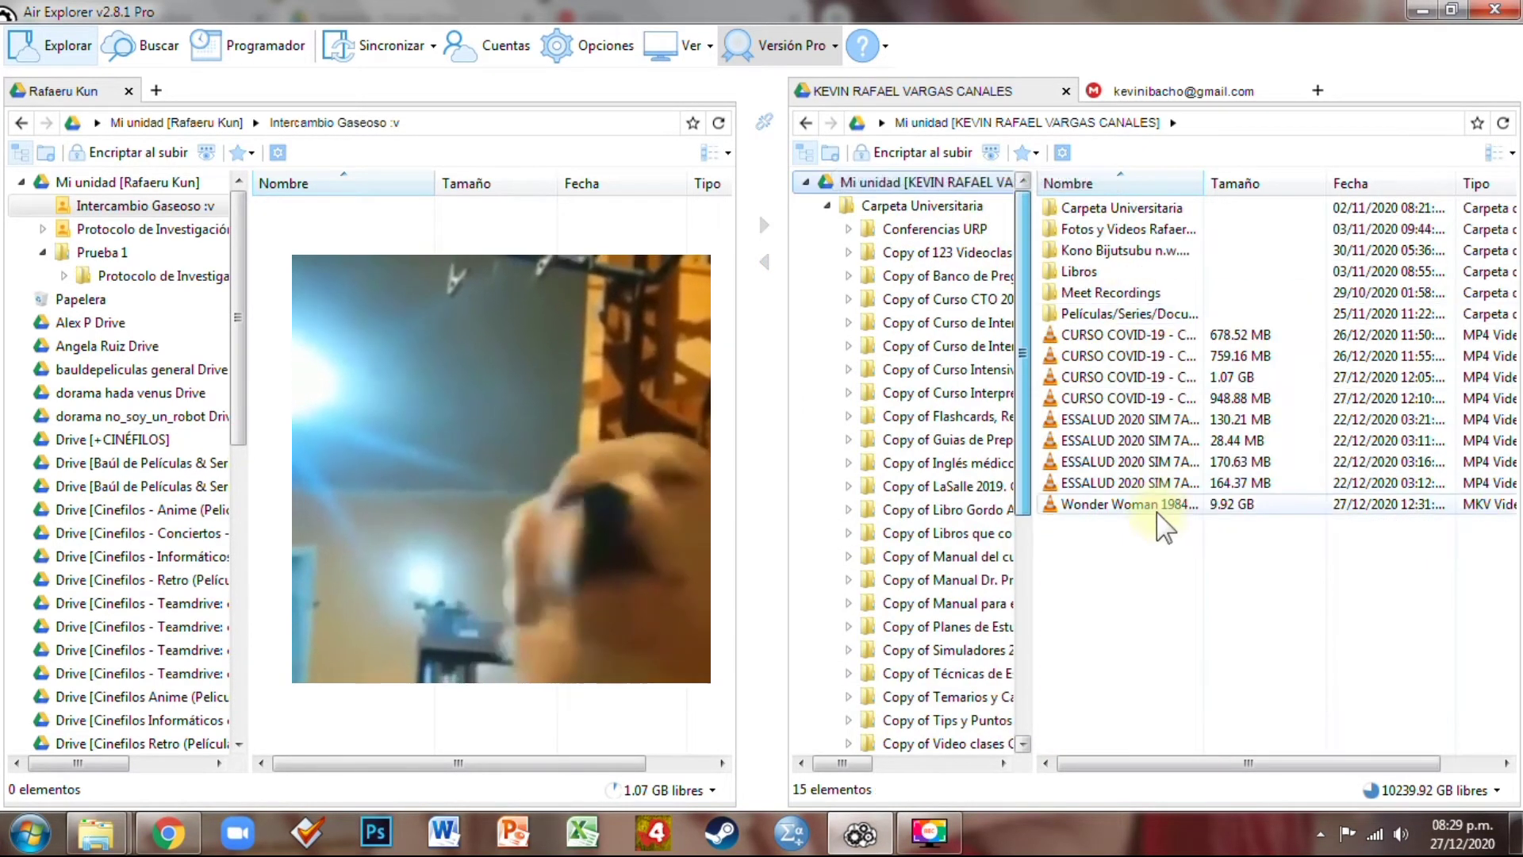
left_click(1503, 123)
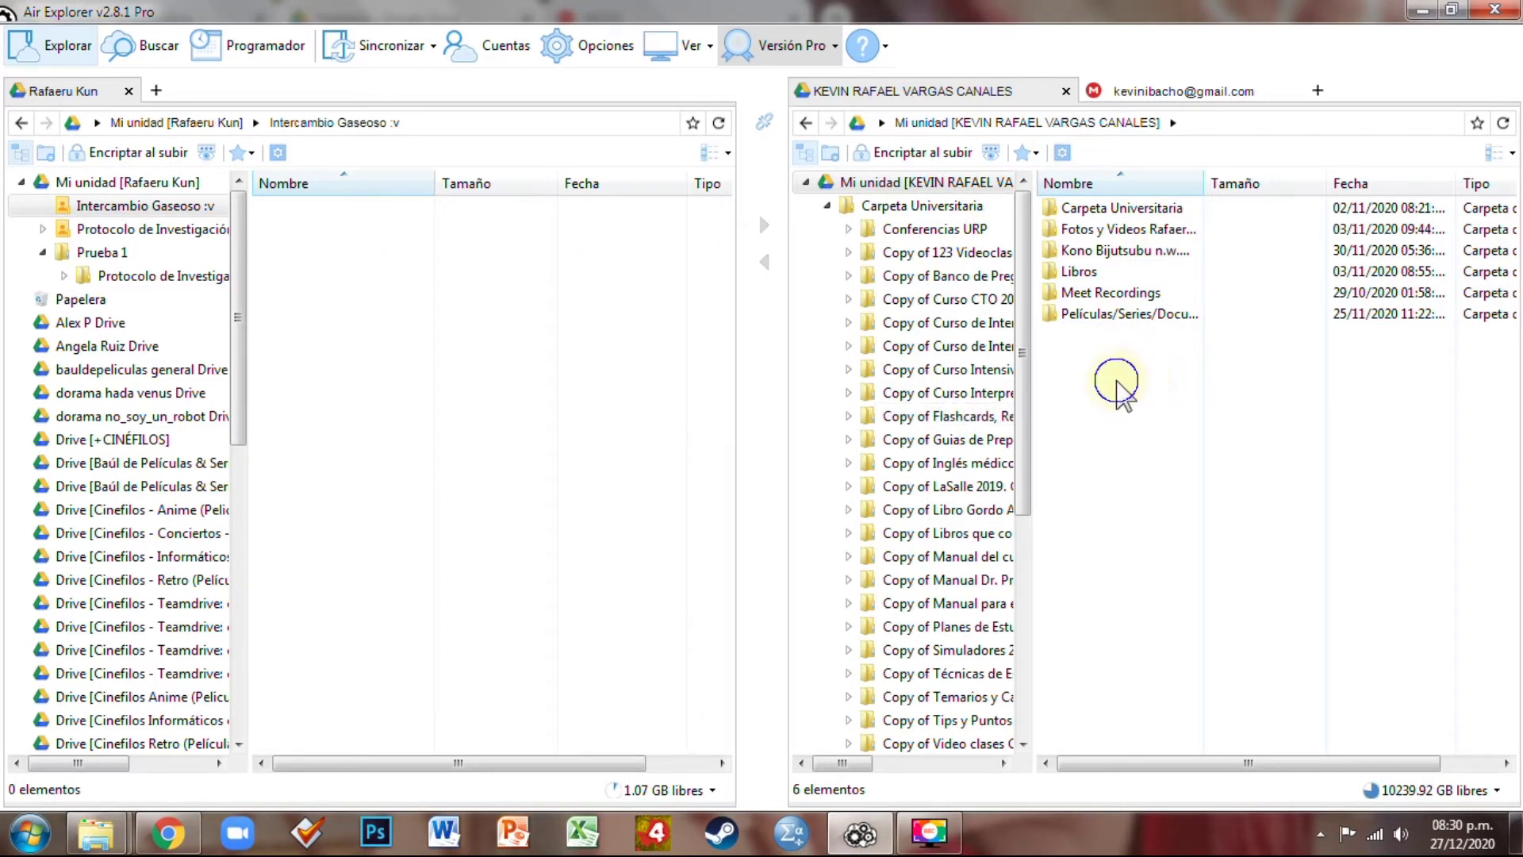
Paste the copied Pediatría folder into the second account's Mi unidad
right_click(1117, 383)
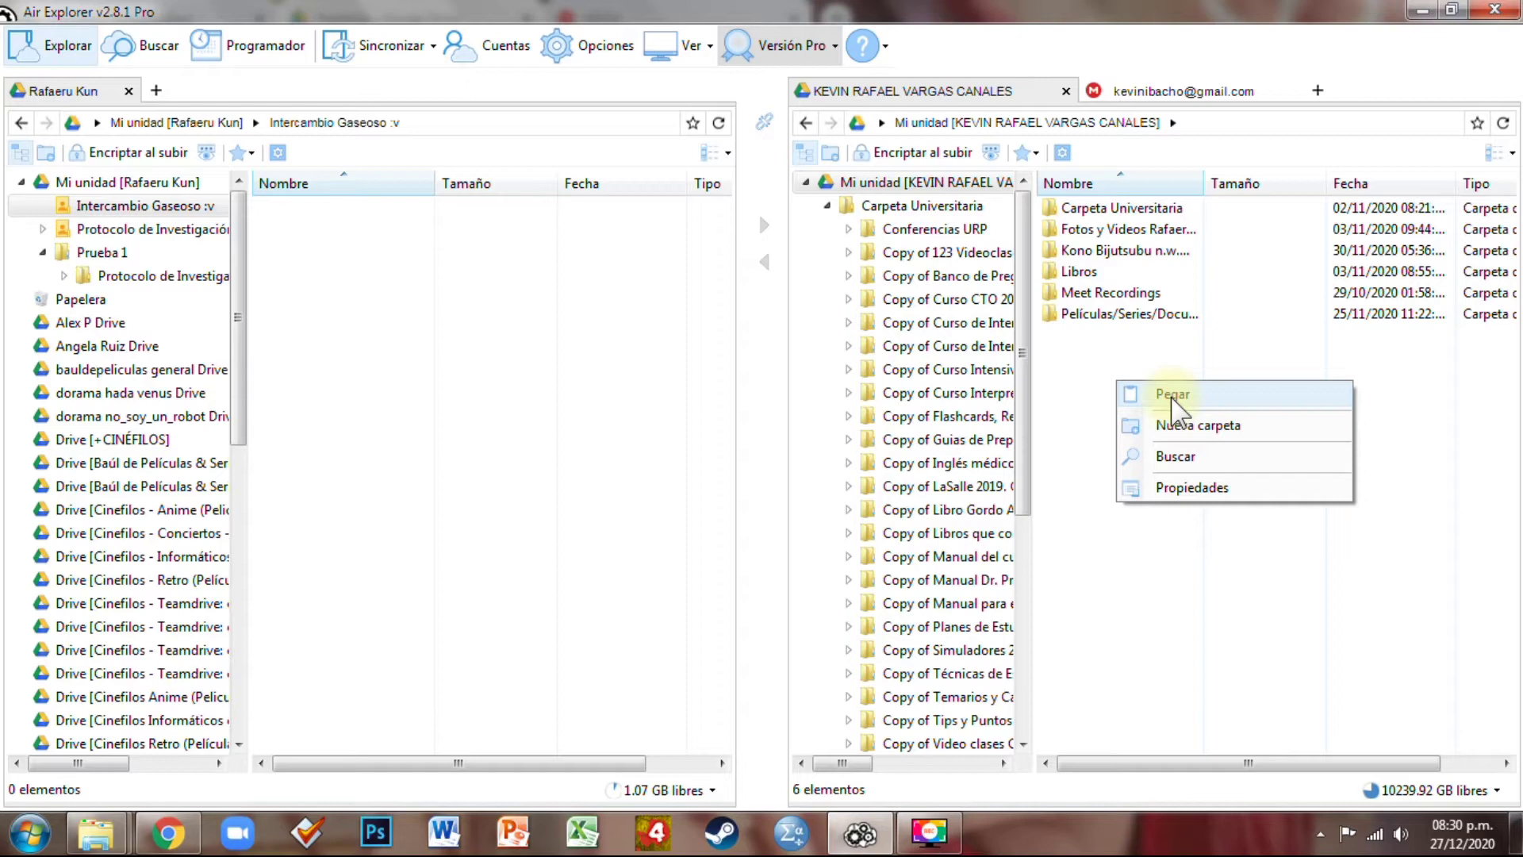
left_click(1172, 395)
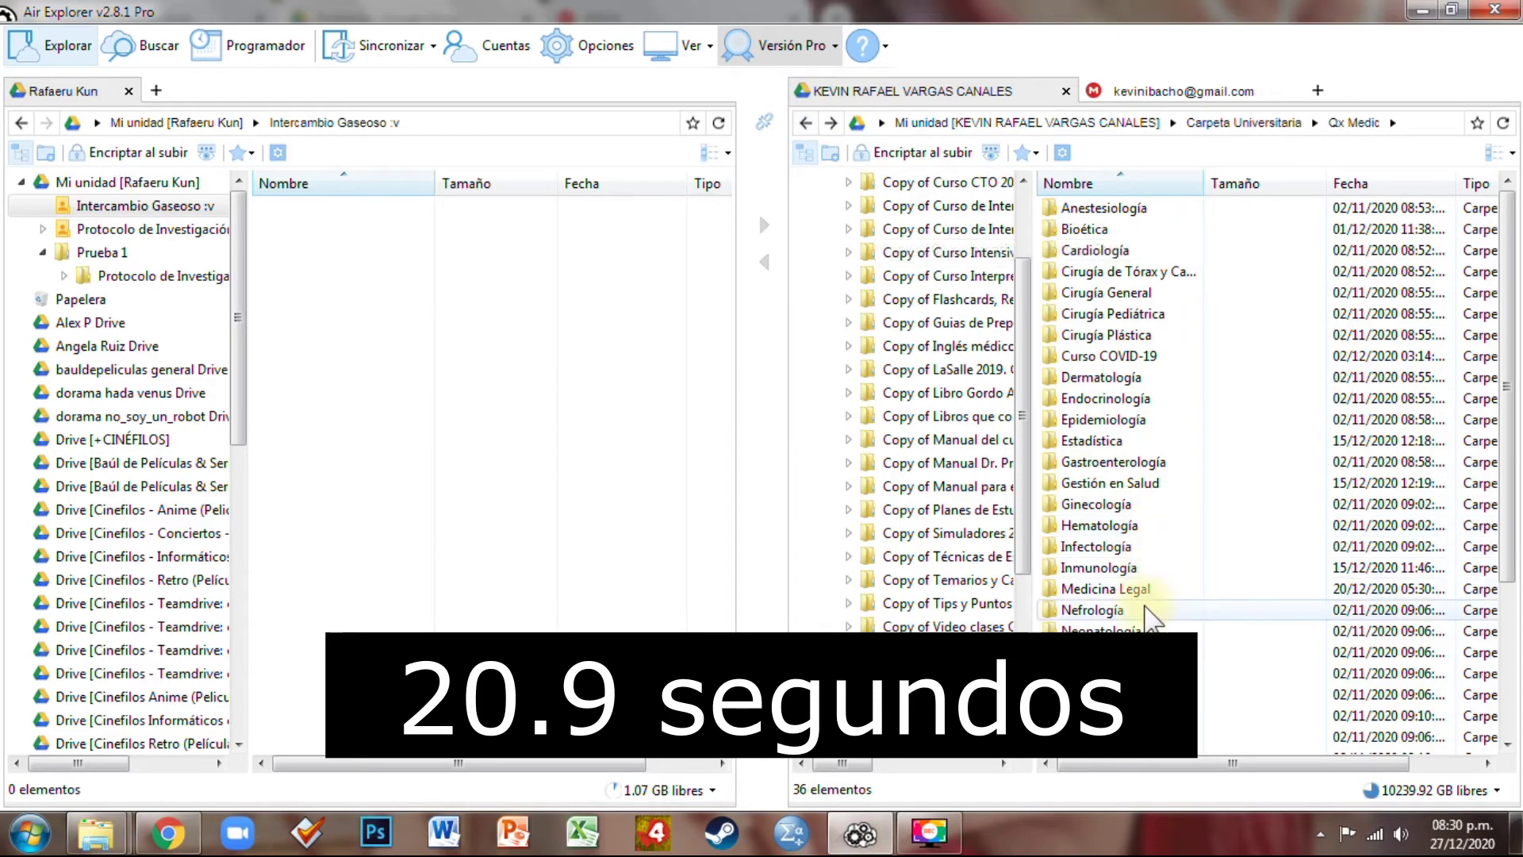
Open Qx Medic › Pediatría and select all 16 of its files
left_click(1111, 672)
scroll(1119, 659, "down", 3)
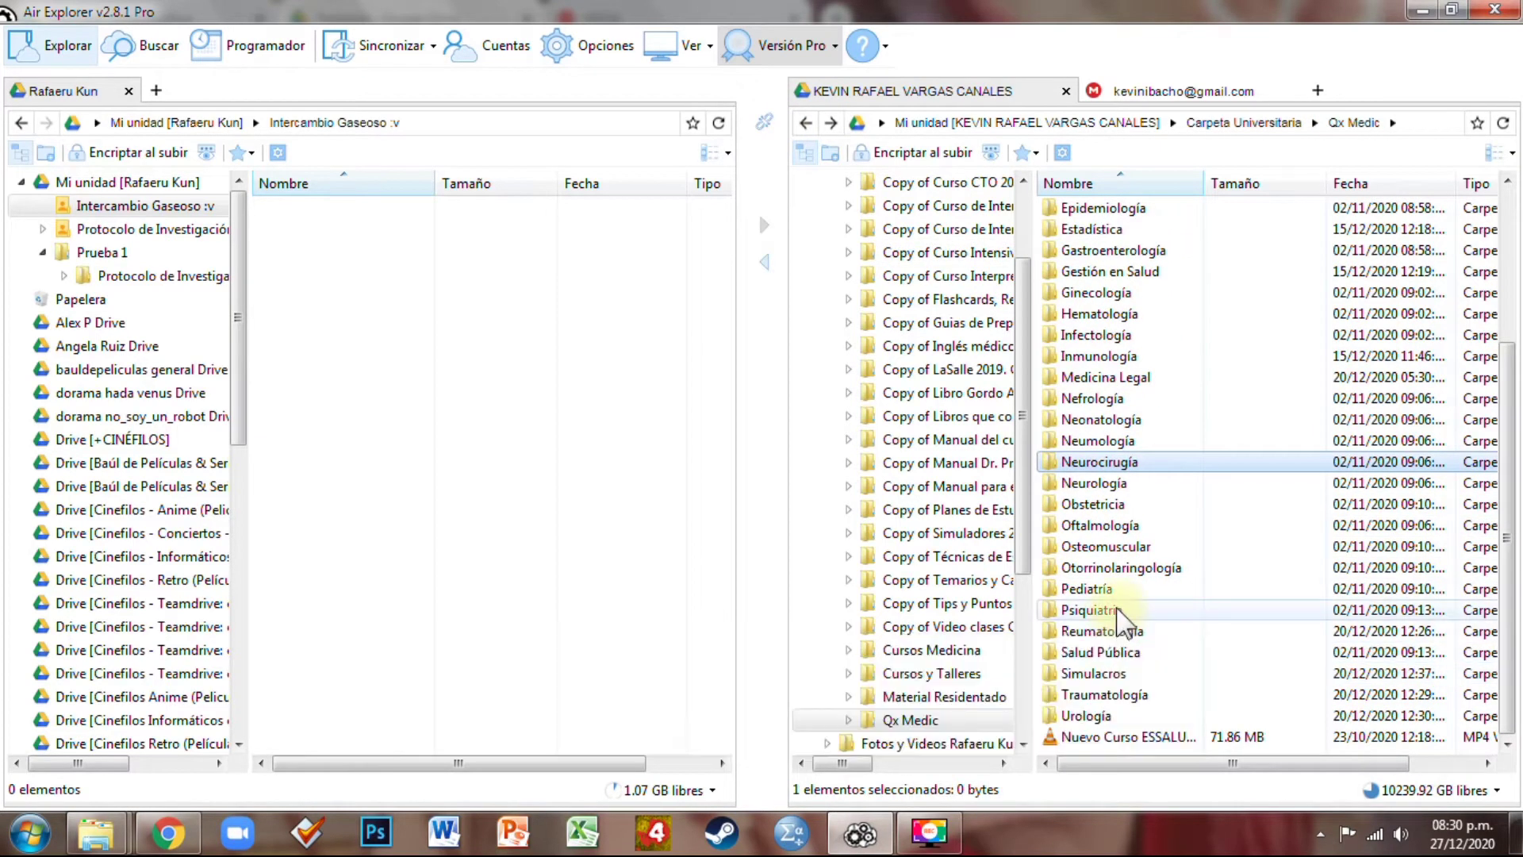
double_click(1111, 589)
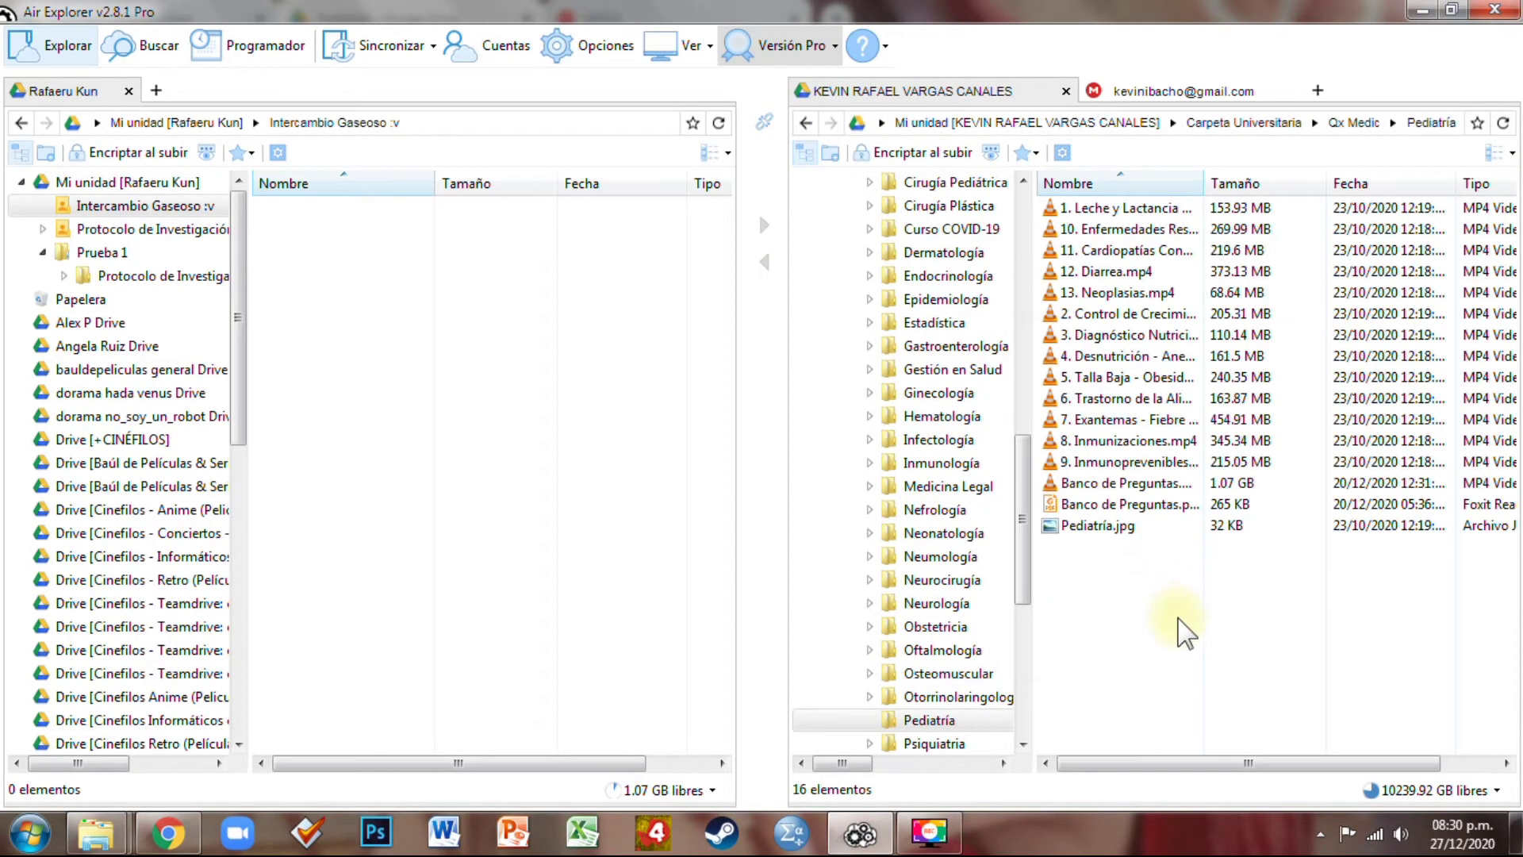
left_click(1187, 619)
left_click_drag(1185, 625, 1075, 170)
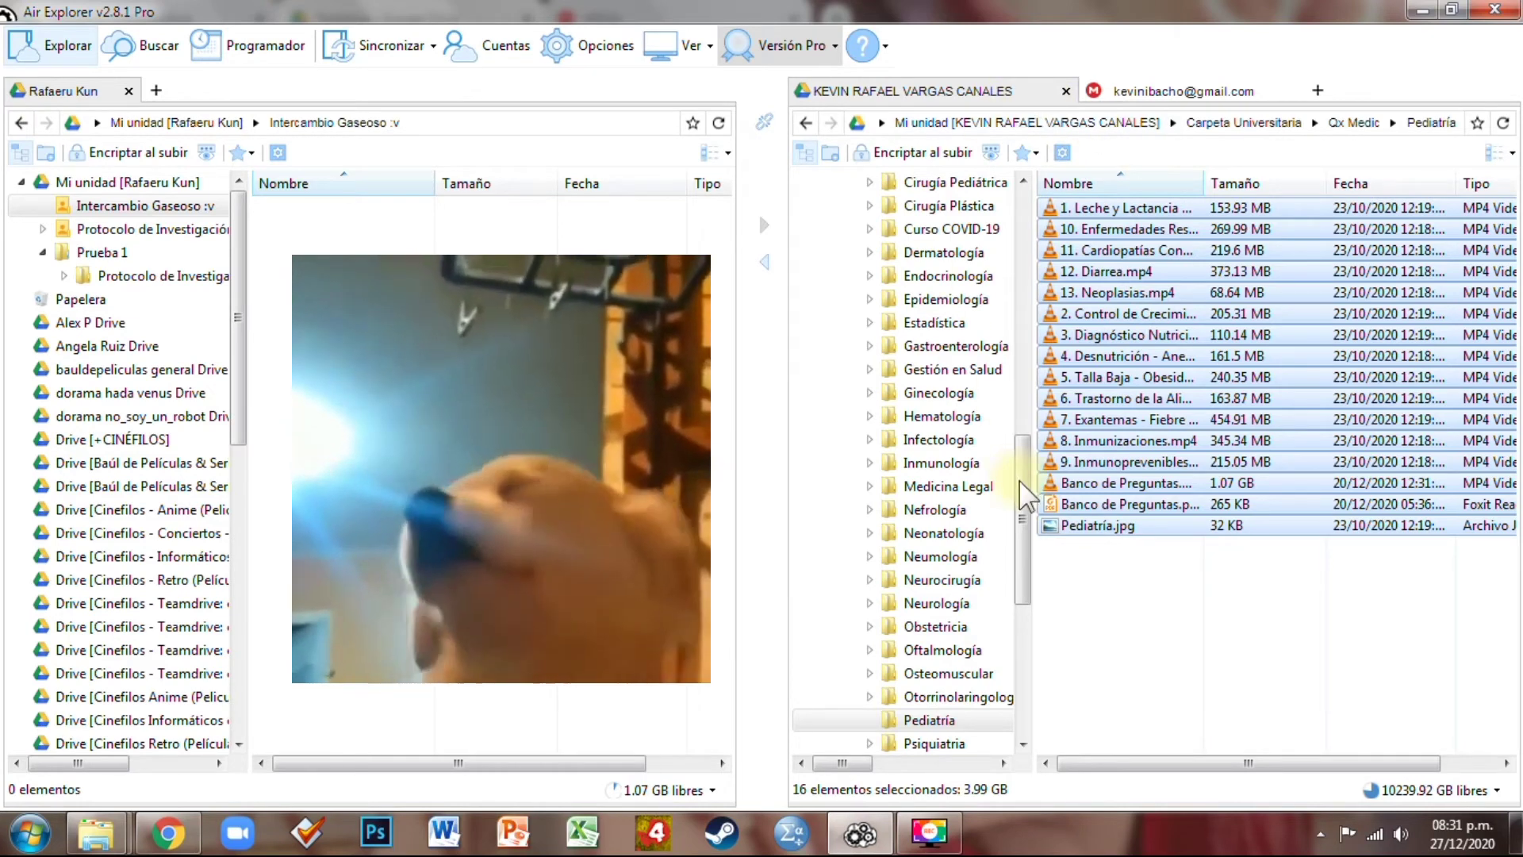
scroll(929, 277, "up", 10)
Create a new folder named Prueba 2 in Mi unidad and open it
left_click(878, 181)
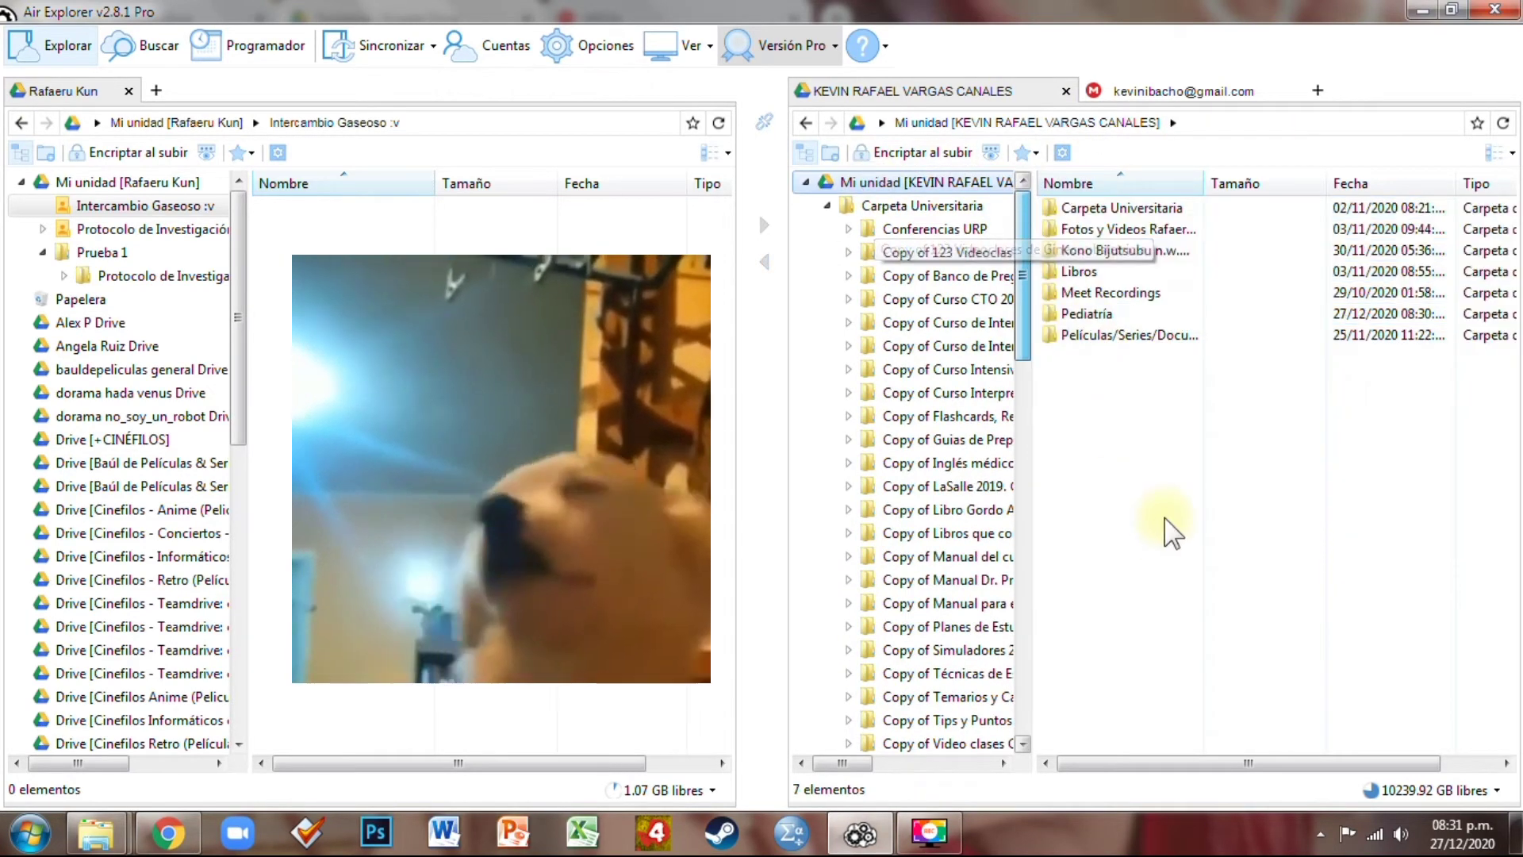
right_click(1169, 428)
left_click(1241, 473)
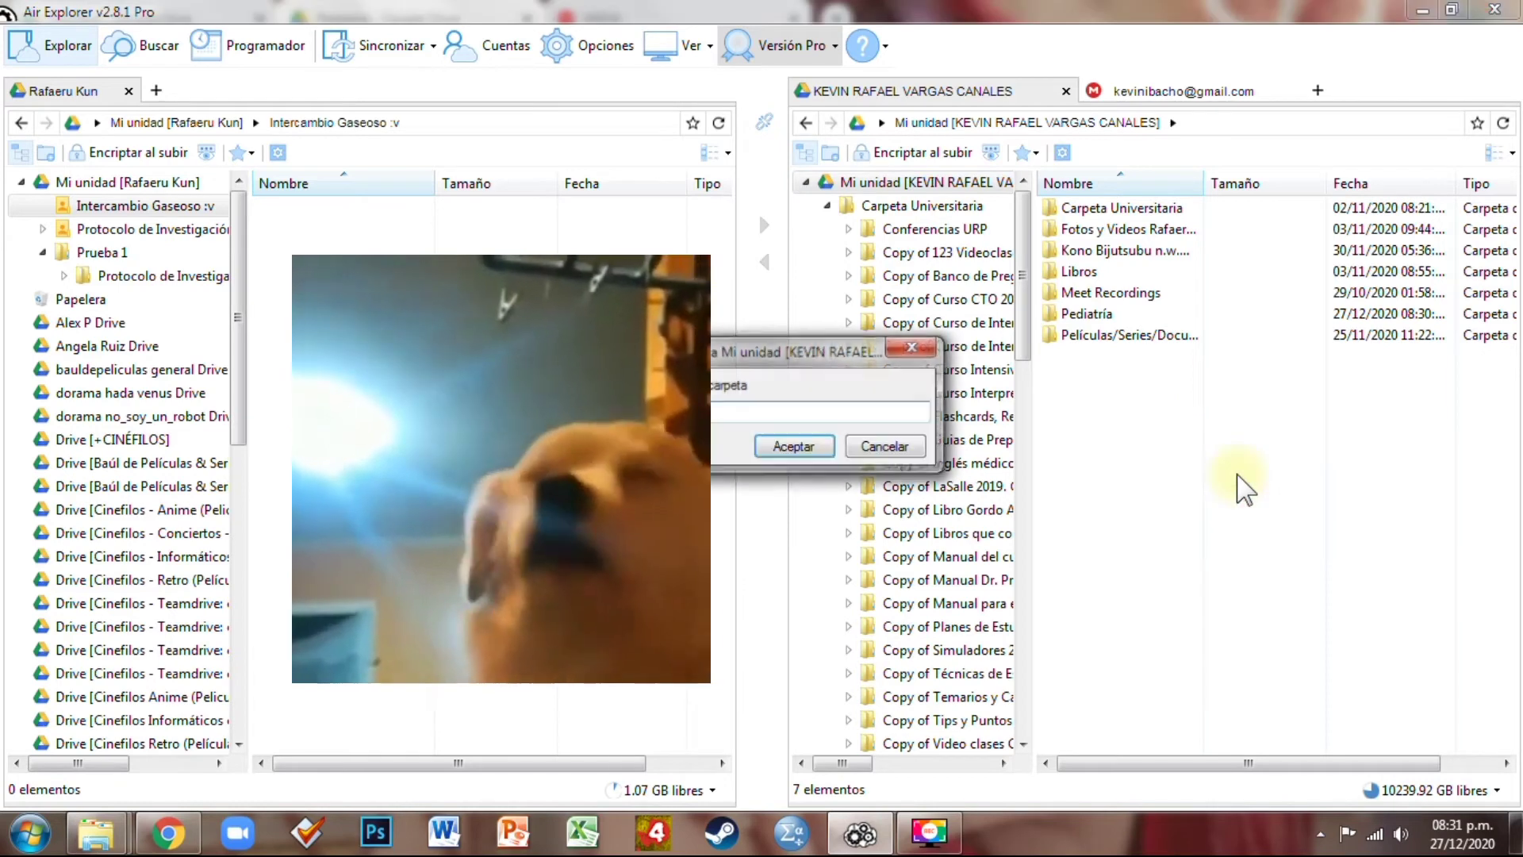
type("Prueba 2")
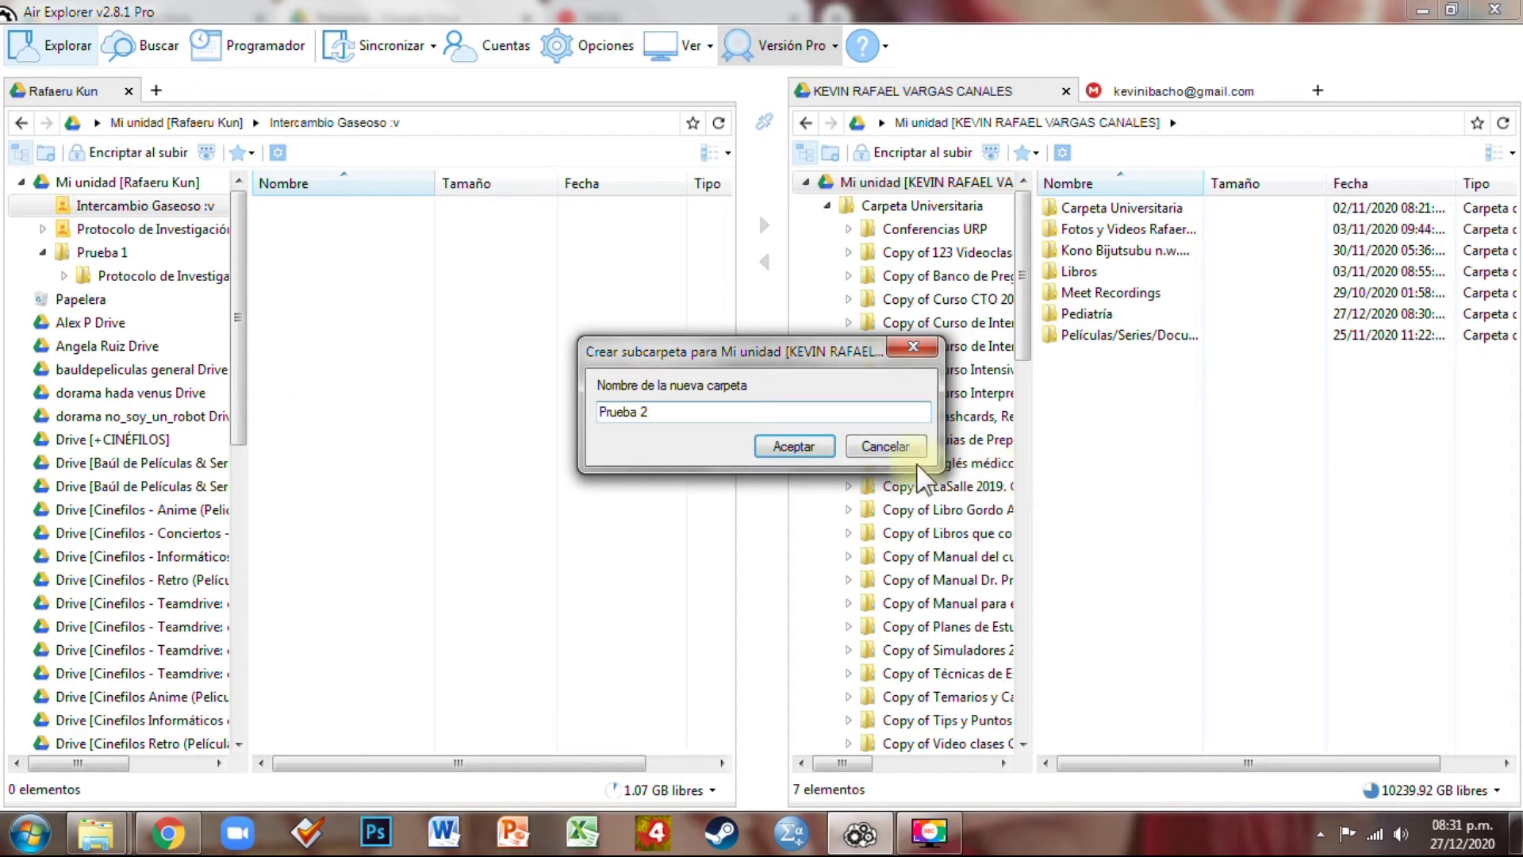
left_click(788, 446)
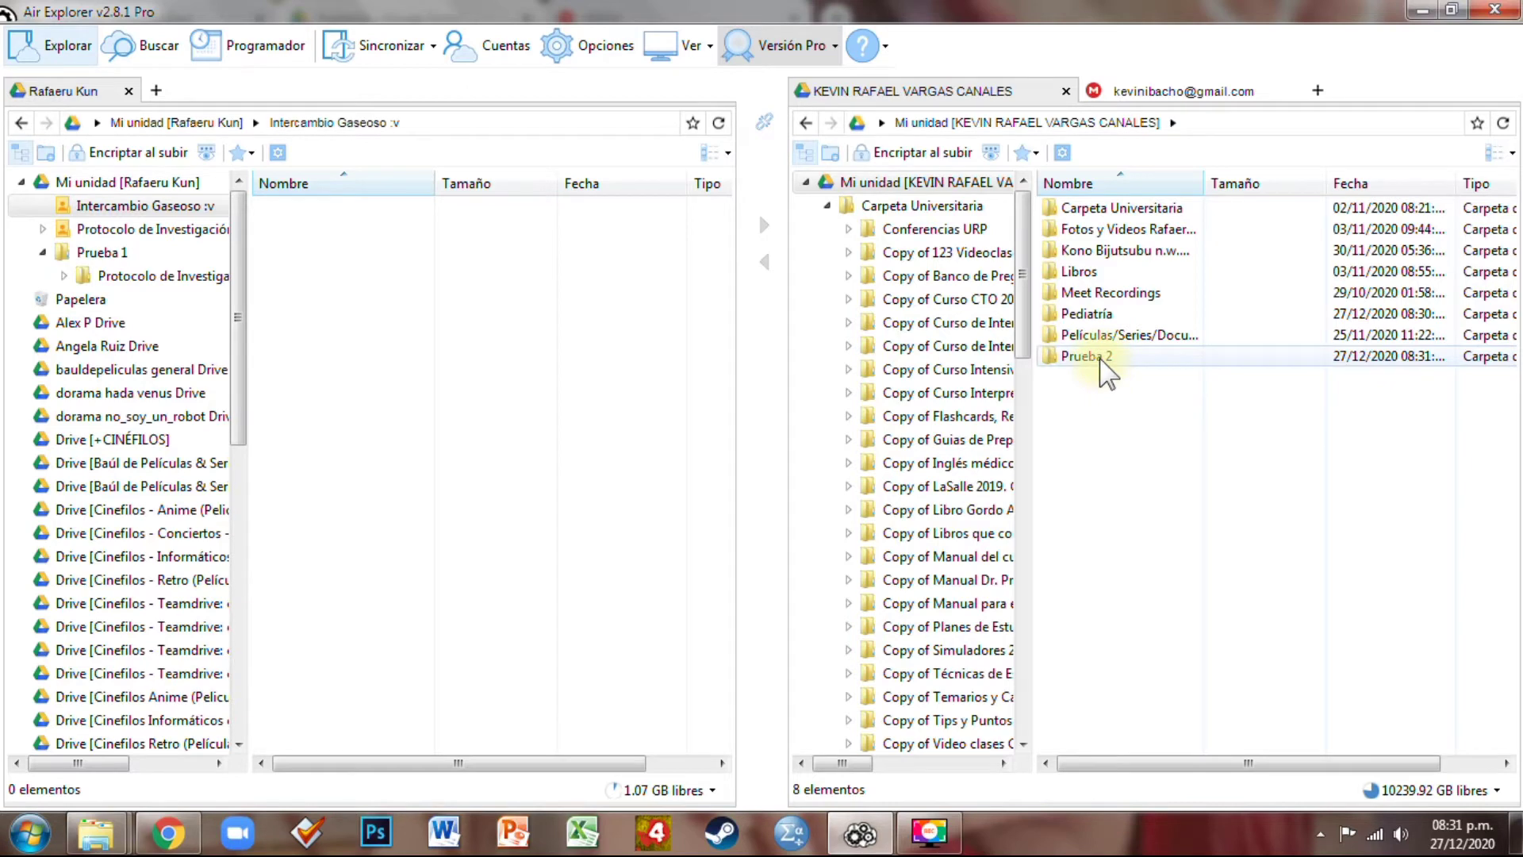
double_click(1101, 359)
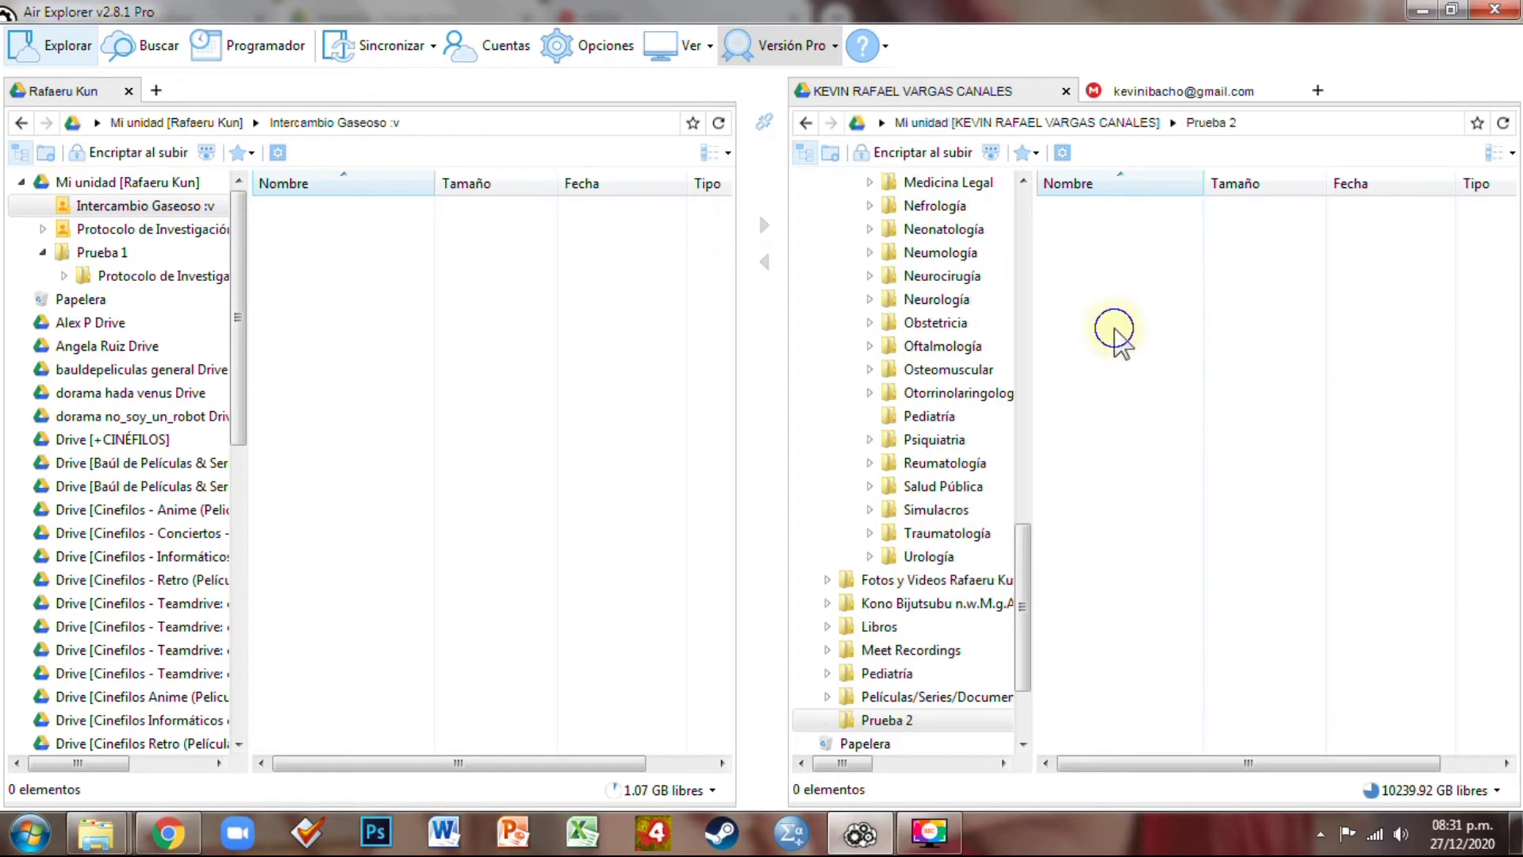
Paste the 16 selected Pediatría files into the empty Prueba 2 folder
right_click(1115, 329)
left_click(1166, 343)
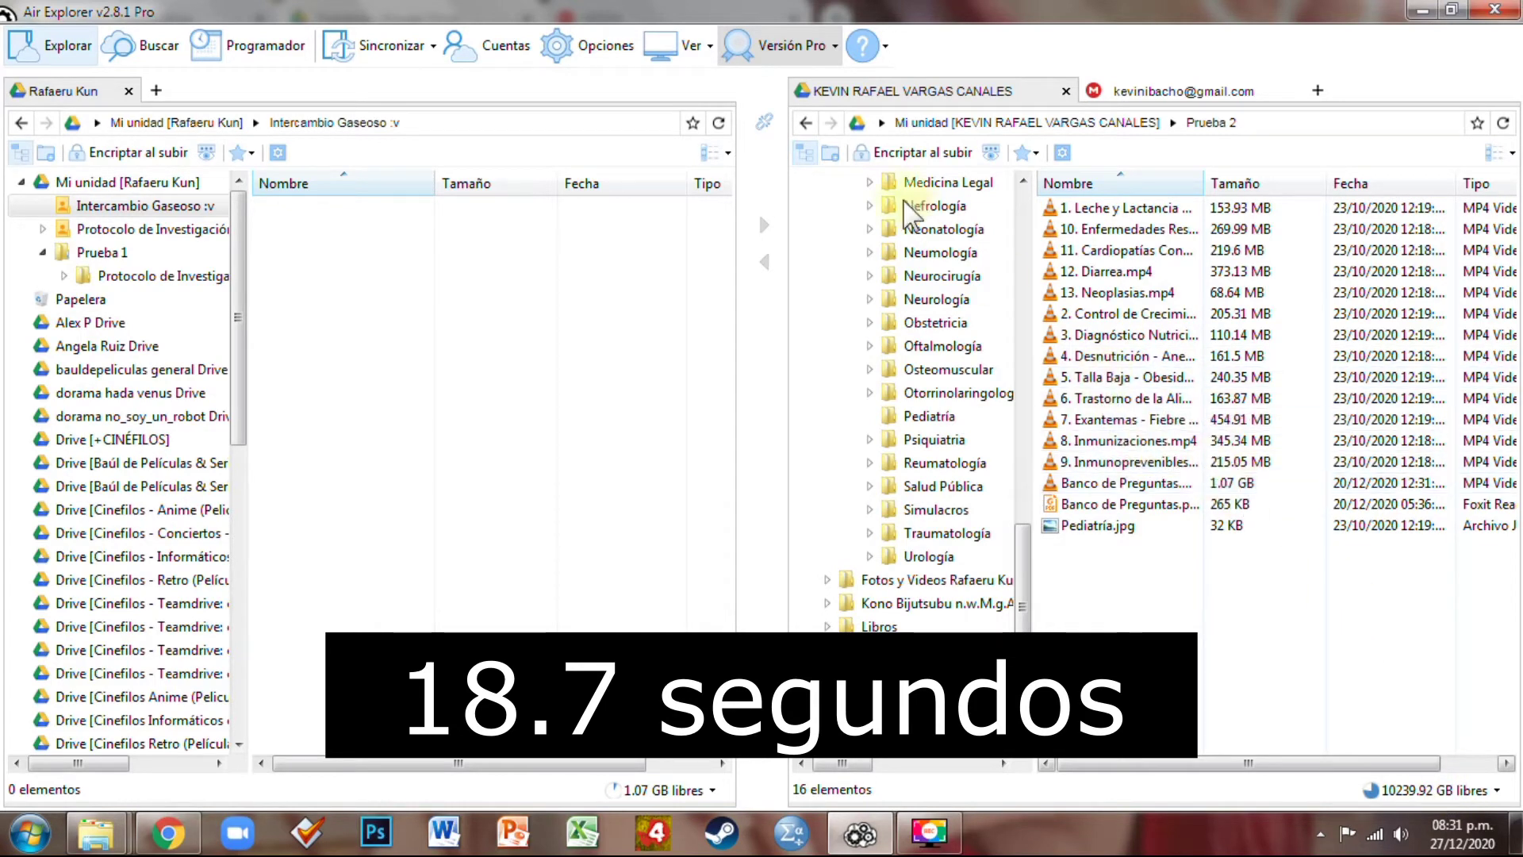
In Google Drive, open the new Pediatría folder in My Drive to check its files
left_click(179, 833)
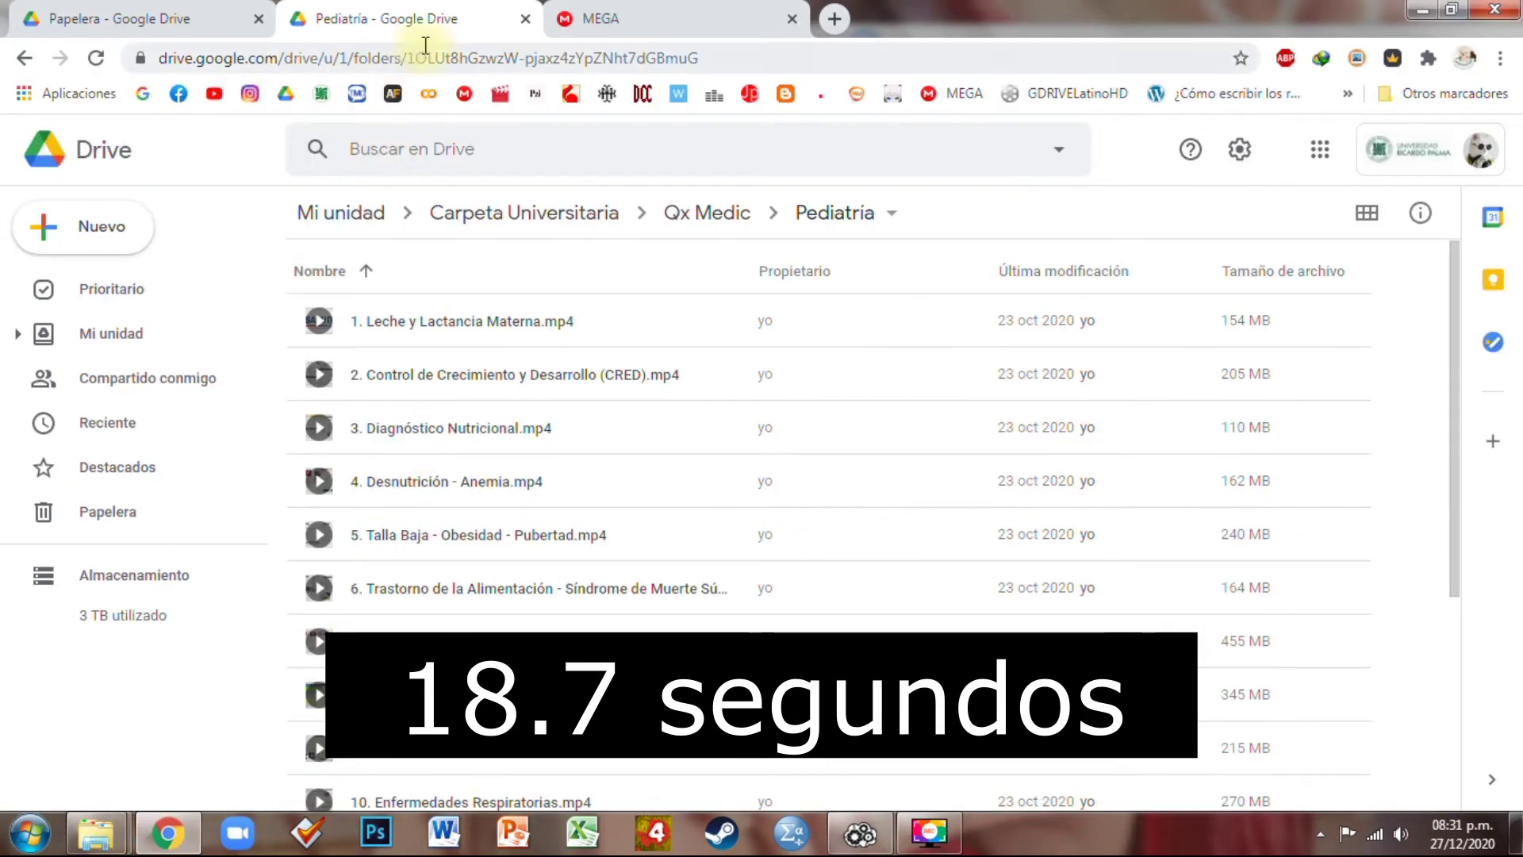
left_click(391, 212)
scroll(515, 626, "down", 3)
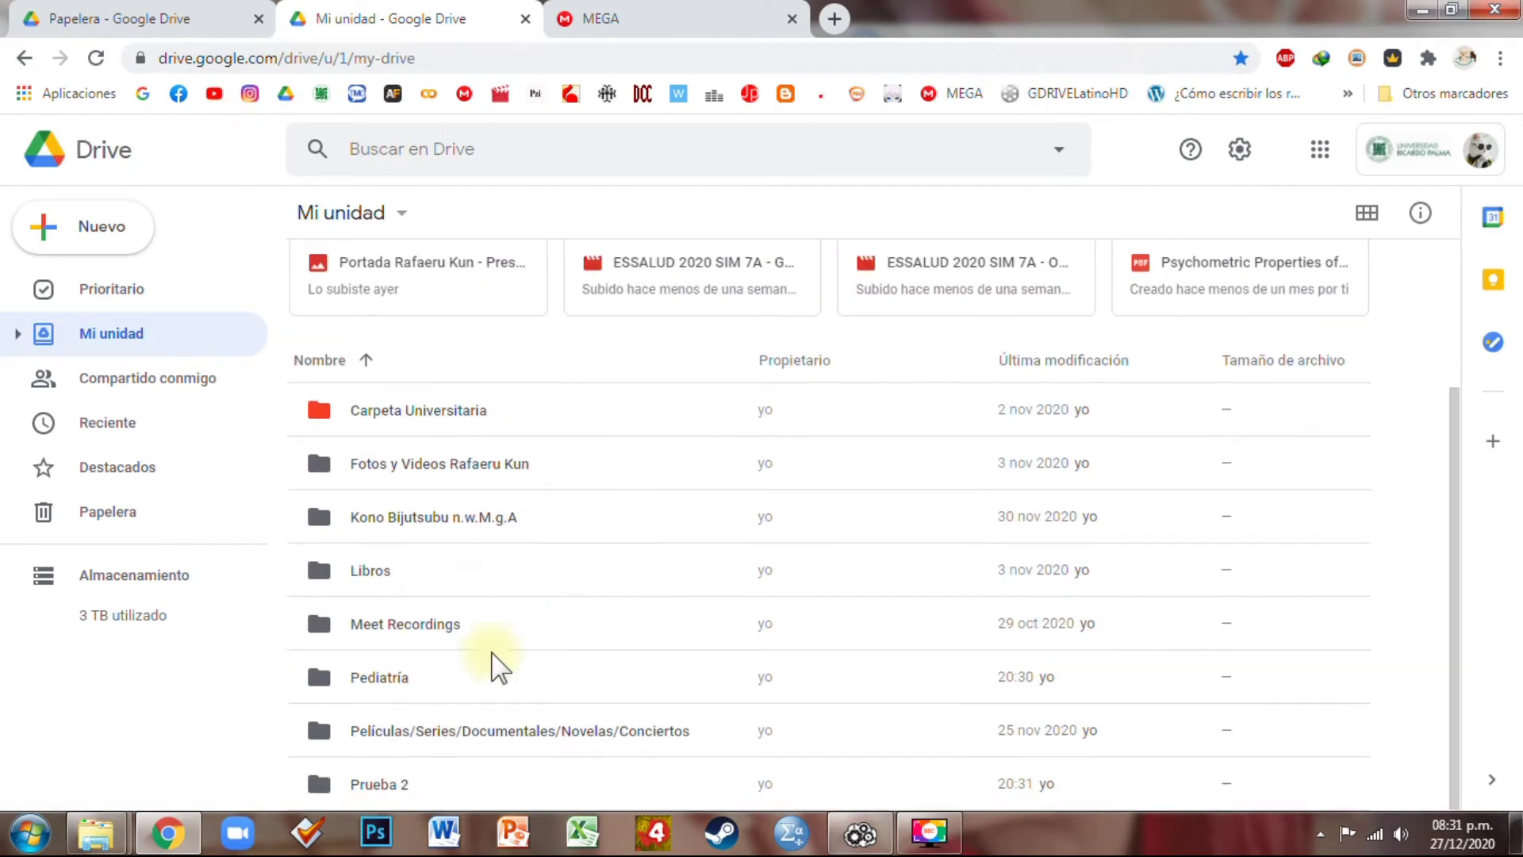
double_click(399, 679)
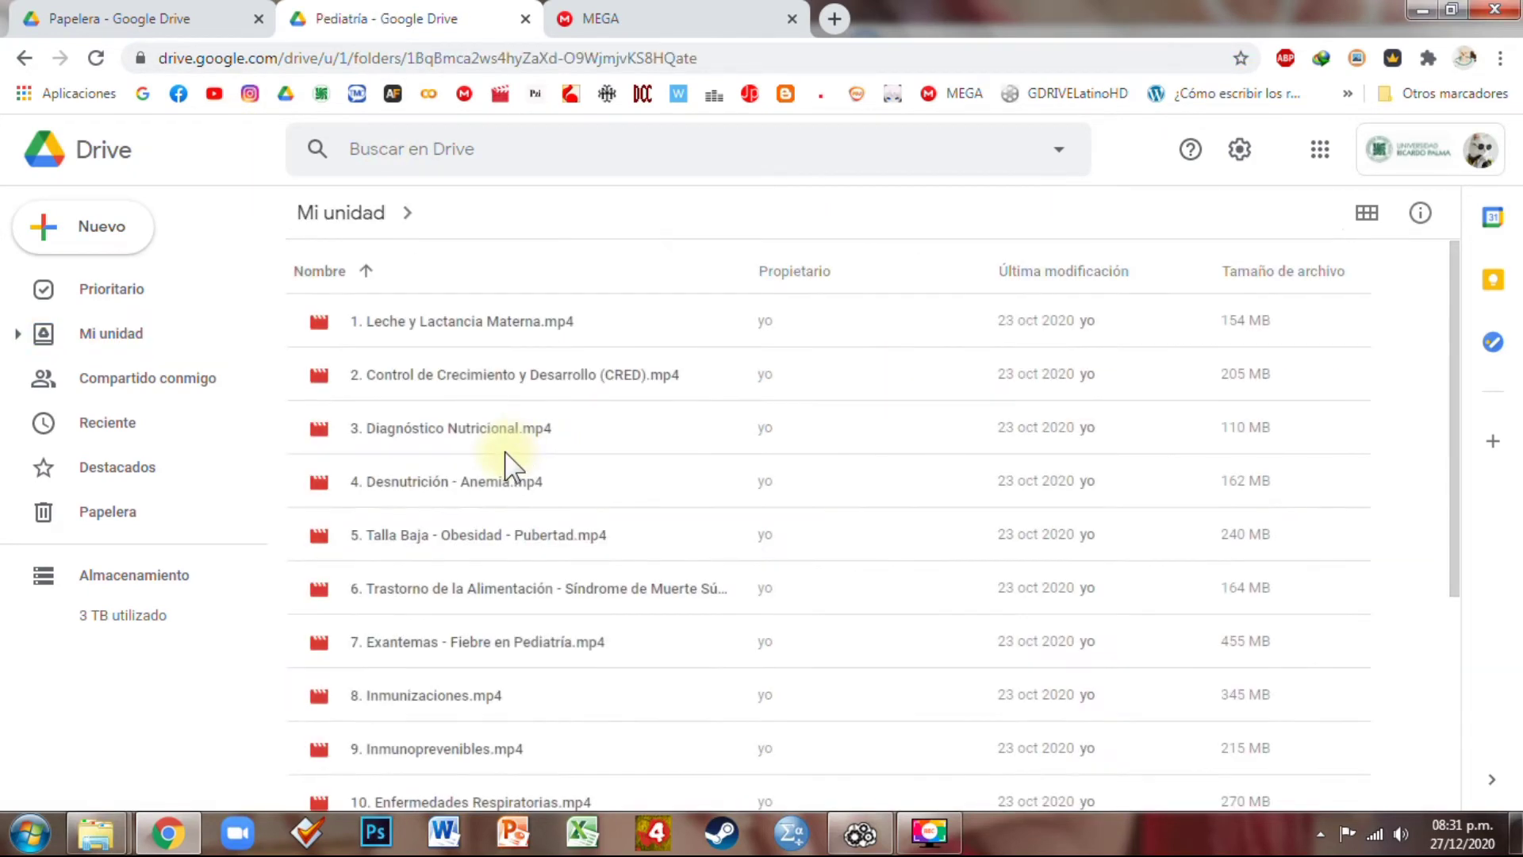
scroll(498, 484, "down", 3)
left_click(366, 219)
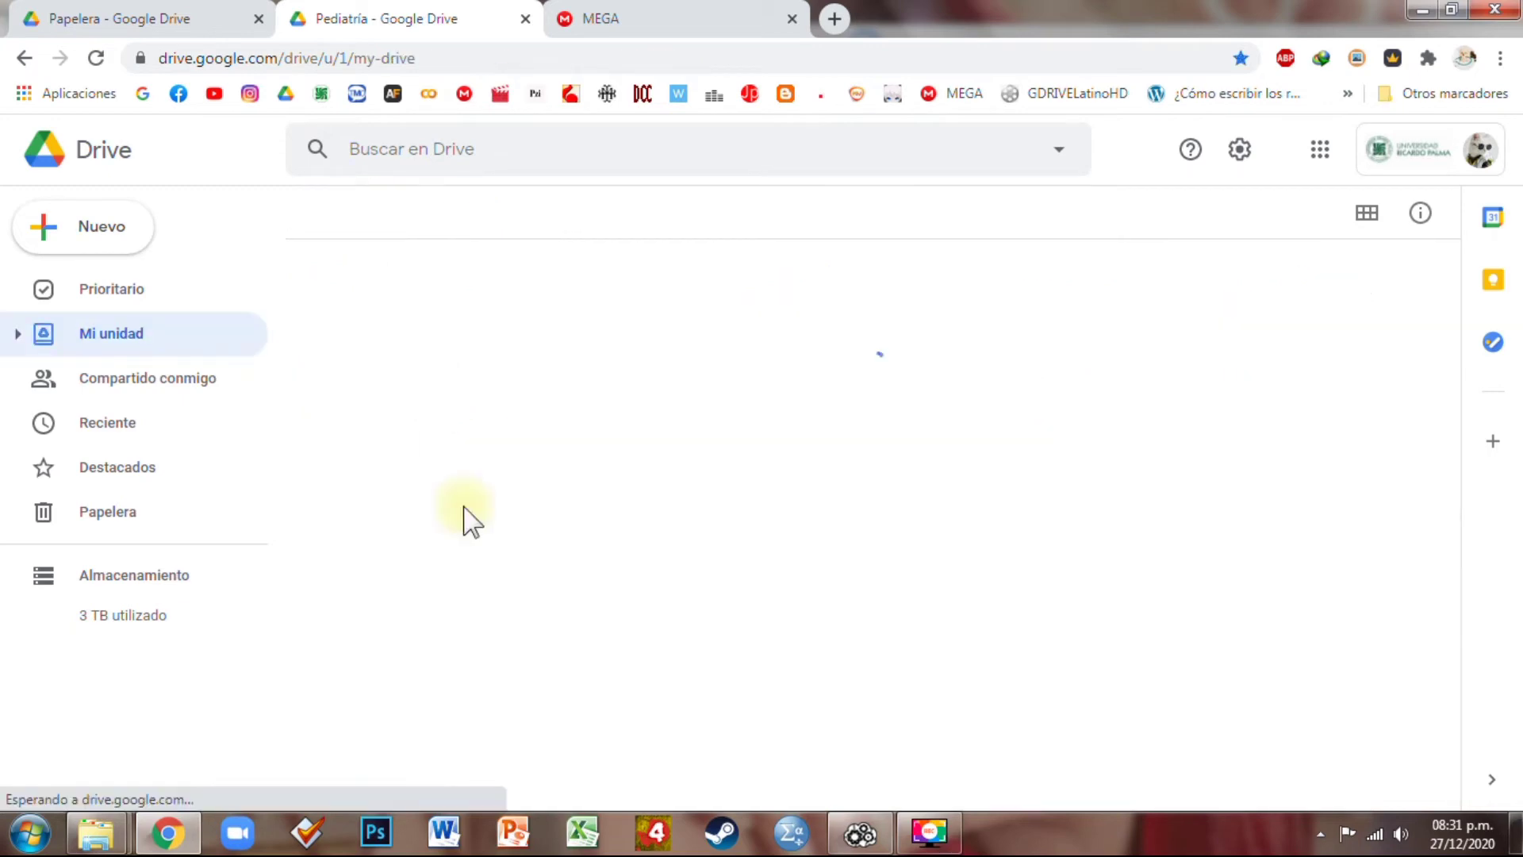
Open Prueba 2 to confirm the copied lectures, Banco de Preguntas files and Pediatría.jpg, then return to My Drive
left_click(377, 788)
double_click(376, 789)
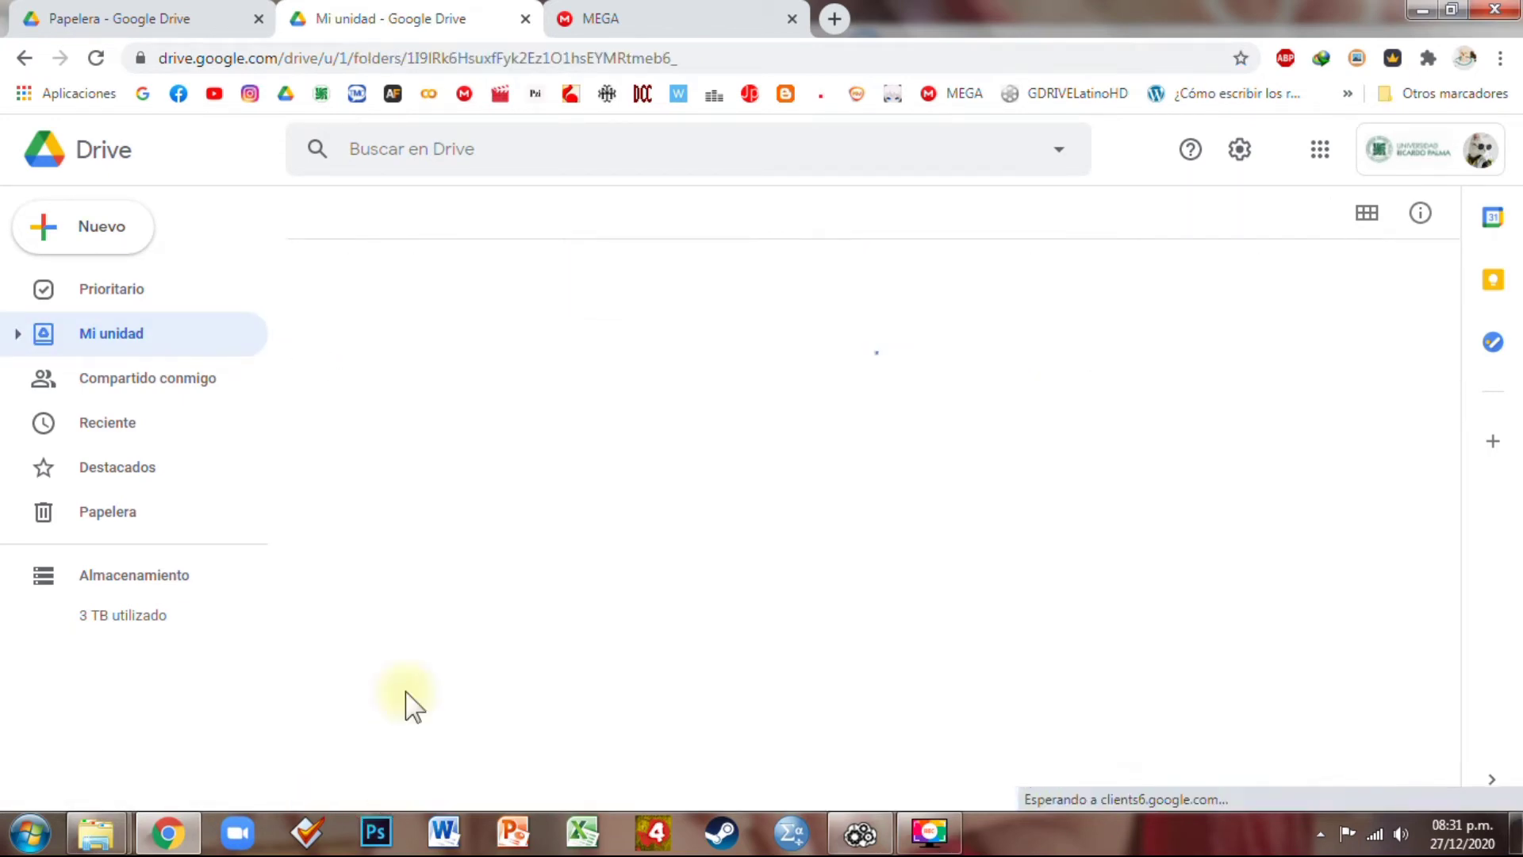
scroll(485, 445, "down", 4)
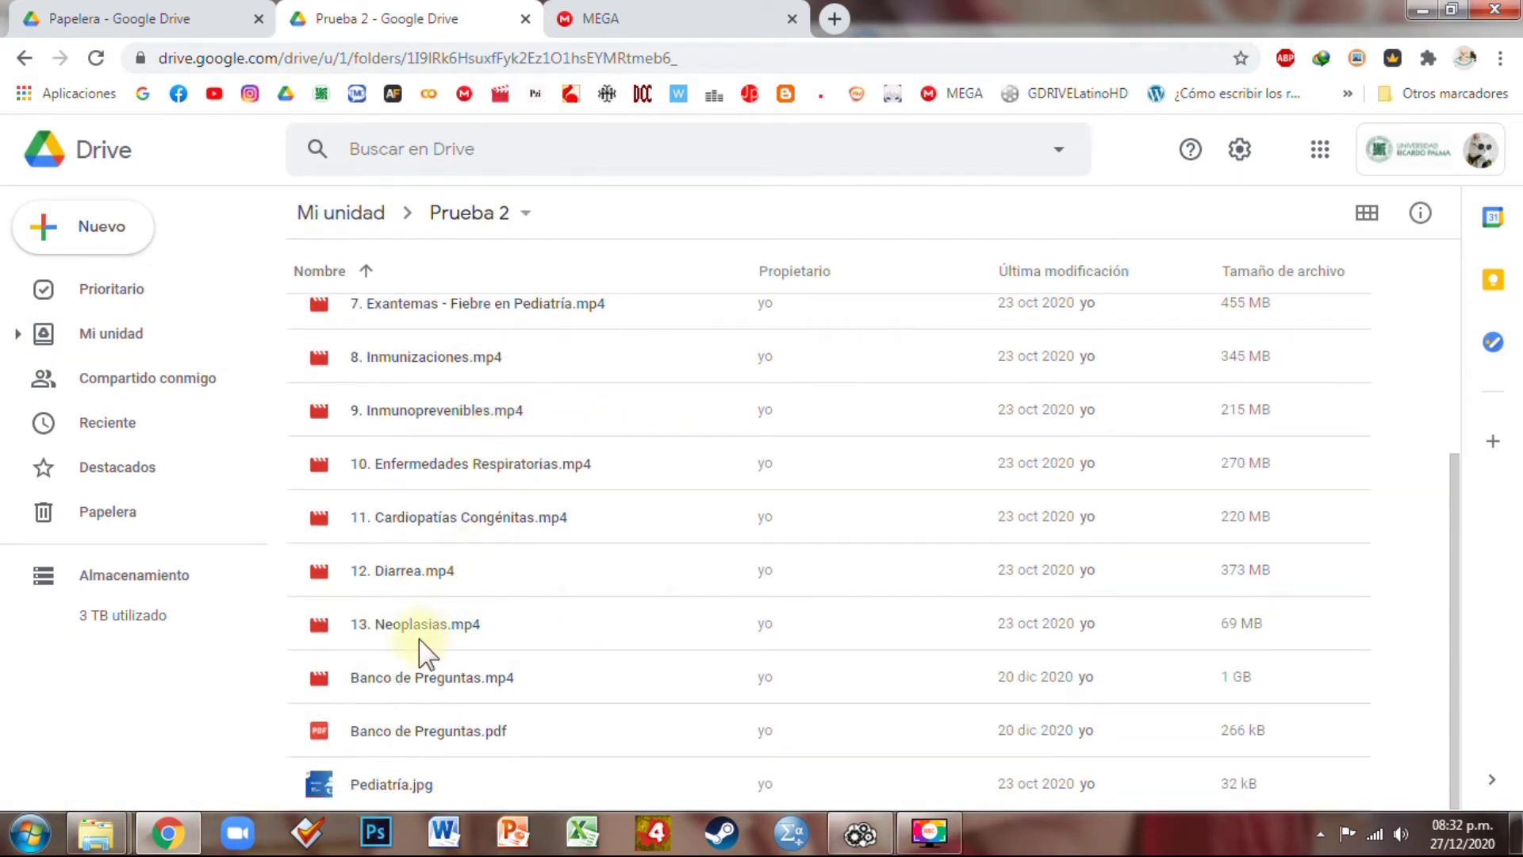
scroll(425, 652, "up", 5)
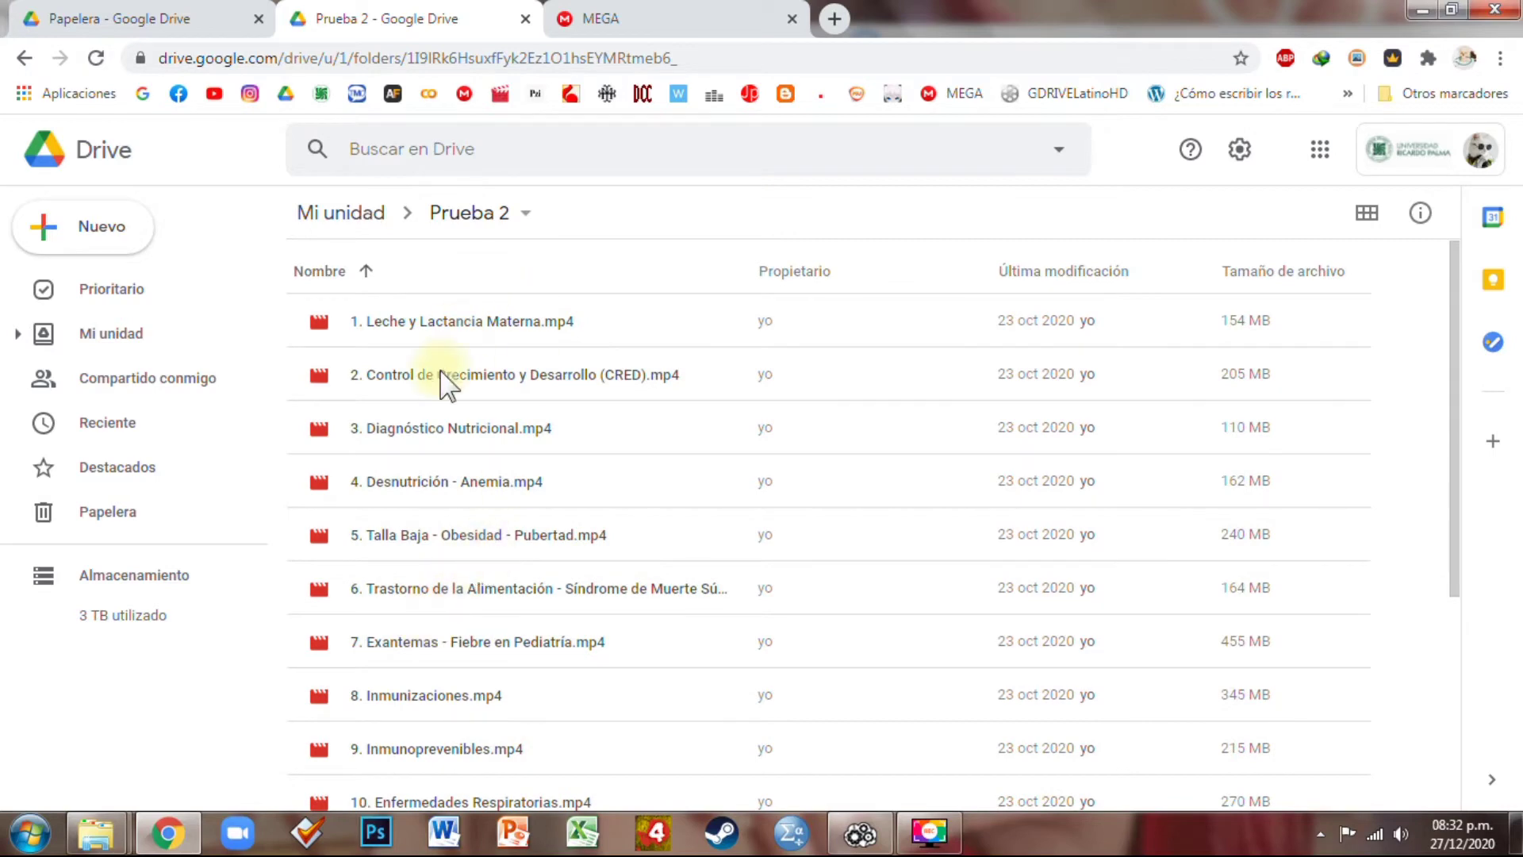
scroll(492, 583, "down", 4)
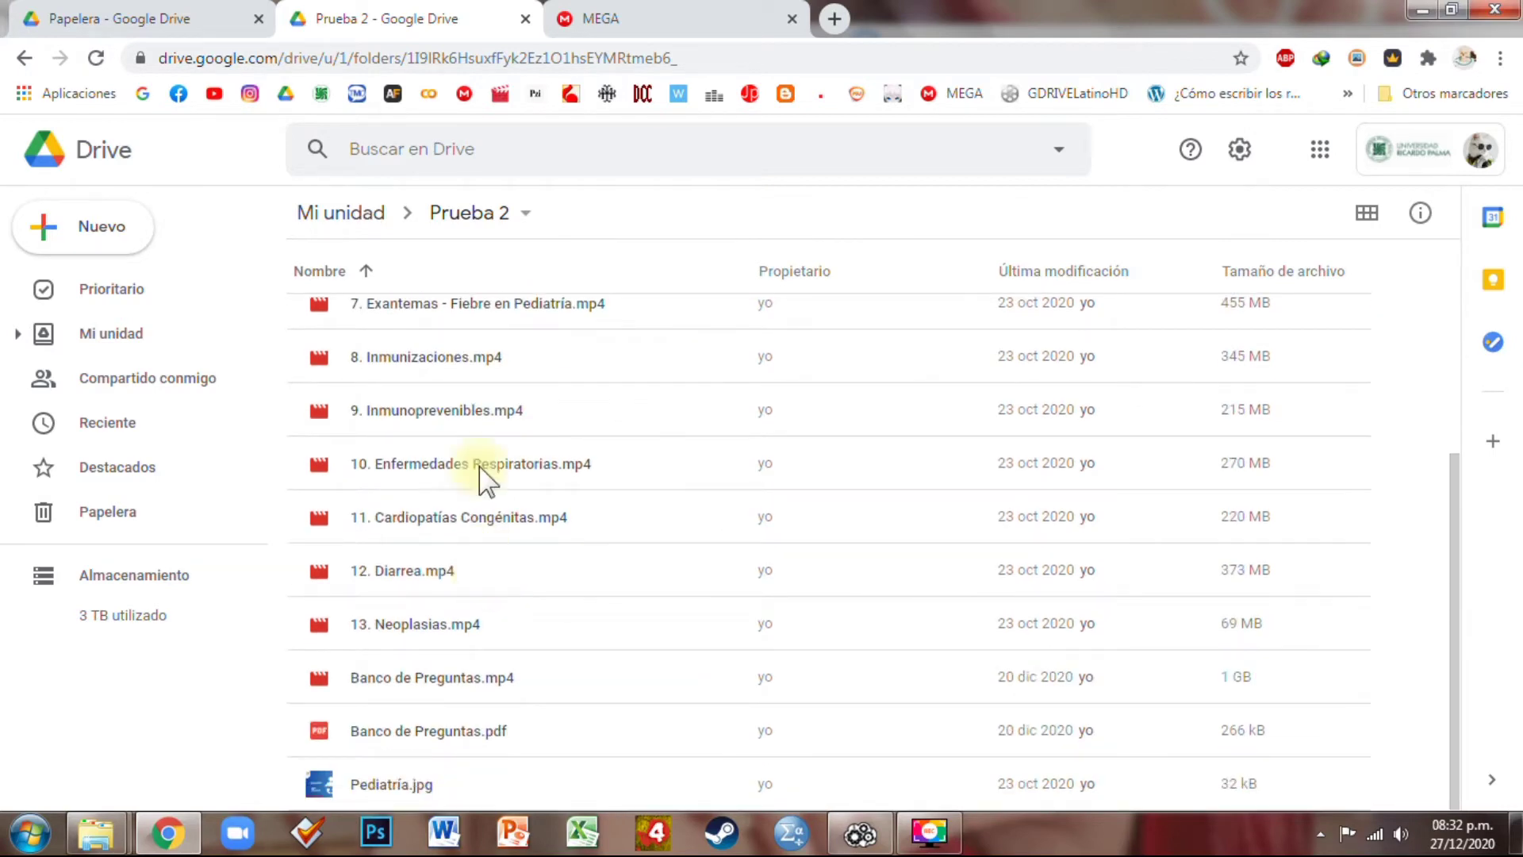
left_click(352, 212)
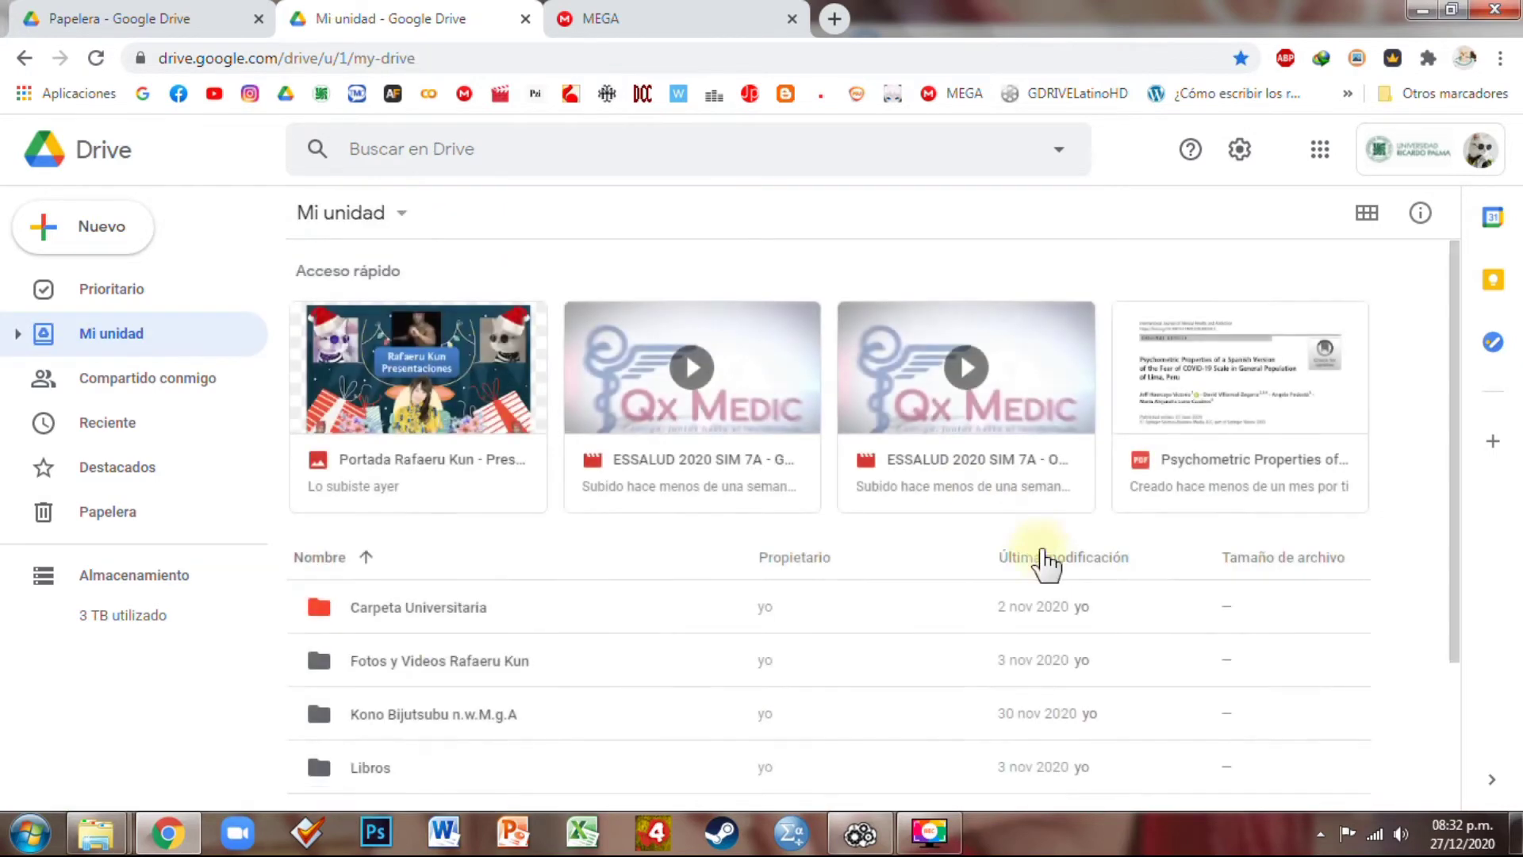
scroll(1105, 612, "down", 3)
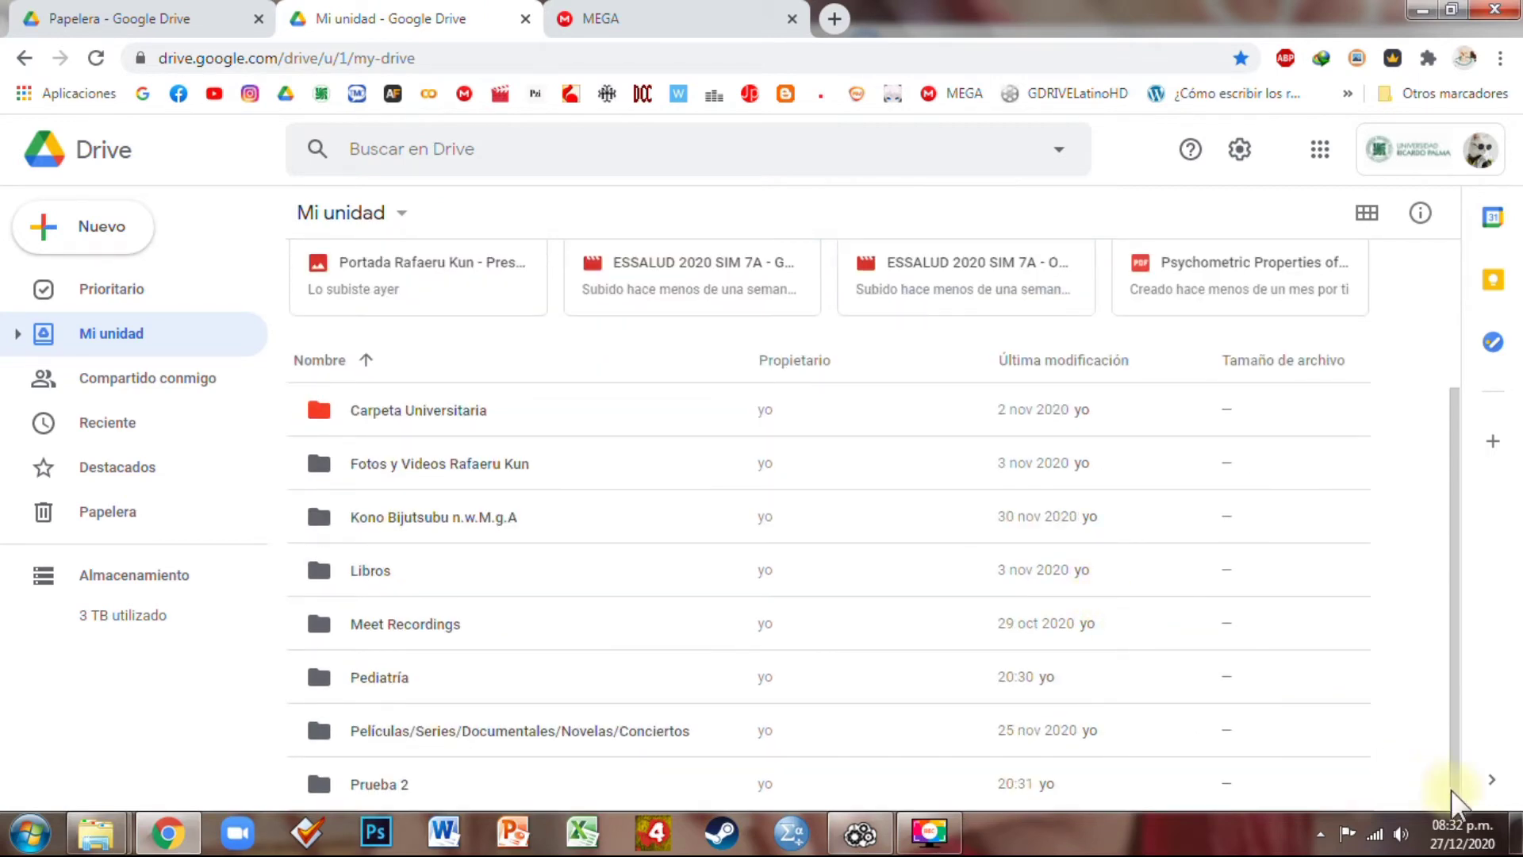
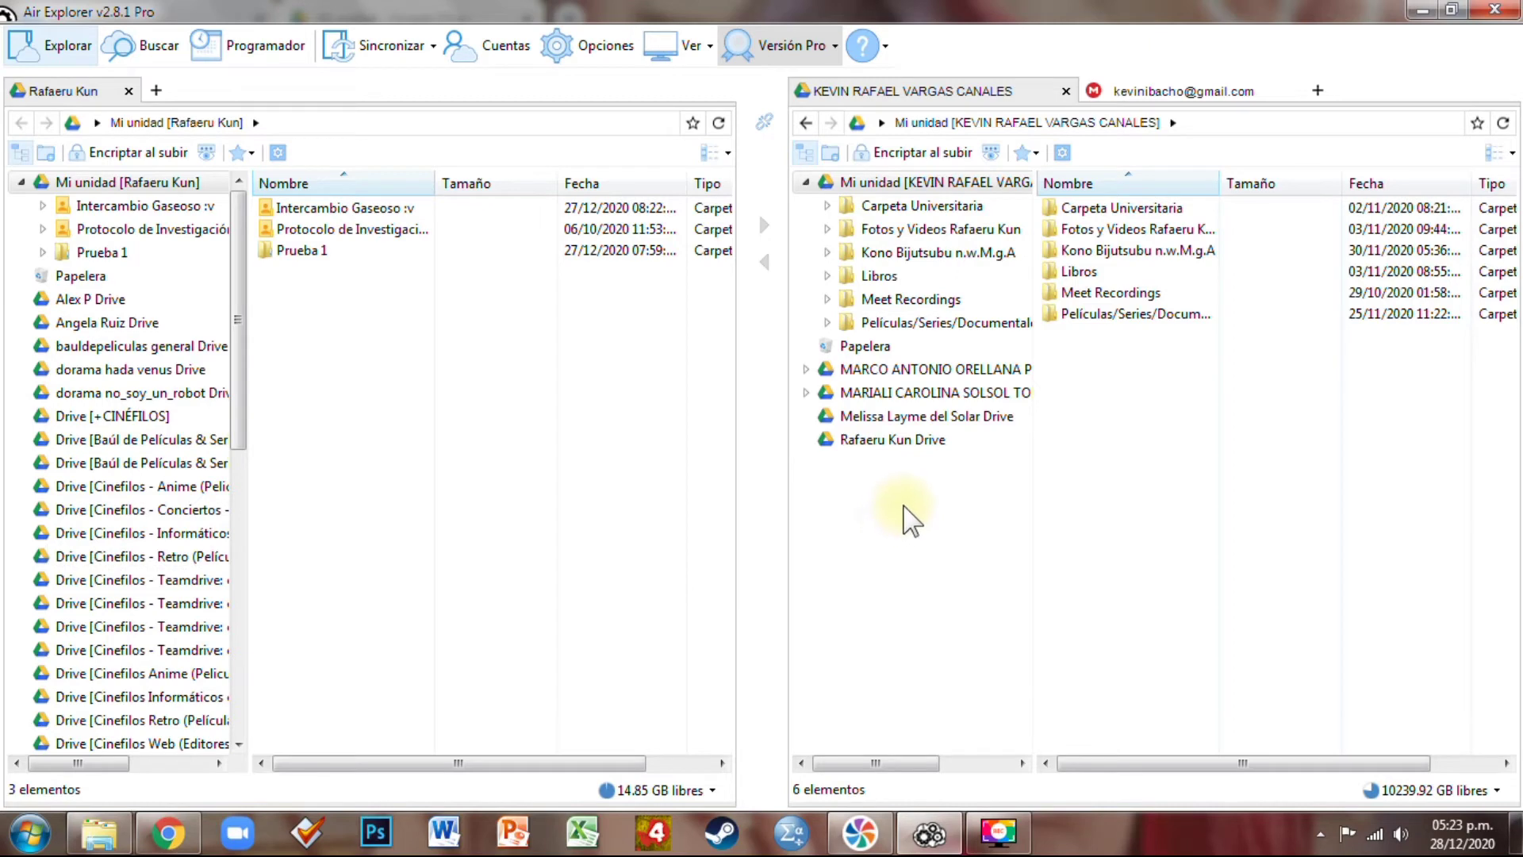
In Google Drive, open the shared 11avo ciclo kevo > MEDICINA LEGAL folder and select both exam PDFs
left_click(168, 833)
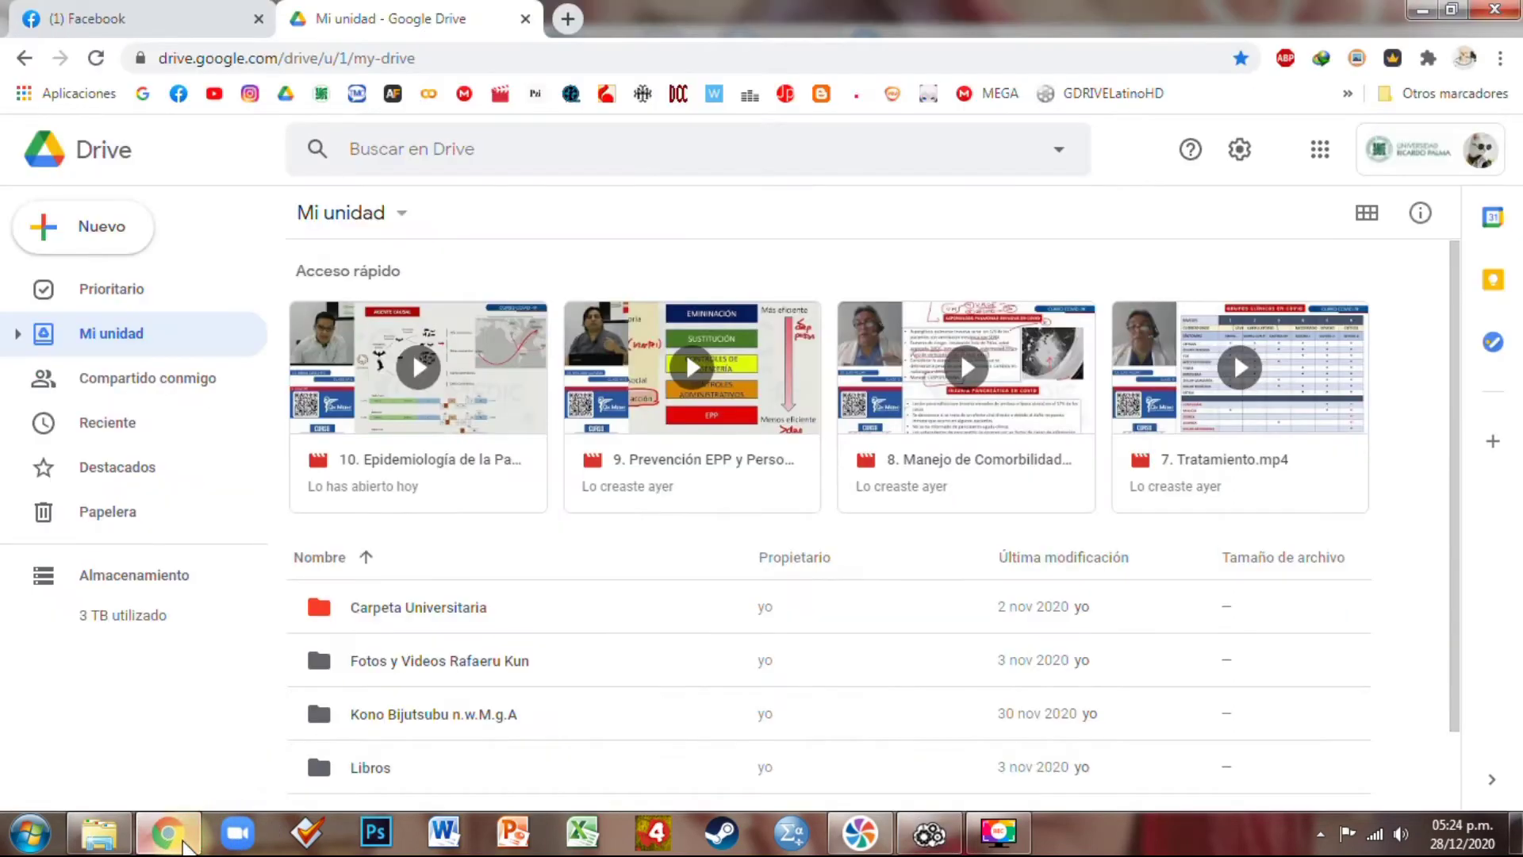
scroll(468, 670, "down", 1)
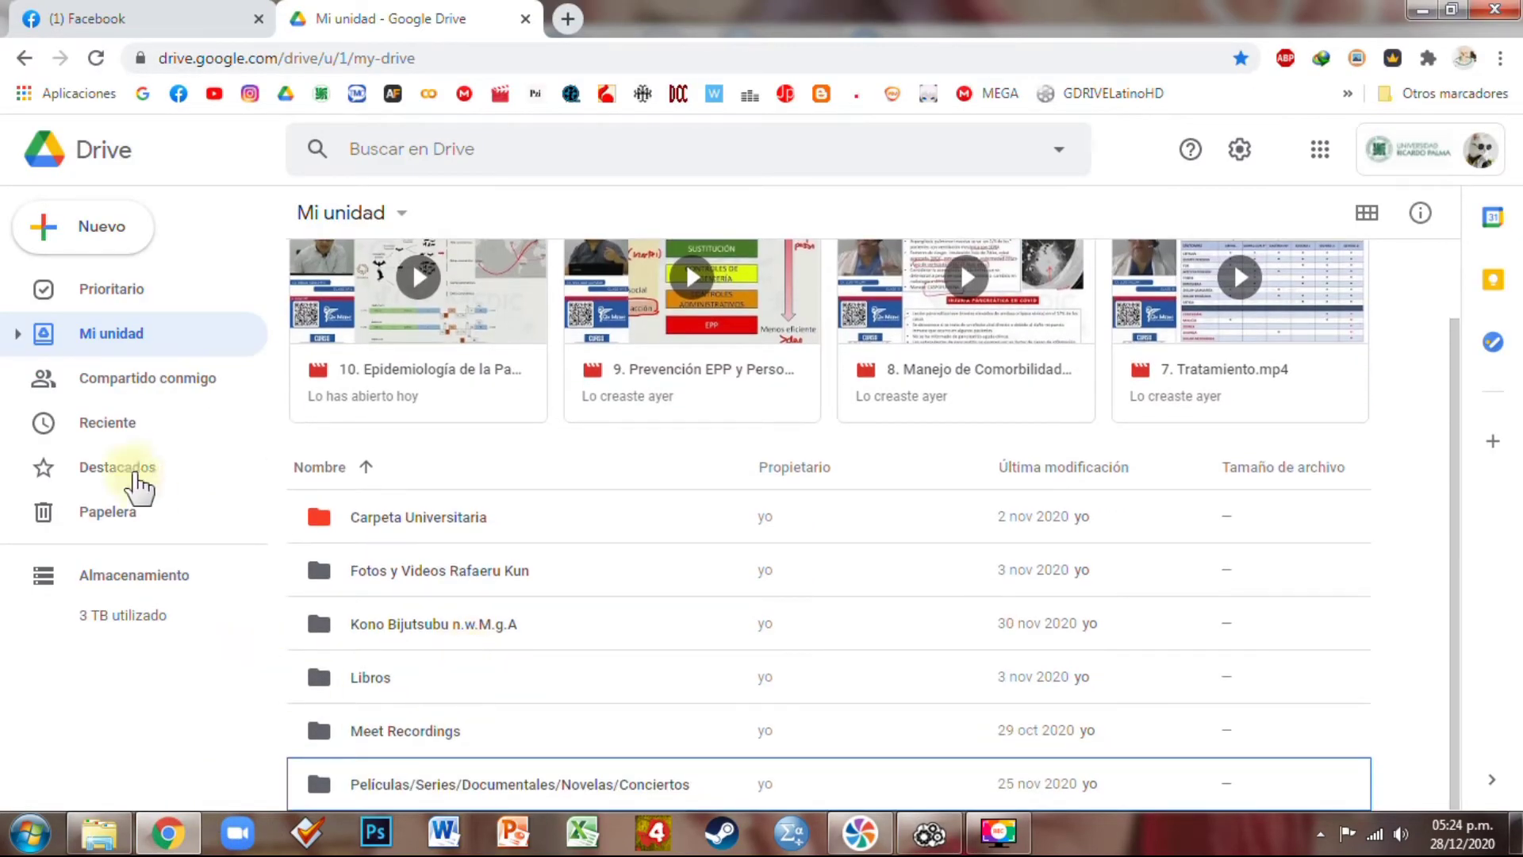
left_click(200, 395)
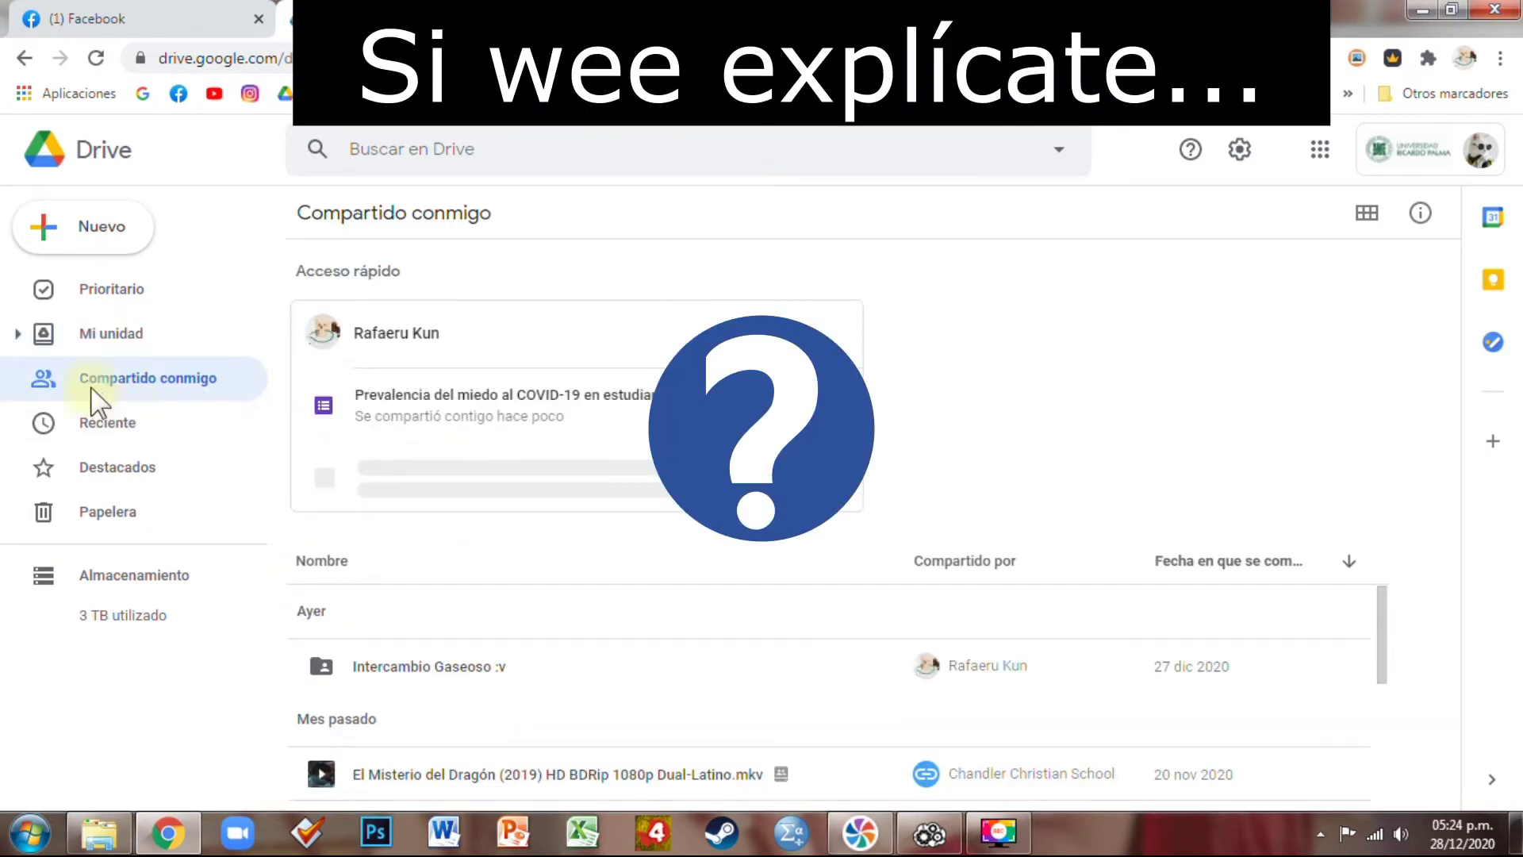
scroll(656, 633, "down", 10)
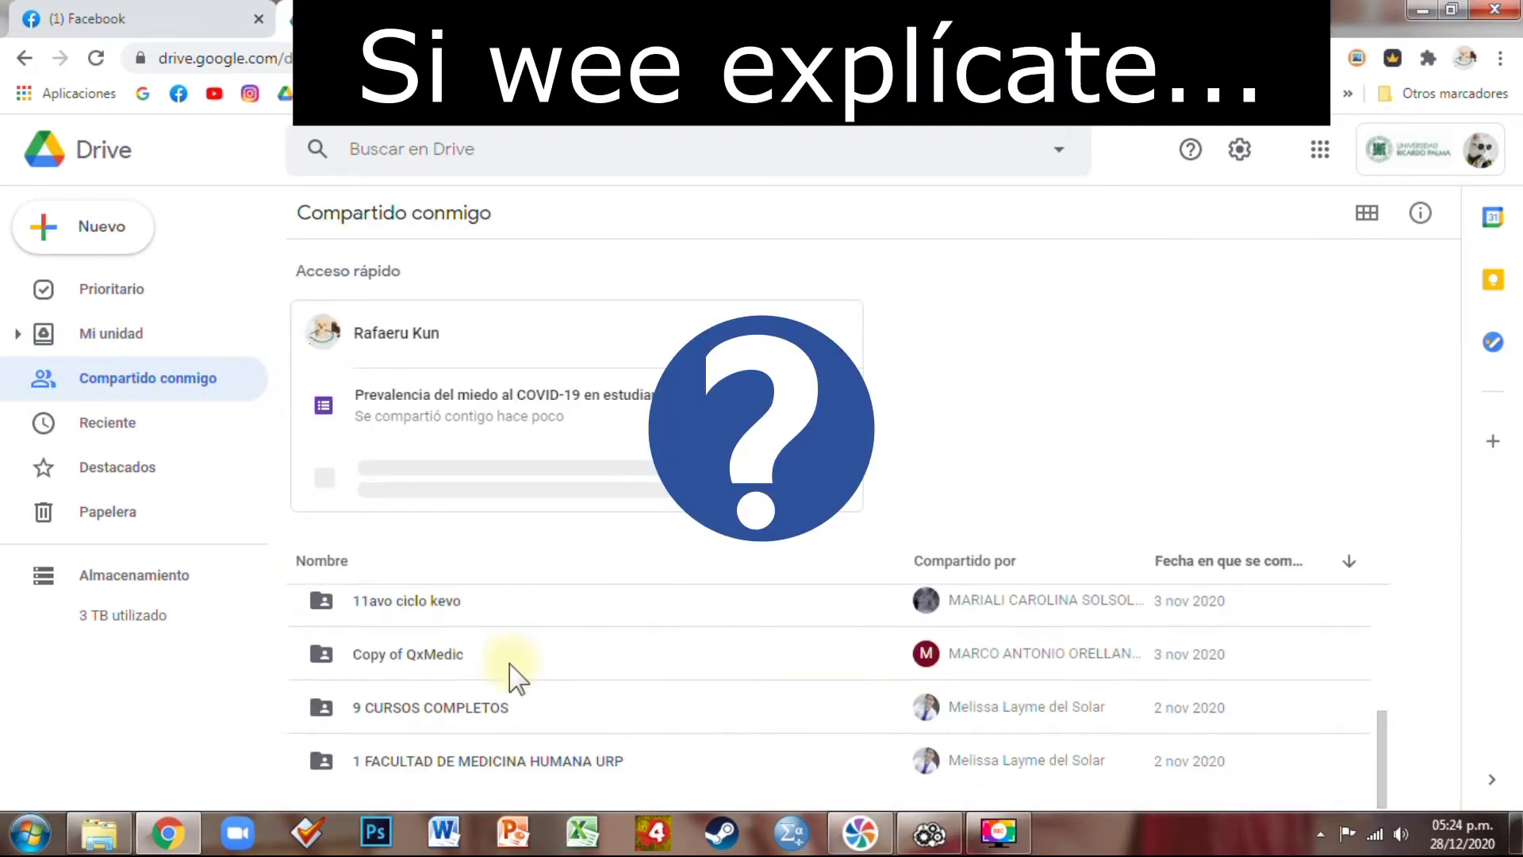
double_click(442, 605)
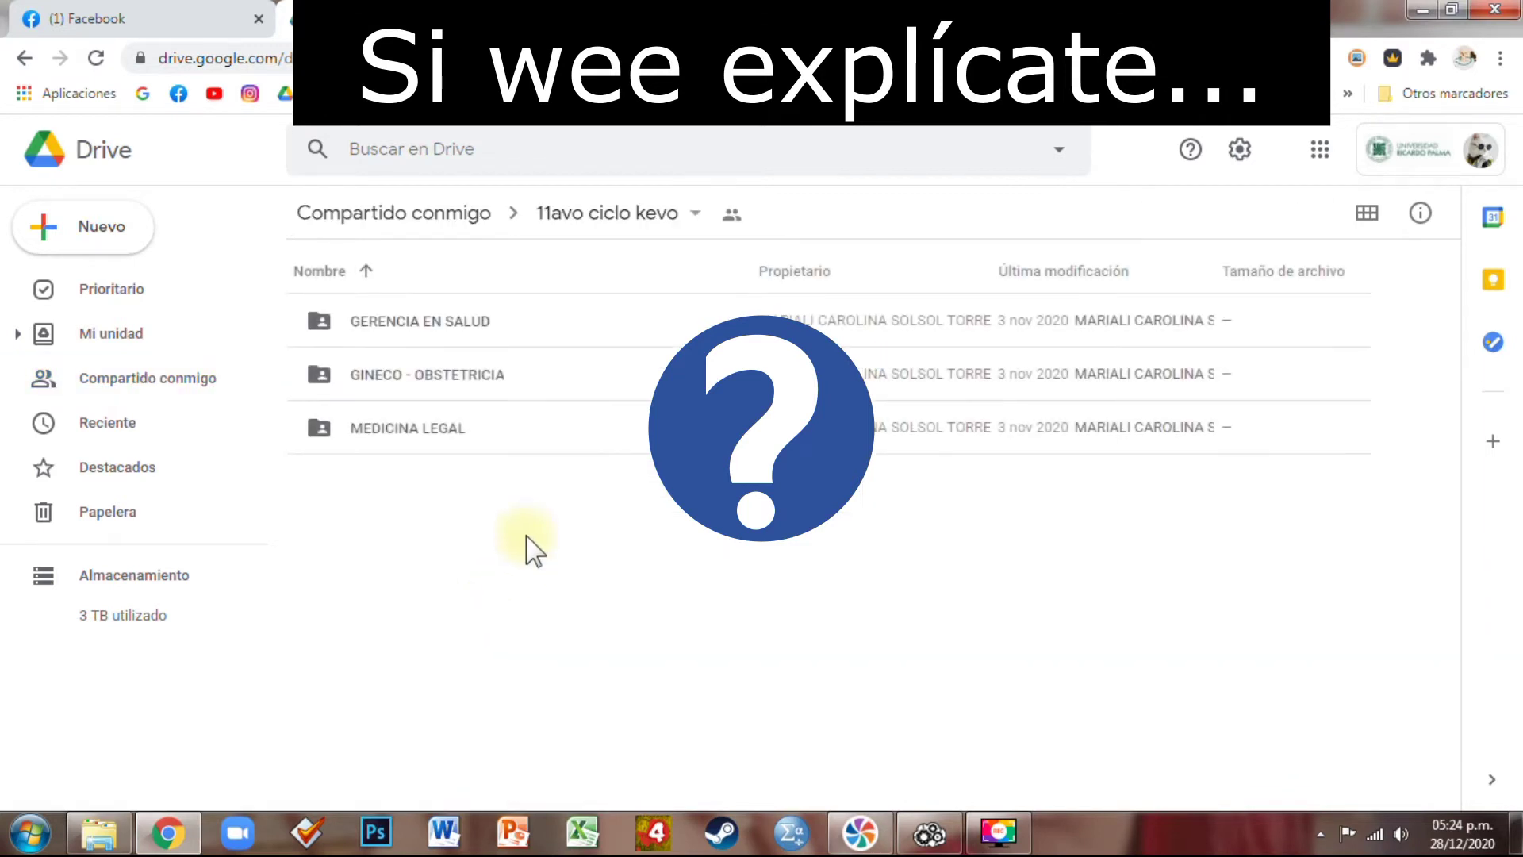
double_click(463, 434)
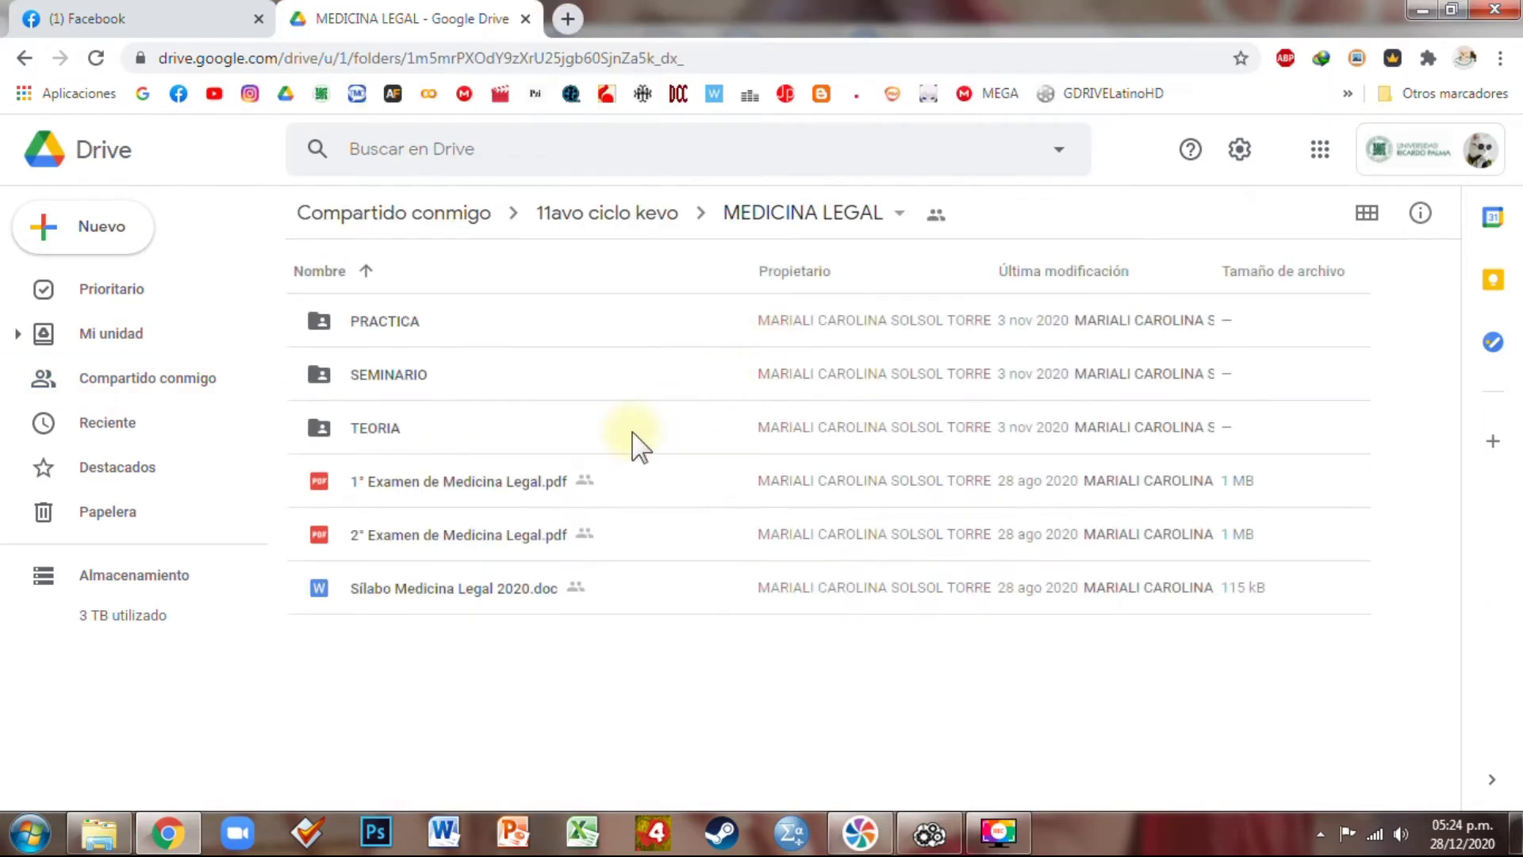
left_click(452, 481)
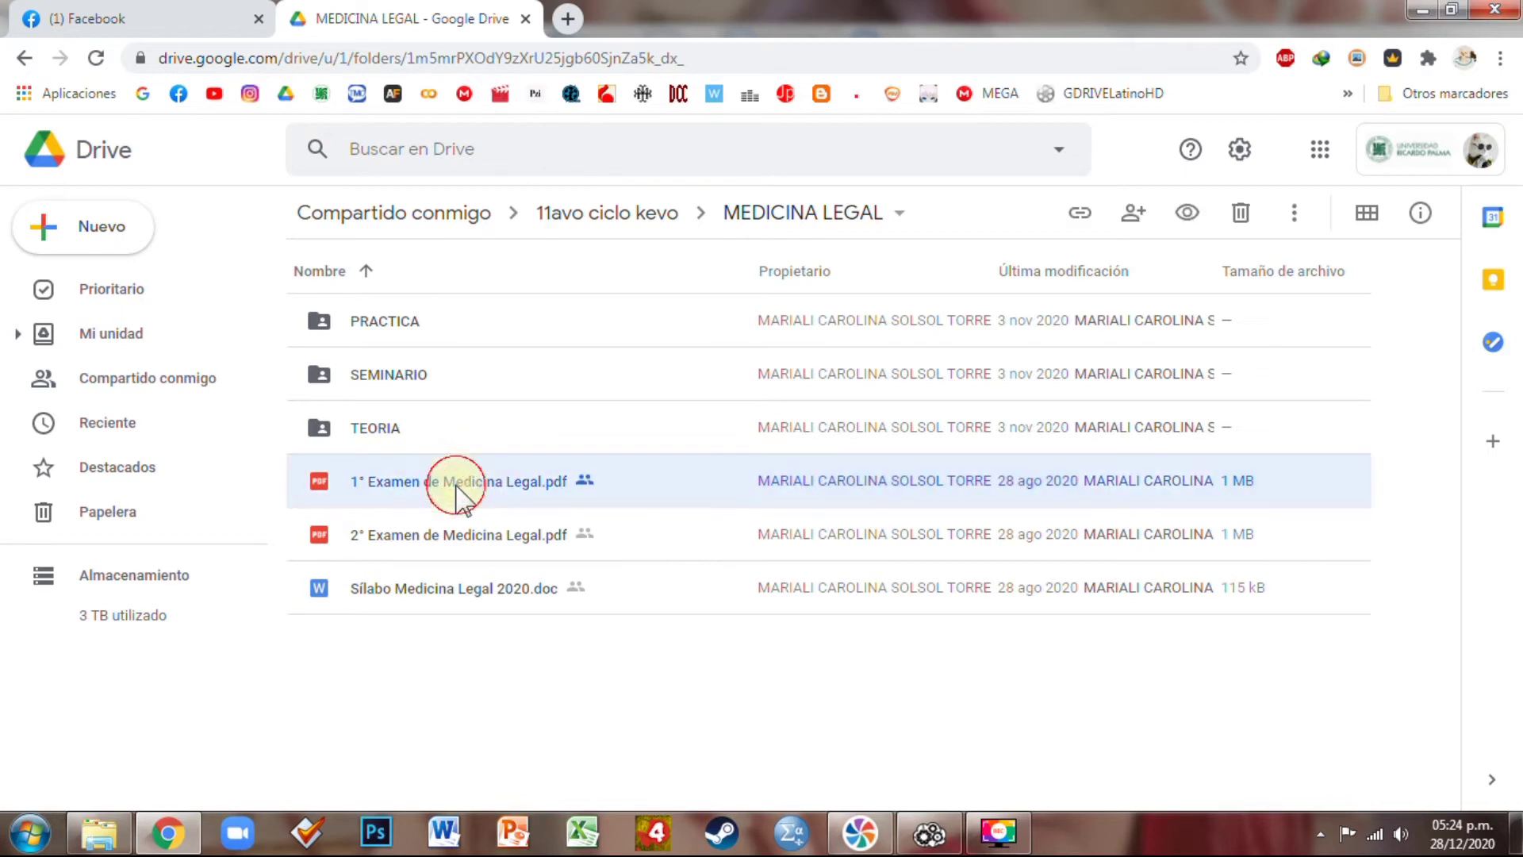
left_click(429, 536, "ctrl")
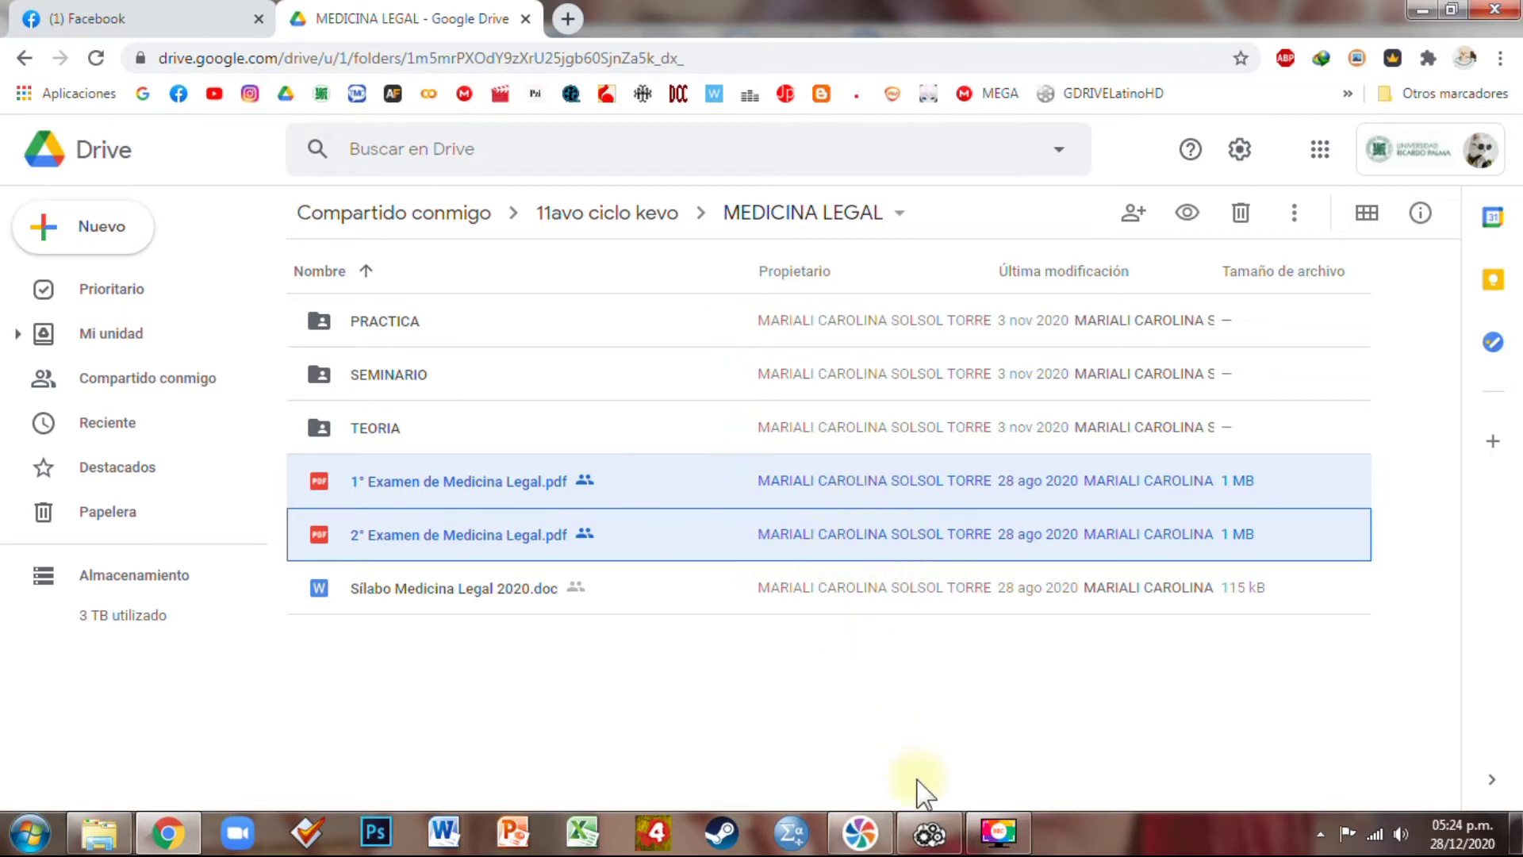
mouse_move(930, 835)
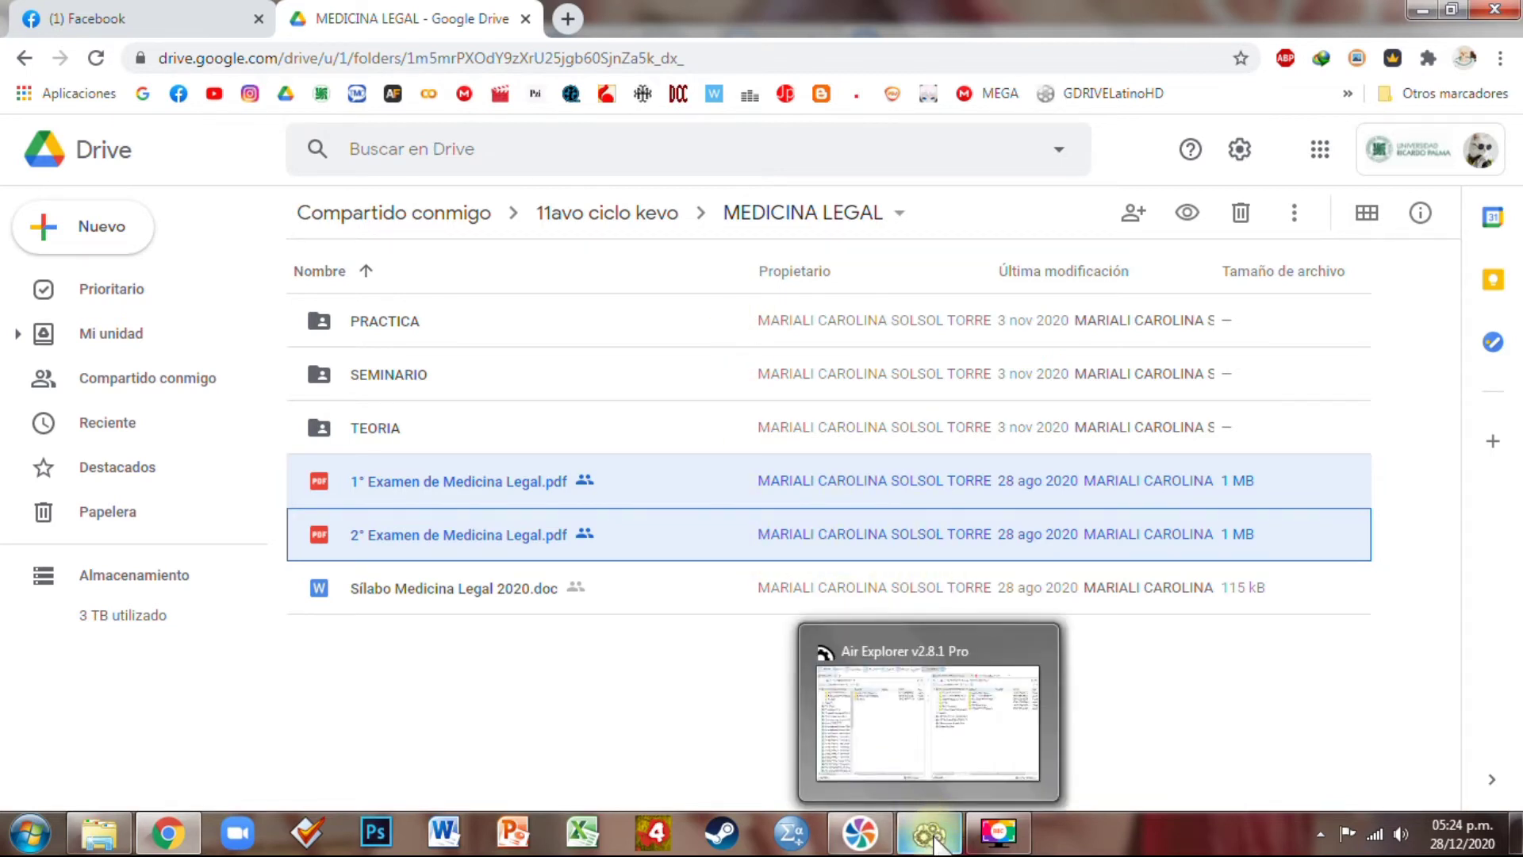
In Air Explorer, open the shared 11avo ciclo kevo > MEDICINA LEGAL folder and select the 1° and 2° exam PDFs
left_click(934, 840)
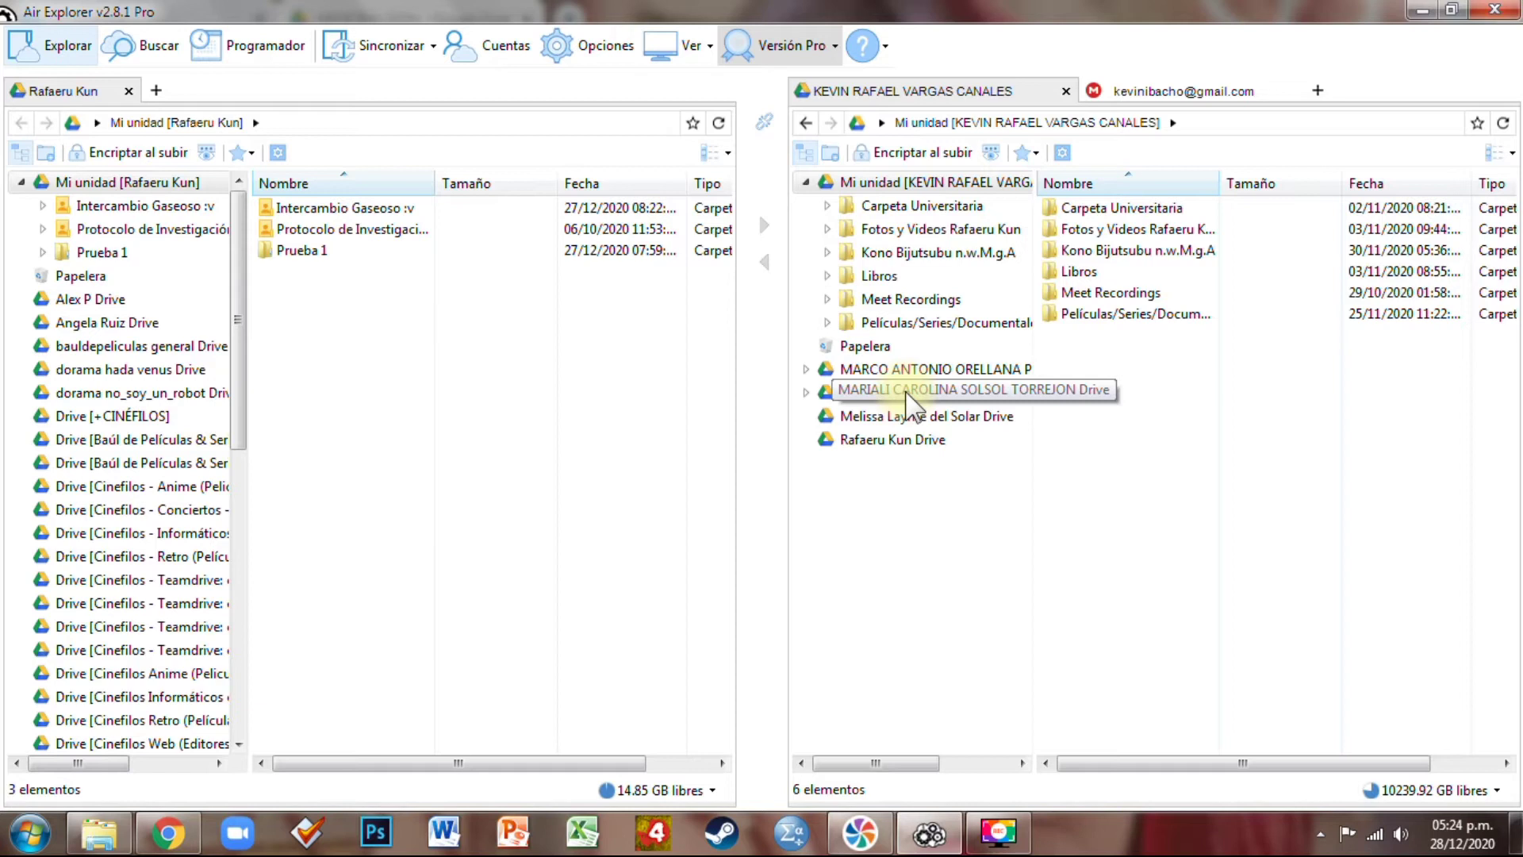
left_click(908, 397)
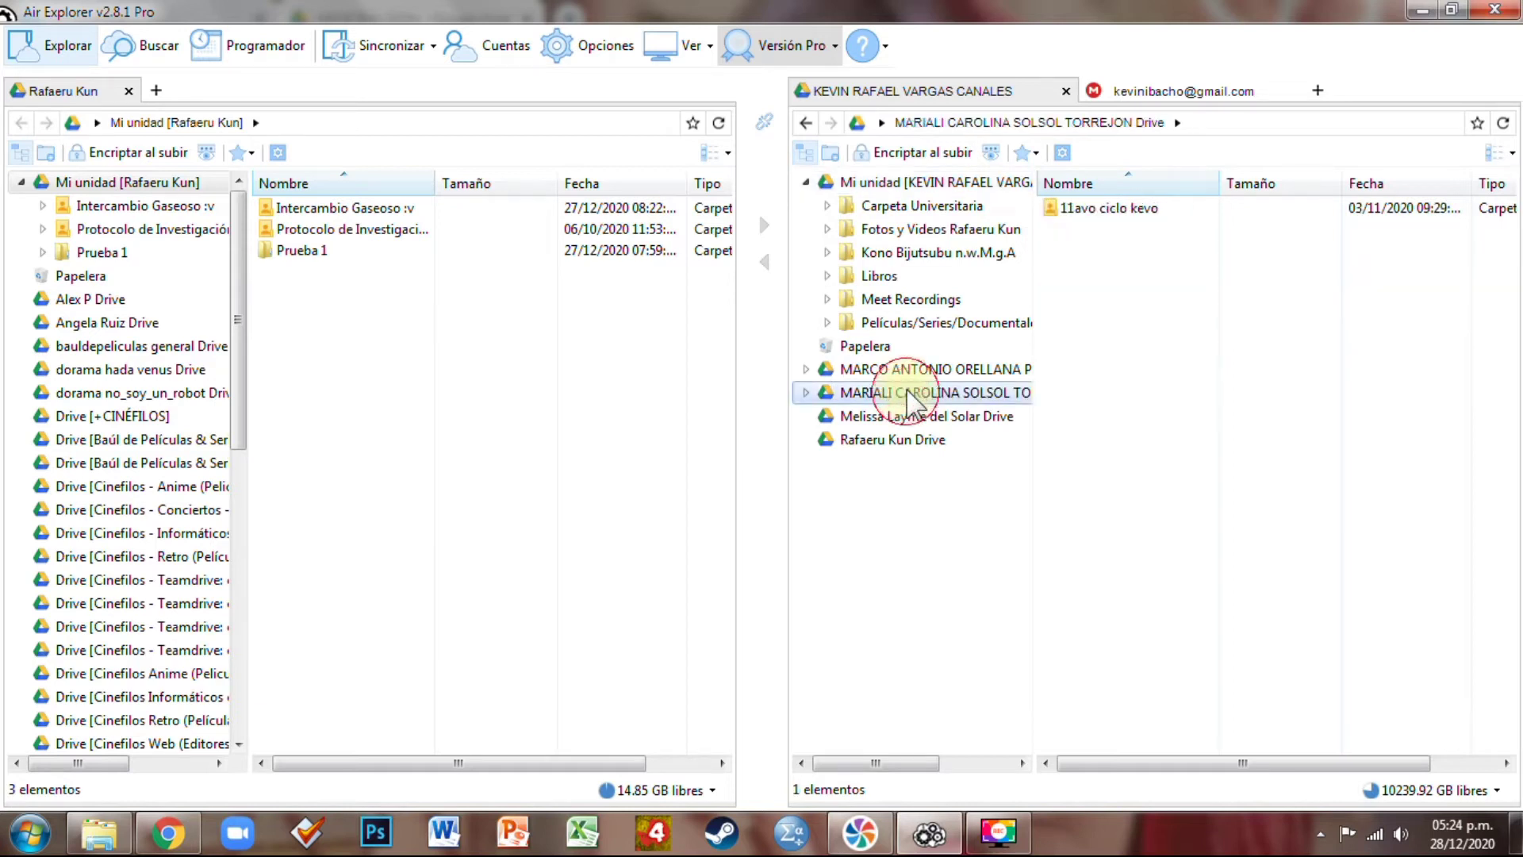
left_click(1142, 209)
double_click(1143, 209)
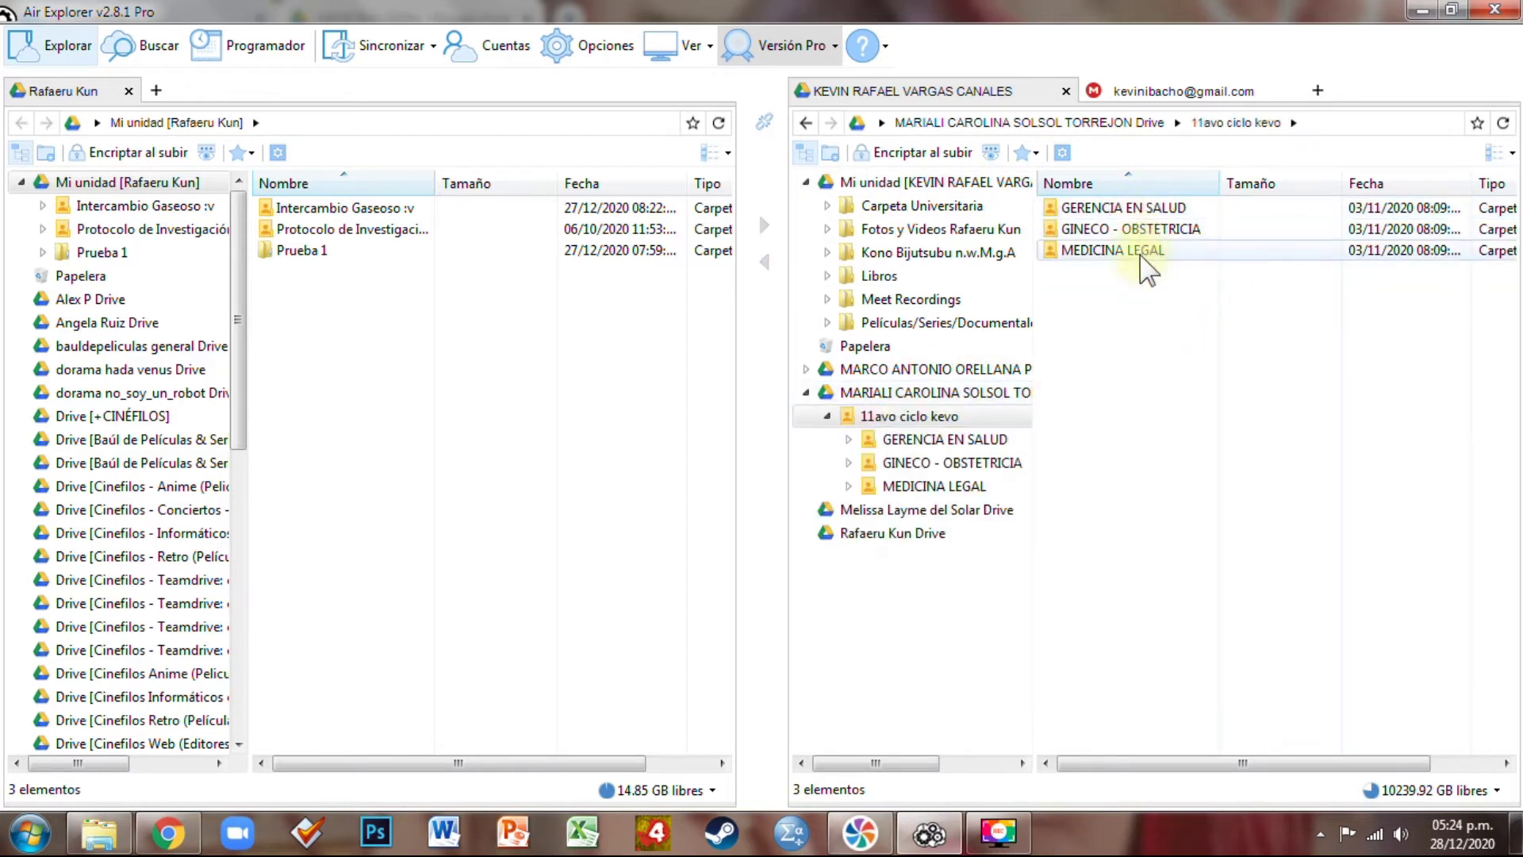
double_click(1143, 250)
left_click(1150, 292)
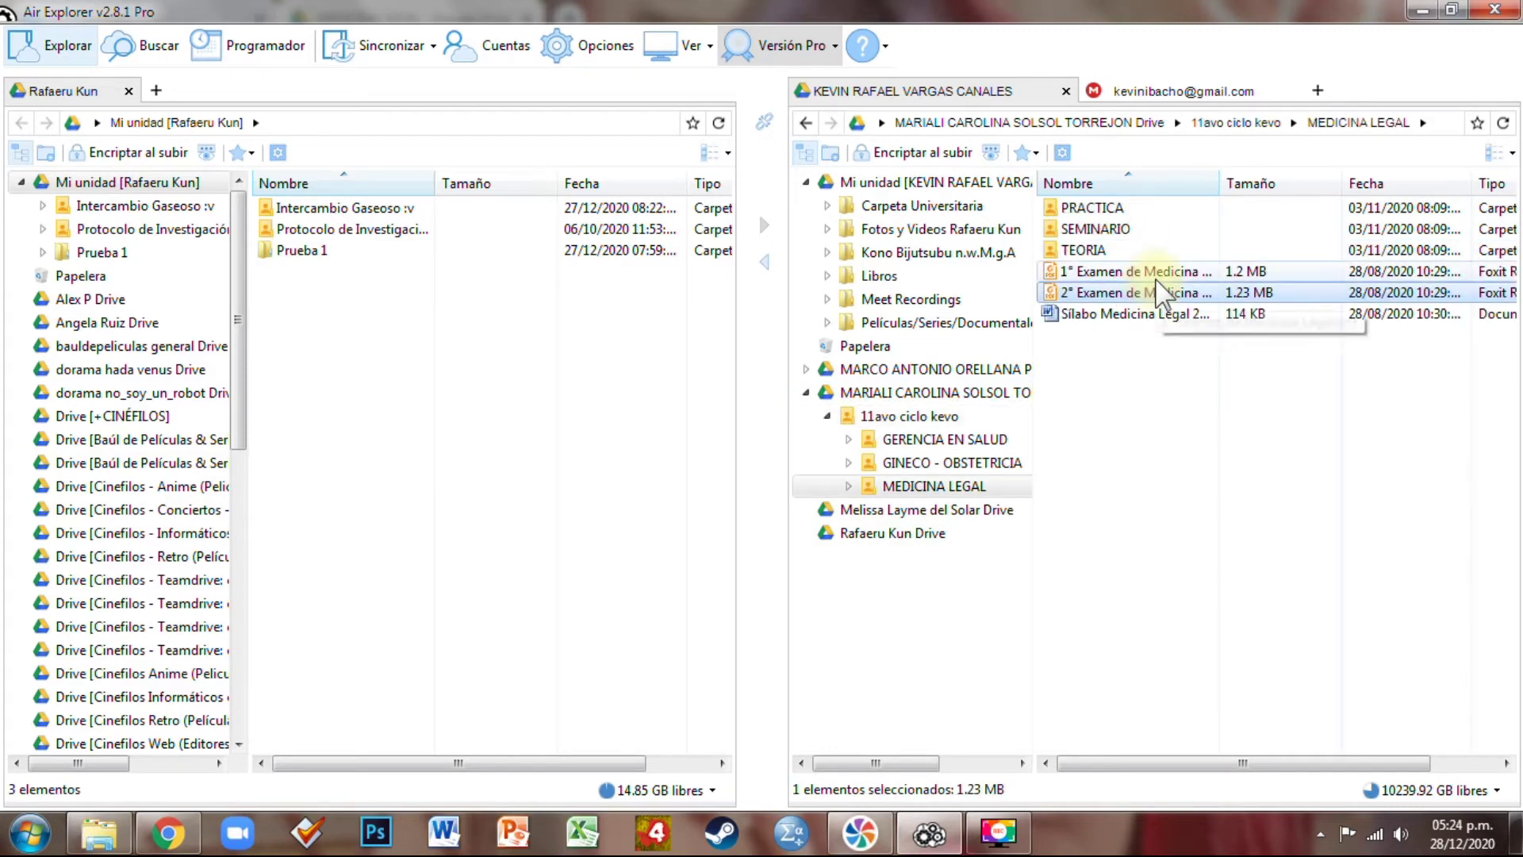
left_click(1111, 271, "ctrl")
left_click(201, 834)
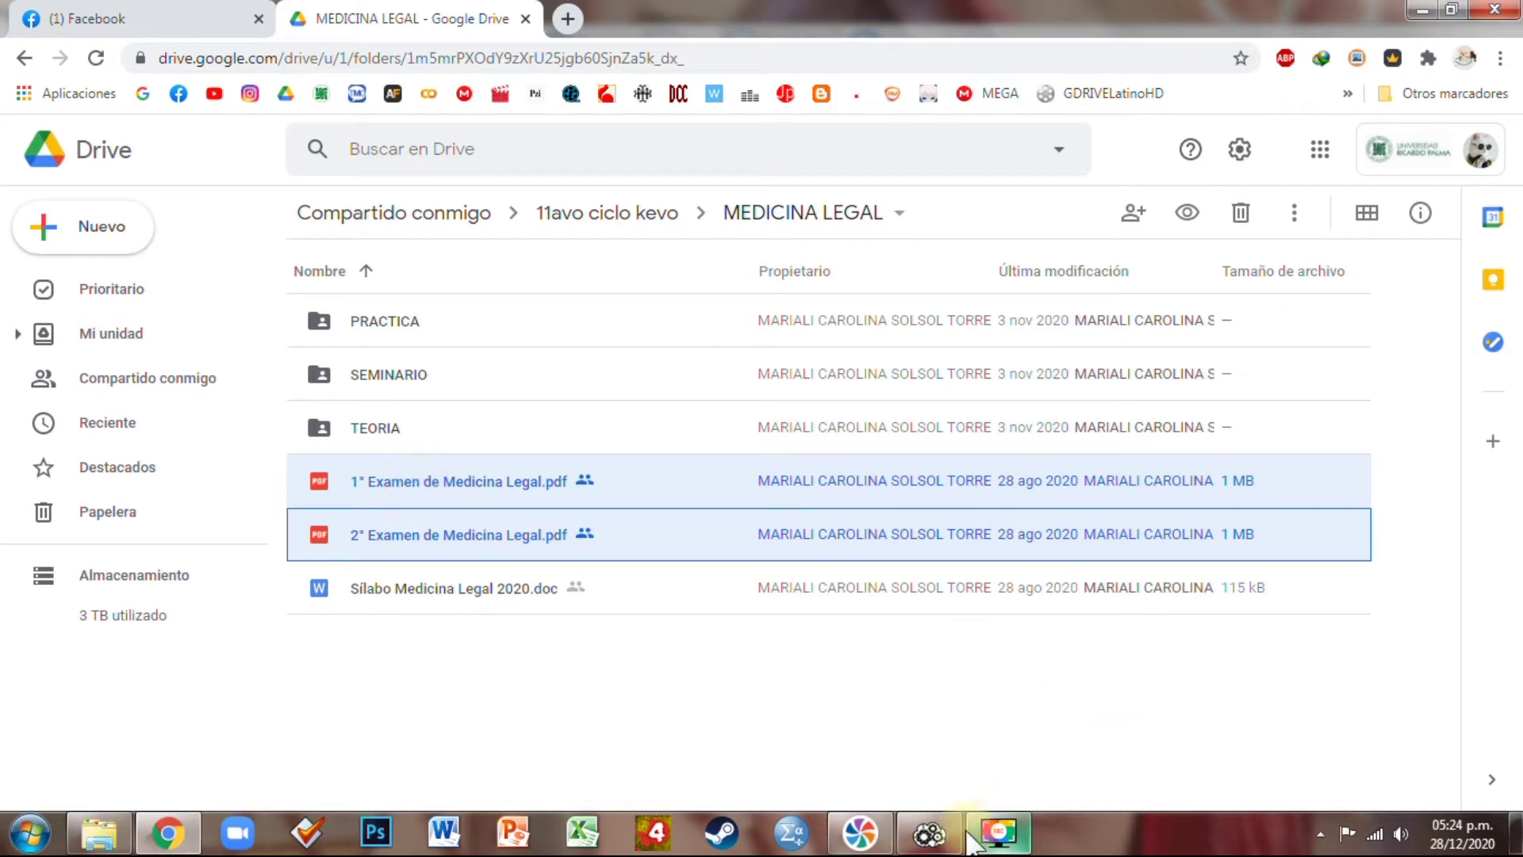
left_click(998, 833)
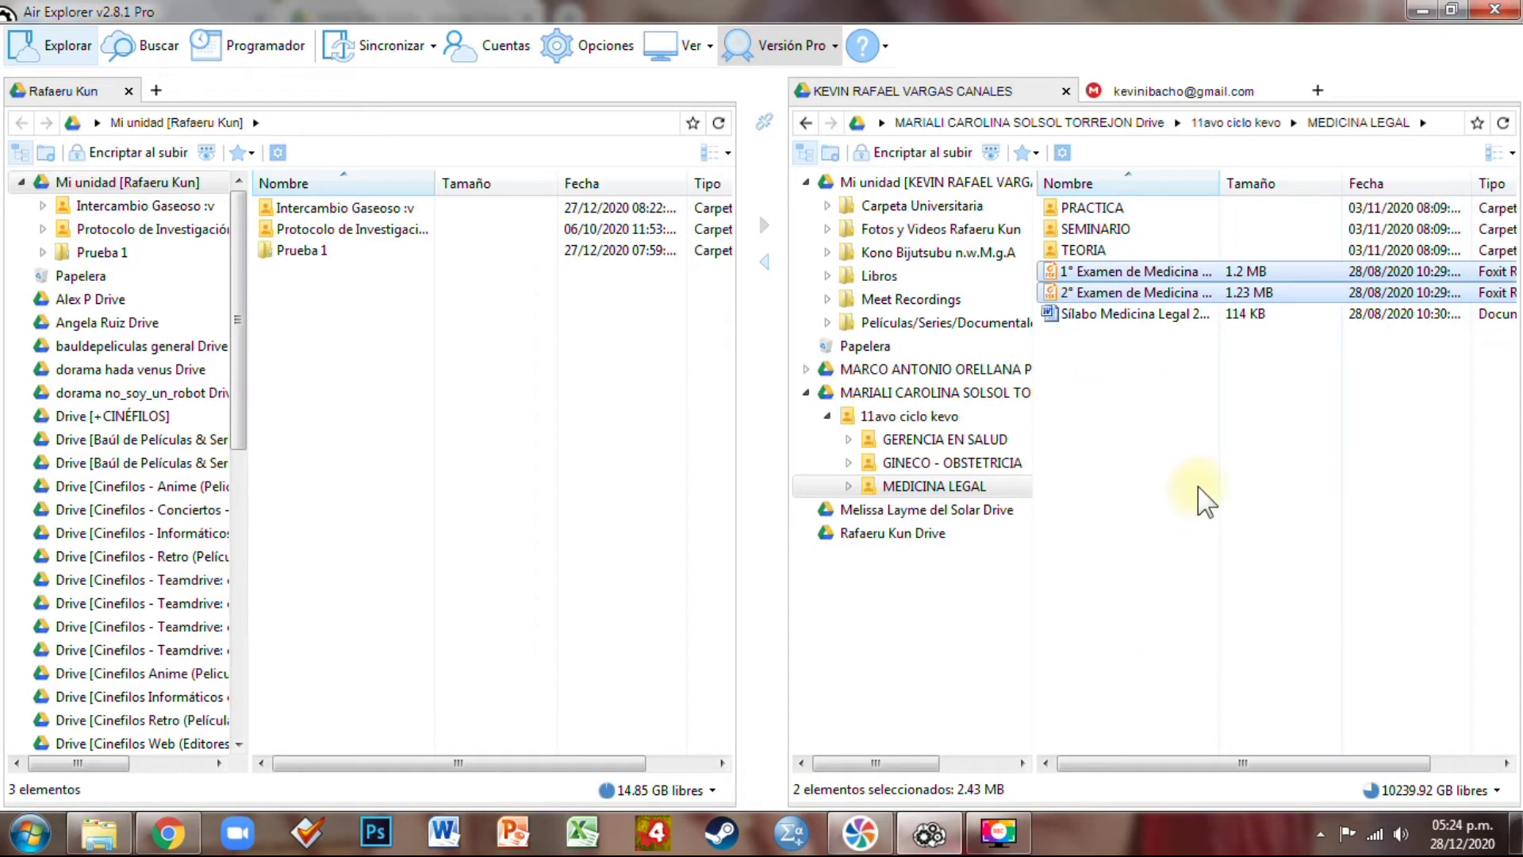
Copy the two exam PDFs and paste them into the account's Mi unidad
right_click(1163, 292)
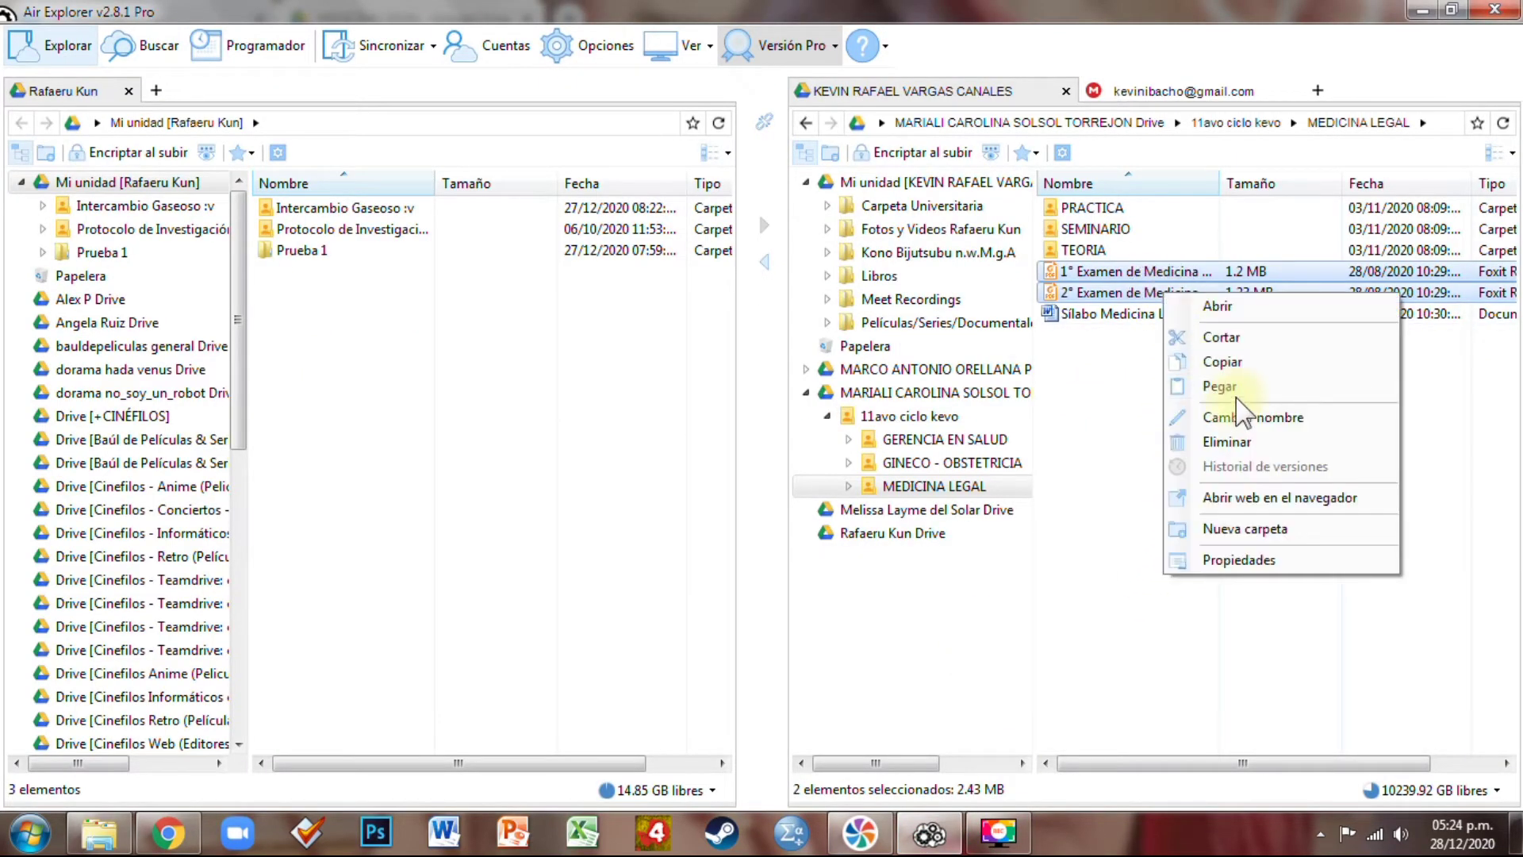
left_click(1223, 362)
left_click(937, 182)
right_click(1190, 417)
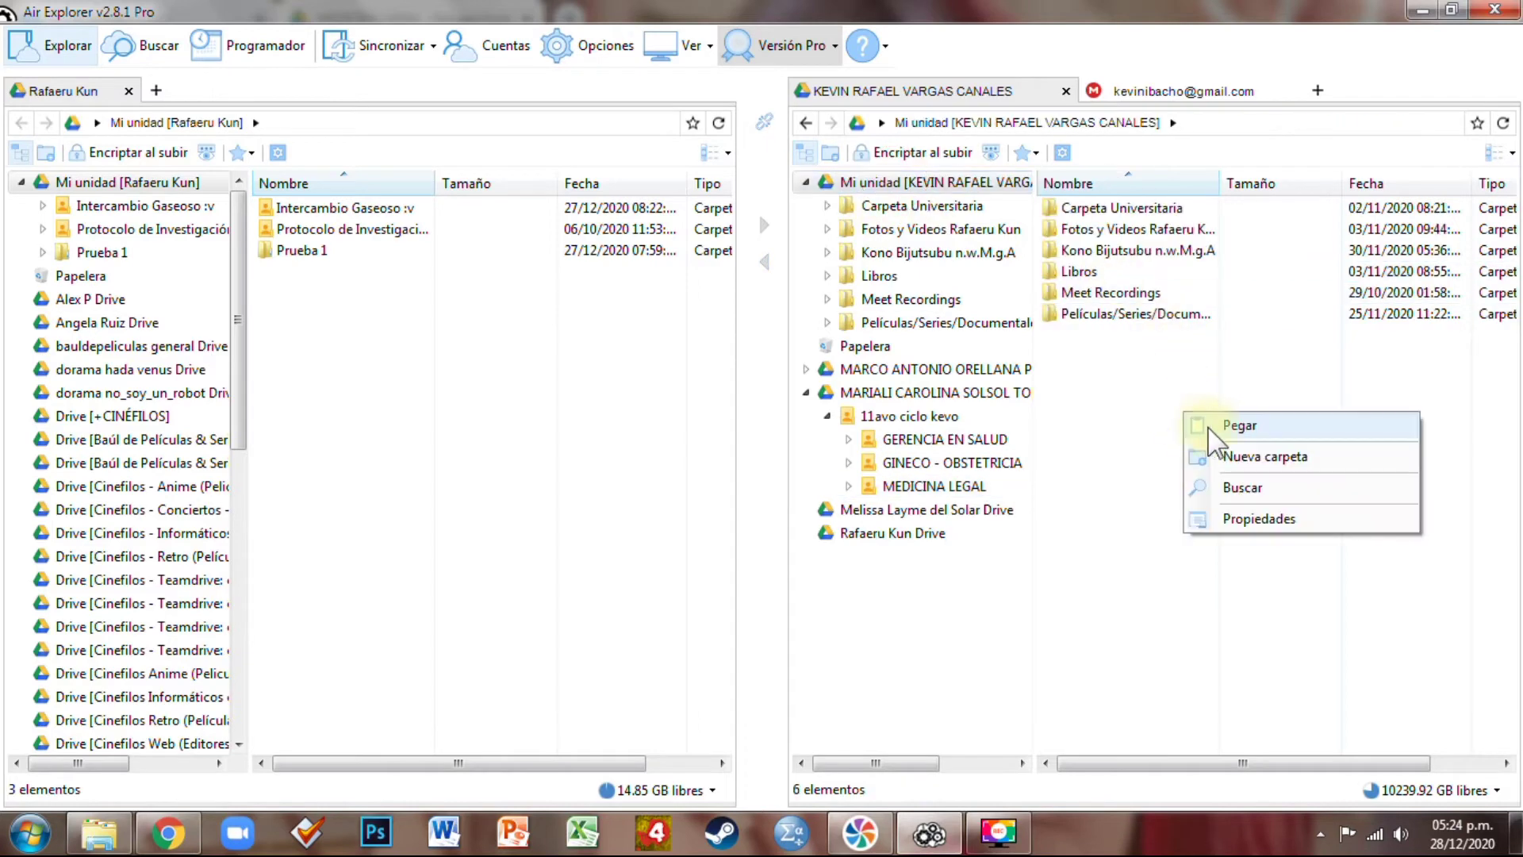
left_click(1210, 427)
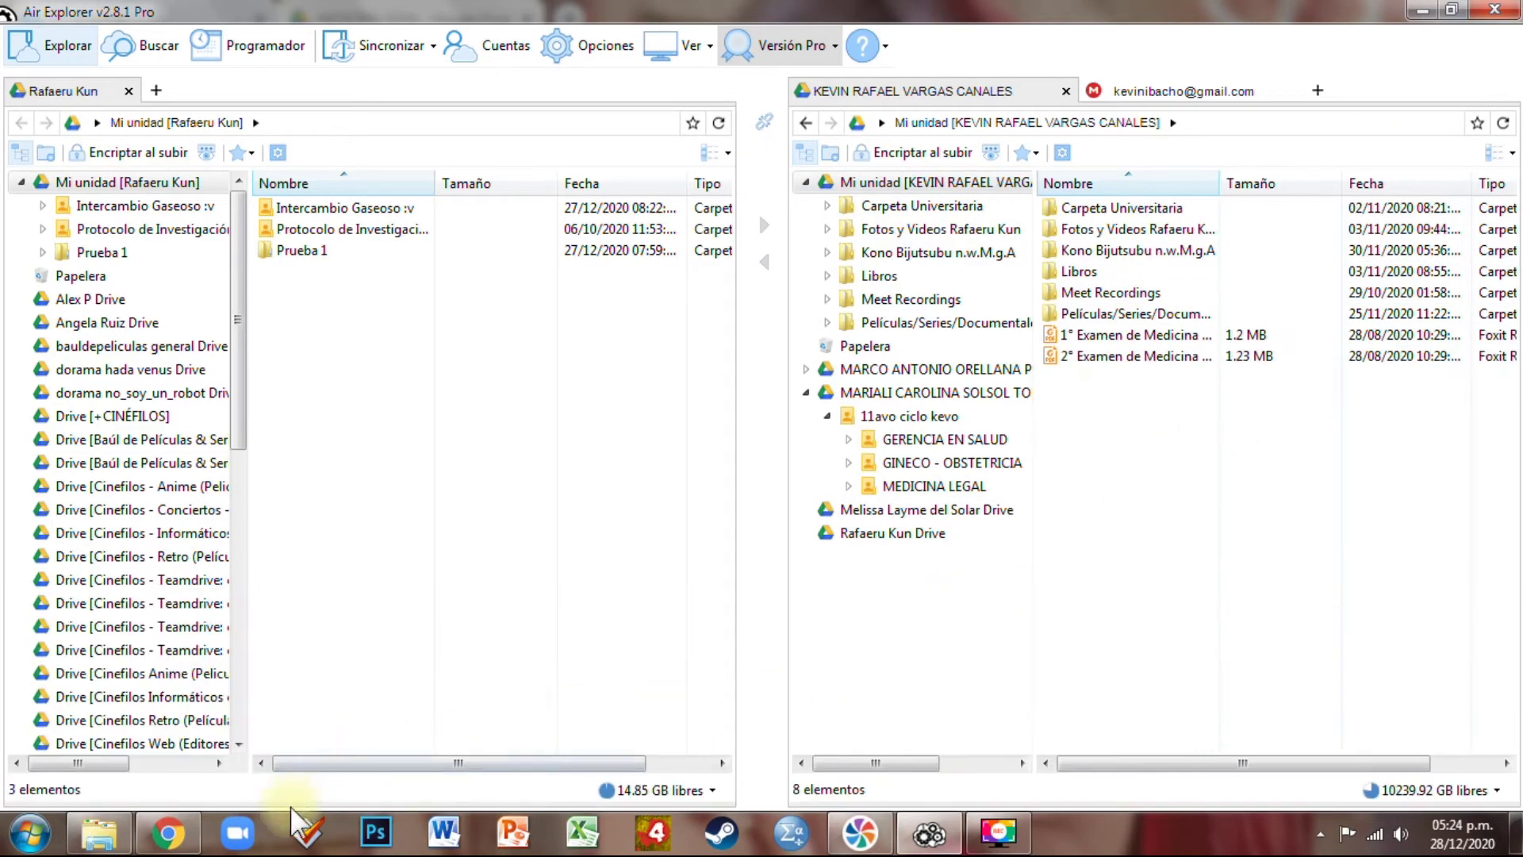
Check that 1° and 2° Examen de Medicina Legal.pdf appear in Google Drive's Mi unidad, then go to Facebook
left_click(168, 833)
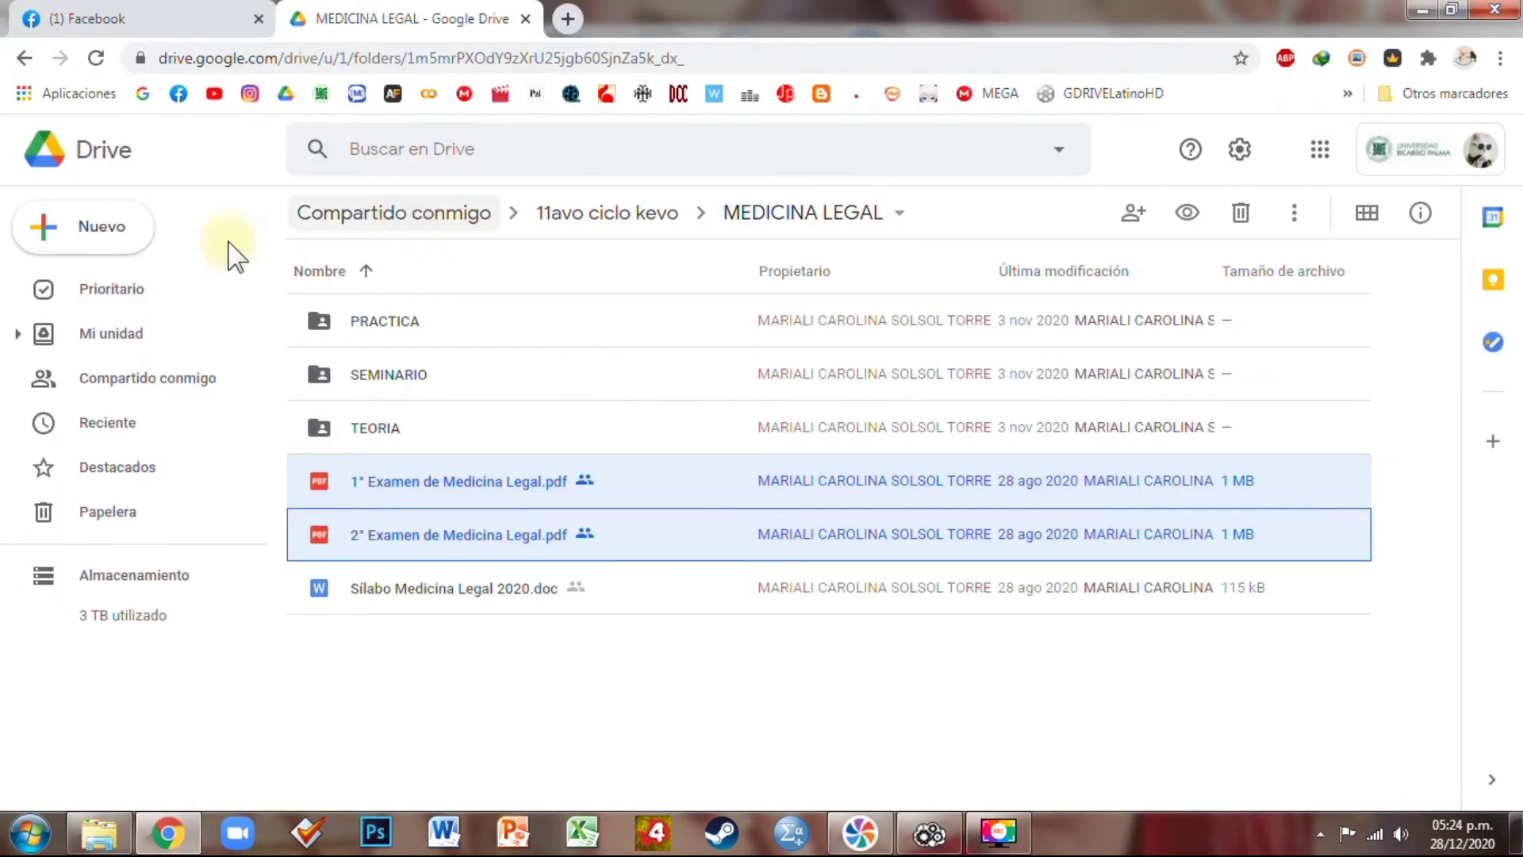
left_click(111, 333)
scroll(555, 684, "down", 3)
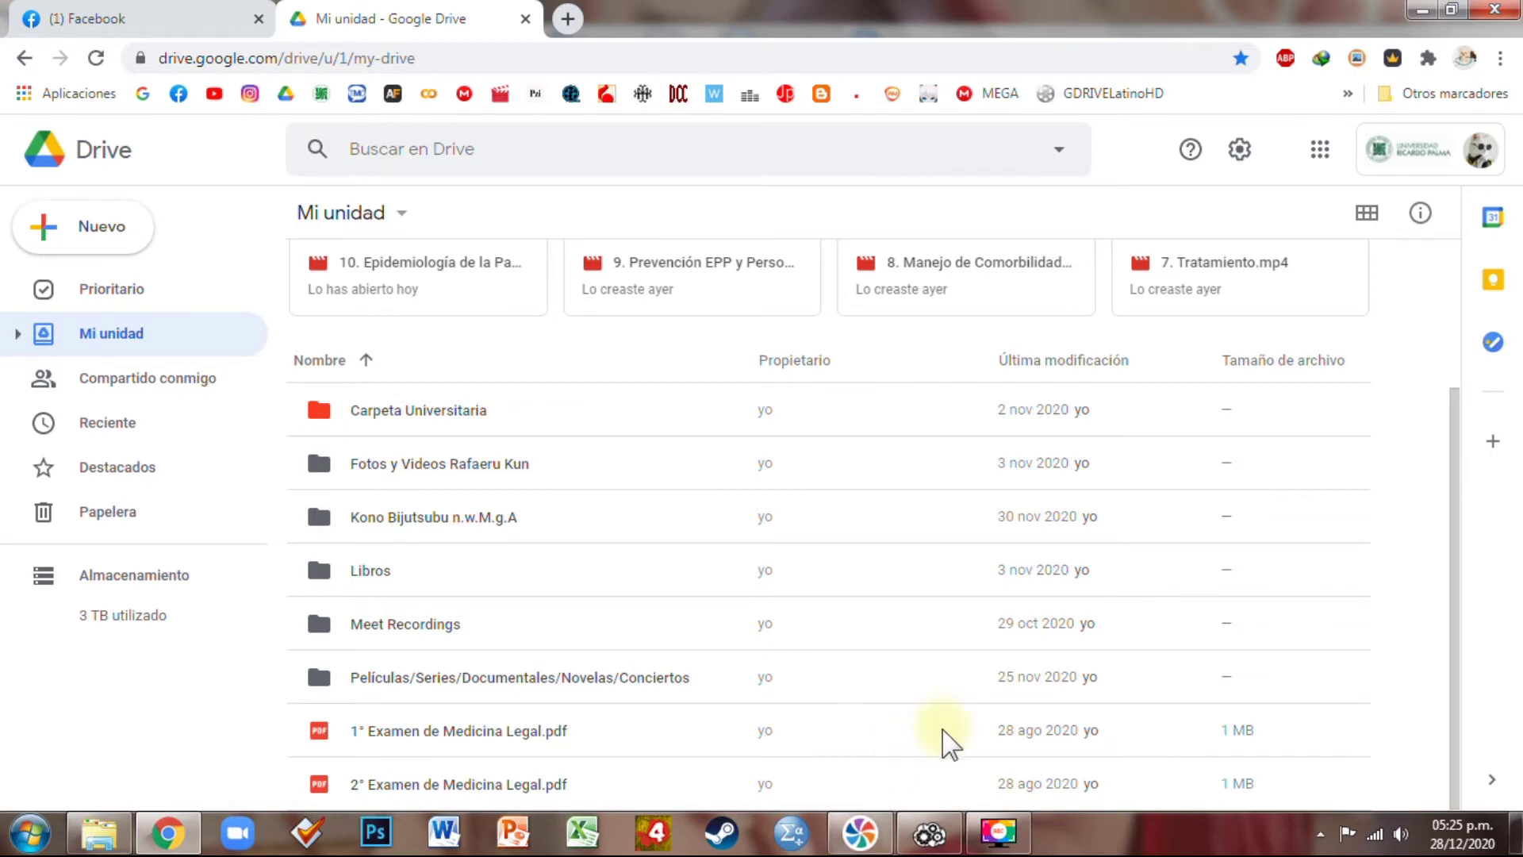
left_click(107, 16)
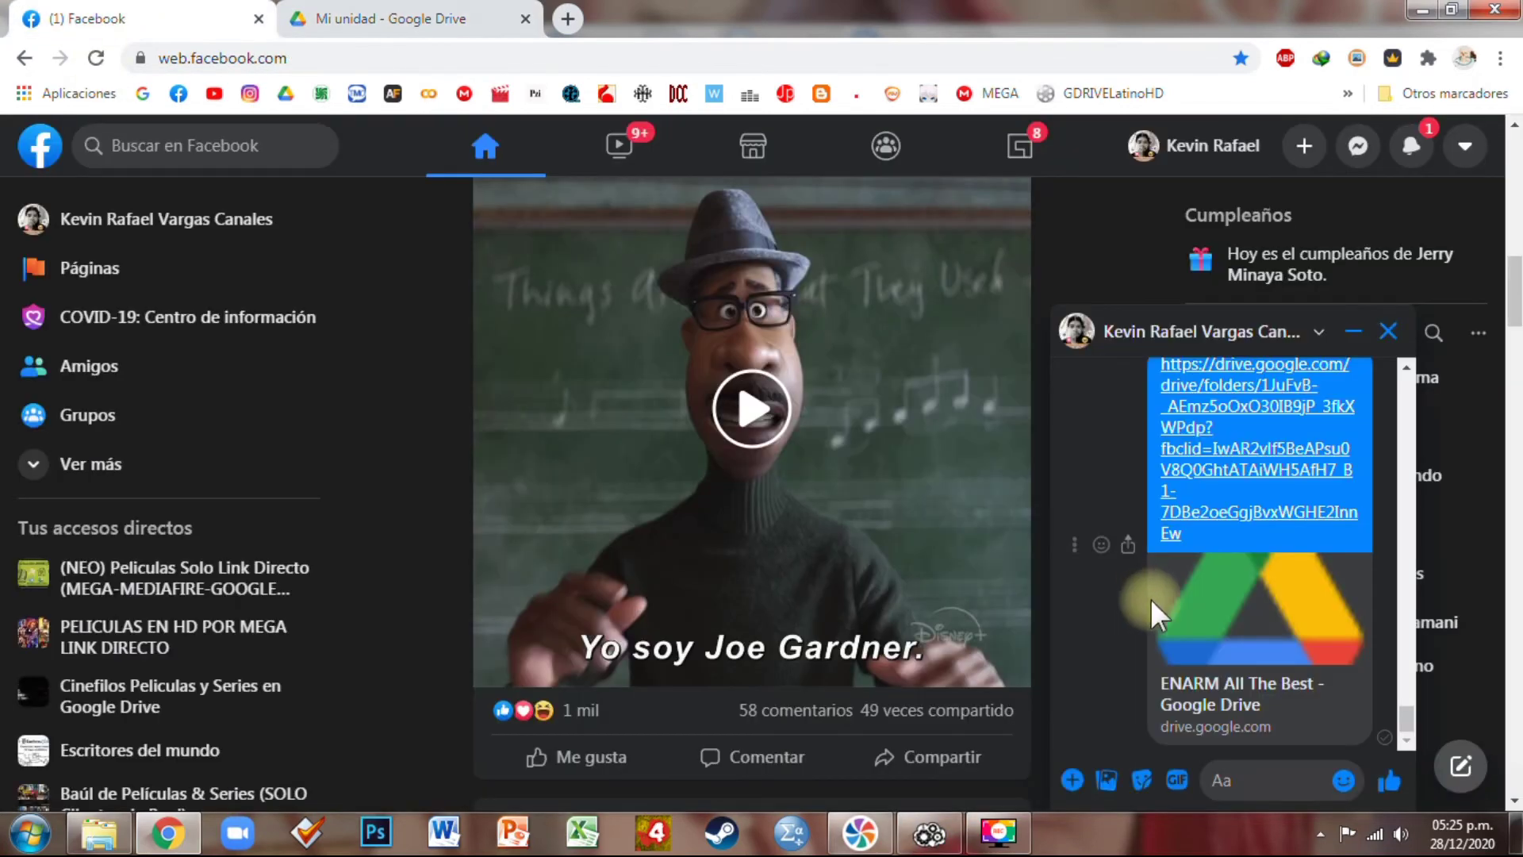
Open the shared Google Drive link from the Messenger chat in a new tab
left_click(1193, 417)
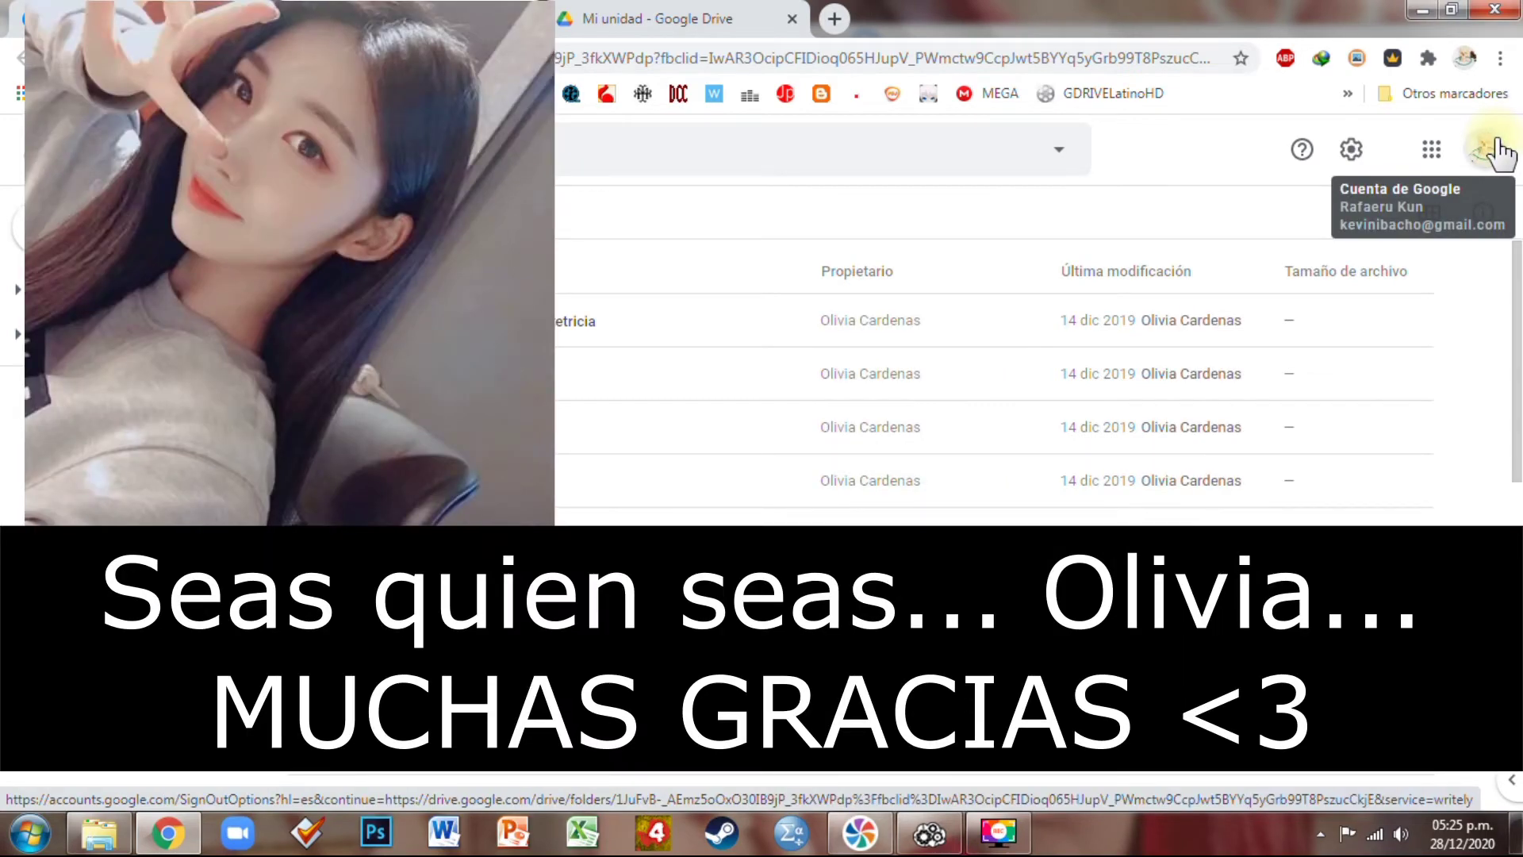
Switch to the other Google account and end back on the ENARM All The Best folder in Drive
left_click(1500, 150)
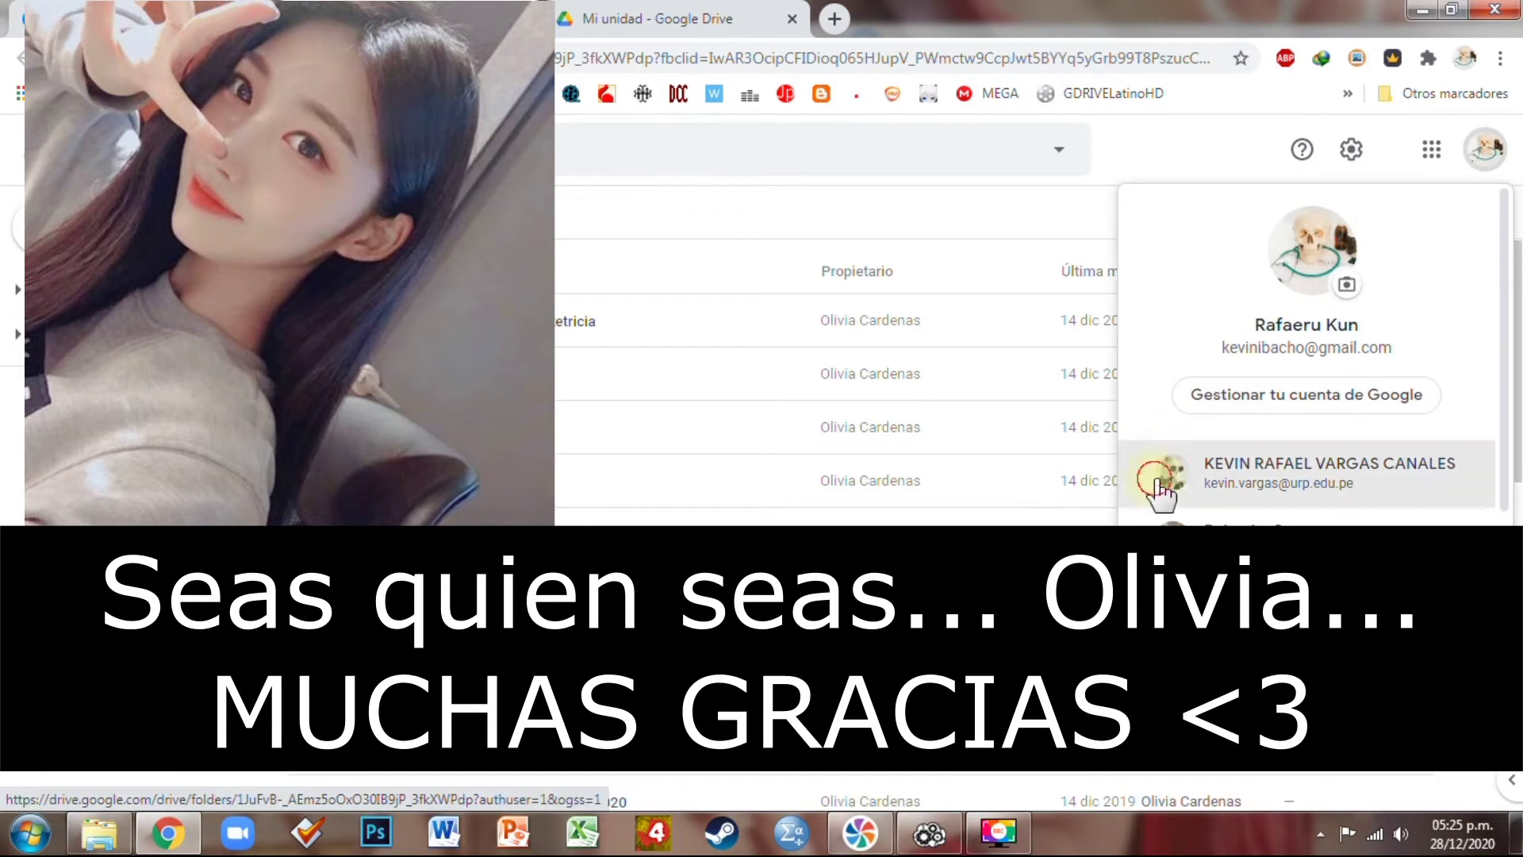
left_click(1162, 498)
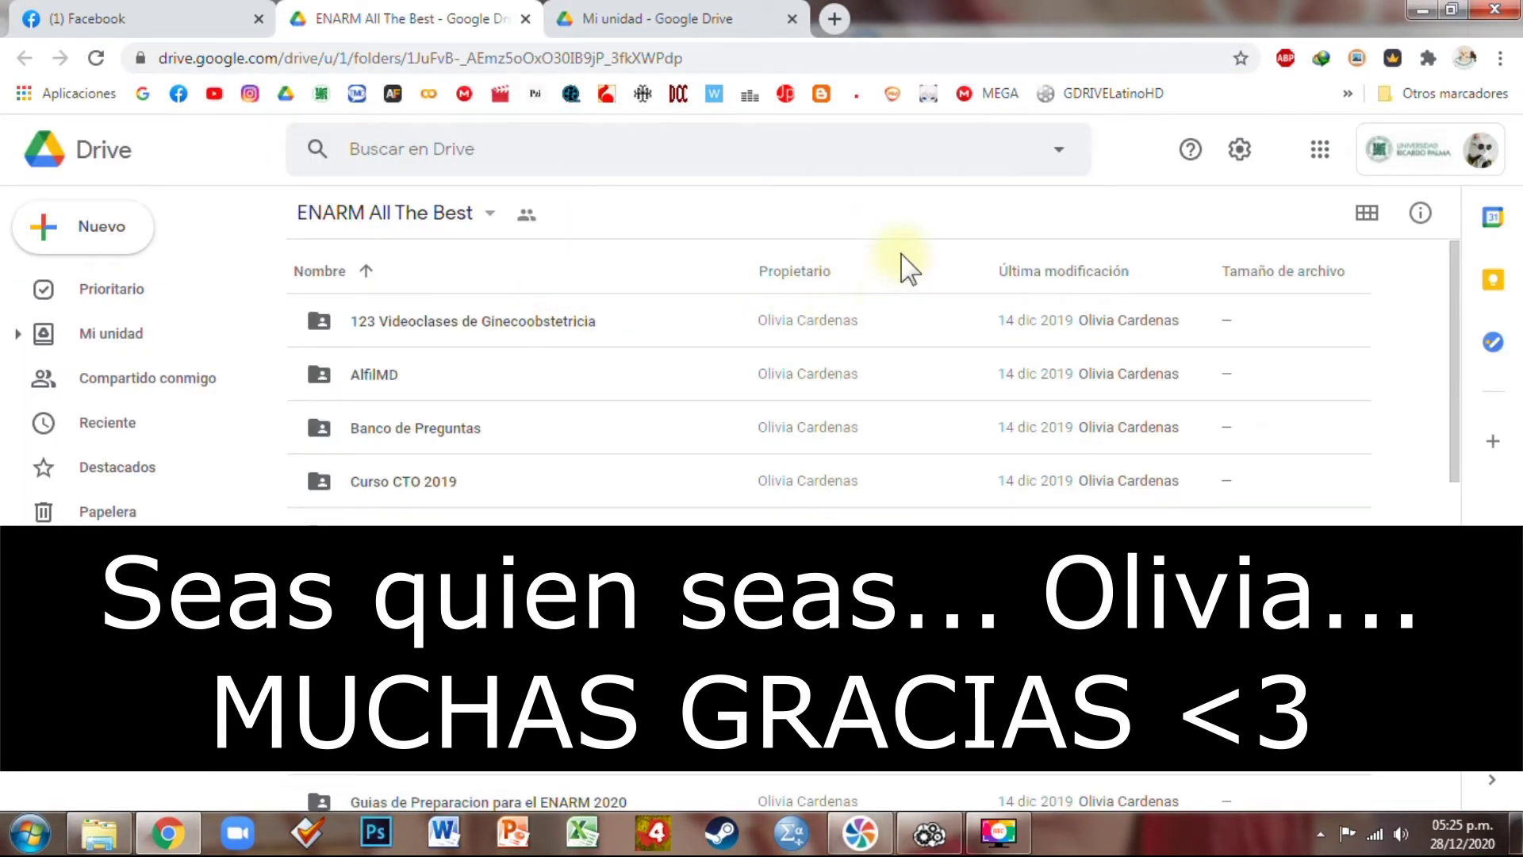
left_click(929, 831)
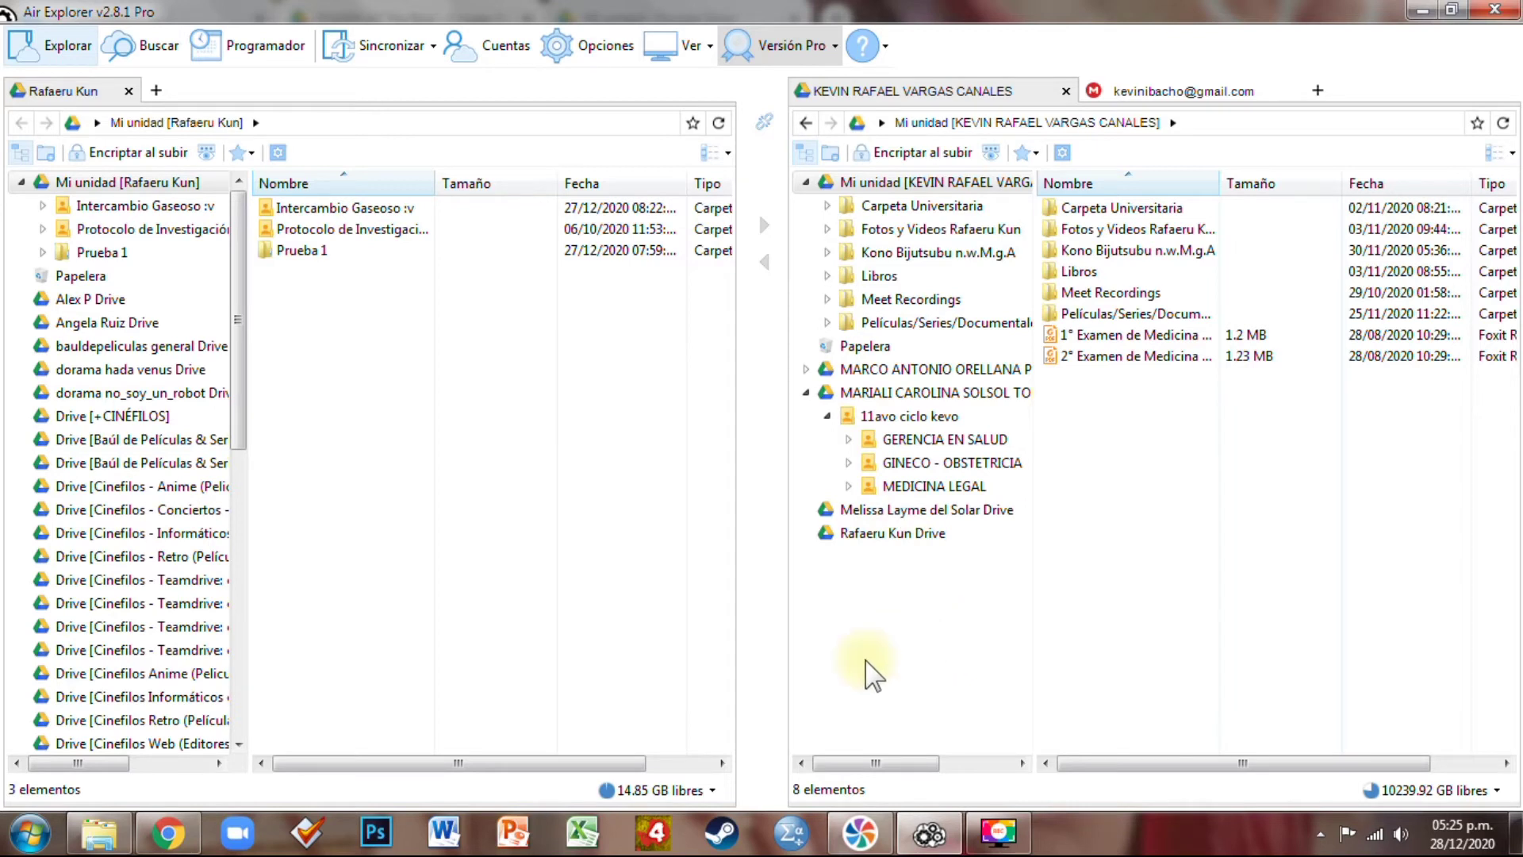
left_click(167, 833)
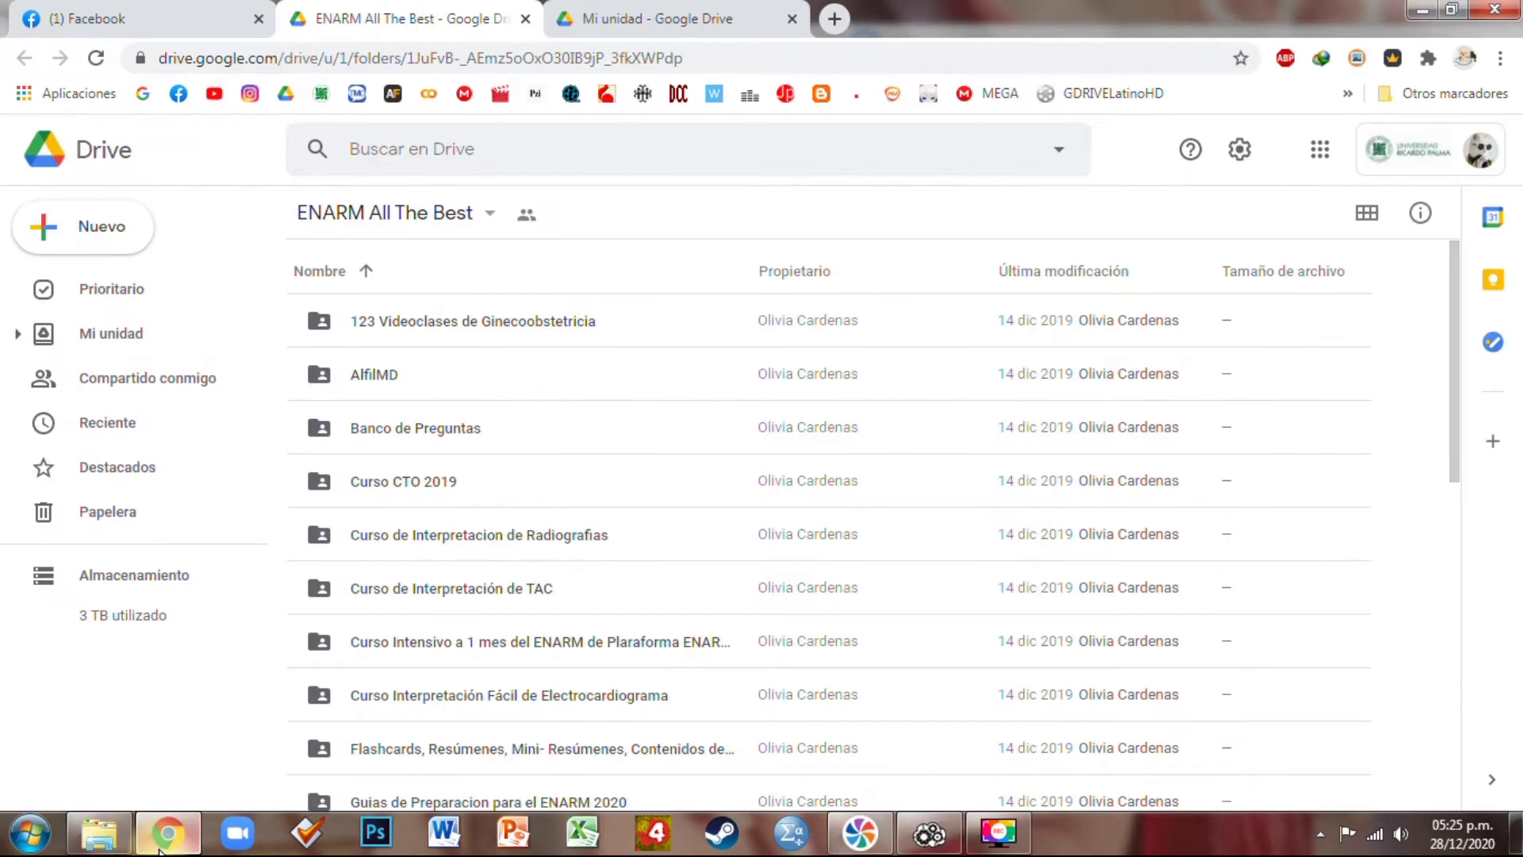
left_click(929, 834)
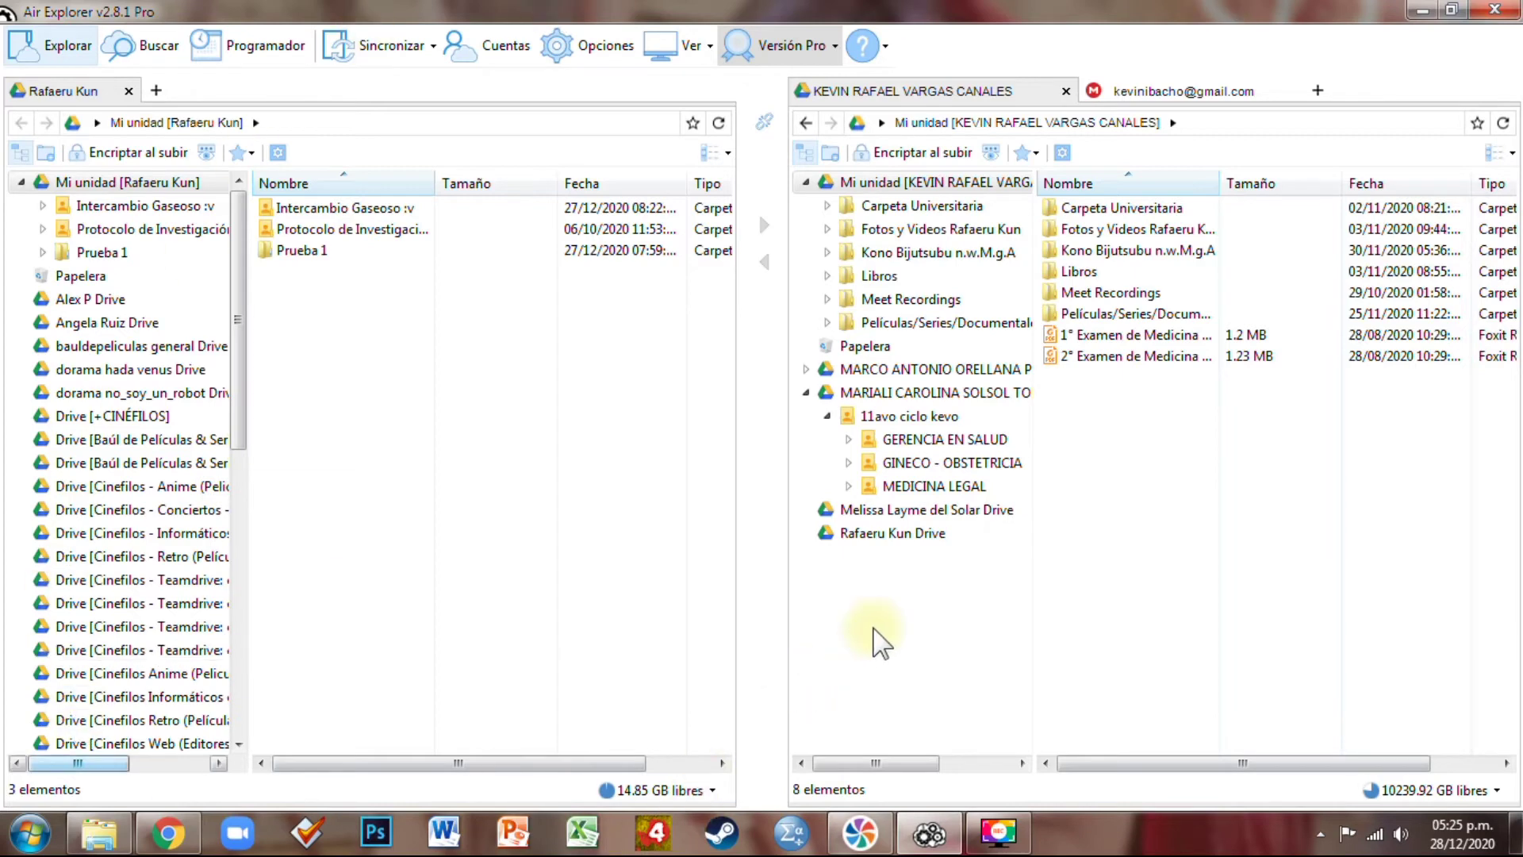
left_click(189, 844)
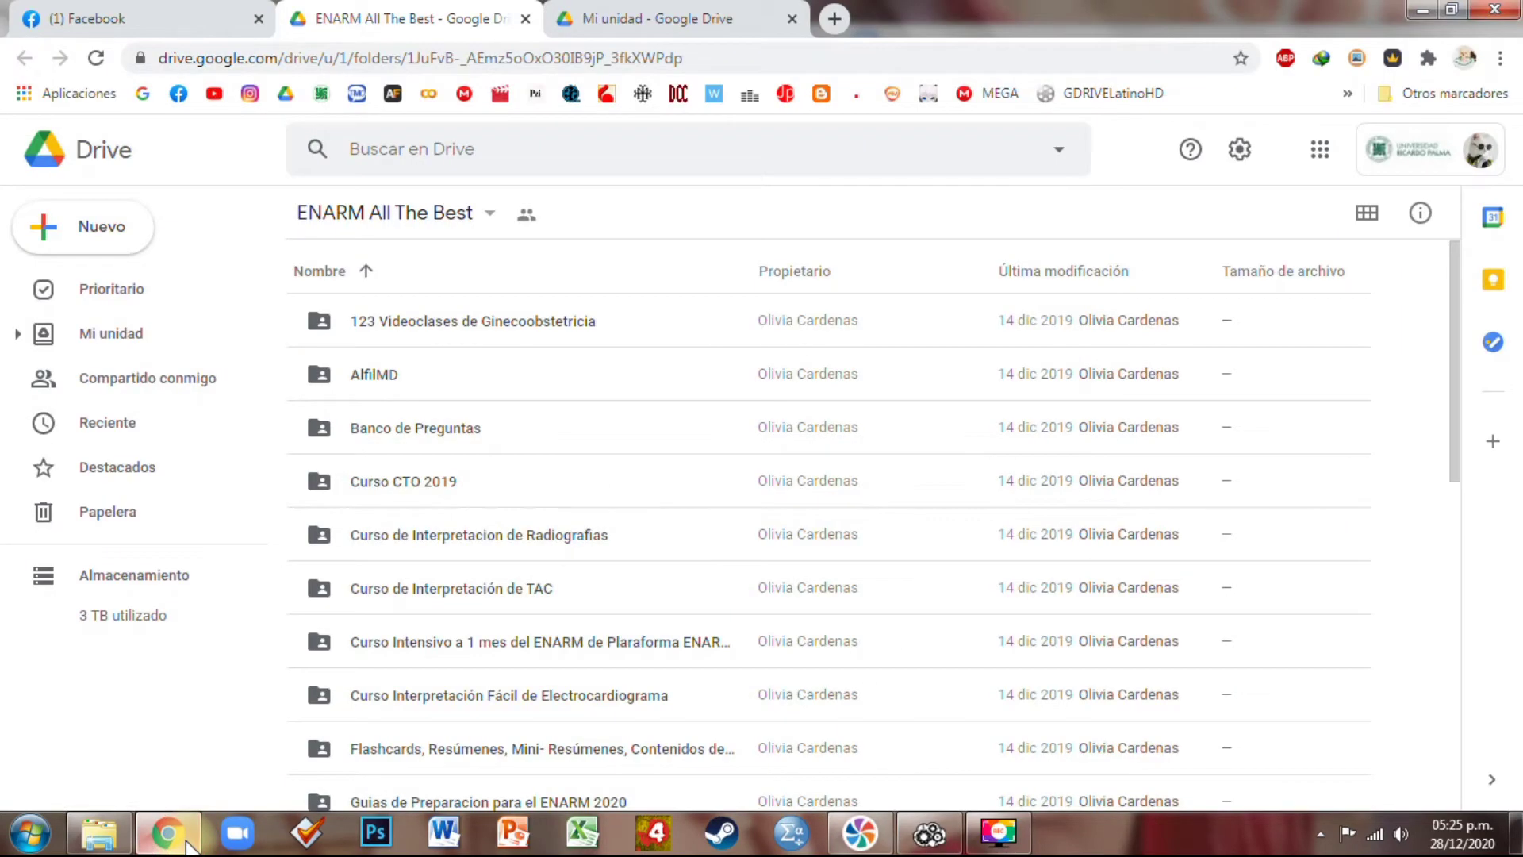
In Air Explorer, browse the Copy of QxMedic and 9 CURSOS COMPLETOS shared folders
left_click(930, 833)
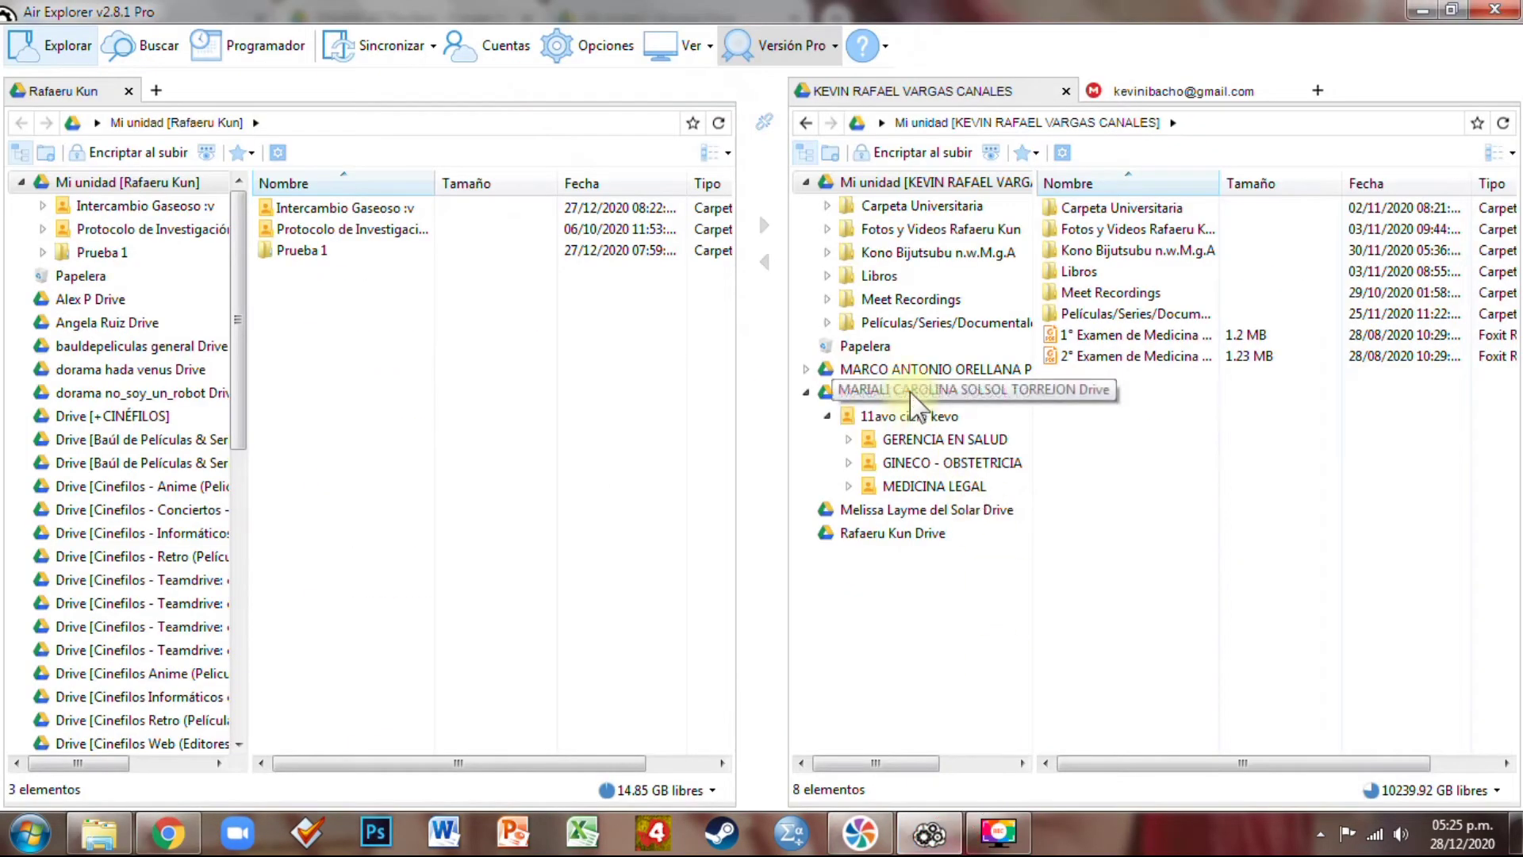
left_click(912, 370)
double_click(1099, 208)
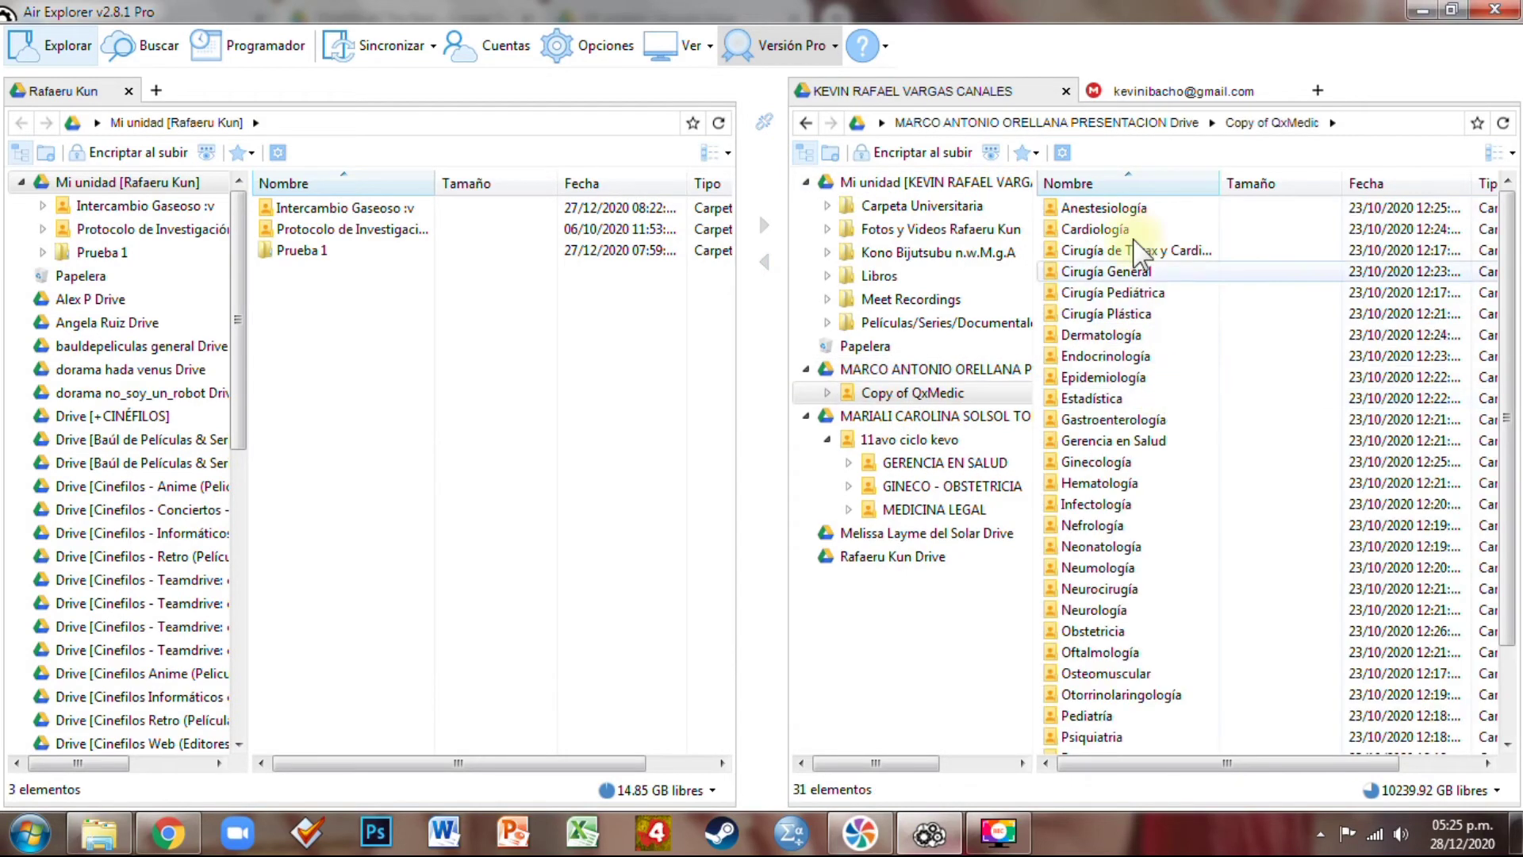
left_click(964, 533)
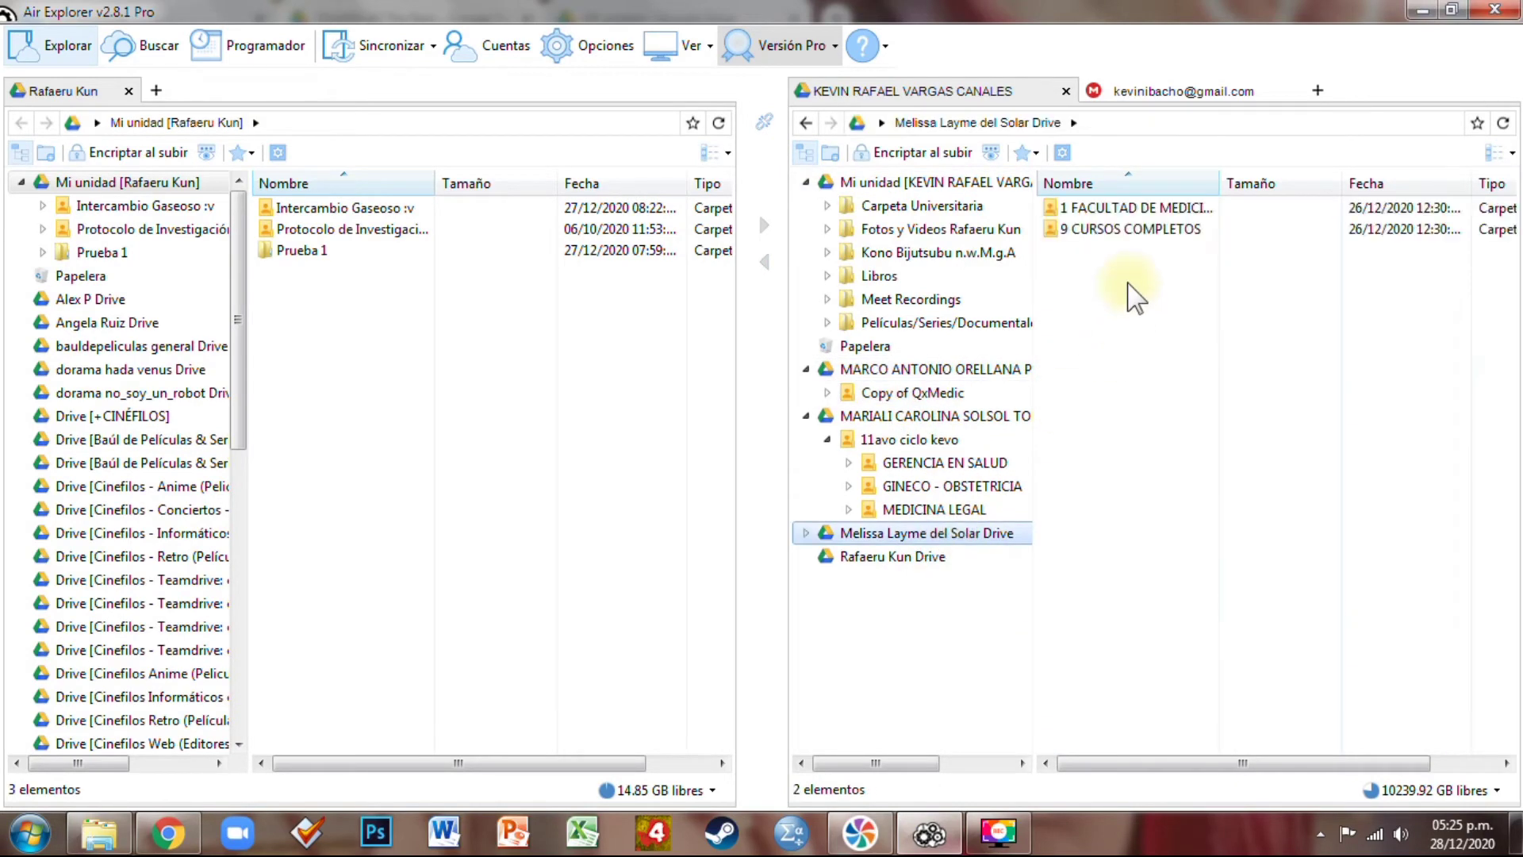
double_click(1135, 231)
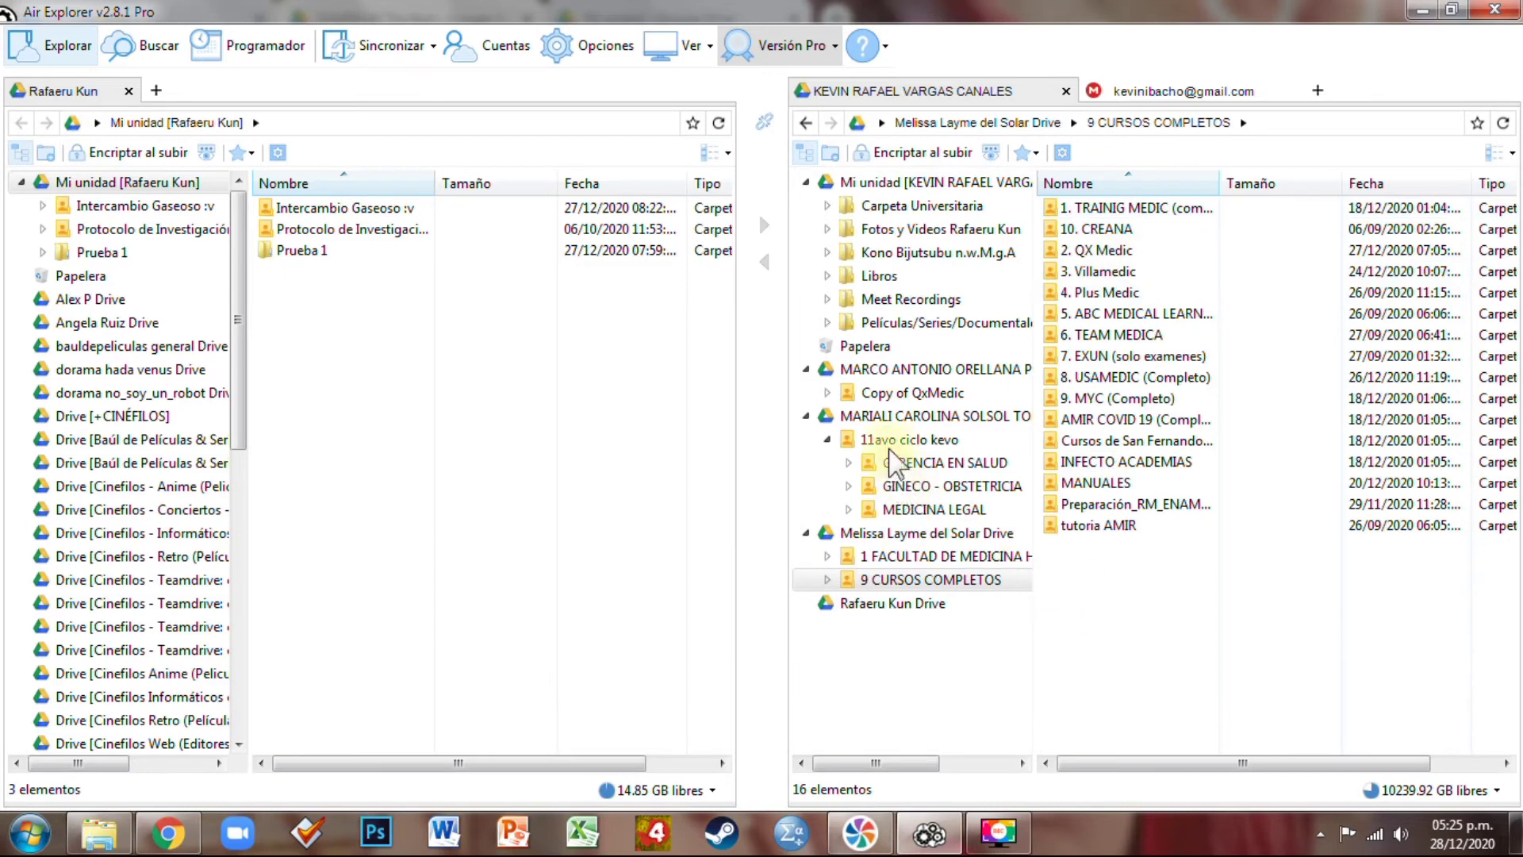
Collapse the three shared drive nodes in the right tree
left_click(806, 369)
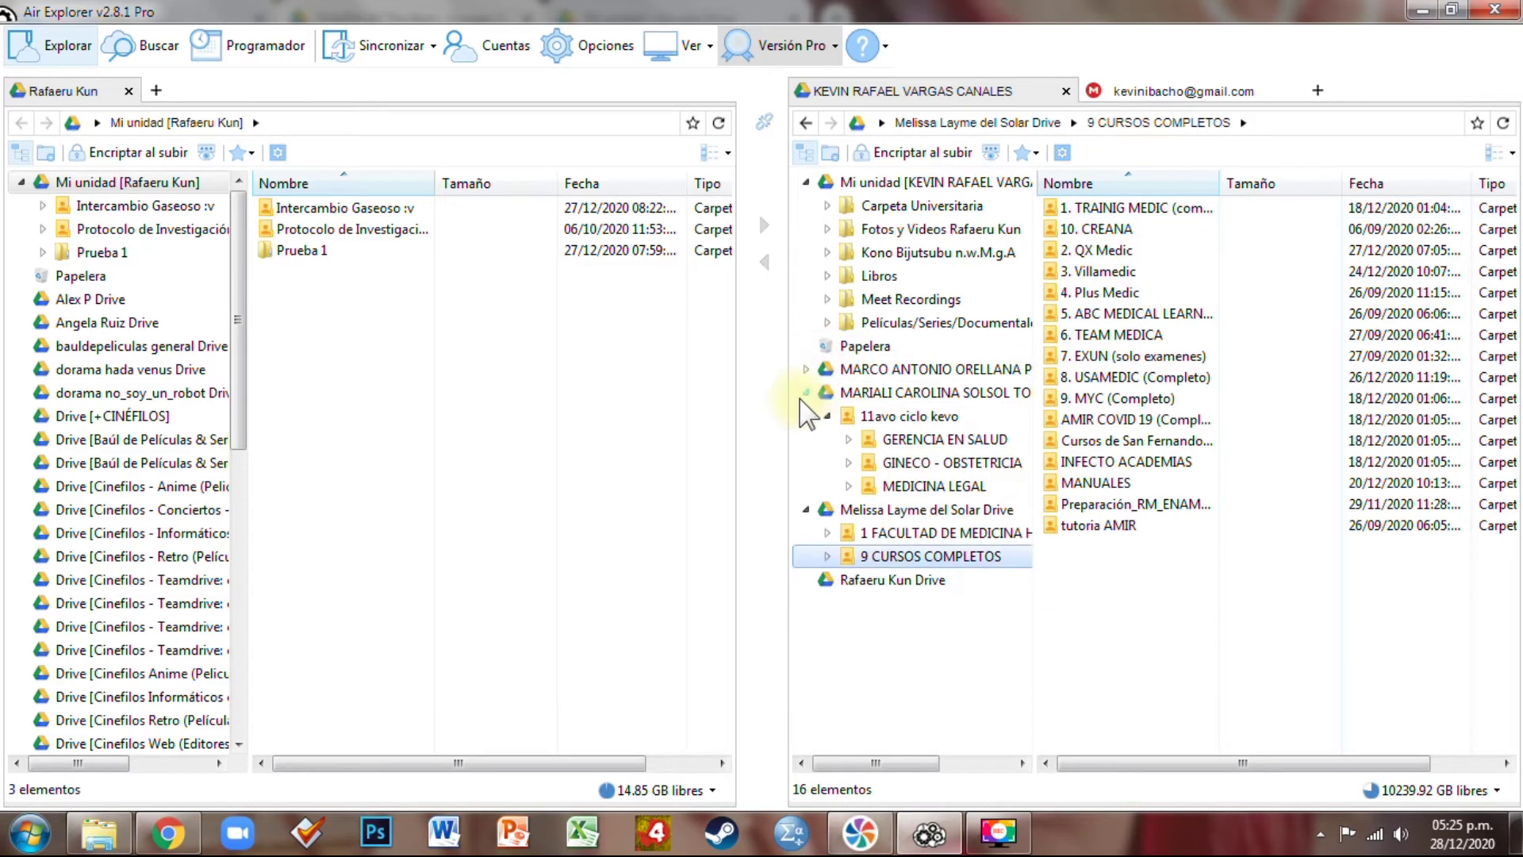
left_click(806, 392)
left_click(806, 415)
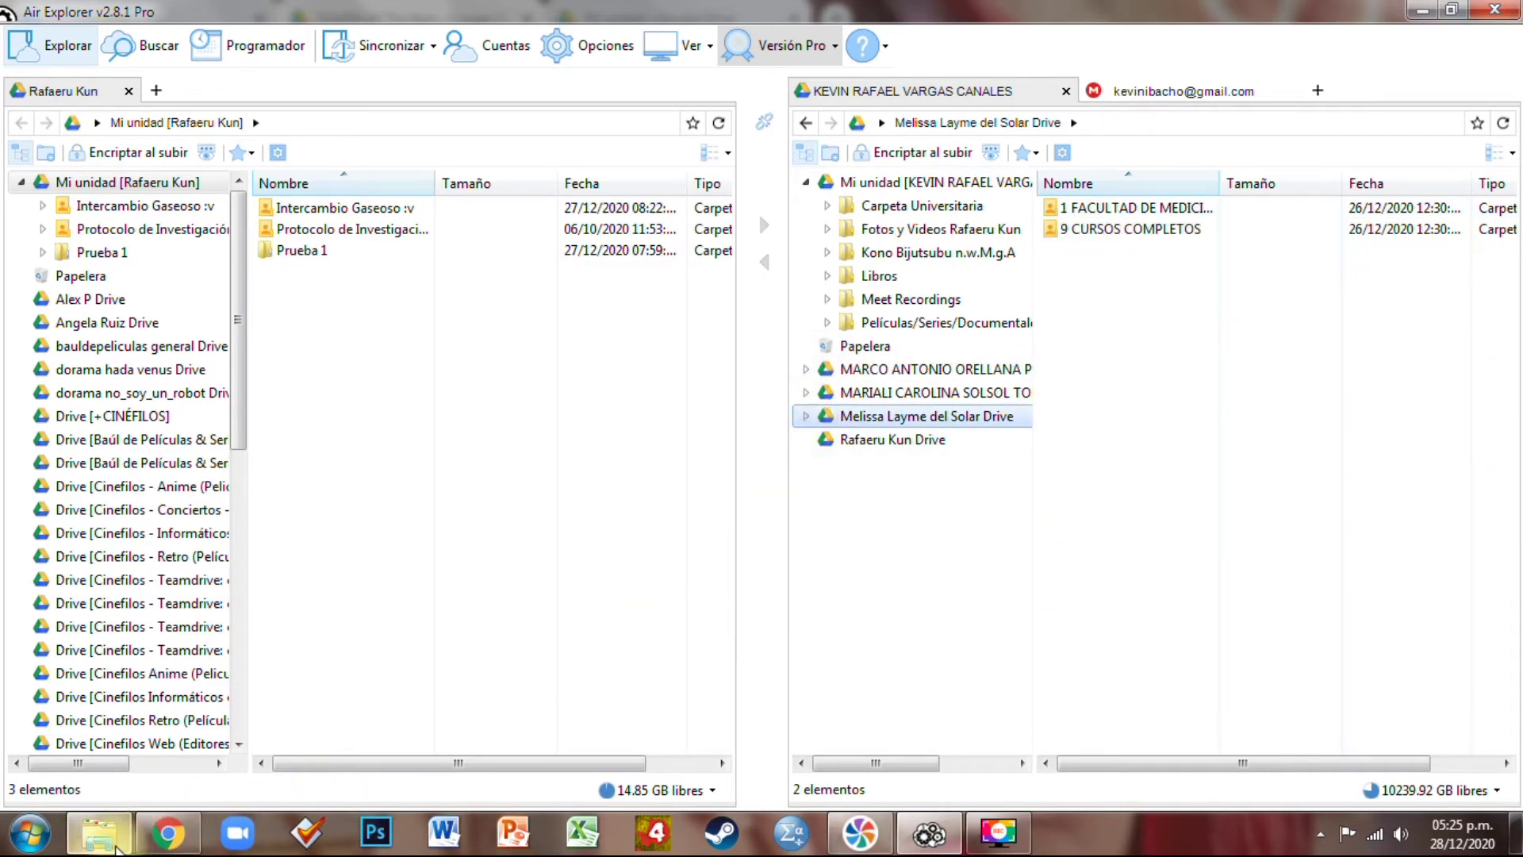
left_click(165, 837)
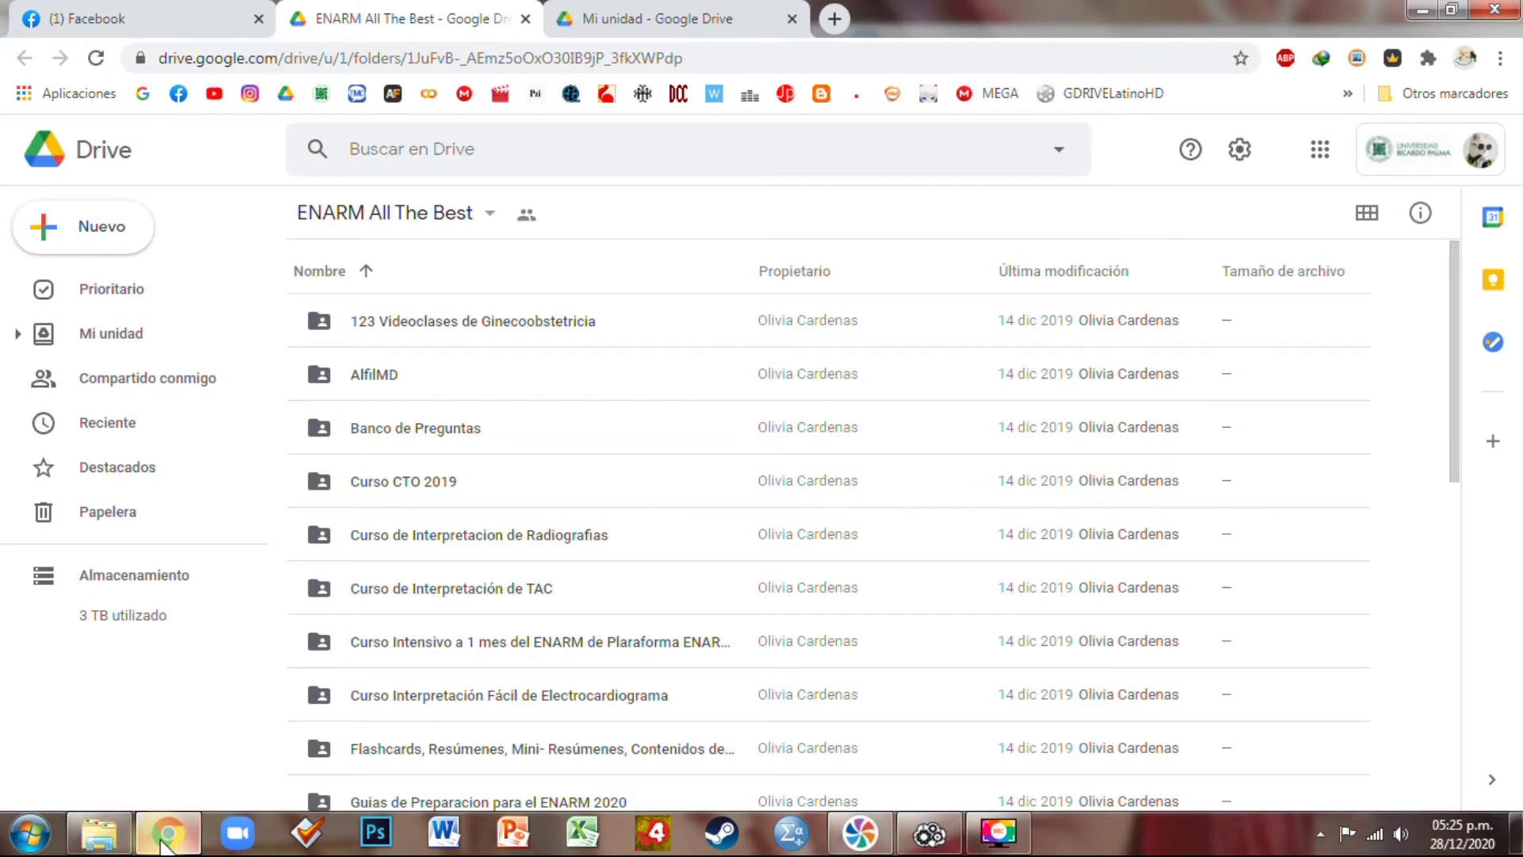
Add a shortcut to the ENARM All The Best folder into Mi unidad
left_click(484, 214)
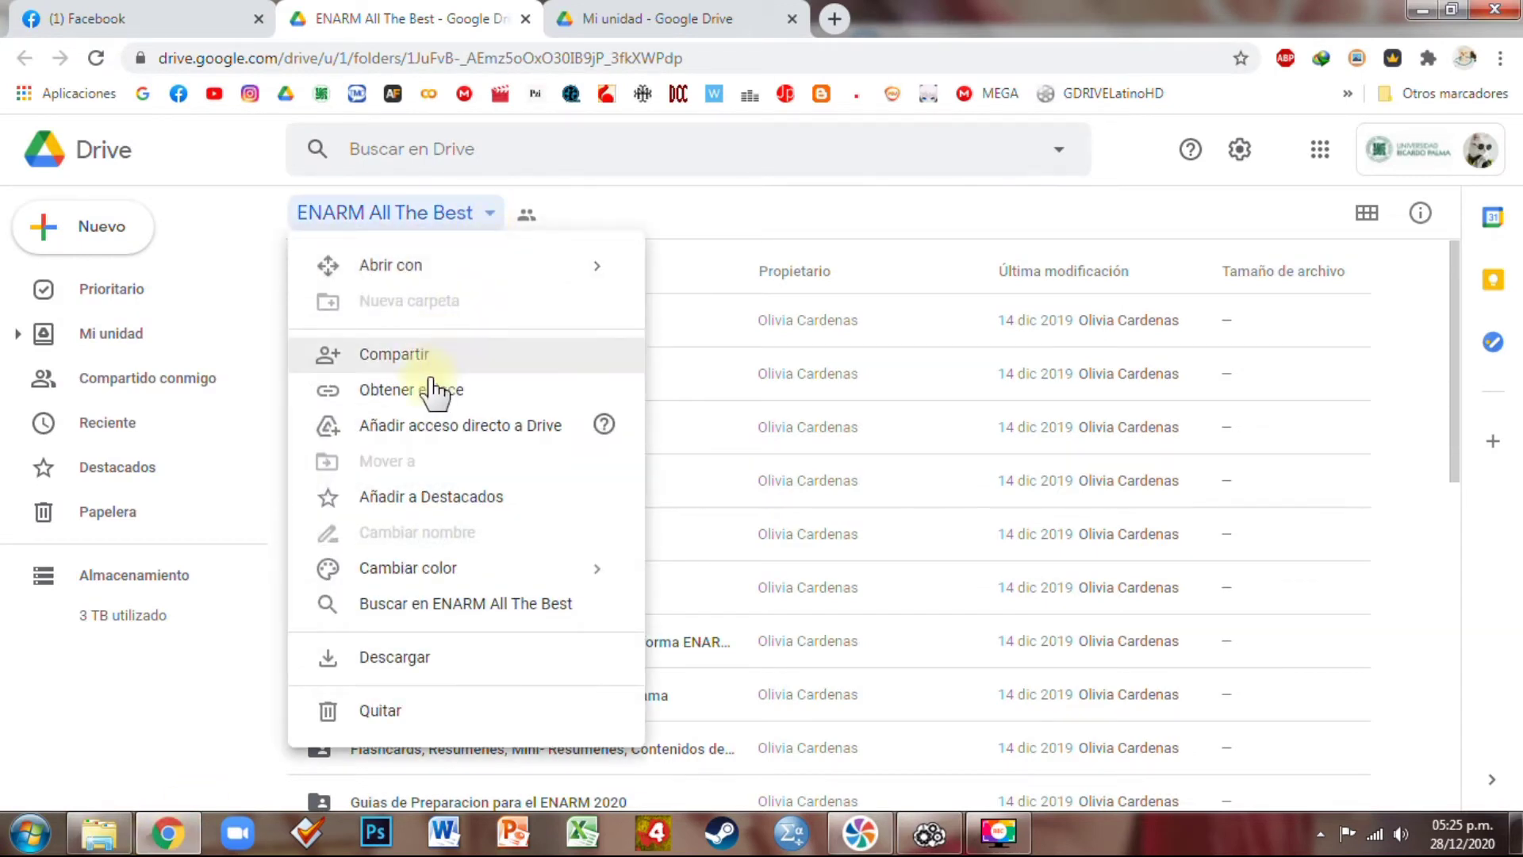
left_click(425, 436)
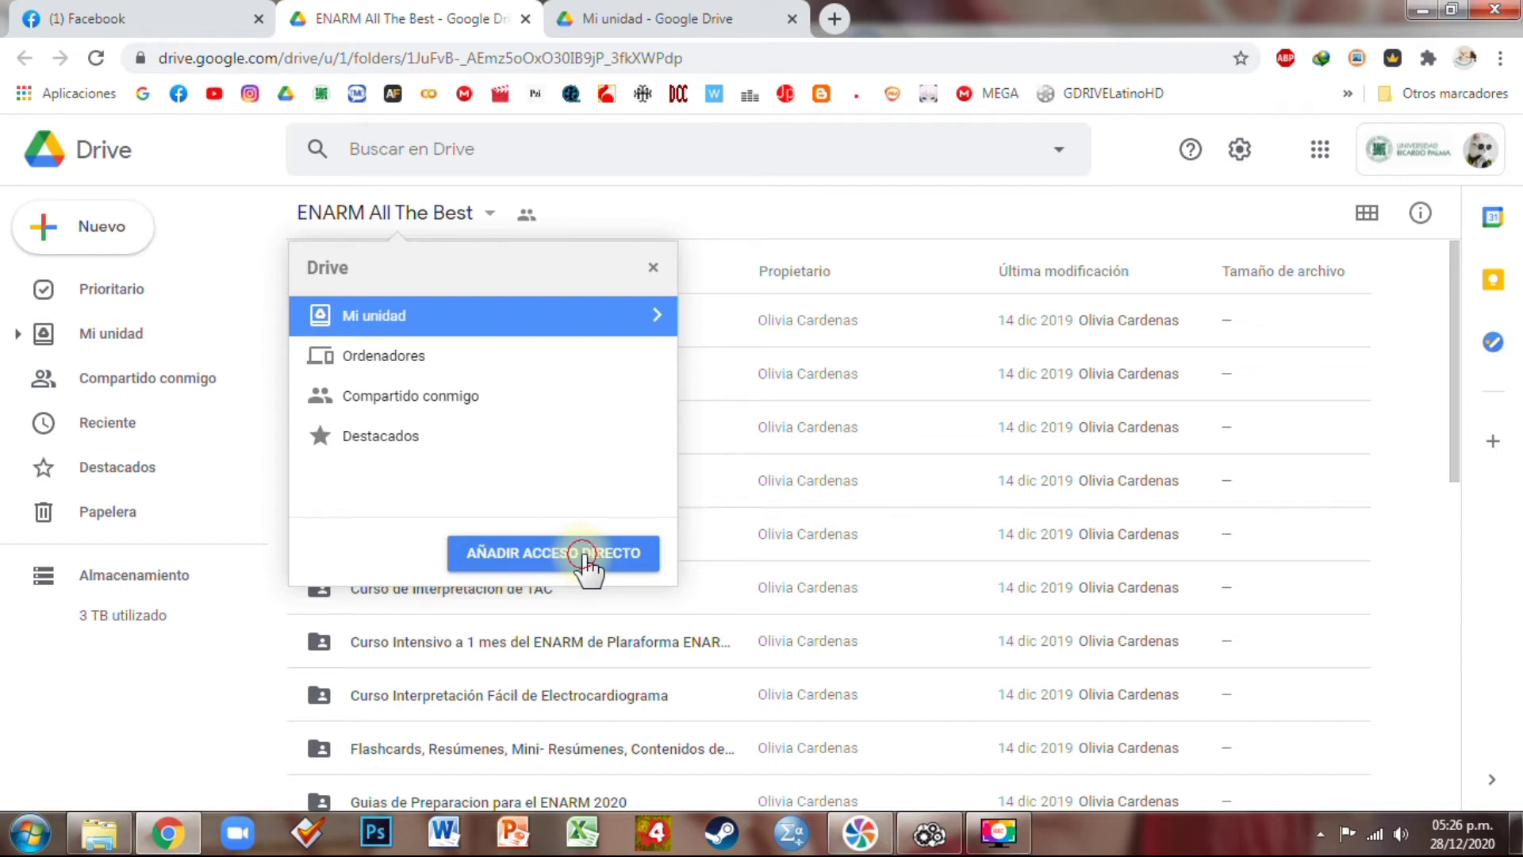
left_click(584, 553)
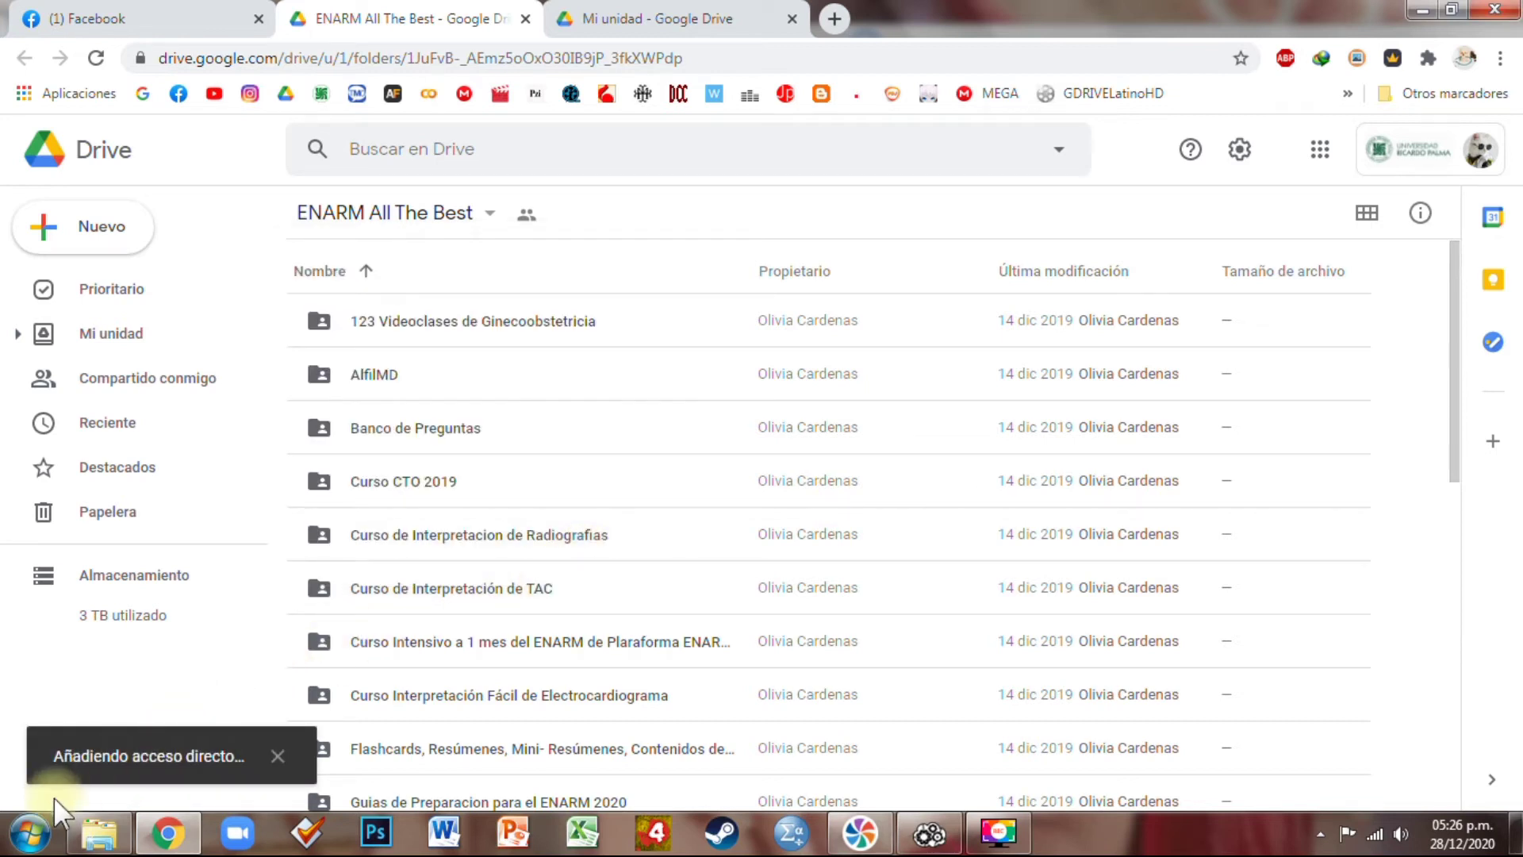
Verify the ENARM All The Best shortcut opens from Mi unidad
left_click(139, 346)
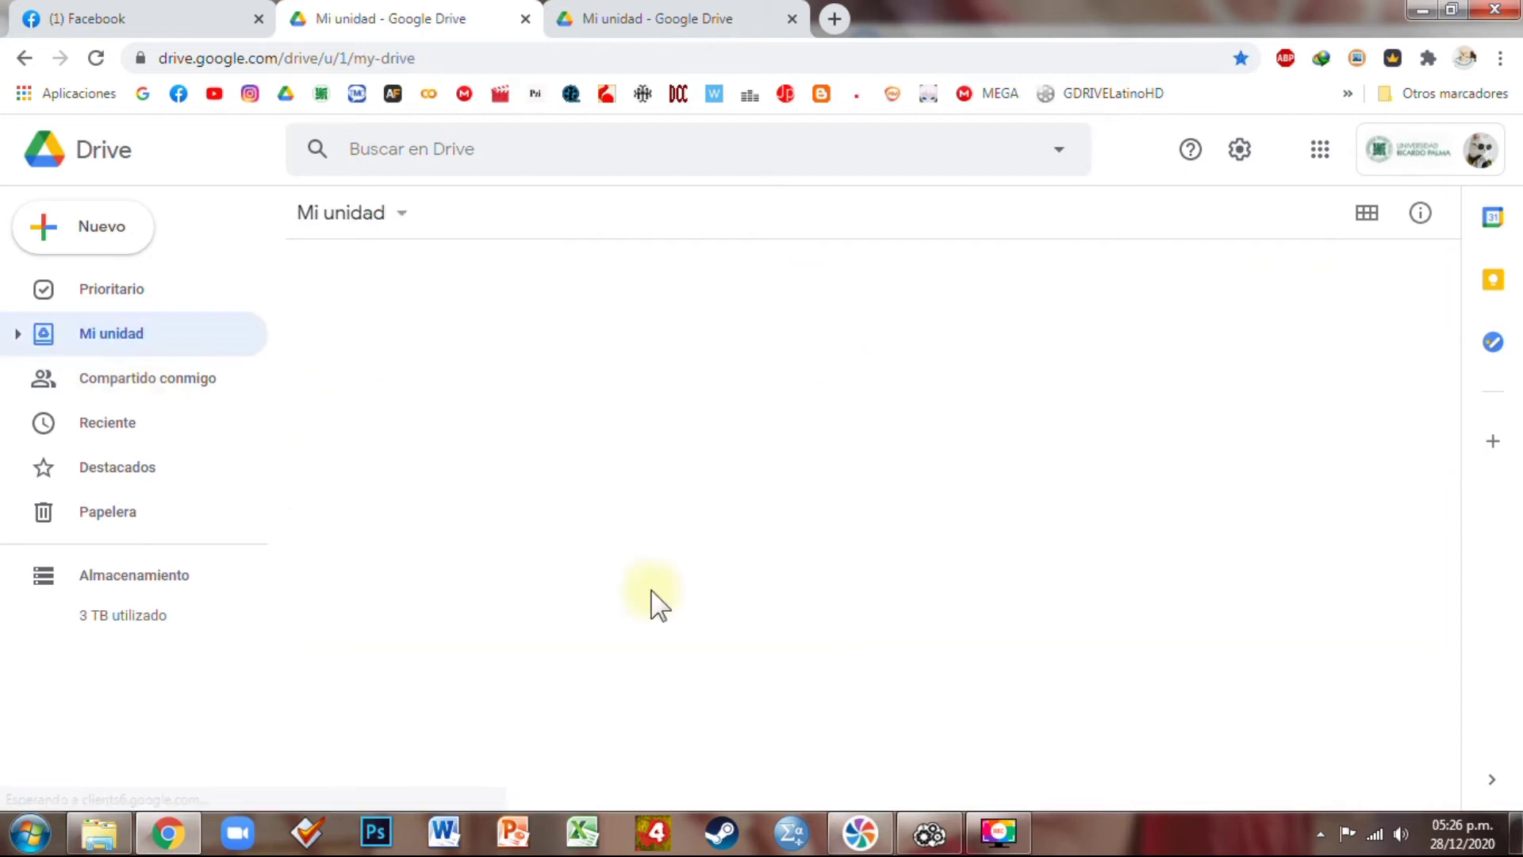
scroll(517, 734, "down", 3)
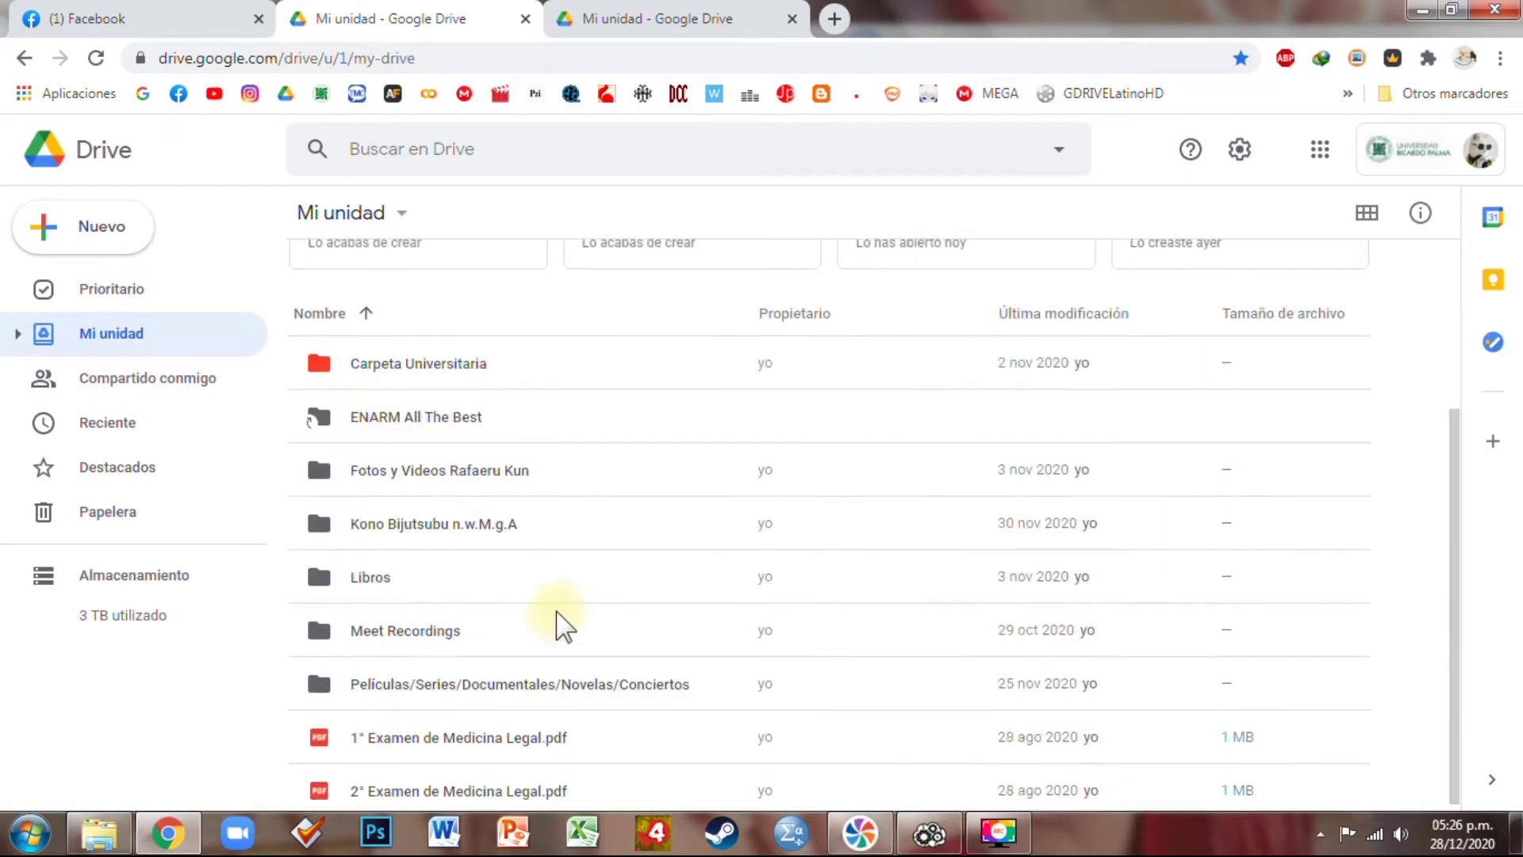
double_click(465, 422)
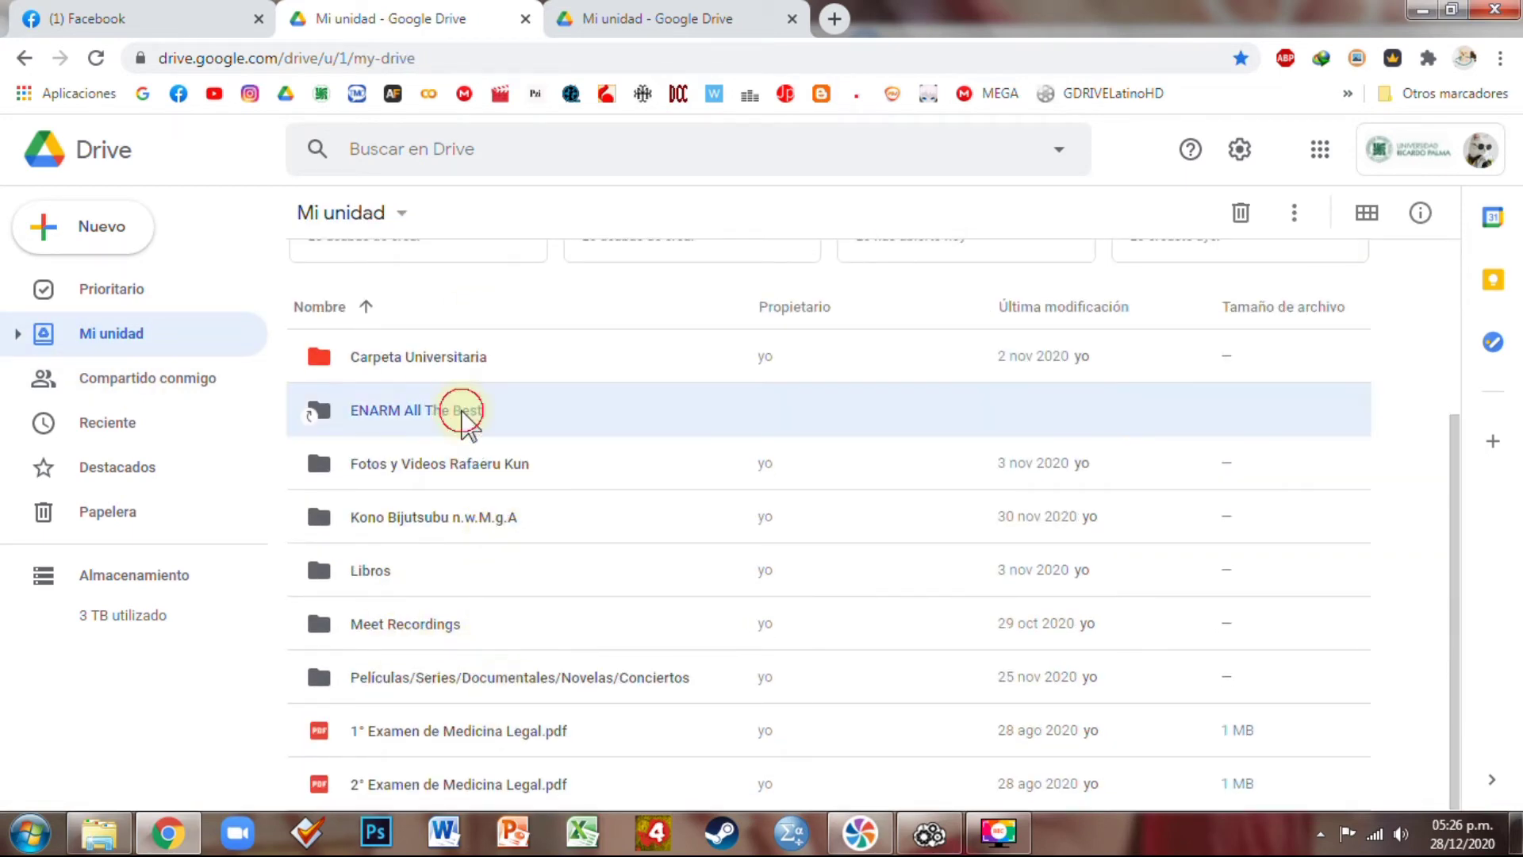
left_click(22, 60)
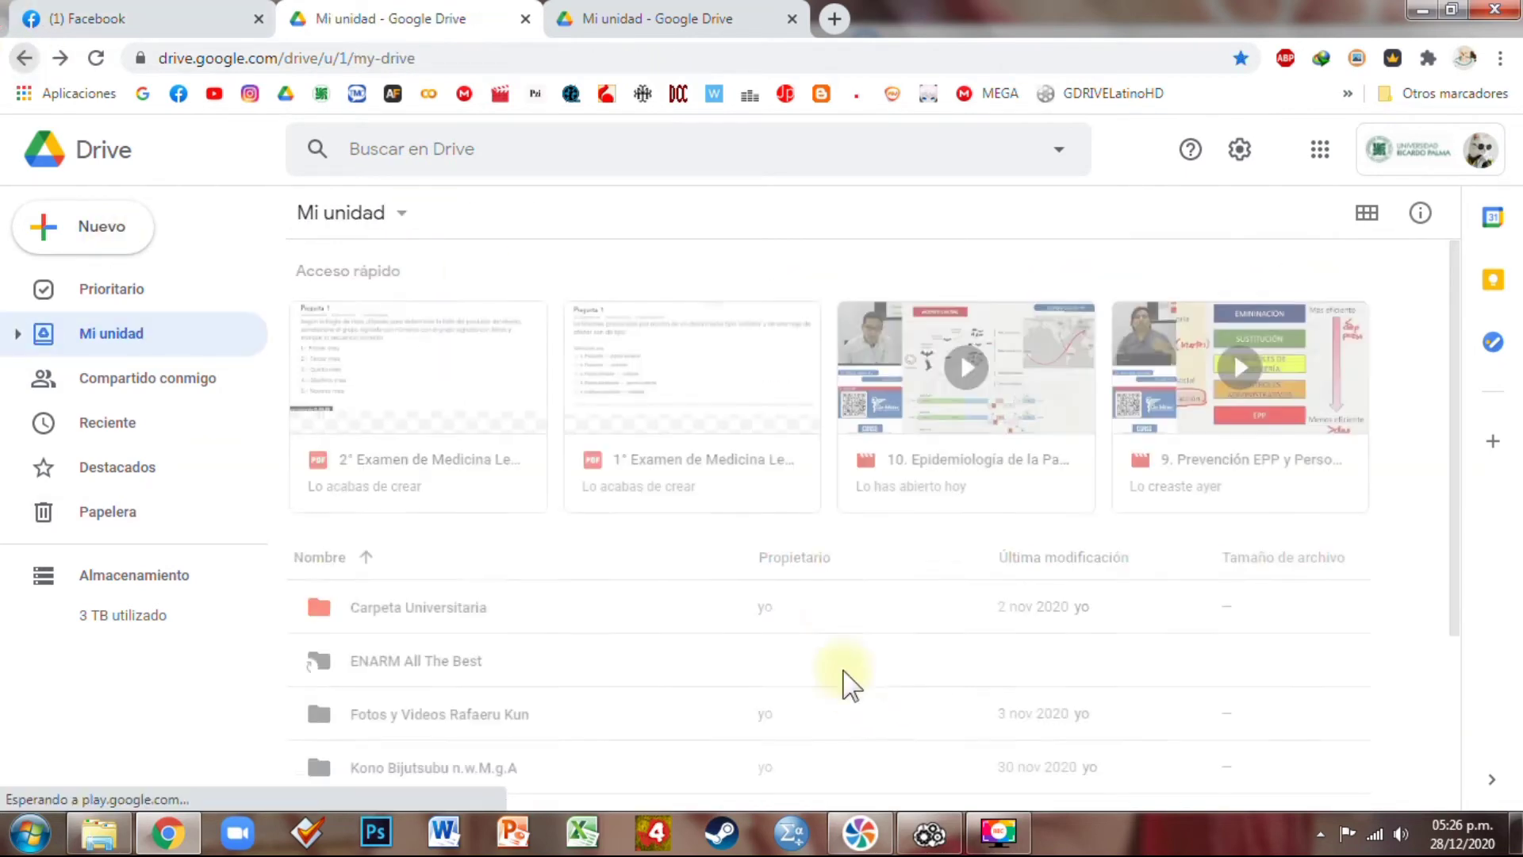
left_click(930, 833)
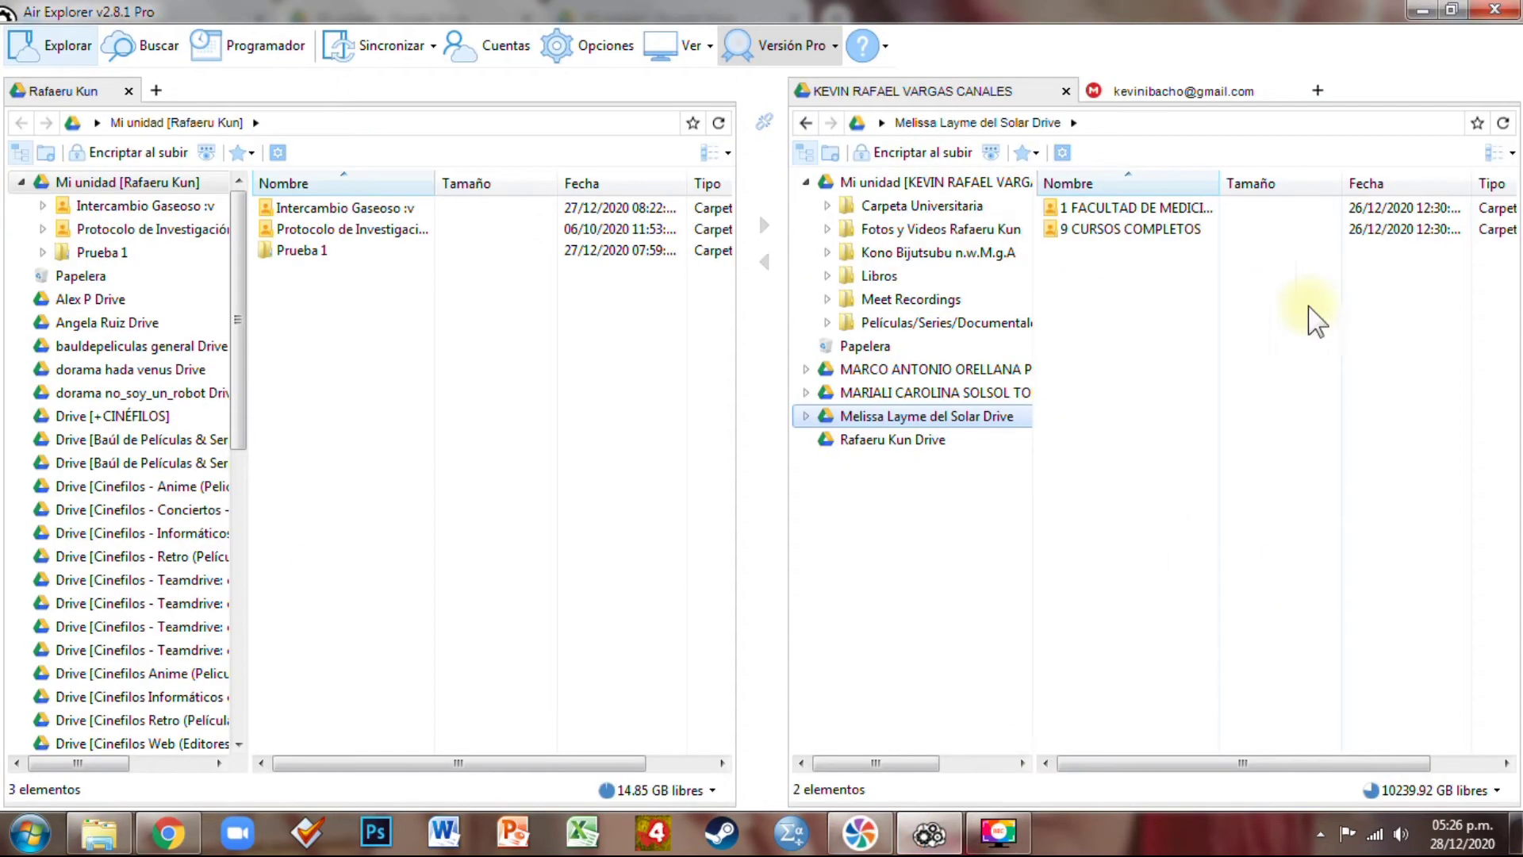
In Air Explorer's Mi unidad, try opening the 0-byte ENARM All The Best shortcut, then cancel
left_click(913, 182)
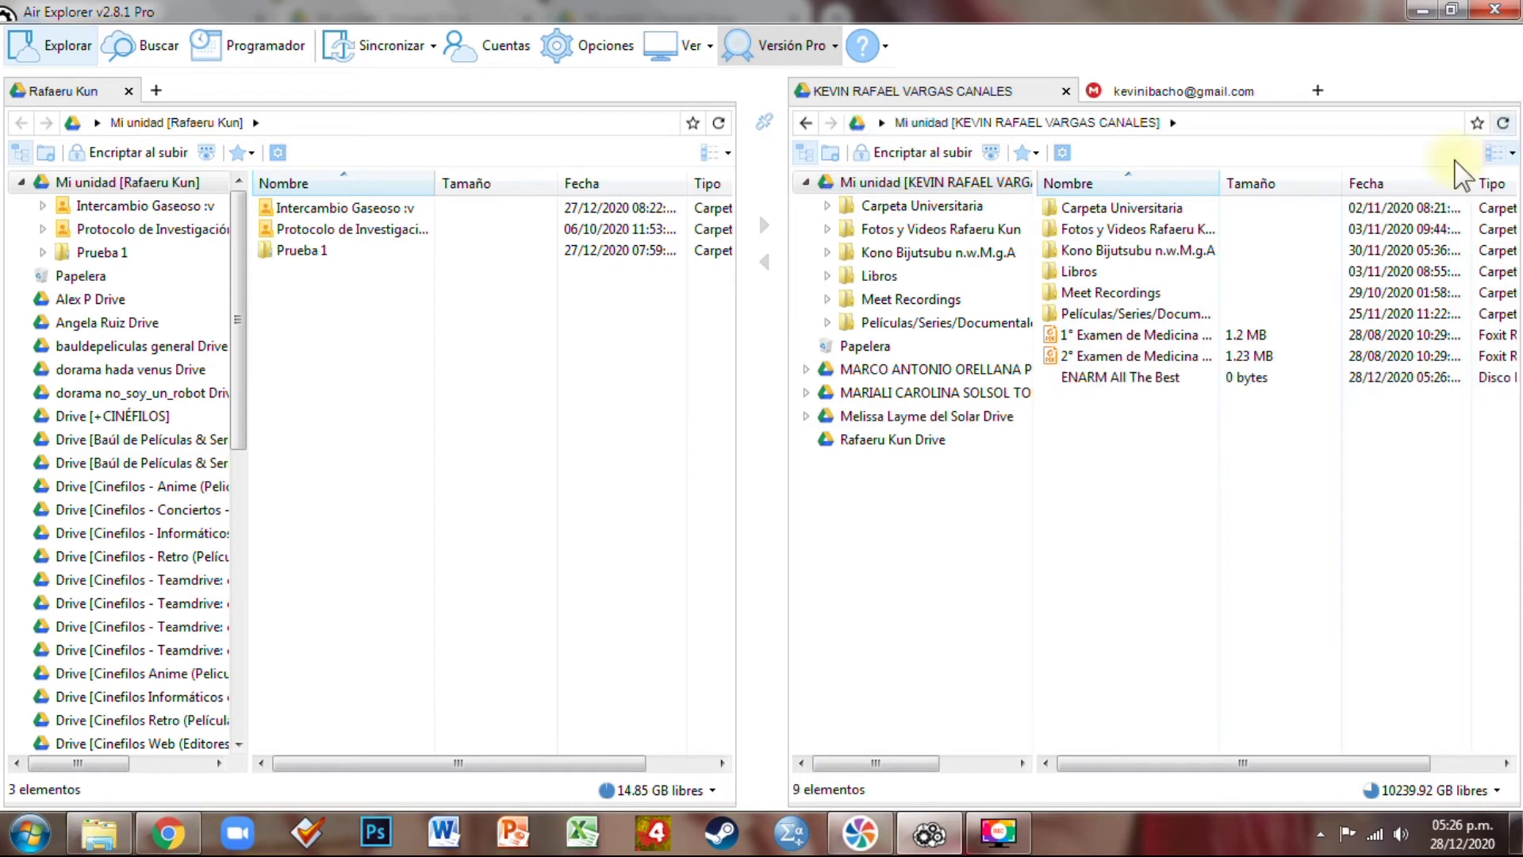
double_click(1134, 380)
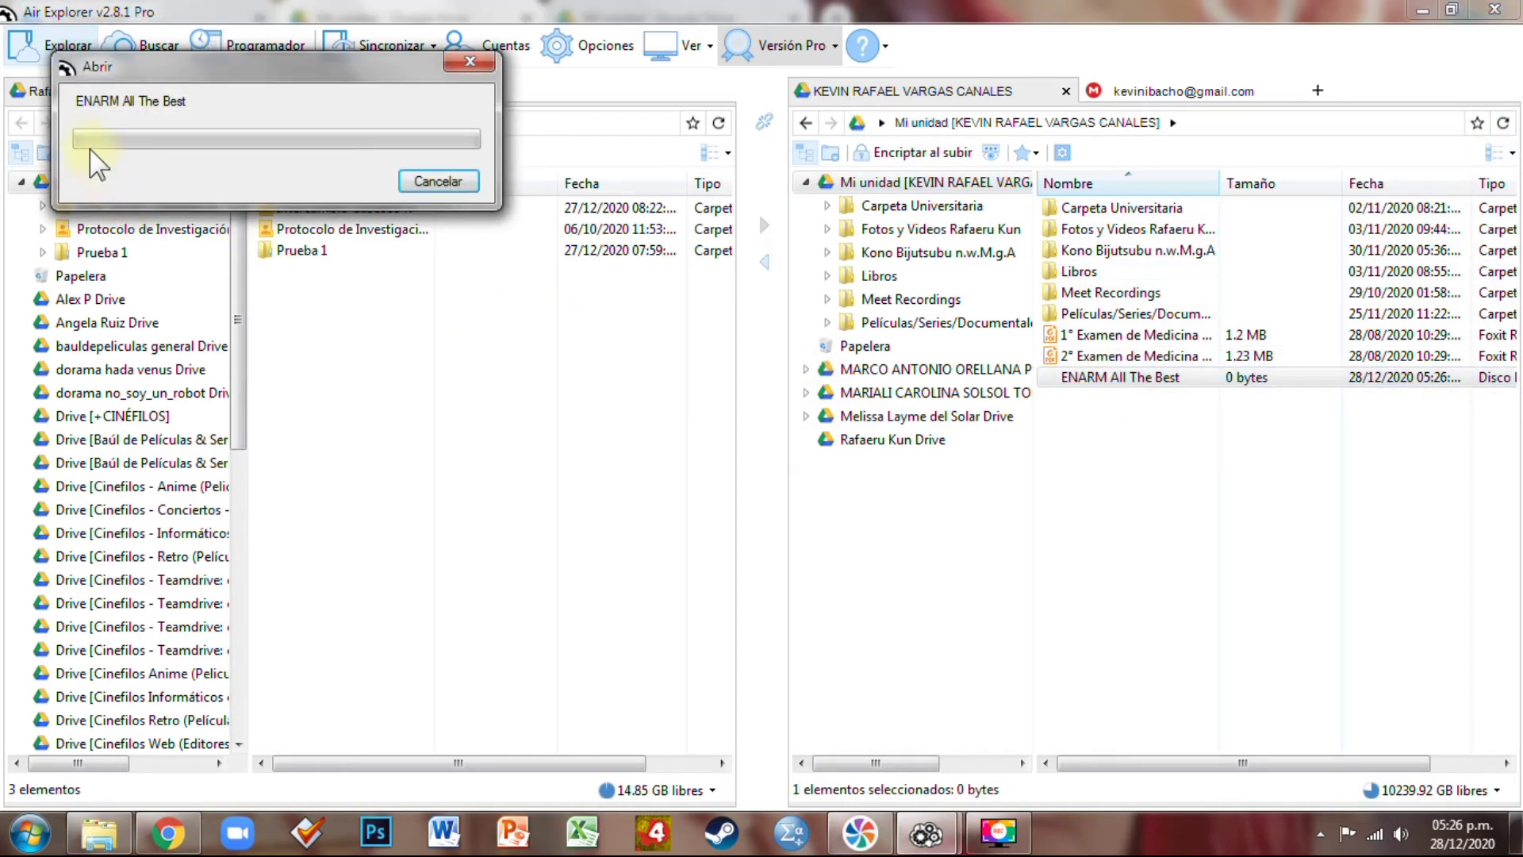
left_click(450, 185)
left_click(168, 833)
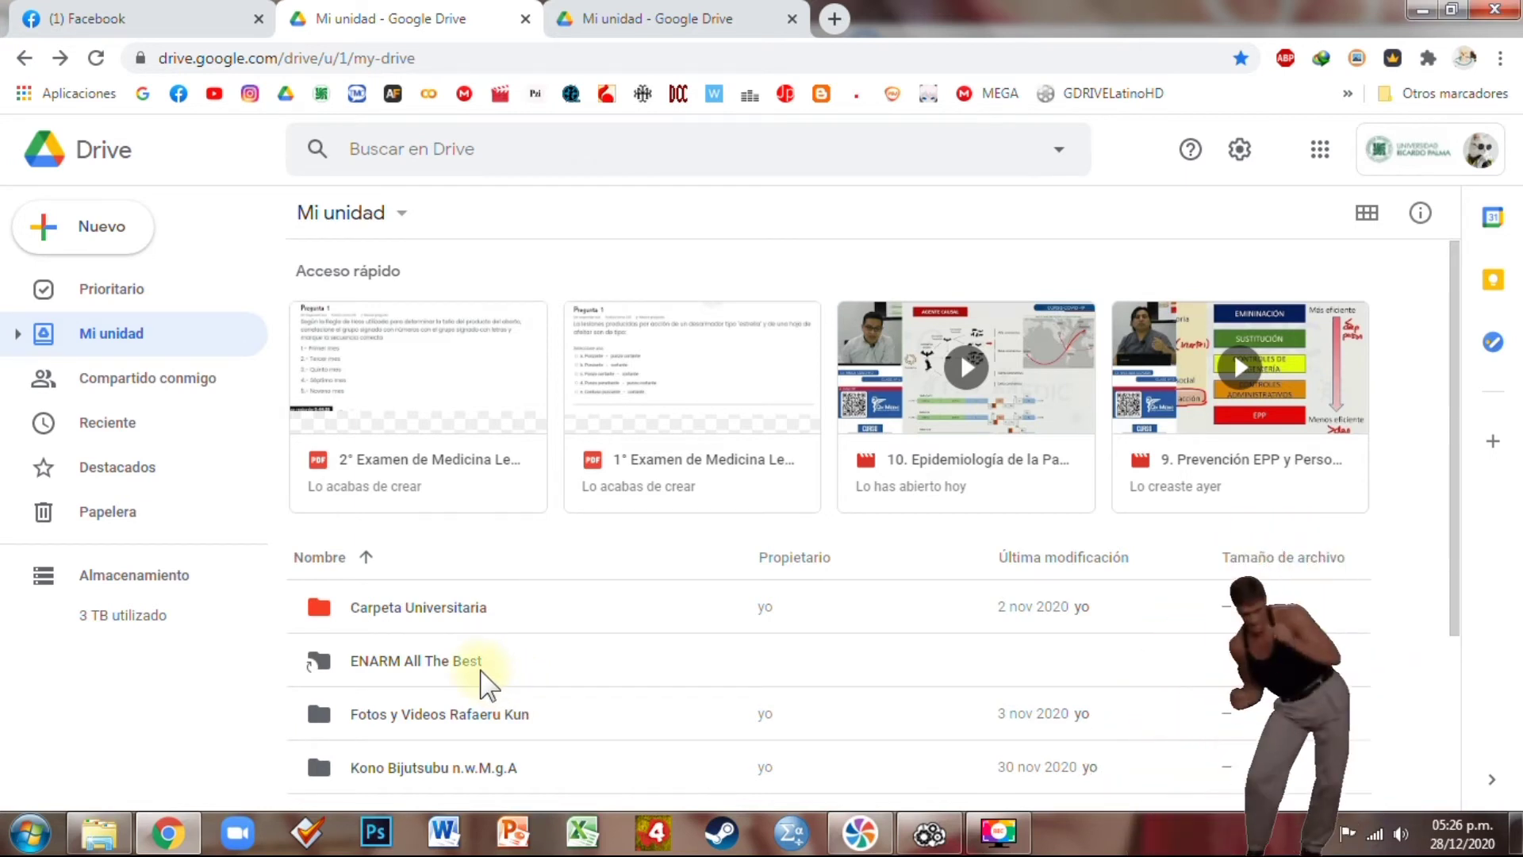
Open 123 Videoclases de Ginecoobstetricia from the ENARM shortcut with Copy, URL to Google Drive
double_click(480, 670)
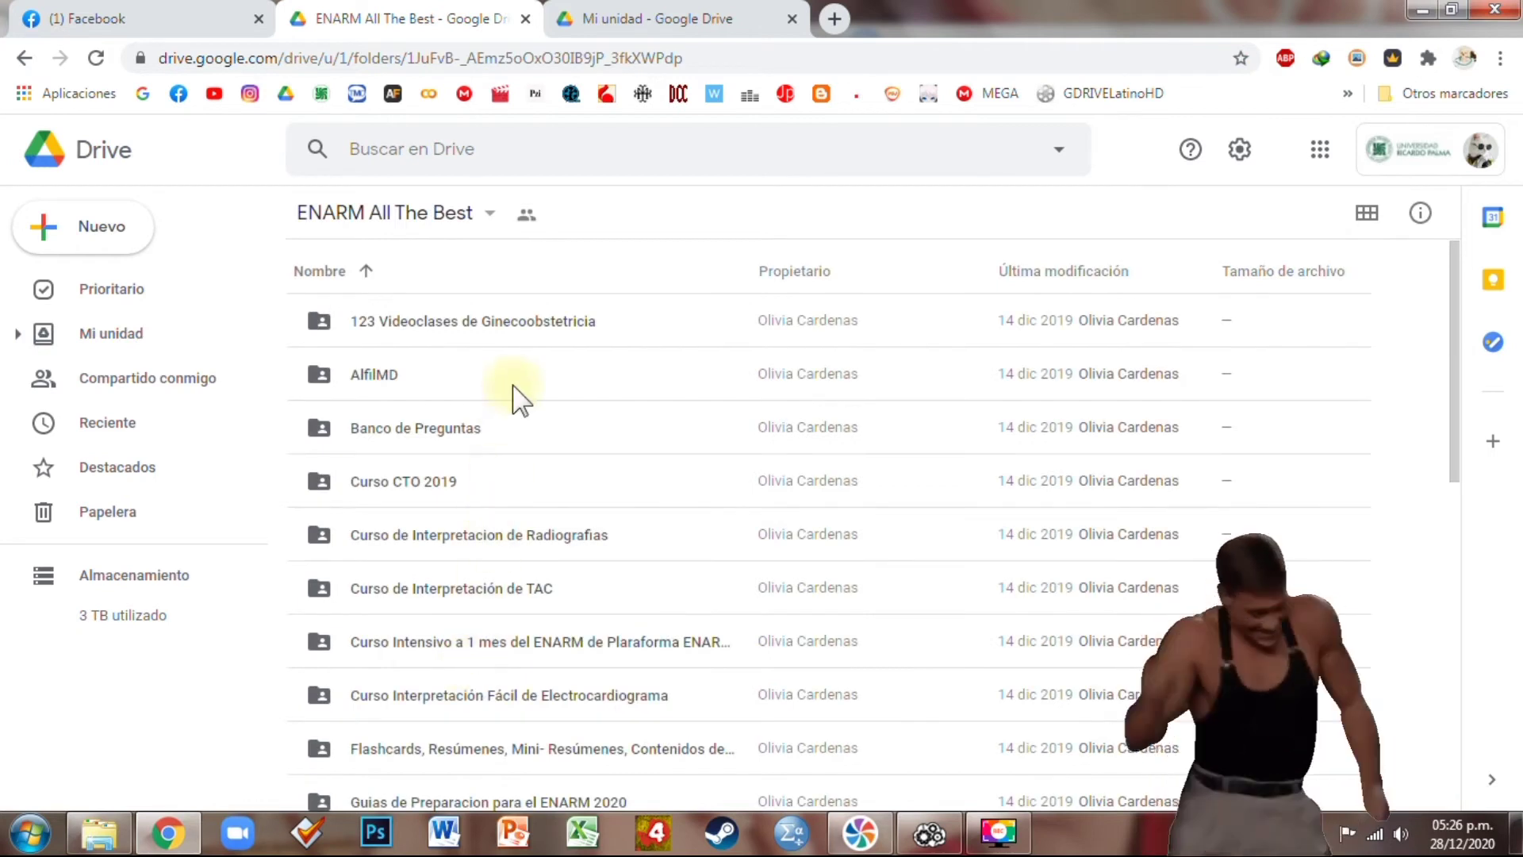
left_click(526, 334)
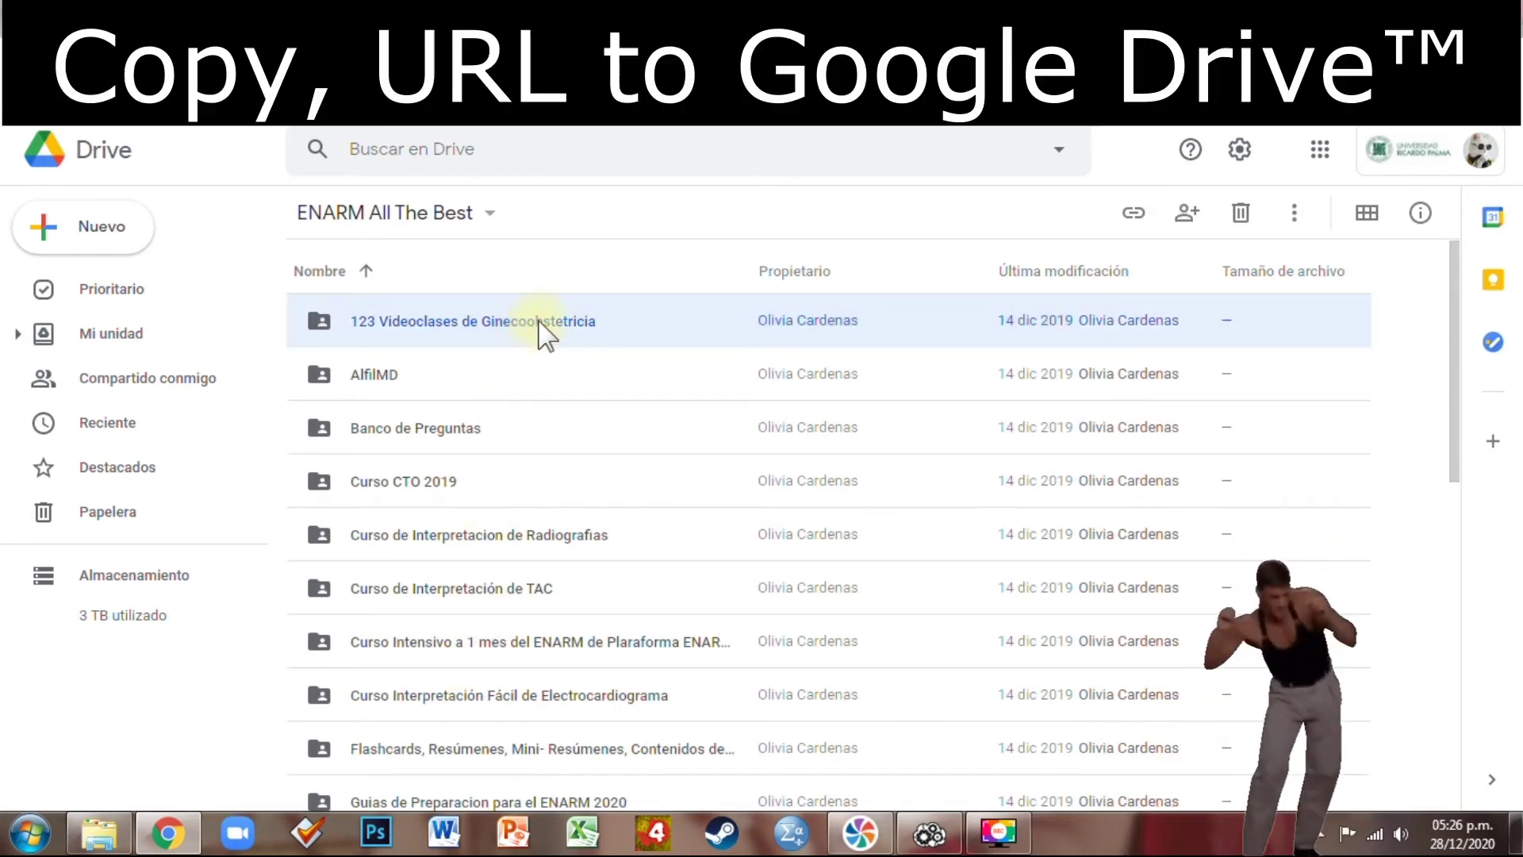
right_click(538, 320)
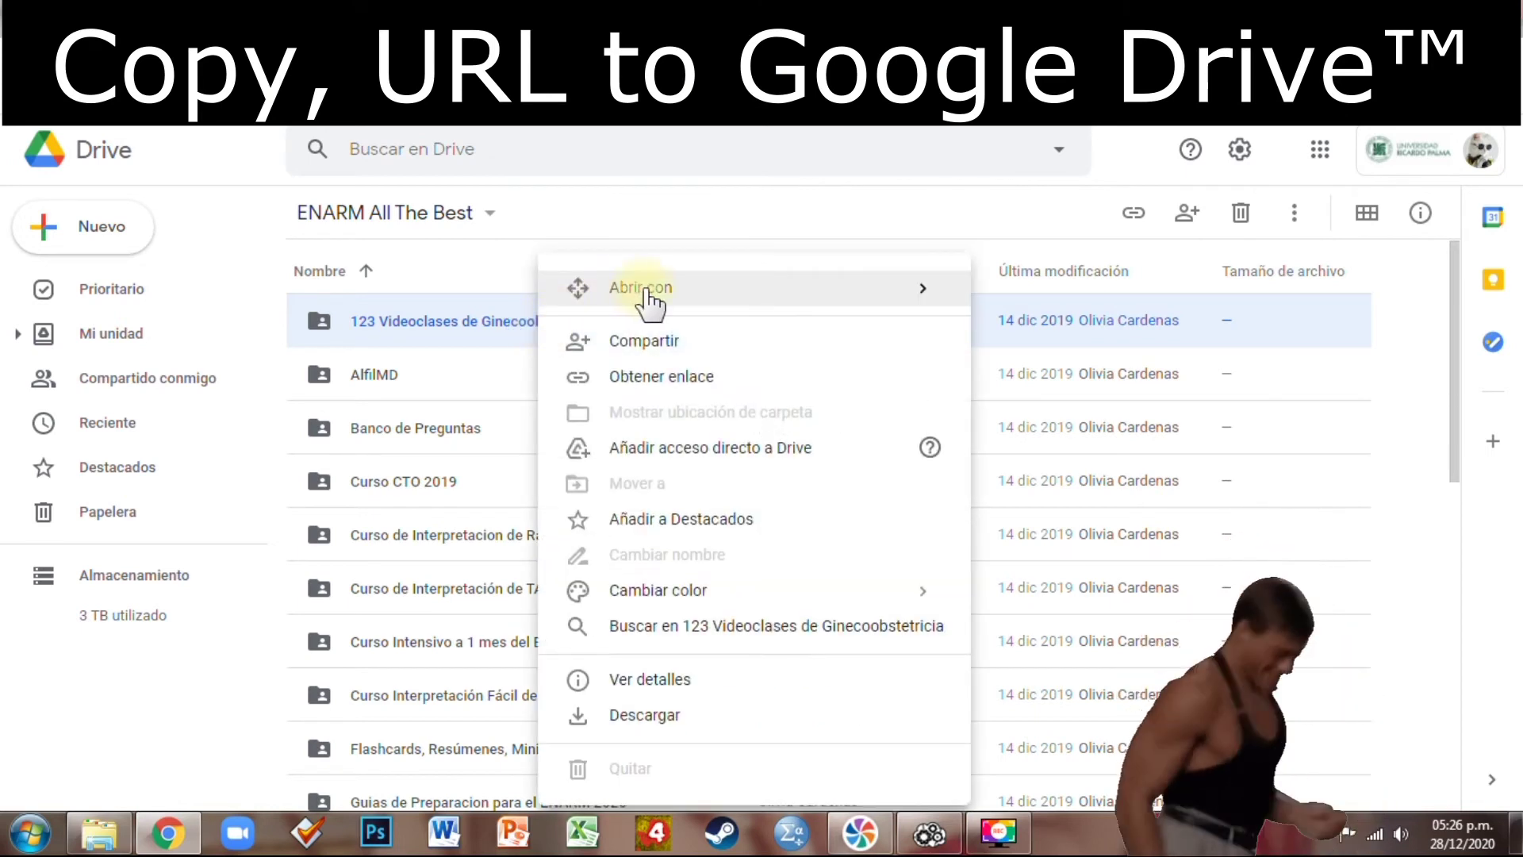
mouse_move(647, 292)
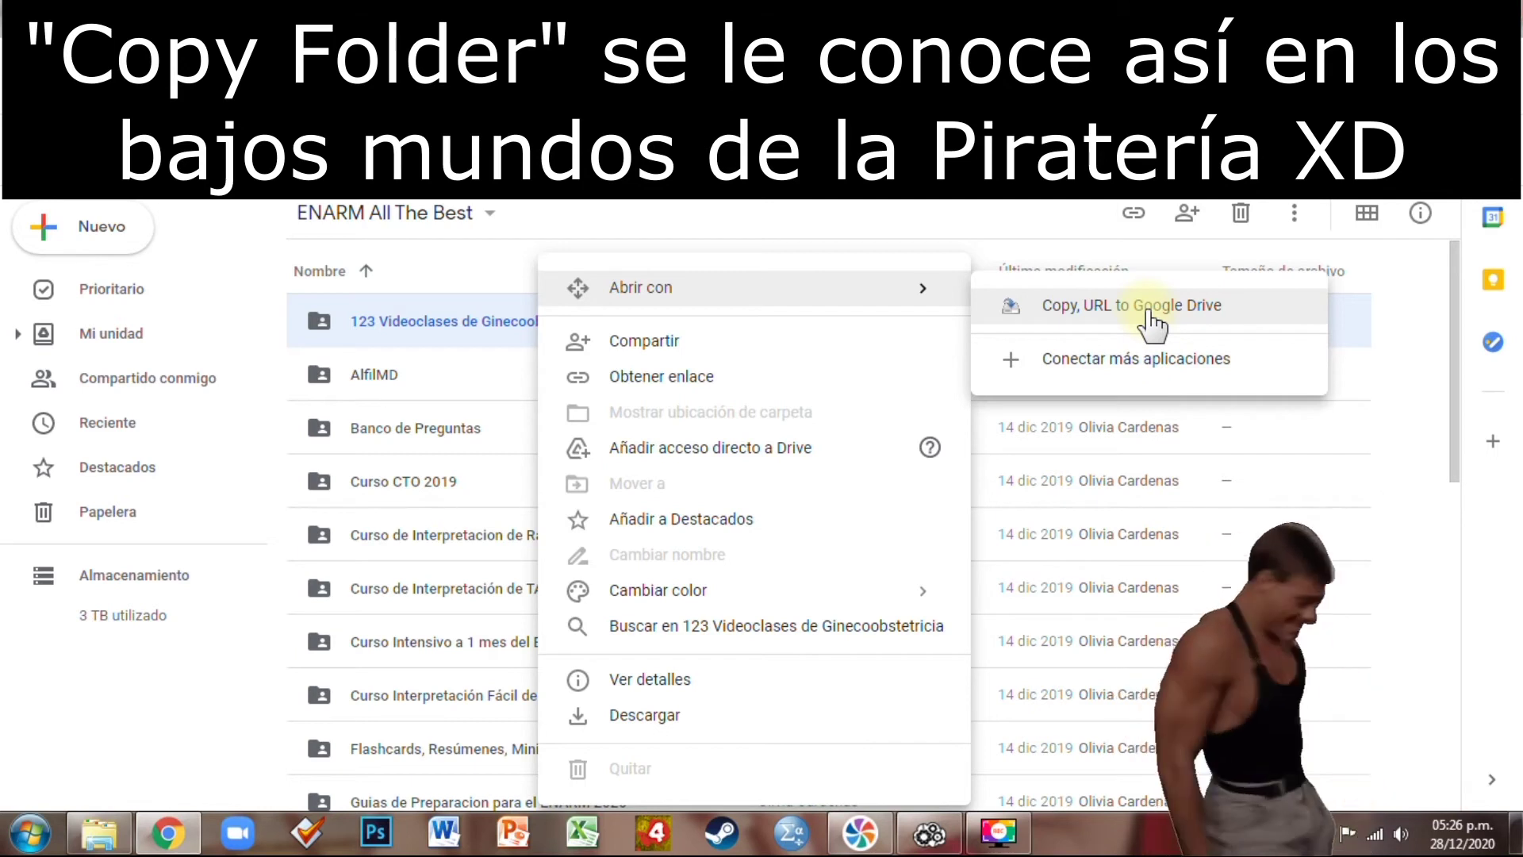
left_click(1047, 308)
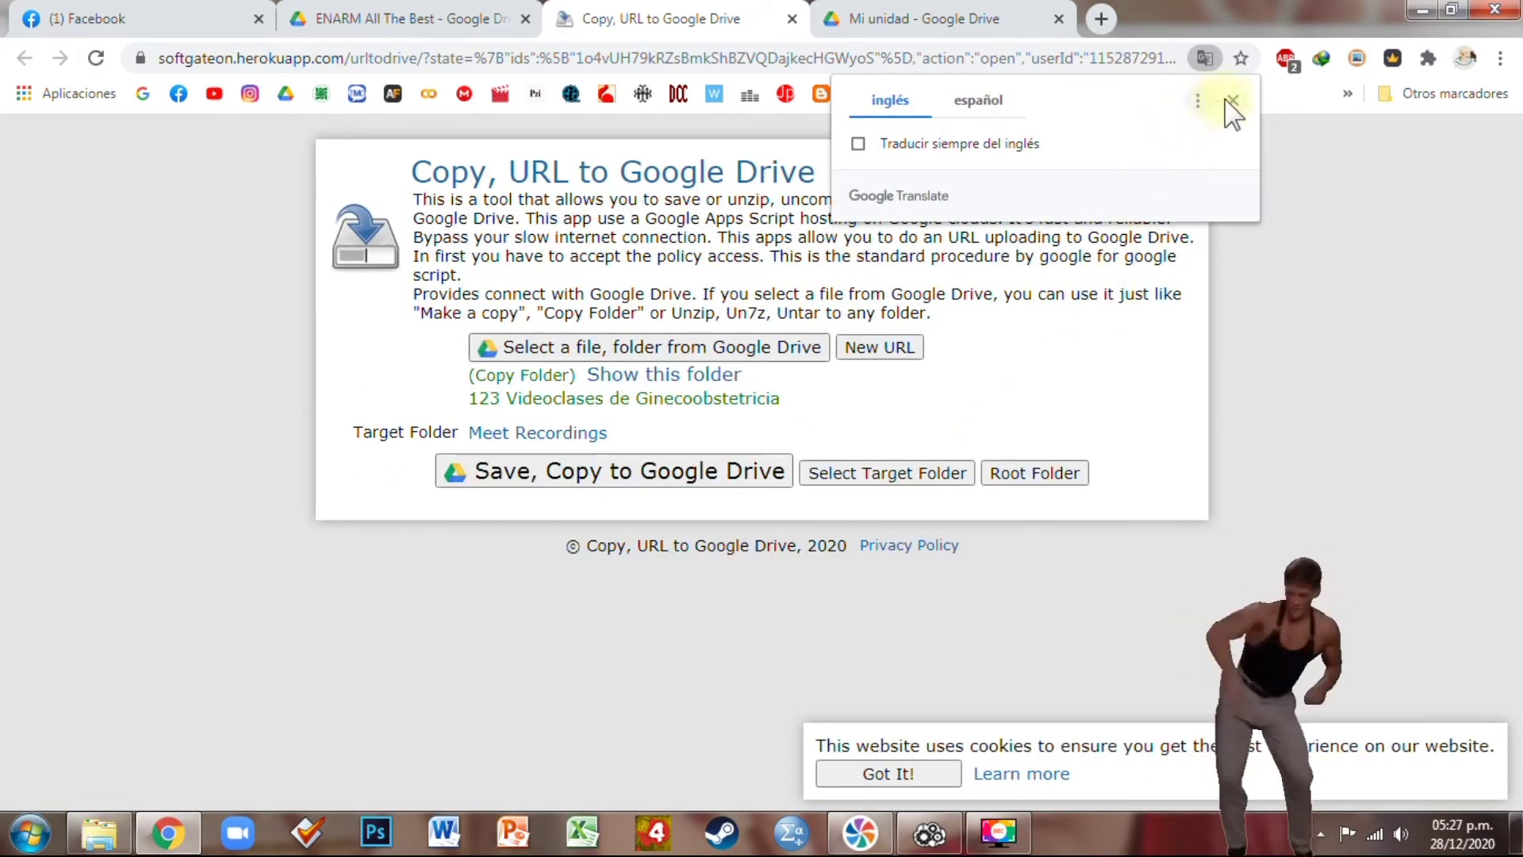
Set Meet Recordings as the target folder for the copy
left_click(1232, 101)
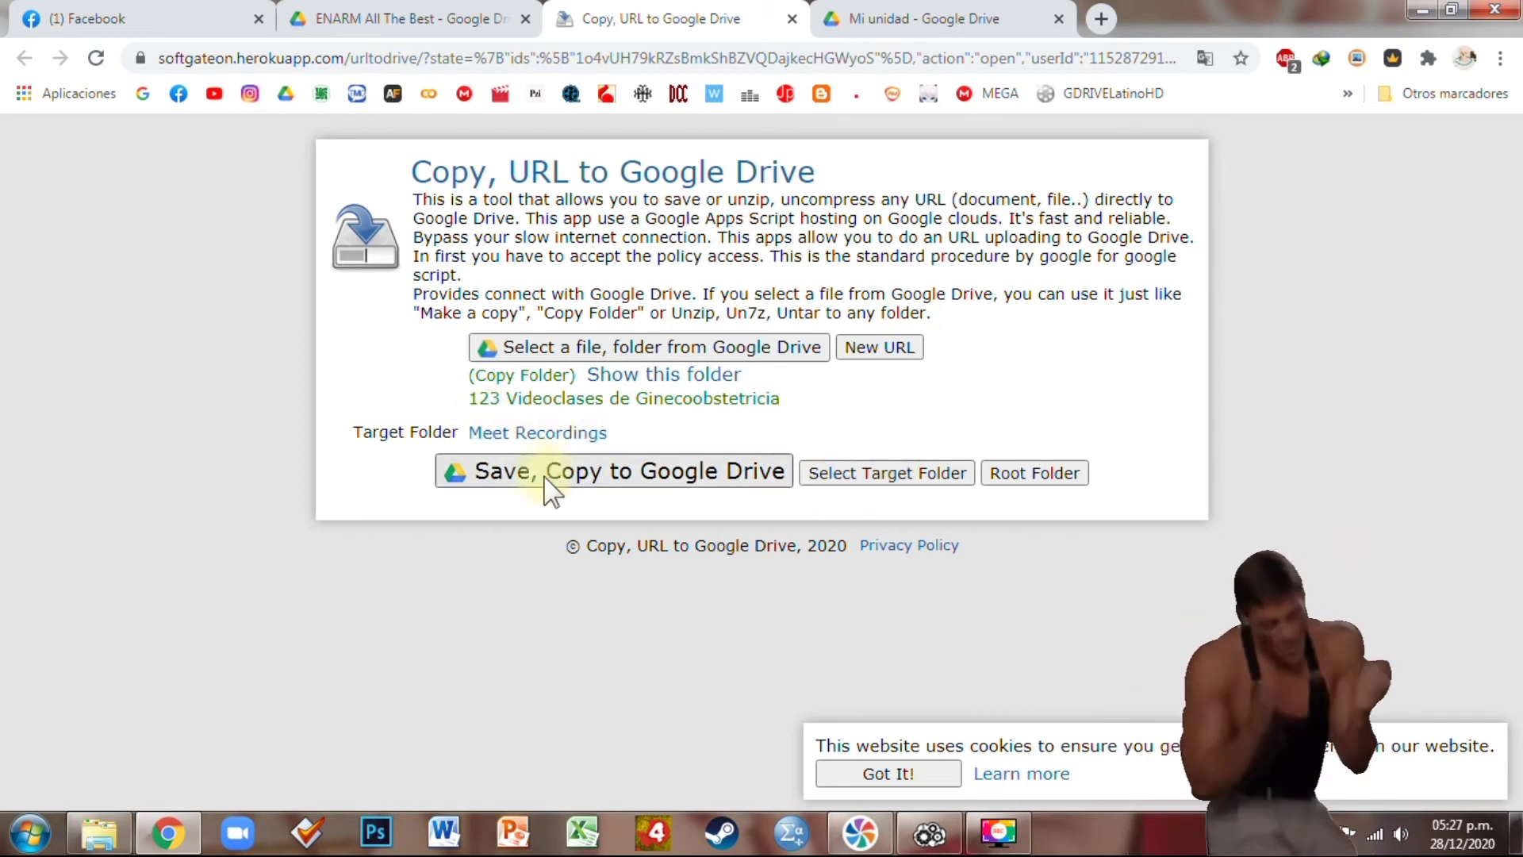
left_click(849, 474)
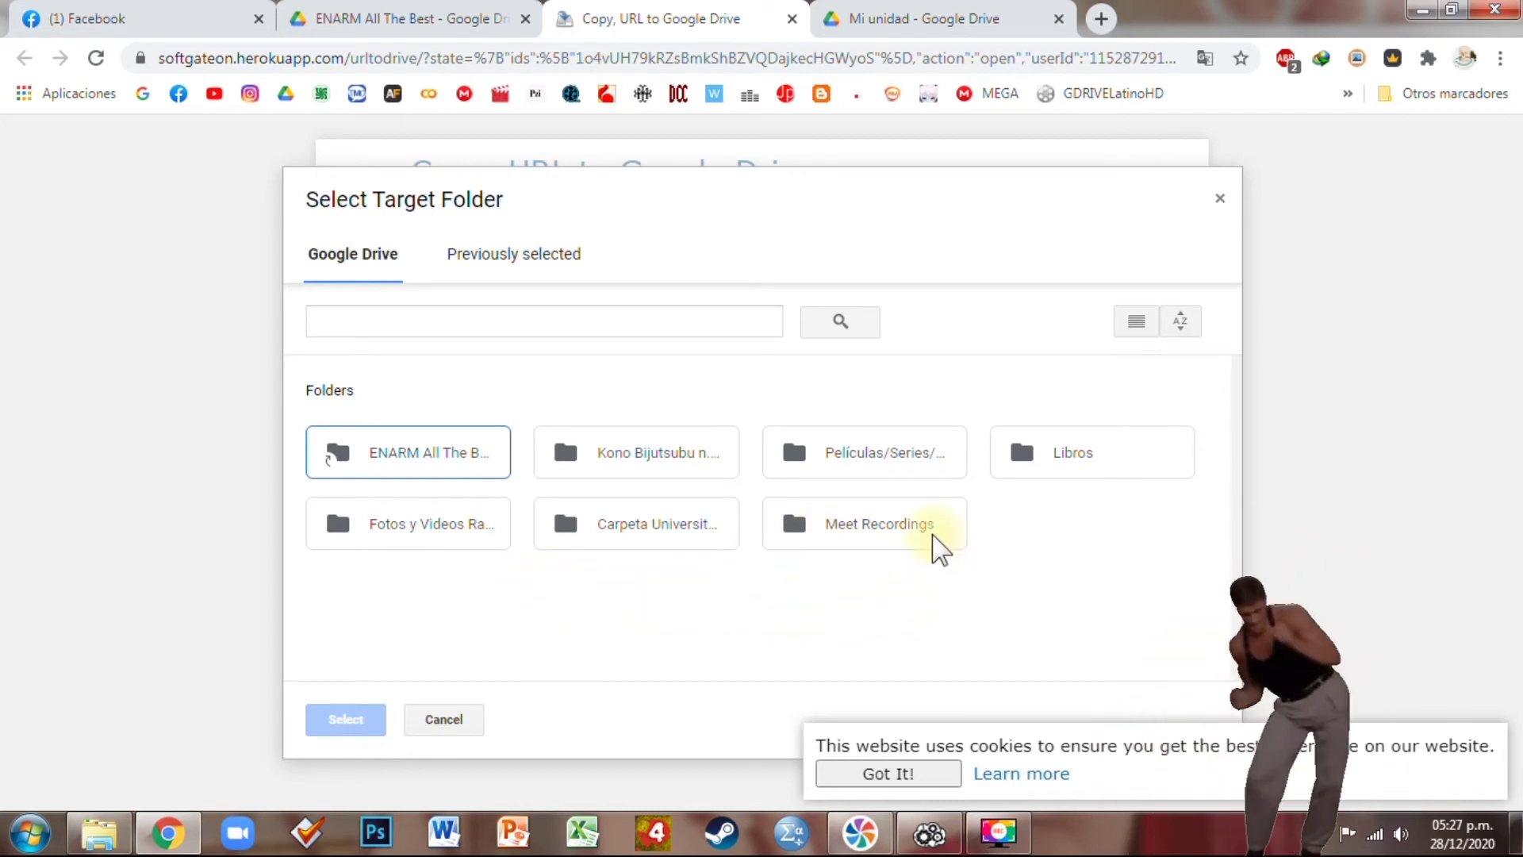
right_click(1074, 534)
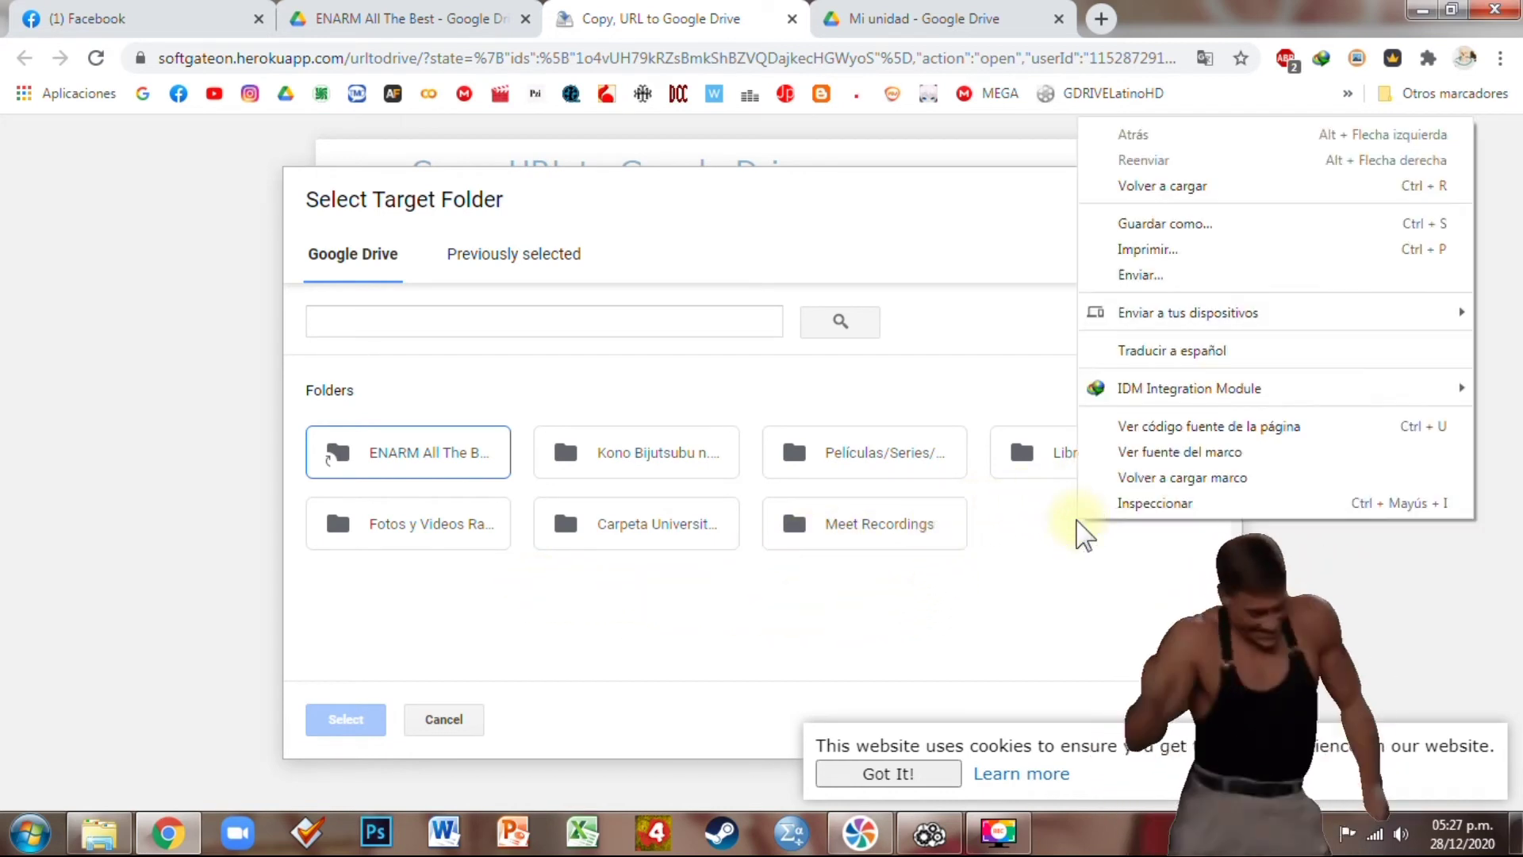
left_click(1001, 544)
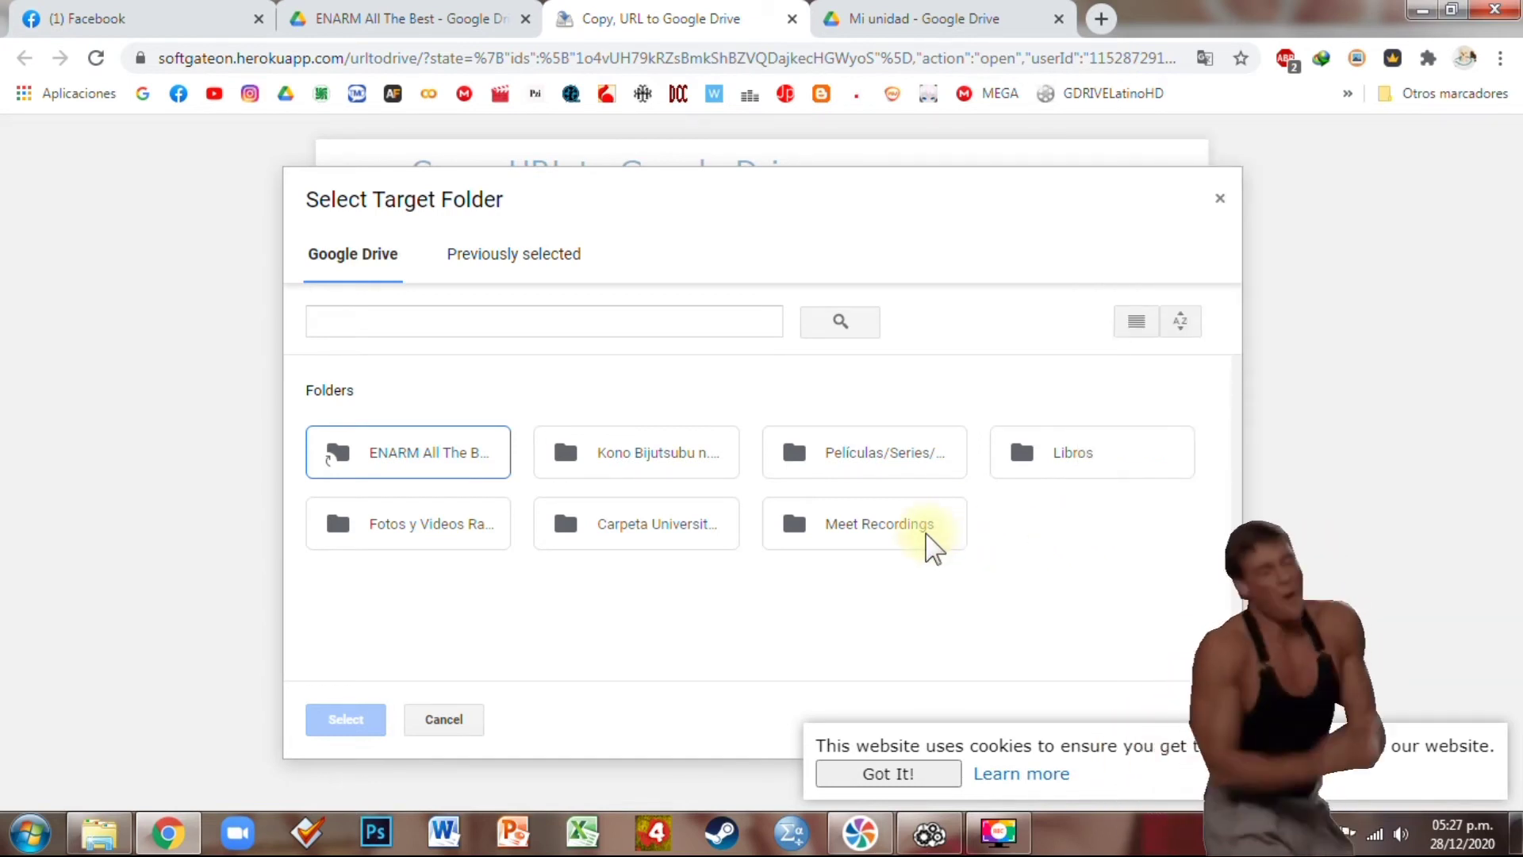
left_click(927, 535)
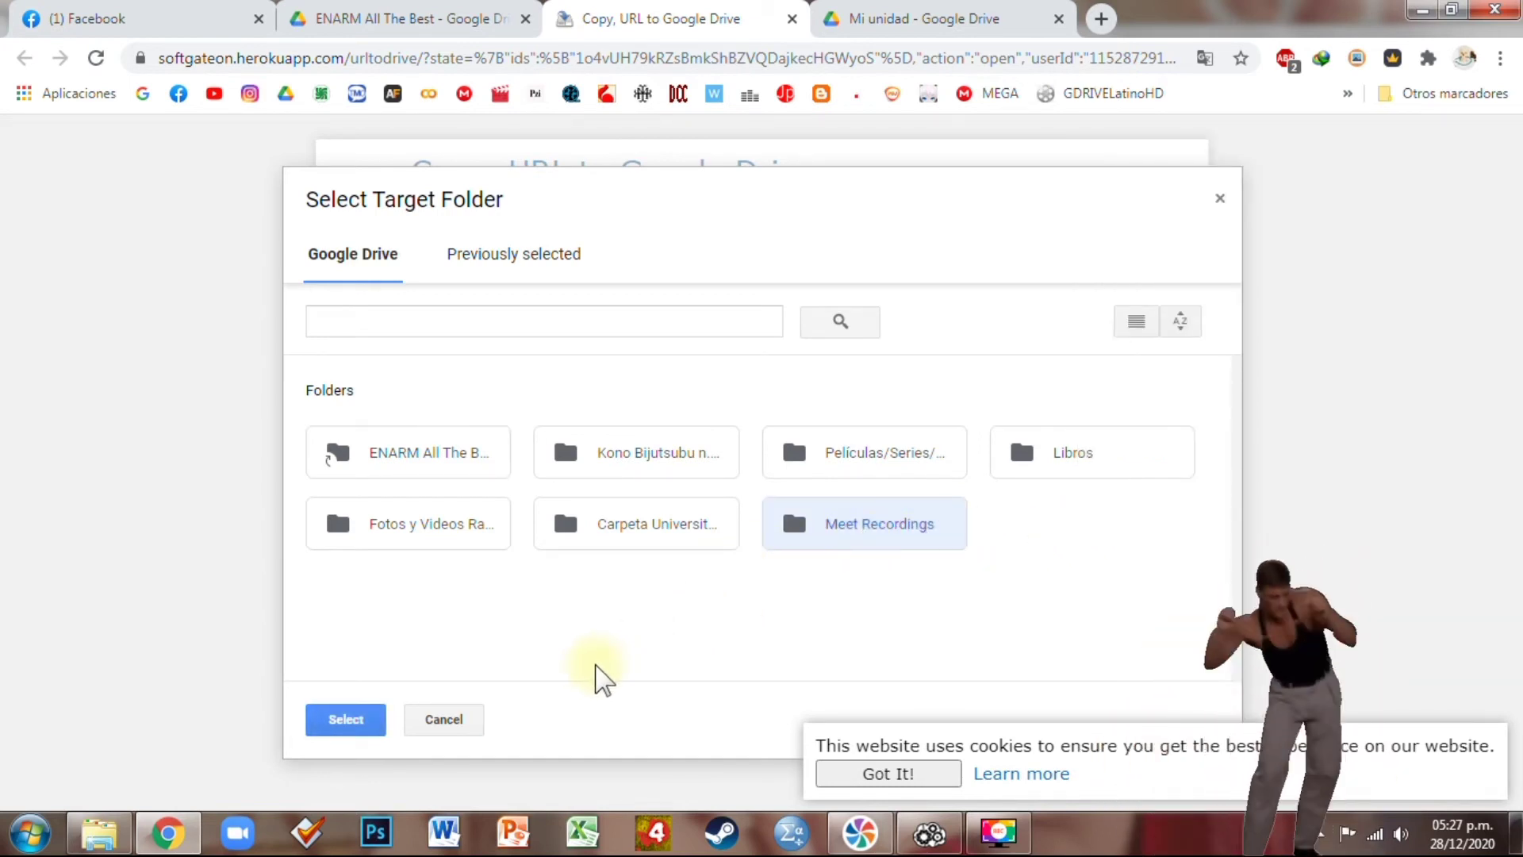
left_click(357, 719)
Copy the Ginecoobstetricia folder into Meet Recordings until it reports Completed
left_click(887, 773)
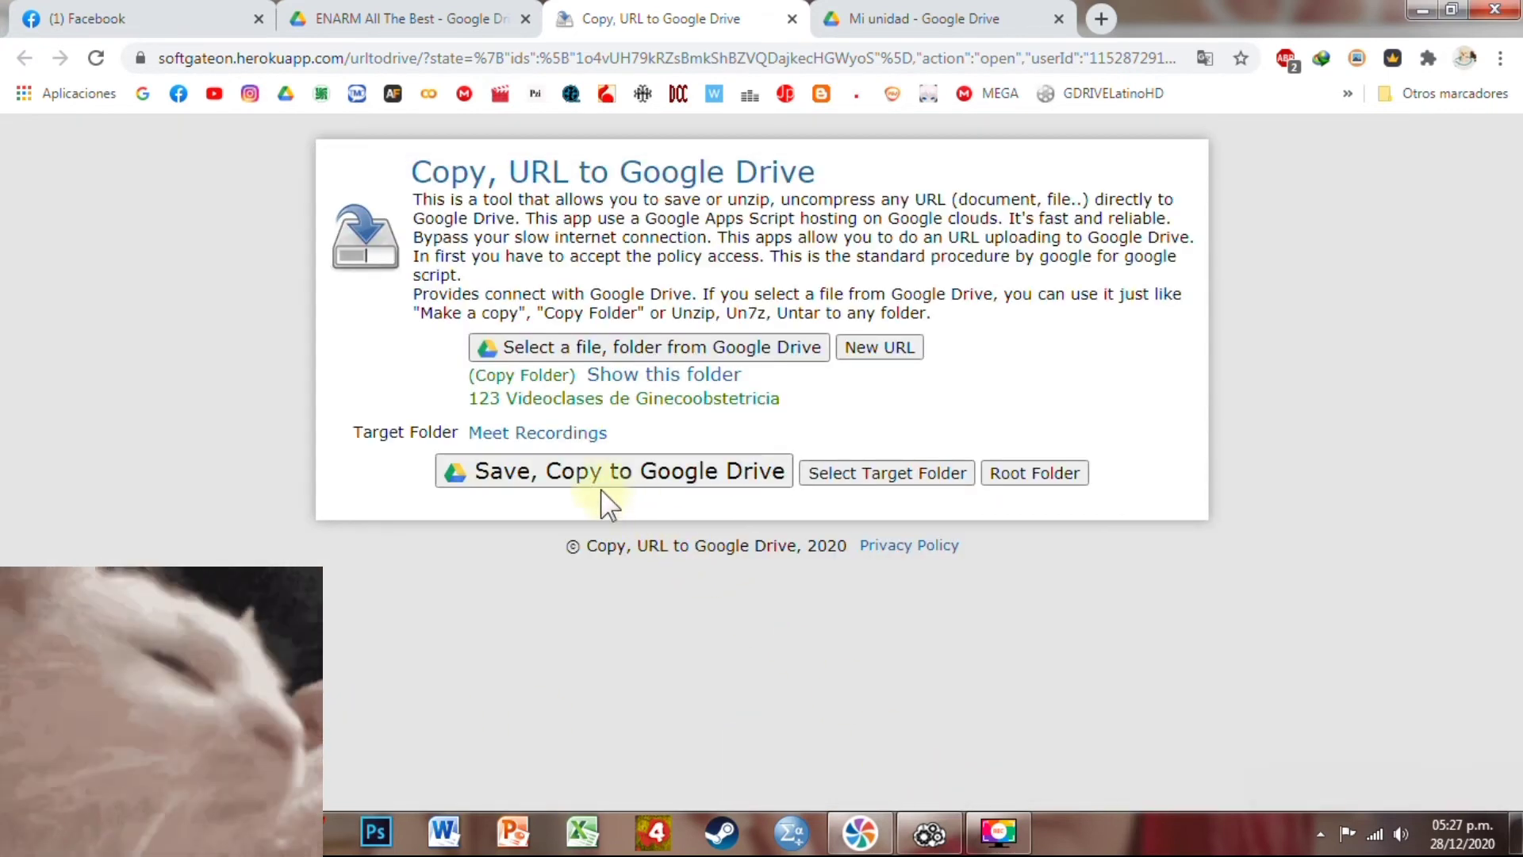
left_click(552, 483)
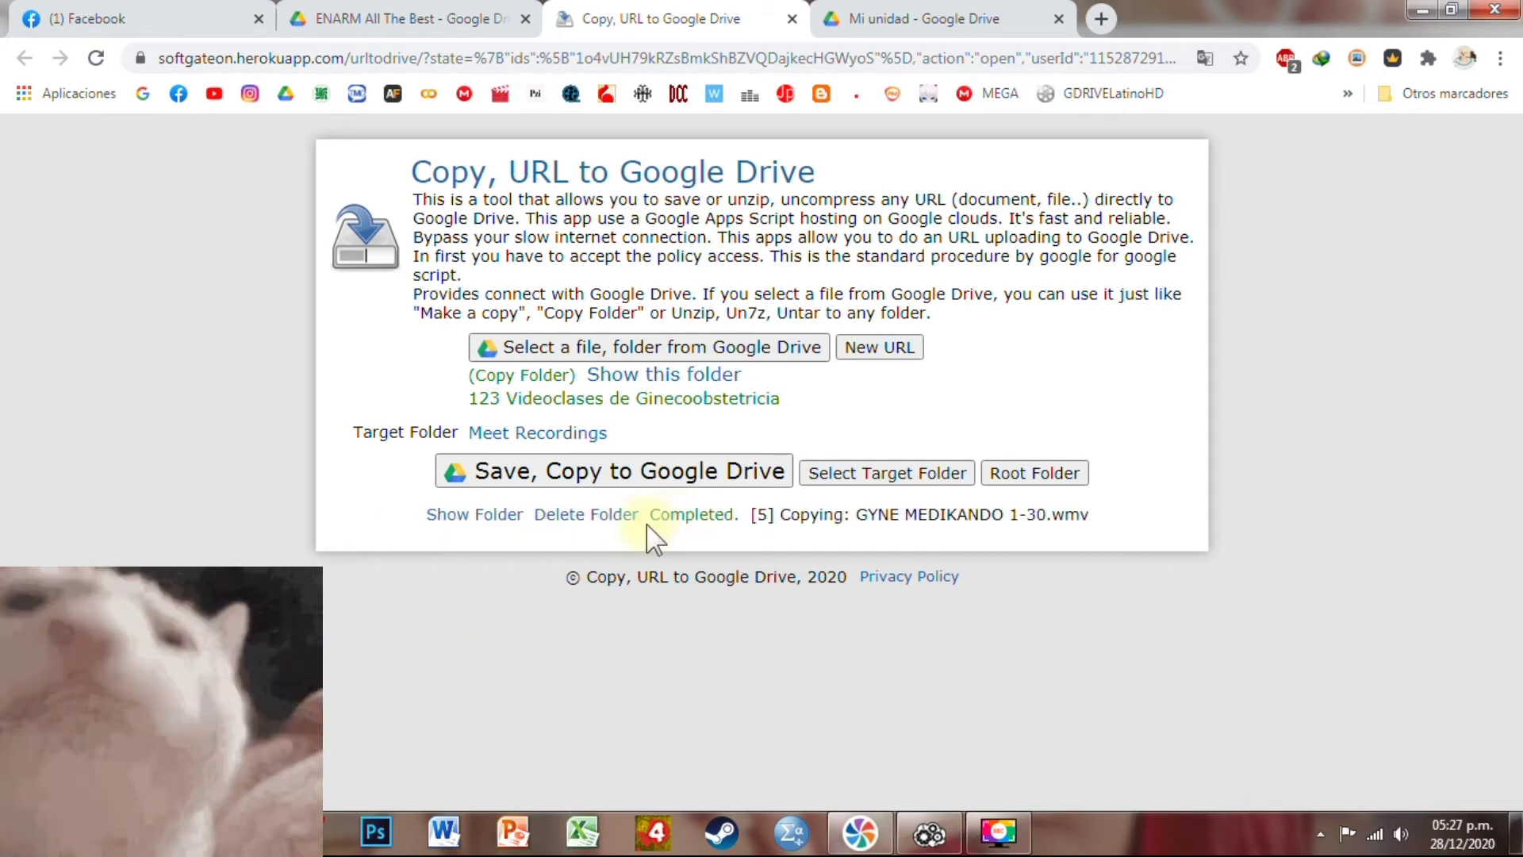
left_click(398, 19)
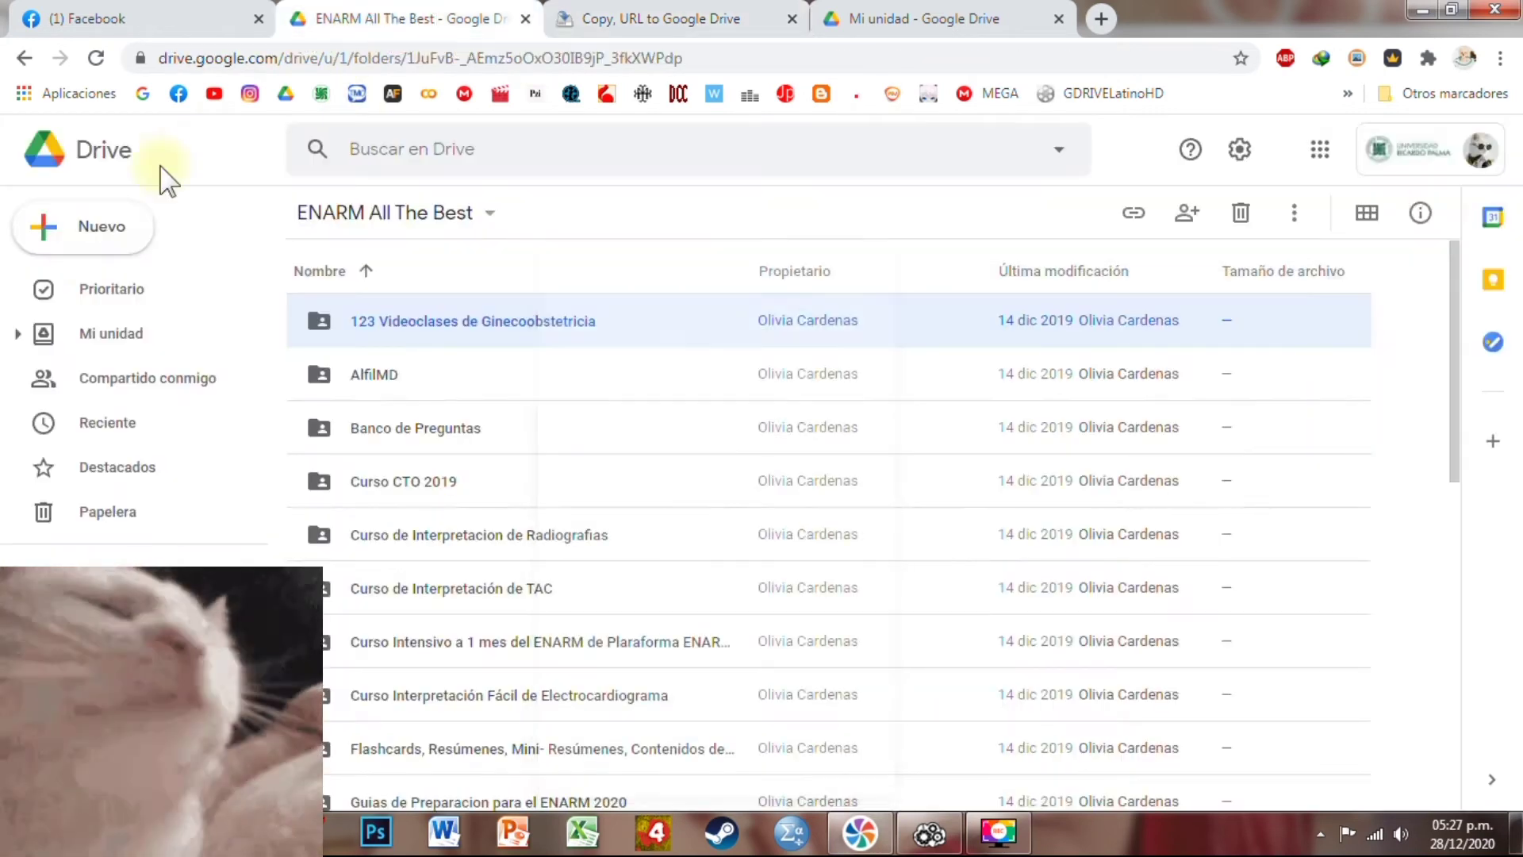
Open My Drive's Meet Recordings folder to verify the copied Videoclases folder
left_click(117, 337)
scroll(521, 748, "down", 3)
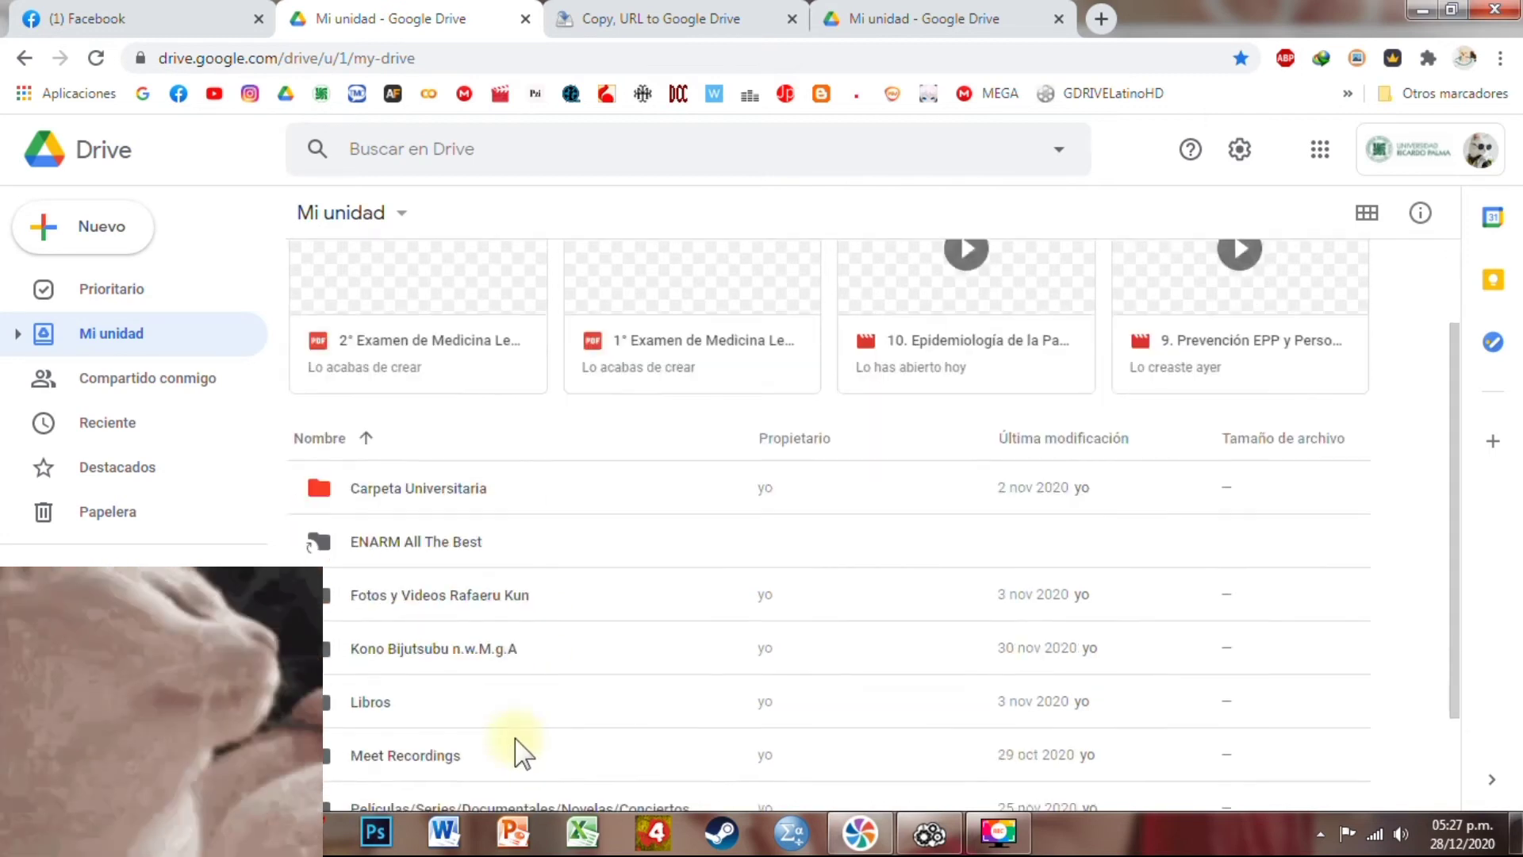
double_click(425, 626)
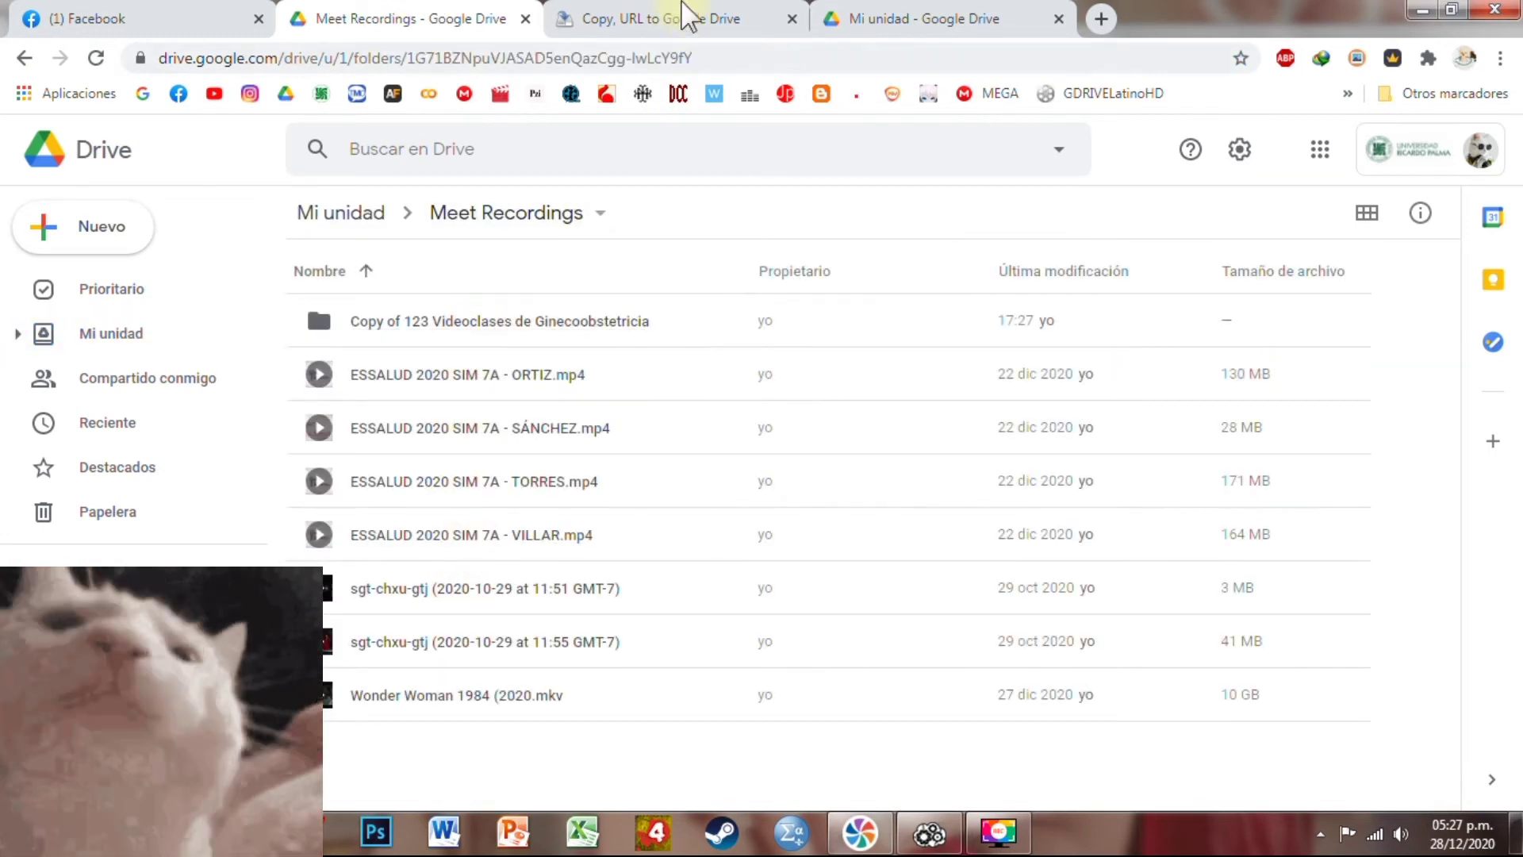
Compare with the copy tool's progress, return to My Drive, and bring Air Explorer forward
left_click(682, 18)
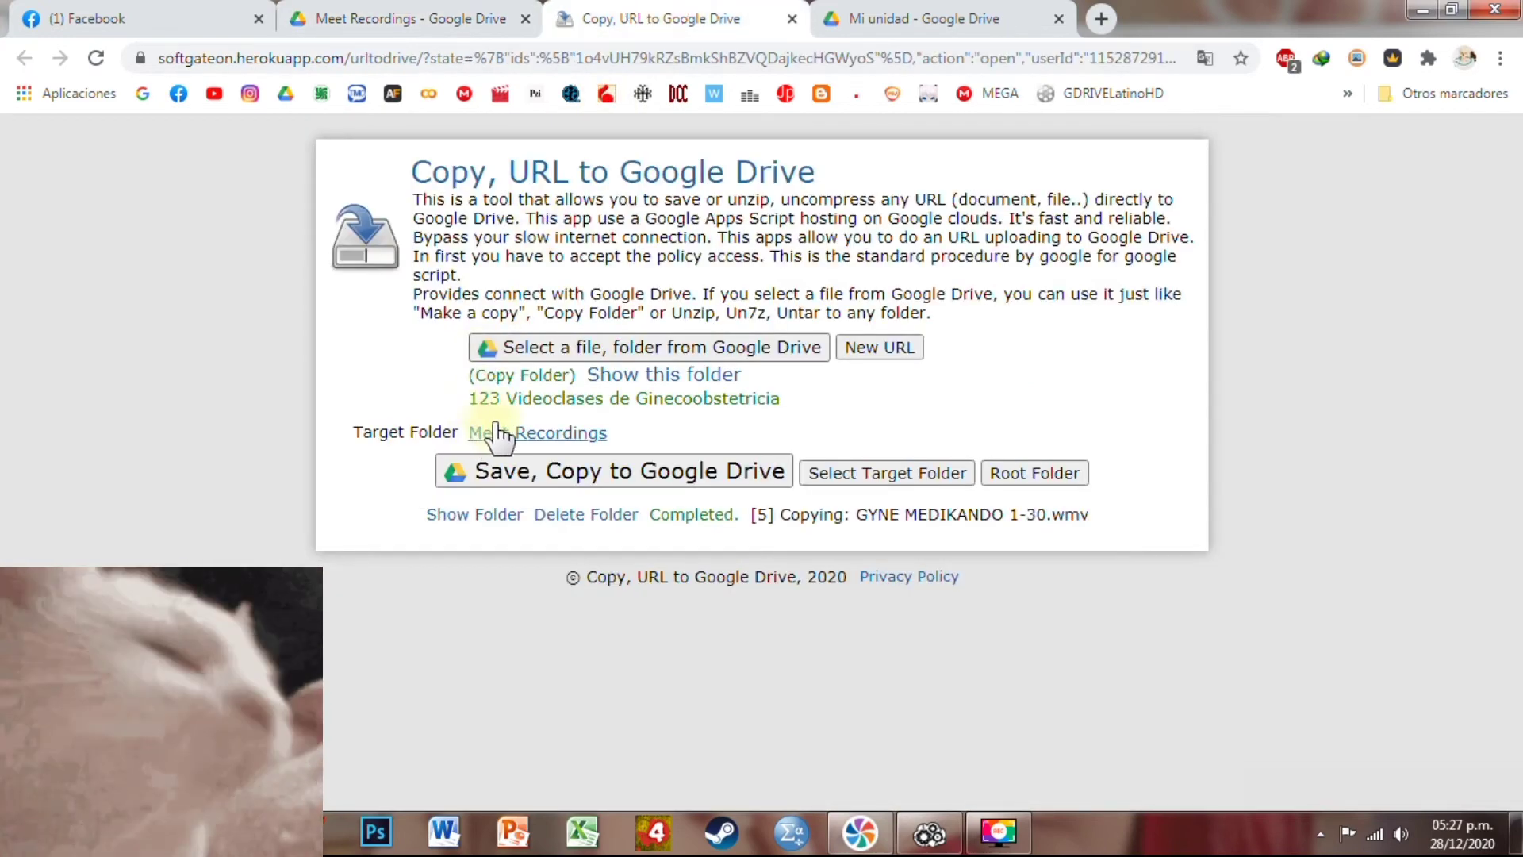
key("ctrl+shift+Tab")
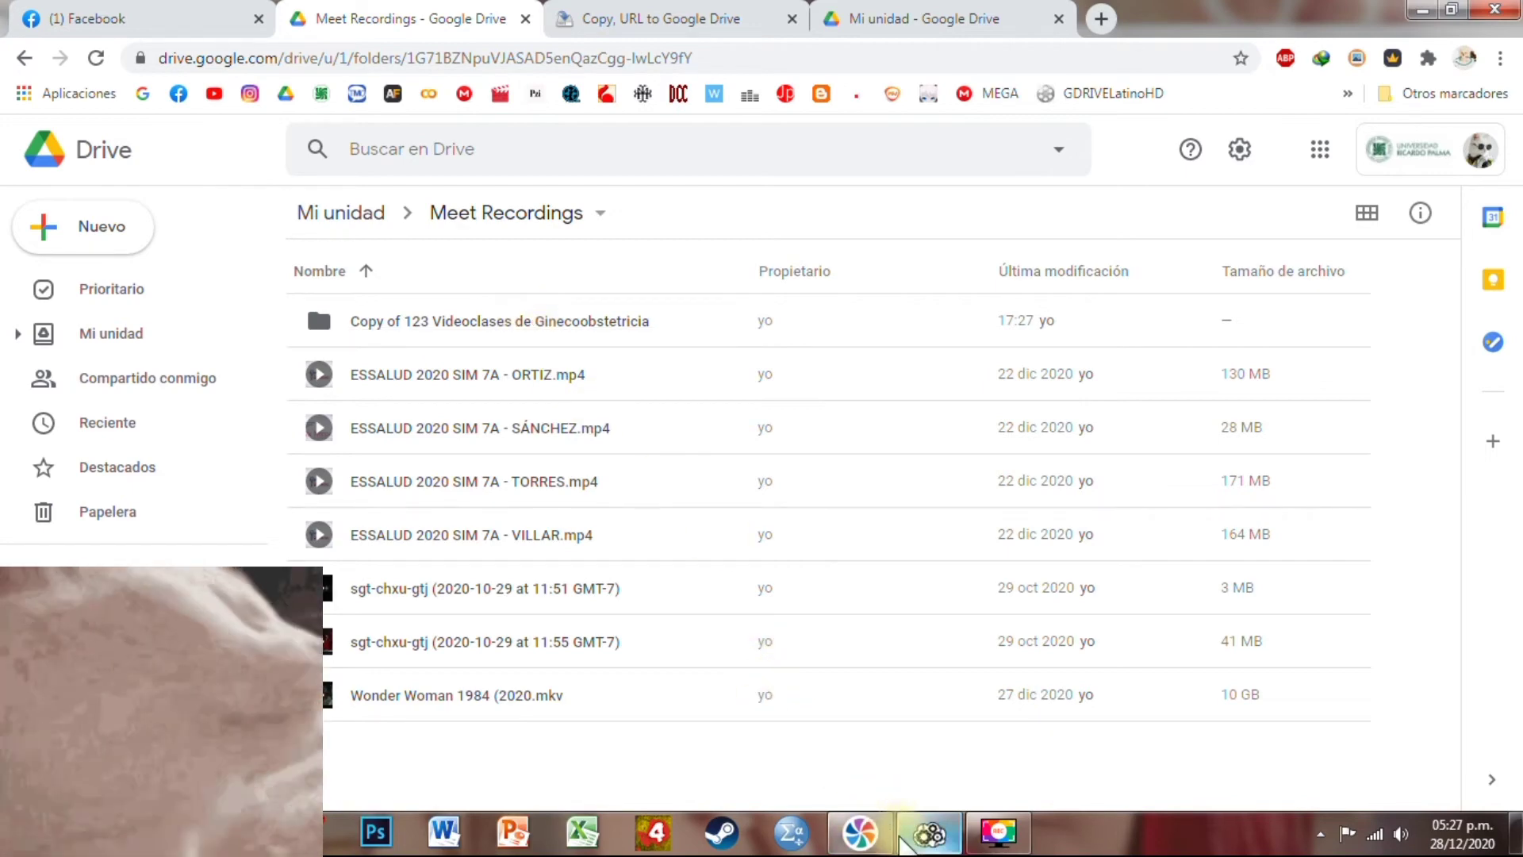
left_click(634, 14)
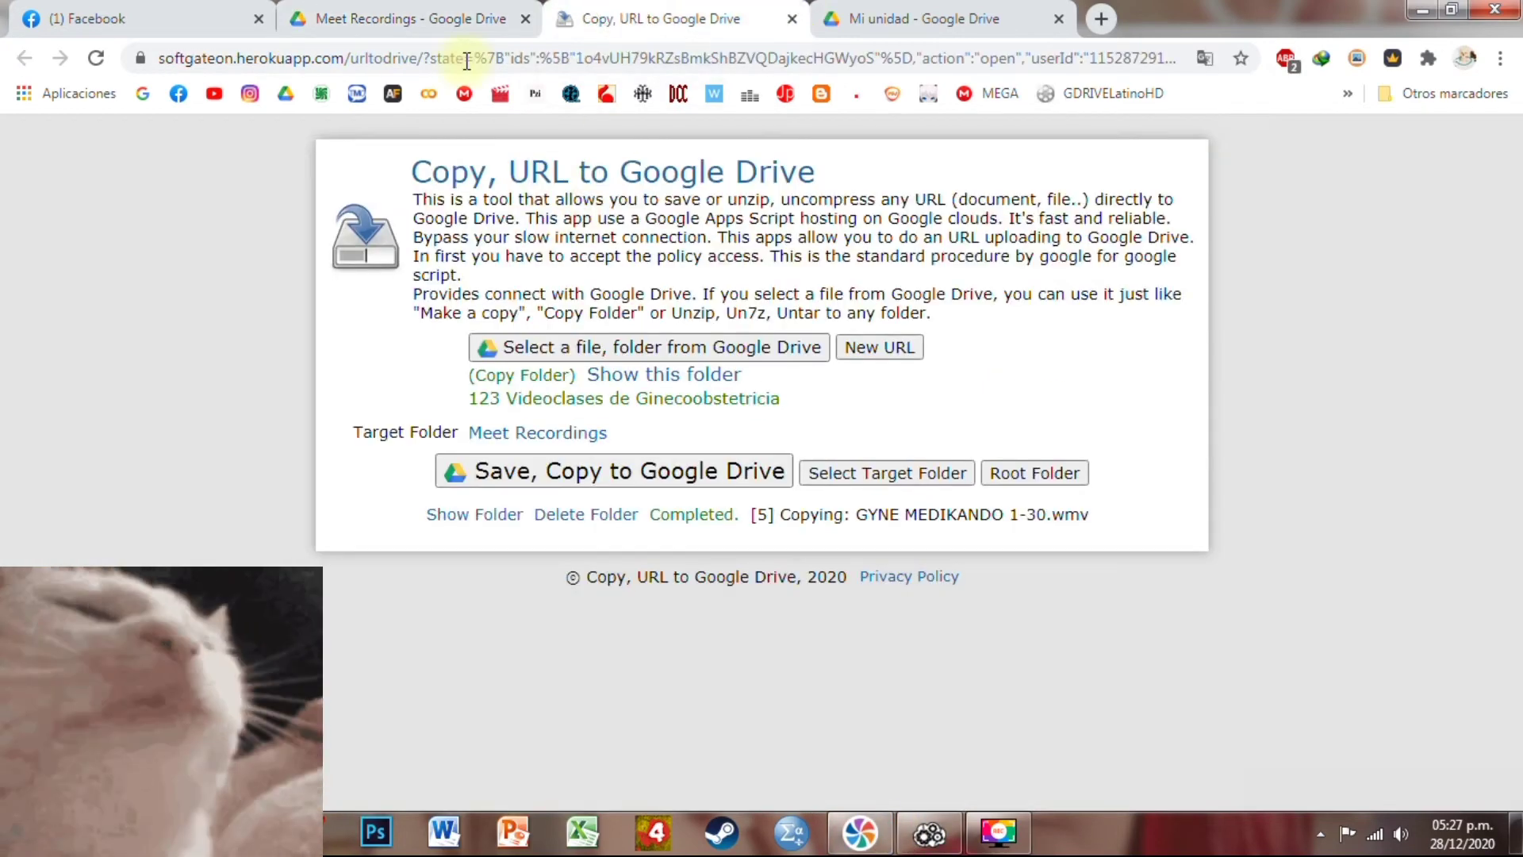
left_click(413, 18)
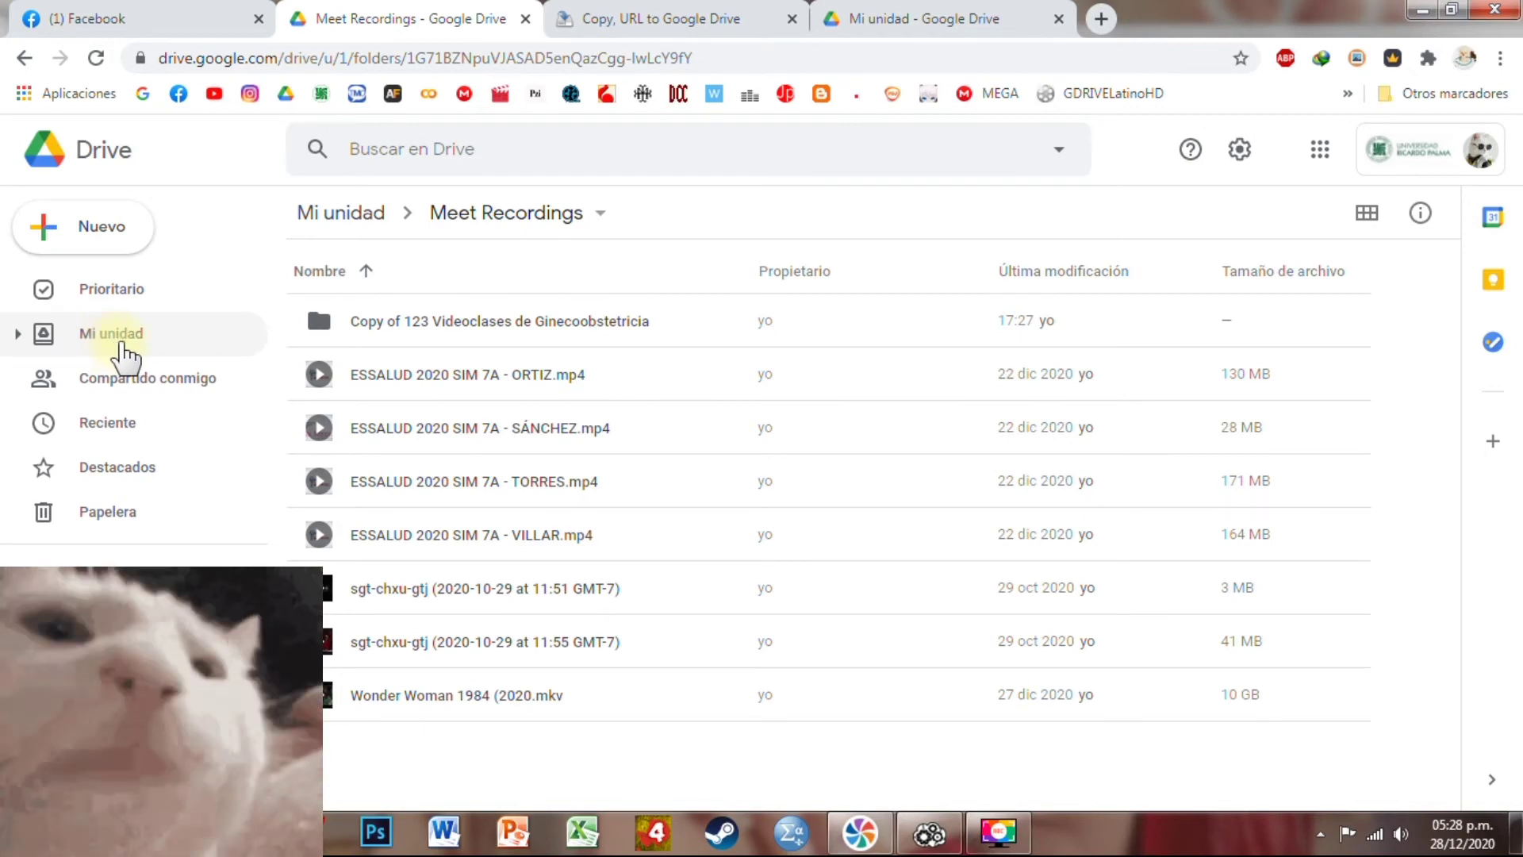
left_click(121, 345)
left_click(929, 832)
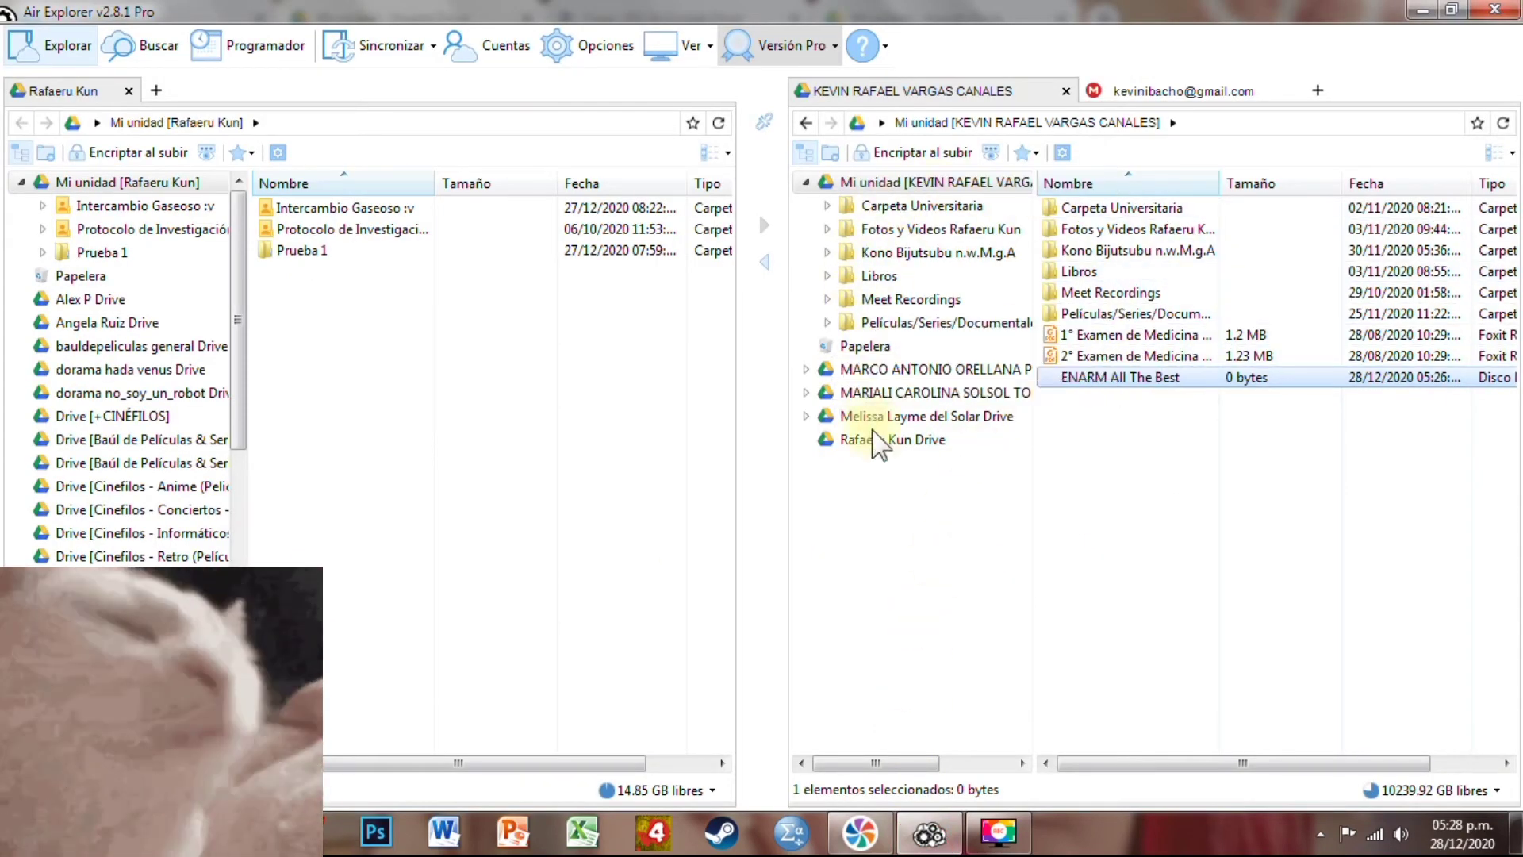
key("alt+Tab")
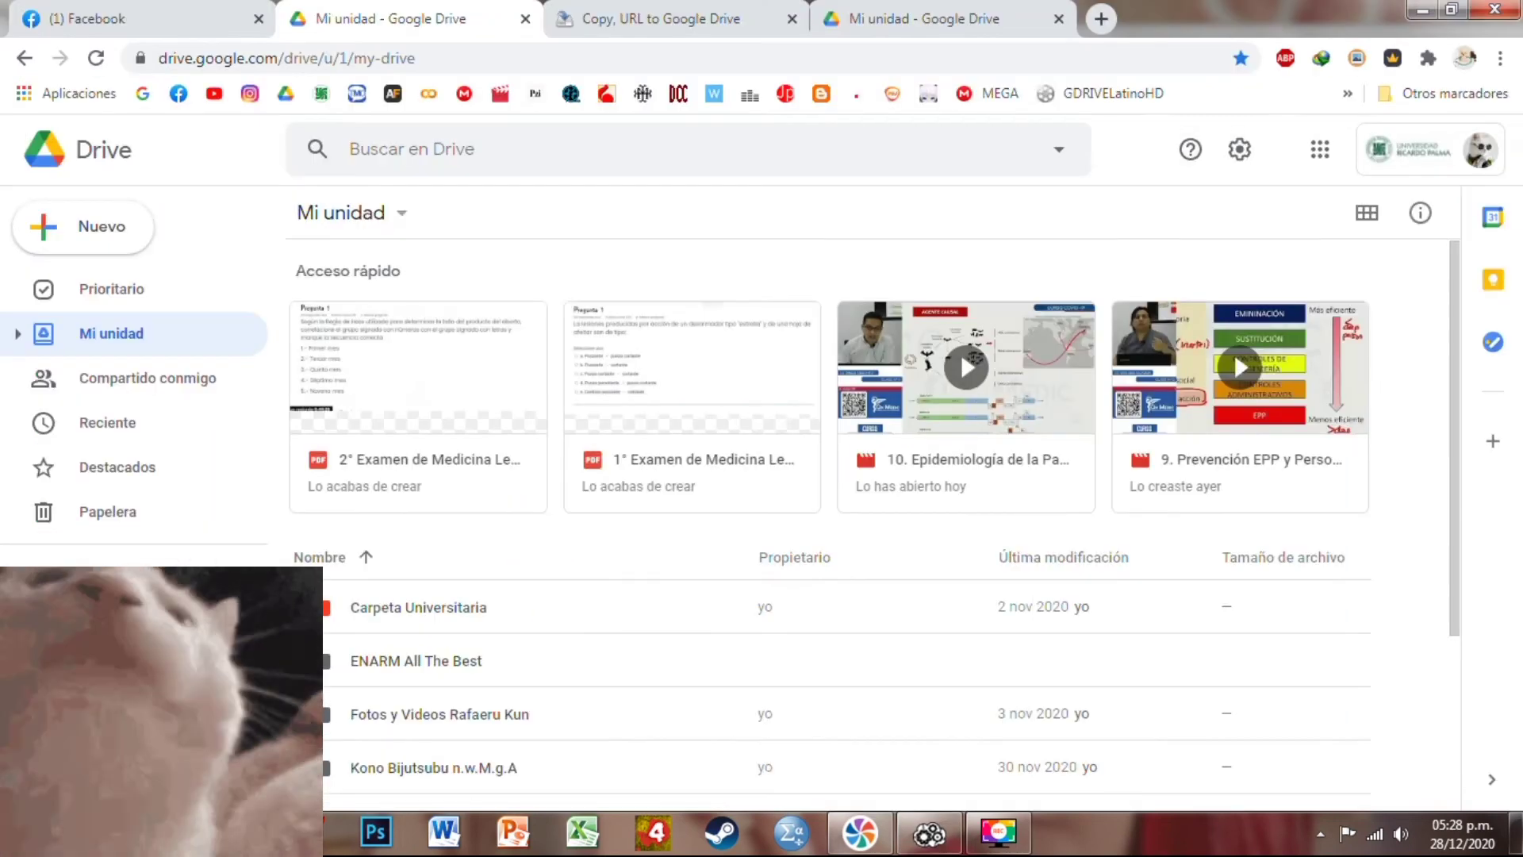
scroll(476, 738, "down", 3)
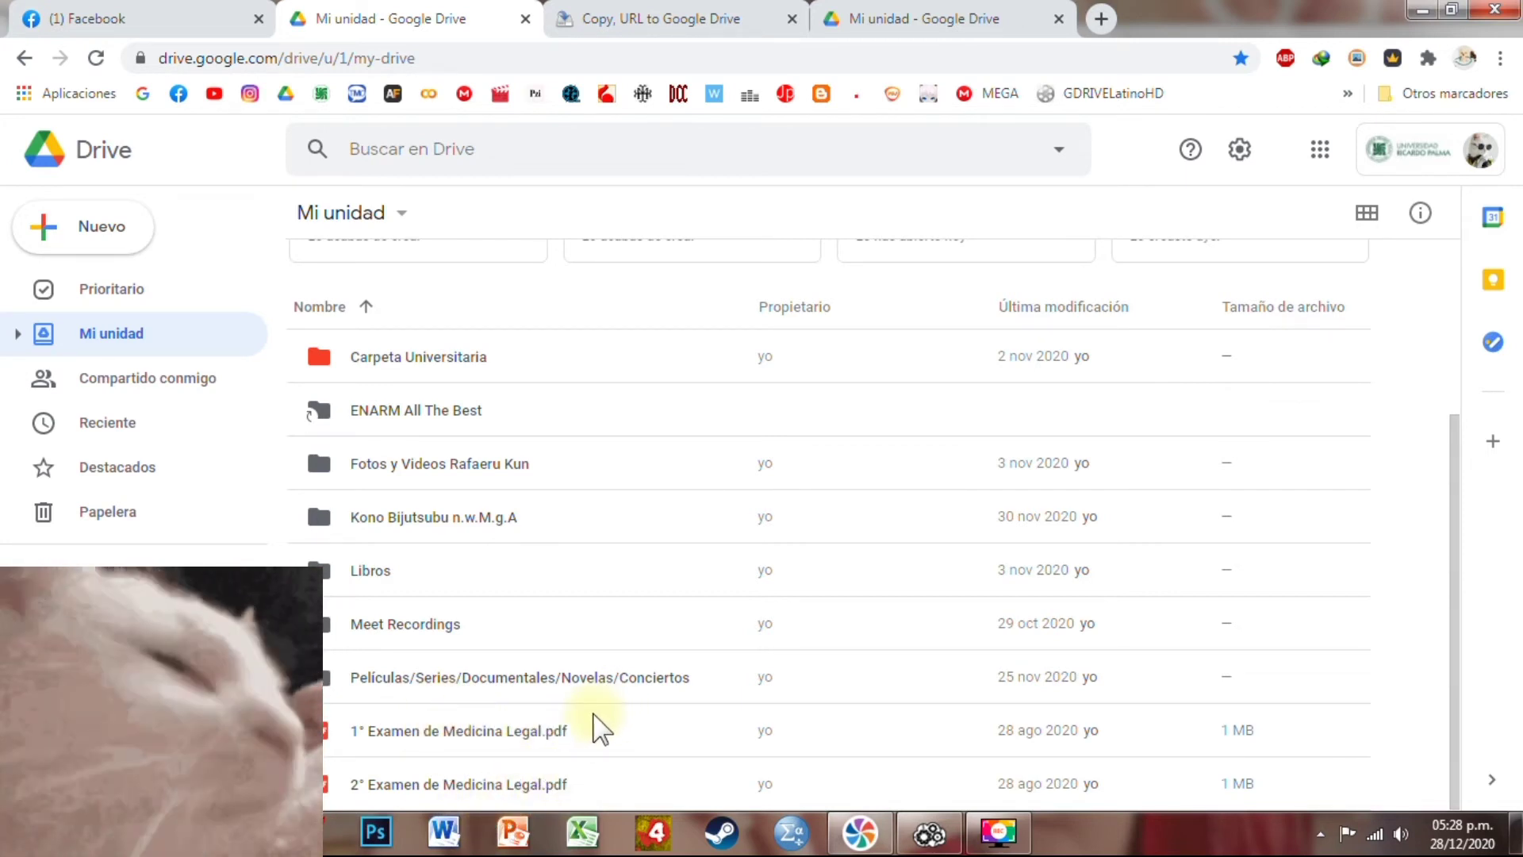
left_click(998, 831)
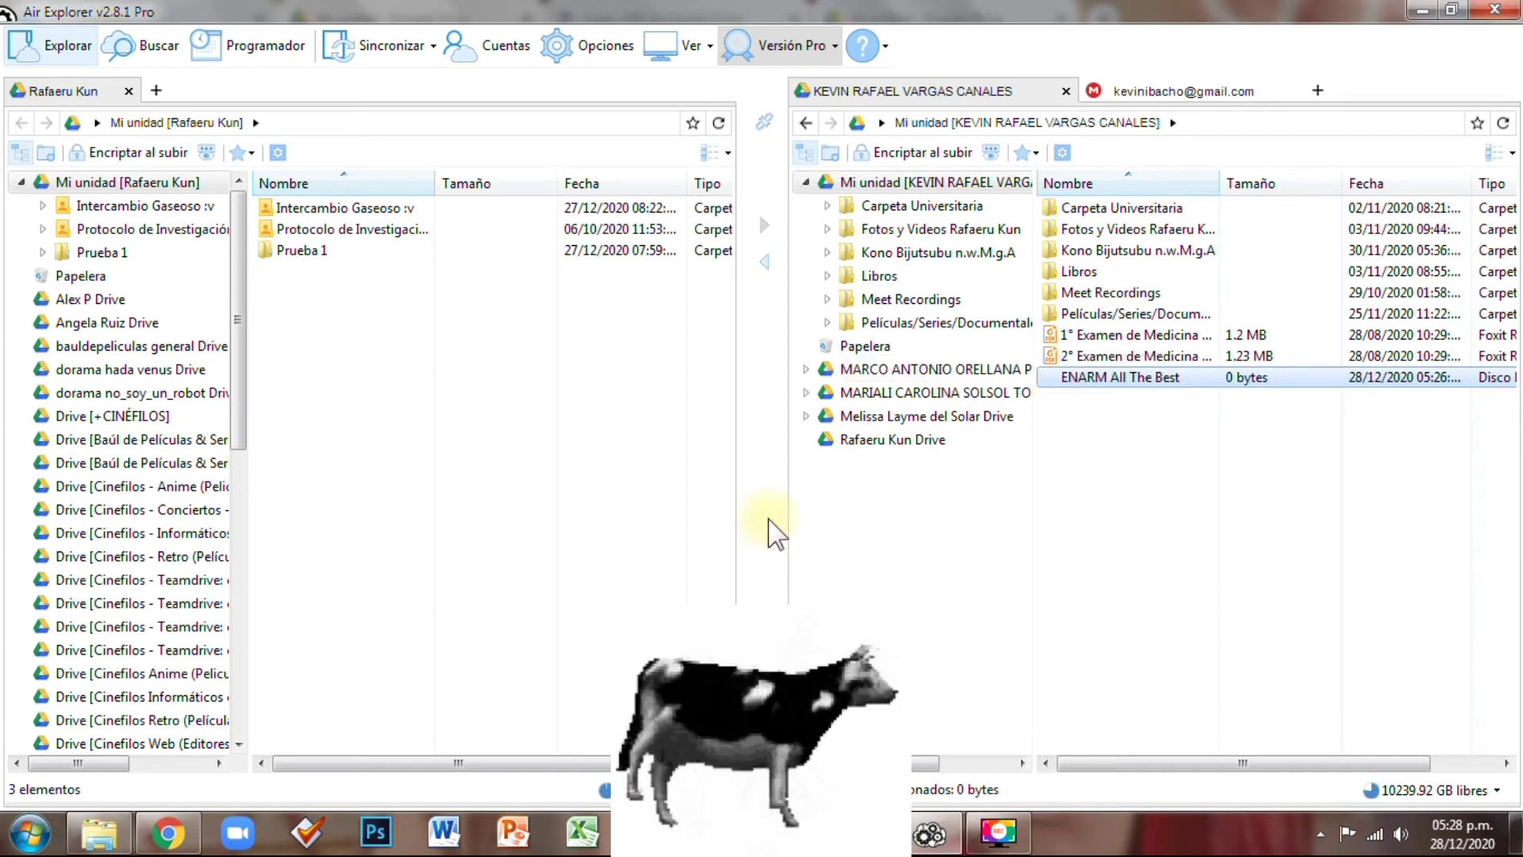
key("alt+Tab")
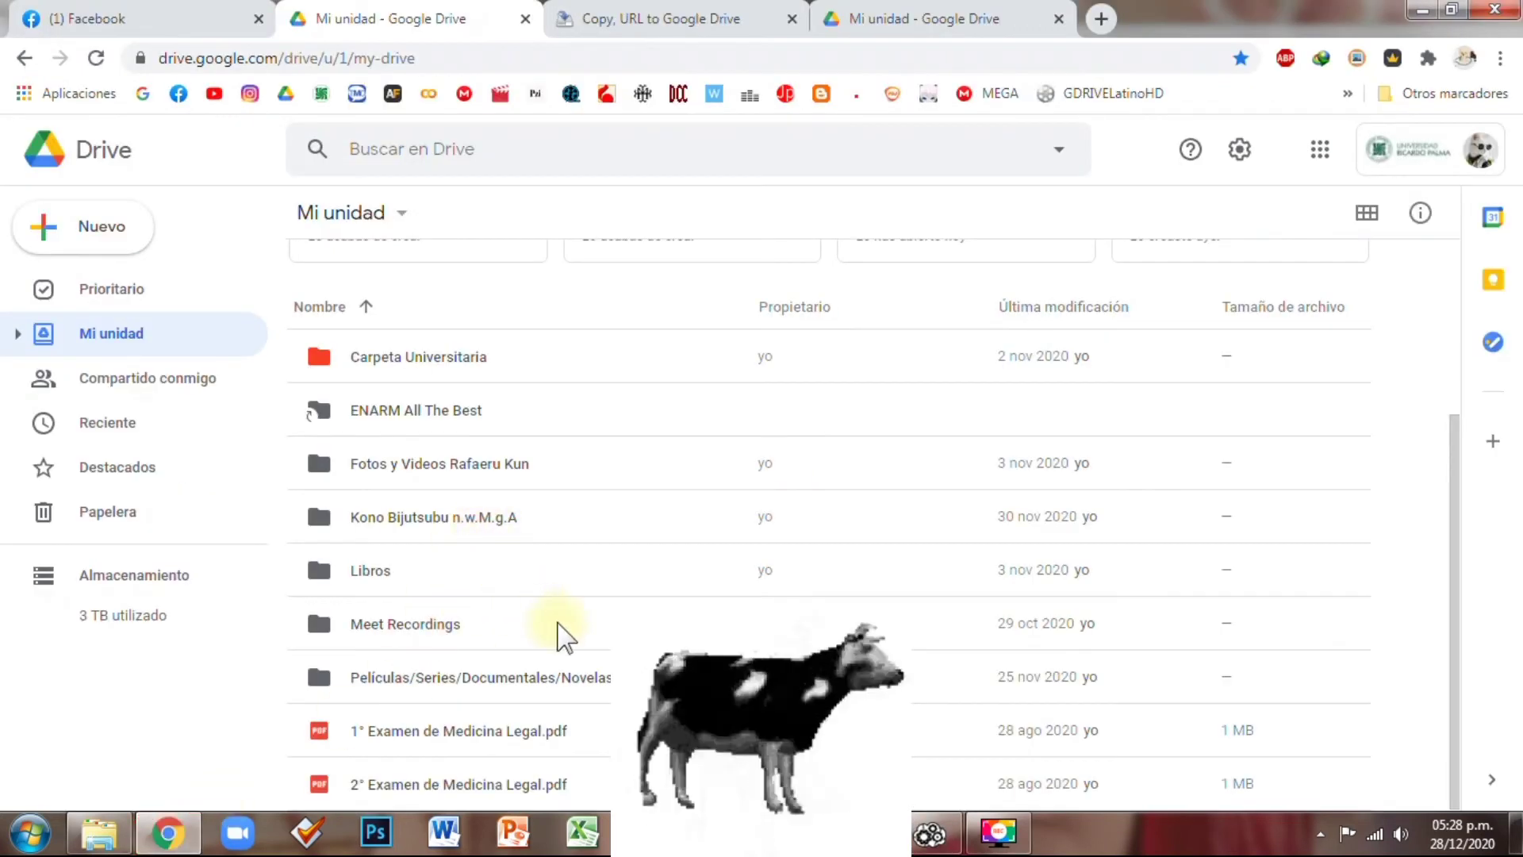
scroll(561, 635, "up", 3)
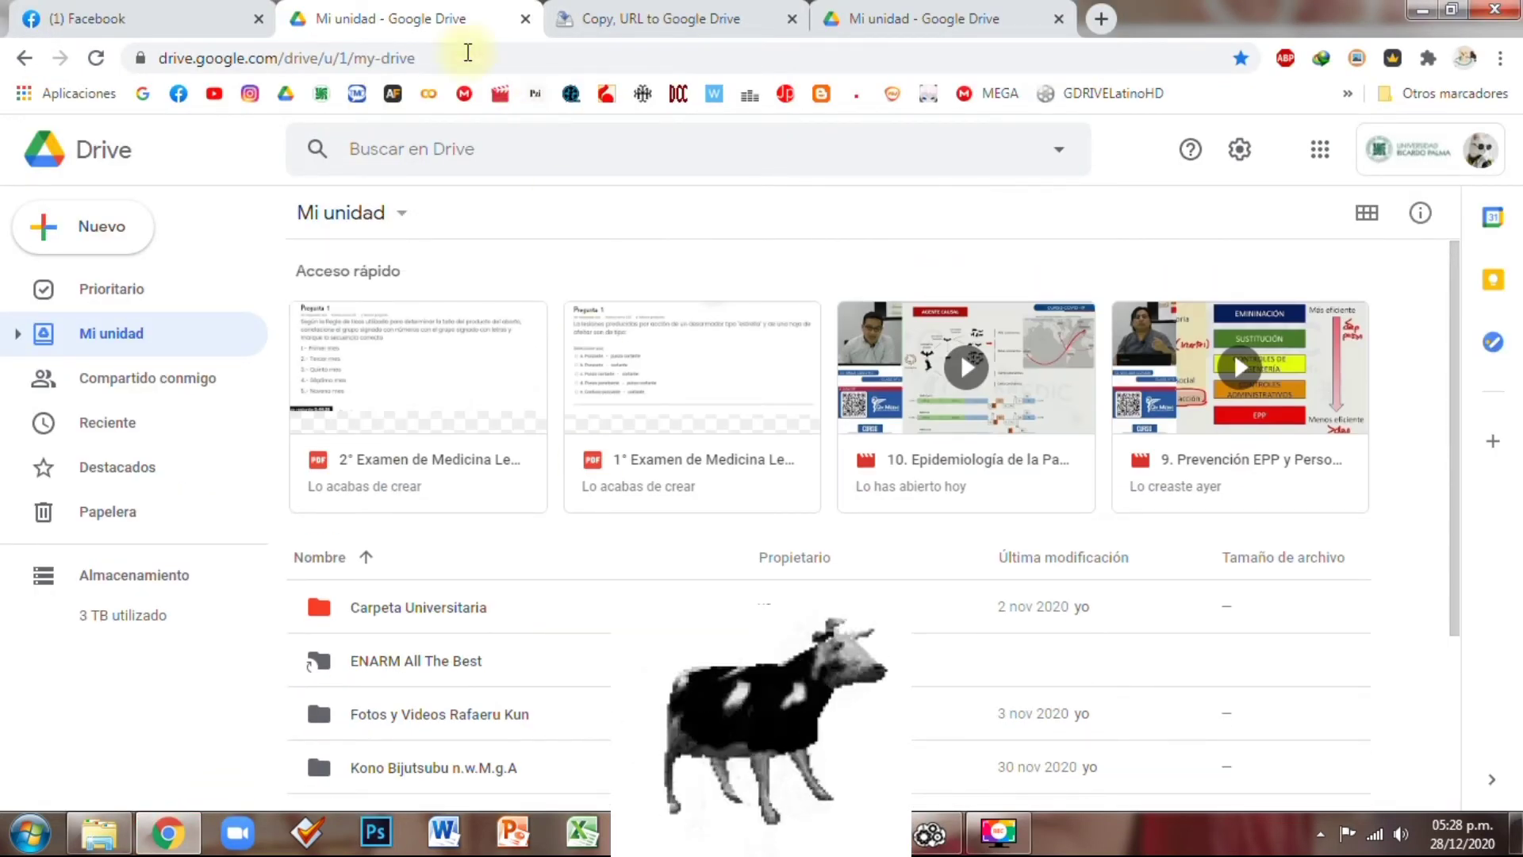
left_click(142, 18)
left_click(1213, 476)
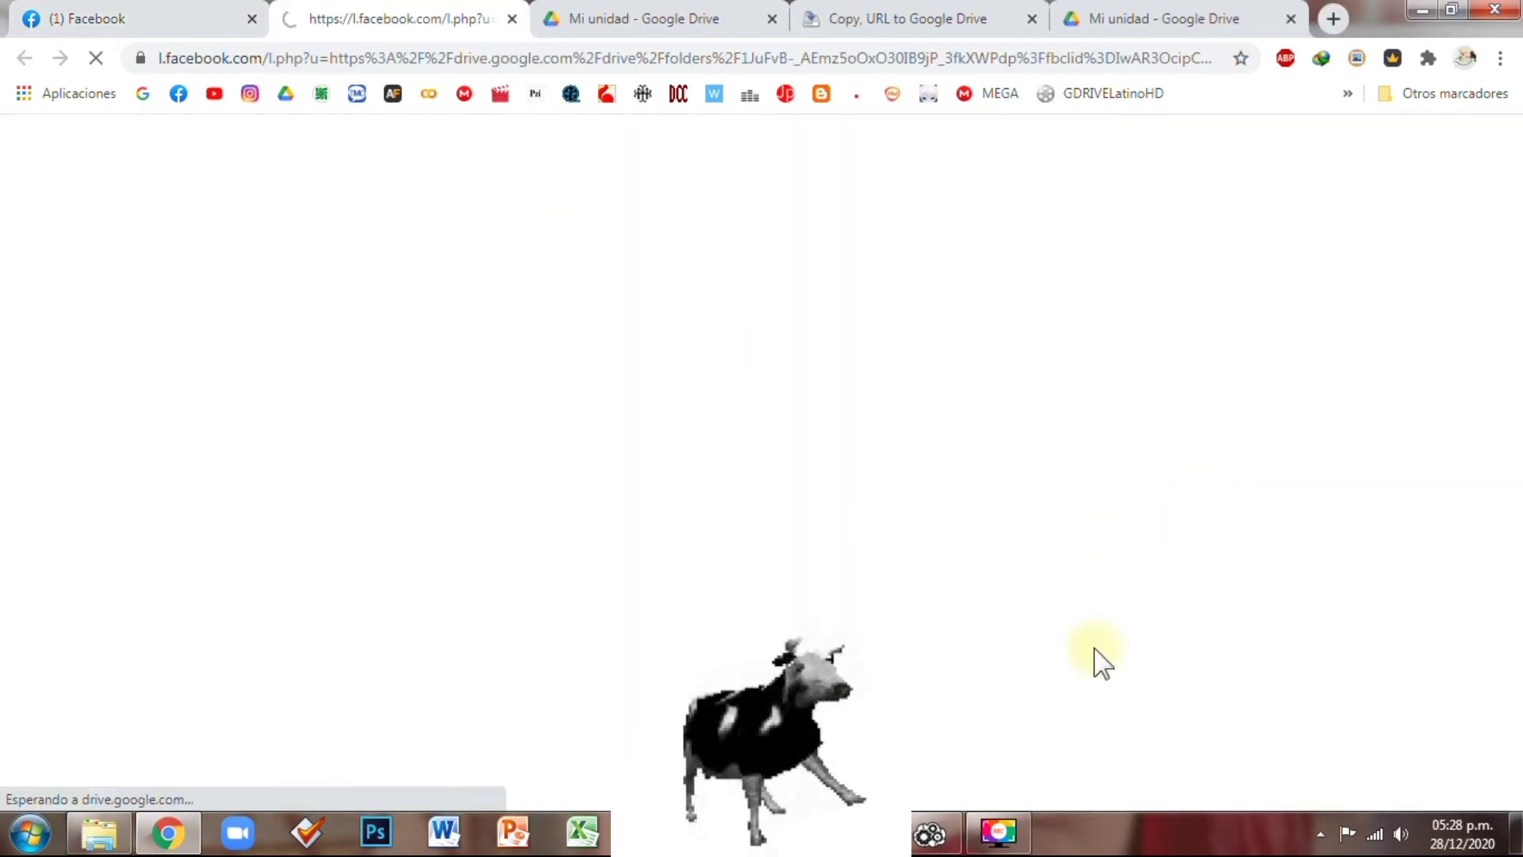
left_click(941, 831)
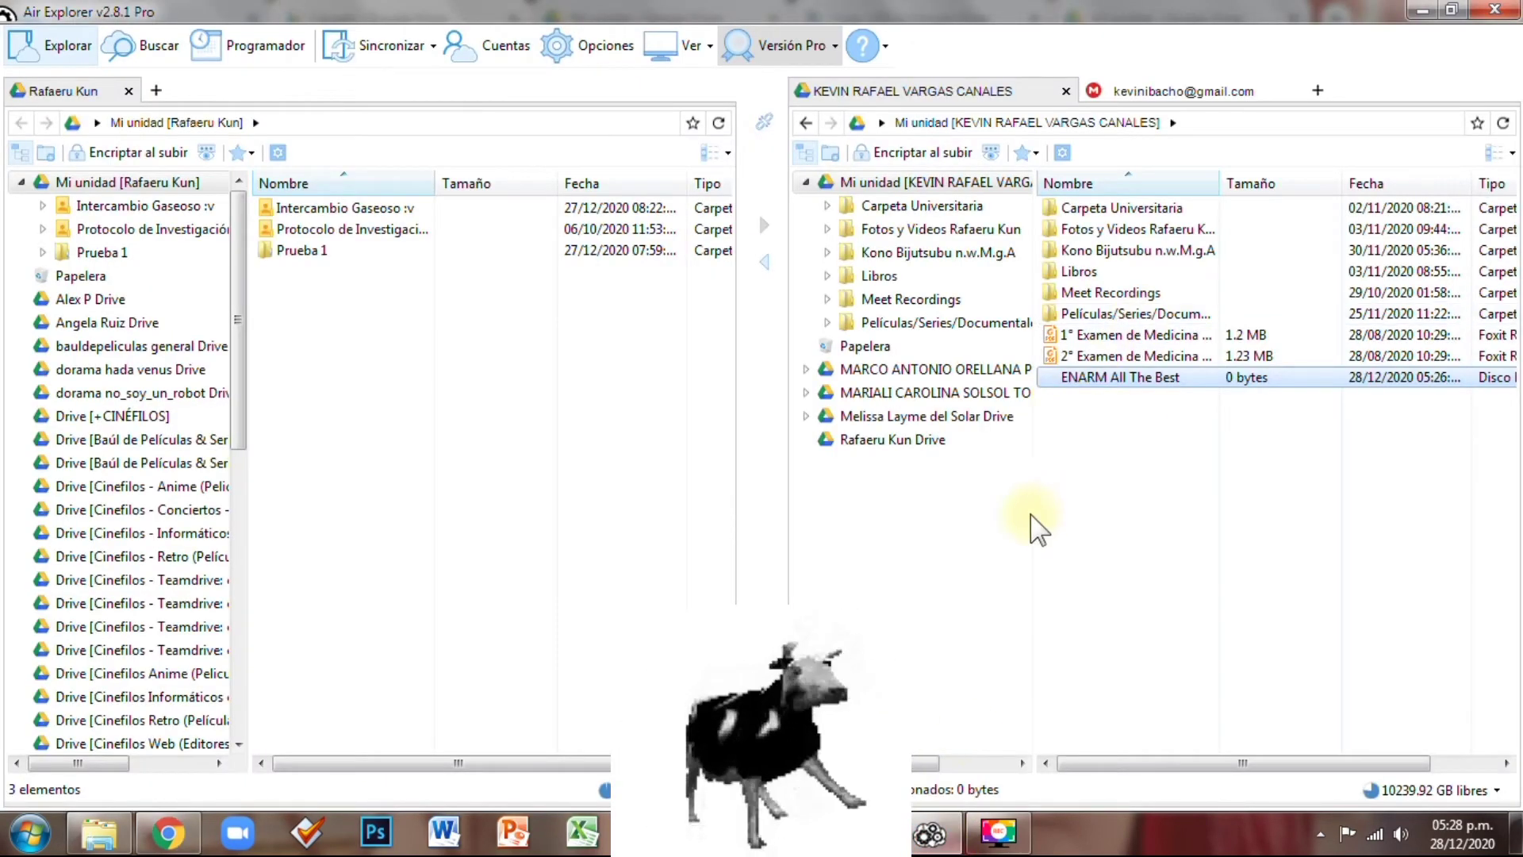
Bring the Chrome window showing the Drive folder to the front
left_click(168, 831)
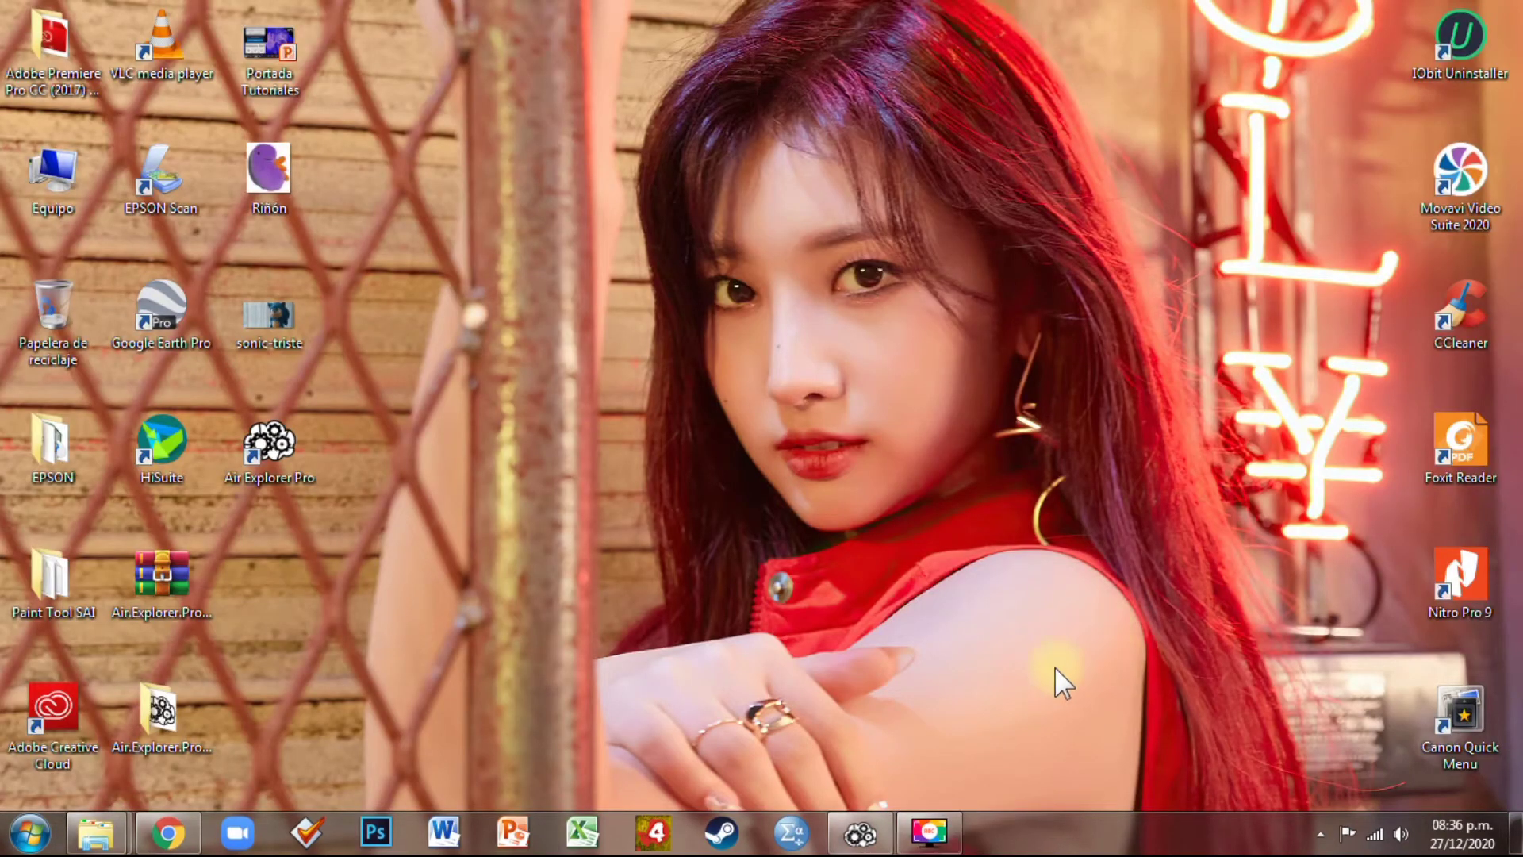
Restore then minimize Air Explorer and refresh the desktop with Actualizar
left_click(864, 835)
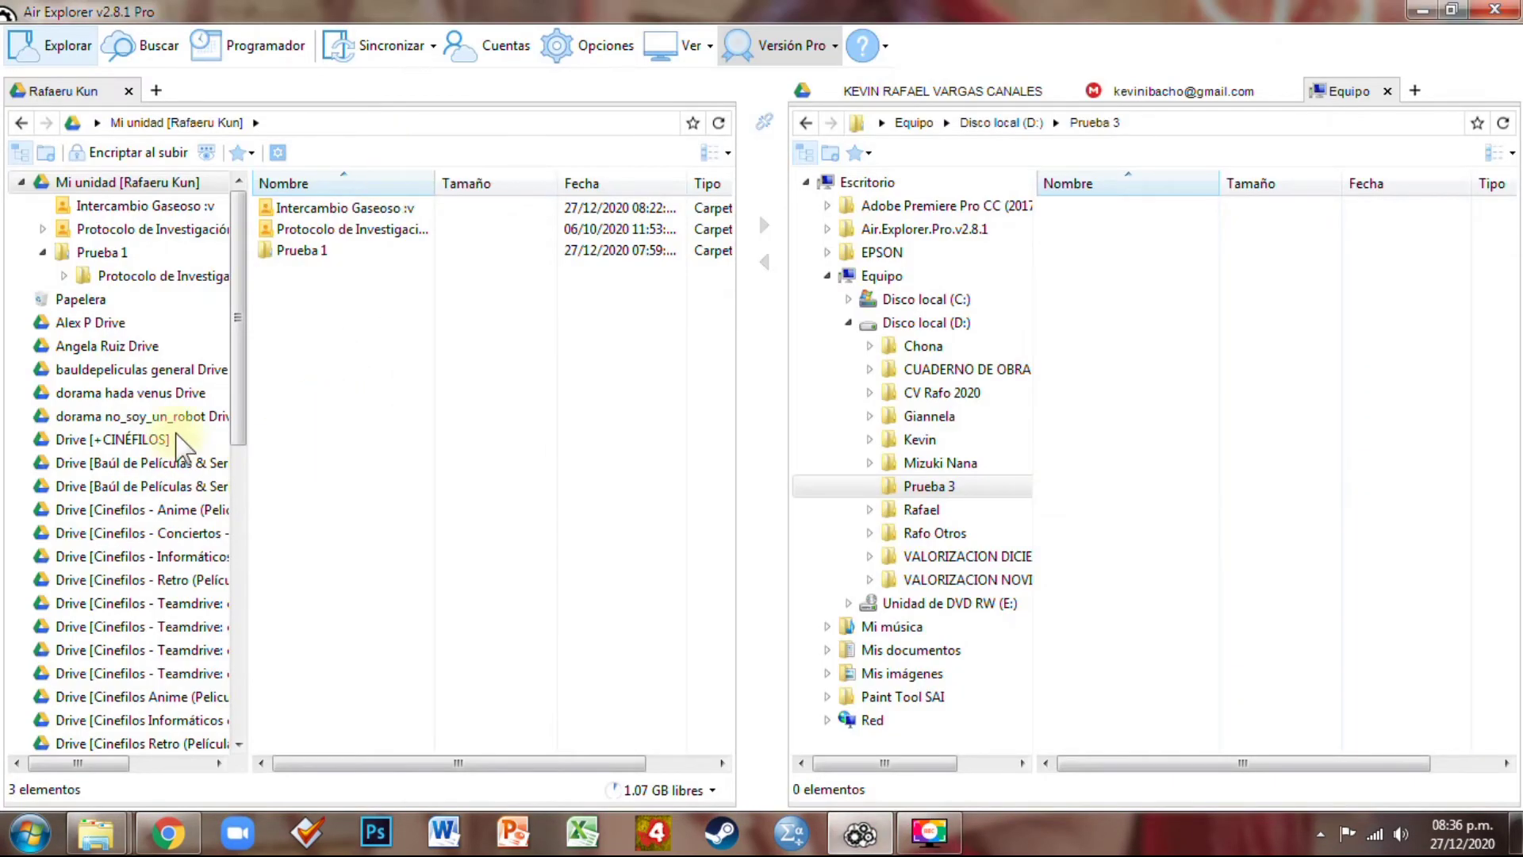
left_click(1430, 6)
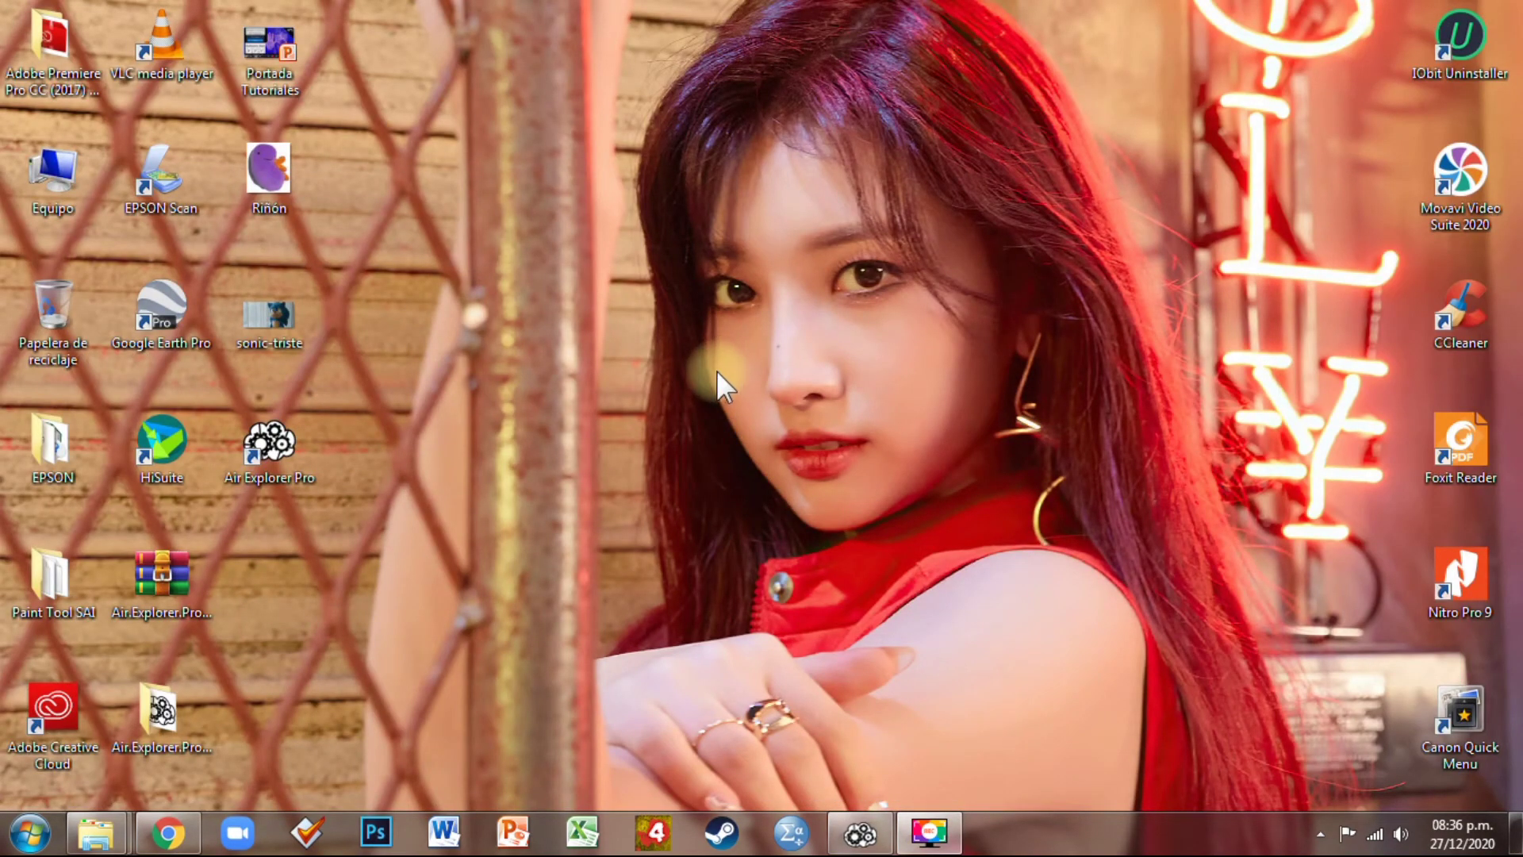
right_click(715, 318)
left_click(767, 384)
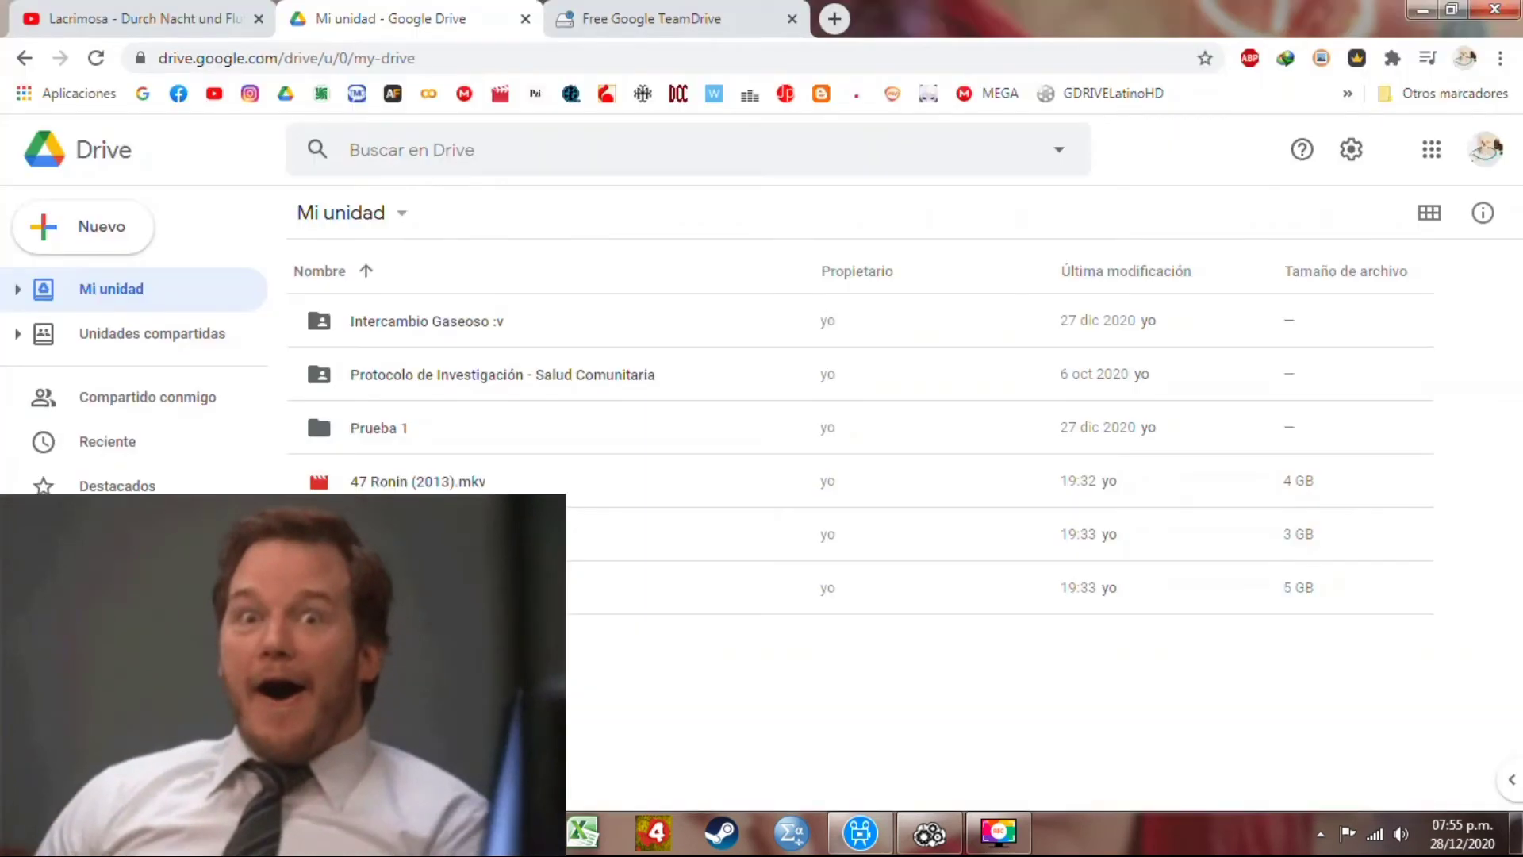
Glance at the account panel and Unidades compartidas, back to Mi unidad, then the Free Google TeamDrive page
left_click(1486, 150)
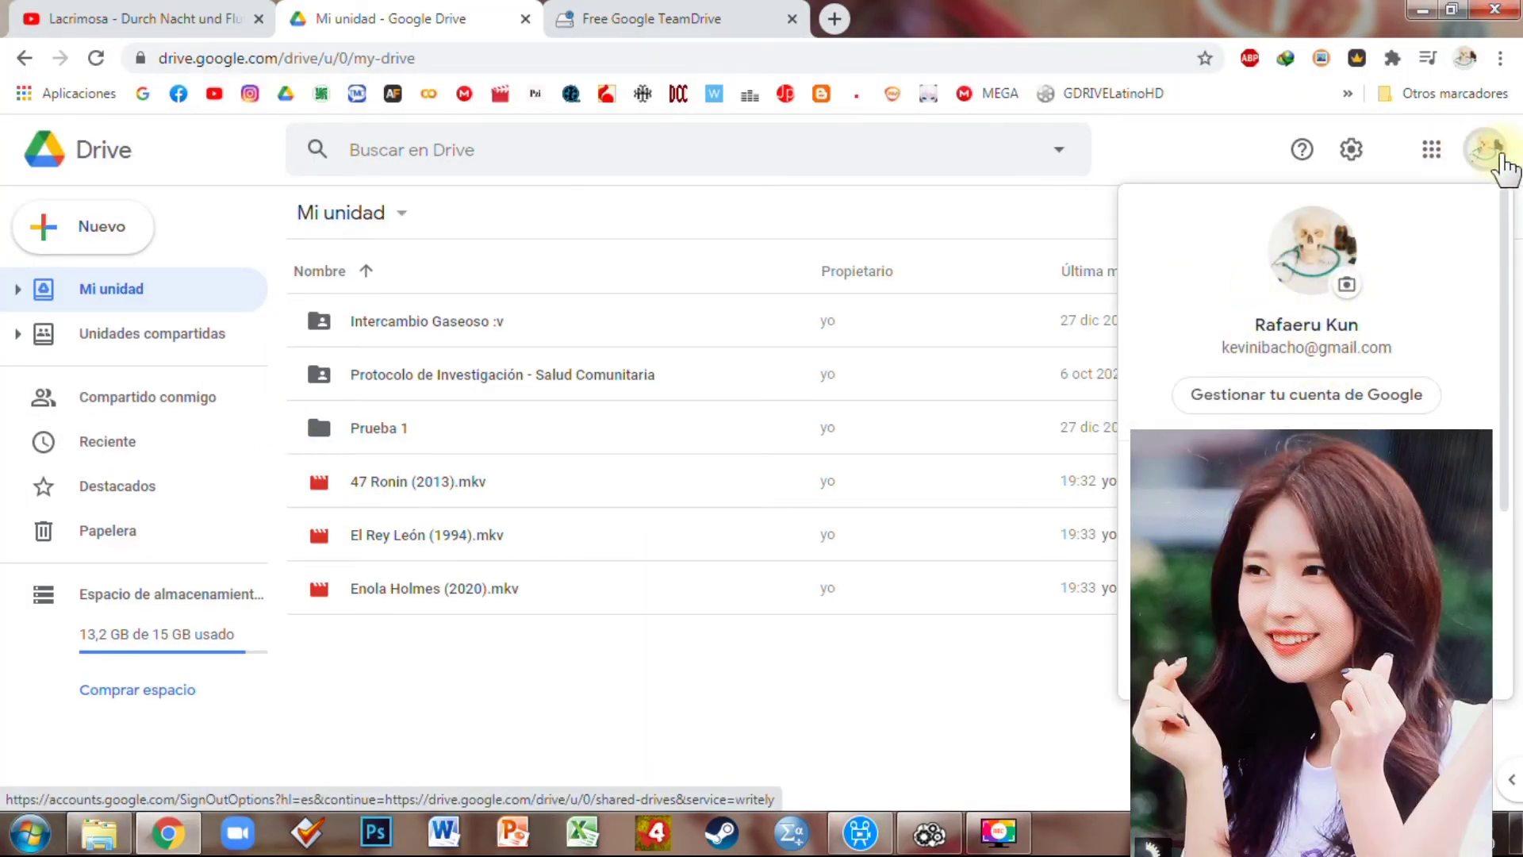
left_click(1486, 151)
left_click(226, 348)
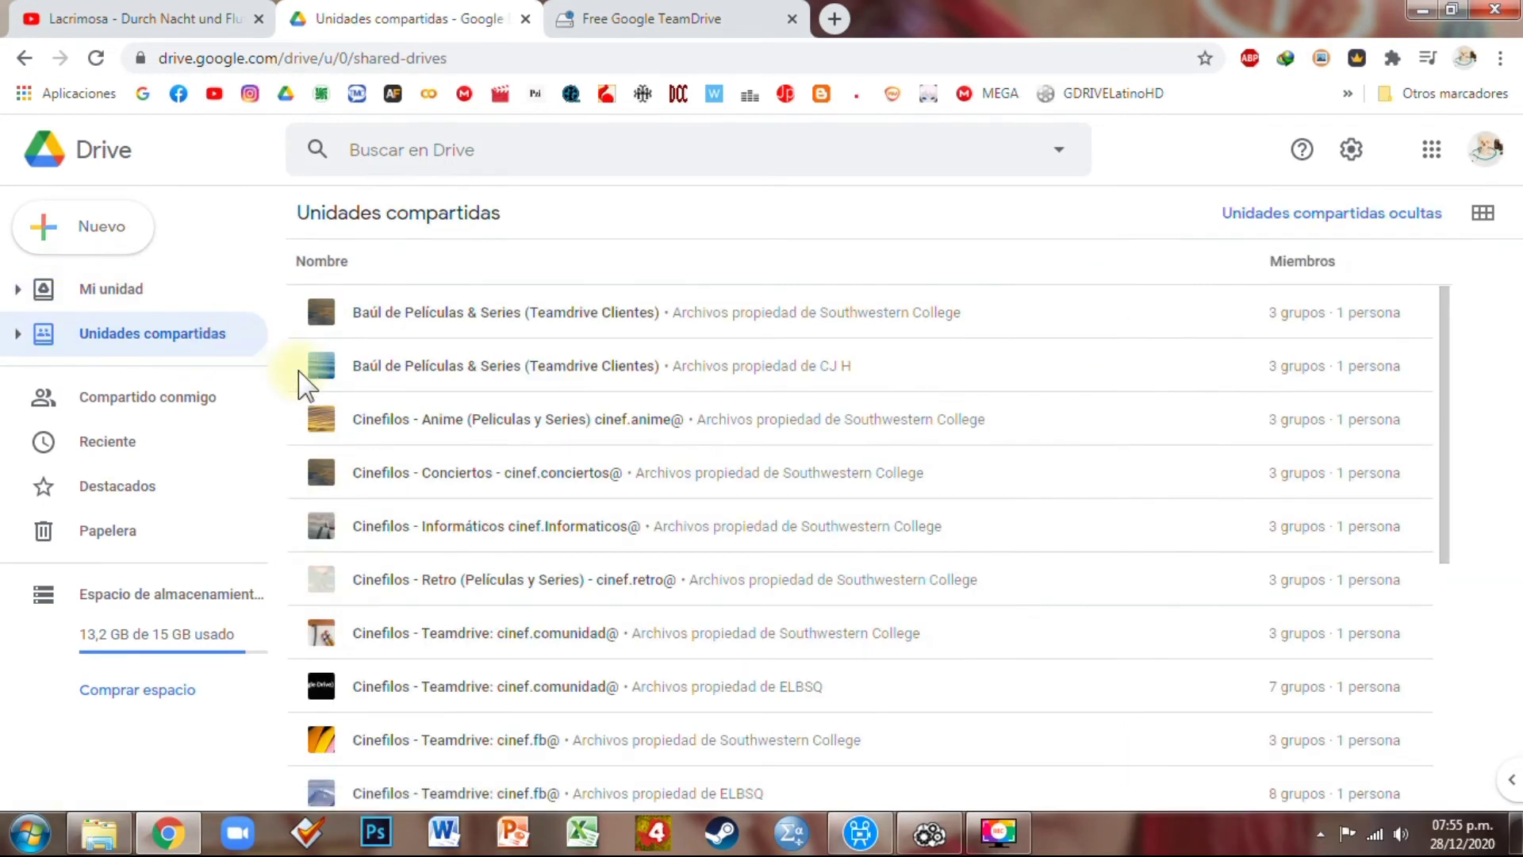
scroll(428, 564, "down", 5)
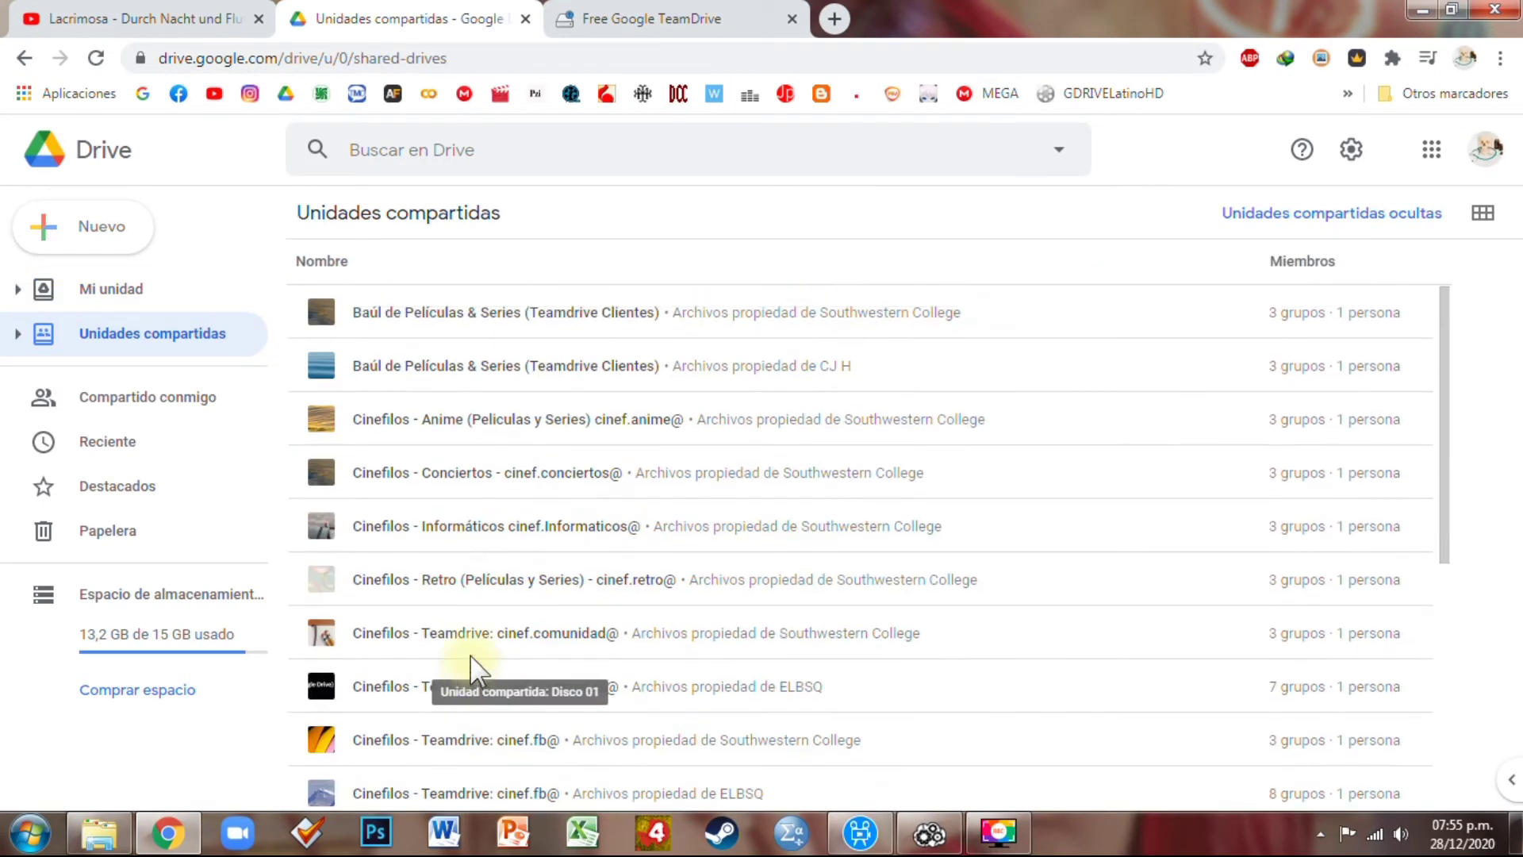
left_click(131, 292)
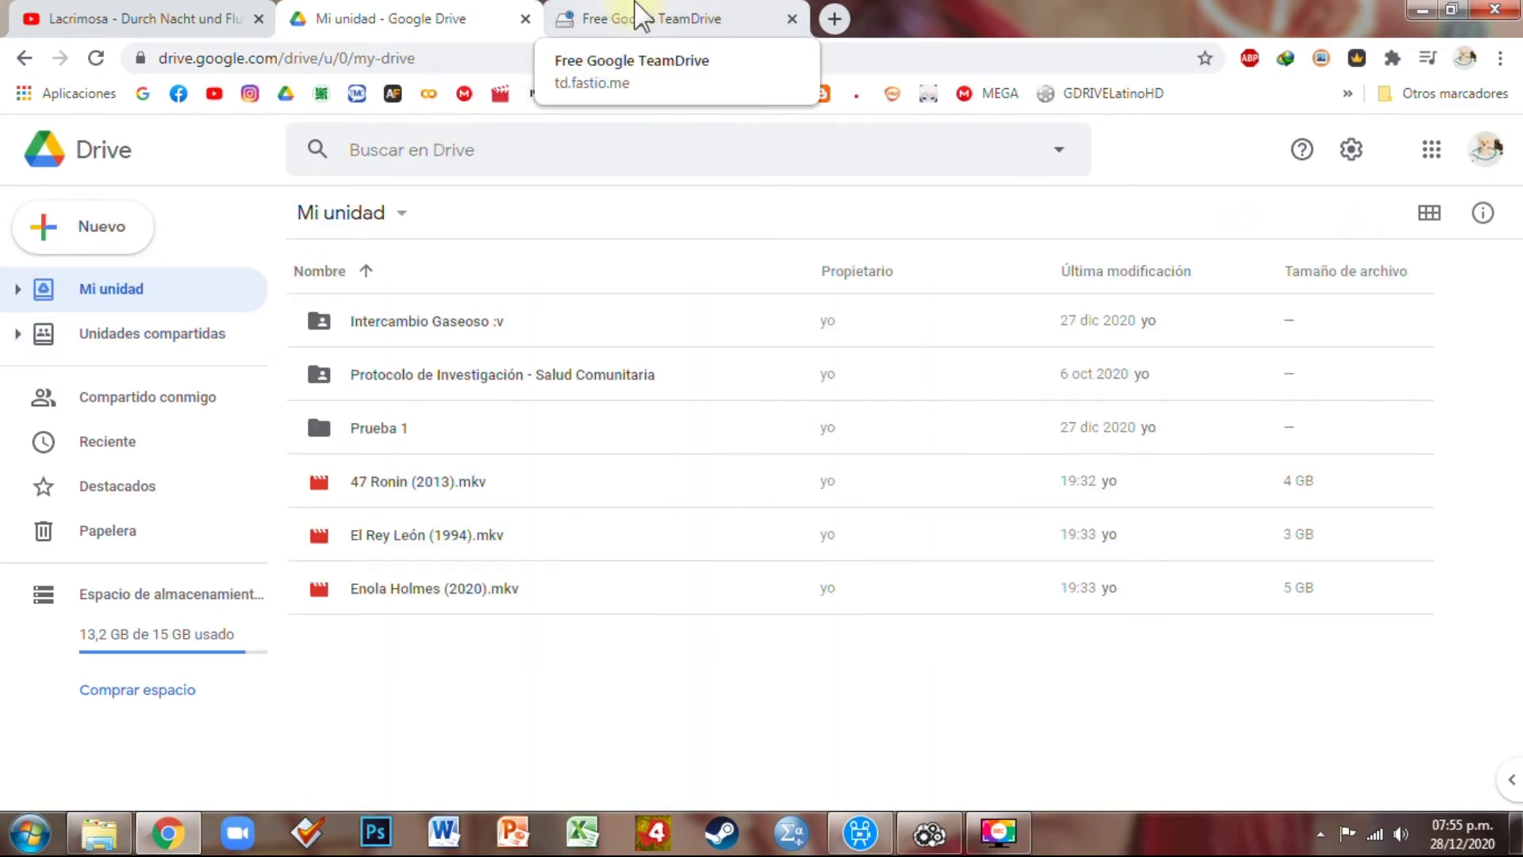
left_click(640, 14)
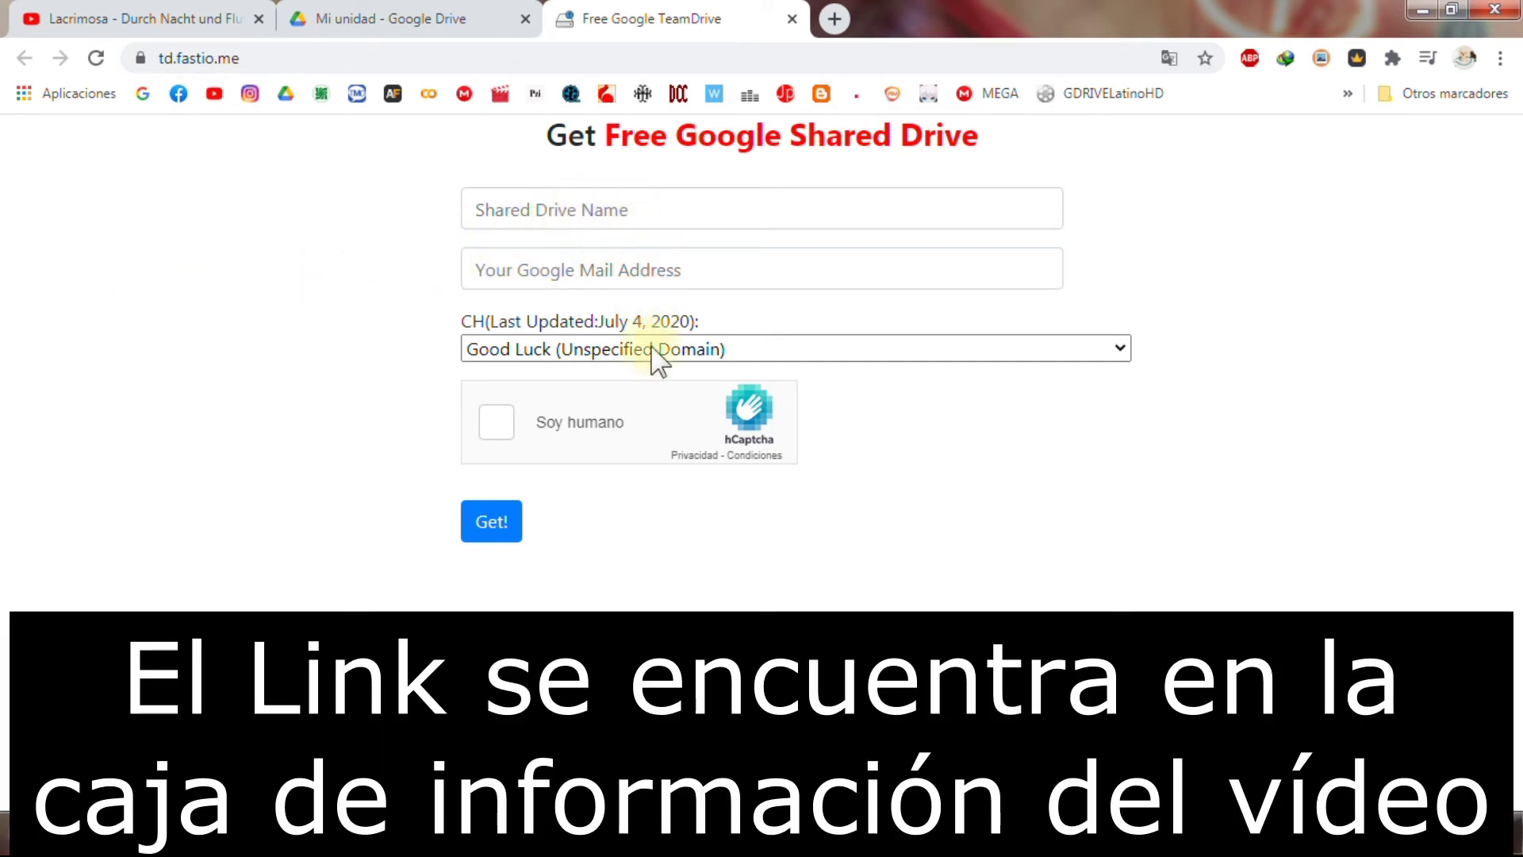
Enter Disco 02 as the Shared Drive Name by editing the autofilled Disco 01
left_click(698, 208)
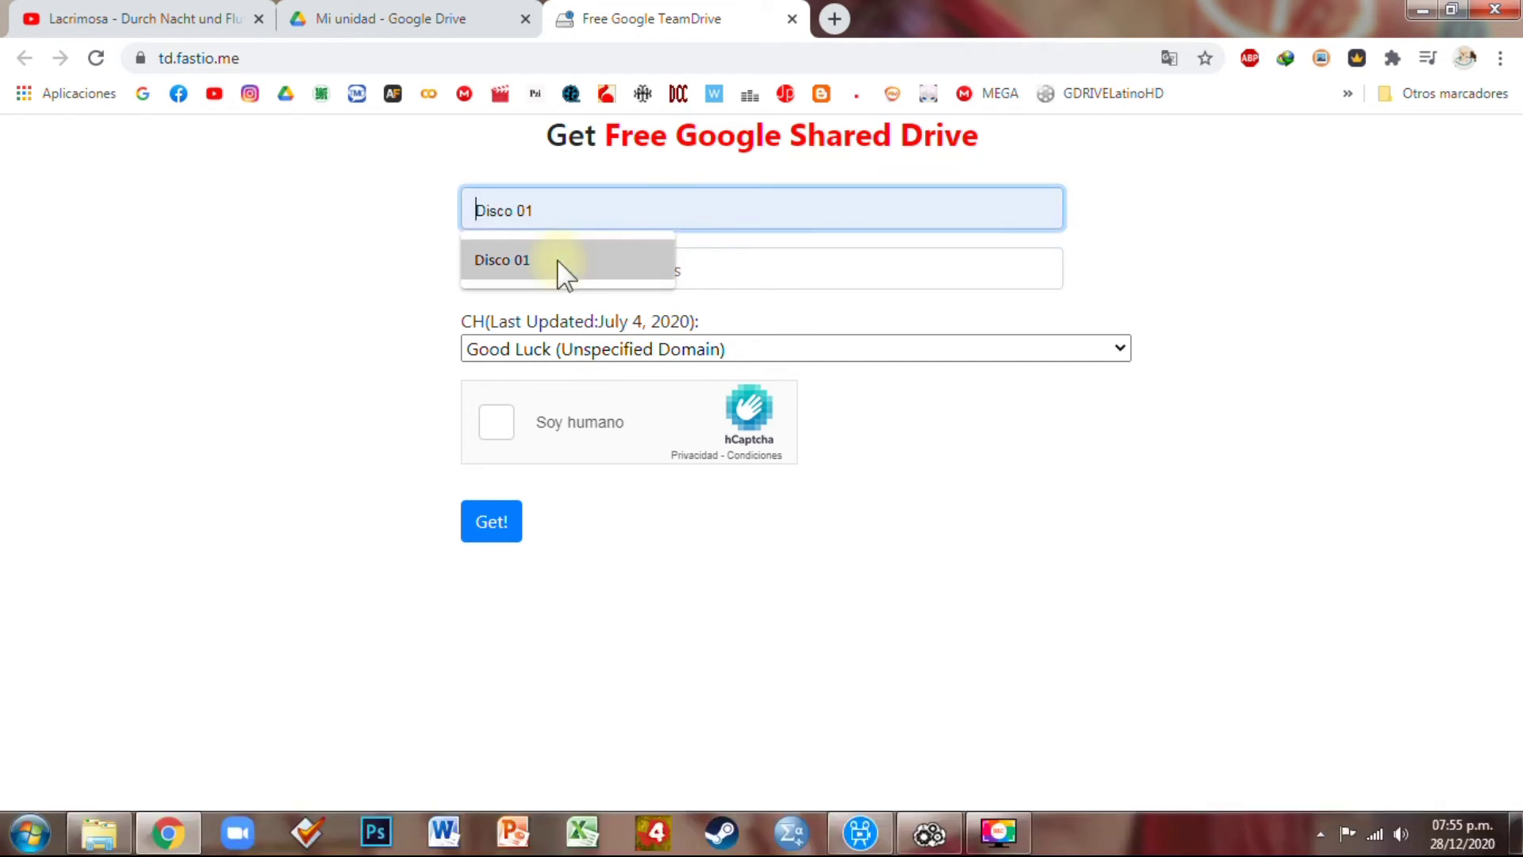
left_click(591, 264)
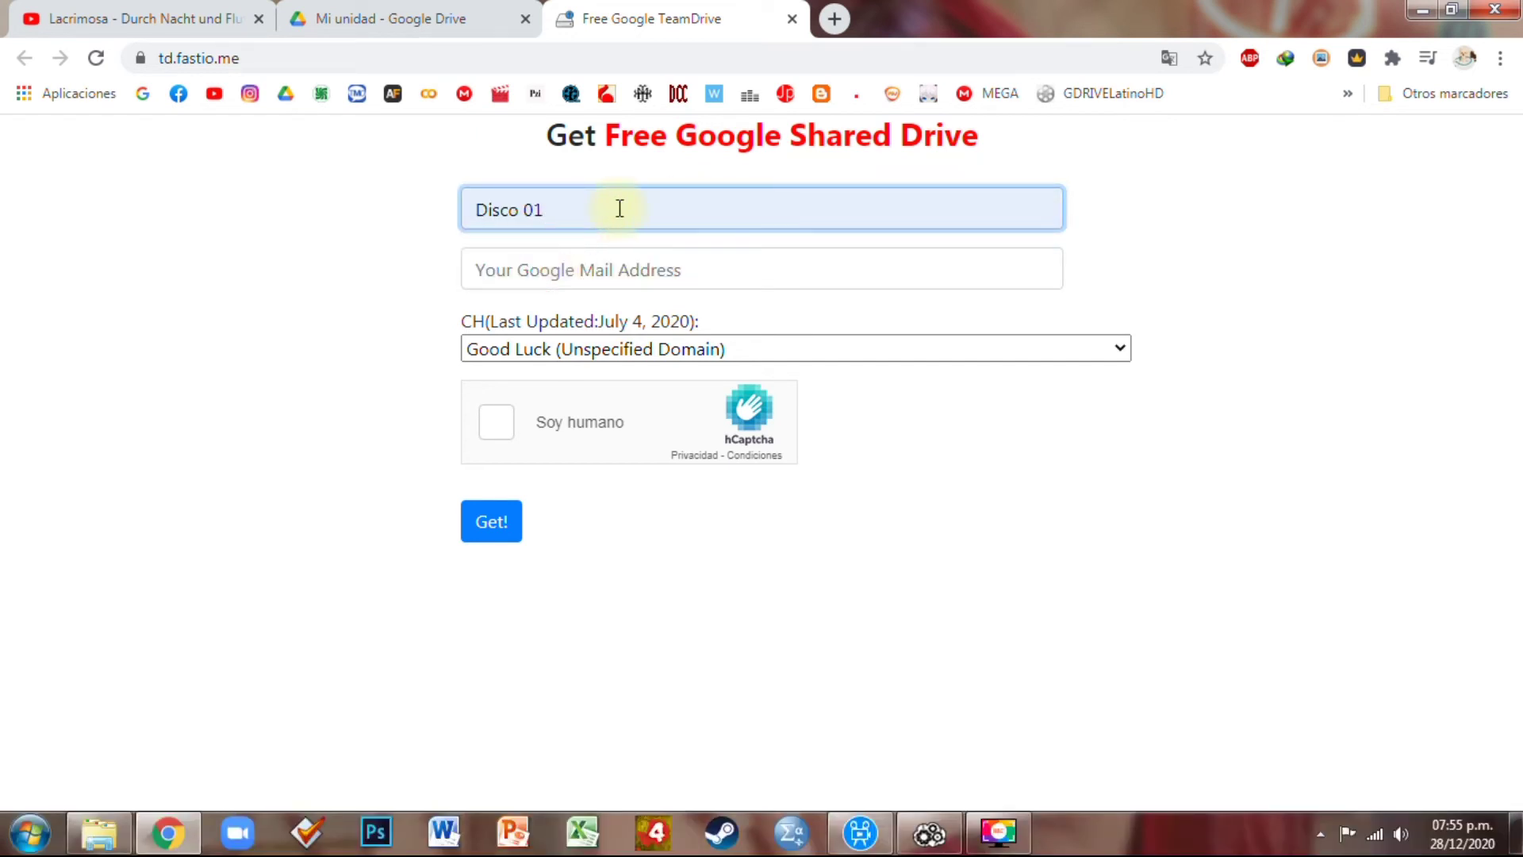
key("BackSpace")
type("2")
left_click(265, 318)
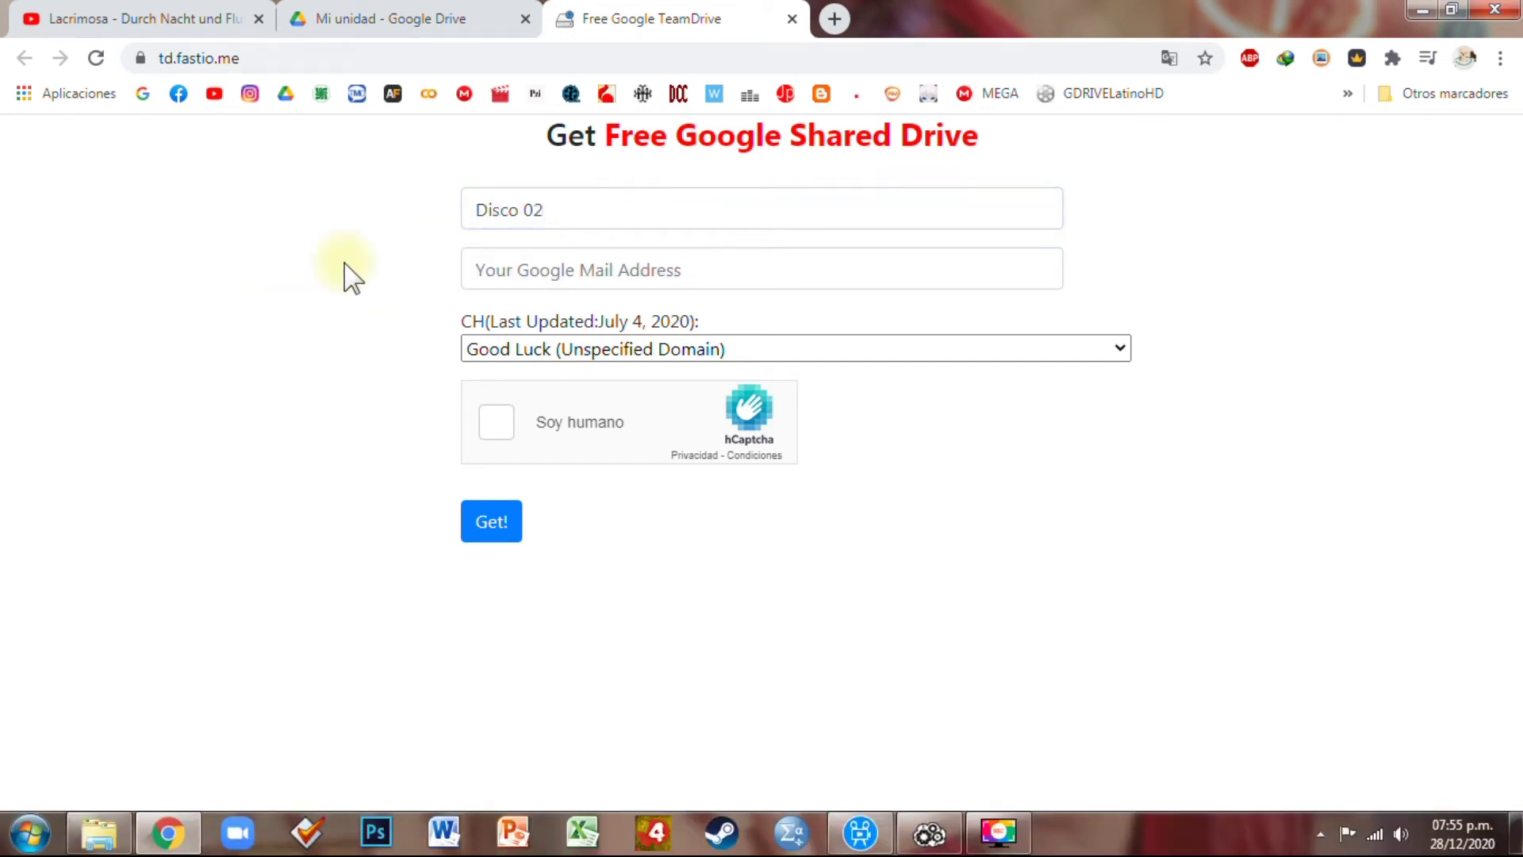
Autofill the Google e-mail address field and open the domain list
left_click(690, 269)
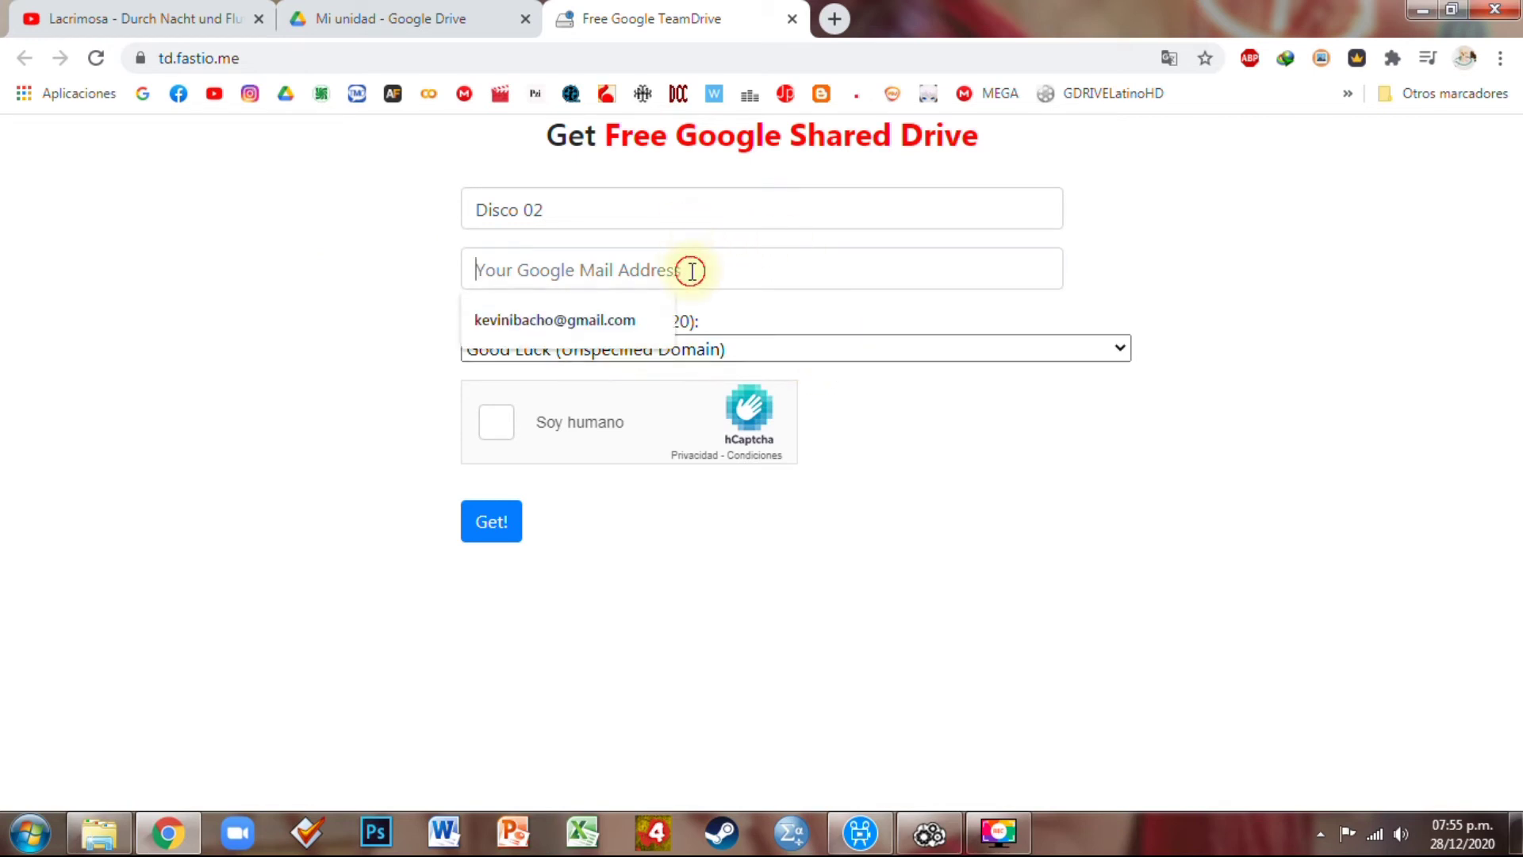
left_click(601, 321)
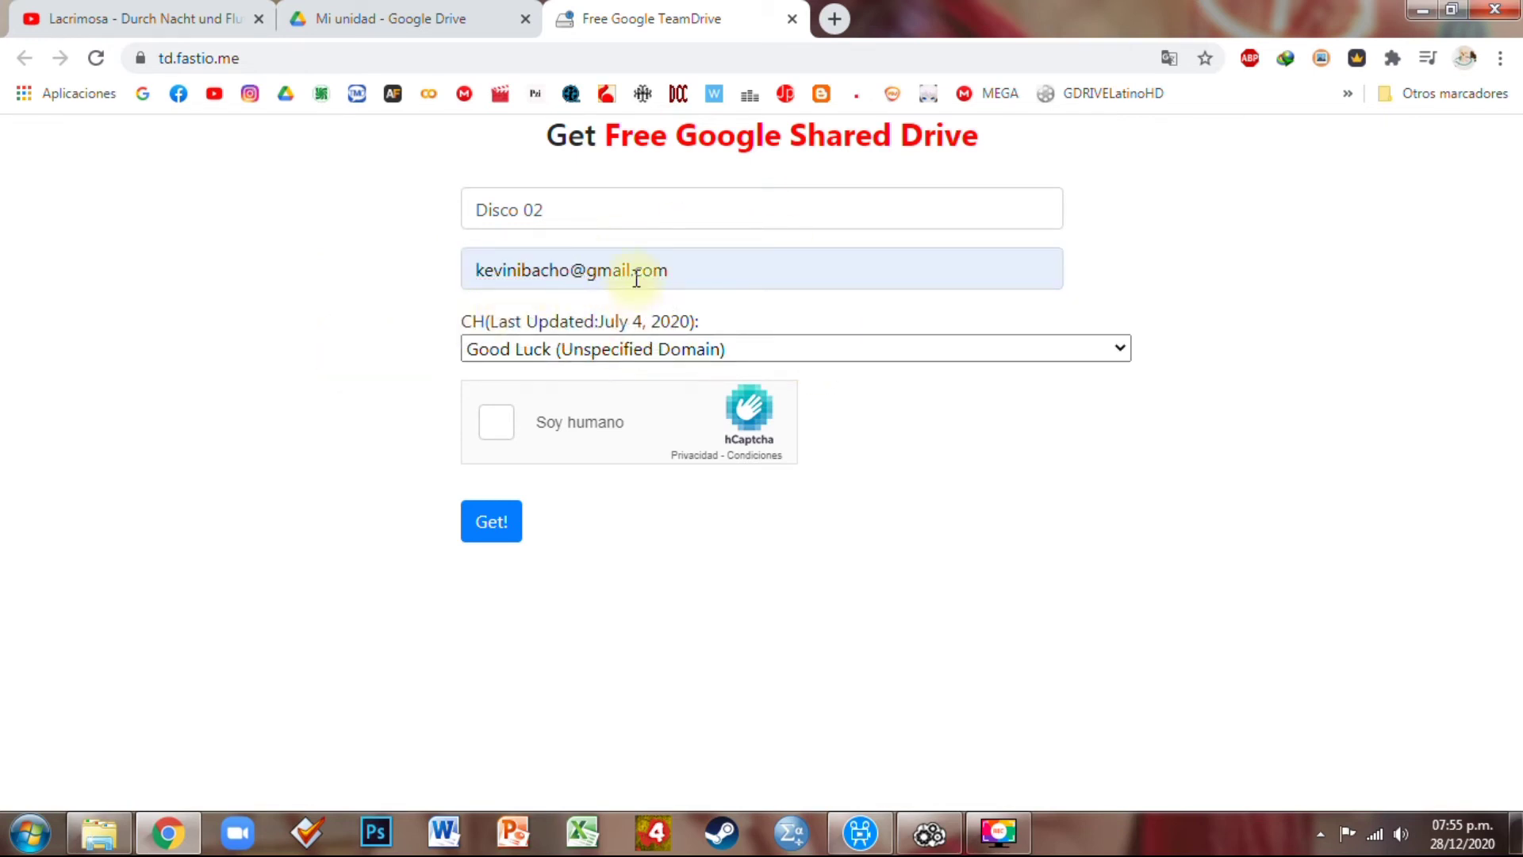
left_click(1120, 349)
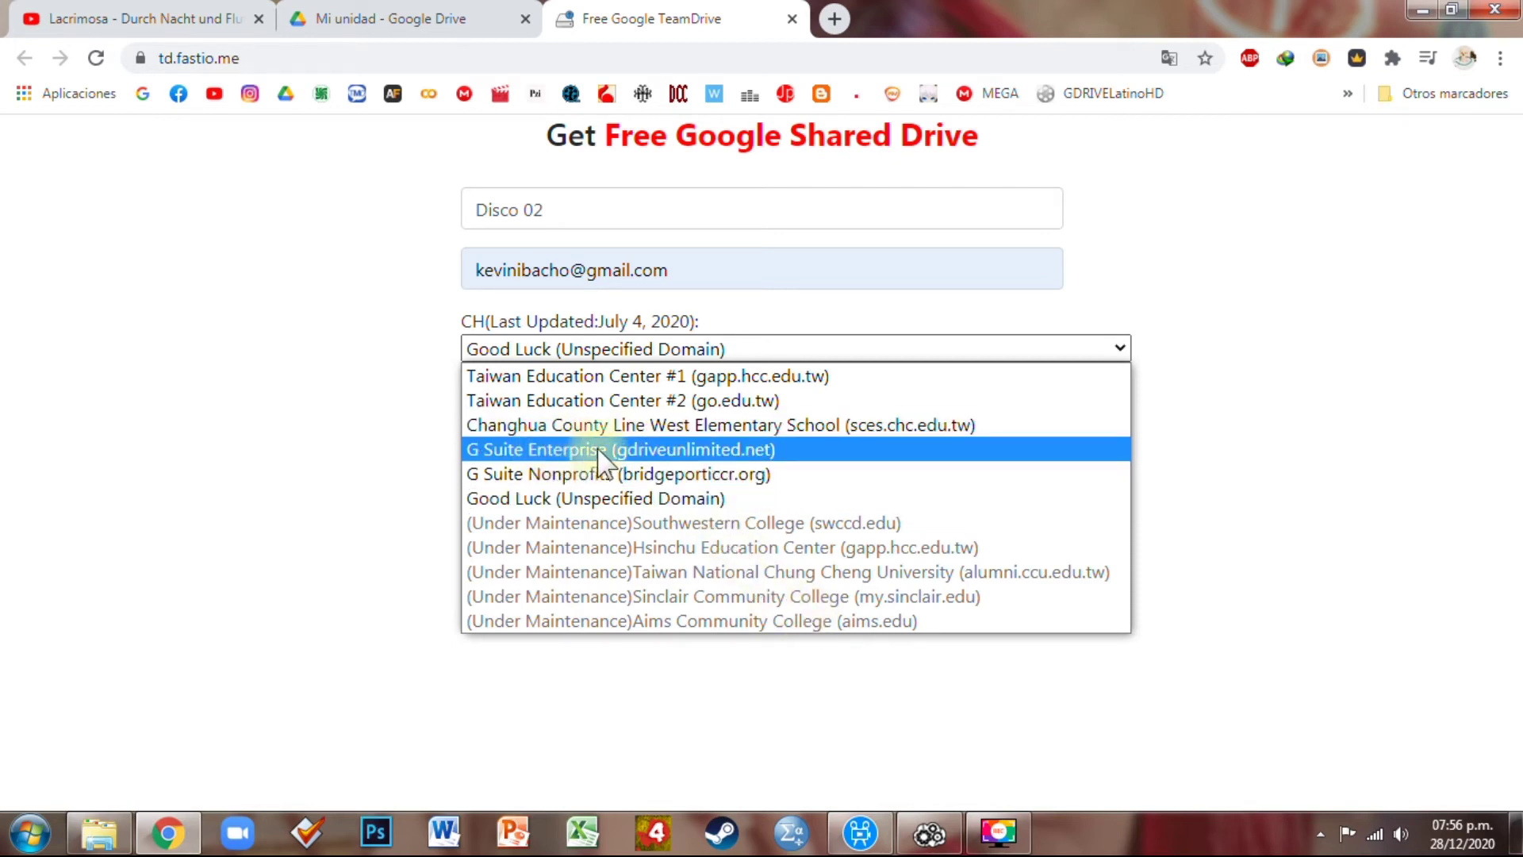
Choose the G Suite Enterprise (gdriveunlimited.net) domain, start hCaptcha, and mark the first bicycle images
left_click(784, 450)
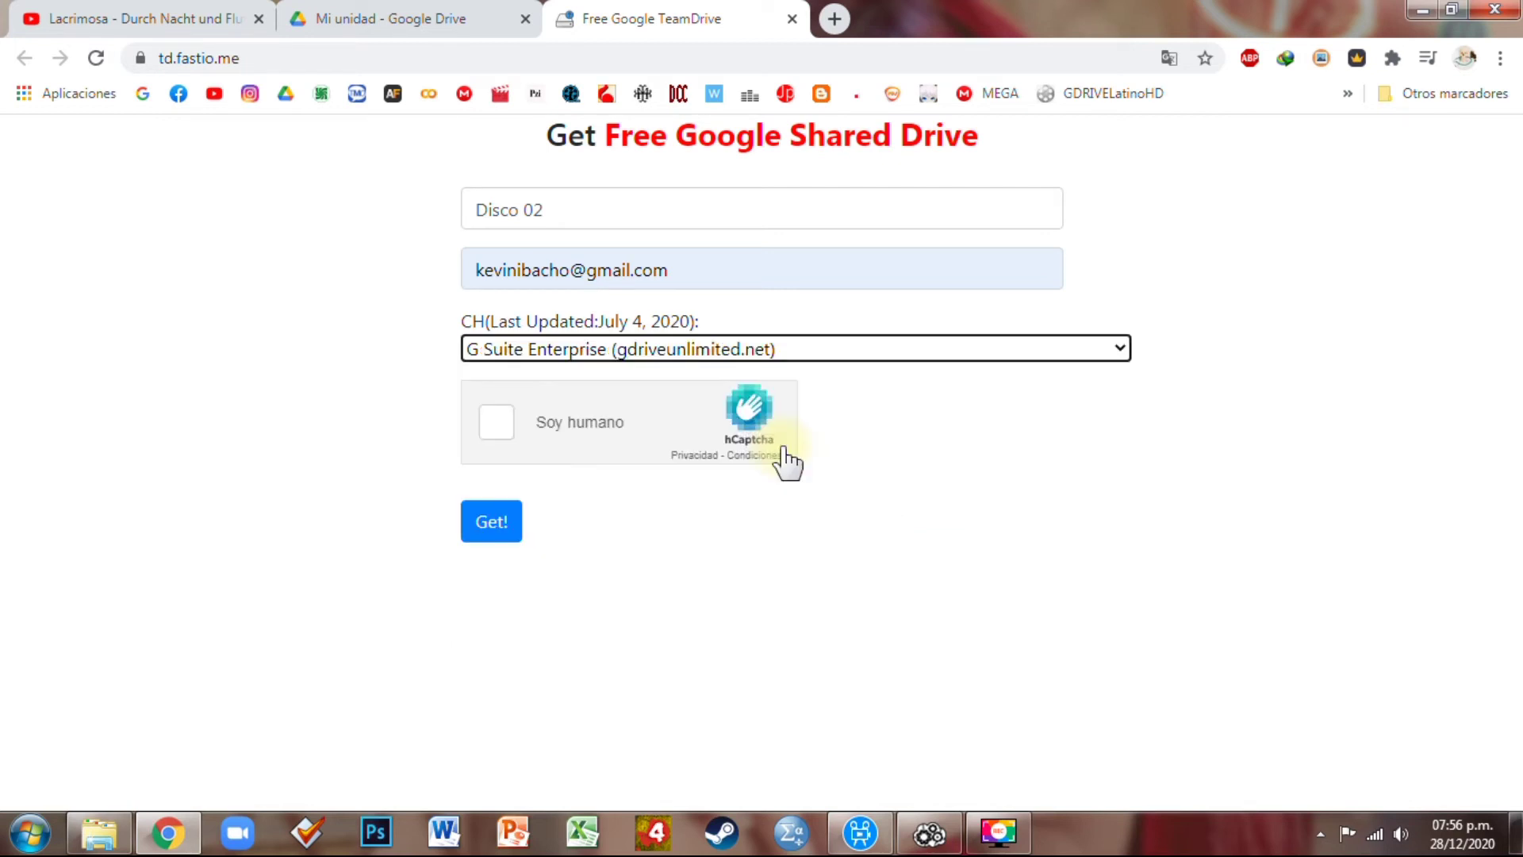
left_click(498, 423)
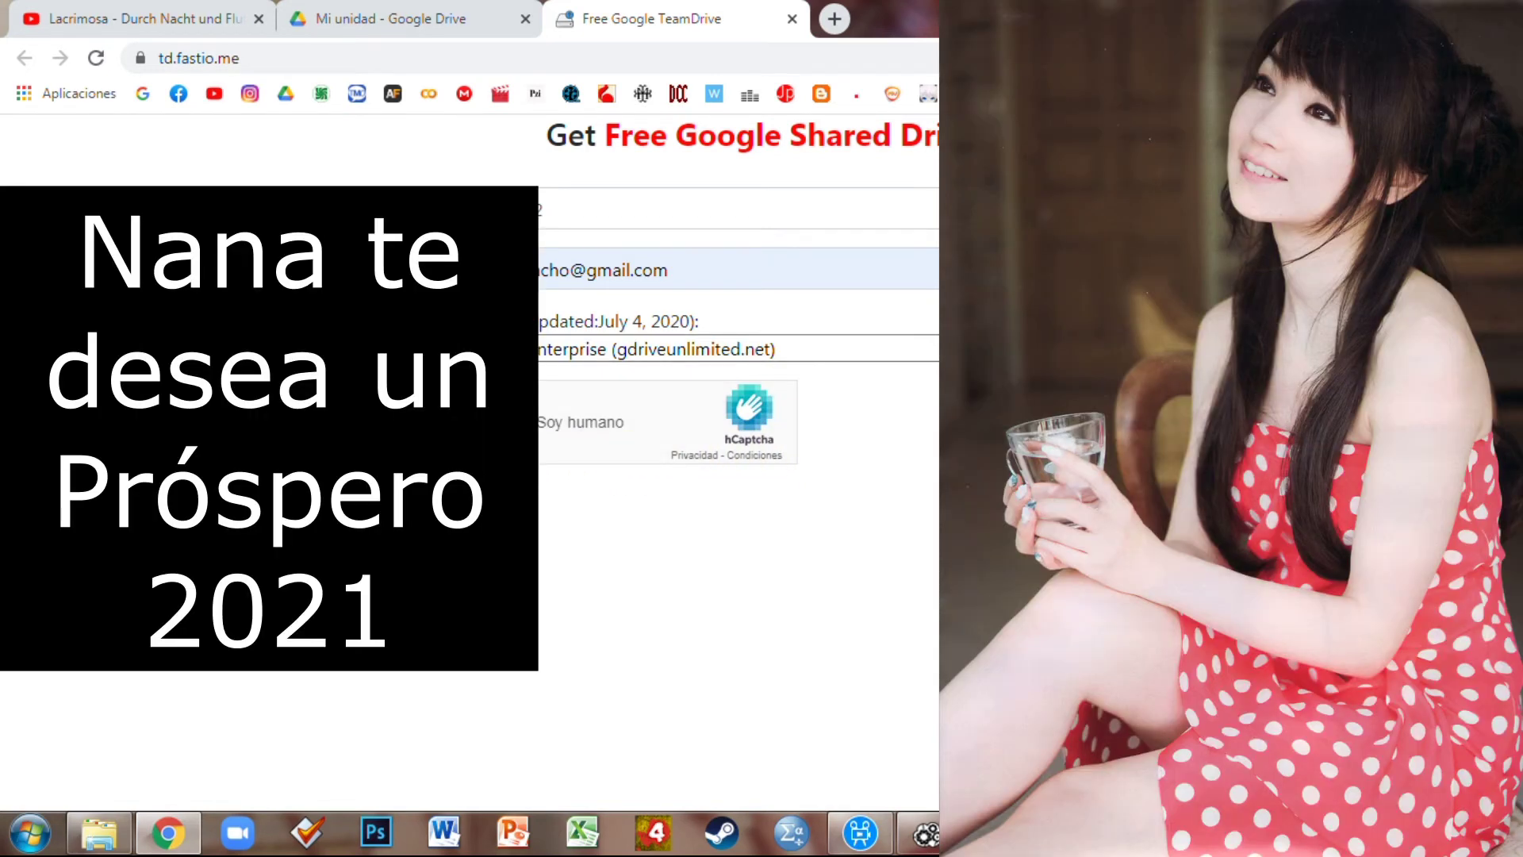
left_click(617, 486)
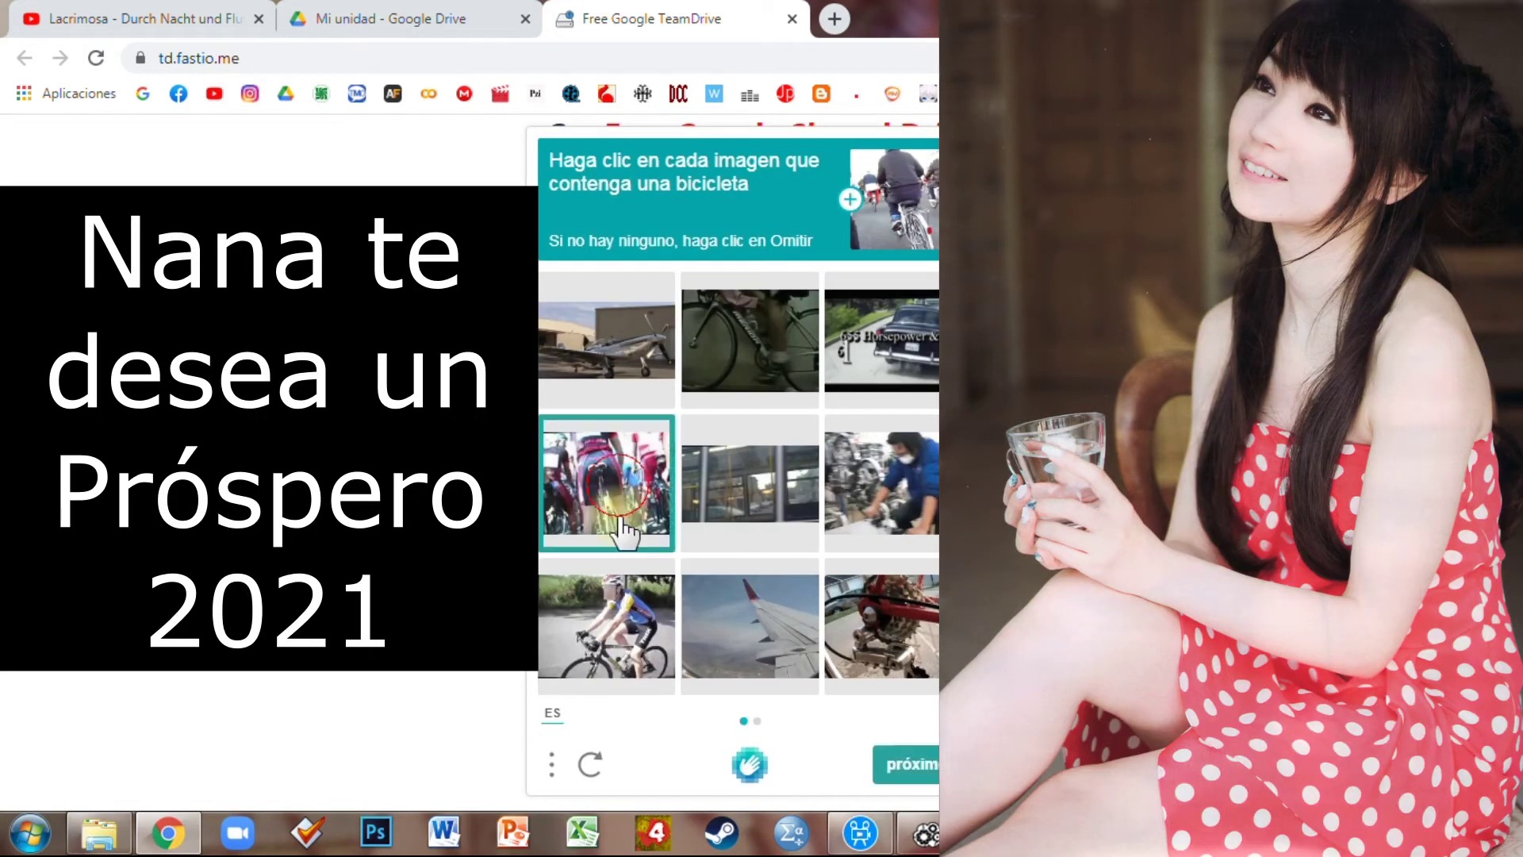
left_click(614, 607)
left_click(873, 623)
left_click(837, 533)
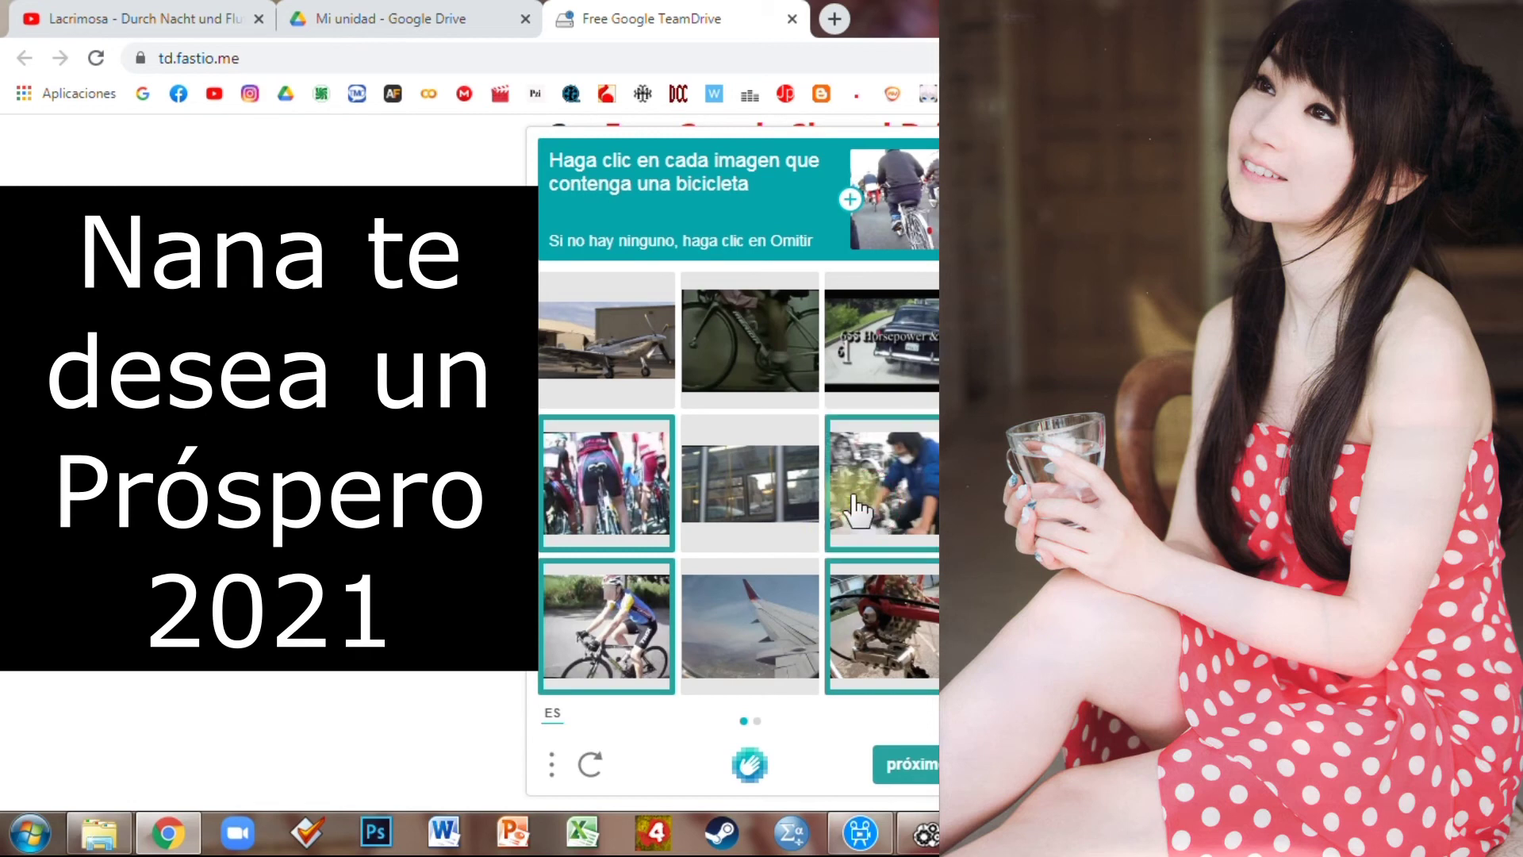
left_click(899, 766)
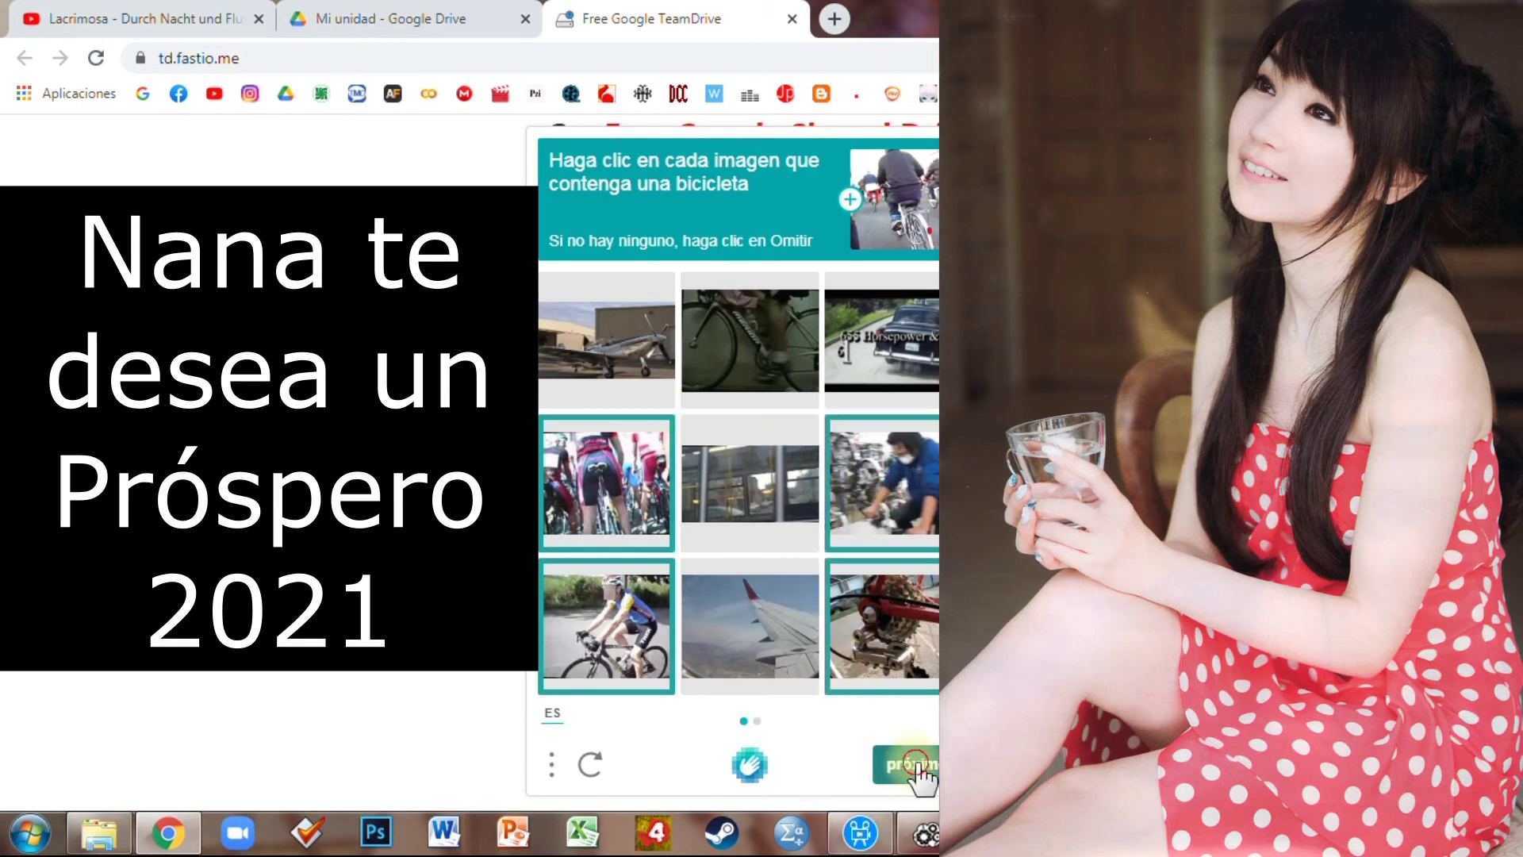
Mark the remaining bicycle images and submit the bicycle challenge
left_click(629, 371)
left_click(742, 381)
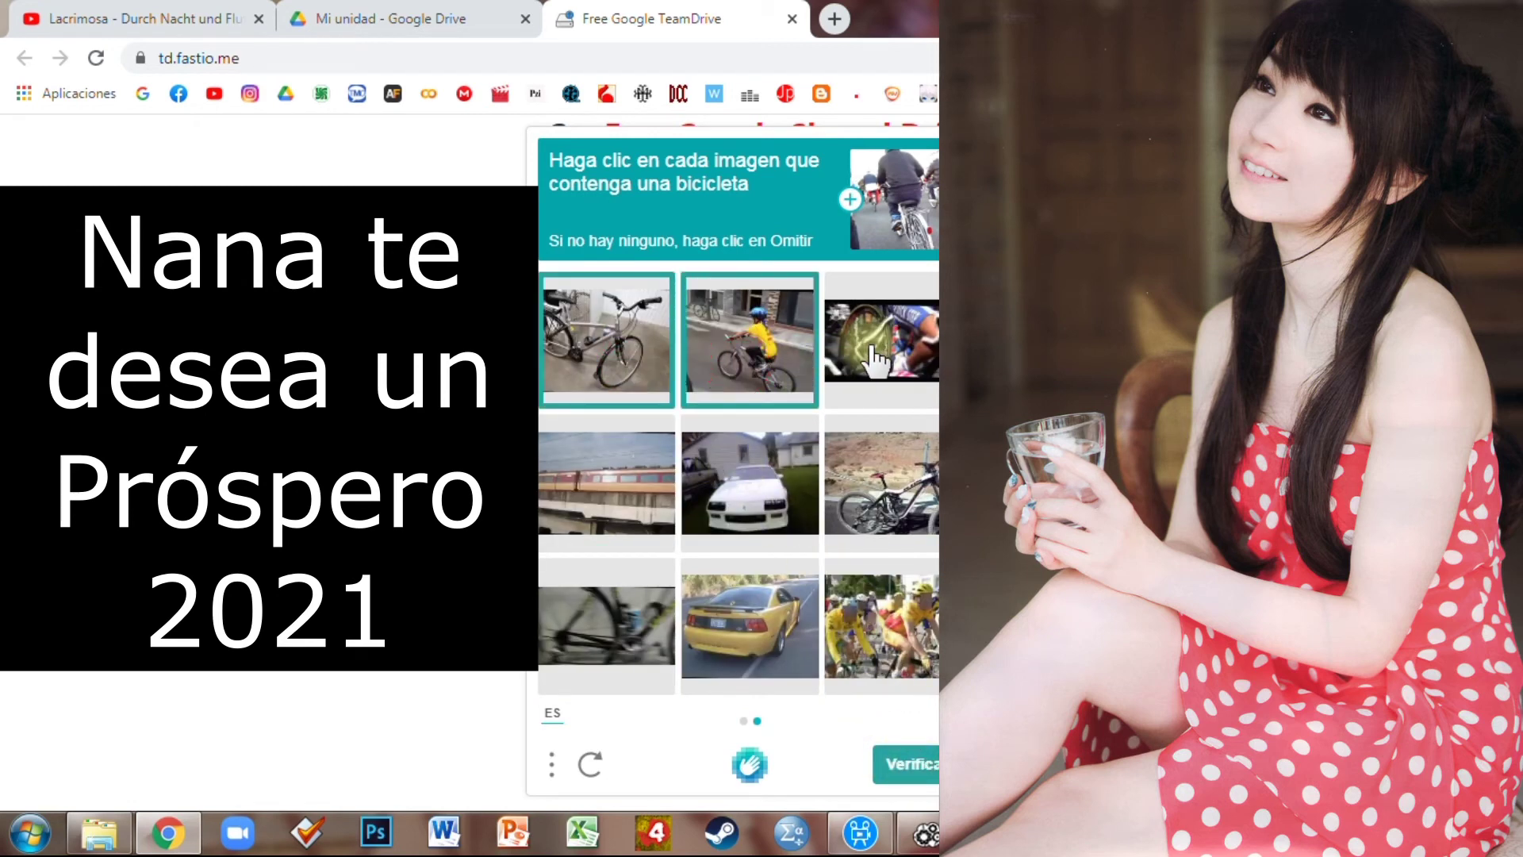
left_click(884, 466)
left_click(890, 622)
left_click(639, 646)
left_click(890, 352)
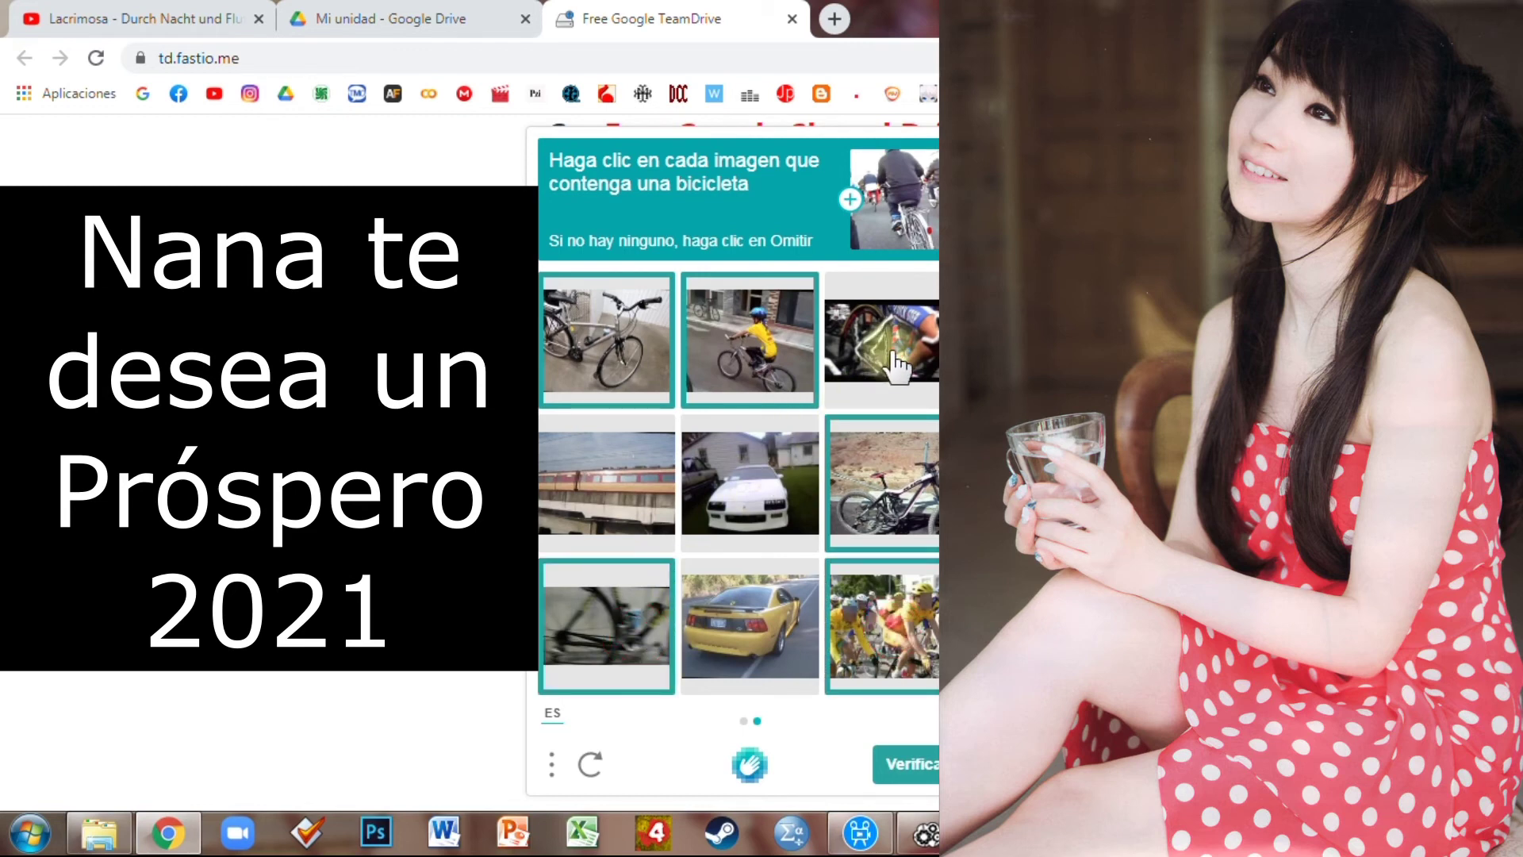
left_click(922, 763)
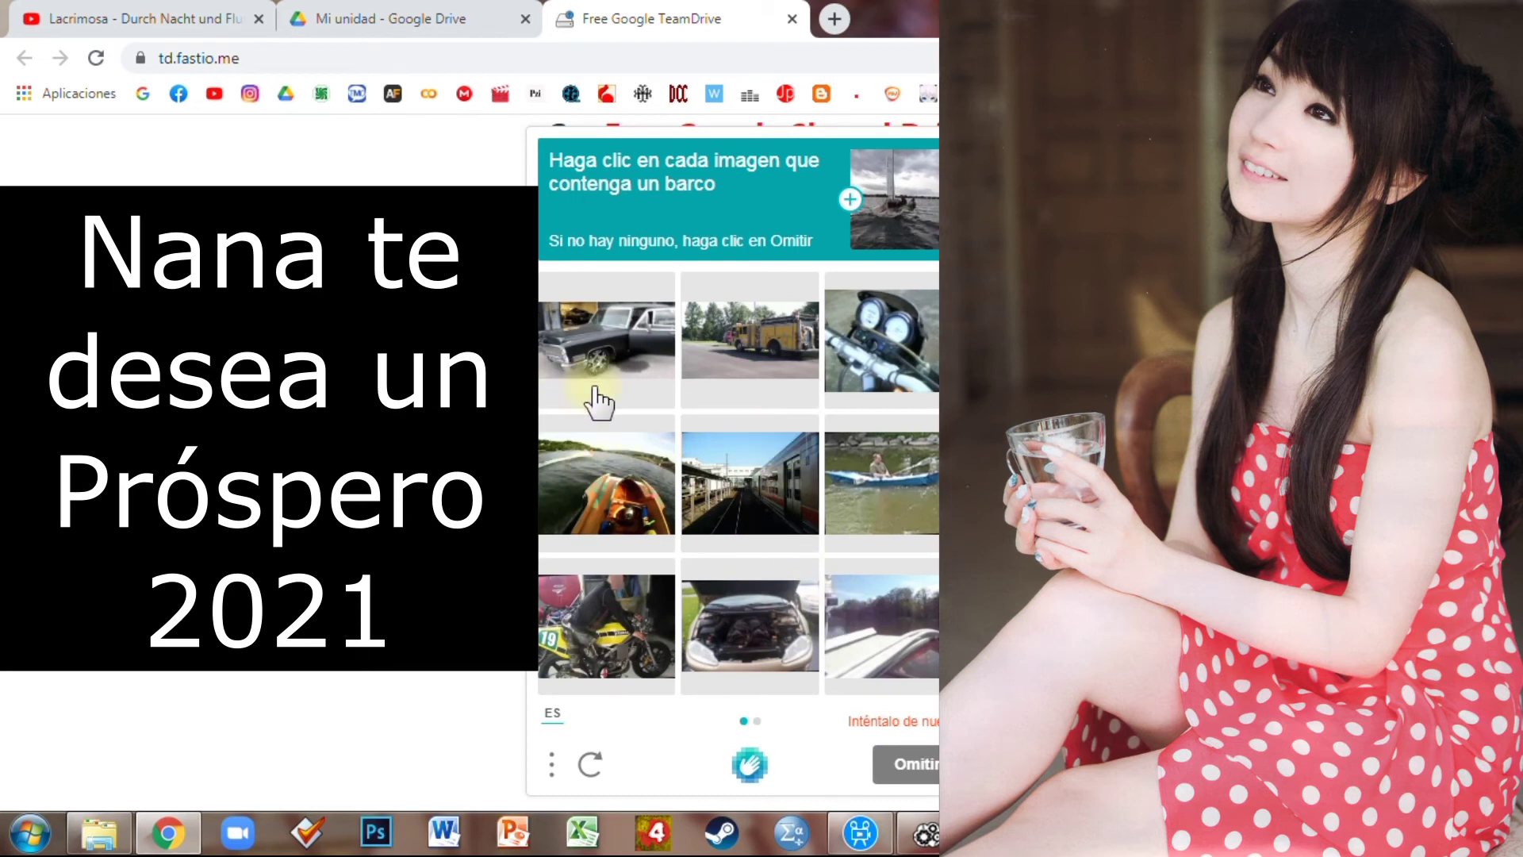
Mark the boat, kayak, sailboat and canoe images over two pages and submit
left_click(924, 488)
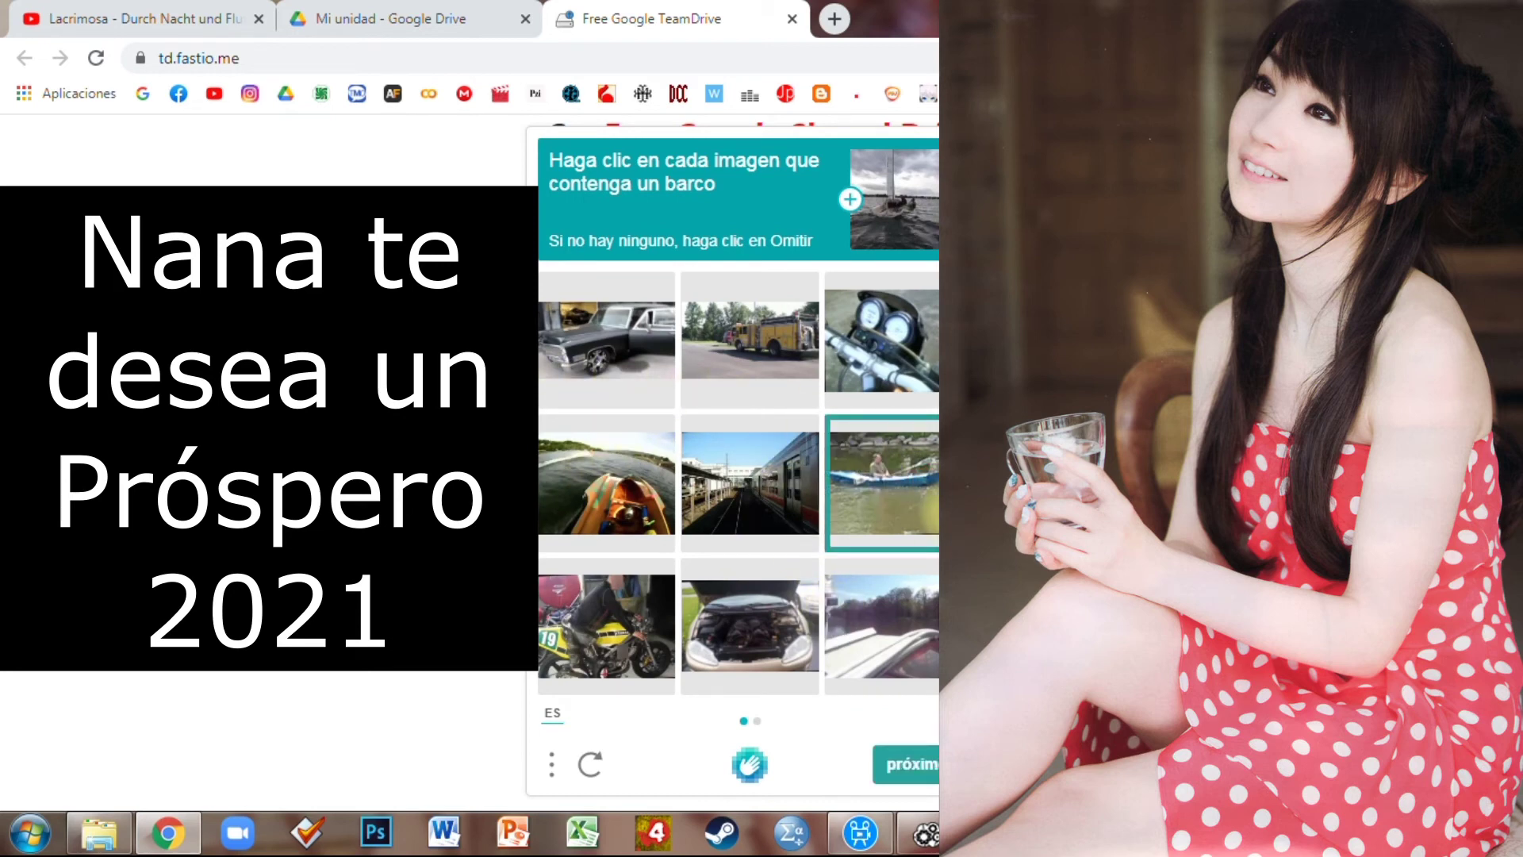
left_click(626, 521)
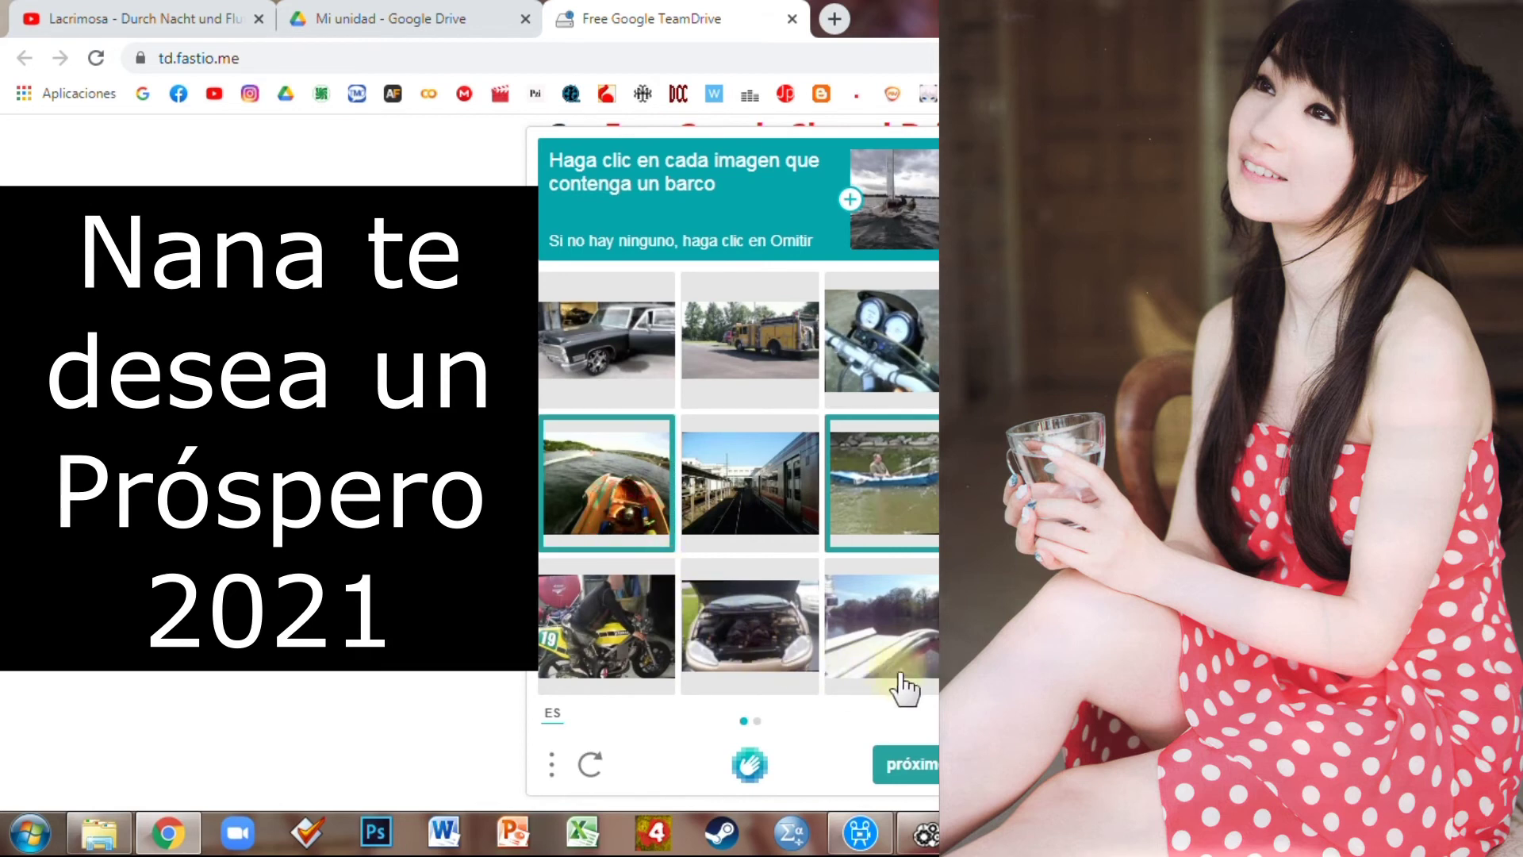
left_click(901, 763)
left_click(753, 390)
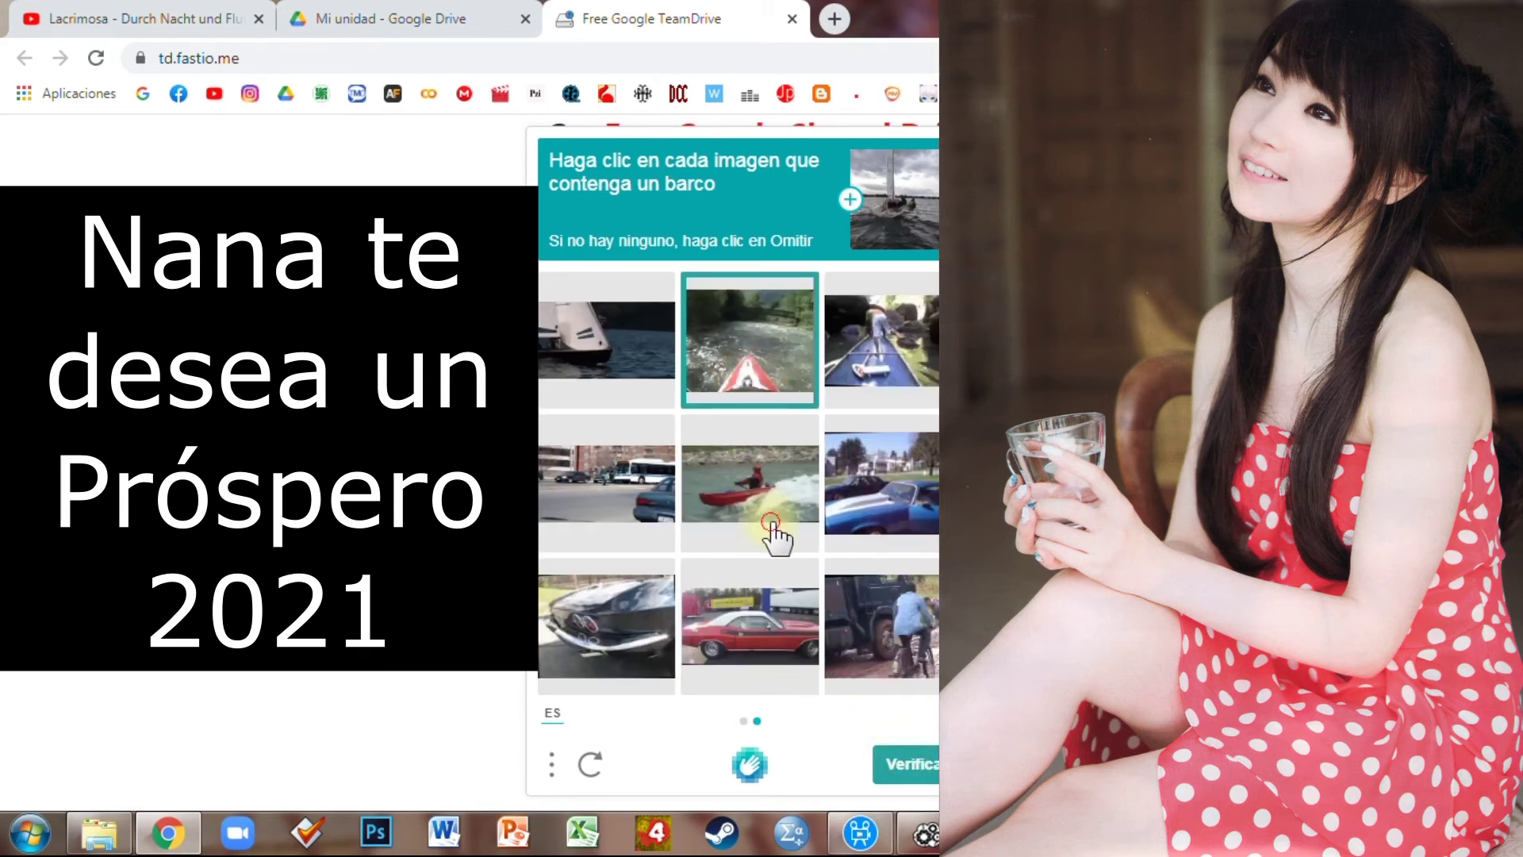
left_click(776, 528)
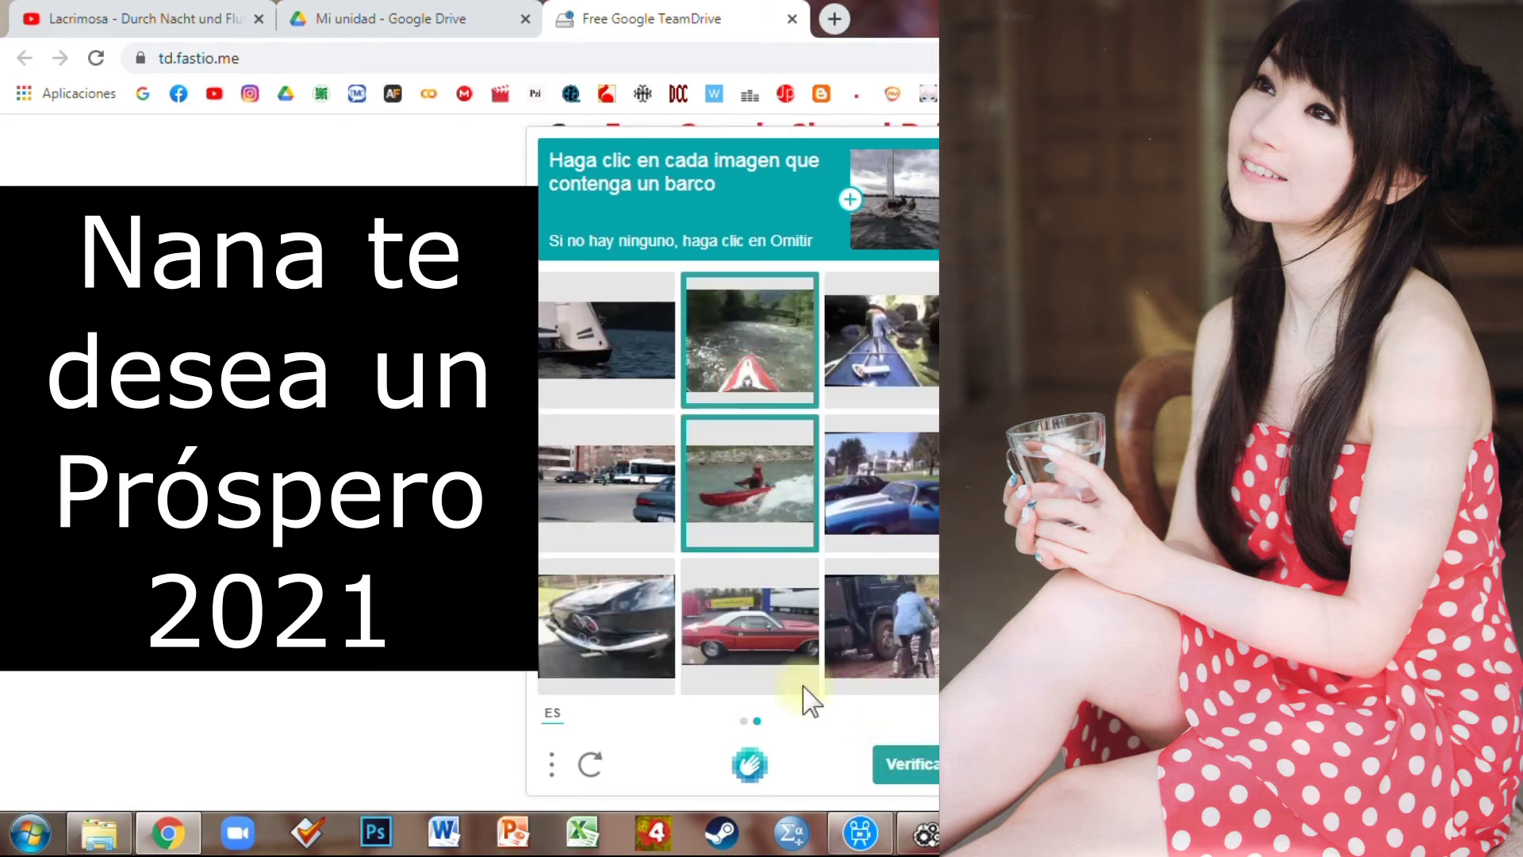
left_click(626, 373)
left_click(930, 400)
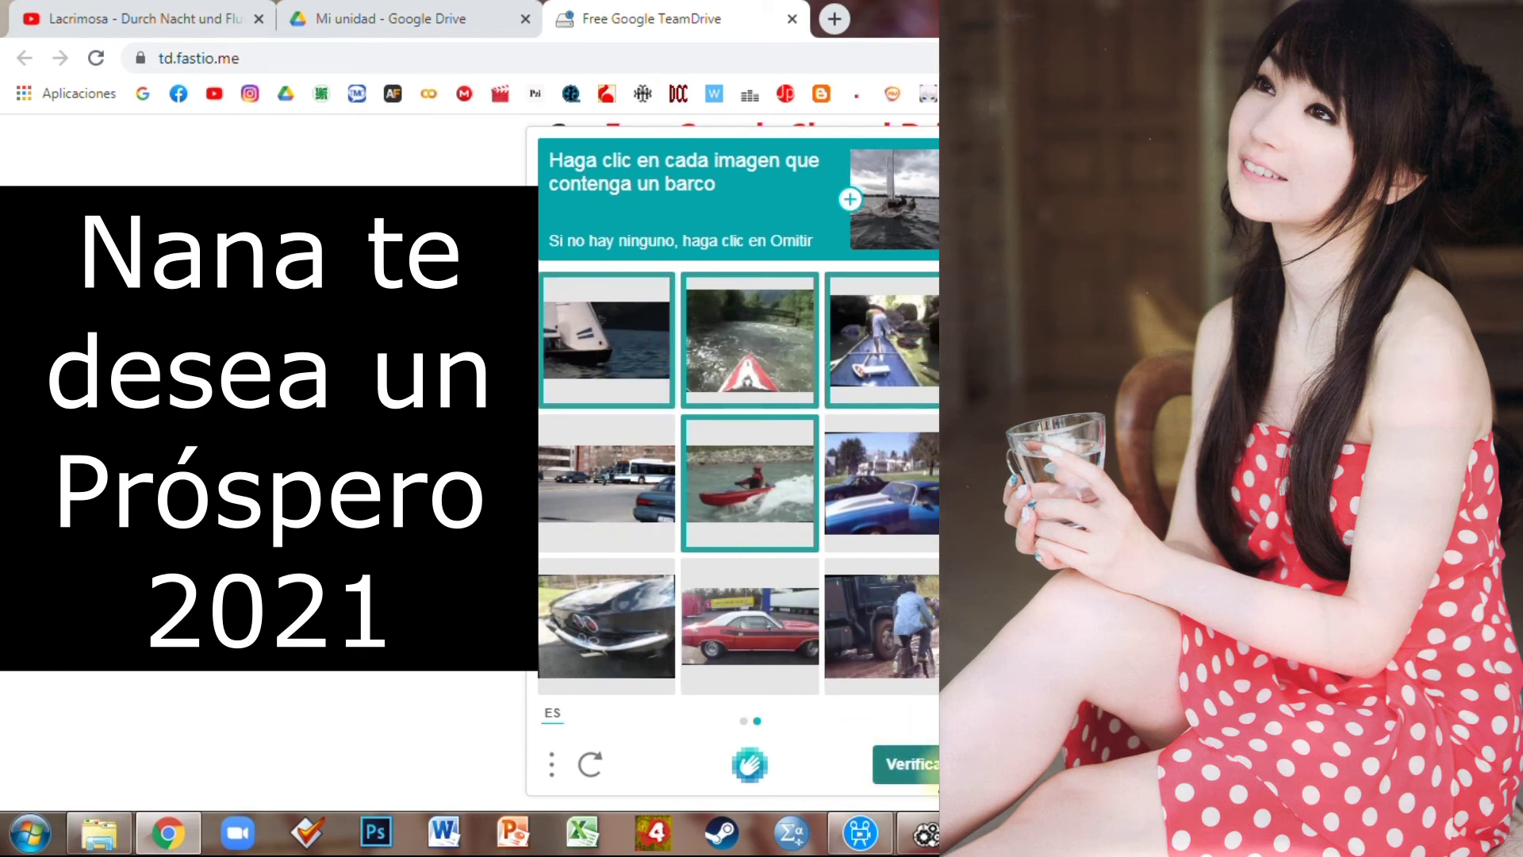
left_click(932, 773)
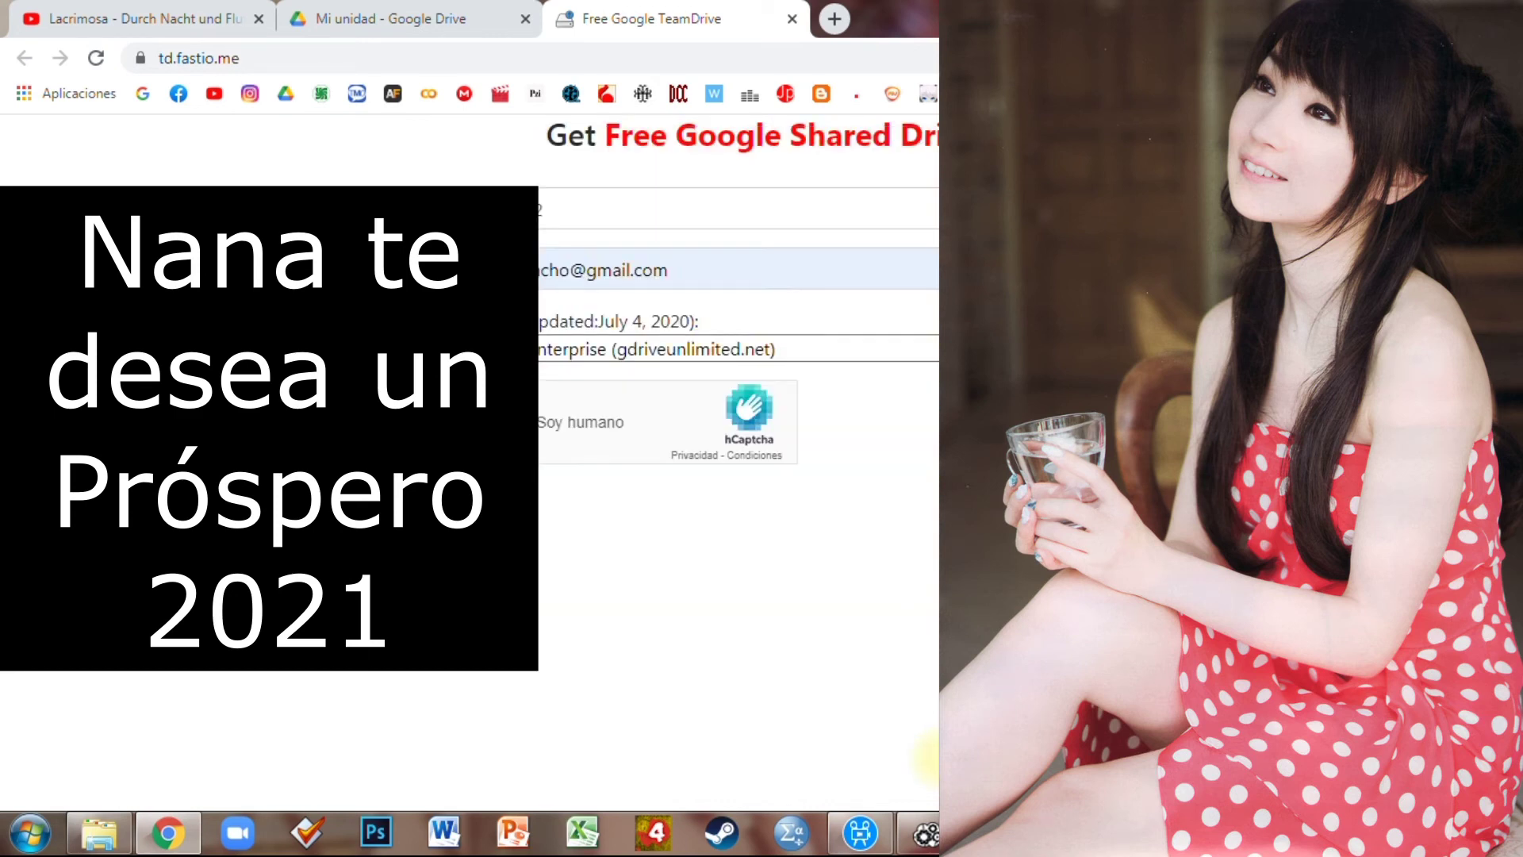